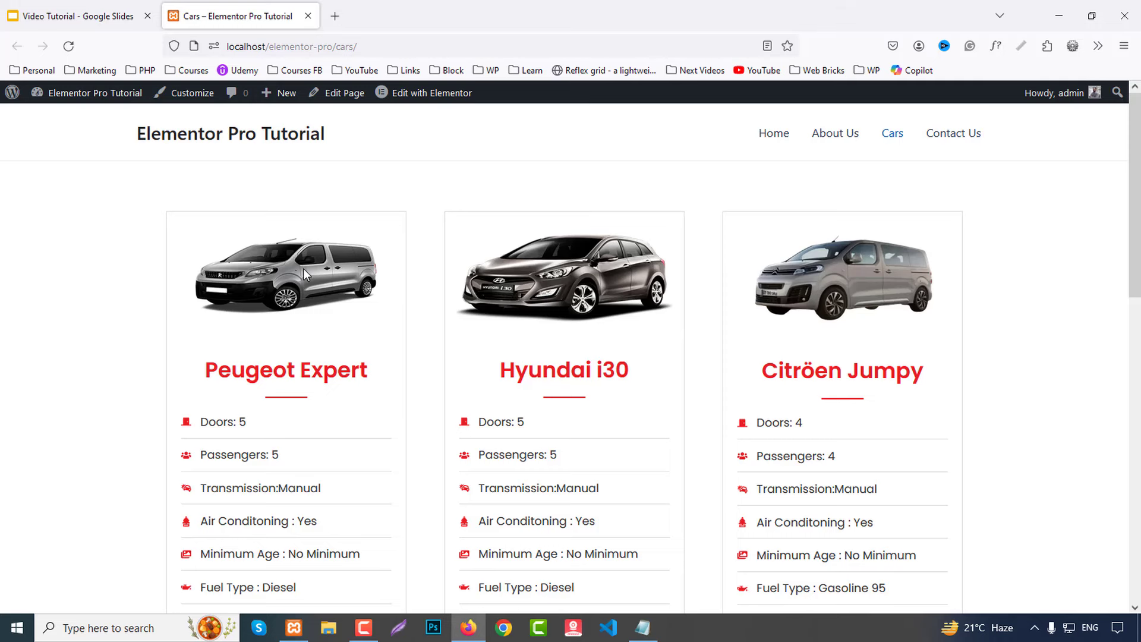
# Step: Review the car listings on the Cars page, open the Peugeot Expert reservation page and look through its details and form
pyautogui.scroll(-3, 299, 266)
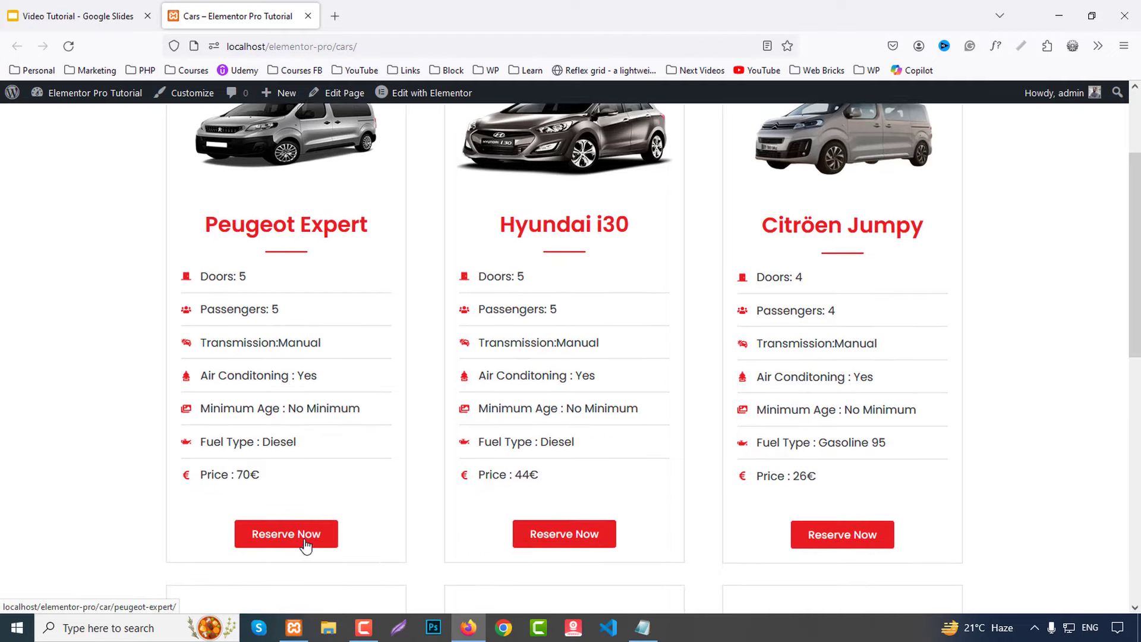
pyautogui.scroll(-3, 677, 402)
pyautogui.click(274, 397)
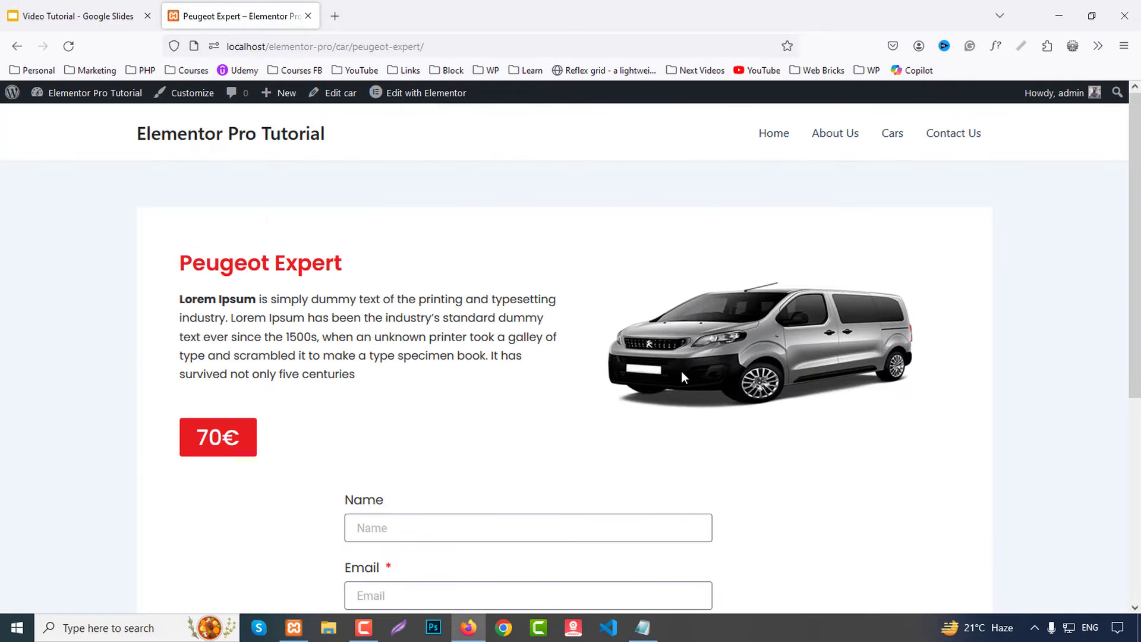
pyautogui.scroll(-7, 681, 370)
pyautogui.scroll(7, 712, 467)
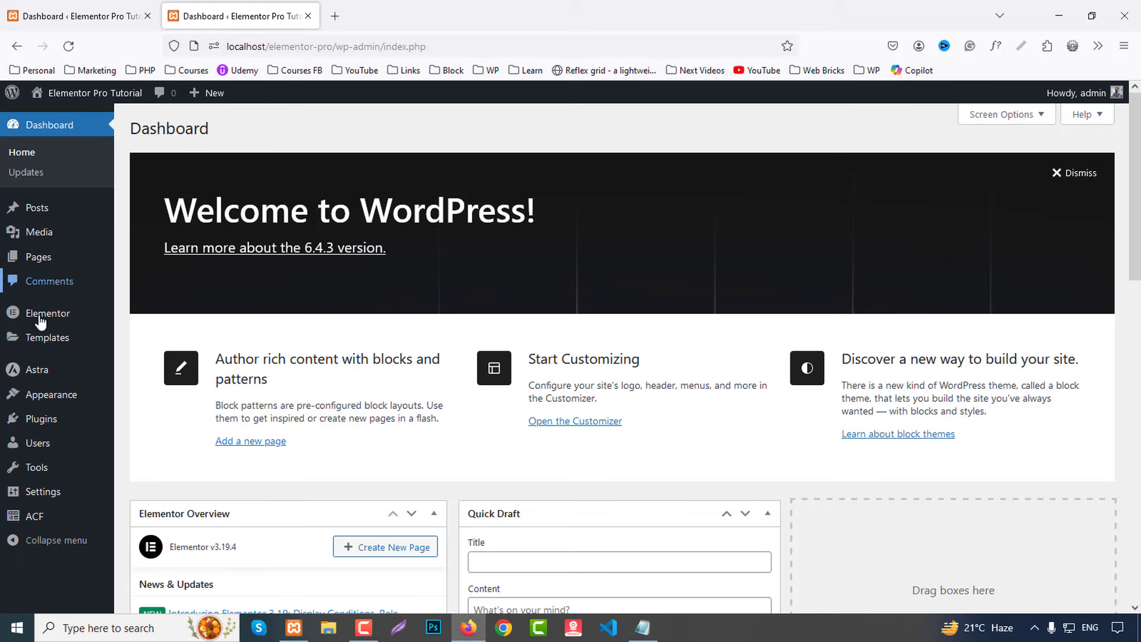
# Step: Search the WordPress plugin directory for "acf" to check the Advanced Custom Fields plugin
pyautogui.moveTo(35, 526)
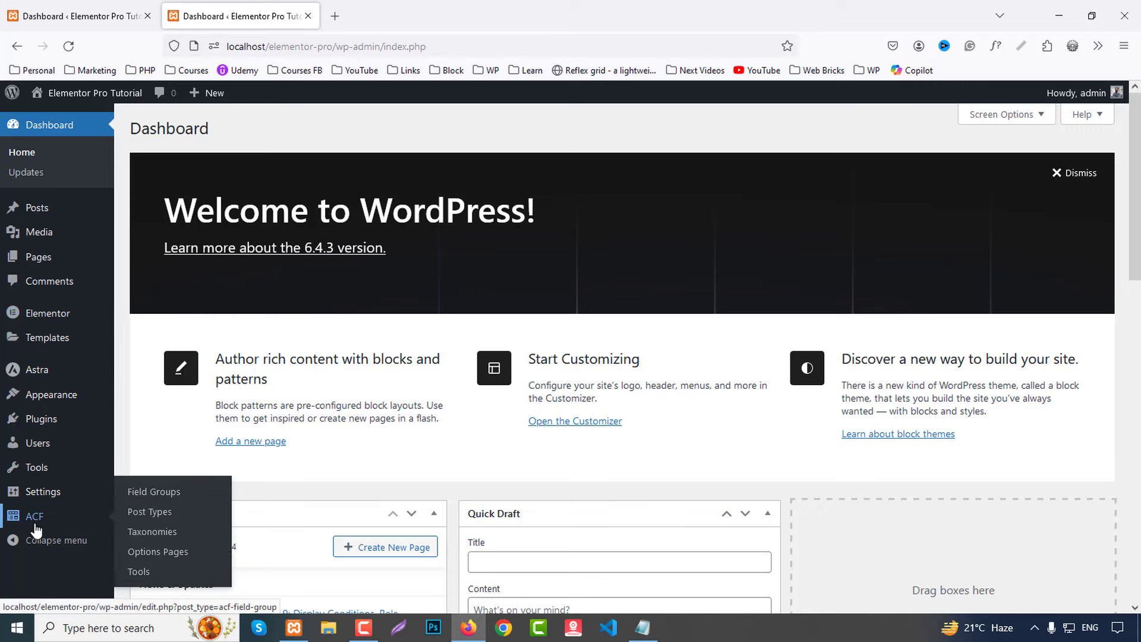
pyautogui.moveTo(39, 423)
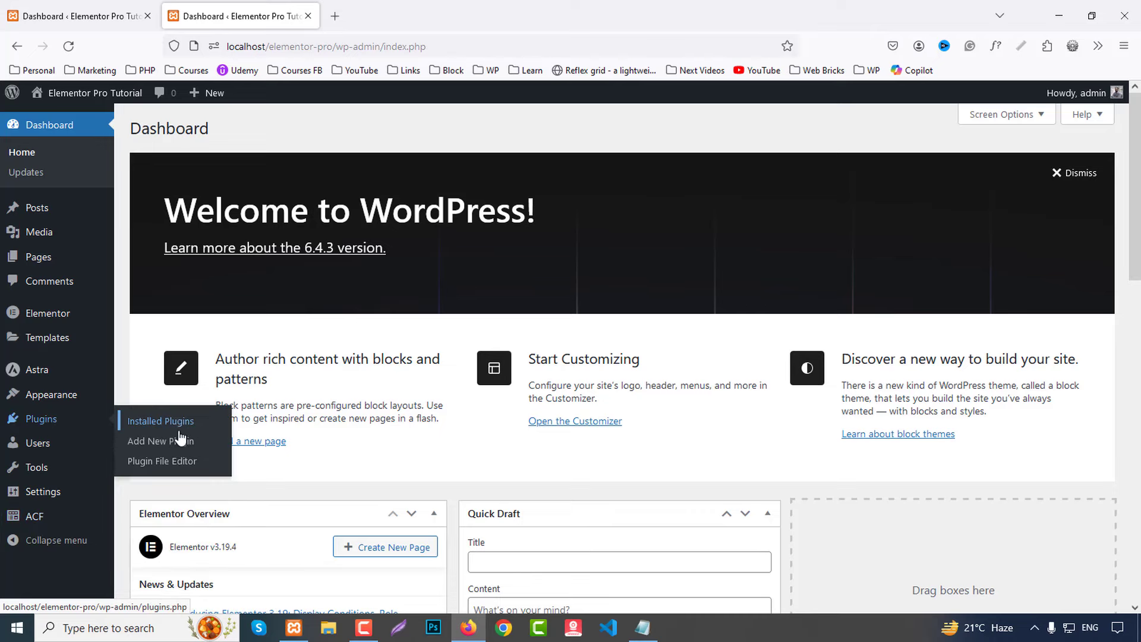
pyautogui.click(179, 450)
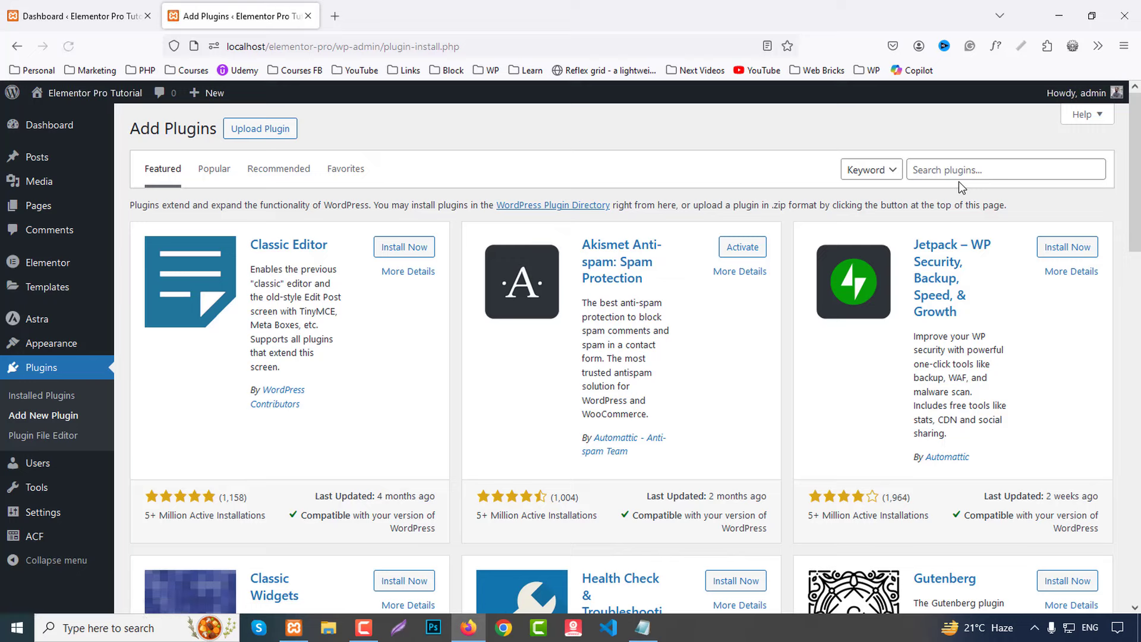
pyautogui.click(941, 170)
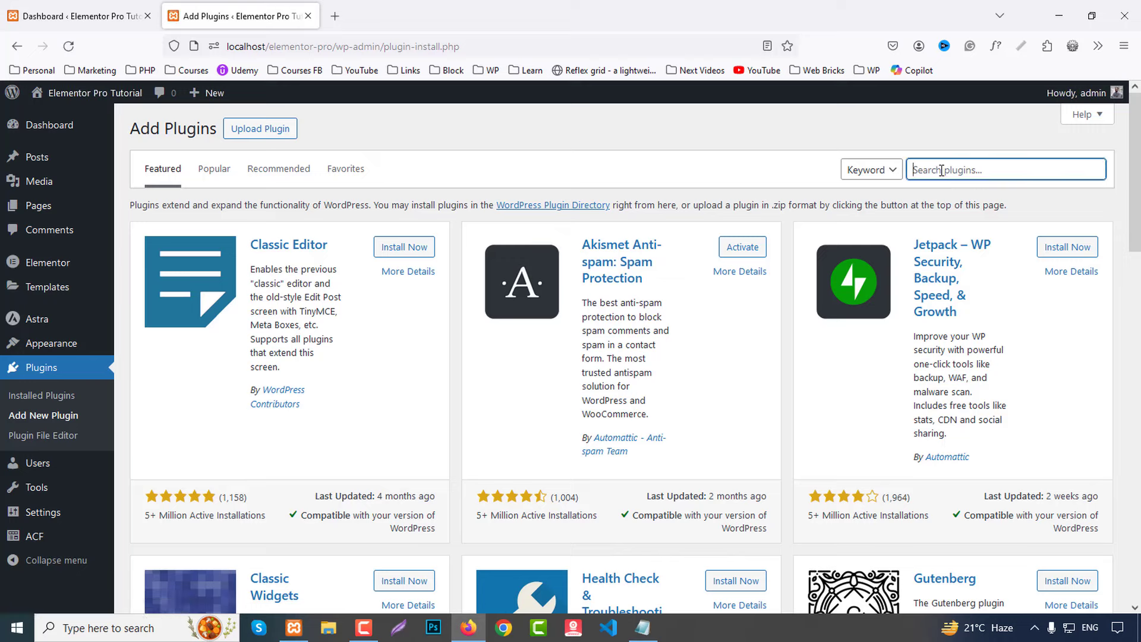
pyautogui.write('acf')
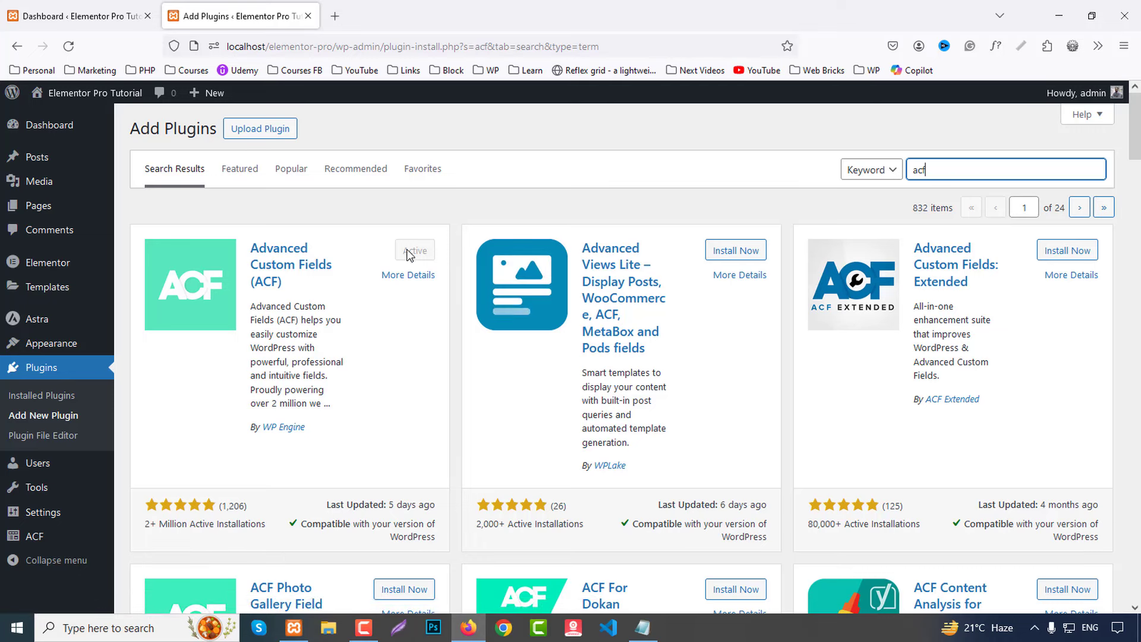
pyautogui.scroll(-1, 138, 441)
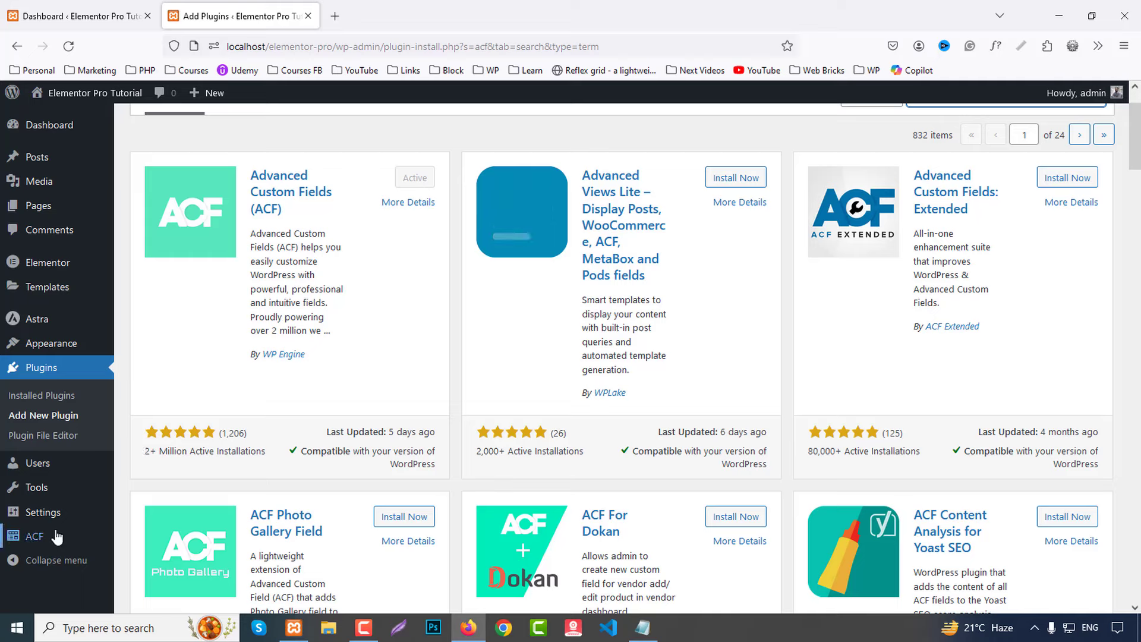
# Step: Add a new ACF post type with plural label Cars, singular label car and post type key car
pyautogui.moveTo(39, 544)
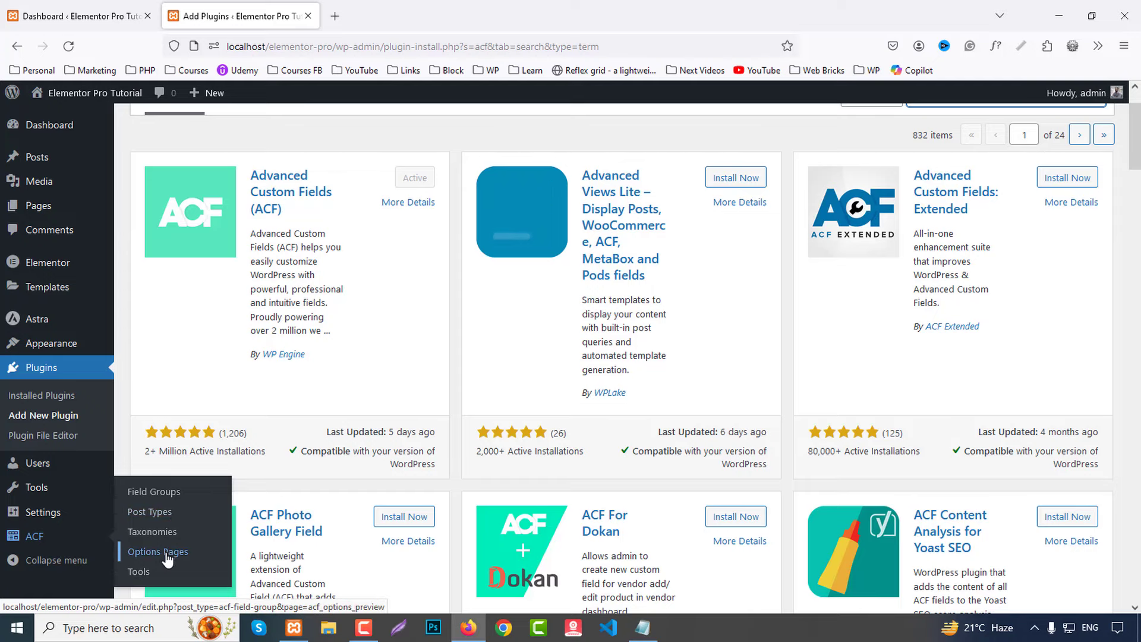
pyautogui.click(162, 517)
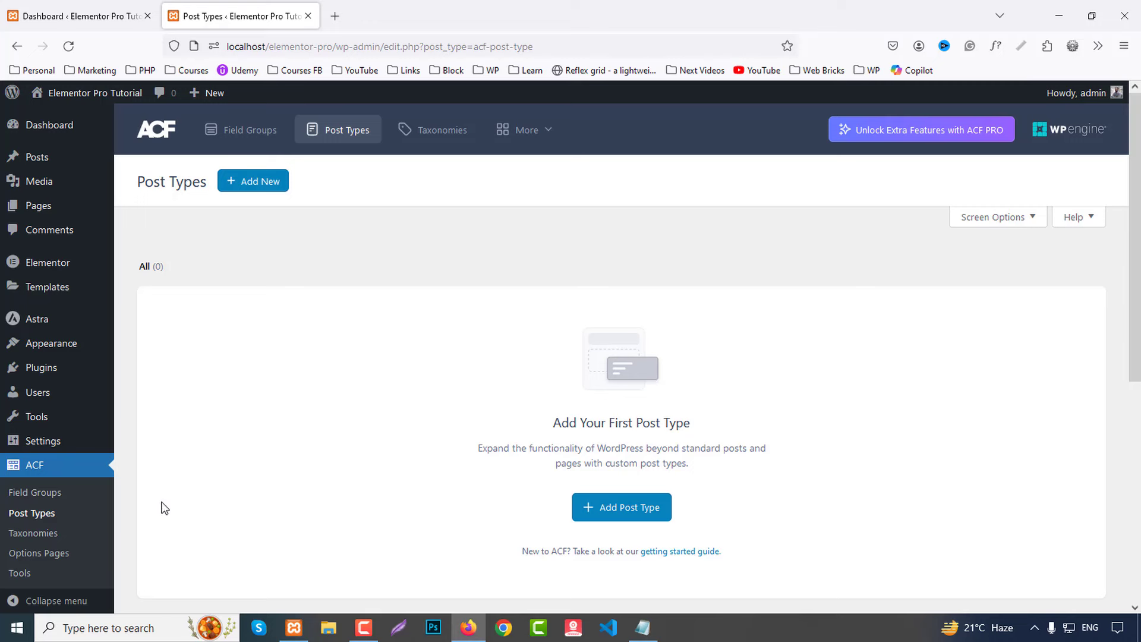
pyautogui.click(252, 188)
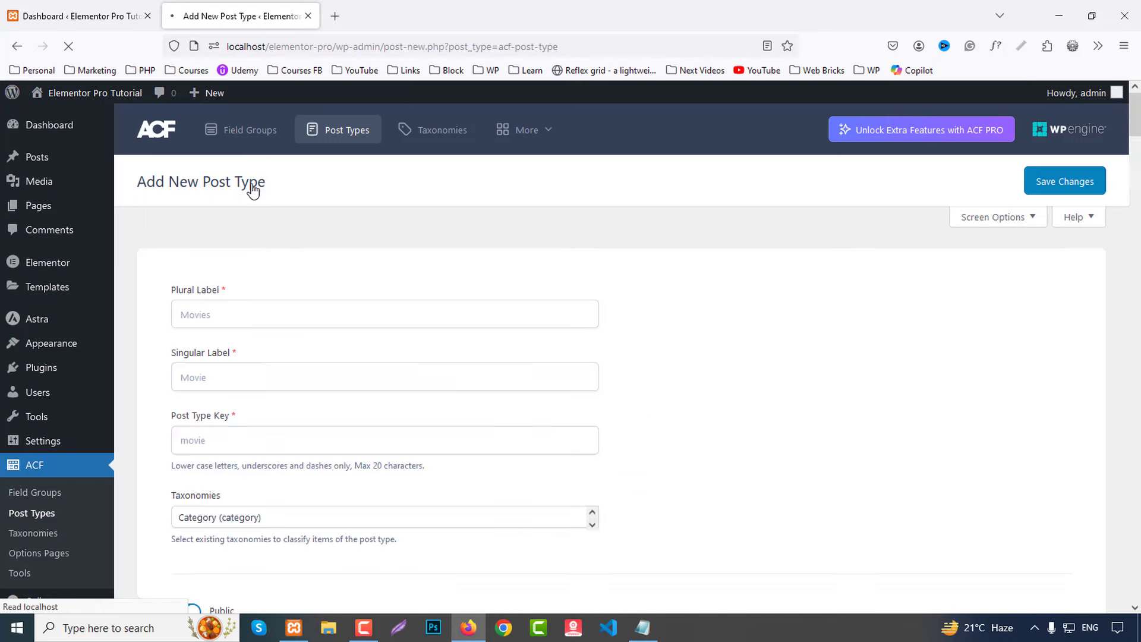
pyautogui.click(225, 316)
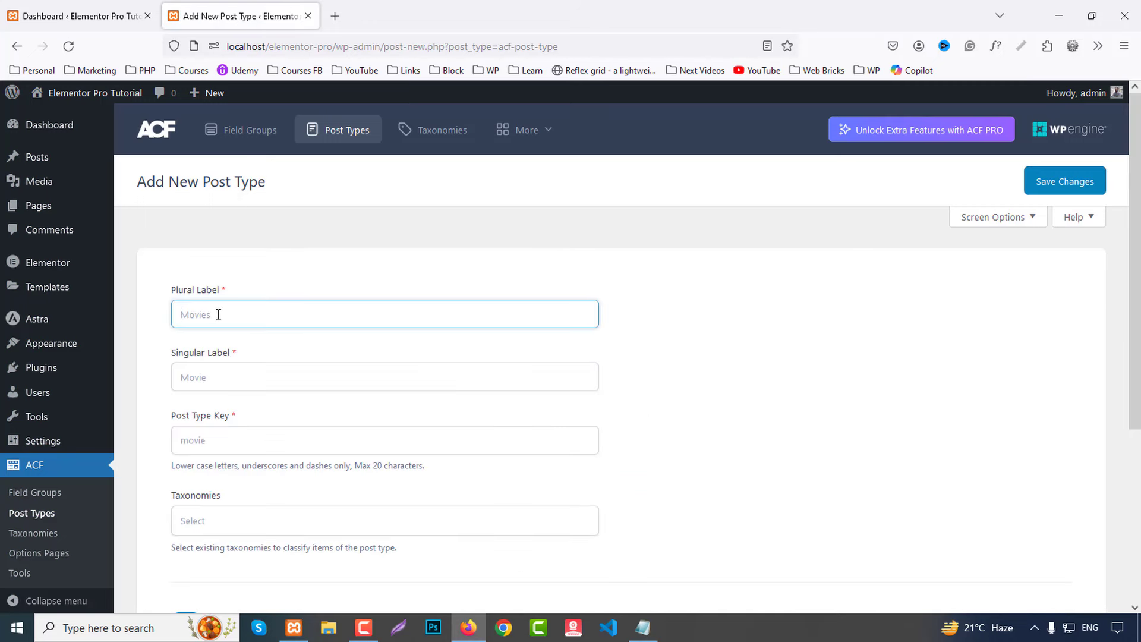
pyautogui.write('Cars')
pyautogui.click(216, 335)
pyautogui.click(211, 376)
pyautogui.click(247, 400)
pyautogui.scroll(-1, 247, 397)
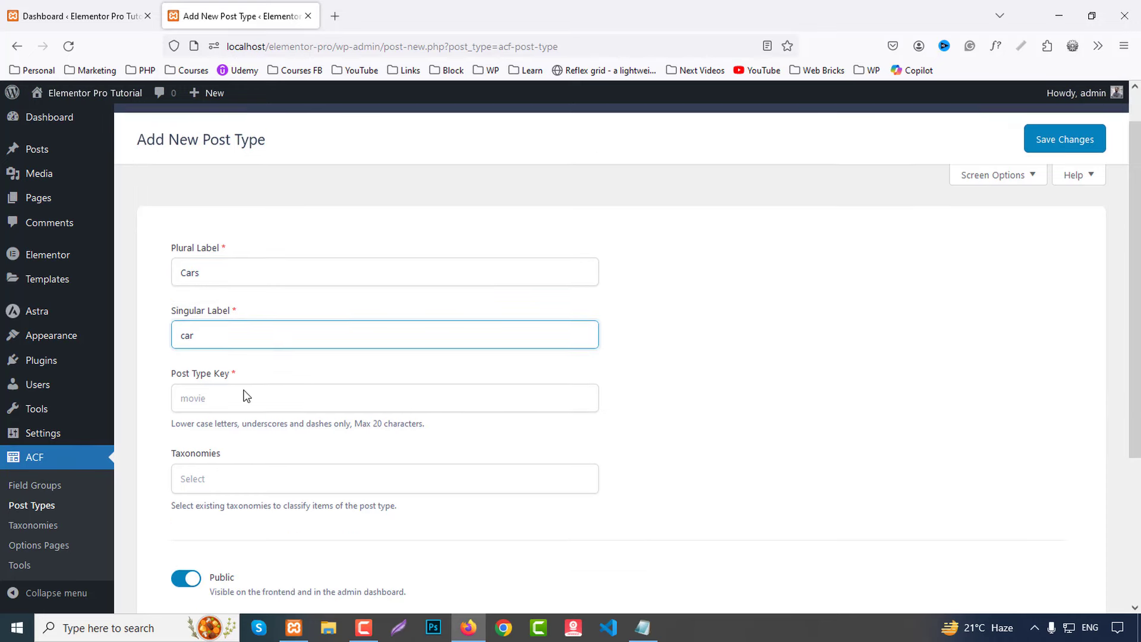
pyautogui.scroll(-2, 247, 397)
pyautogui.doubleClick(201, 300)
# Step: Enable Advanced Configuration for the post type, include Excerpt among its supported features, and save it
pyautogui.scroll(-2, 256, 357)
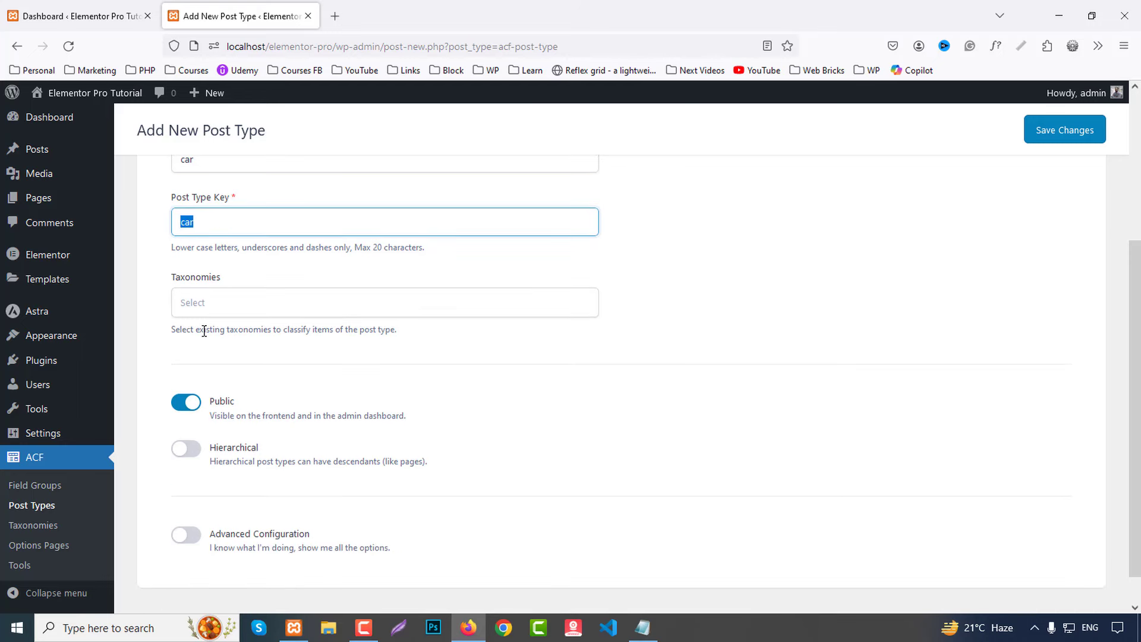
pyautogui.scroll(-1, 218, 365)
pyautogui.click(196, 416)
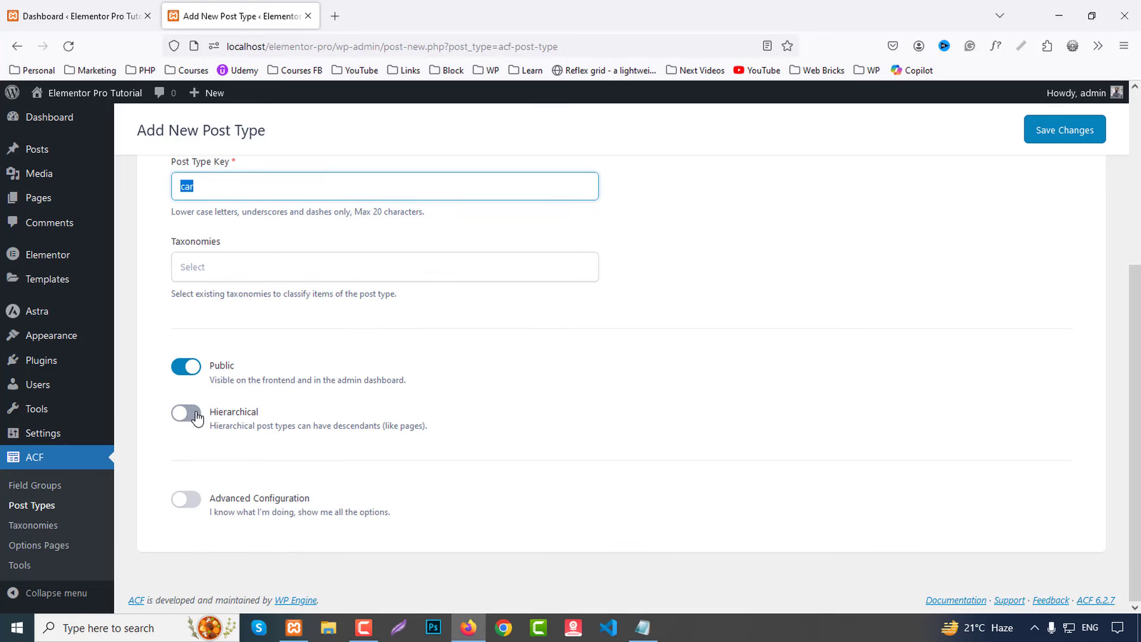
pyautogui.click(196, 507)
pyautogui.scroll(-5, 568, 367)
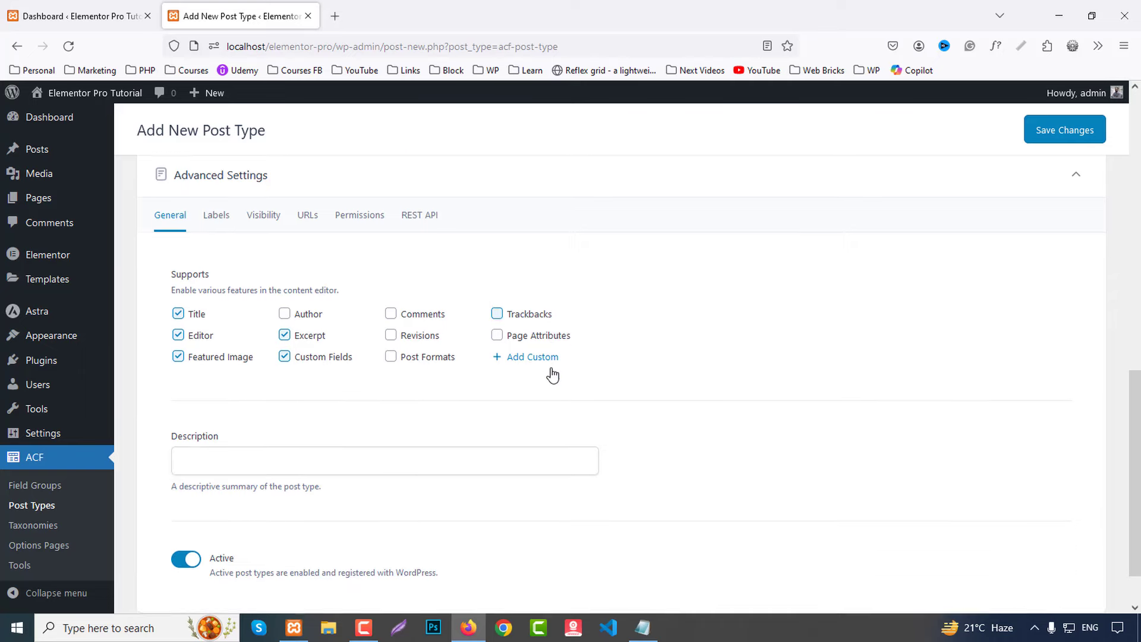
pyautogui.scroll(-2, 550, 374)
pyautogui.scroll(10, 552, 375)
pyautogui.scroll(3, 553, 373)
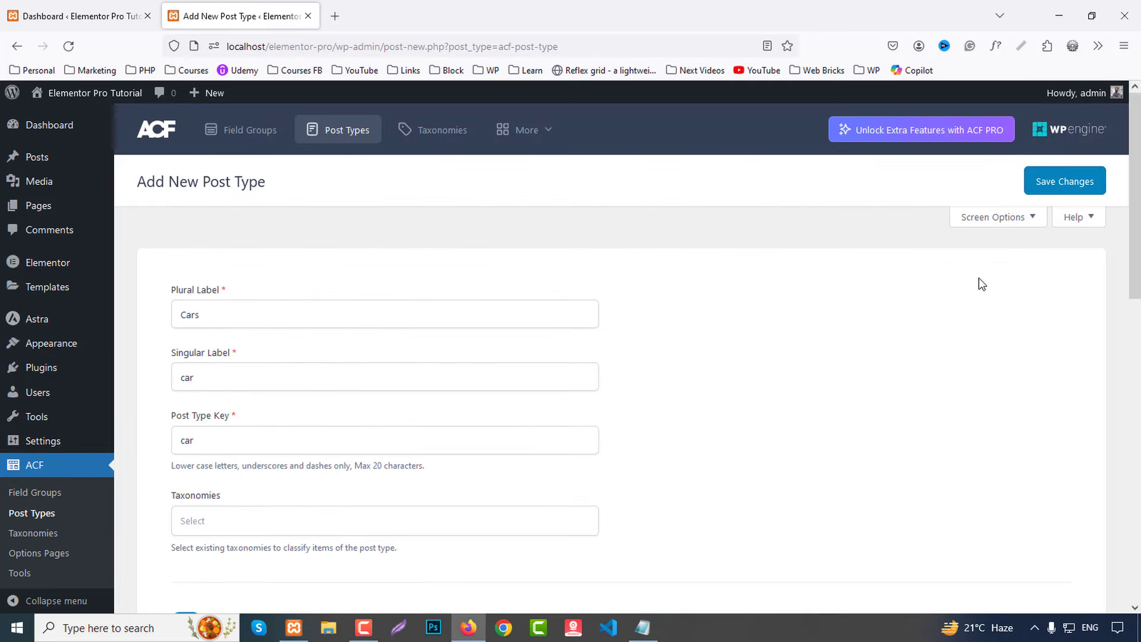
pyautogui.click(1072, 183)
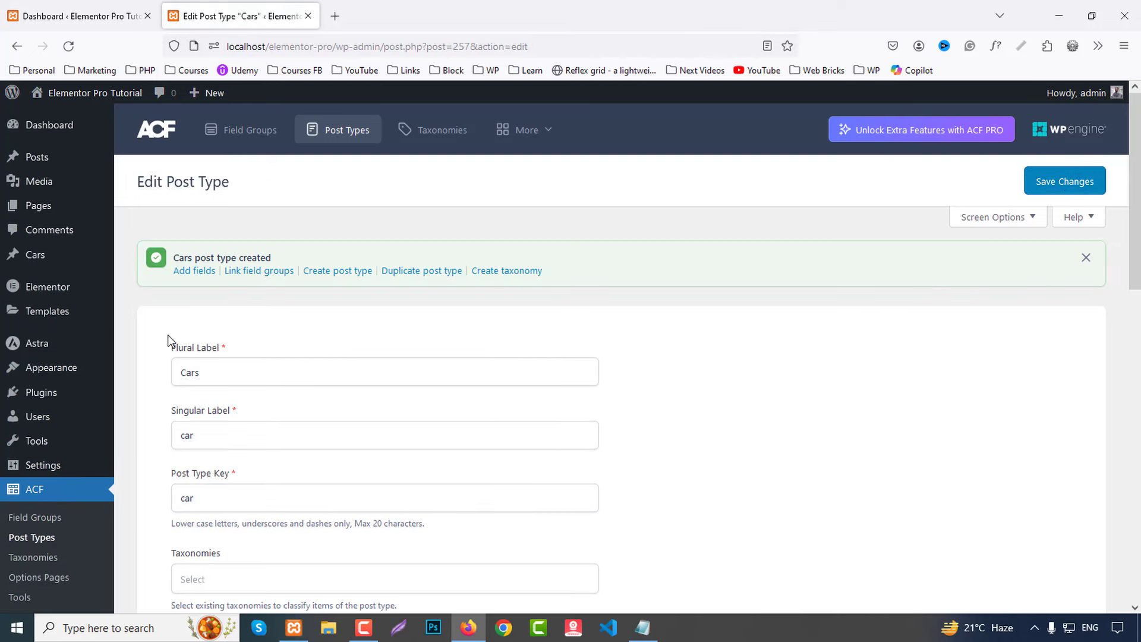
# Step: Open the Add New car editor in a separate browser tab to view it, and return to the post type settings
pyautogui.moveTo(46, 255)
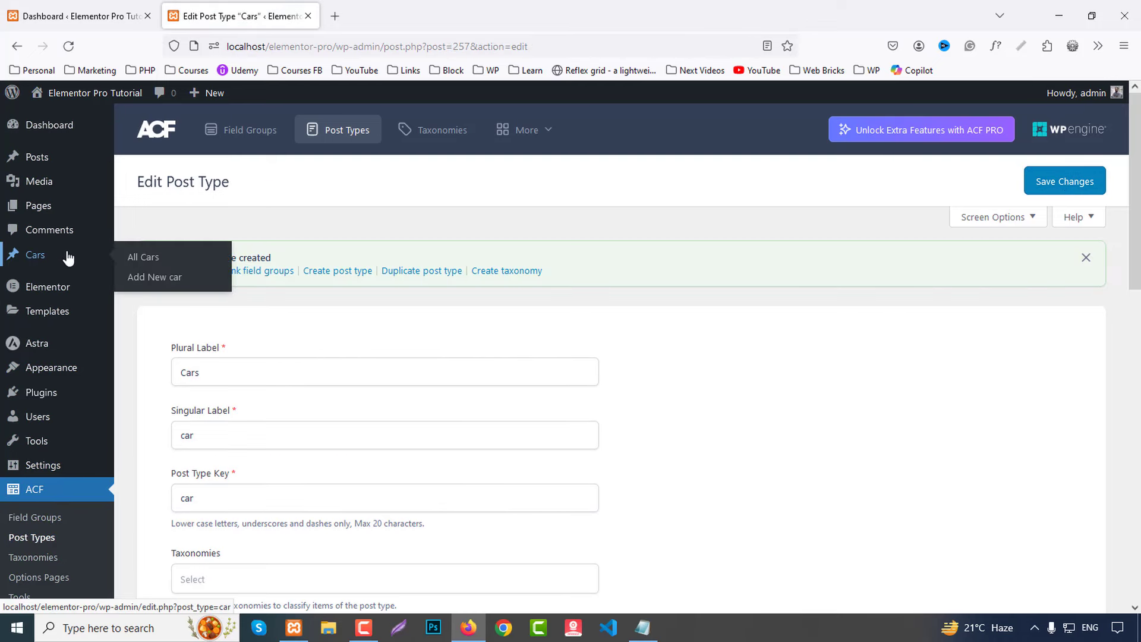
pyautogui.middleClick(145, 278)
pyautogui.click(394, 14)
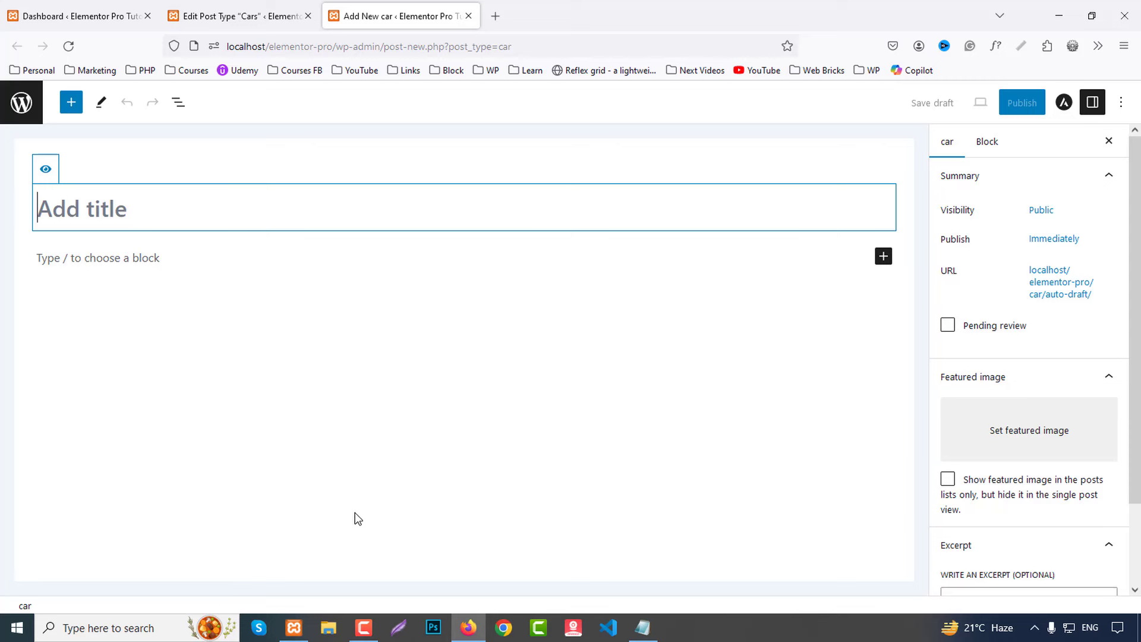
pyautogui.click(238, 16)
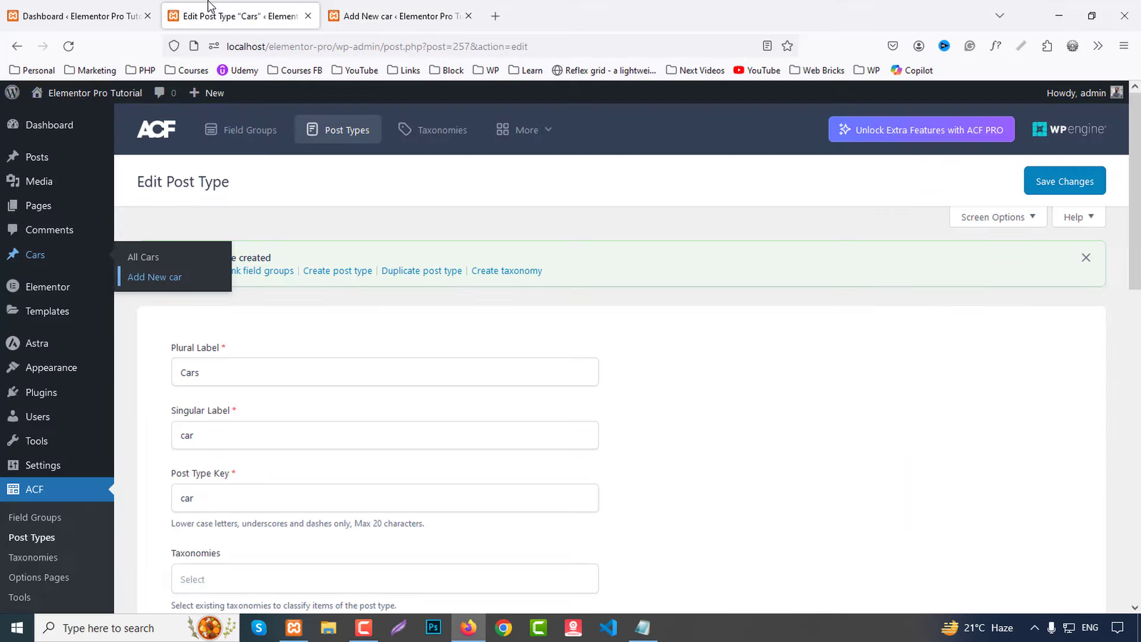
# Step: Create a new ACF field group titled Cars
pyautogui.click(27, 515)
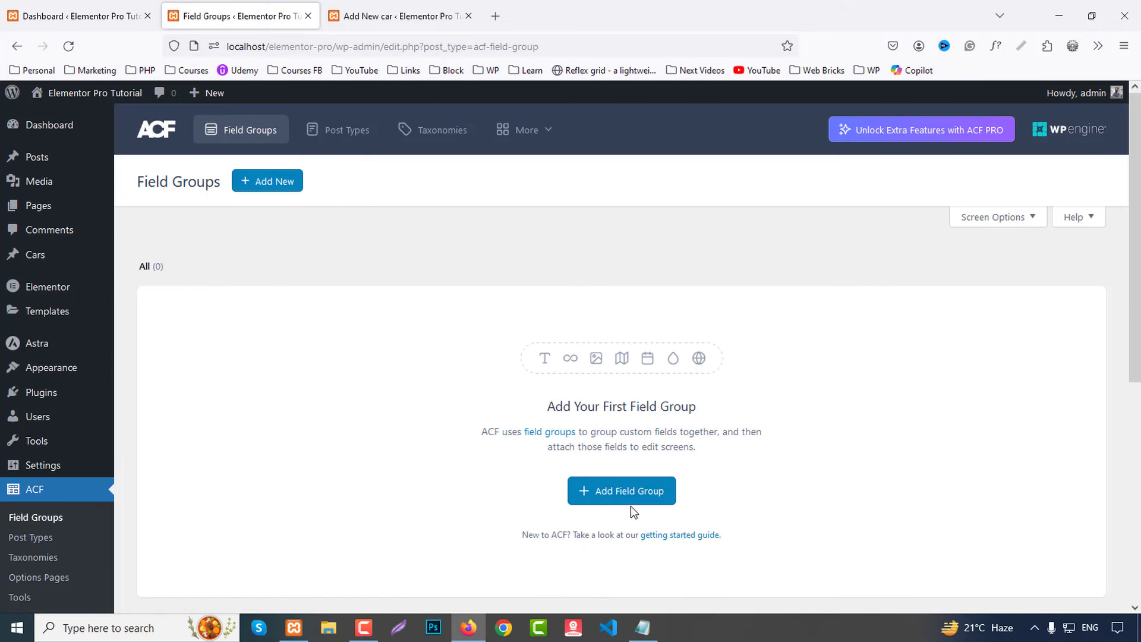
pyautogui.click(629, 501)
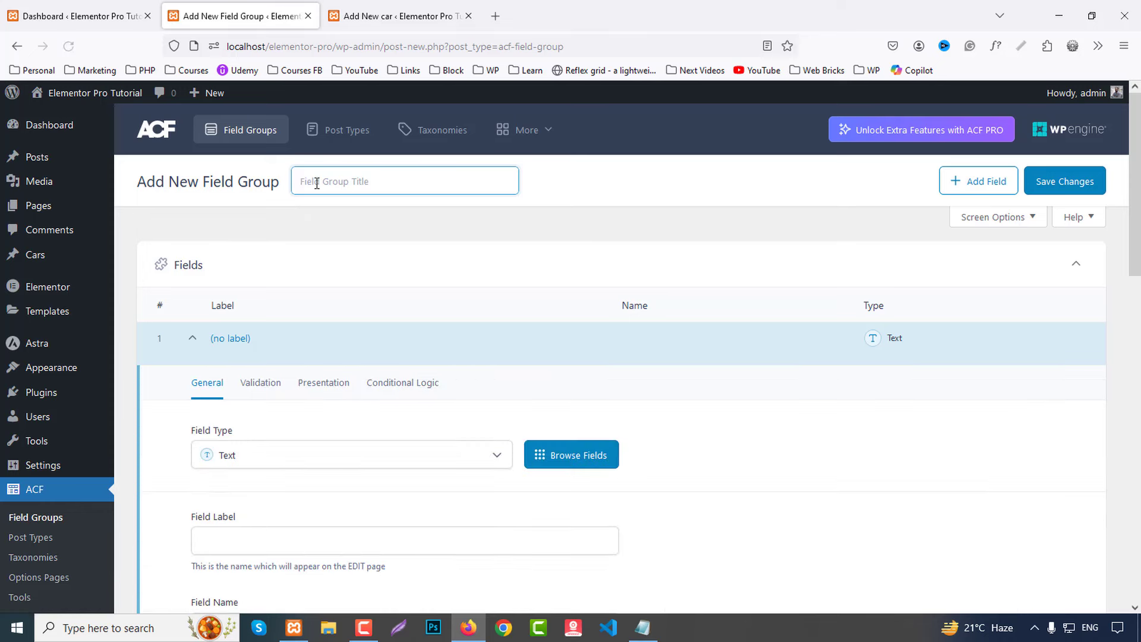
pyautogui.write('Cars')
# Step: Define the first field as a Number field labelled Doors with the name doors, using sss.txt as reference, and collapse its settings
pyautogui.scroll(-2, 552, 557)
pyautogui.click(643, 627)
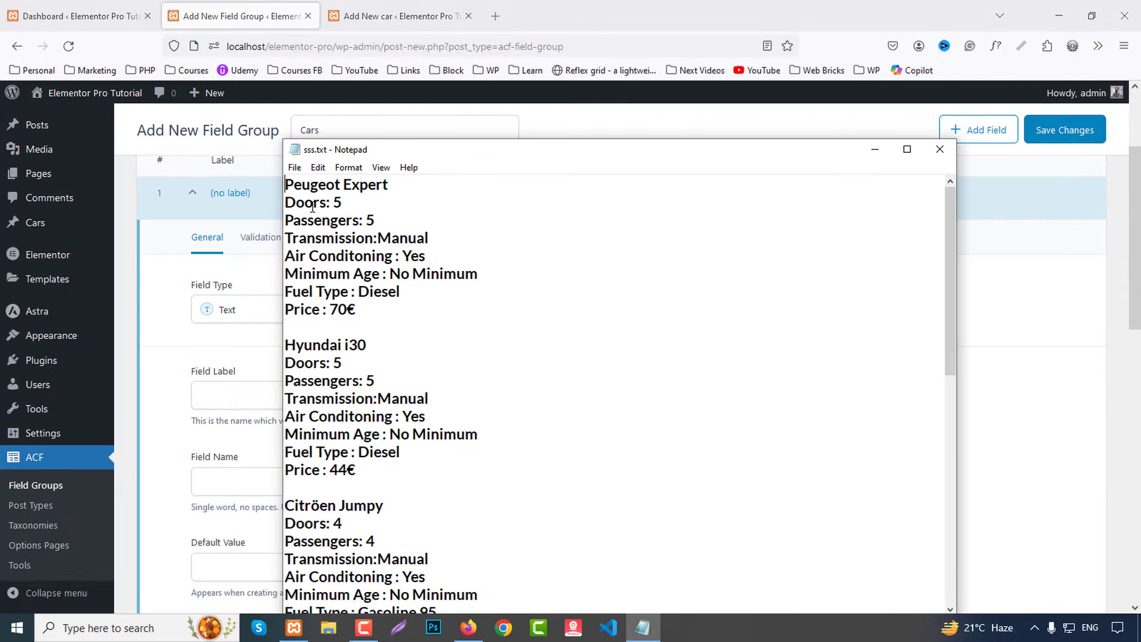
pyautogui.click(148, 285)
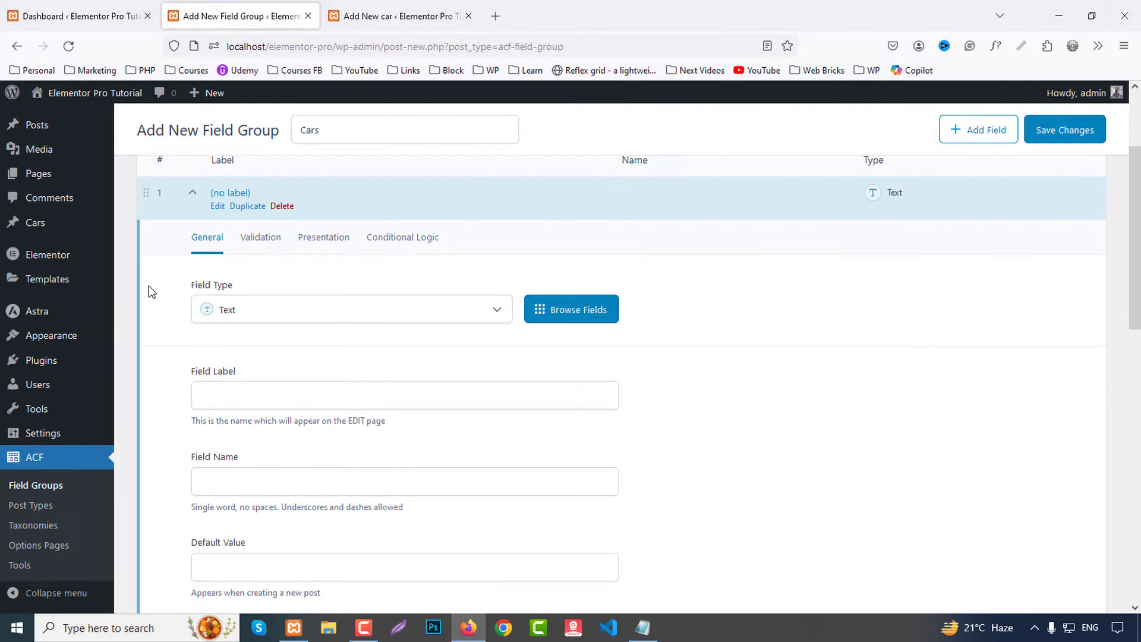
pyautogui.click(224, 309)
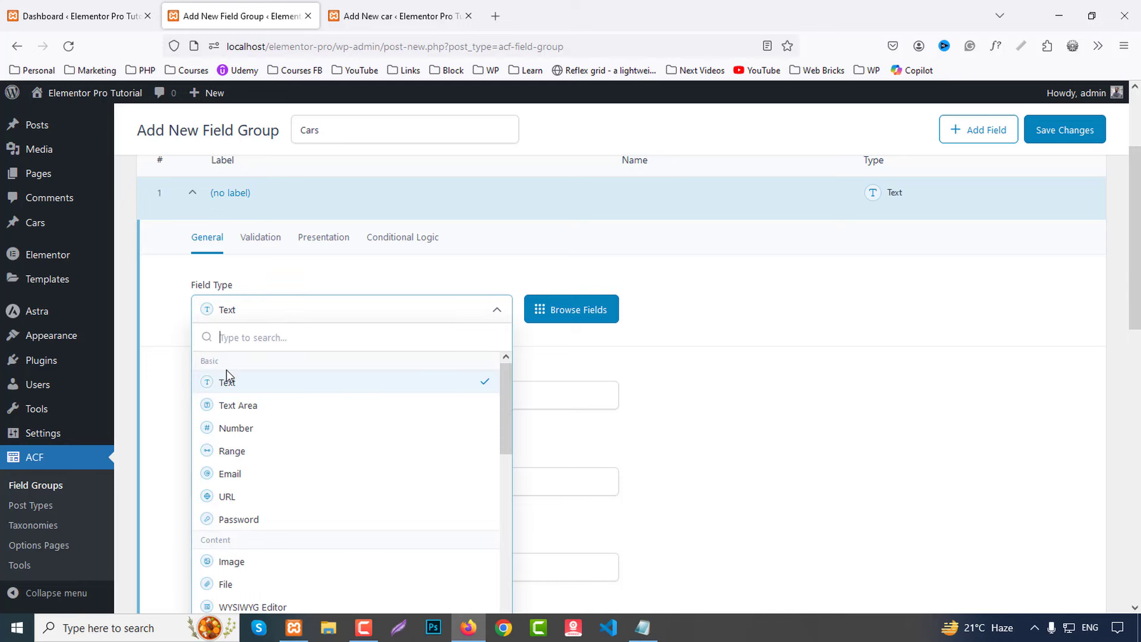
pyautogui.click(236, 428)
pyautogui.click(233, 395)
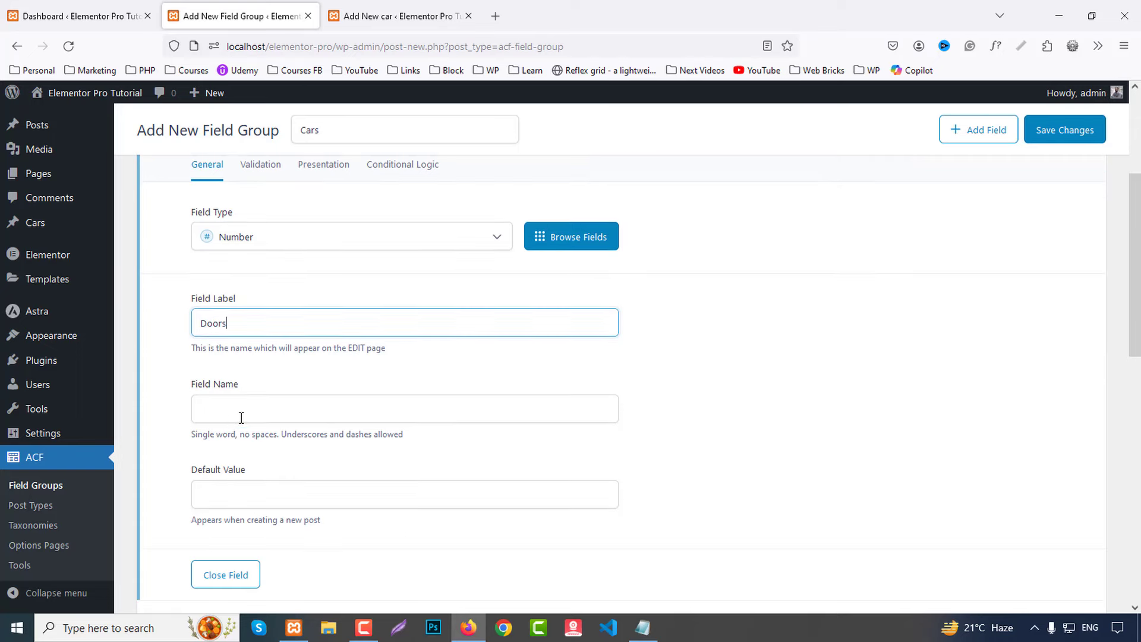
pyautogui.press('Tab')
pyautogui.scroll(-4, 255, 458)
pyautogui.click(225, 430)
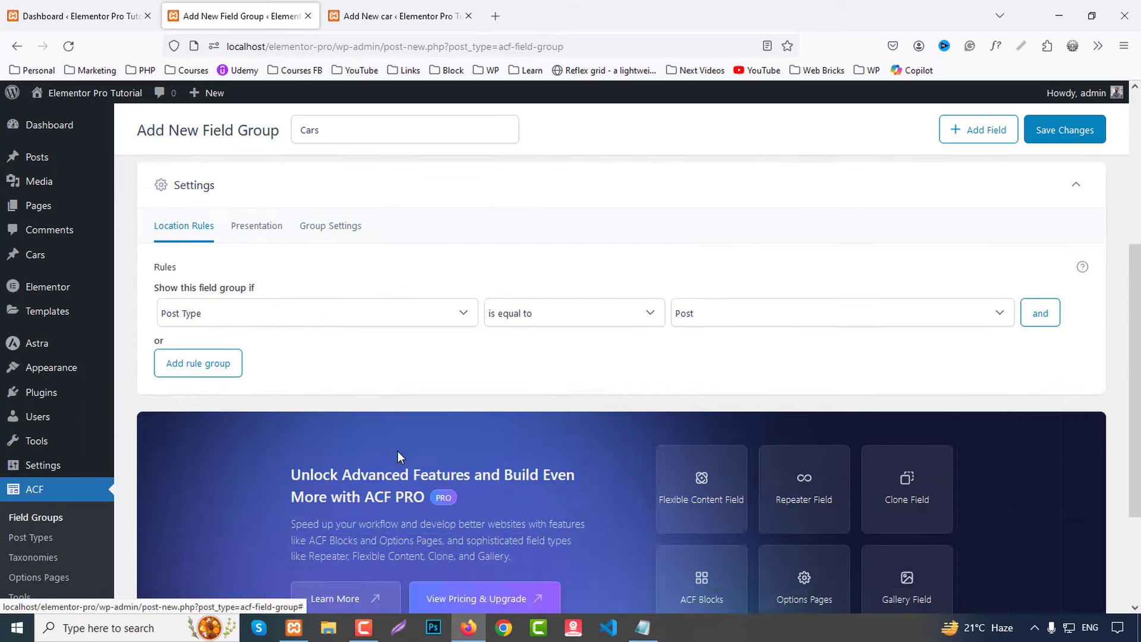
# Step: Add a second field to the Cars field group and copy the Passengers label from sss.txt in Notepad
pyautogui.scroll(5, 397, 451)
pyautogui.click(1064, 397)
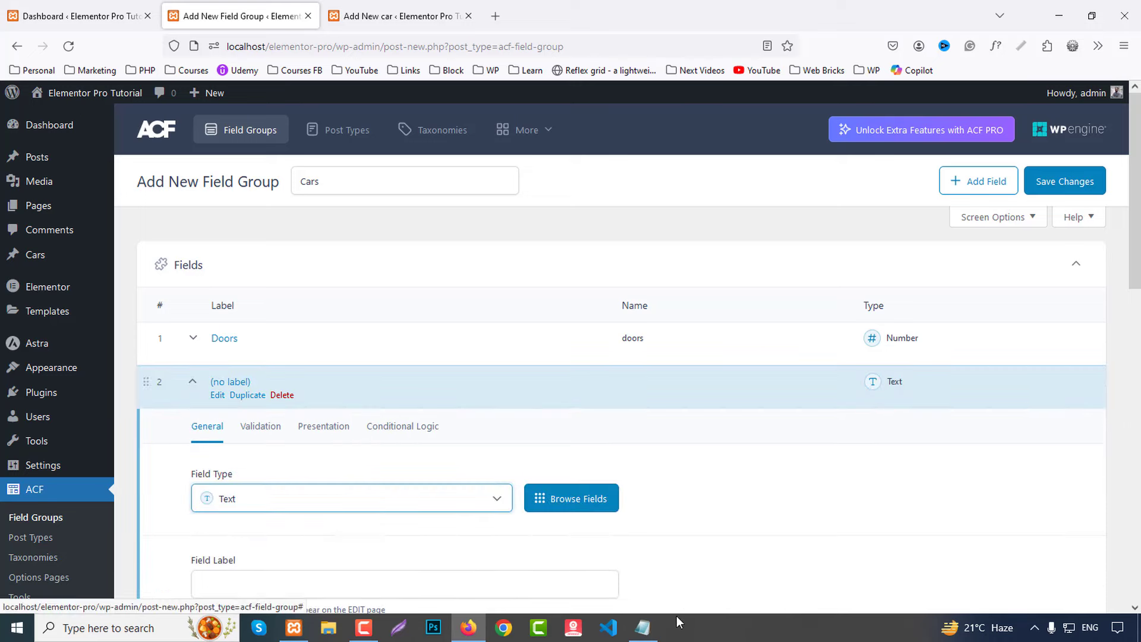
pyautogui.click(643, 627)
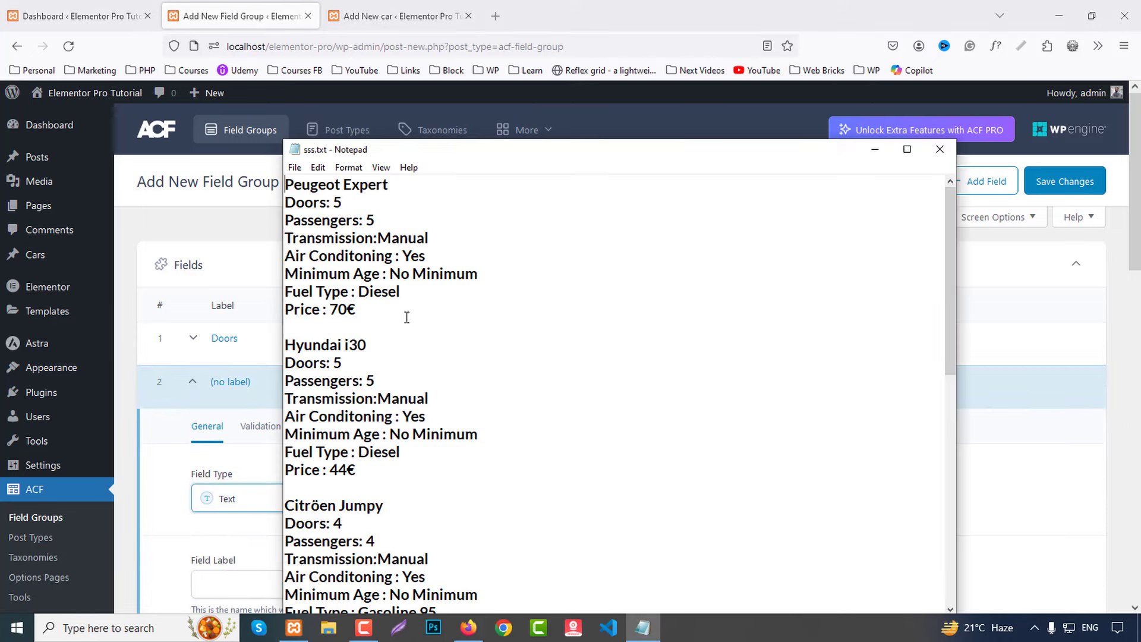
pyautogui.doubleClick(299, 223)
pyautogui.hotkey('ctrl', 'c')
pyautogui.click(202, 458)
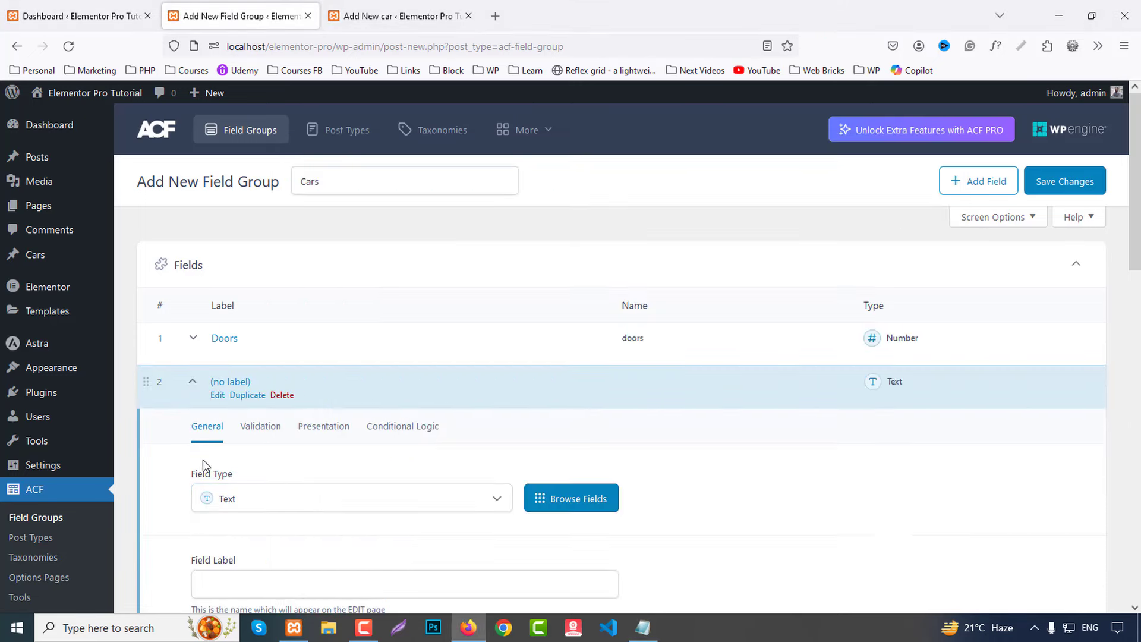
# Step: Set the second field's type to Number and fill its label with the copied Passengers text, generating the field name from it
pyautogui.scroll(-3, 202, 458)
pyautogui.click(258, 355)
pyautogui.click(235, 472)
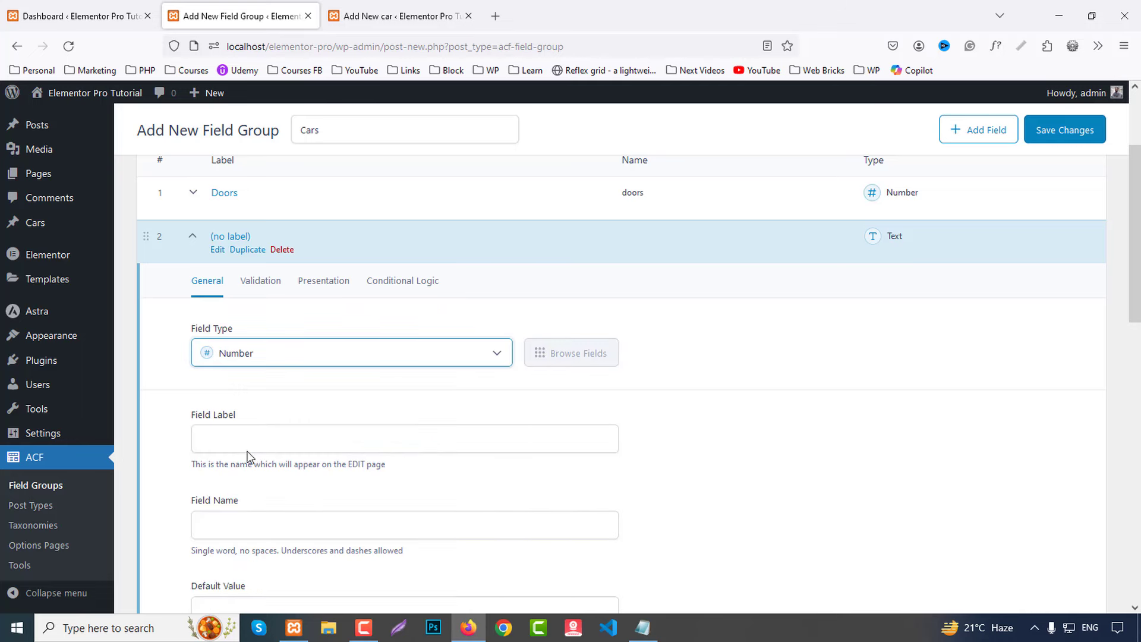
pyautogui.click(235, 443)
pyautogui.hotkey('ctrl', 'v')
pyautogui.scroll(-2, 360, 447)
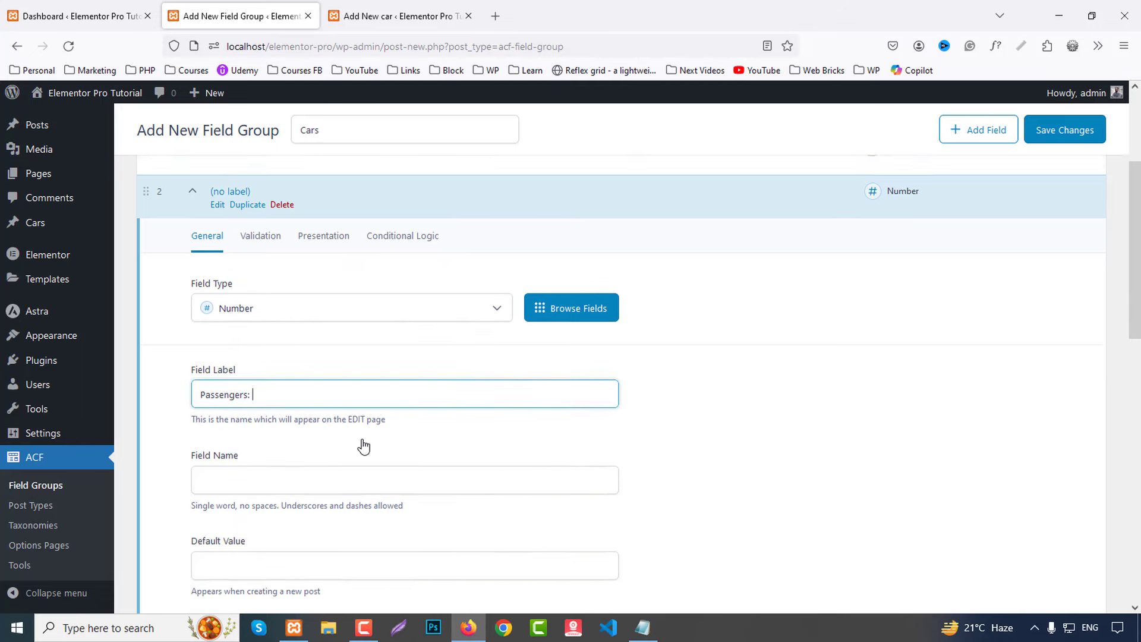
pyautogui.click(331, 452)
pyautogui.scroll(-3, 333, 457)
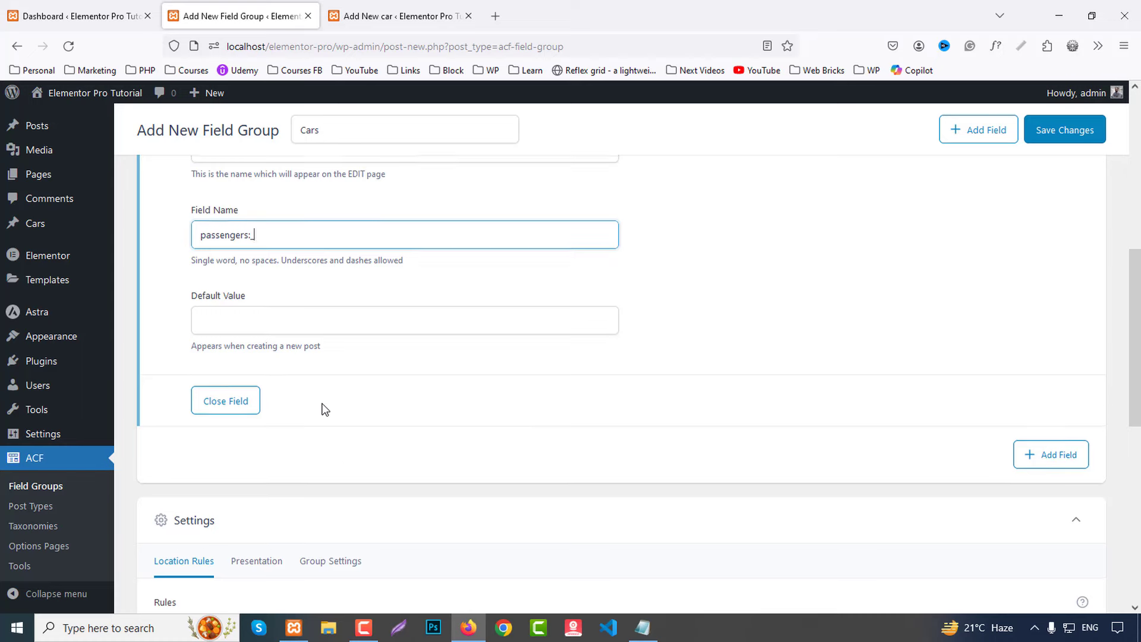
# Step: Correct the second field's label to Passengers and its name to passengers, and collapse its settings
pyautogui.scroll(2, 291, 380)
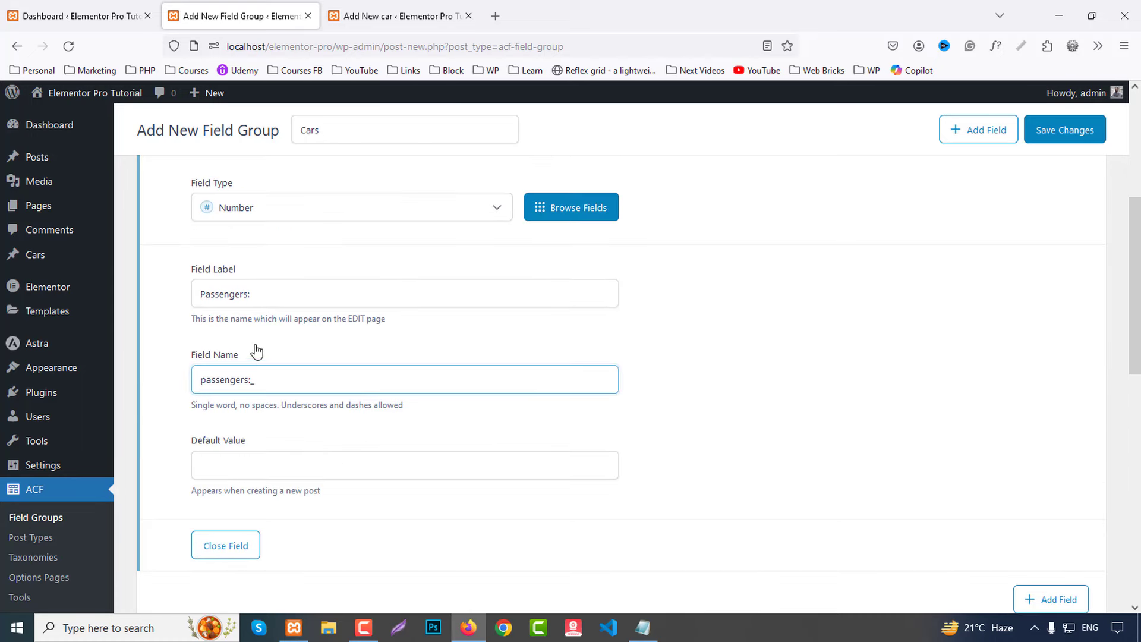
pyautogui.click(268, 301)
pyautogui.click(173, 382)
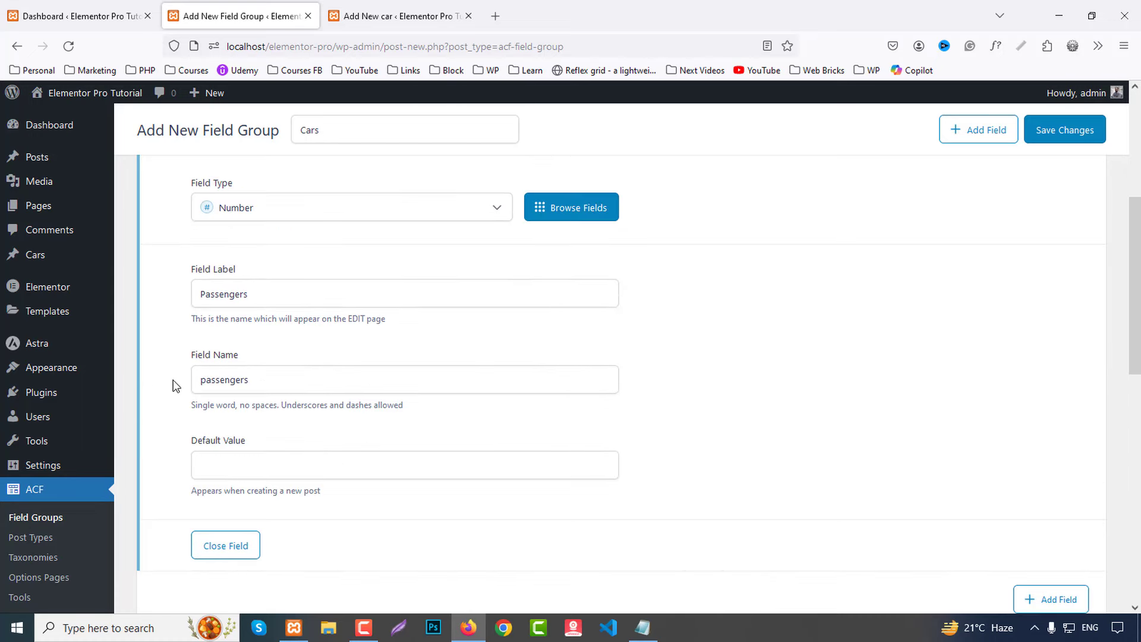
pyautogui.scroll(-2, 196, 392)
pyautogui.click(225, 402)
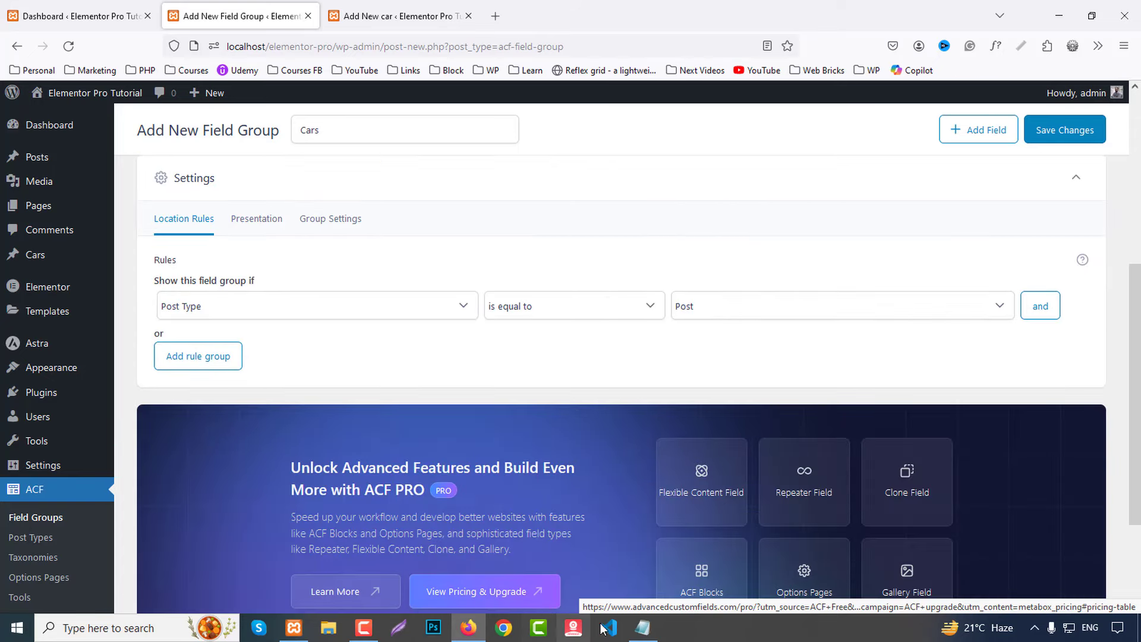
# Step: Copy the Transmission label from sss.txt in Notepad and return to the field group in the browser
pyautogui.click(642, 628)
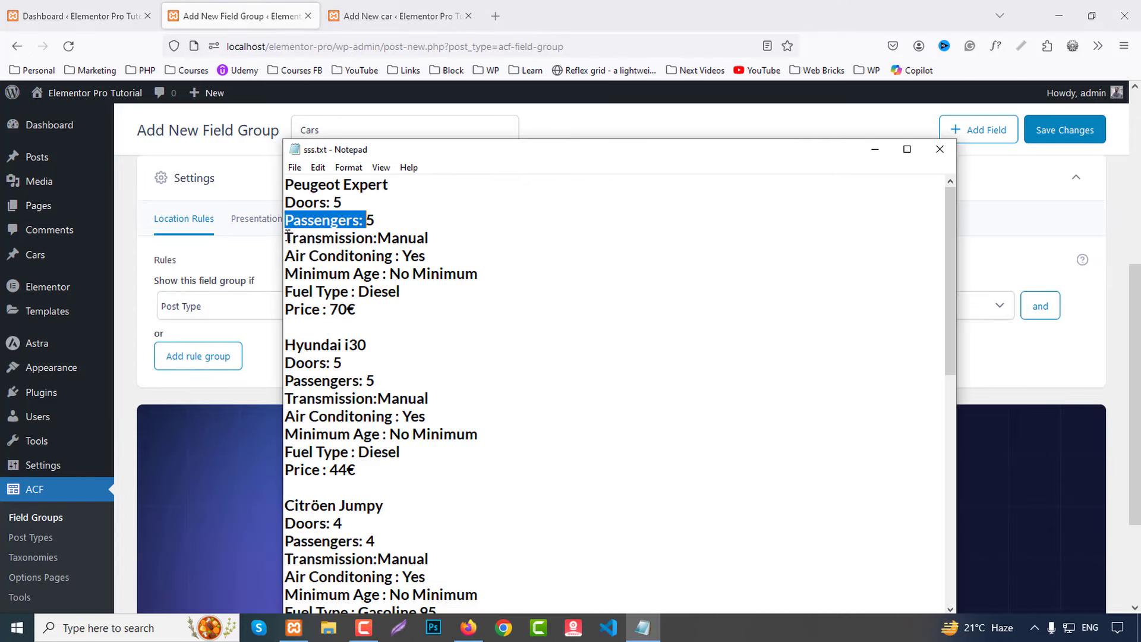
pyautogui.moveTo(288, 236); pyautogui.dragTo(374, 248)
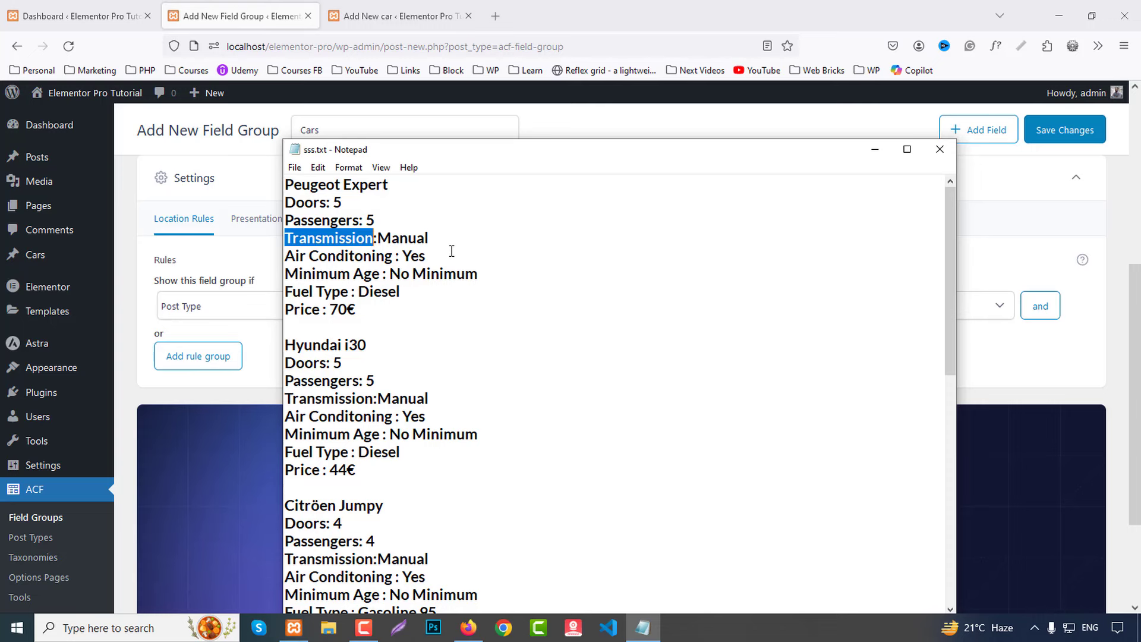
pyautogui.click(468, 627)
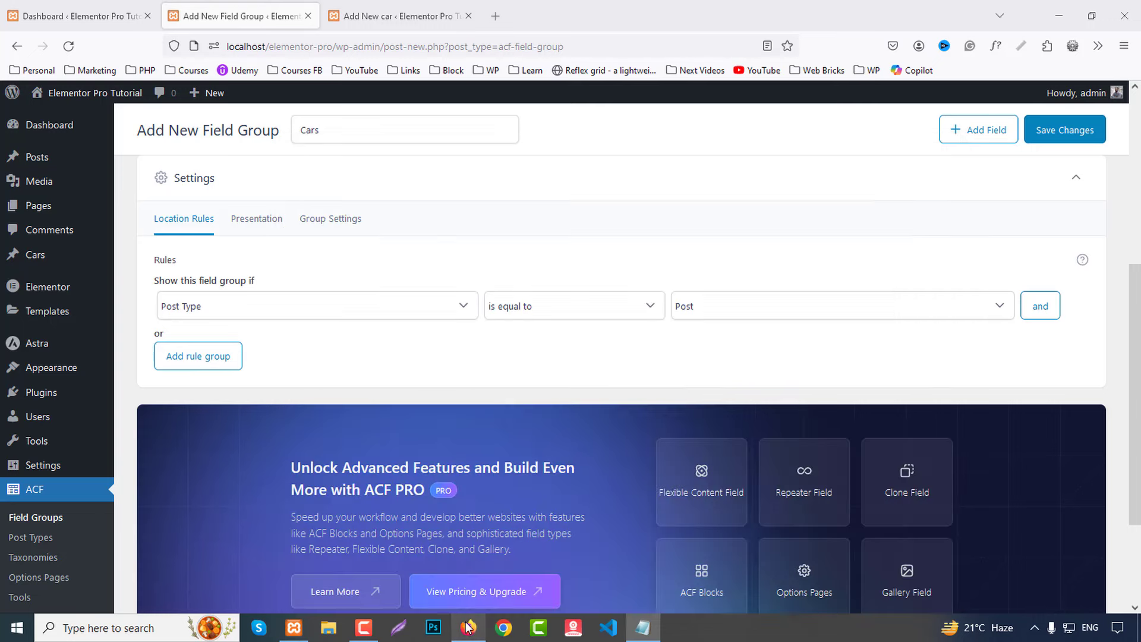
# Step: Add a third field to the Cars field group and set its type to Select
pyautogui.scroll(3, 998, 321)
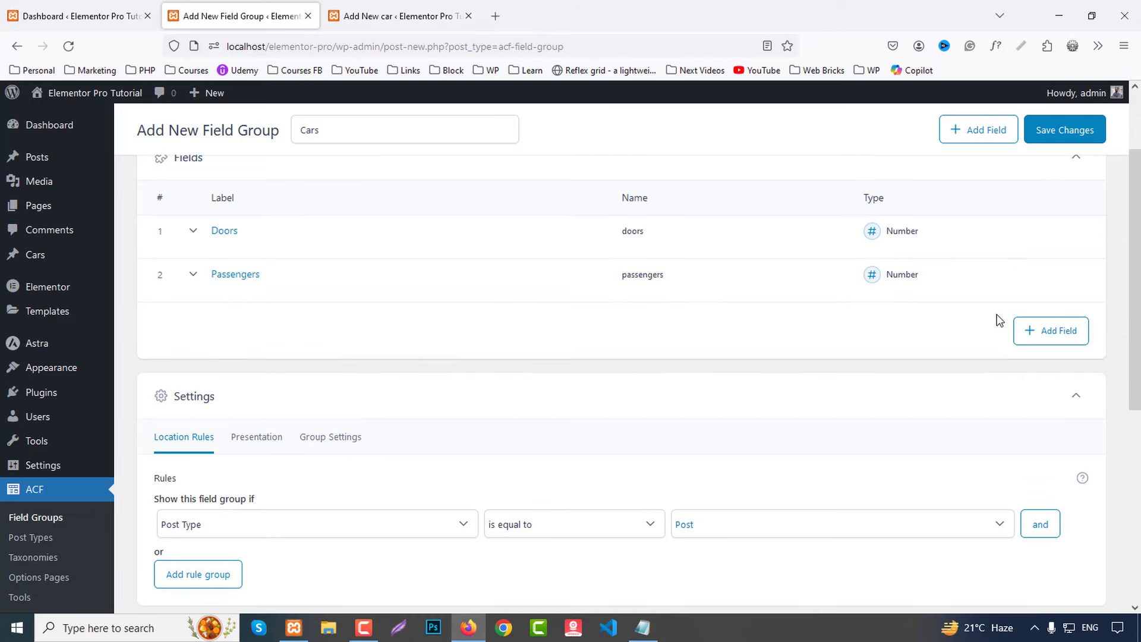
pyautogui.click(1055, 334)
pyautogui.scroll(-1, 326, 404)
pyautogui.click(280, 370)
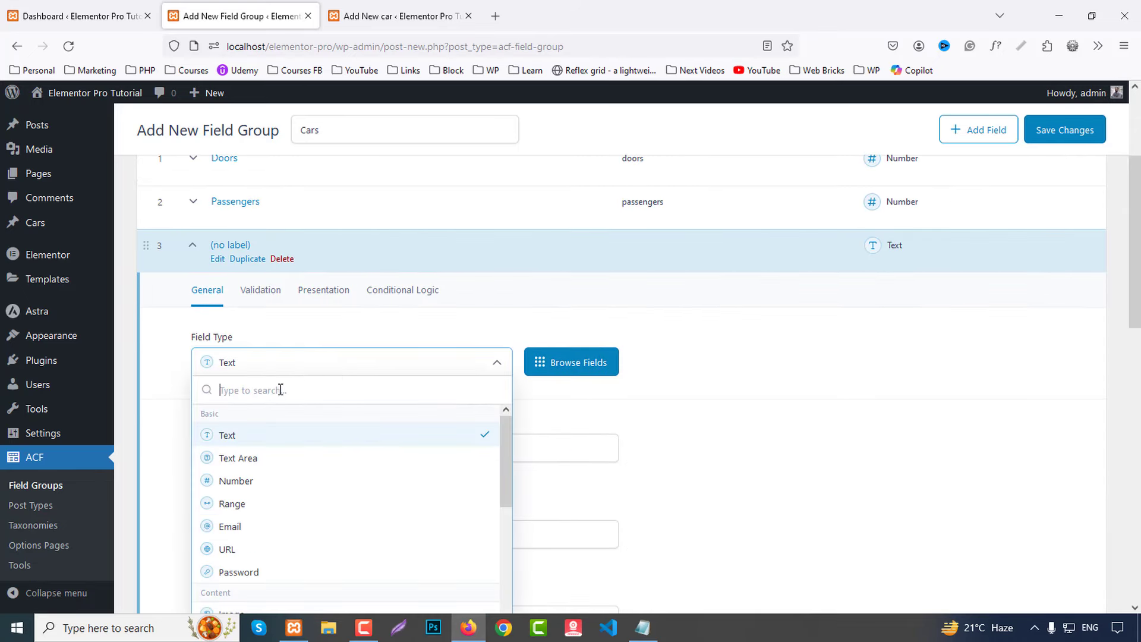
pyautogui.scroll(-2, 313, 484)
pyautogui.scroll(-2, 316, 486)
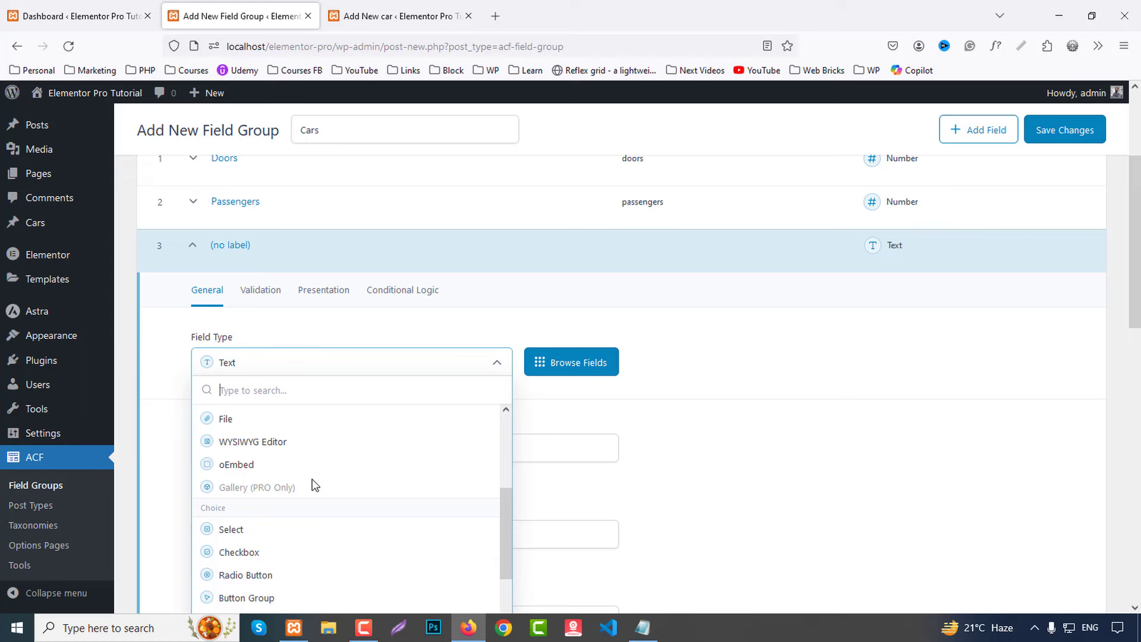
pyautogui.scroll(-1, 313, 484)
pyautogui.click(234, 454)
# Step: Label the third field Transmission with the field name transmission
pyautogui.click(249, 449)
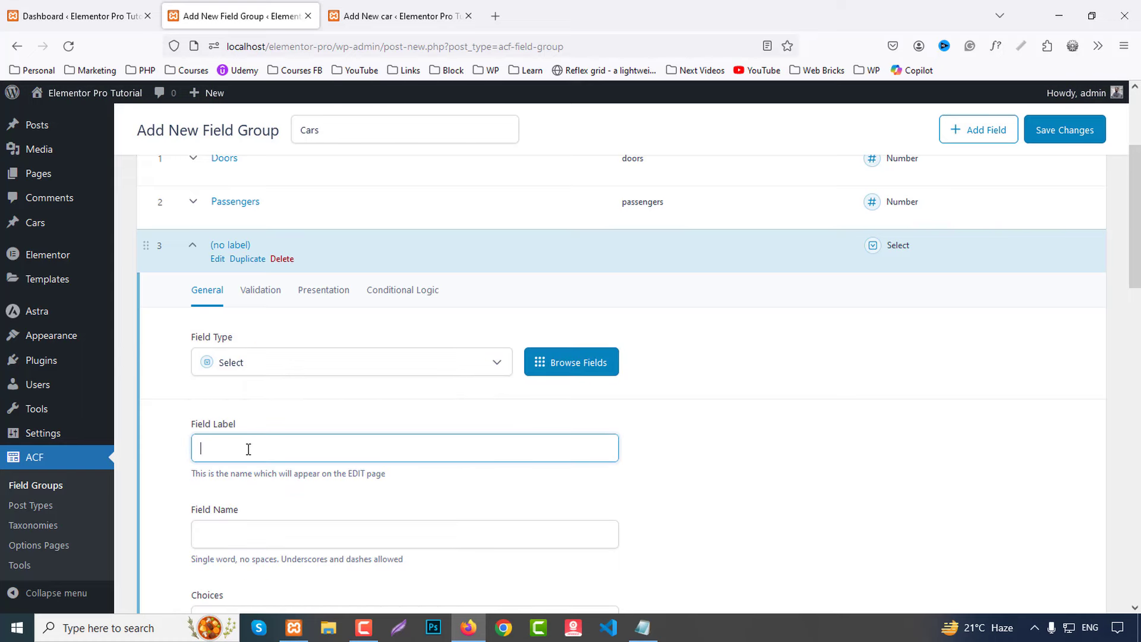
pyautogui.write('Transmission')
pyautogui.scroll(-2, 347, 443)
pyautogui.click(254, 390)
pyautogui.scroll(-1, 252, 426)
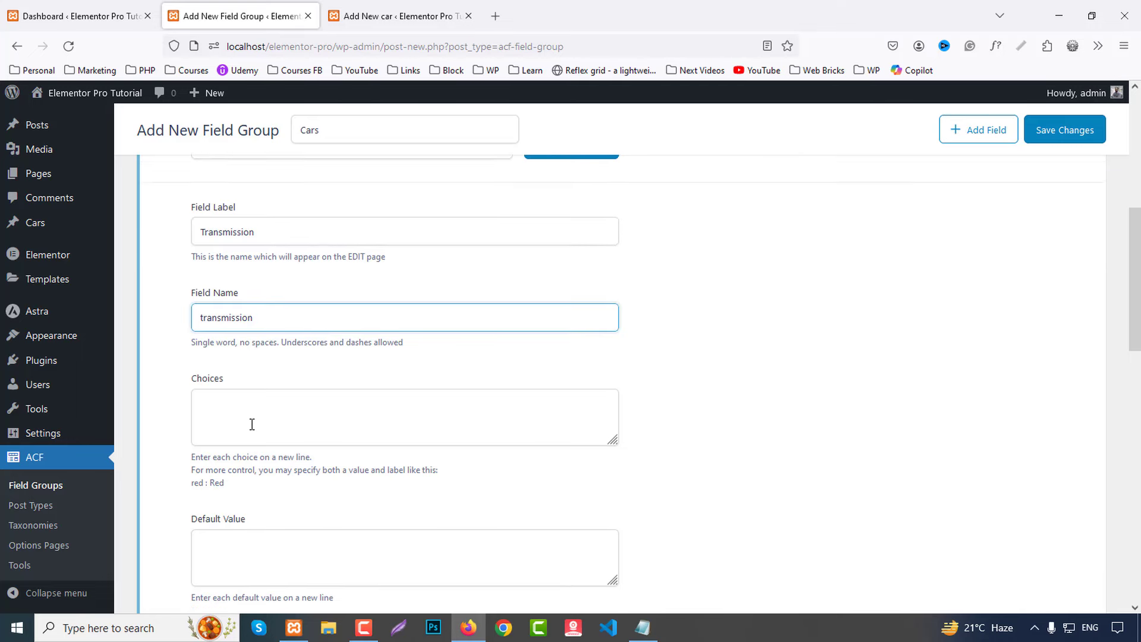
# Step: Enter the Transmission choices "manual : Manual" and "auto : Auto" on separate lines and collapse the field's settings
pyautogui.click(236, 404)
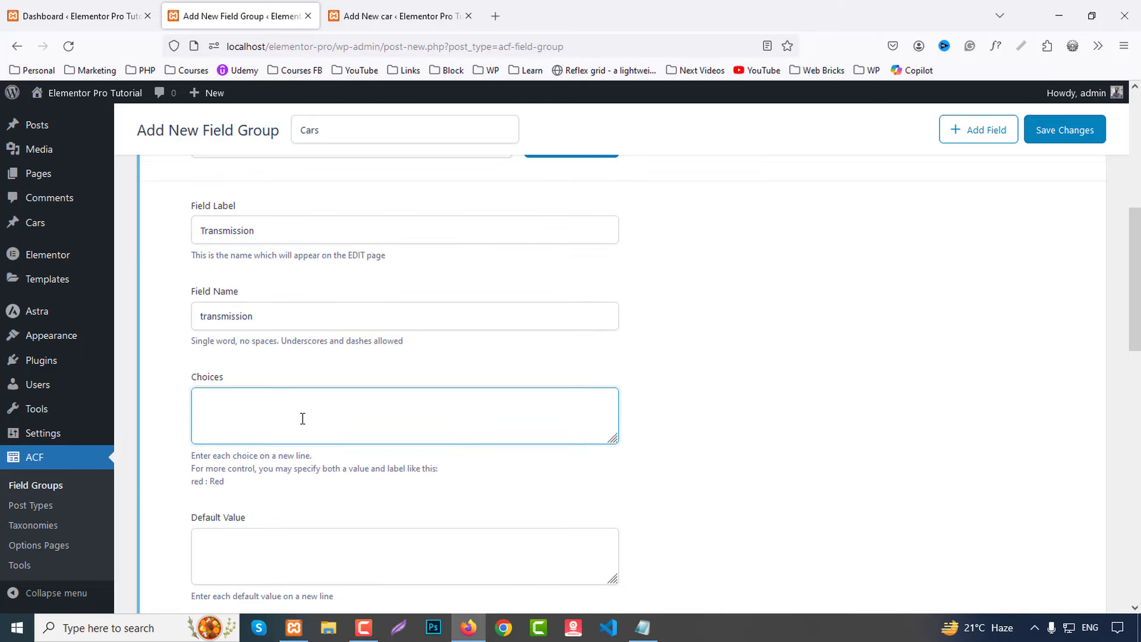
pyautogui.write('manual ')
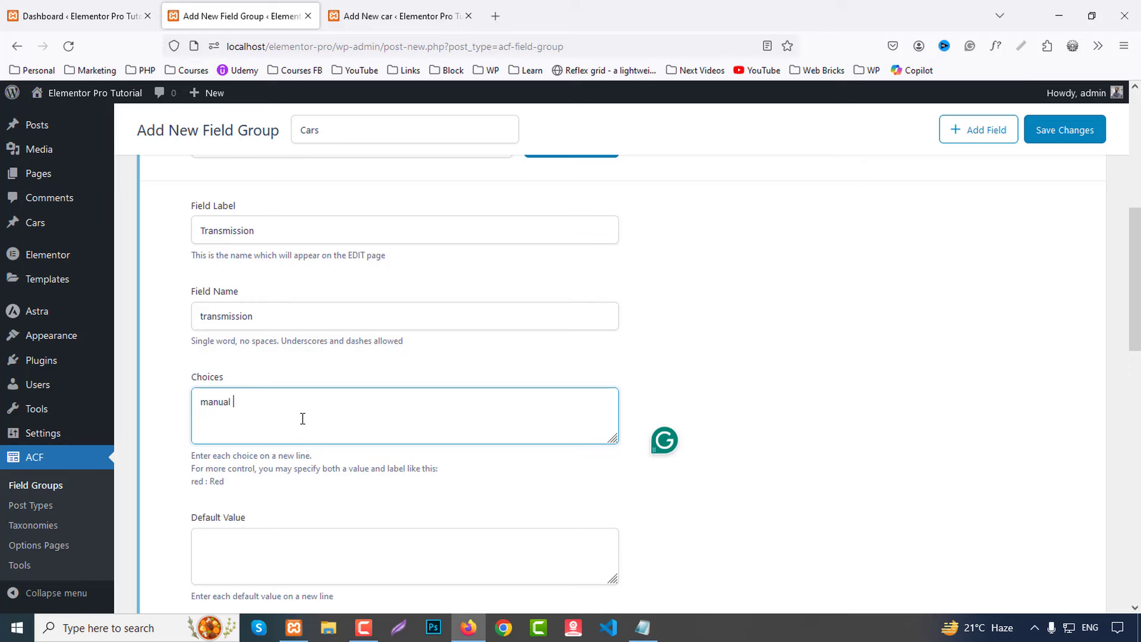
pyautogui.write(': Manual')
pyautogui.press('Return')
pyautogui.write('auto')
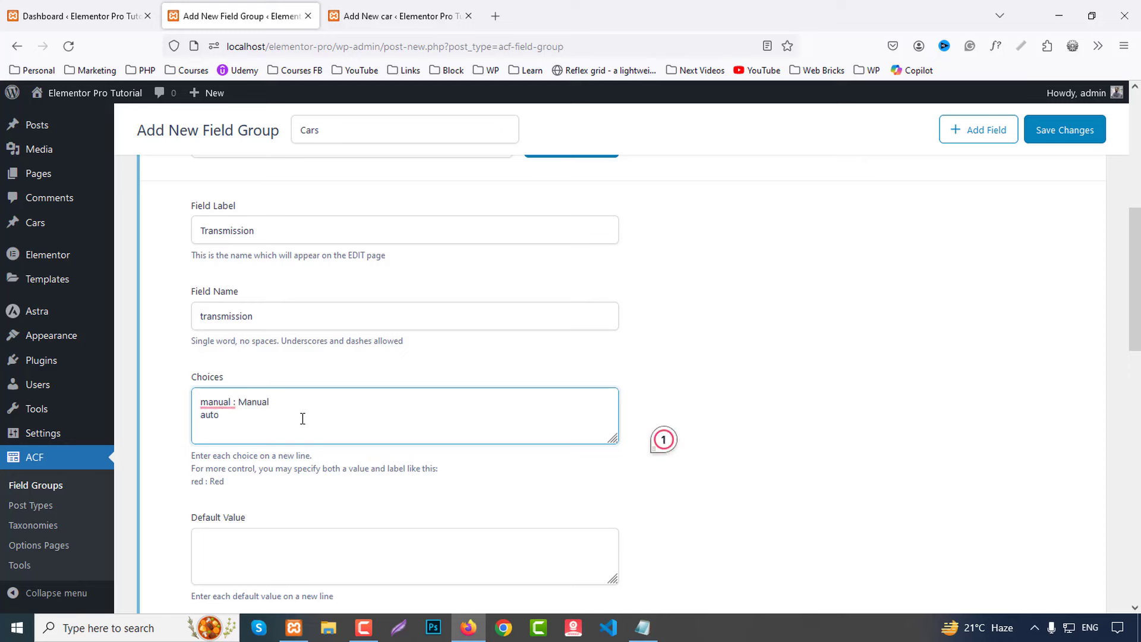
pyautogui.write(' : Auto')
pyautogui.scroll(-2, 286, 433)
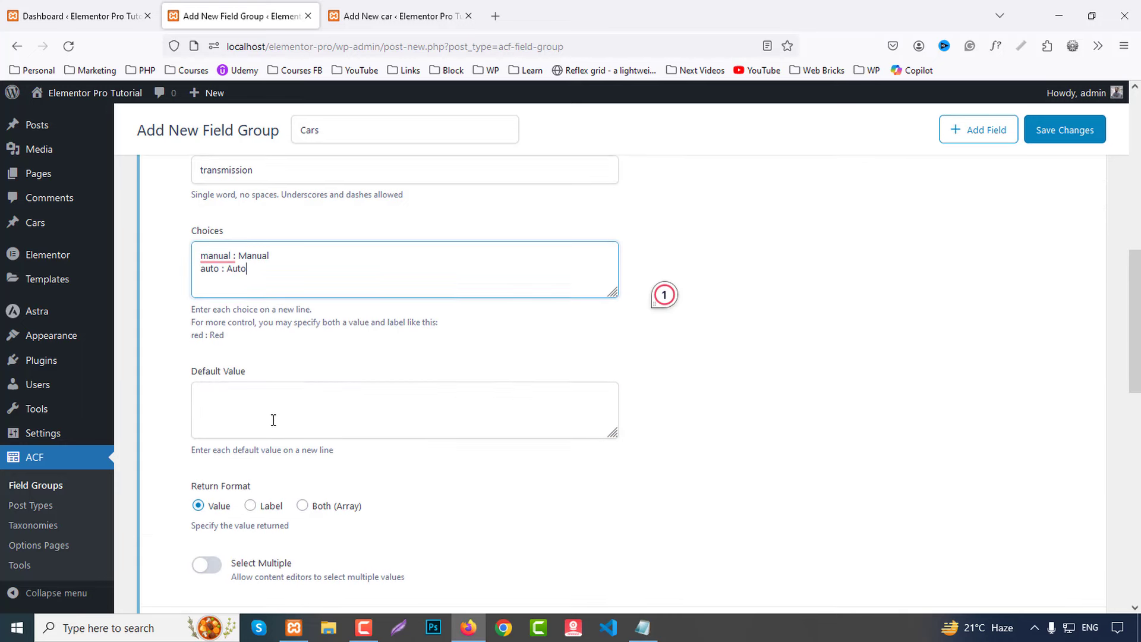
pyautogui.scroll(-1, 273, 421)
pyautogui.click(234, 561)
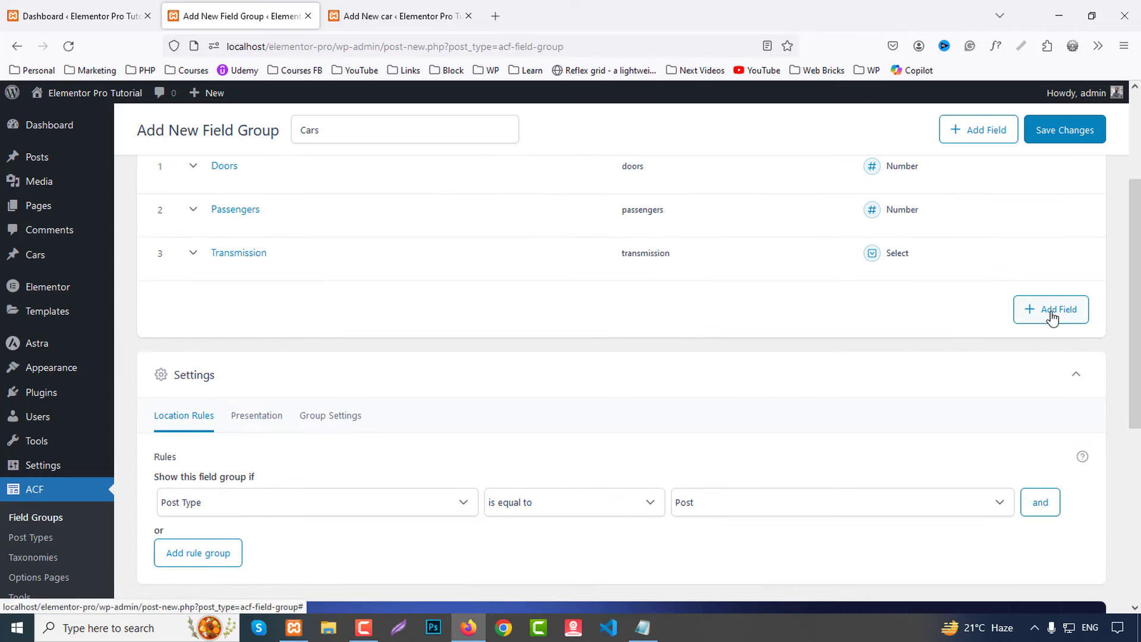
# Step: Add a fourth field to the Cars field group and copy the Air Conditoning label from sss.txt in Notepad
pyautogui.click(1052, 316)
pyautogui.click(642, 628)
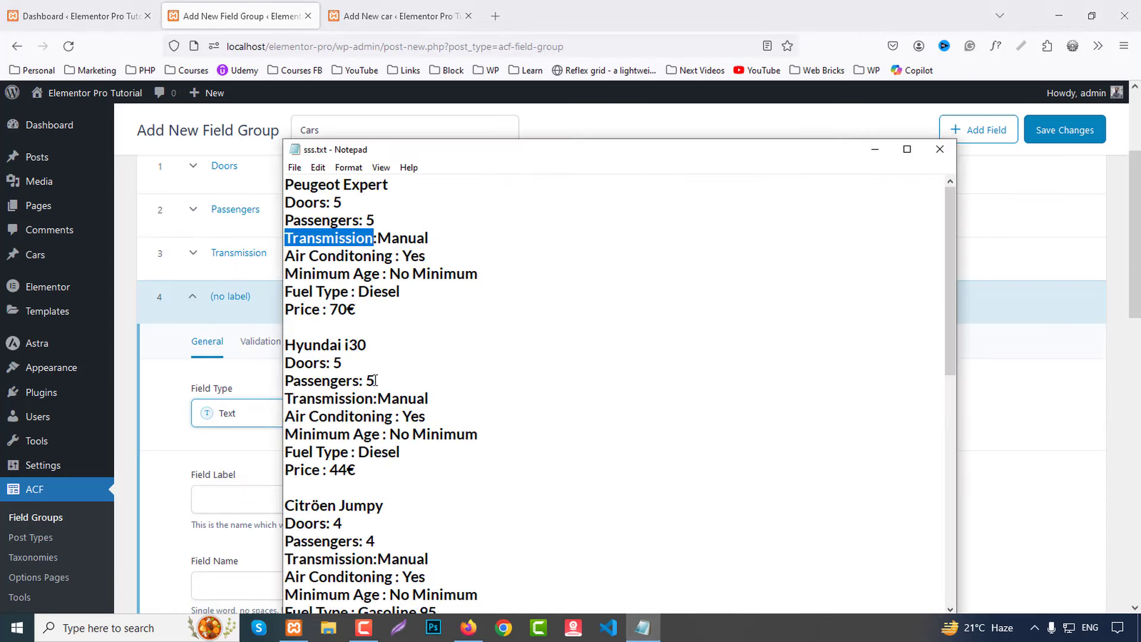
pyautogui.moveTo(285, 257); pyautogui.dragTo(397, 263)
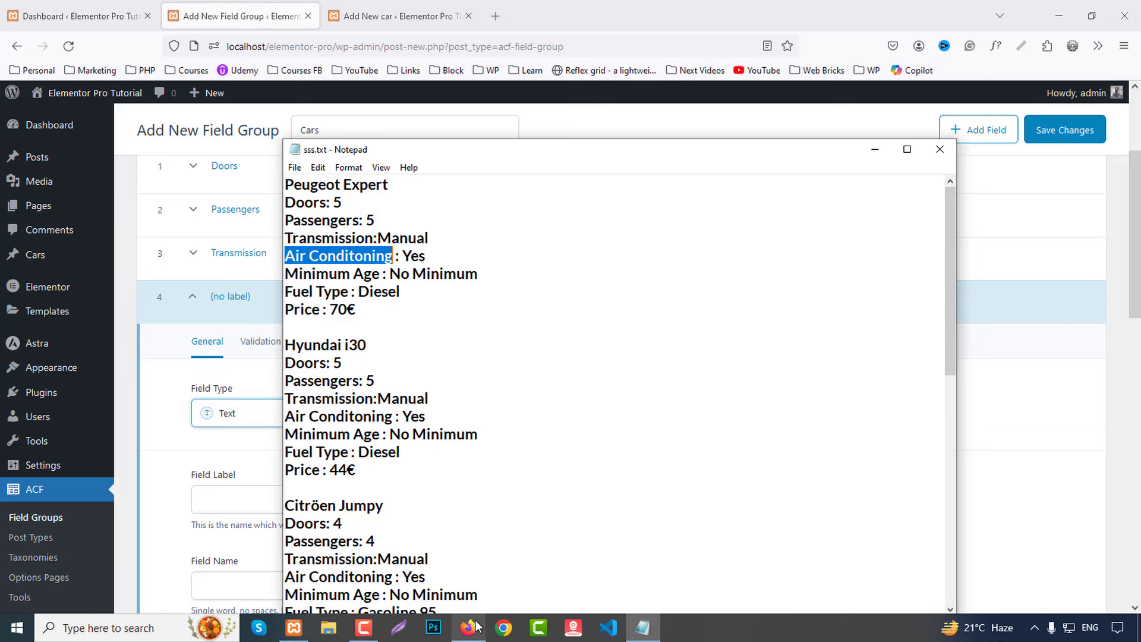
pyautogui.hotkey('alt', 'Tab')
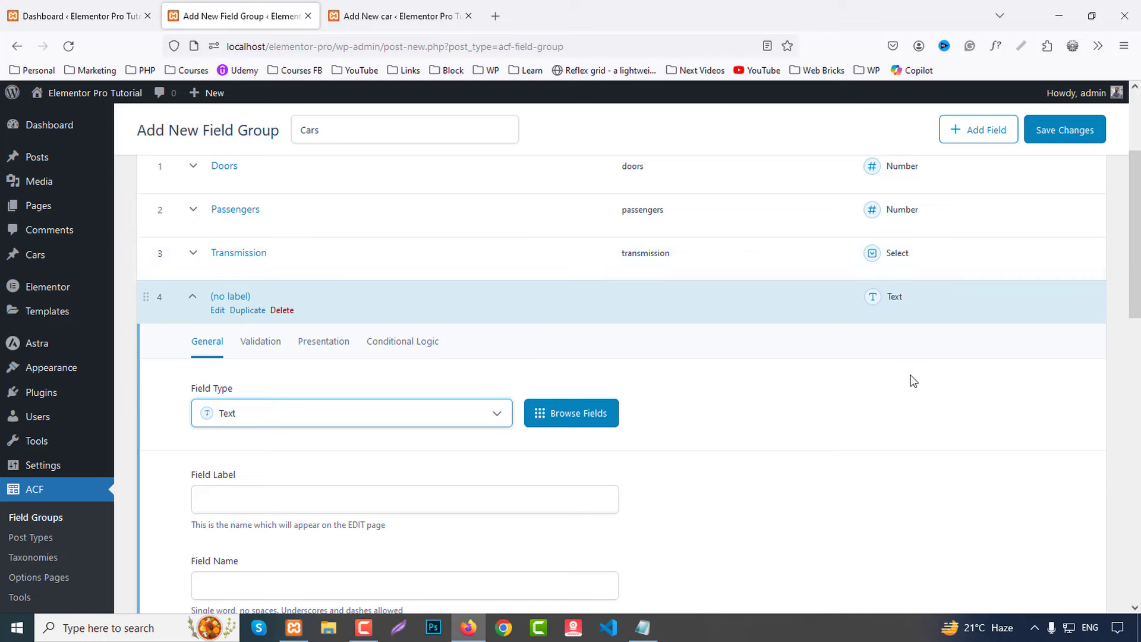
# Step: Define the fourth field as a Select field labelled Air Conditoning with the name air_conditoning
pyautogui.click(313, 403)
pyautogui.scroll(-5, 298, 524)
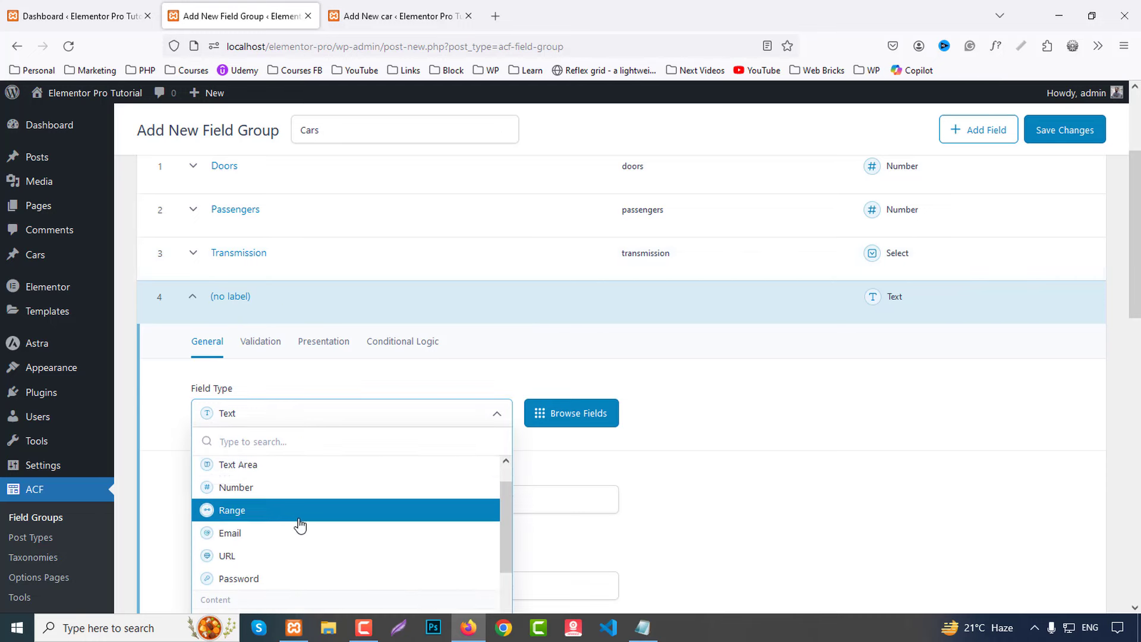
pyautogui.scroll(-5, 261, 535)
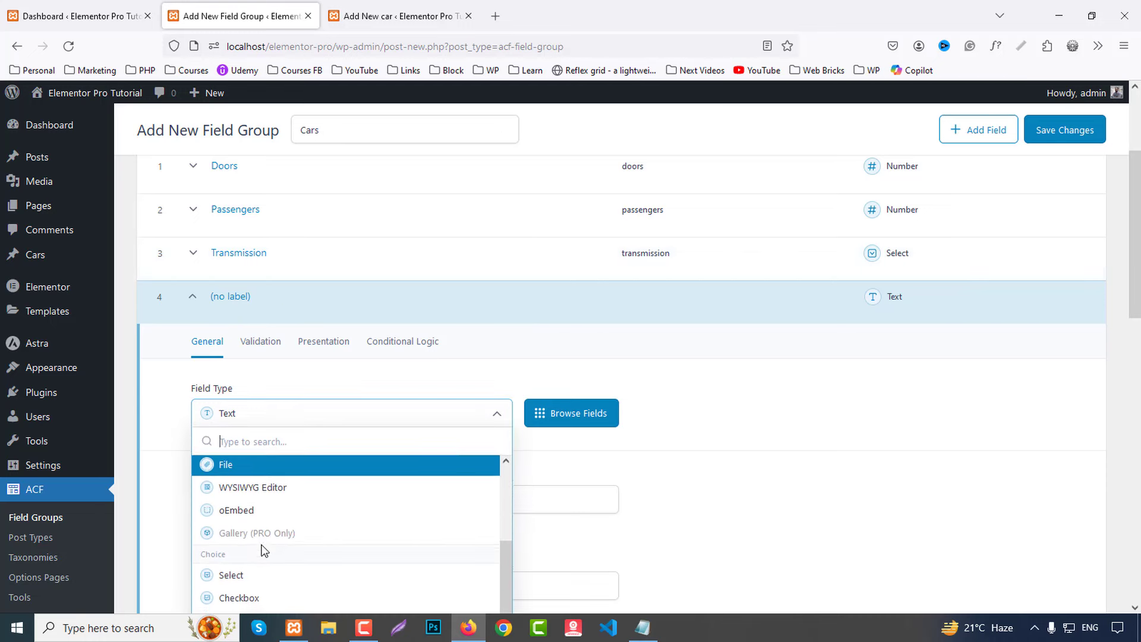
pyautogui.click(245, 510)
pyautogui.scroll(-3, 339, 495)
pyautogui.click(243, 353)
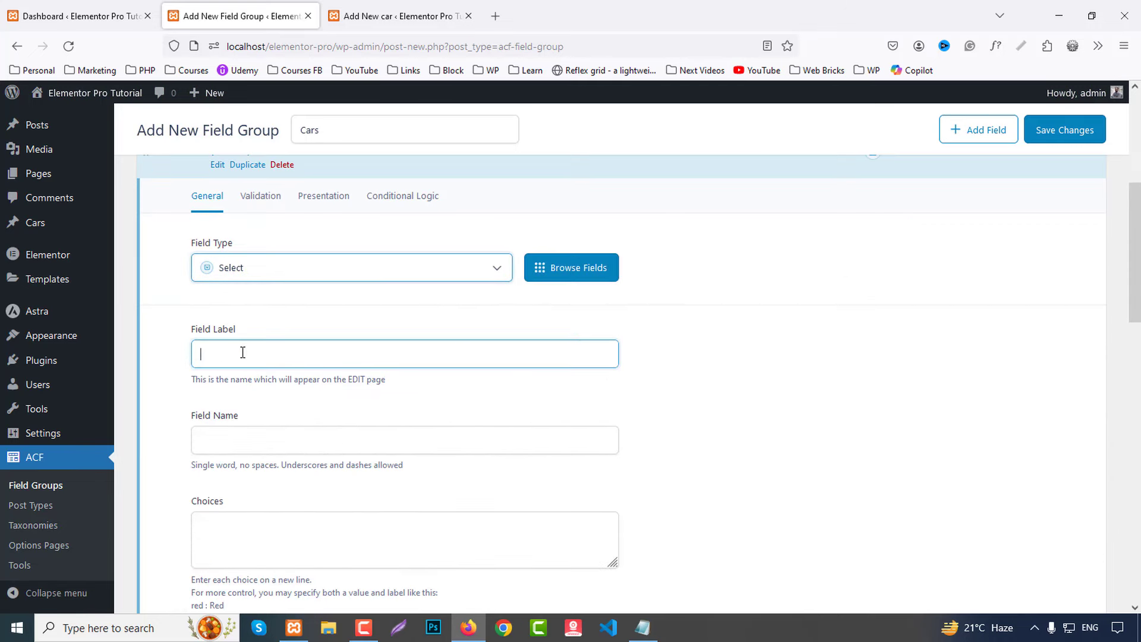
pyautogui.write('Air Conditoning')
pyautogui.scroll(-3, 327, 378)
pyautogui.press('Tab')
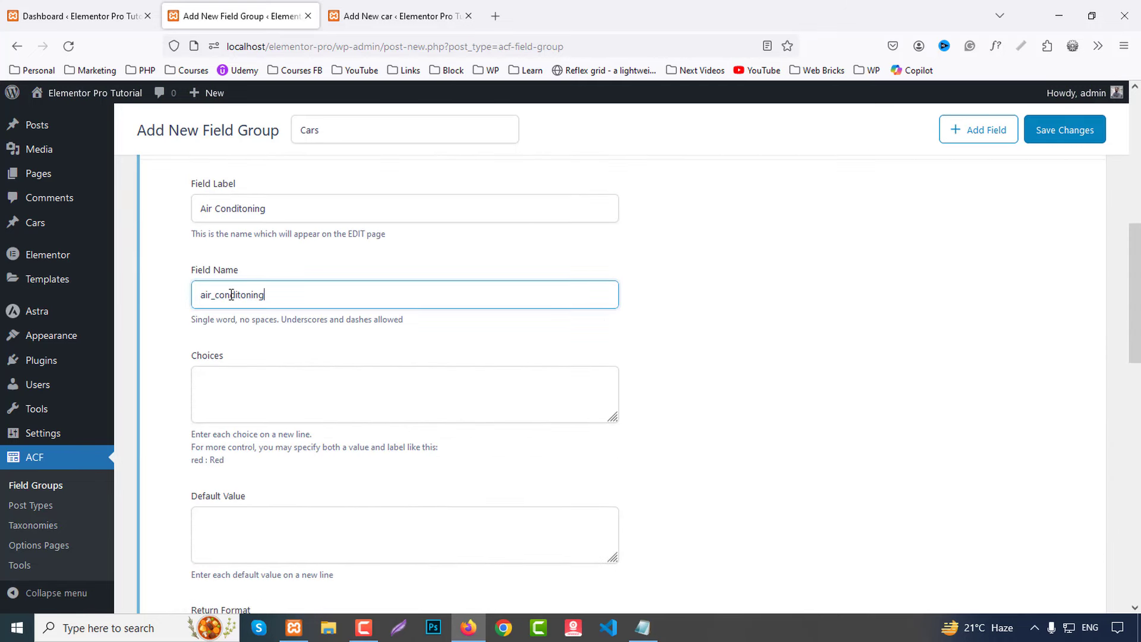
# Step: Enter the Air Conditoning choices "yes : Yes" and "no : No" on separate lines
pyautogui.click(238, 383)
pyautogui.write('yes')
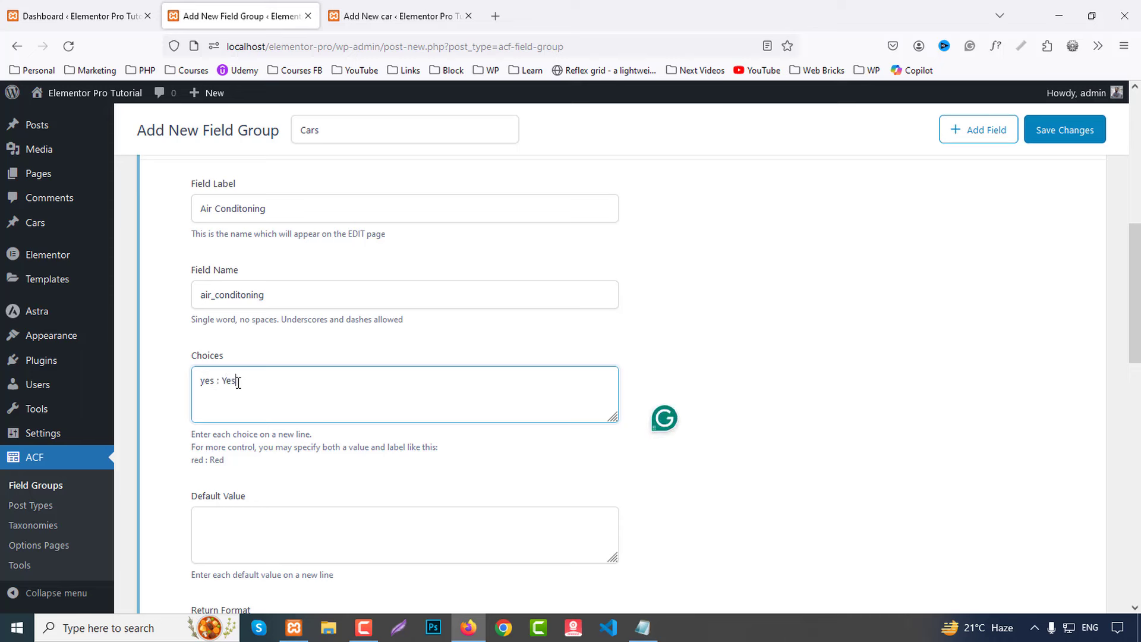
pyautogui.write(' : Yes')
pyautogui.press('Return')
pyautogui.write('no : No')
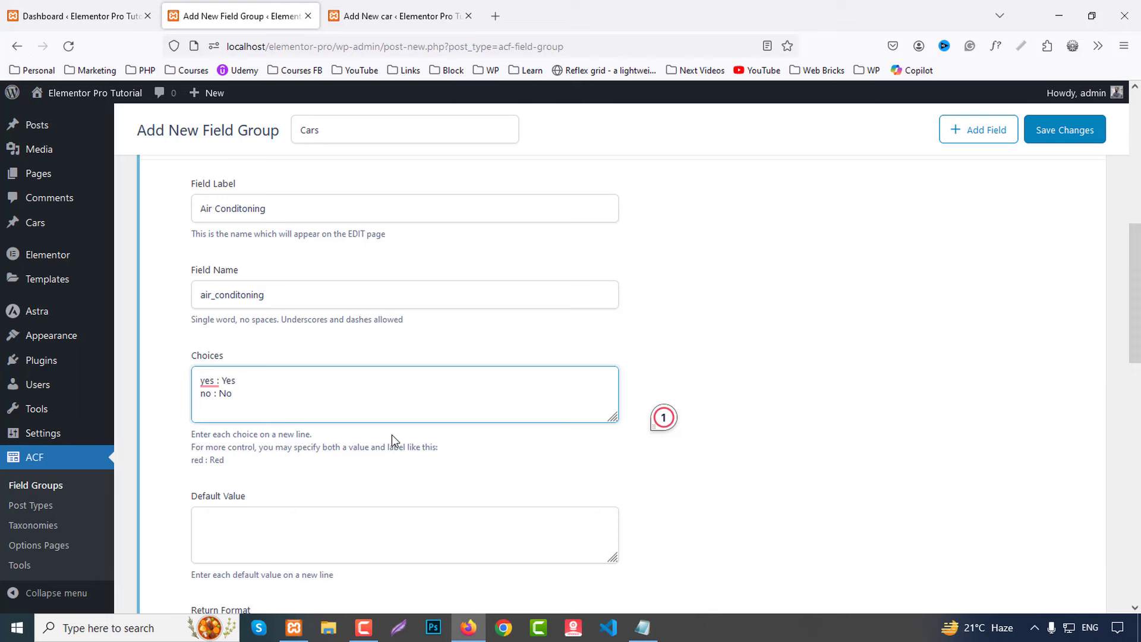
# Step: Copy the Minimum Age label from sss.txt in Notepad and switch back to the browser
pyautogui.click(642, 627)
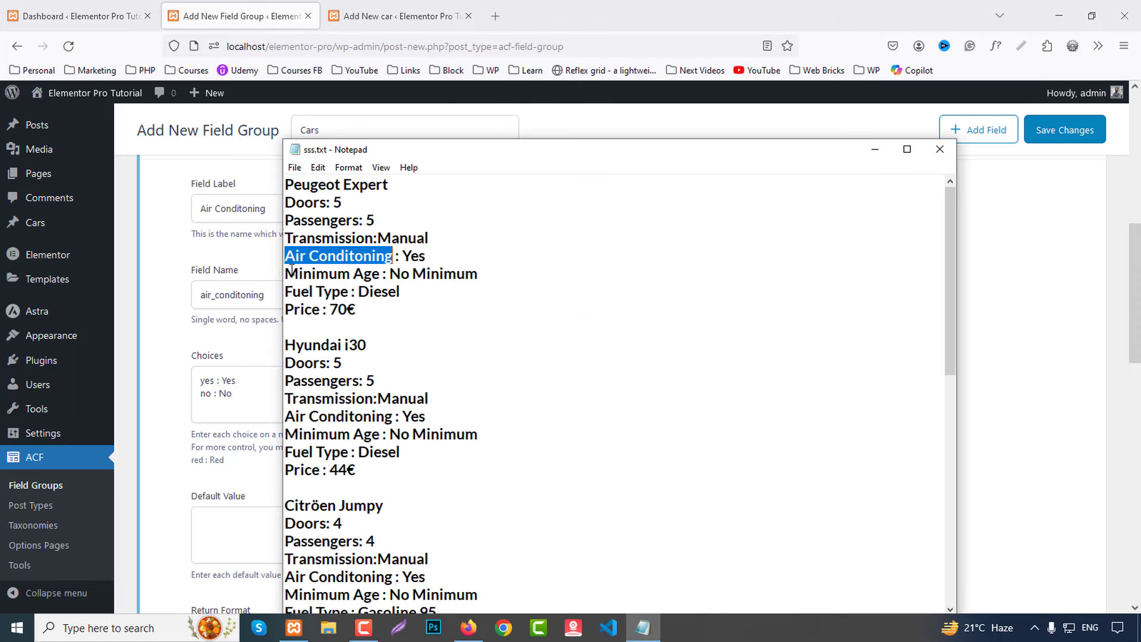
pyautogui.moveTo(288, 275); pyautogui.dragTo(364, 277)
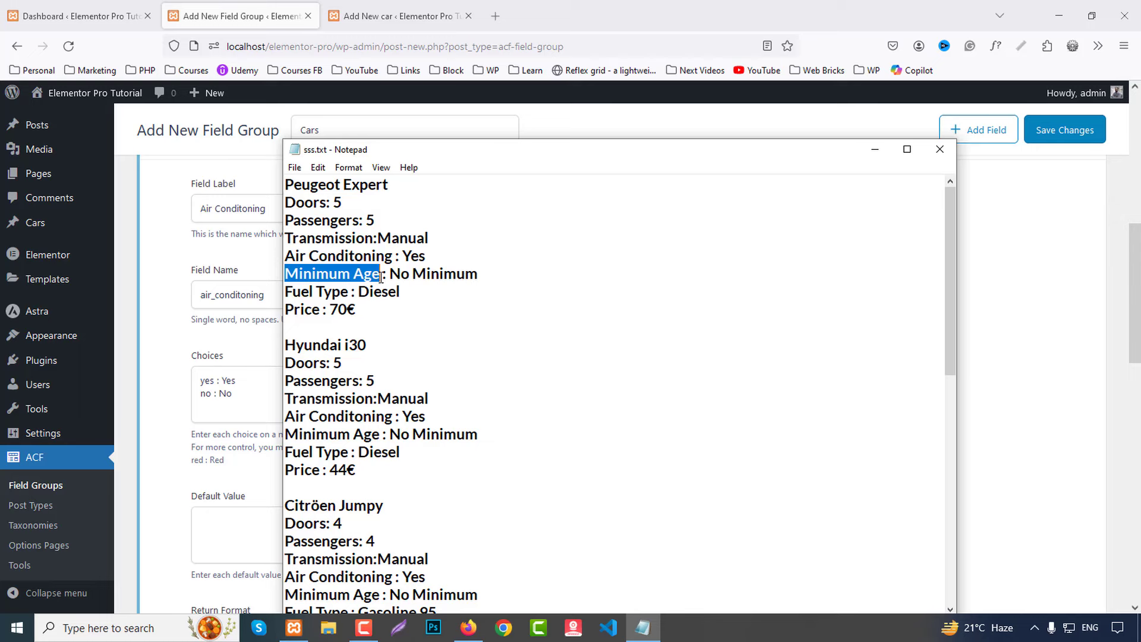
pyautogui.click(469, 627)
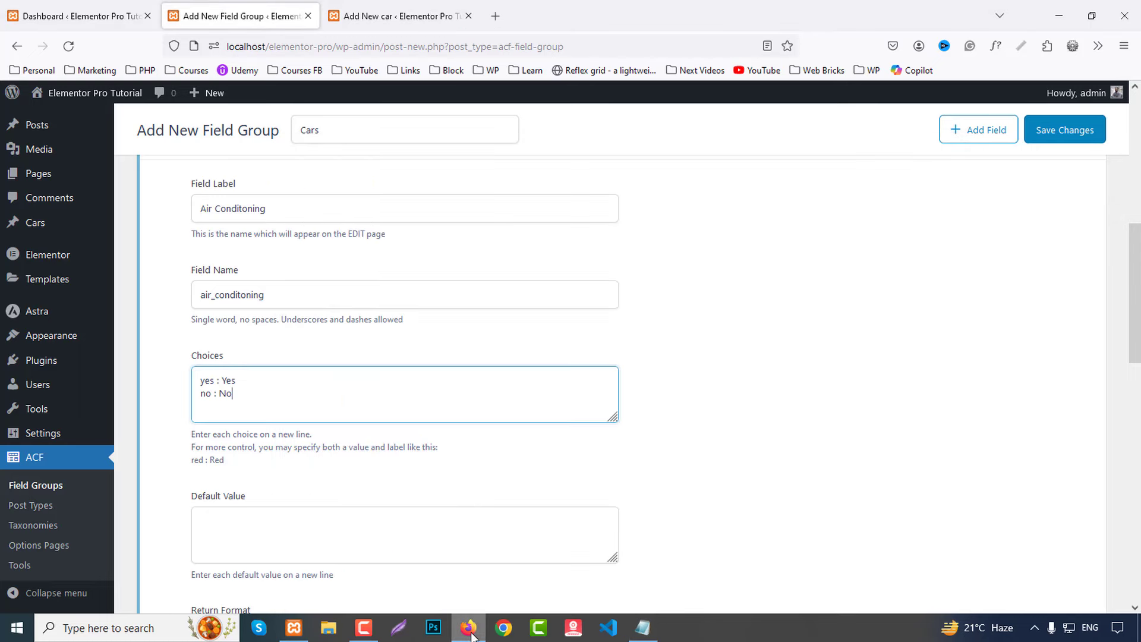
# Step: Collapse the settings of the Air Conditoning field
pyautogui.scroll(-2, 298, 492)
pyautogui.scroll(-1, 298, 492)
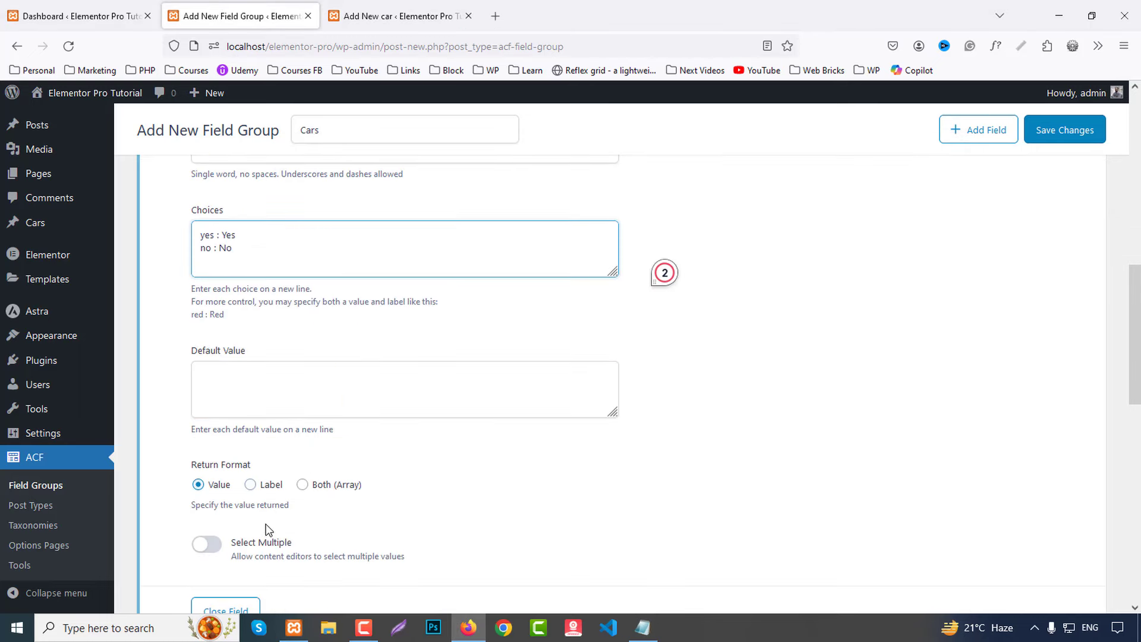
pyautogui.scroll(-2, 265, 529)
pyautogui.click(231, 542)
pyautogui.scroll(5, 566, 463)
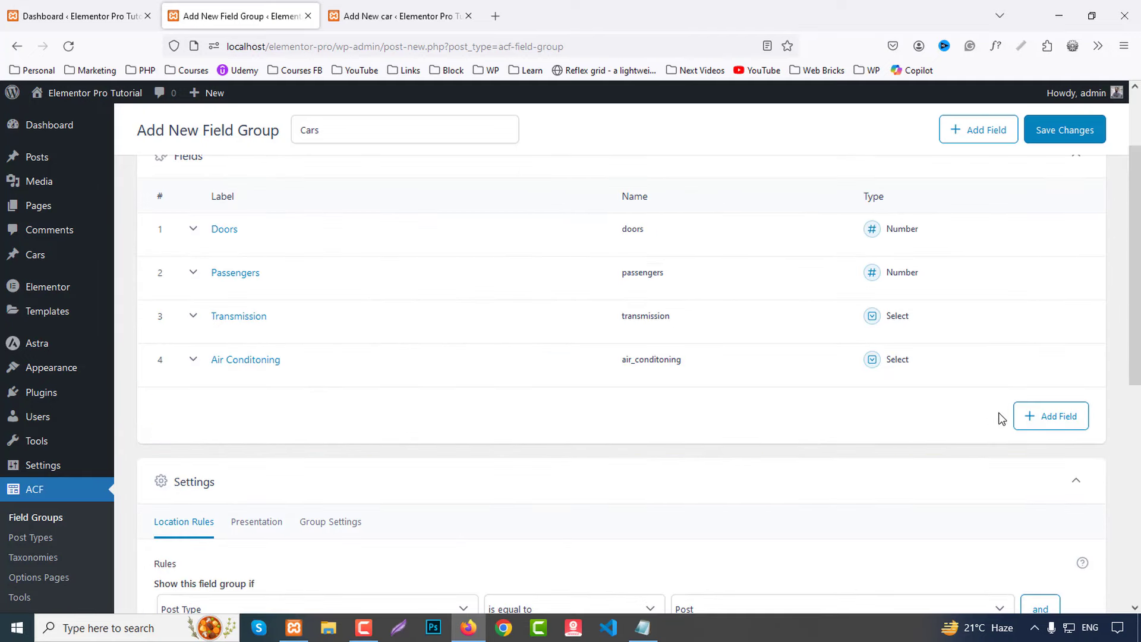
# Step: Add a fifth field of type Text labelled Minimum Age with the name minimum_age, and collapse its settings
pyautogui.click(1054, 426)
pyautogui.scroll(-4, 268, 357)
pyautogui.click(225, 301)
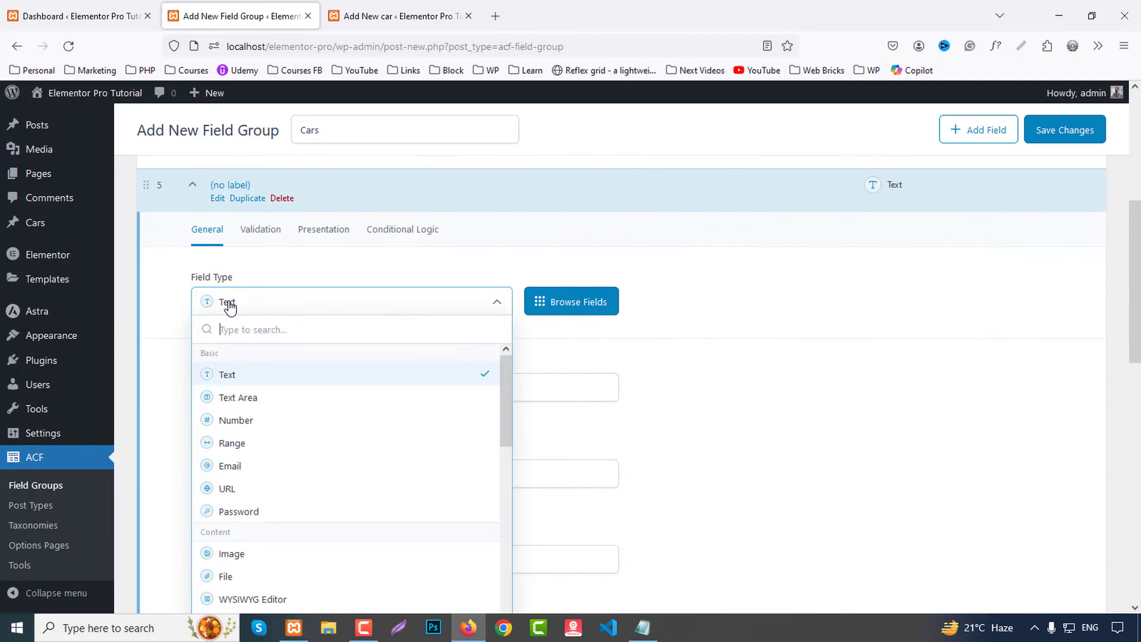
pyautogui.click(231, 375)
pyautogui.click(252, 387)
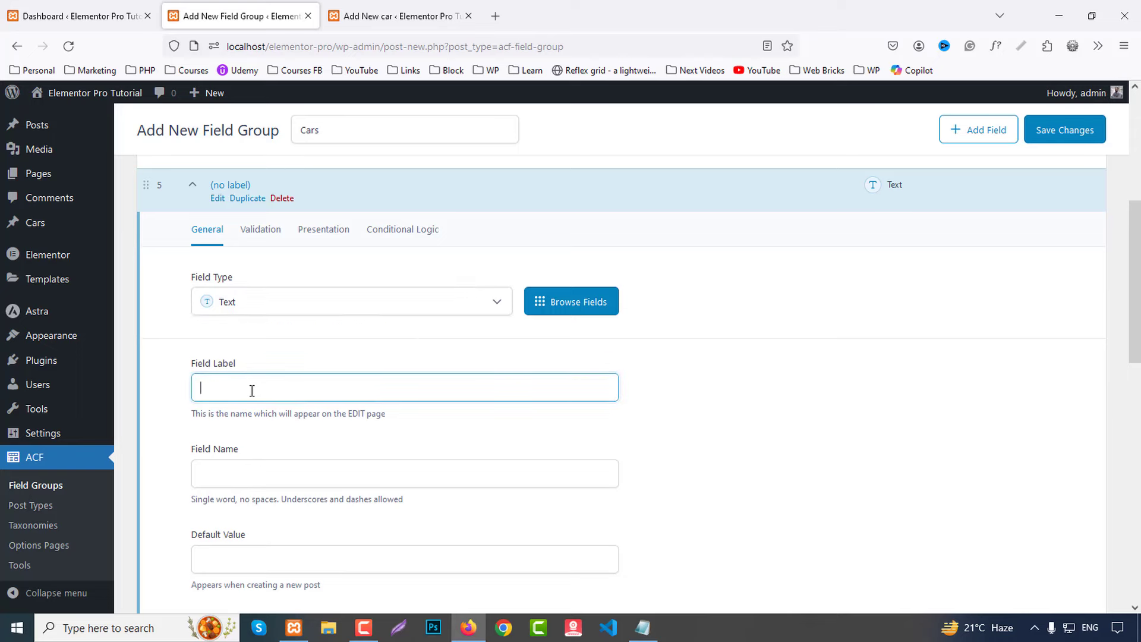
pyautogui.write('Minimum Age')
pyautogui.scroll(-2, 265, 380)
pyautogui.click(252, 334)
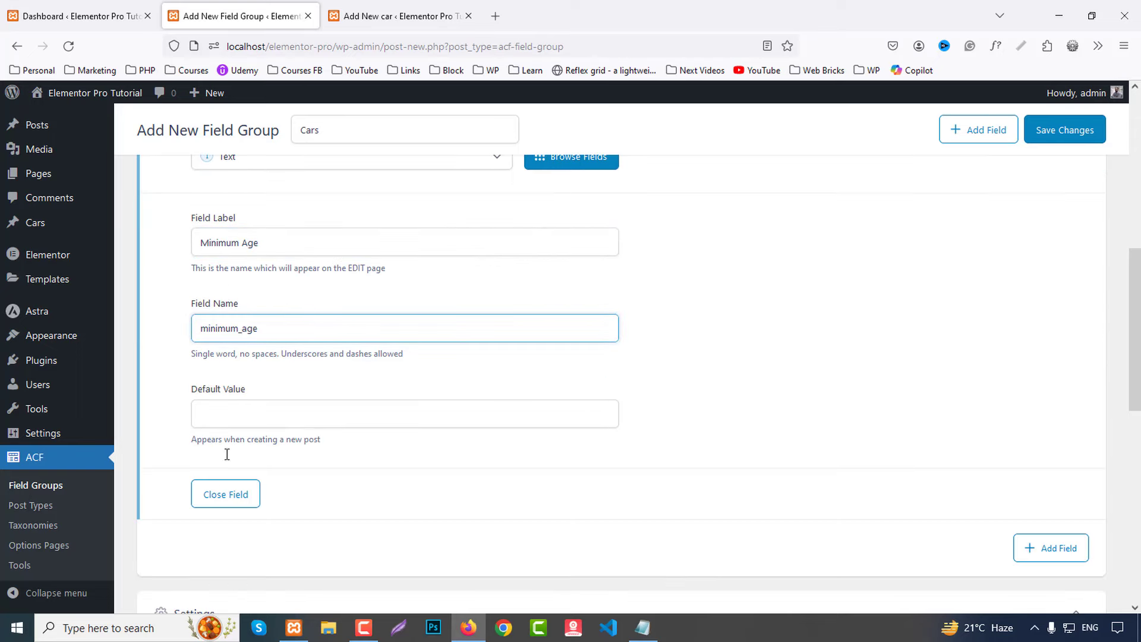
pyautogui.click(226, 498)
# Step: Copy the Fuel Type label from sss.txt in Notepad and switch back to the browser
pyautogui.click(643, 627)
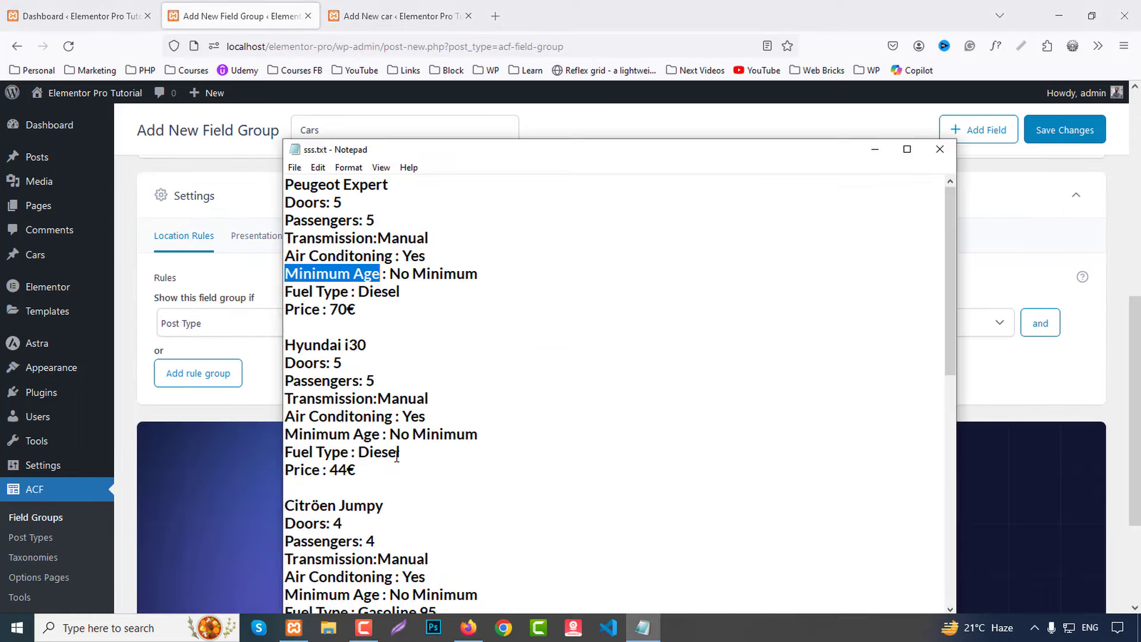
pyautogui.moveTo(287, 292); pyautogui.dragTo(334, 293)
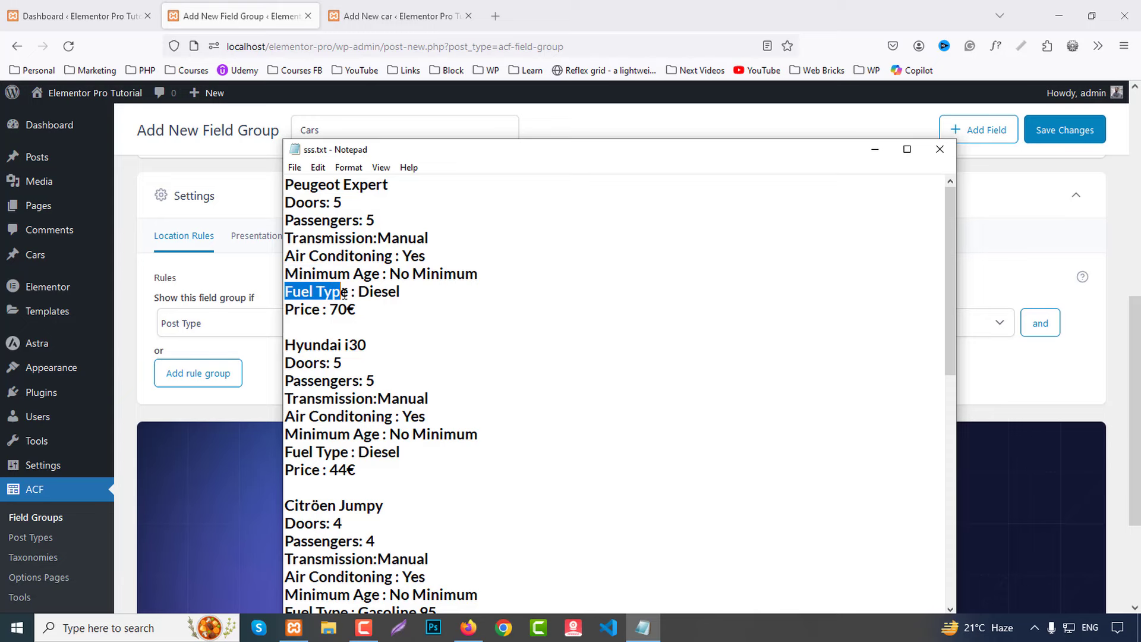
pyautogui.click(469, 628)
# Step: Add a sixth Text field labelled Fuel Type with the name fuel_type, and collapse its settings
pyautogui.scroll(4, 410, 410)
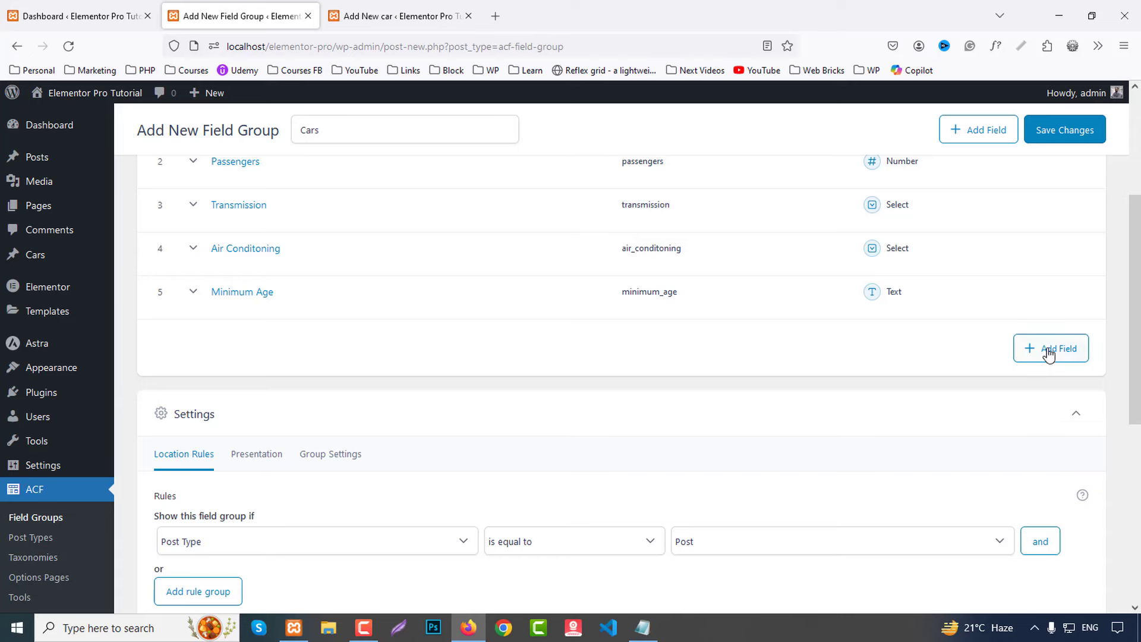
pyautogui.click(1049, 353)
pyautogui.click(248, 388)
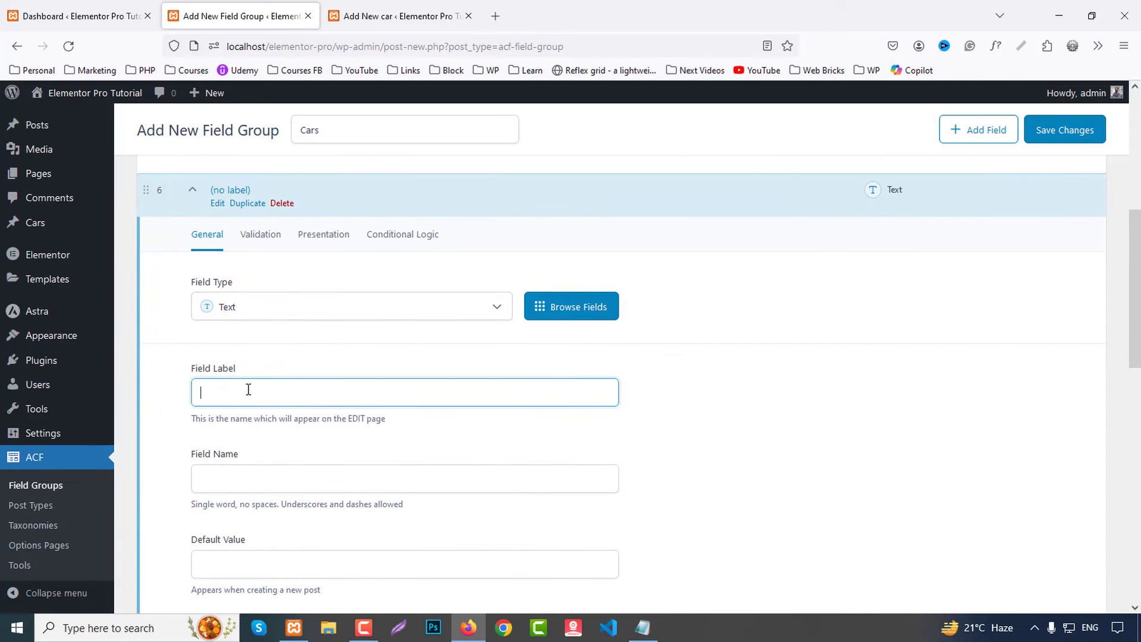
pyautogui.write('Fuel Type')
pyautogui.click(257, 478)
pyautogui.scroll(-2, 266, 480)
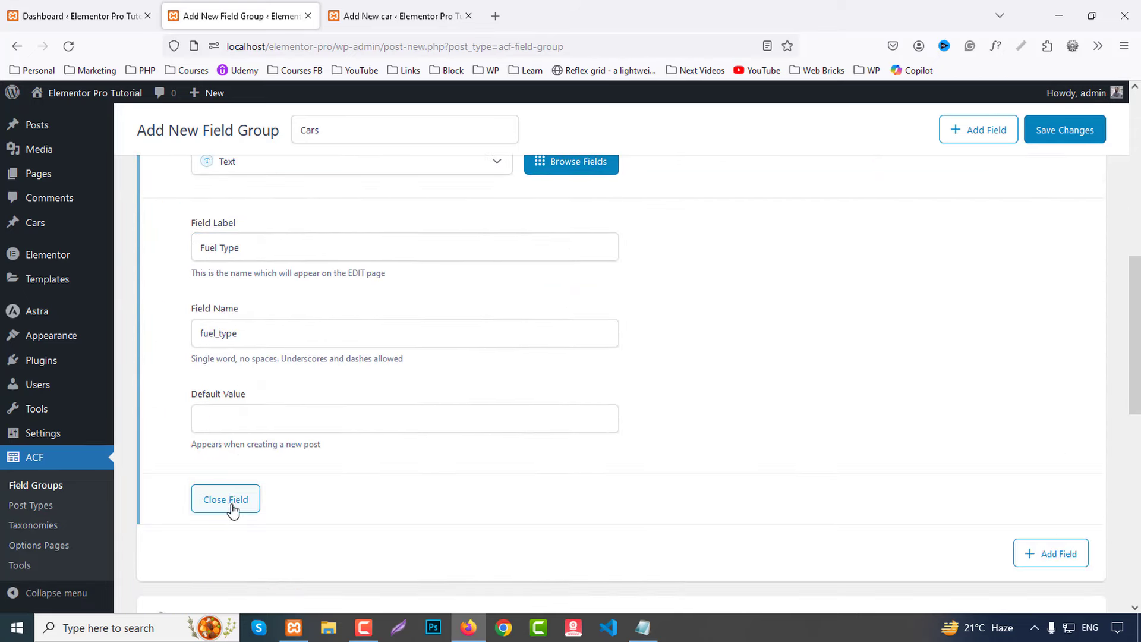
pyautogui.click(230, 506)
# Step: Copy the Price label from sss.txt in Notepad and return to the browser
pyautogui.click(643, 628)
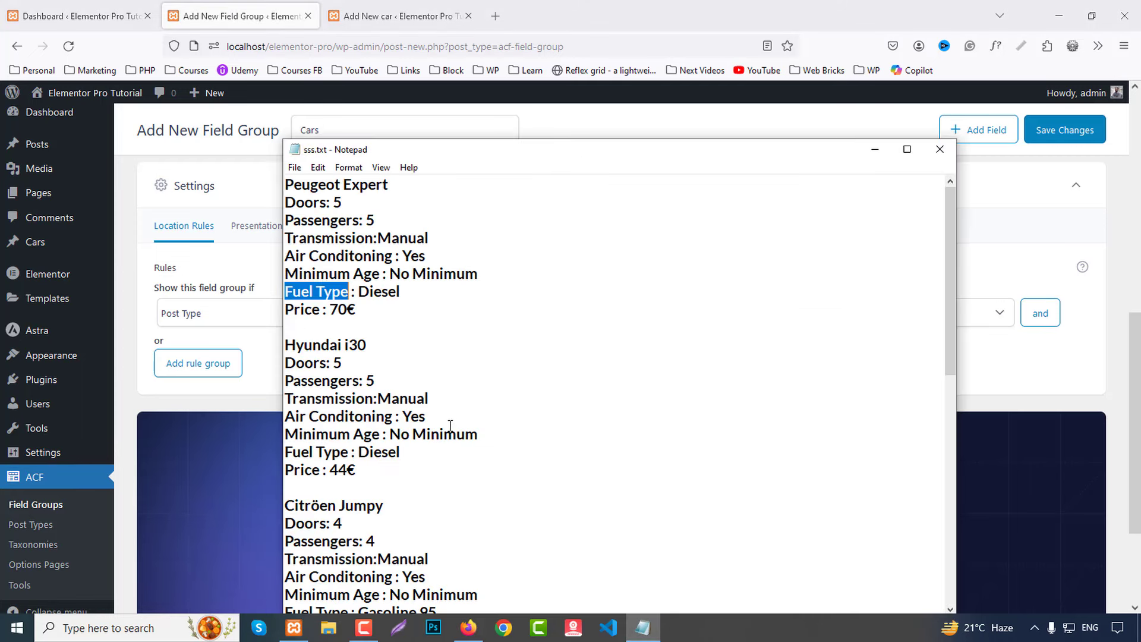
pyautogui.doubleClick(303, 309)
pyautogui.click(468, 627)
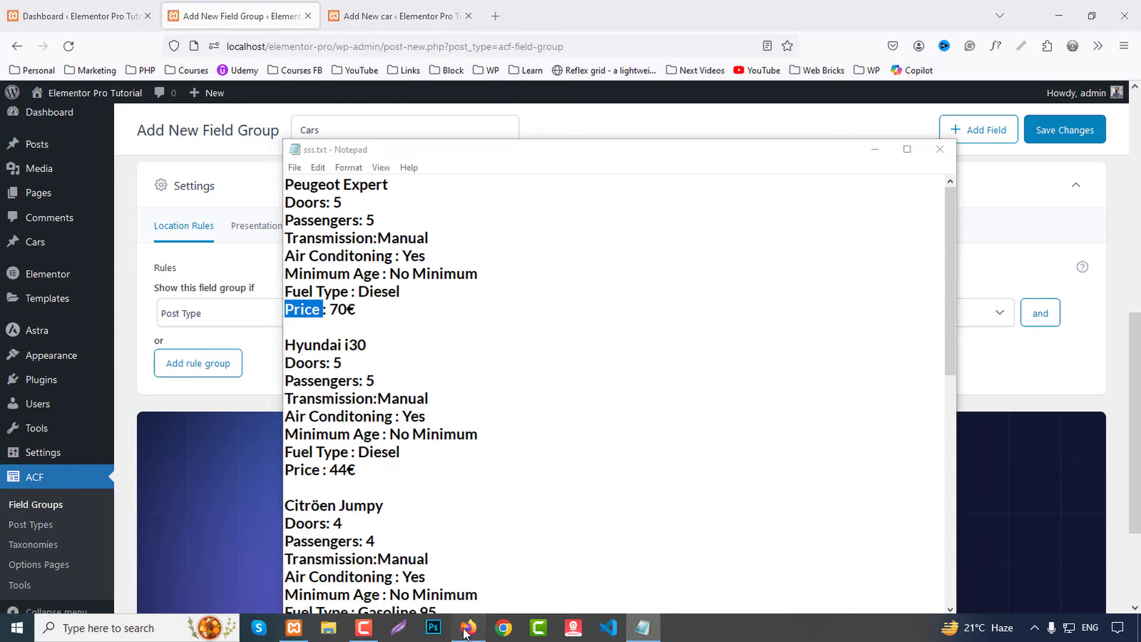
# Step: Add a seventh Text field labelled Price with the name price, and collapse its settings
pyautogui.scroll(3, 1016, 349)
pyautogui.click(1050, 265)
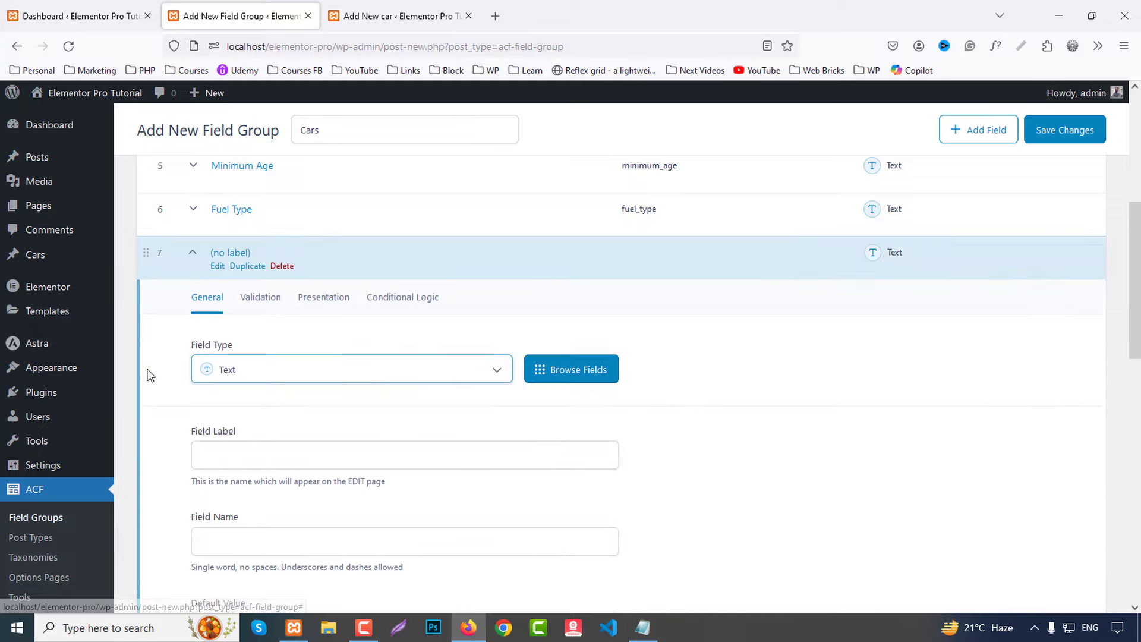
pyautogui.click(240, 381)
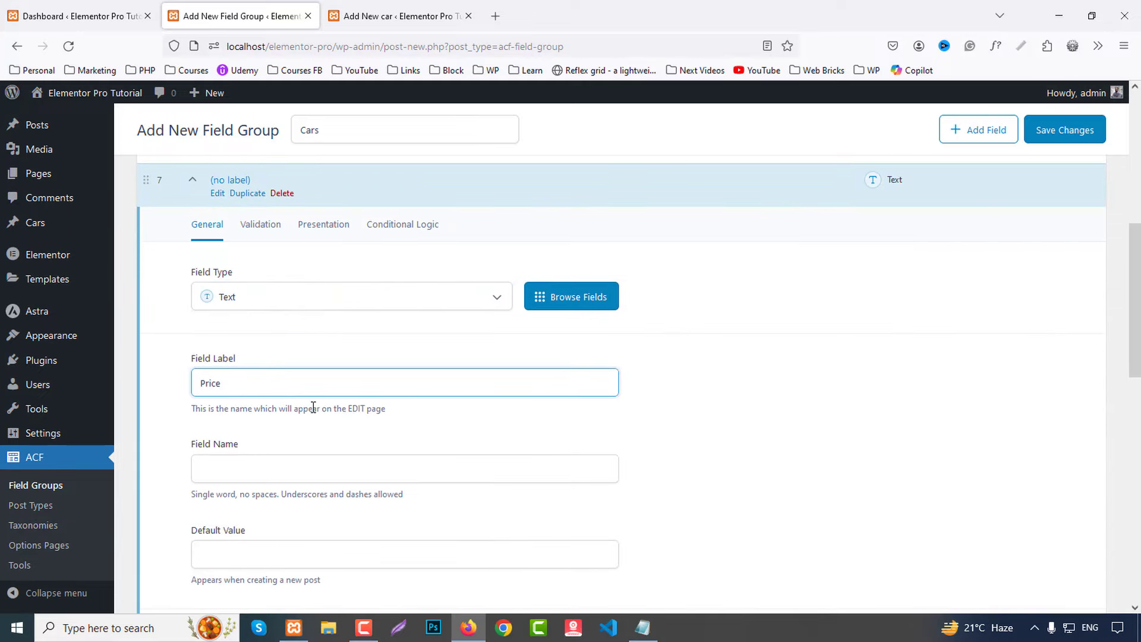
pyautogui.click(253, 475)
pyautogui.scroll(-3, 256, 488)
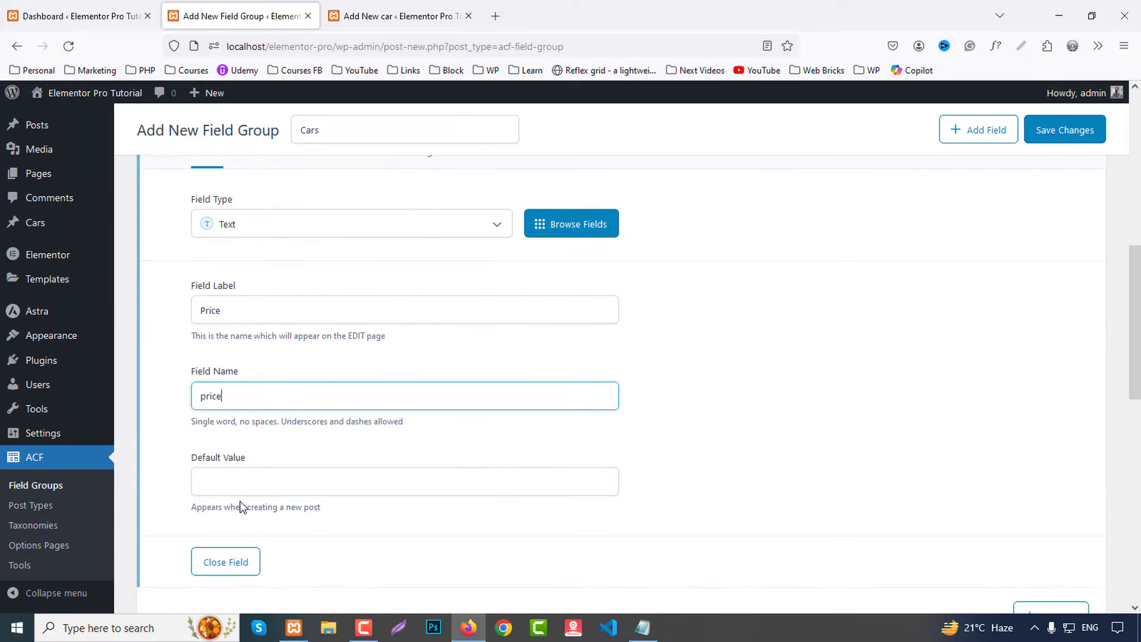
pyautogui.click(255, 490)
pyautogui.scroll(8, 756, 409)
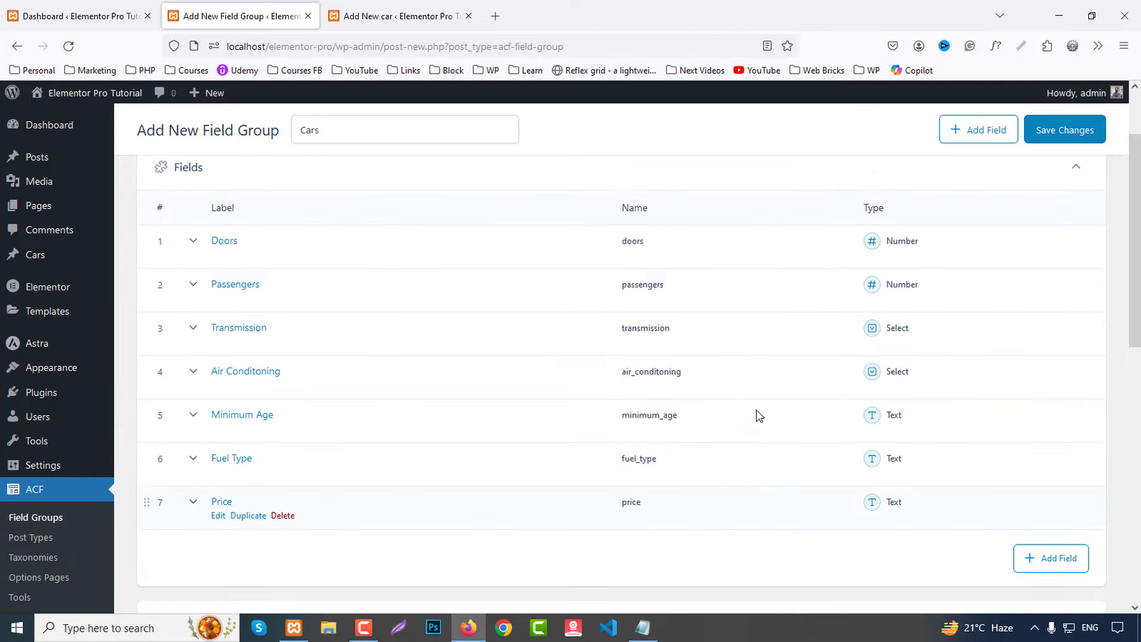
# Step: Set the location rule to Post Type is equal to car, and save the Cars field group
pyautogui.scroll(-7, 756, 402)
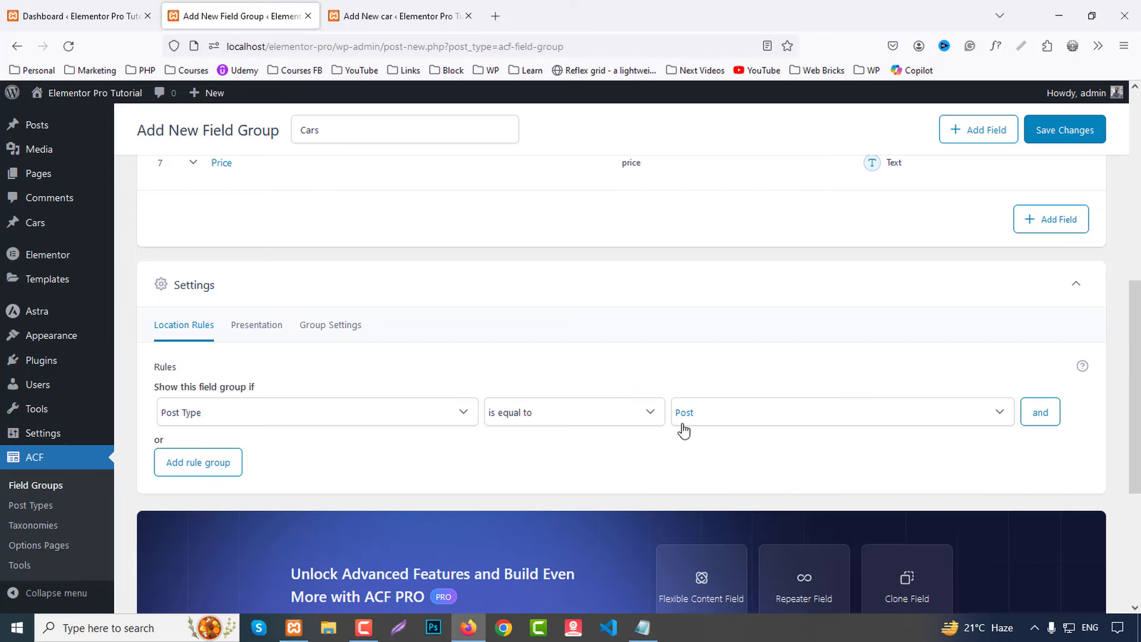
pyautogui.click(759, 414)
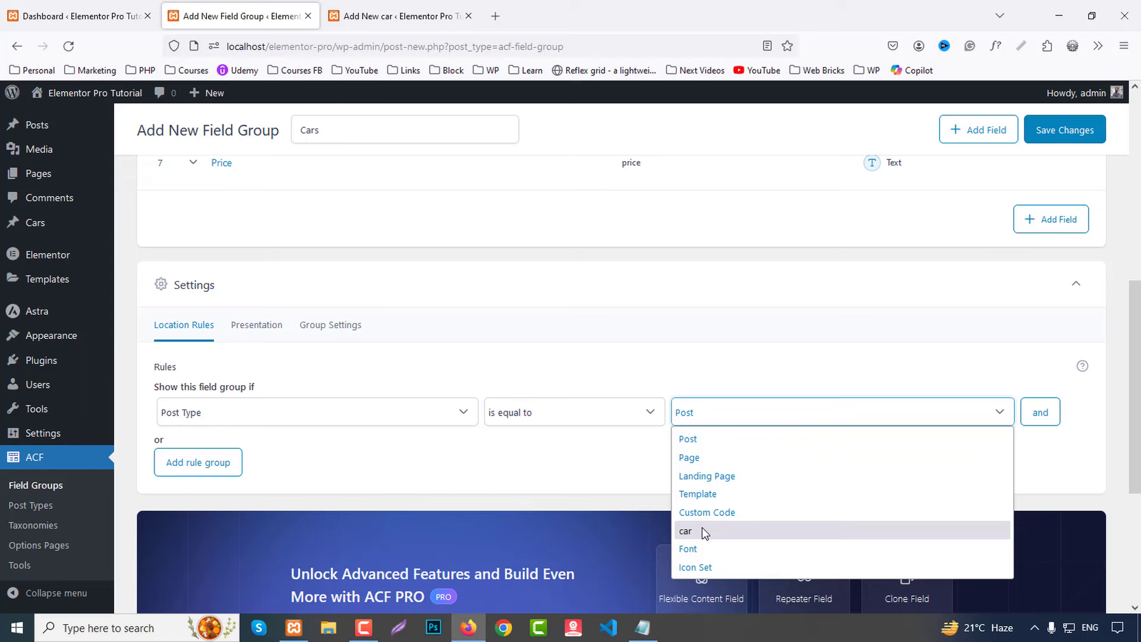
pyautogui.click(723, 532)
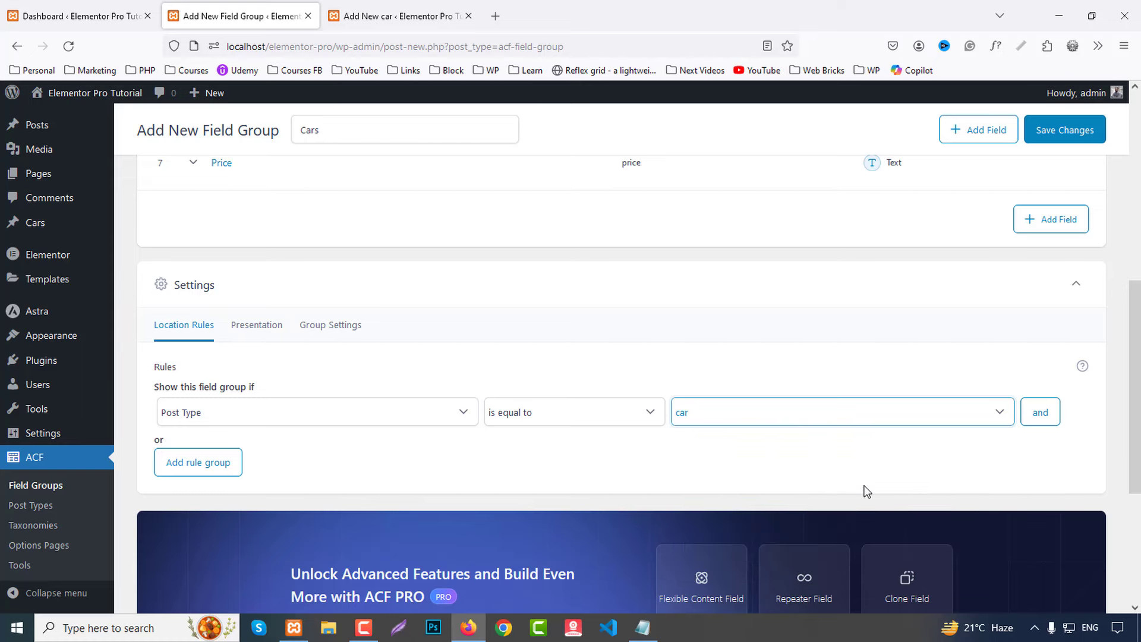
pyautogui.scroll(3, 866, 491)
pyautogui.click(1066, 131)
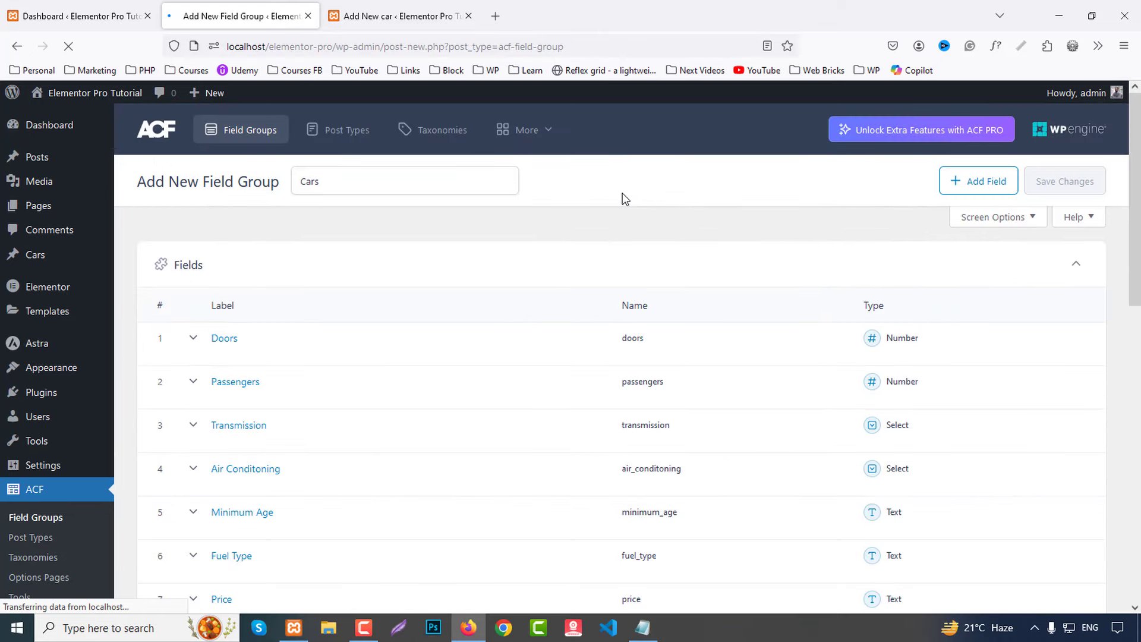
pyautogui.scroll(-10, 535, 232)
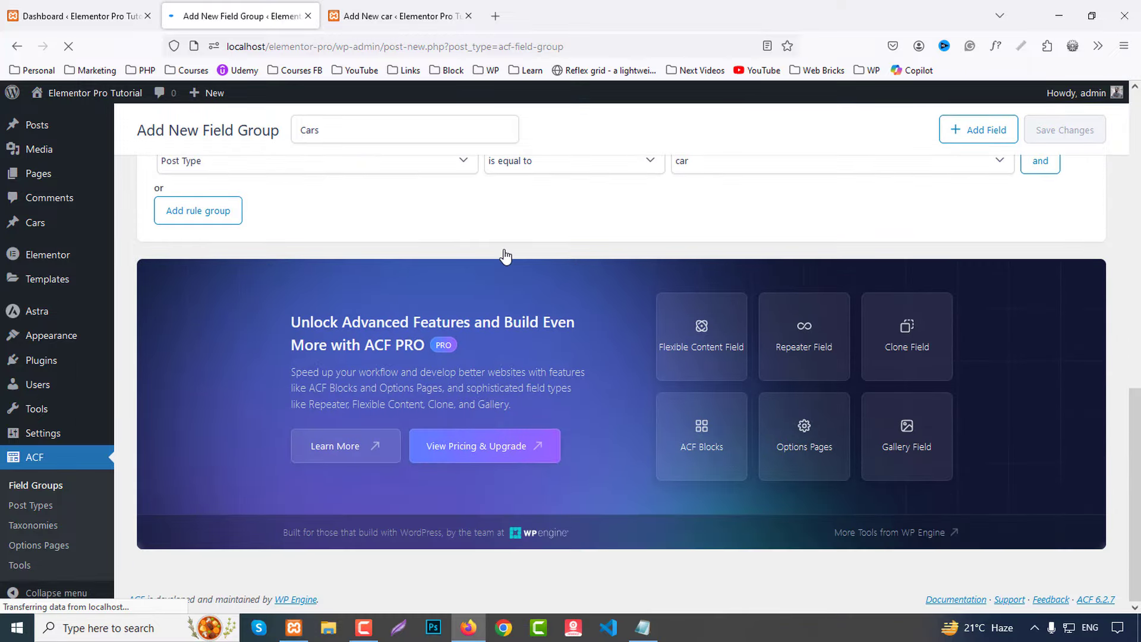
pyautogui.scroll(10, 505, 256)
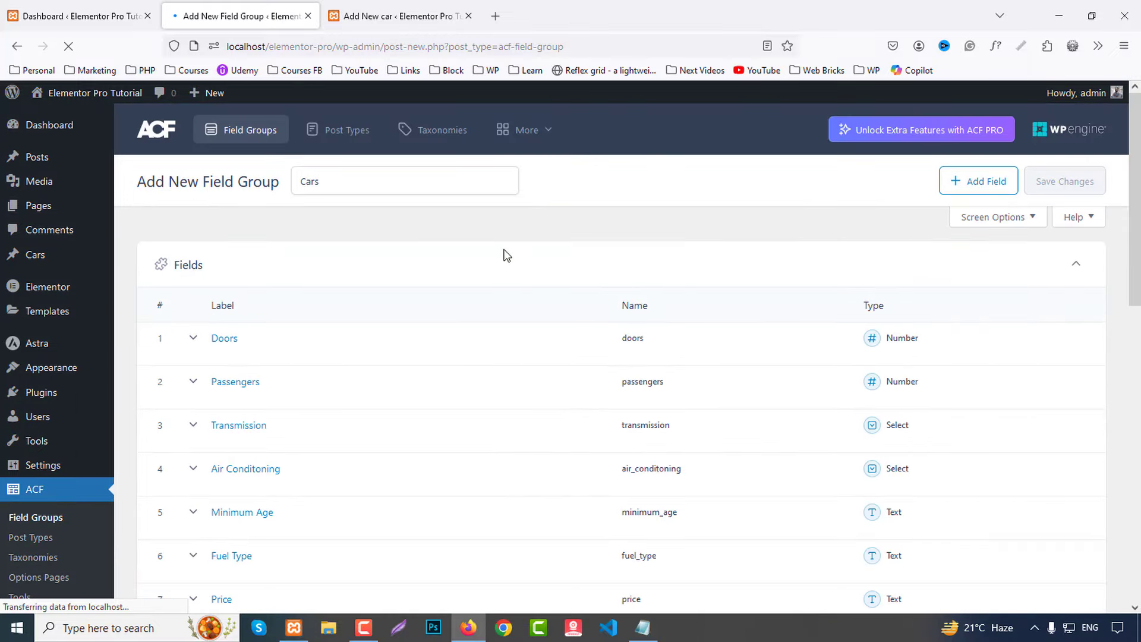
# Step: Reload the new car editor and examine the Cars custom fields, including the Transmission options
pyautogui.click(356, 17)
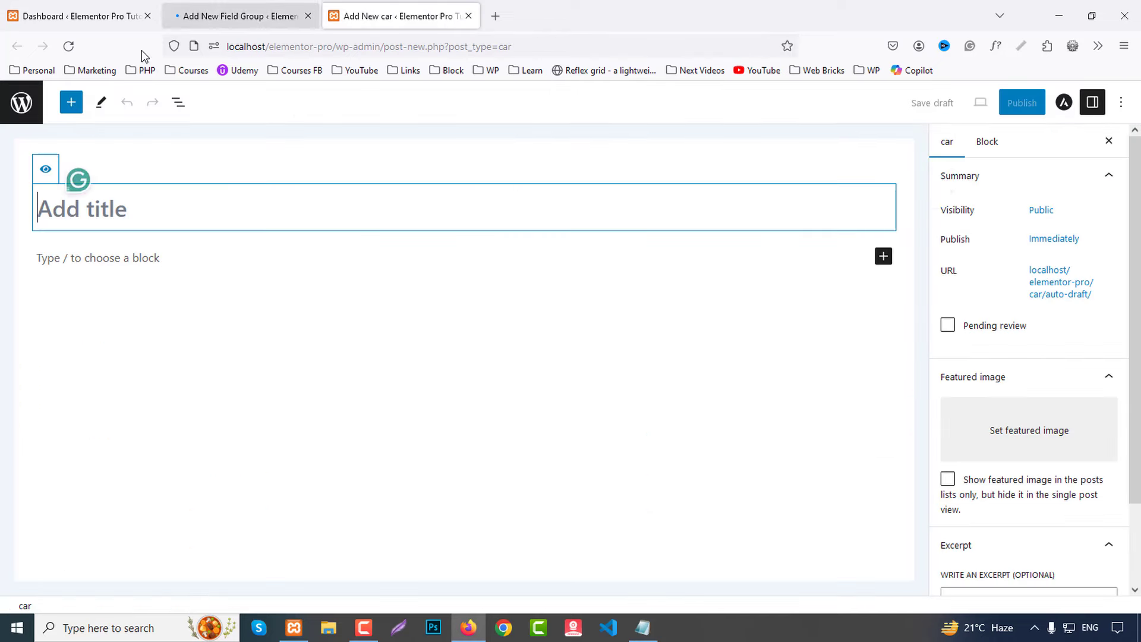
pyautogui.click(69, 47)
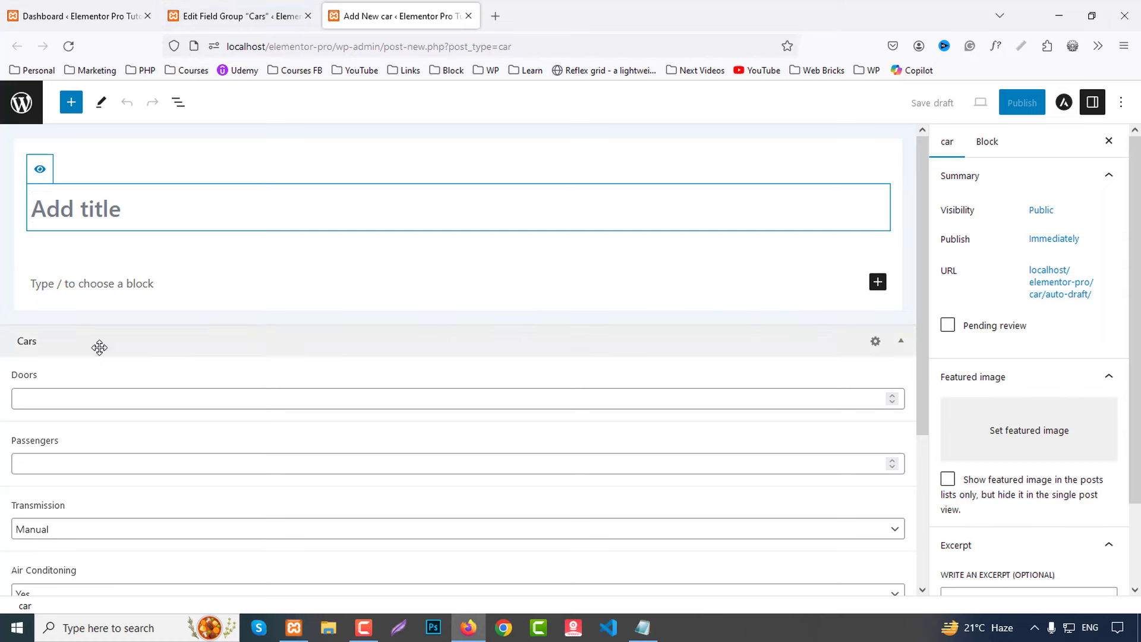
pyautogui.scroll(-2, 95, 347)
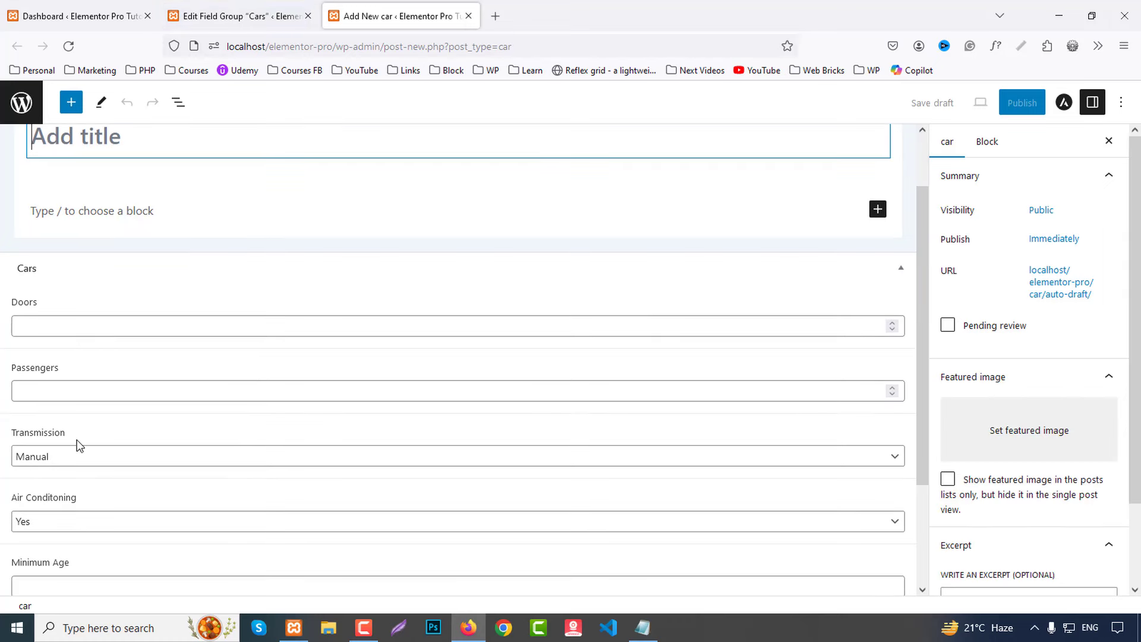
pyautogui.scroll(-2, 79, 446)
pyautogui.click(66, 387)
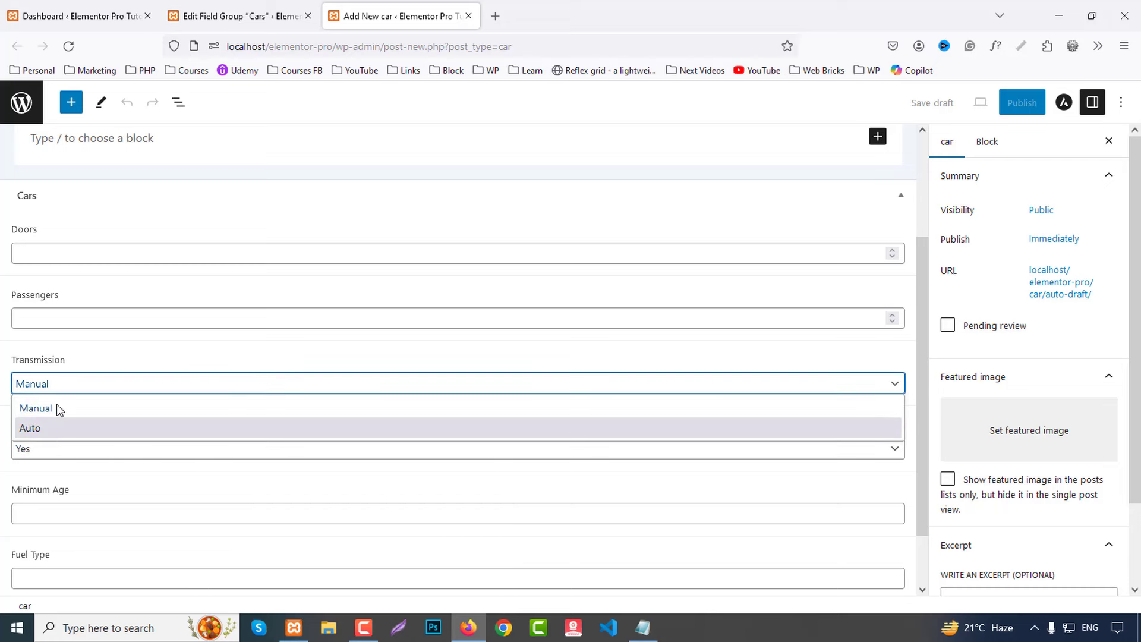
pyautogui.click(70, 399)
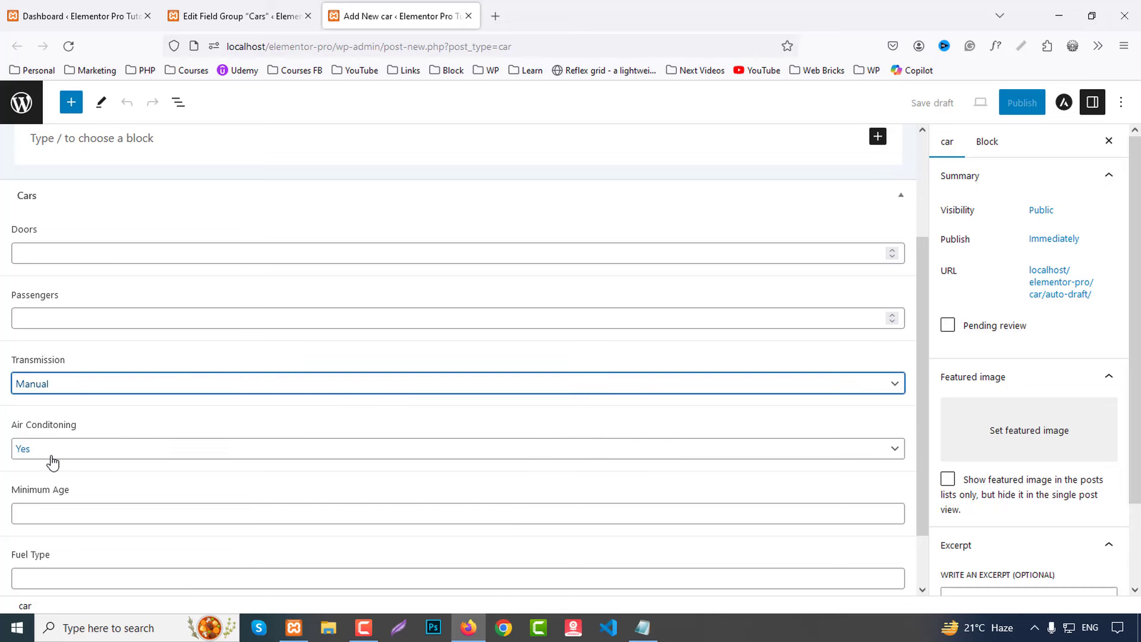
pyautogui.scroll(-2, 58, 447)
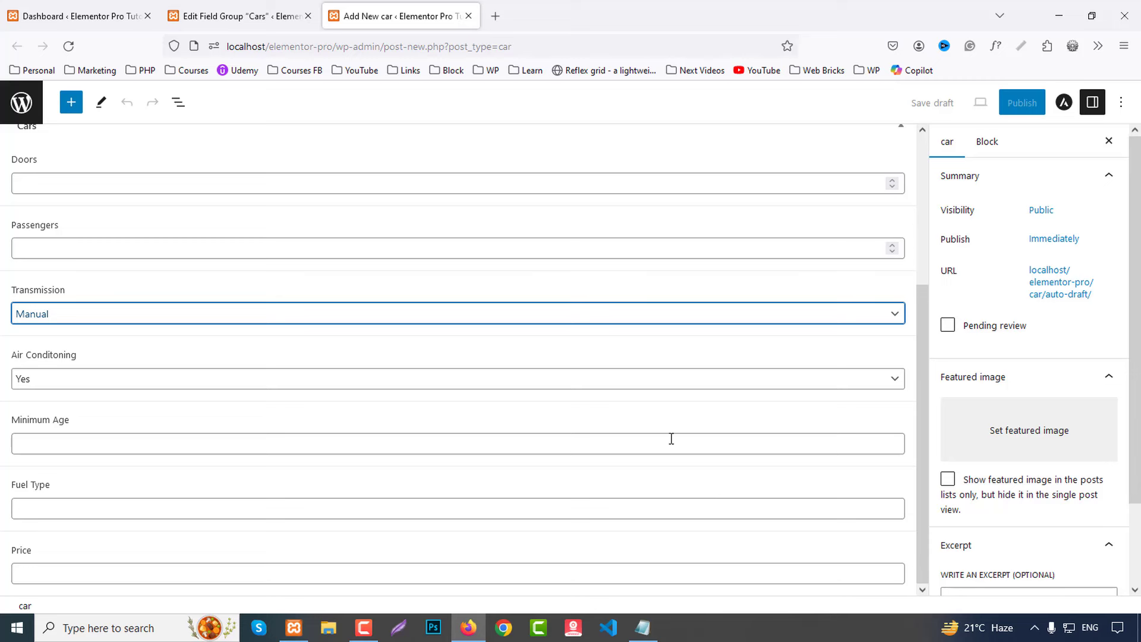
pyautogui.scroll(4, 883, 452)
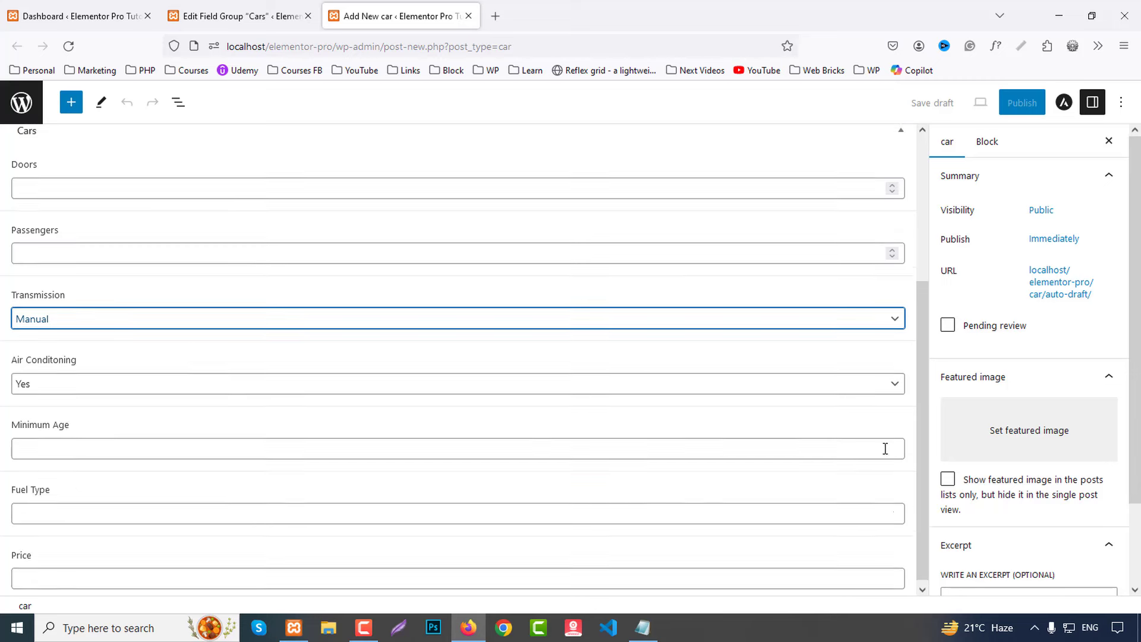
# Step: Open the list of all cars in the dashboard browser tab and move every existing car post to the Trash
pyautogui.click(252, 11)
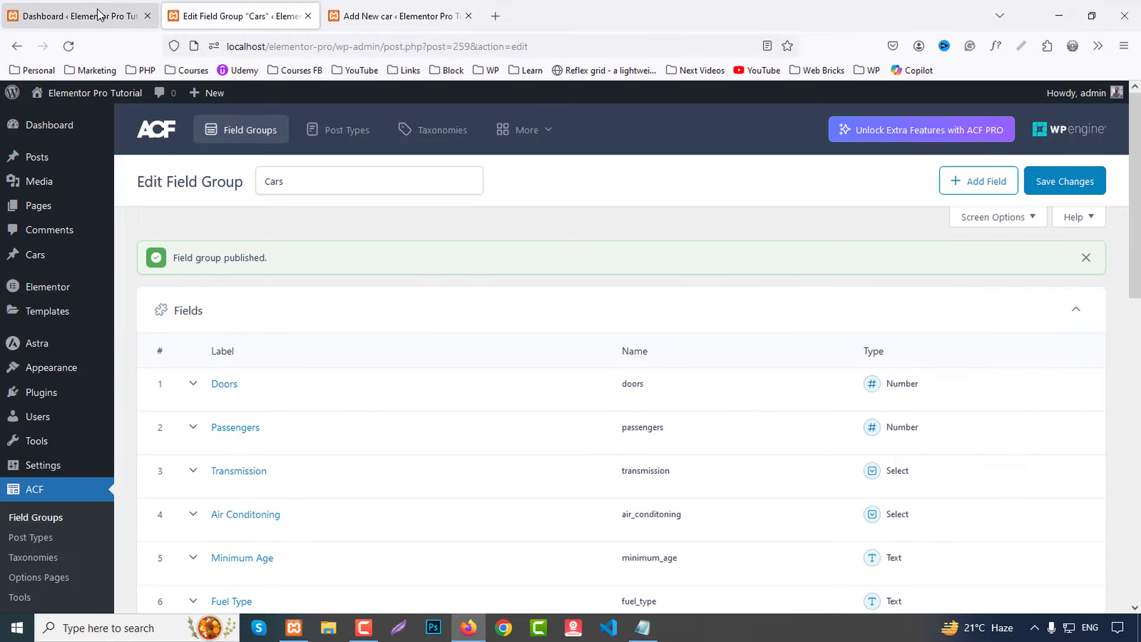
pyautogui.click(65, 16)
pyautogui.moveTo(39, 317)
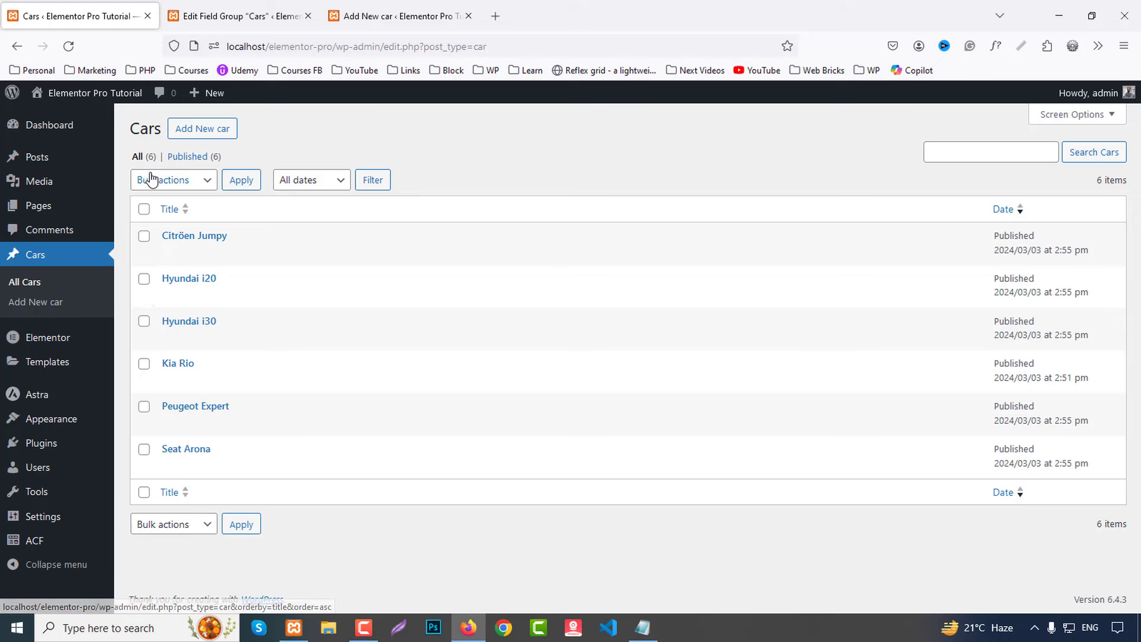
pyautogui.click(144, 210)
pyautogui.click(162, 180)
pyautogui.click(169, 241)
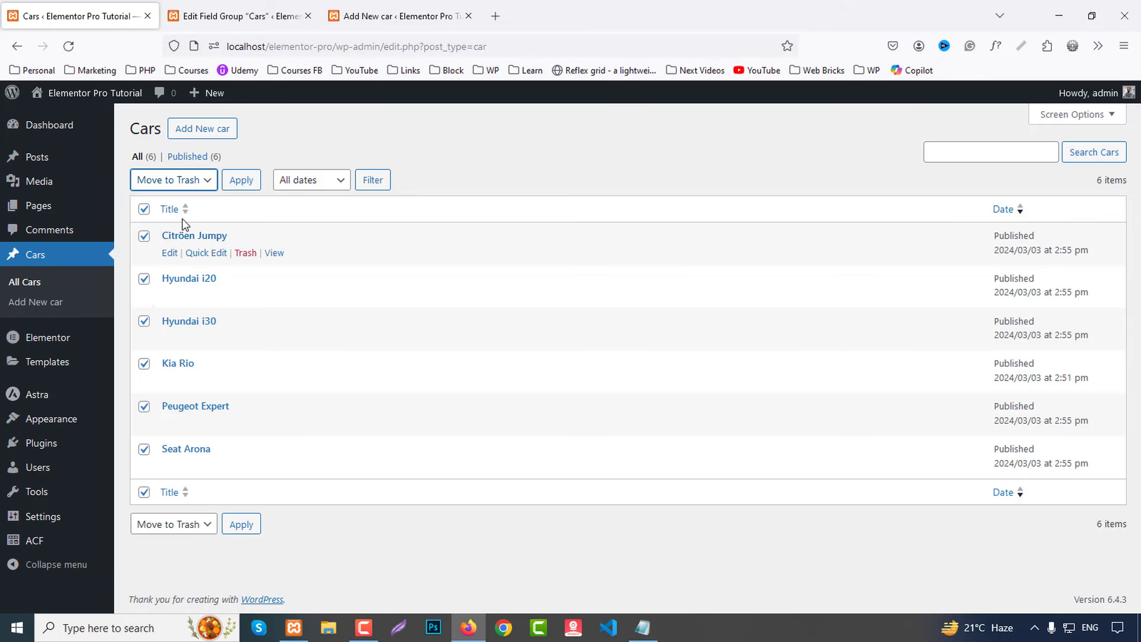
pyautogui.click(238, 185)
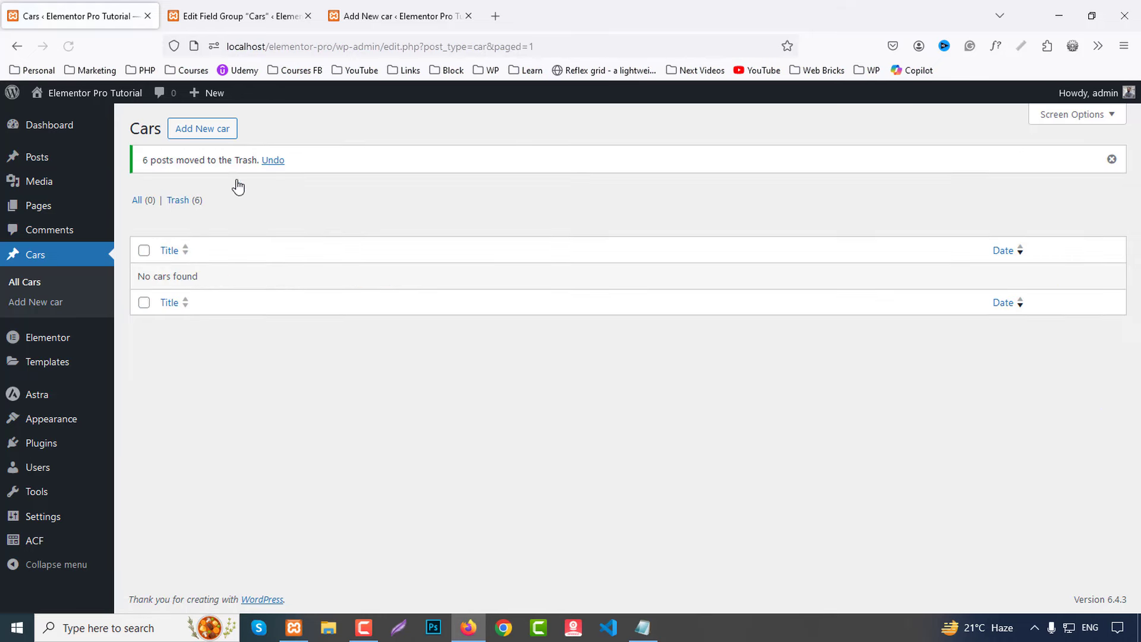
# Step: Permanently delete the trashed car posts and reload the list
pyautogui.click(182, 198)
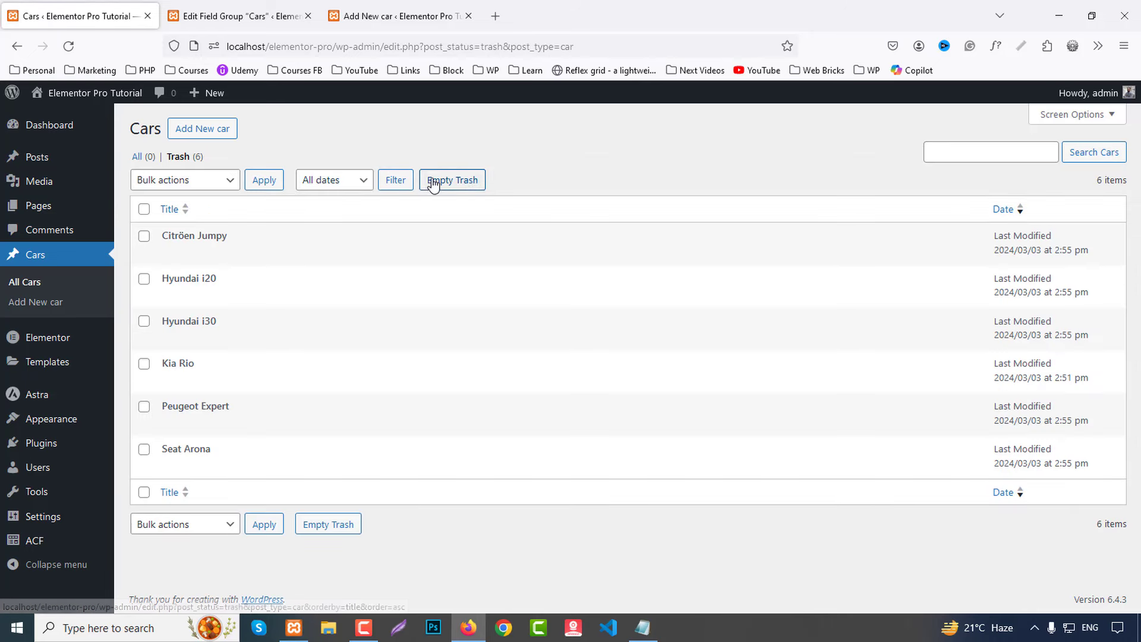
pyautogui.click(469, 187)
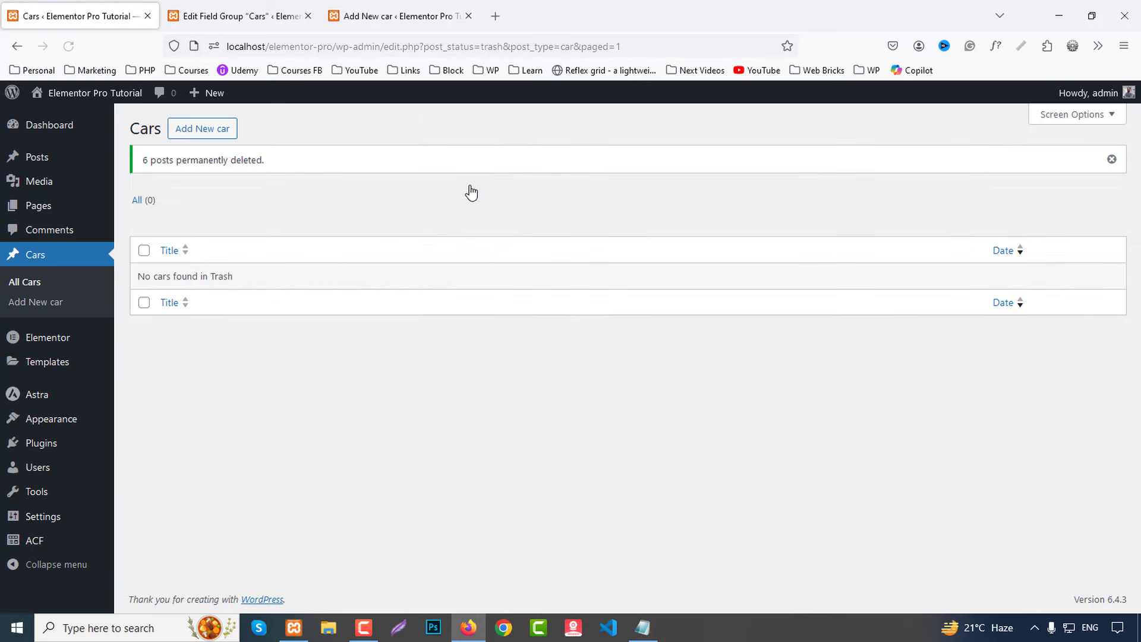
pyautogui.click(69, 47)
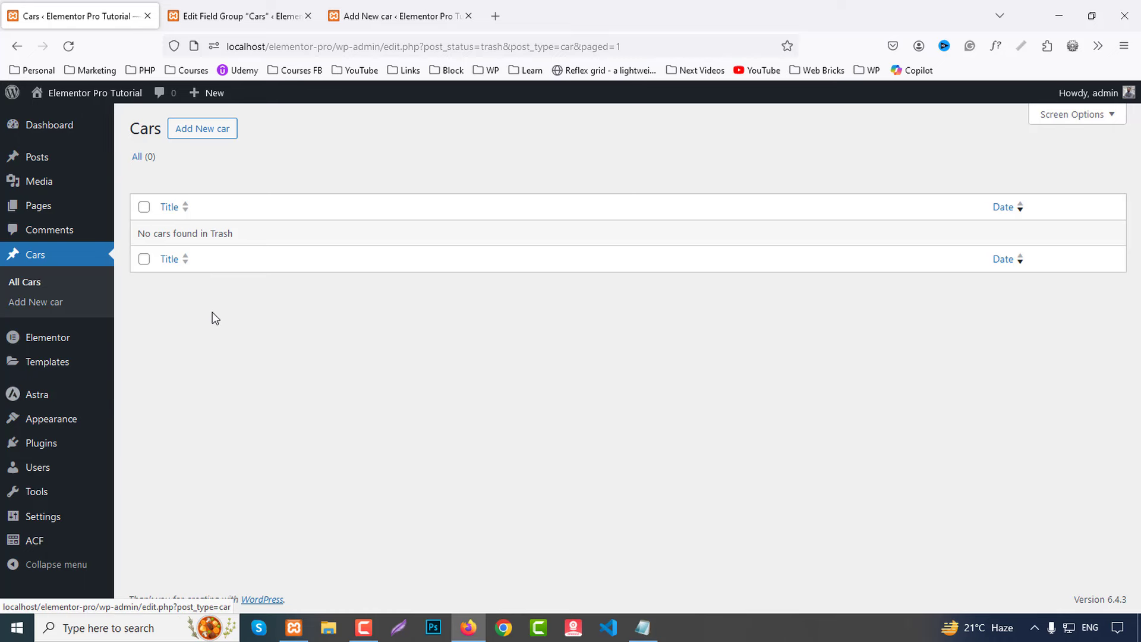
# Step: Open three new car editors in separate background browser tabs
pyautogui.middleClick(41, 304)
pyautogui.middleClick(41, 304)
pyautogui.middleClick(41, 304)
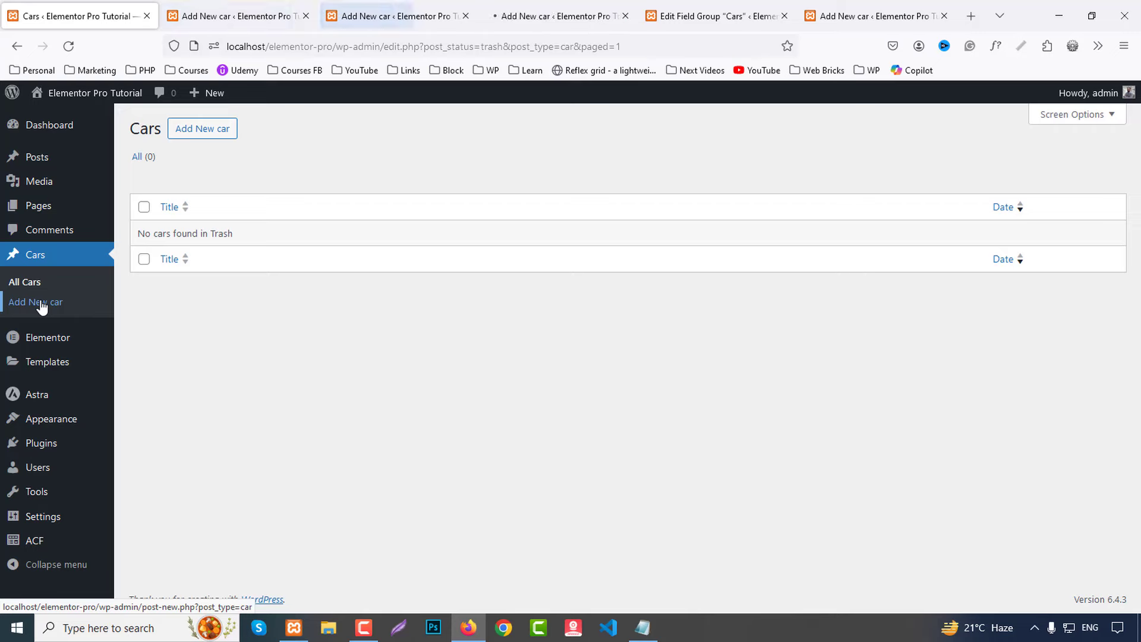
# Step: Open three more new car editors in separate background browser tabs
pyautogui.middleClick(41, 305)
pyautogui.middleClick(41, 304)
pyautogui.middleClick(41, 304)
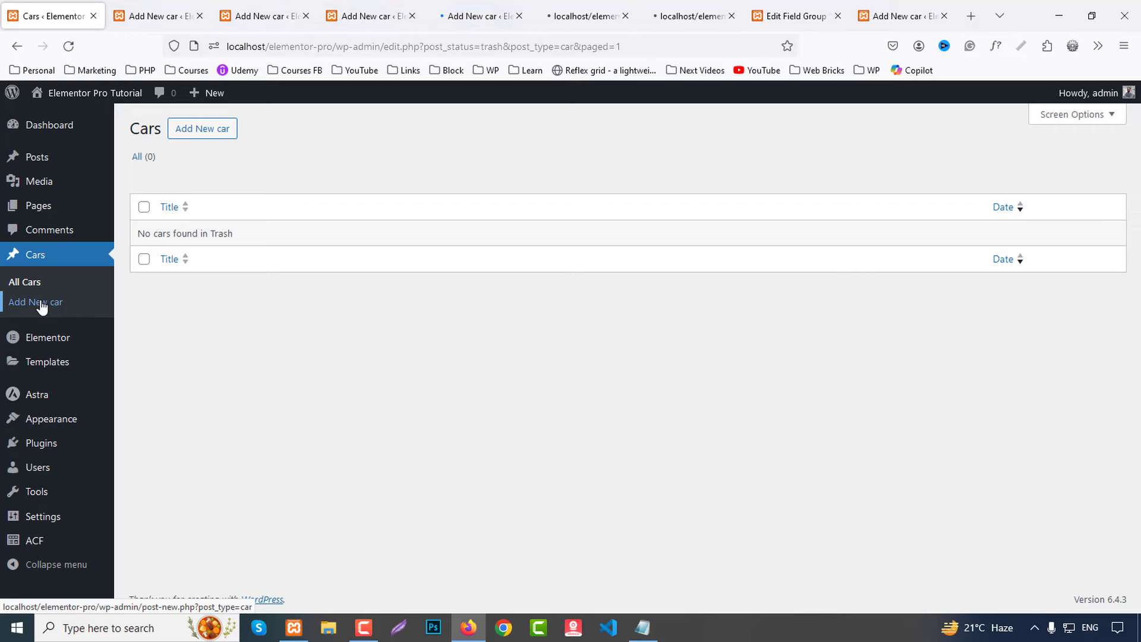
# Step: Copy the name Peugeot Expert from the sss.txt notes into the title of the first new car post
pyautogui.click(142, 6)
pyautogui.click(642, 628)
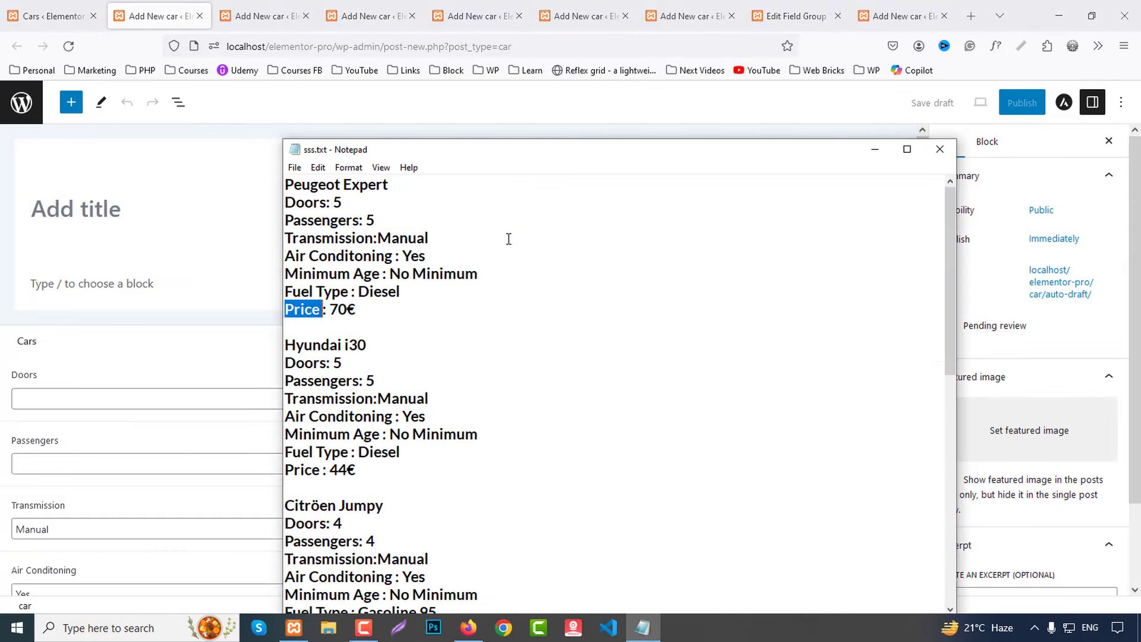
pyautogui.moveTo(286, 186); pyautogui.dragTo(403, 186)
pyautogui.hotkey('ctrl', 'c')
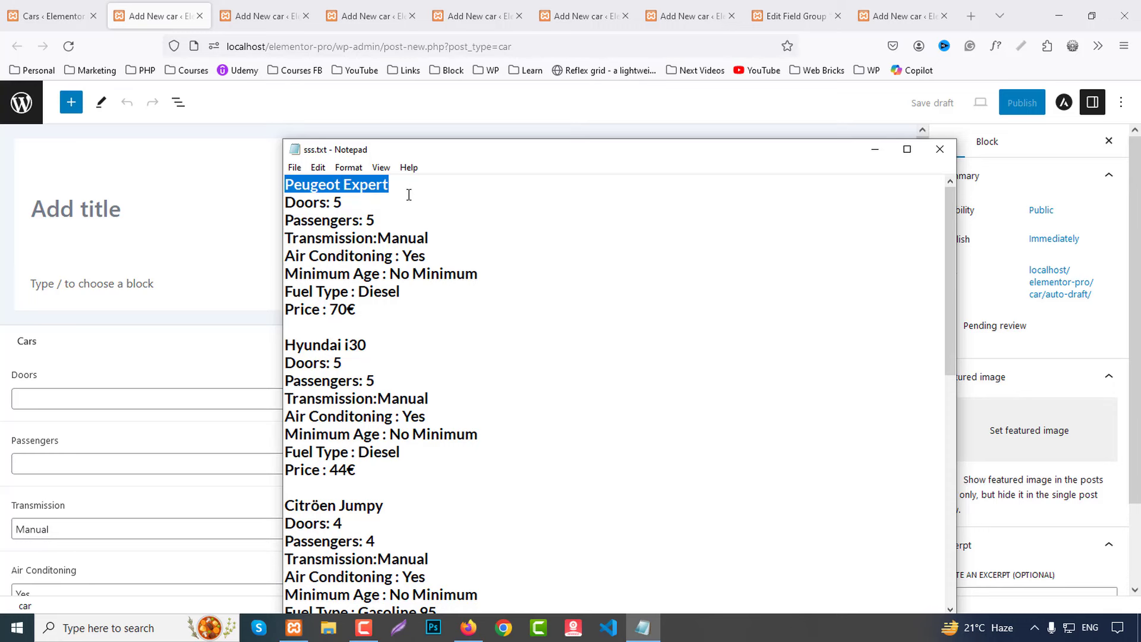
pyautogui.click(88, 217)
pyautogui.hotkey('ctrl', 'v')
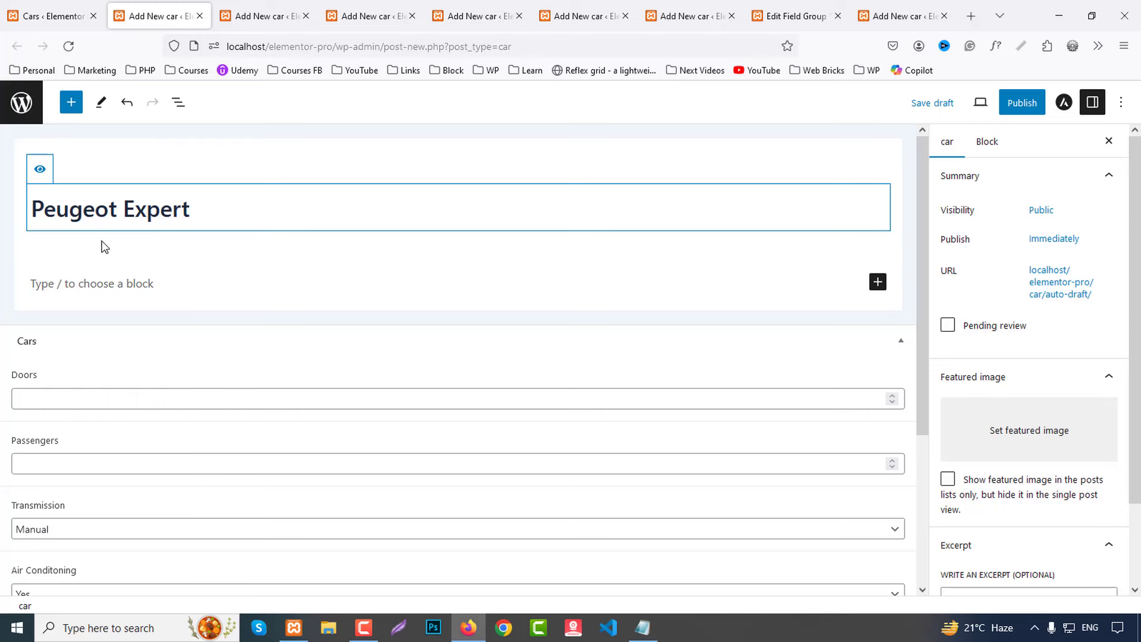
# Step: Search the web for "lorem ipsum" in a new browser tab and open the Lipsum generator site
pyautogui.click(972, 16)
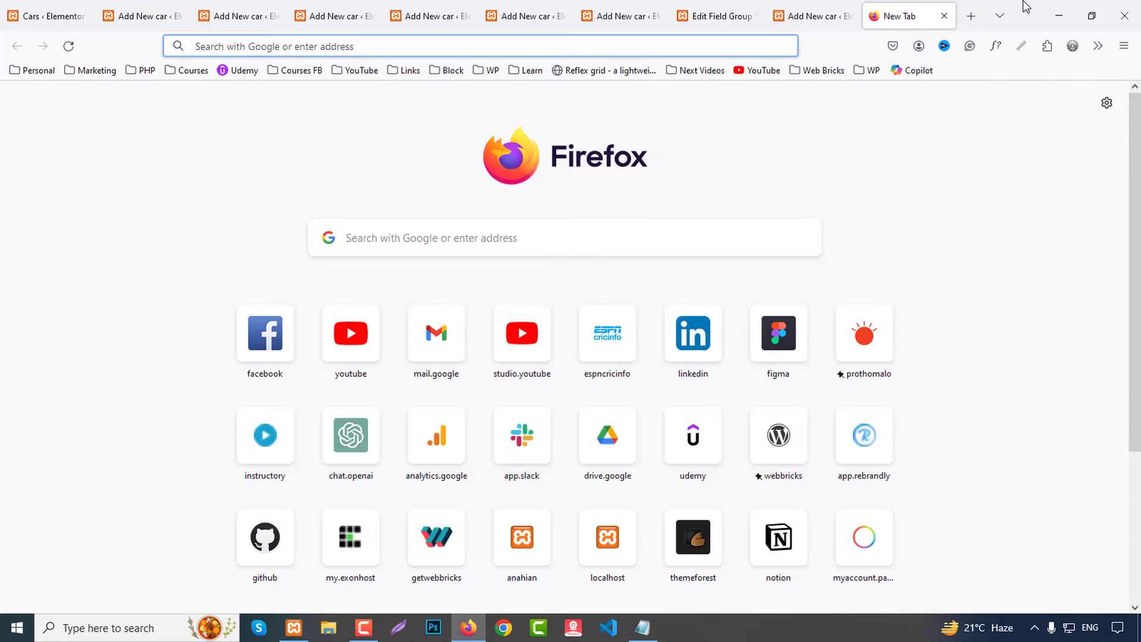
pyautogui.write('lorem ipsum')
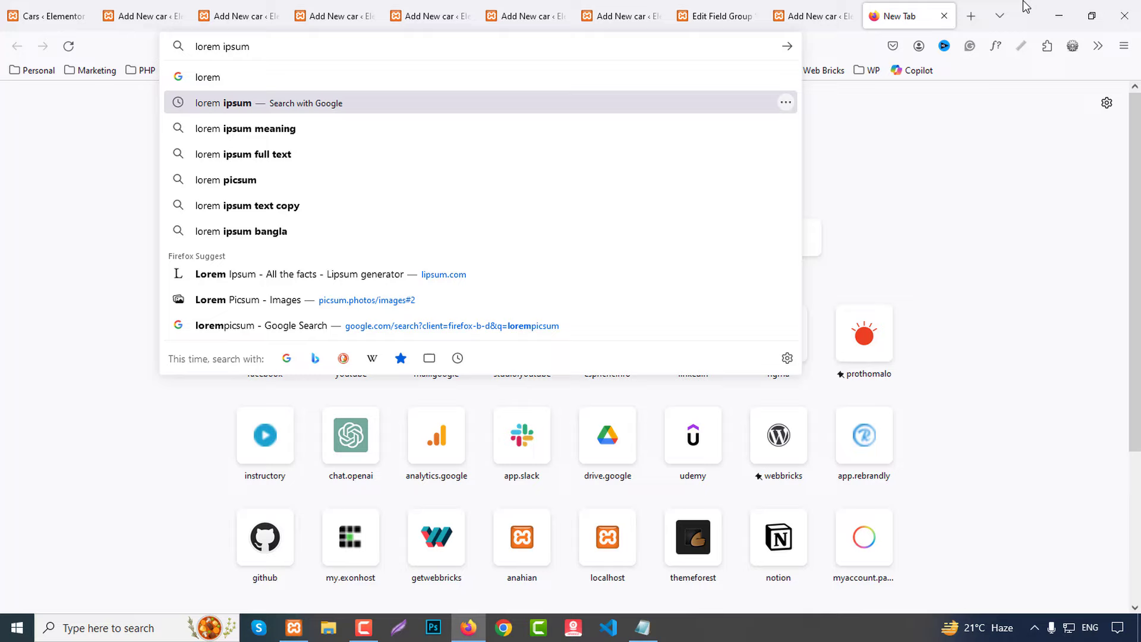
pyautogui.press('Return')
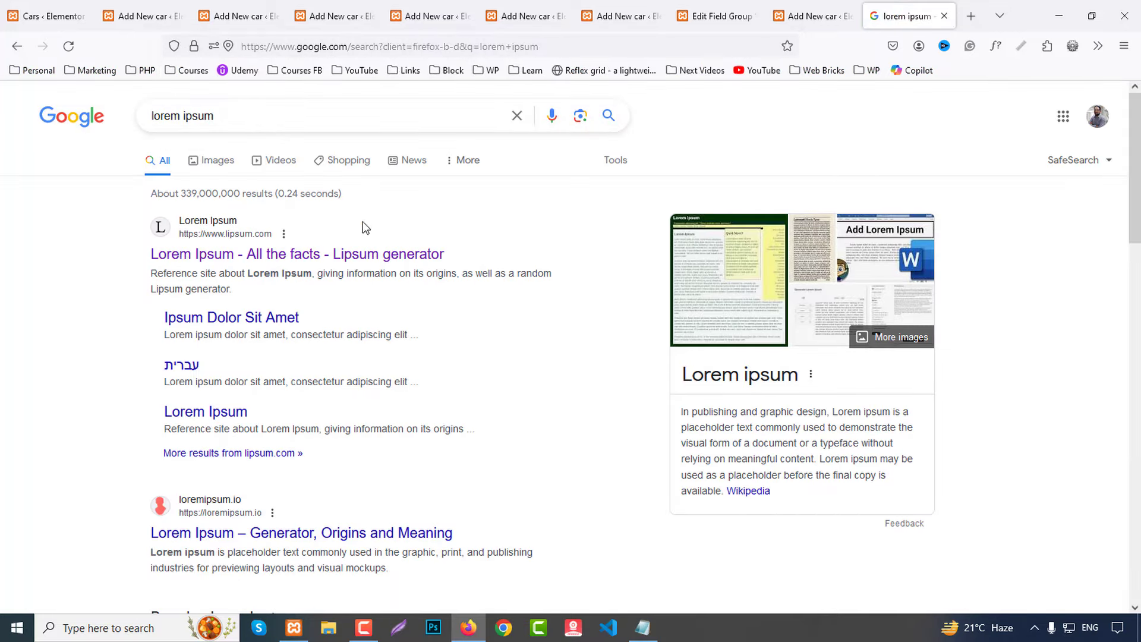
pyautogui.click(309, 248)
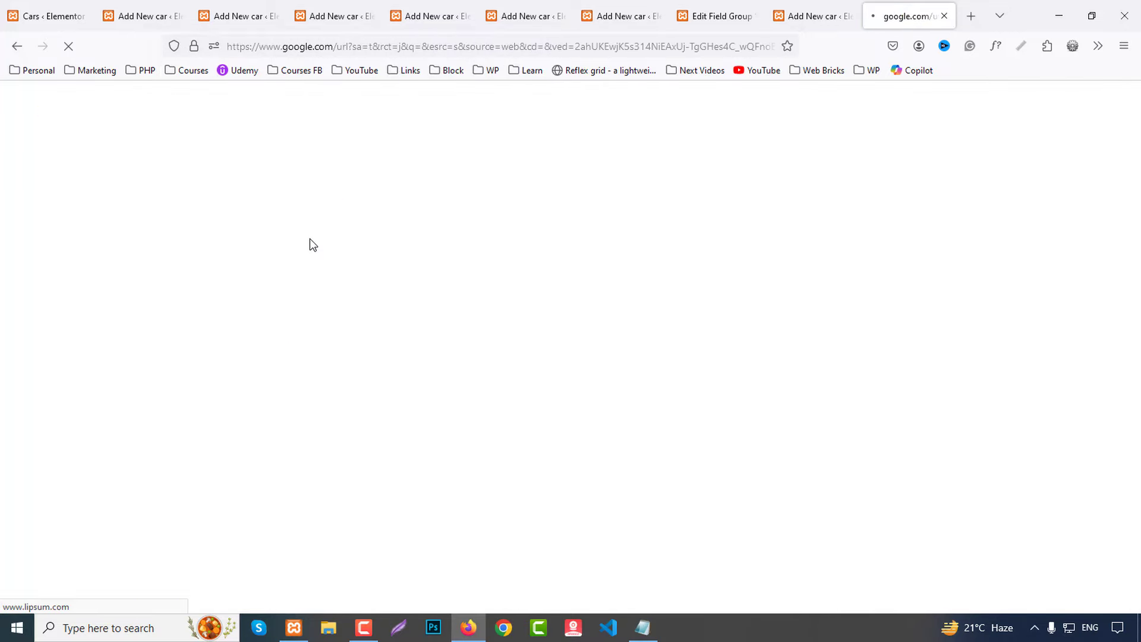
# Step: Copy the "Why do we use it?" passage up to "readable English." and close the Lipsum site
pyautogui.scroll(-4, 633, 404)
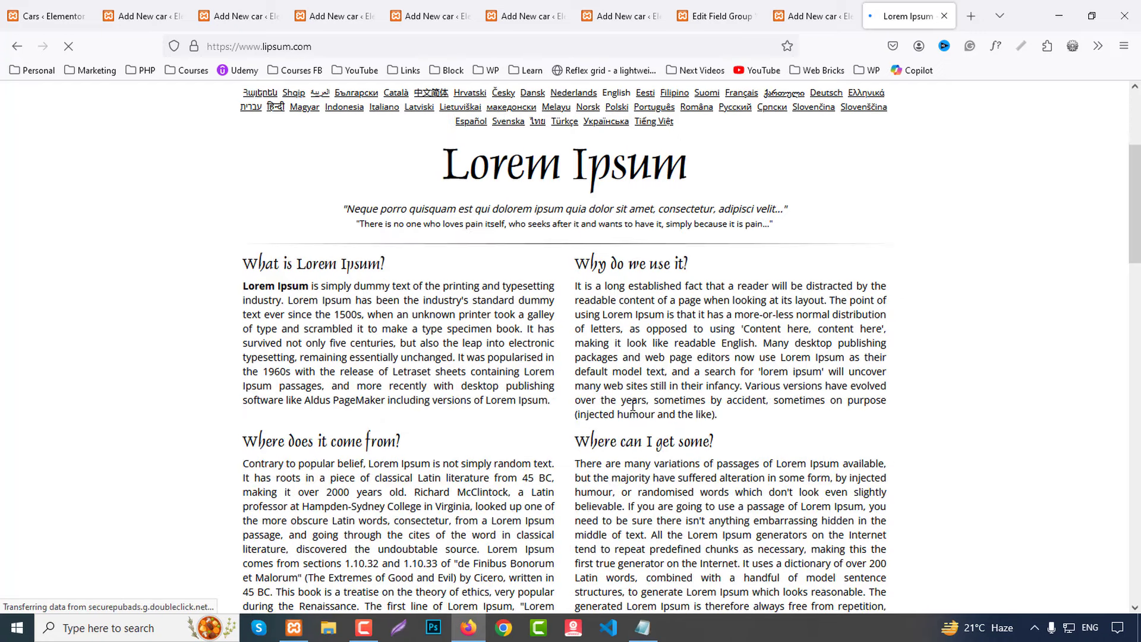
pyautogui.moveTo(718, 414); pyautogui.dragTo(872, 329)
pyautogui.click(579, 291)
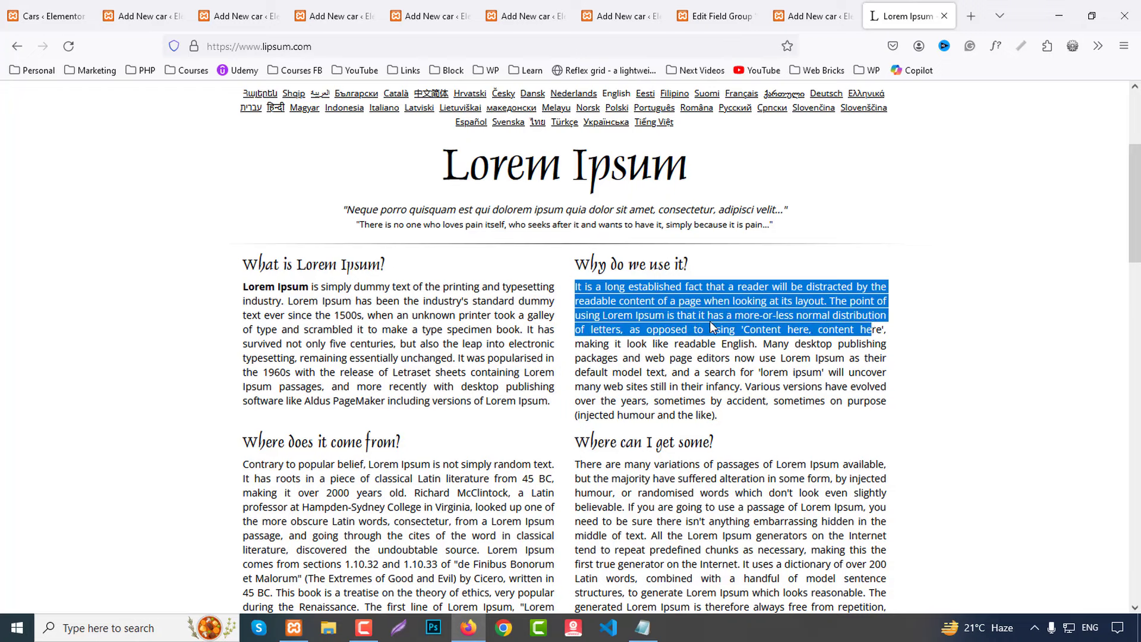
pyautogui.moveTo(712, 327); pyautogui.dragTo(756, 340)
pyautogui.hotkey('ctrl', 'c')
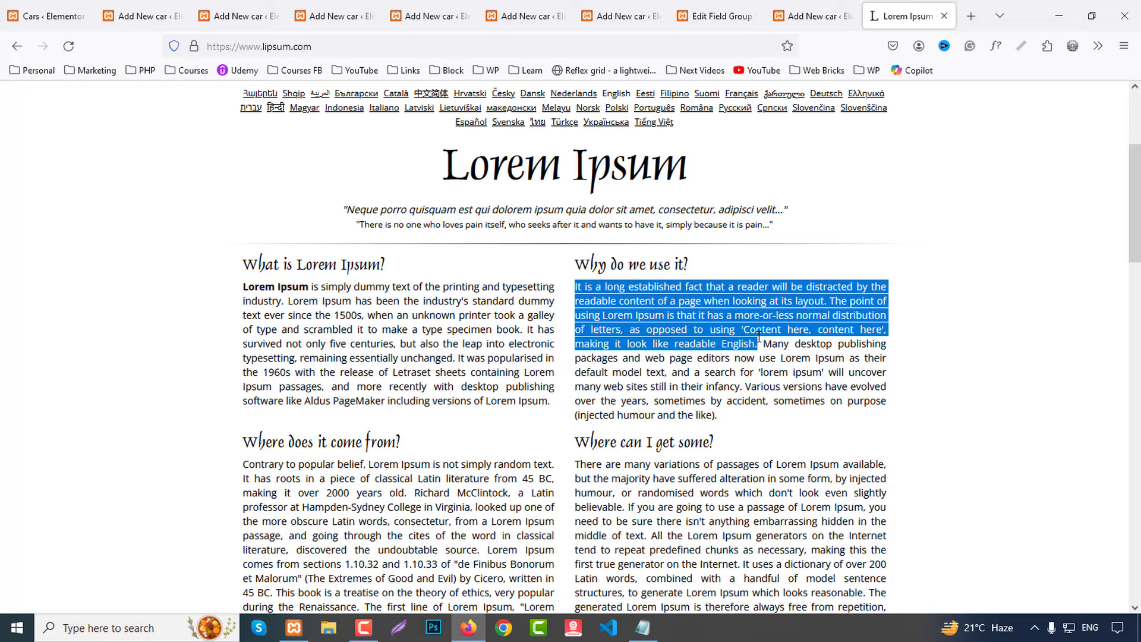
pyautogui.click(943, 17)
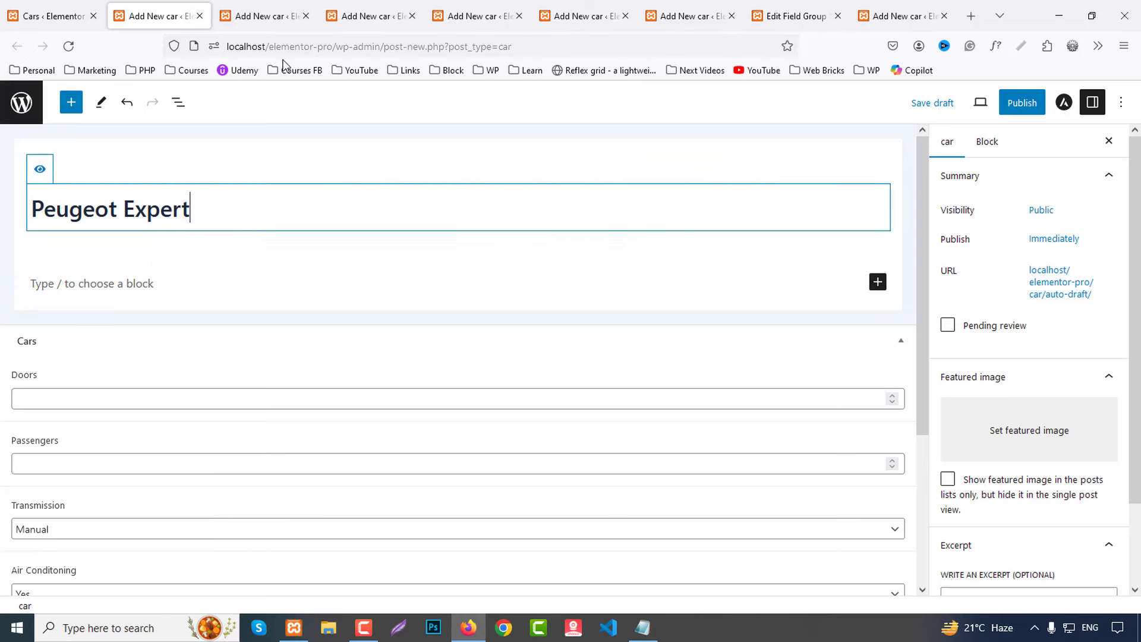
# Step: Paste the copied passage as body text in the Peugeot Expert post and the next two new car editors
pyautogui.click(113, 278)
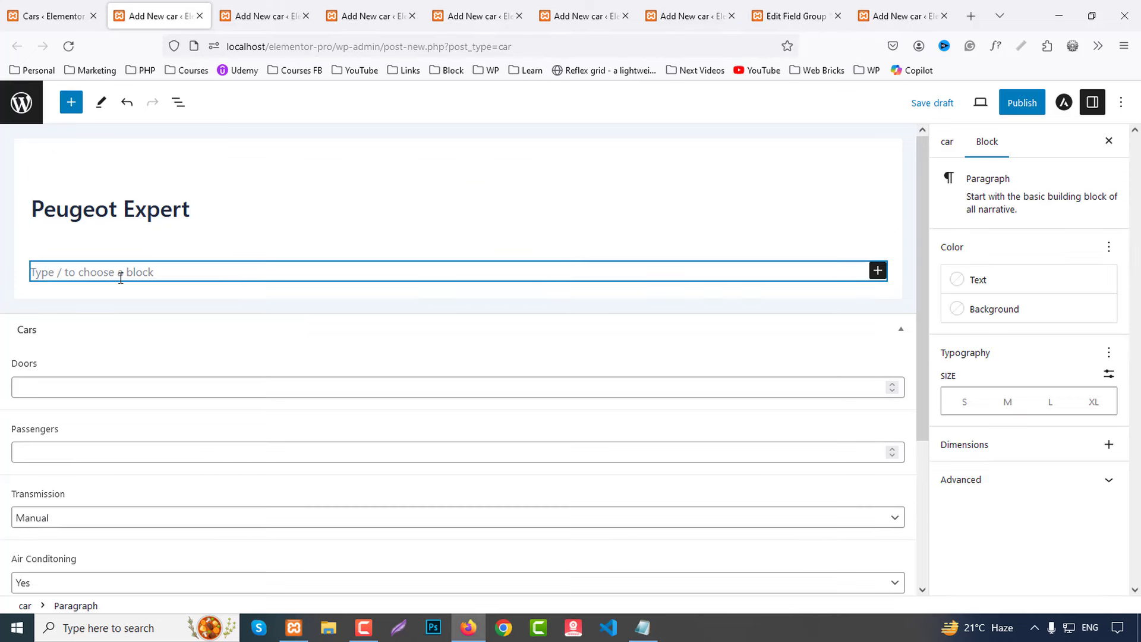
pyautogui.hotkey('ctrl', 'v')
pyautogui.click(258, 6)
pyautogui.click(117, 280)
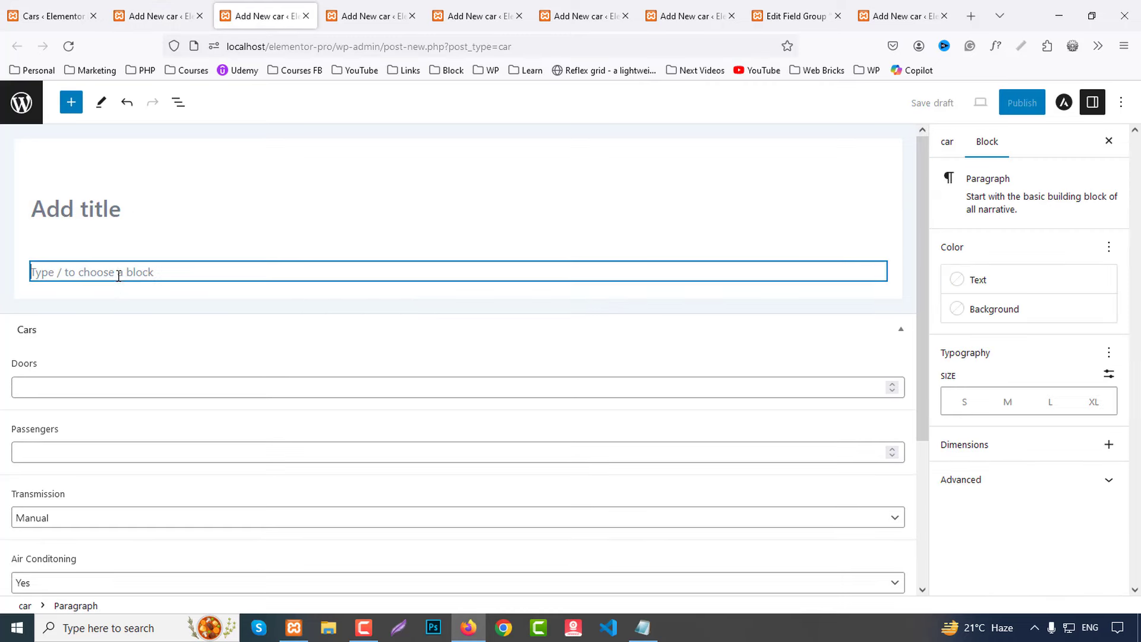
pyautogui.hotkey('ctrl', 'v')
pyautogui.click(354, 10)
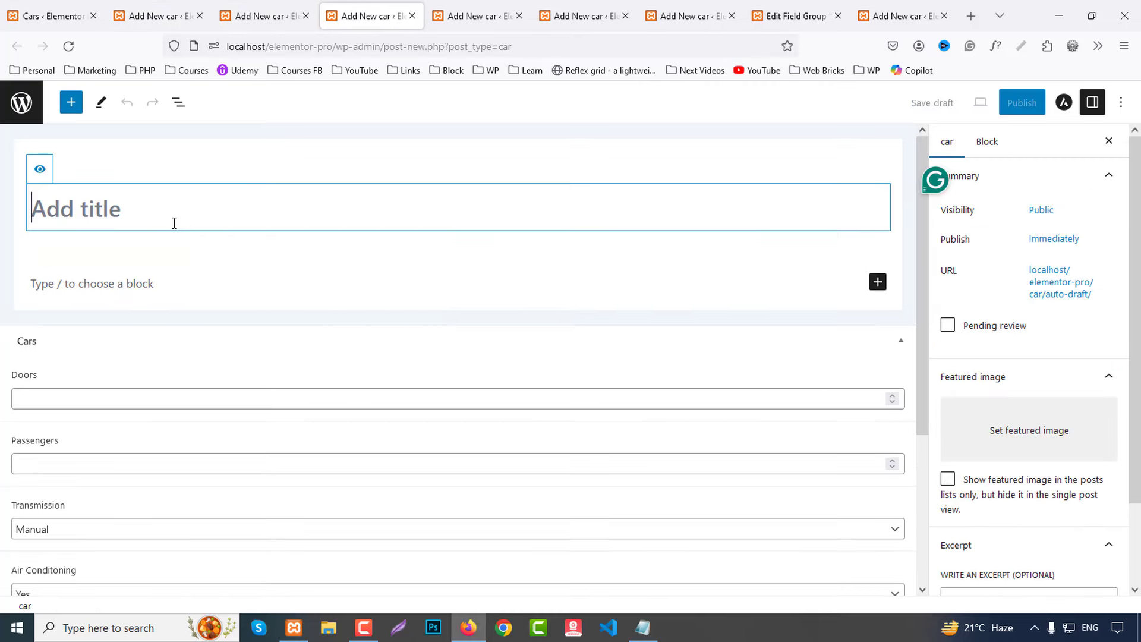
pyautogui.click(93, 284)
pyautogui.hotkey('ctrl', 'v')
# Step: Paste the same passage as body text in the remaining three new car editors
pyautogui.click(476, 16)
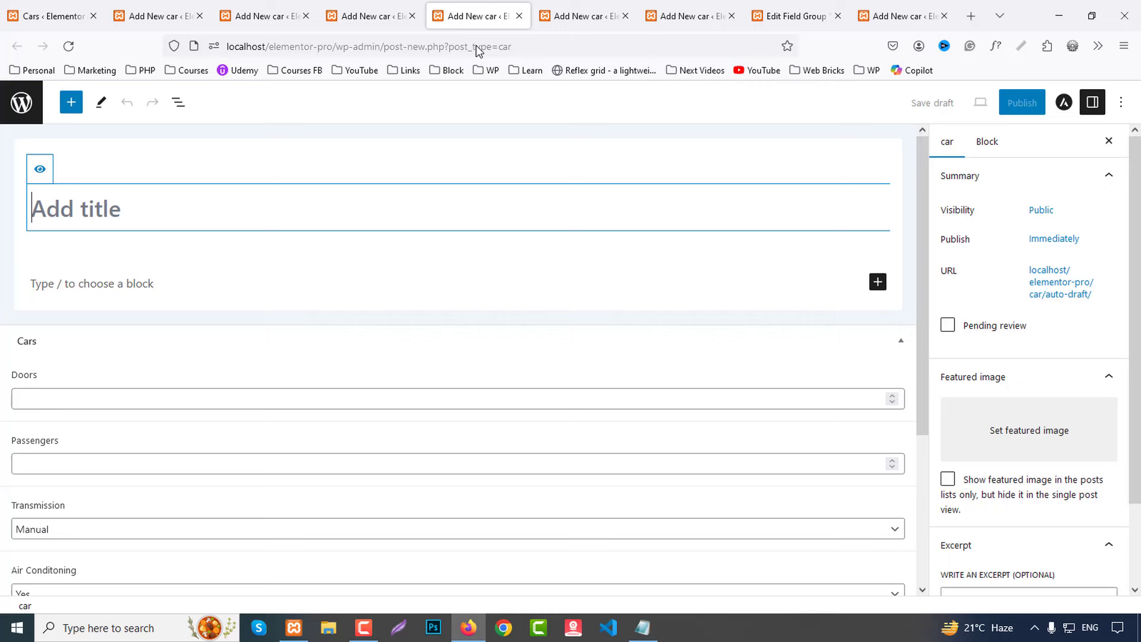
pyautogui.click(106, 291)
pyautogui.hotkey('ctrl', 'v')
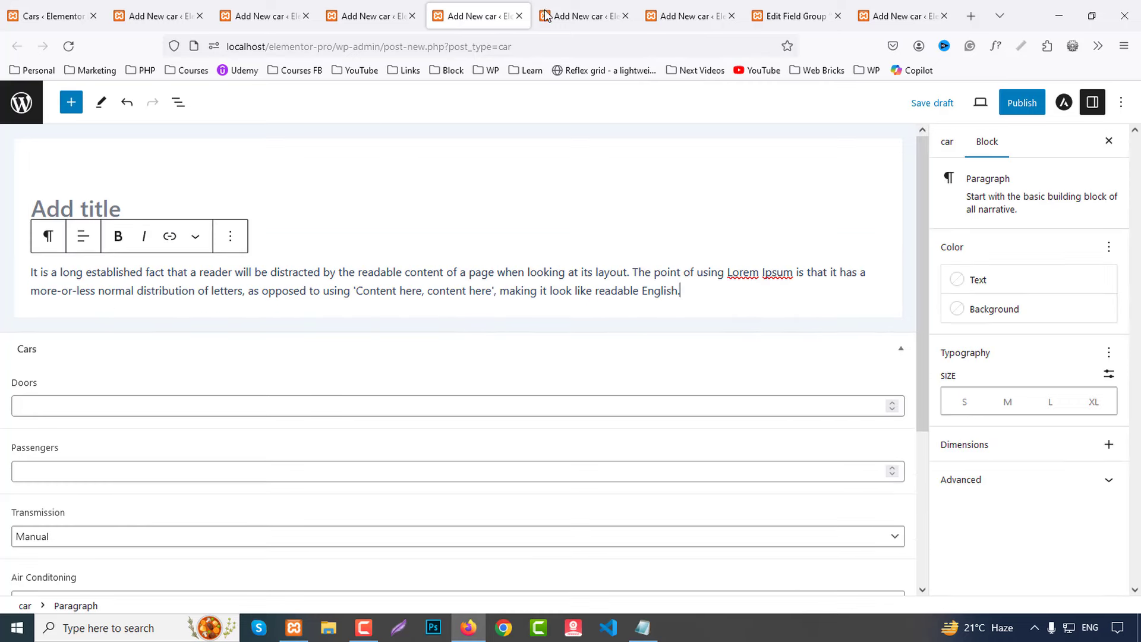
pyautogui.click(582, 16)
pyautogui.click(111, 280)
pyautogui.hotkey('ctrl', 'v')
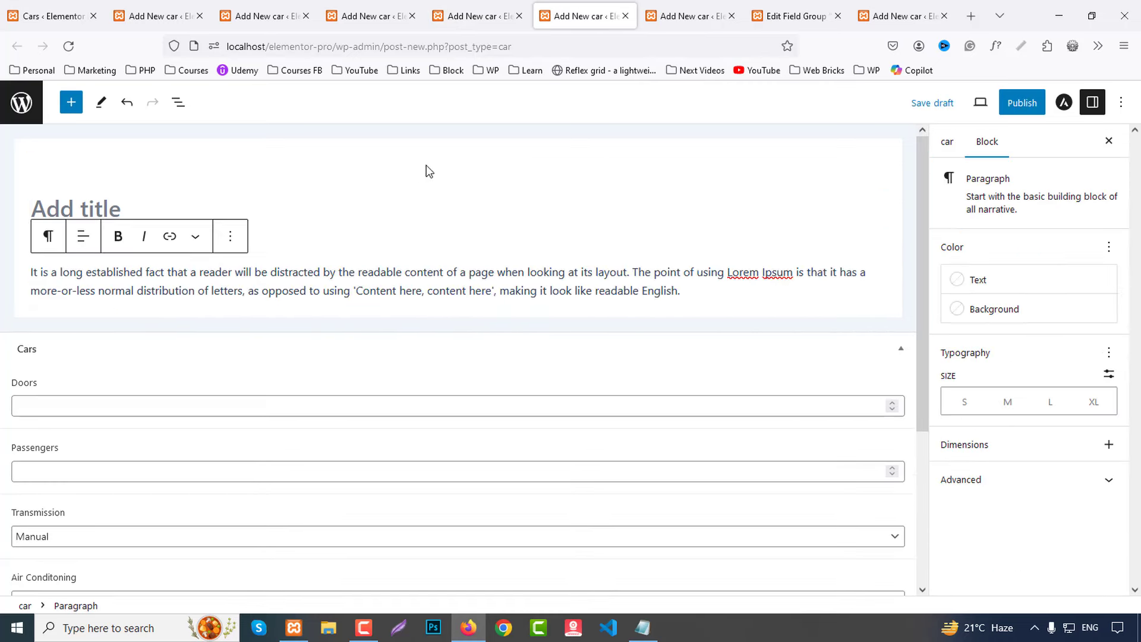
pyautogui.click(669, 16)
pyautogui.click(145, 283)
pyautogui.hotkey('ctrl', 'v')
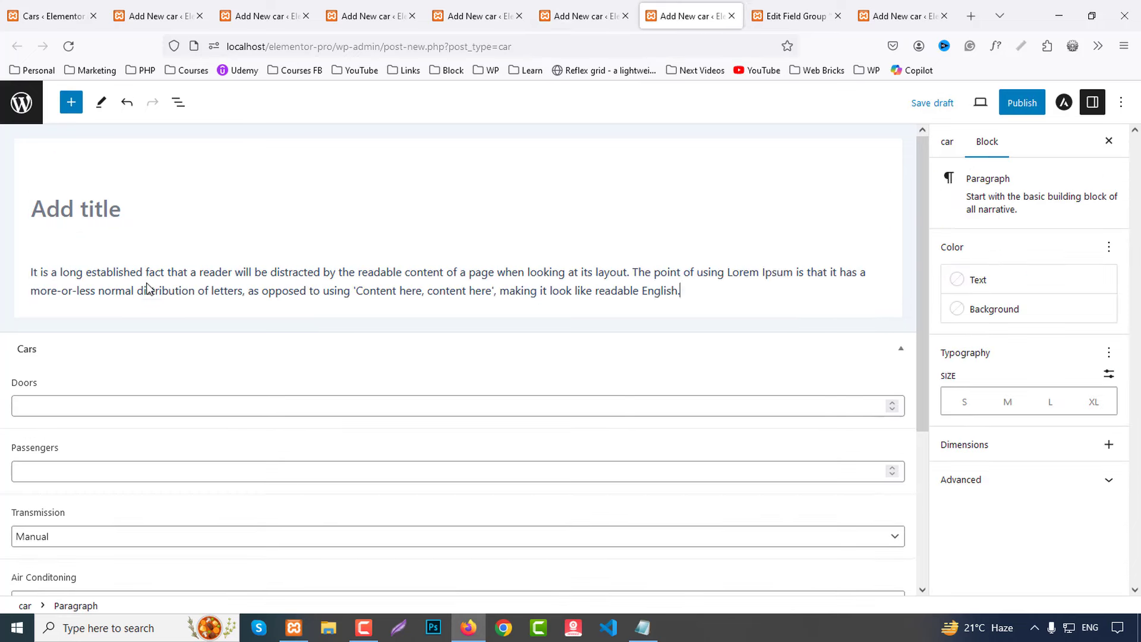
# Step: Return to the Peugeot Expert post and set both Doors and Passengers to 5
pyautogui.click(153, 17)
pyautogui.scroll(-2, 229, 390)
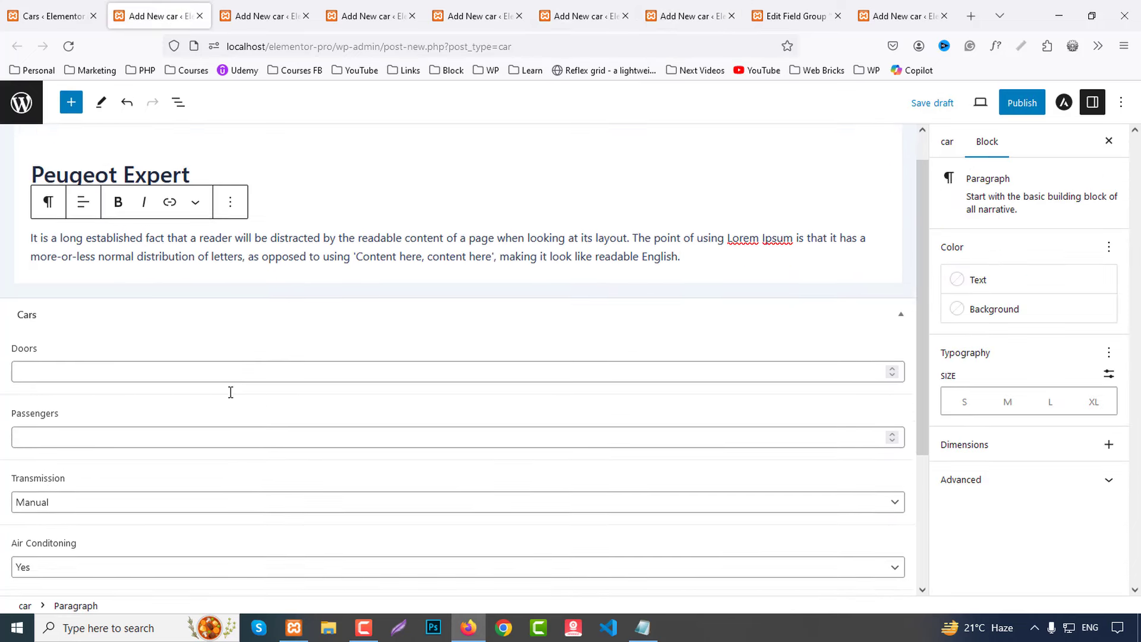
pyautogui.click(51, 335)
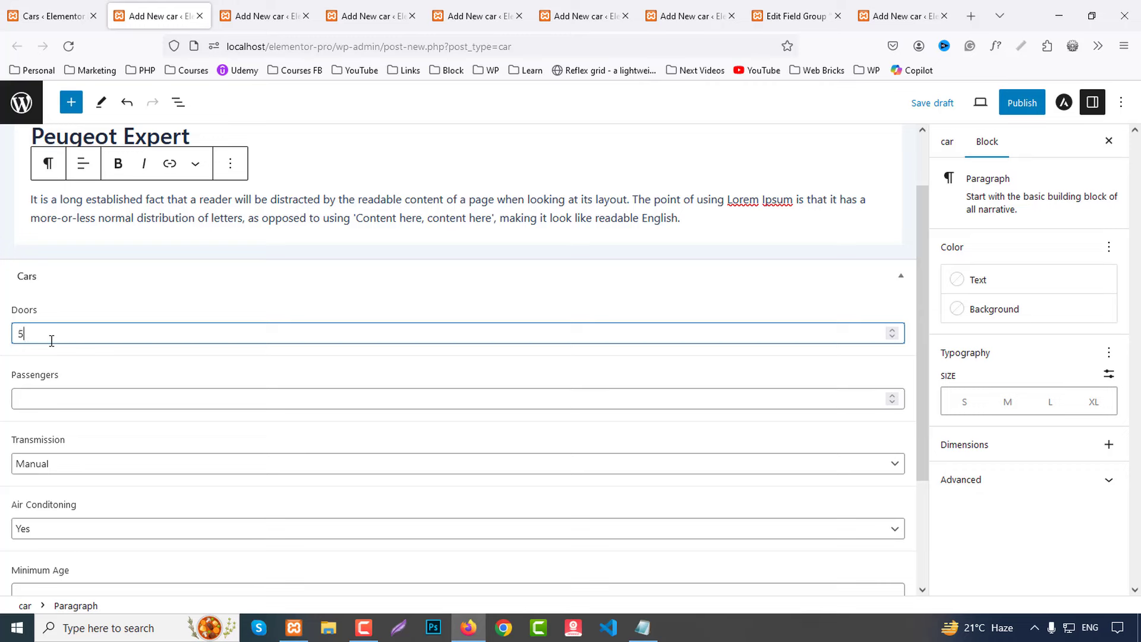
pyautogui.click(55, 394)
pyautogui.write('5')
# Step: Set the Peugeot Expert's Transmission to Auto and Air Conditioning to No
pyautogui.scroll(-2, 119, 433)
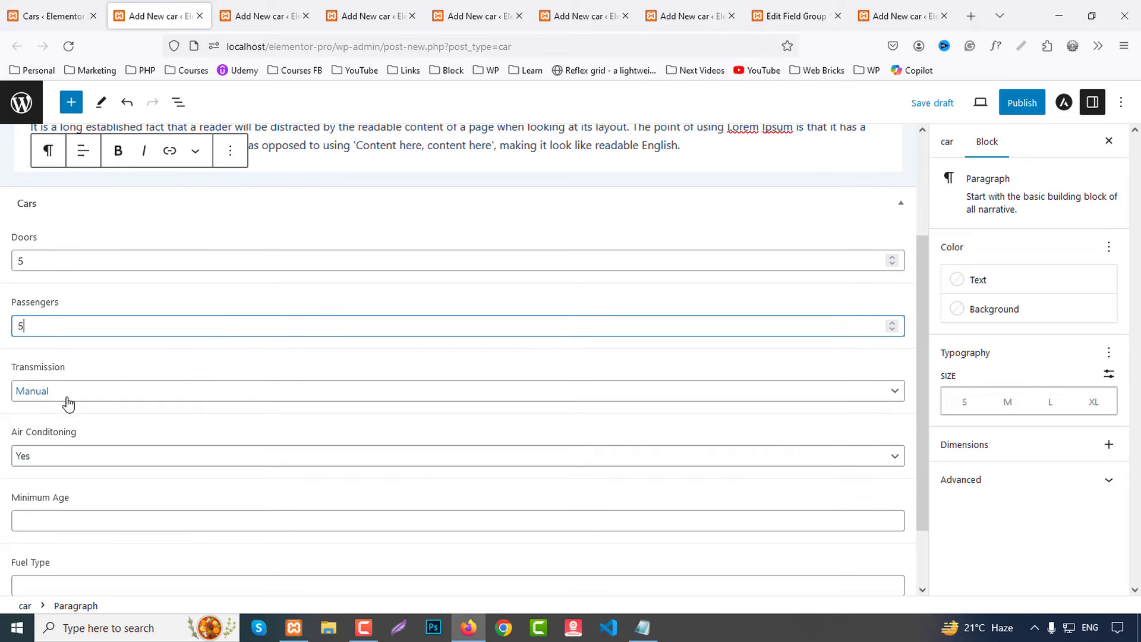
pyautogui.click(63, 397)
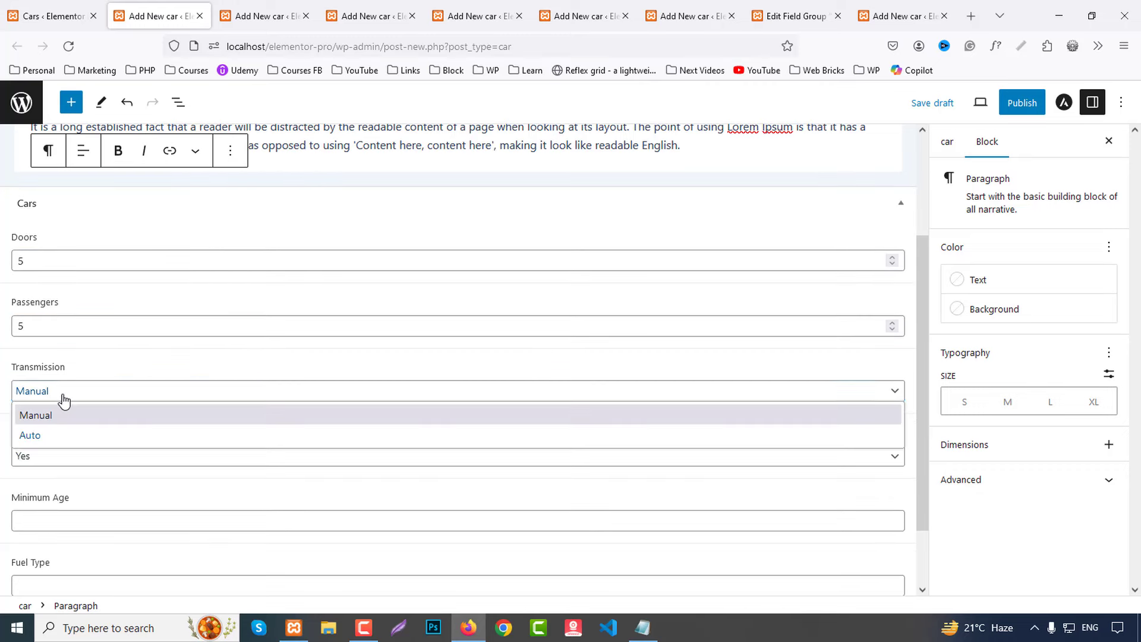
pyautogui.click(30, 436)
pyautogui.scroll(-2, 90, 451)
pyautogui.click(54, 380)
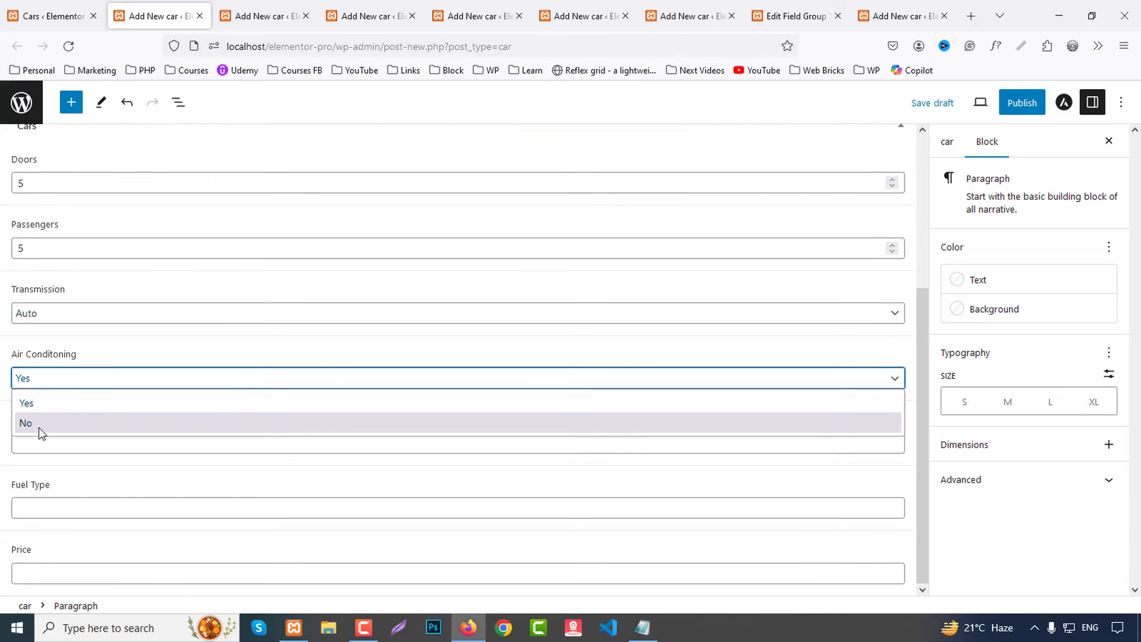
pyautogui.click(38, 423)
# Step: Enter No Limit as the Minimum Age and copy Diesel from the sss.txt notes into Fuel Type
pyautogui.click(59, 446)
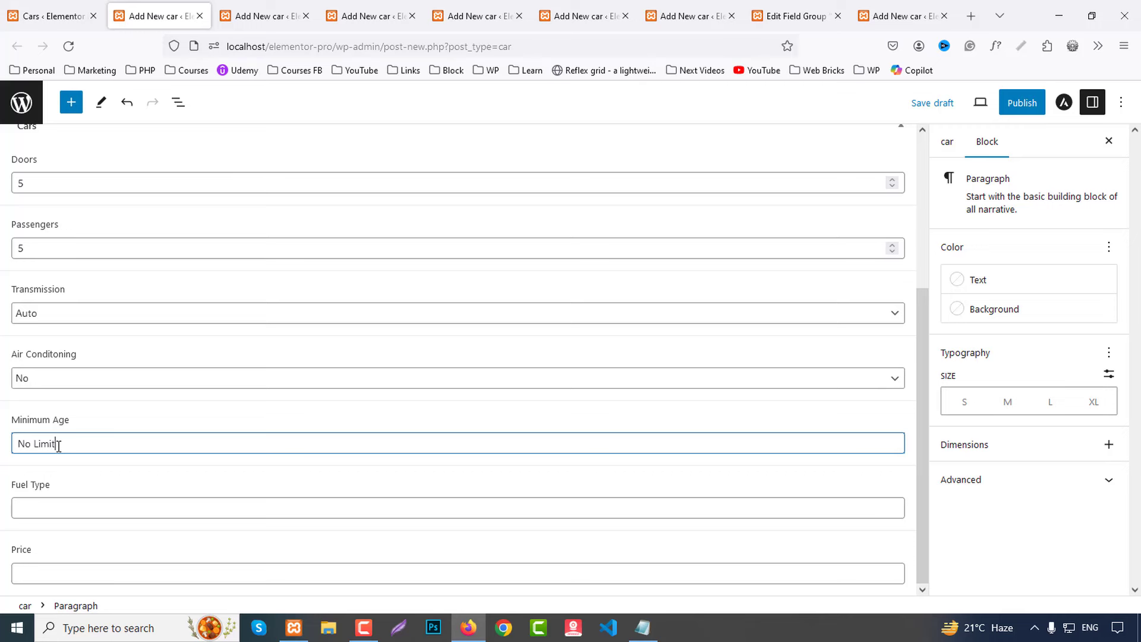
pyautogui.click(45, 509)
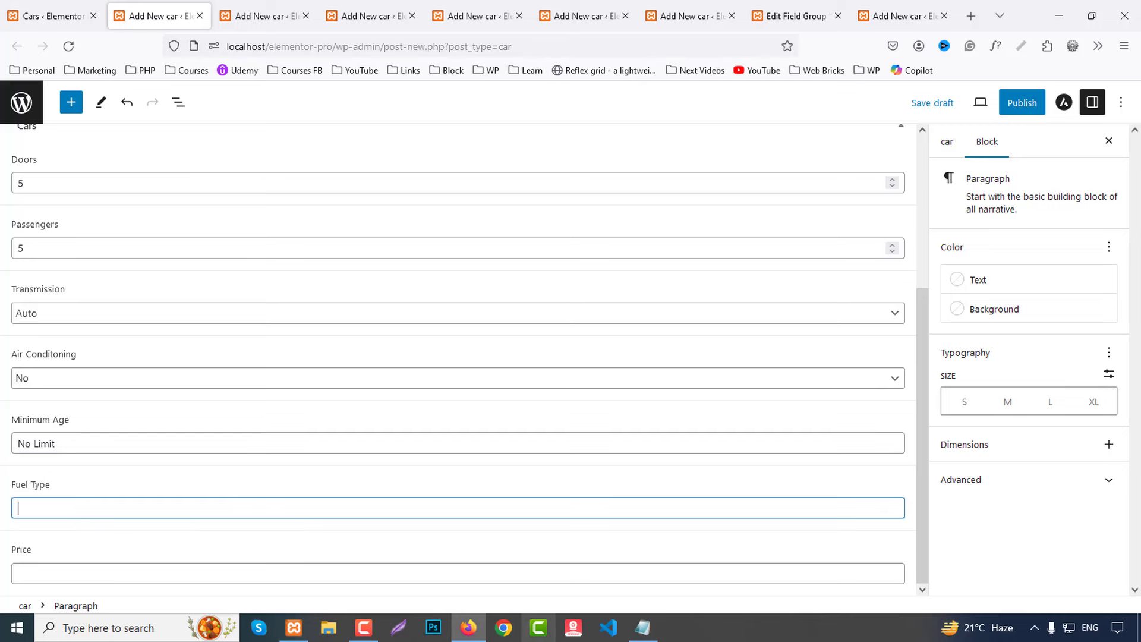
pyautogui.click(643, 628)
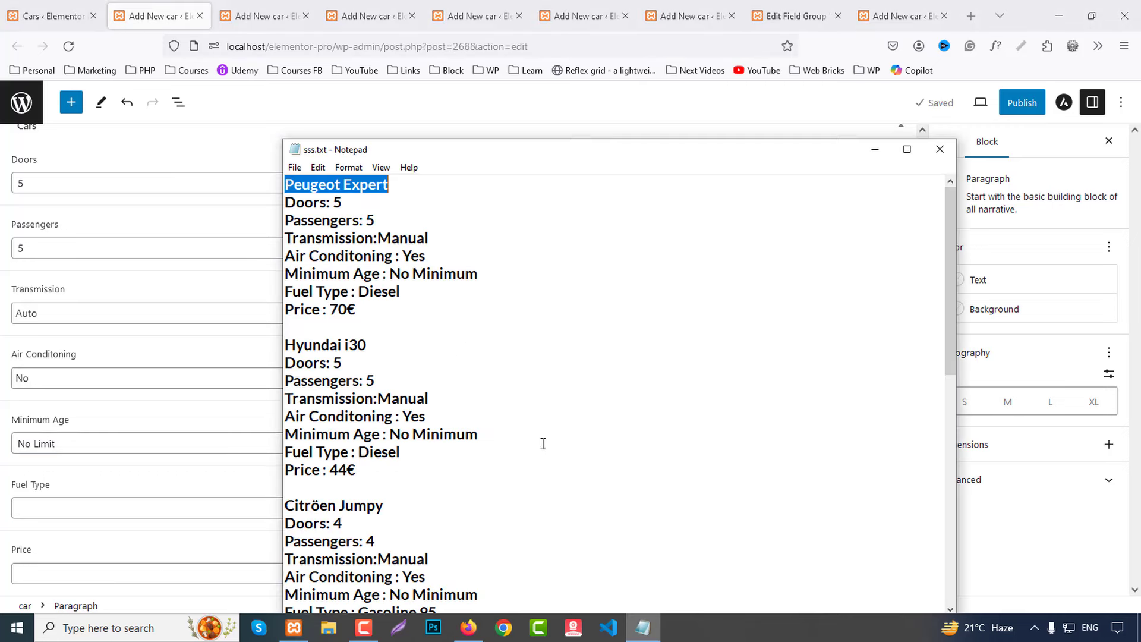
pyautogui.doubleClick(371, 292)
pyautogui.hotkey('ctrl', 'c')
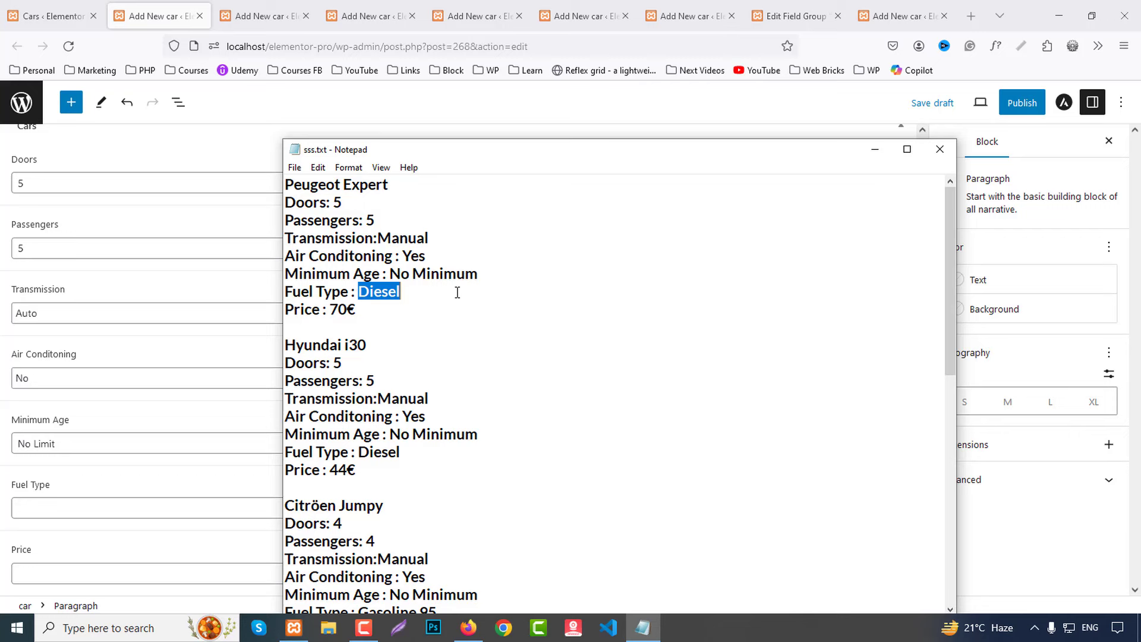
pyautogui.click(56, 511)
pyautogui.hotkey('ctrl', 'v')
# Step: Set the Peugeot Expert's Price to 70€, copying the euro sign from the sss.txt notes
pyautogui.click(49, 571)
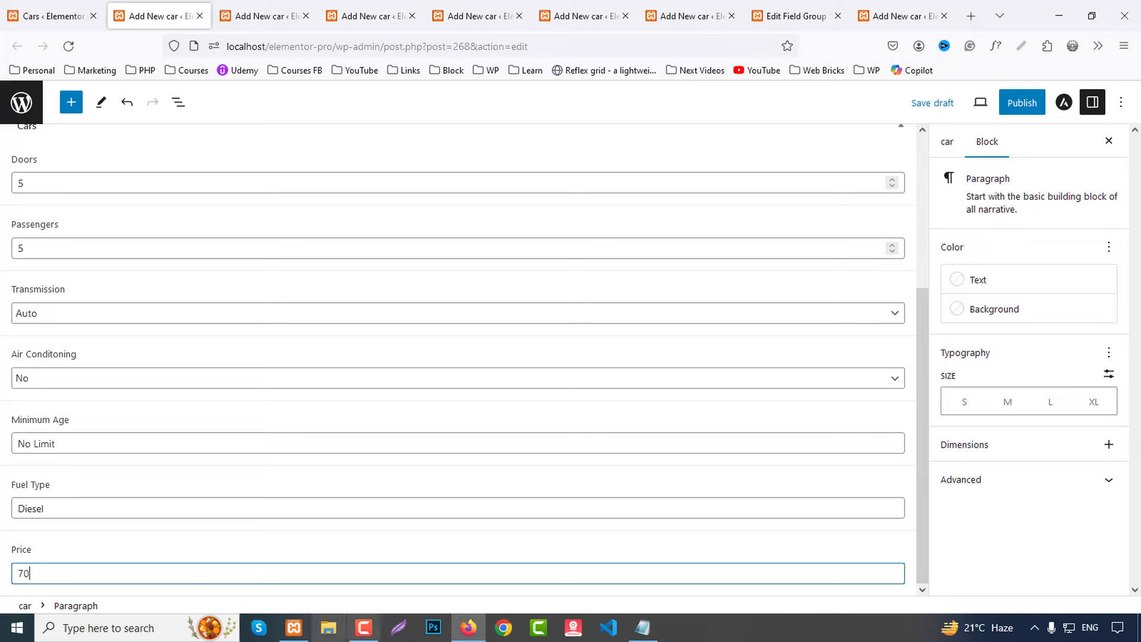
pyautogui.click(643, 628)
pyautogui.moveTo(331, 310); pyautogui.dragTo(376, 311)
pyautogui.hotkey('ctrl', 'c')
pyautogui.click(72, 573)
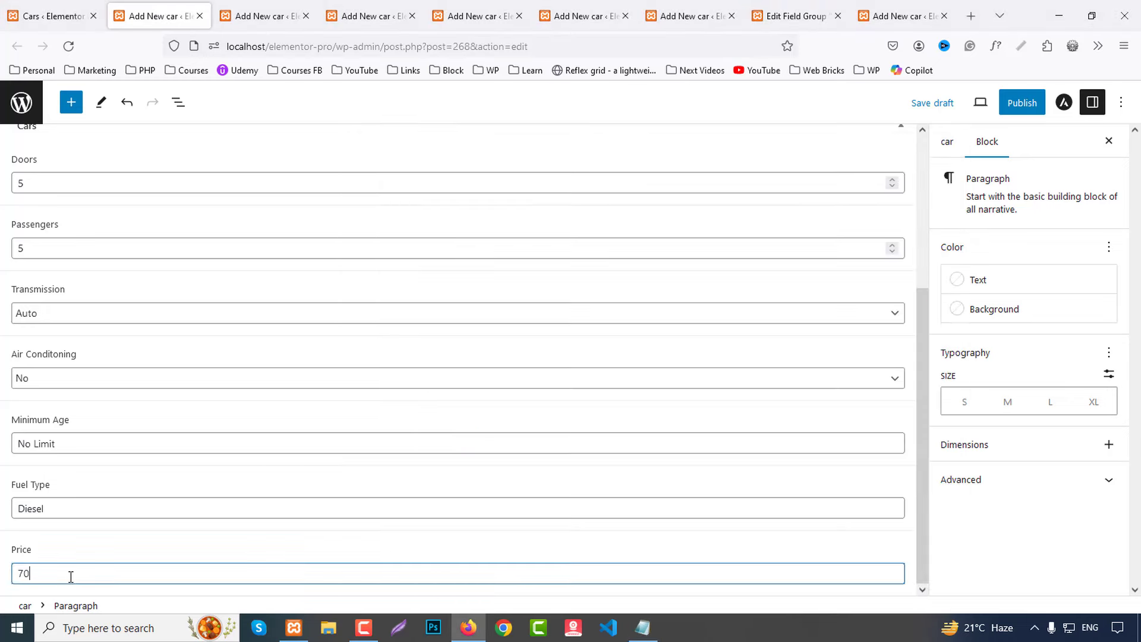
pyautogui.hotkey('ctrl', 'v')
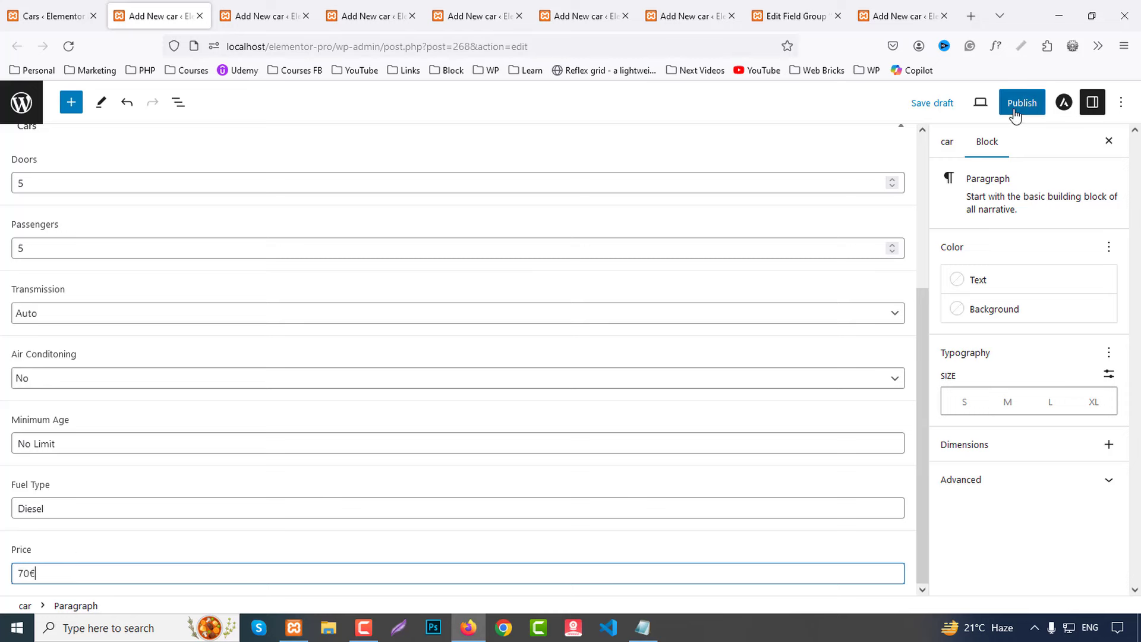
# Step: Set the red car picture Diseno-sin-titulo6-1.png from the media library as the post's featured image
pyautogui.click(951, 142)
pyautogui.scroll(-2, 1070, 336)
pyautogui.click(1022, 343)
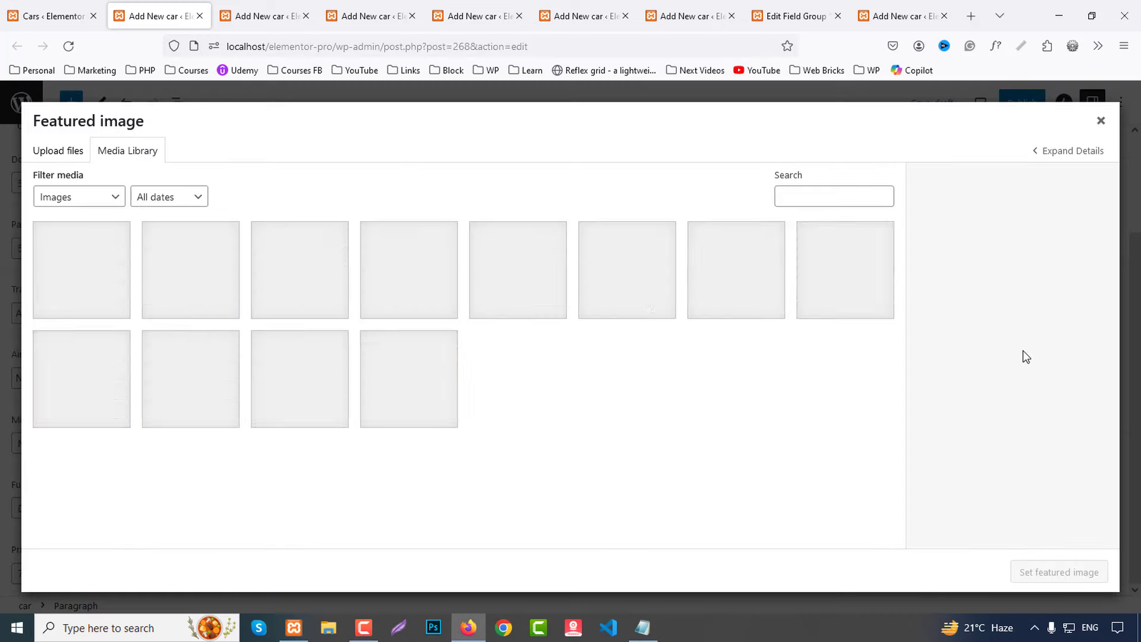
pyautogui.click(636, 273)
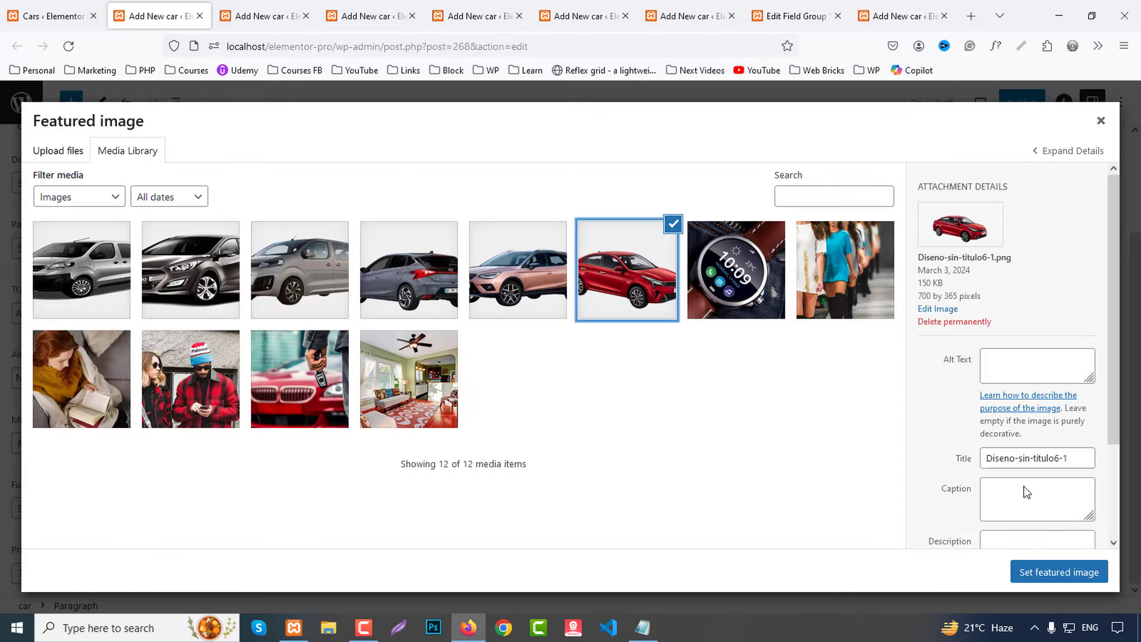
pyautogui.click(1060, 572)
# Step: Publish the Peugeot Expert car post and close its browser tab
pyautogui.scroll(4, 555, 423)
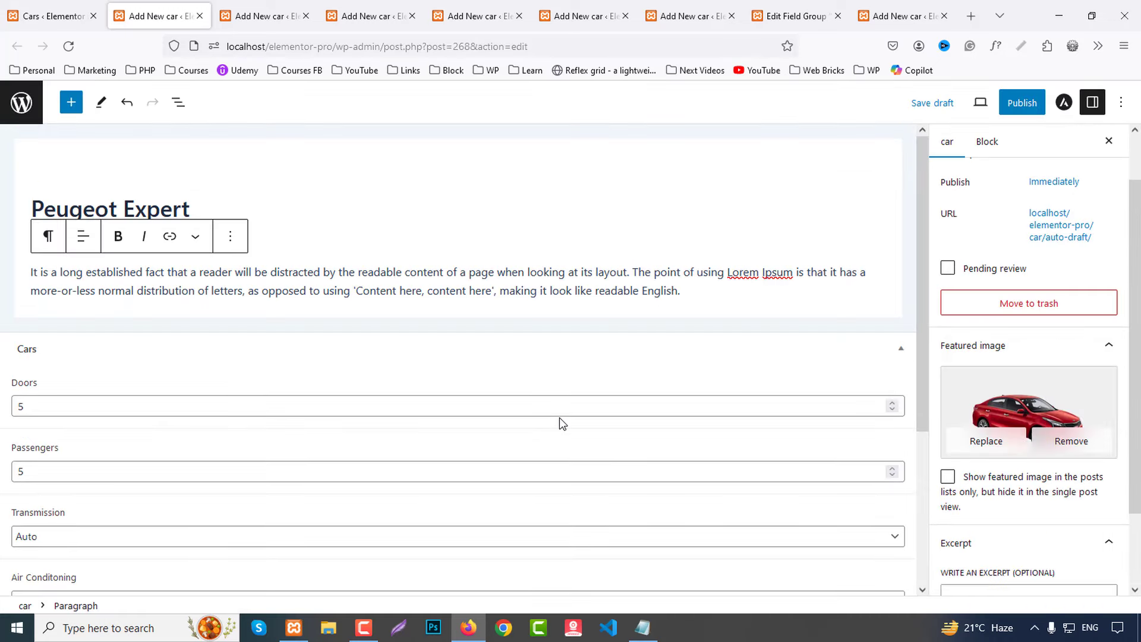
pyautogui.click(1020, 102)
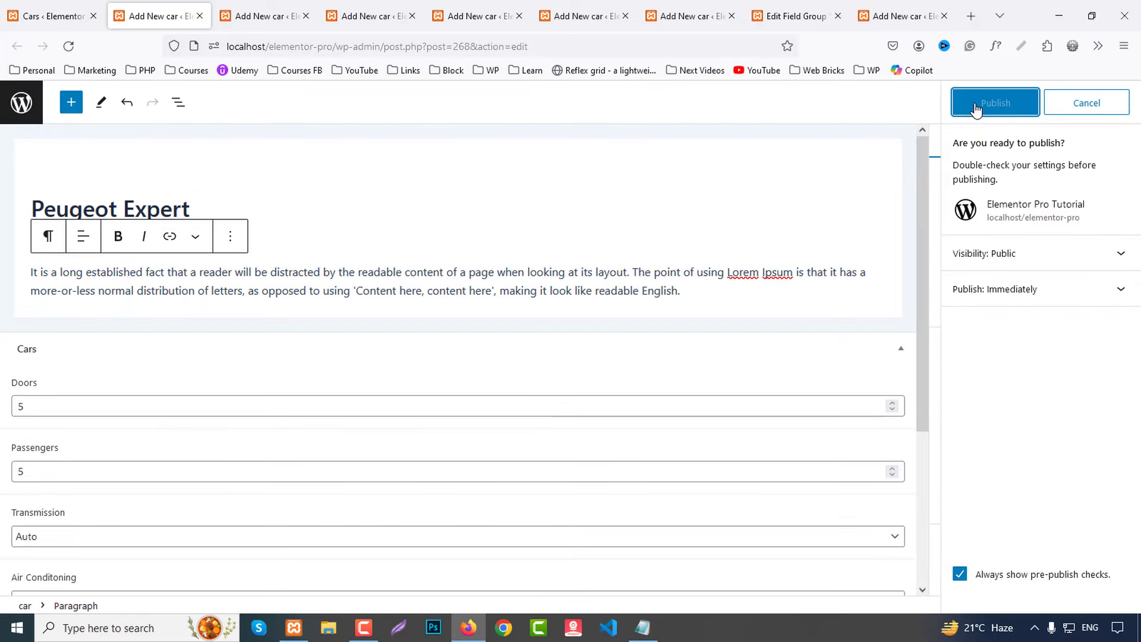
pyautogui.click(975, 109)
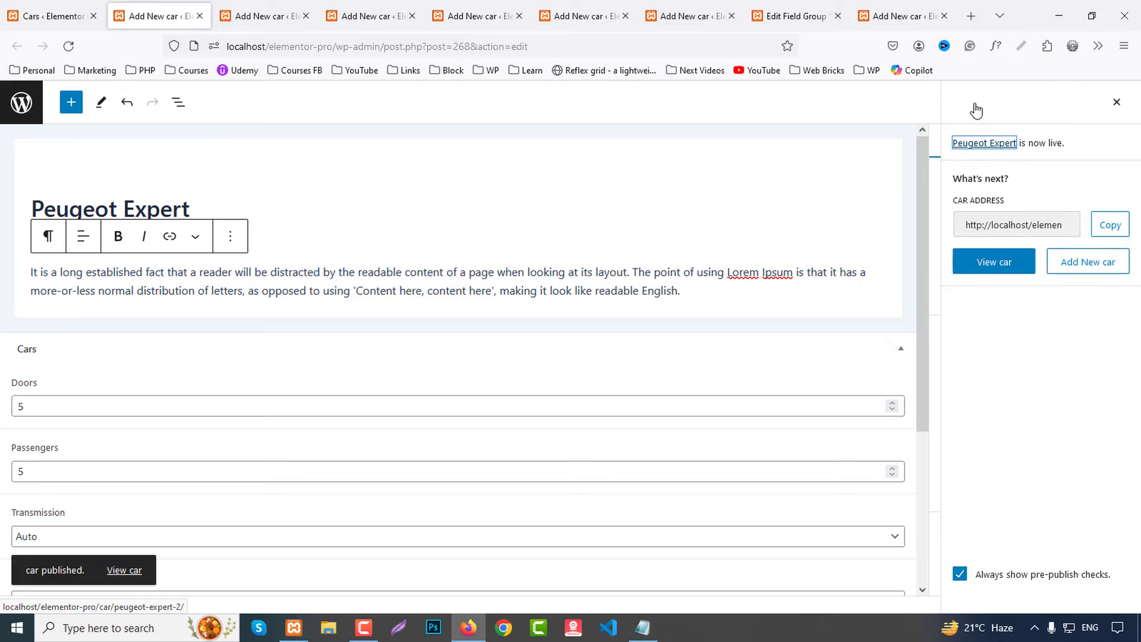
pyautogui.middleClick(167, 10)
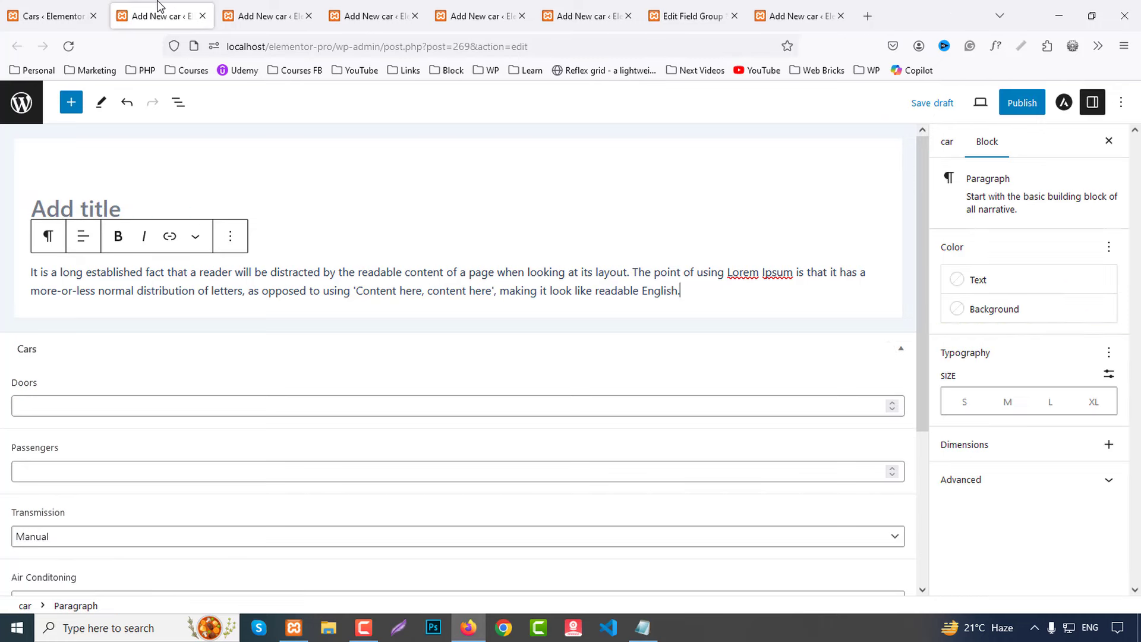
# Step: Copy Hyundai i30 from the sss.txt notes into the title of the next new car post
pyautogui.click(642, 627)
pyautogui.scroll(-1, 439, 350)
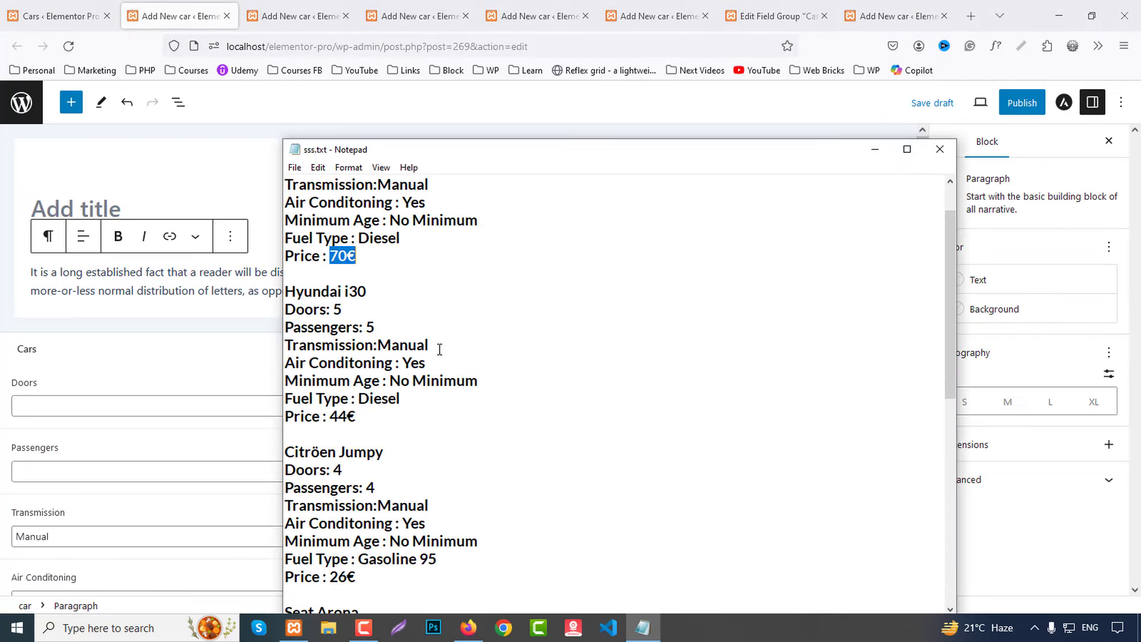
pyautogui.moveTo(288, 292); pyautogui.dragTo(399, 290)
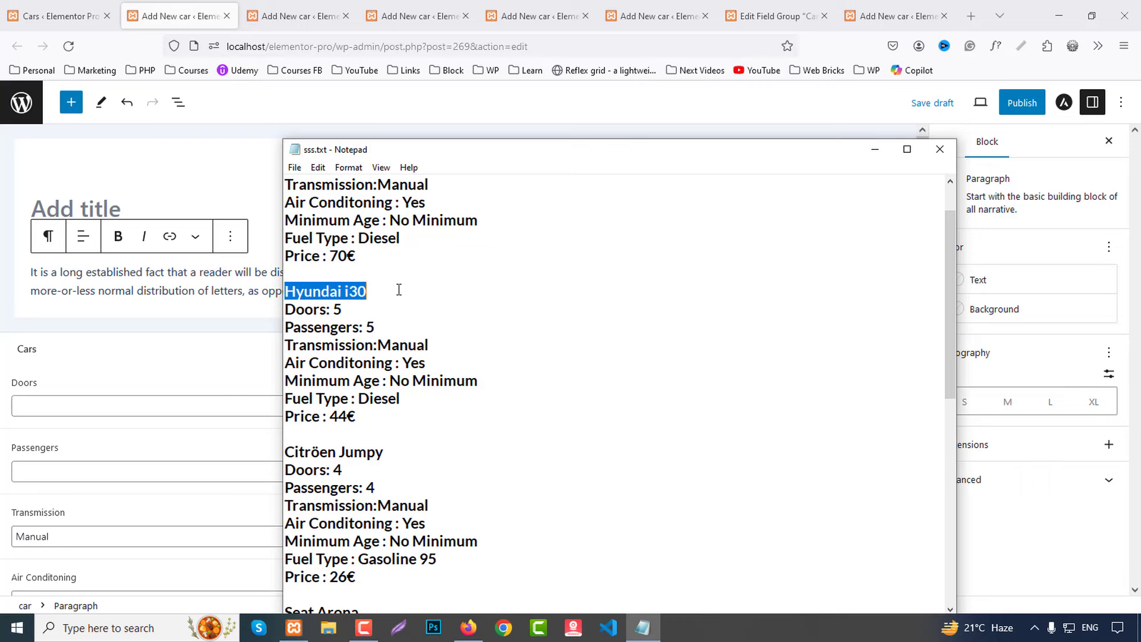
pyautogui.hotkey('ctrl', 'c')
pyautogui.click(138, 194)
pyautogui.click(134, 212)
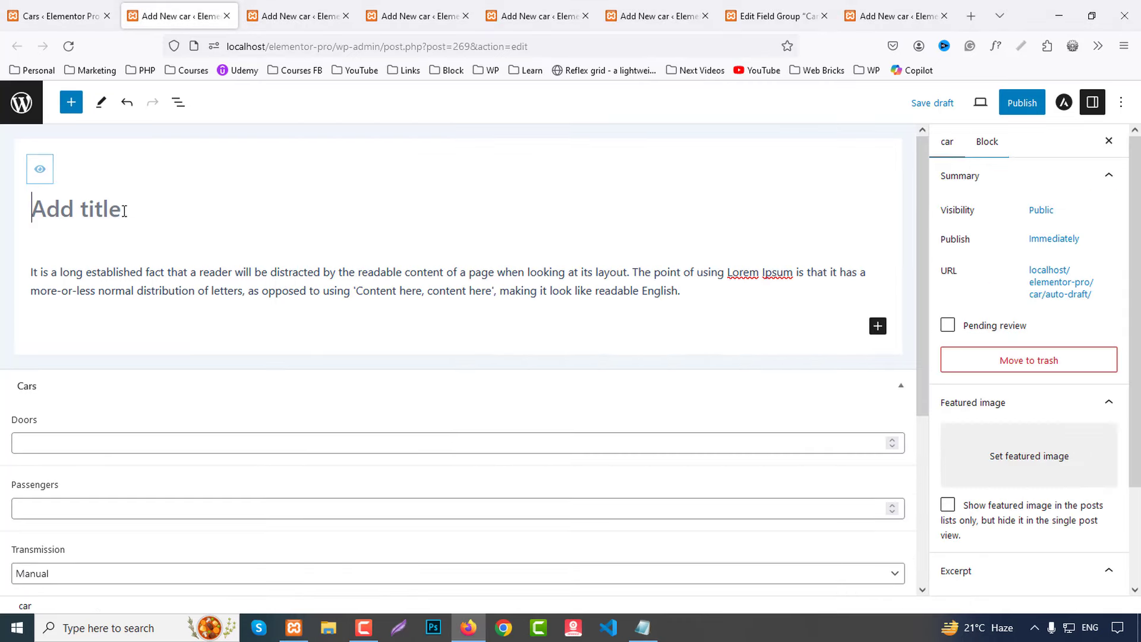
pyautogui.hotkey('ctrl', 'v')
# Step: Copy the Hyundai i30's 44€ price from the sss.txt notes into the Fuel Type field
pyautogui.scroll(-1, 217, 387)
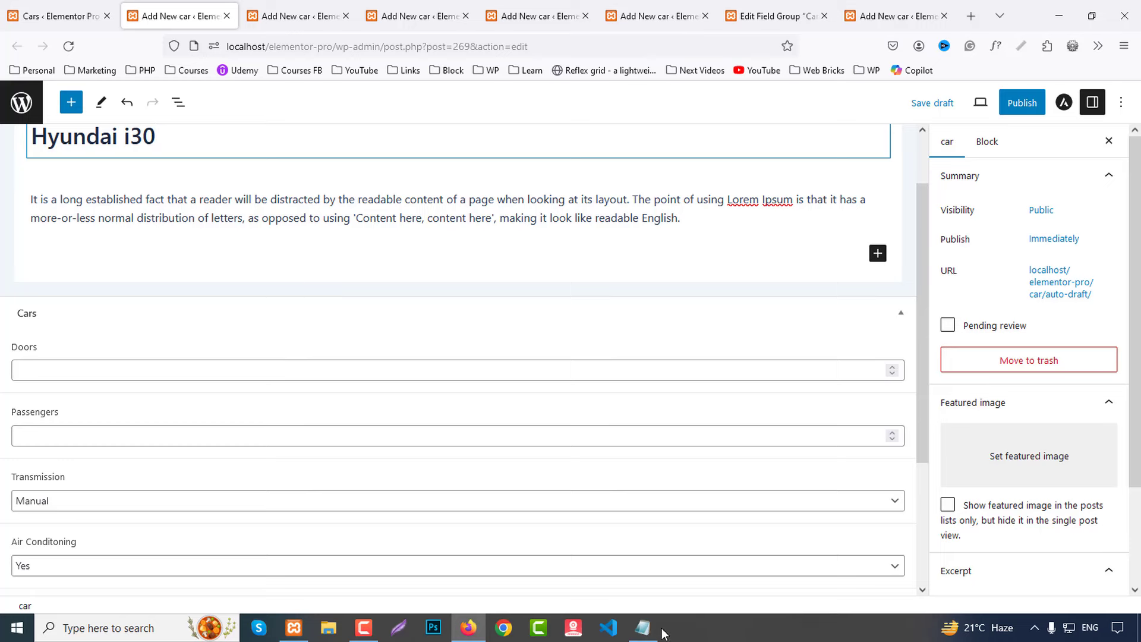
pyautogui.click(658, 631)
pyautogui.scroll(-1, 387, 366)
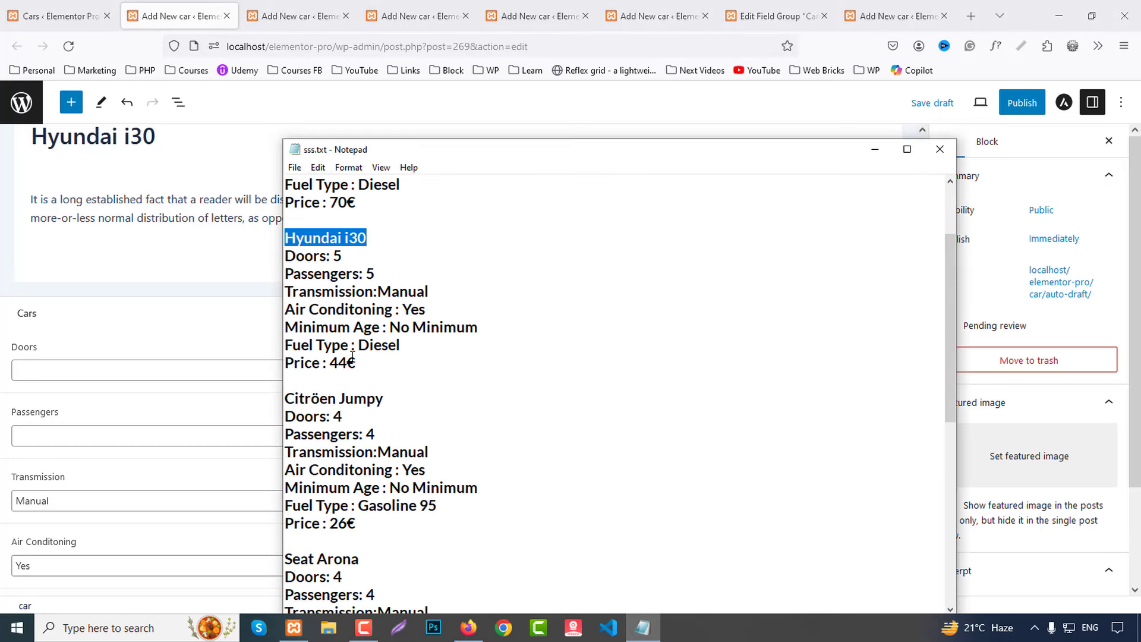
pyautogui.moveTo(331, 362); pyautogui.dragTo(386, 362)
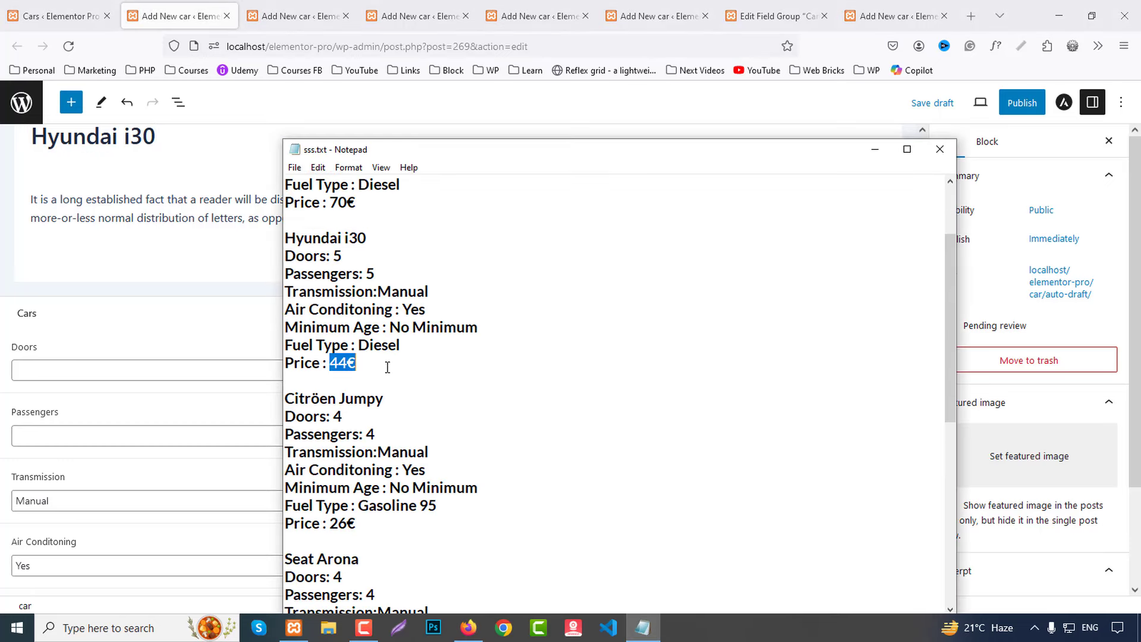
pyautogui.click(210, 5)
pyautogui.scroll(-2, 77, 469)
pyautogui.click(46, 548)
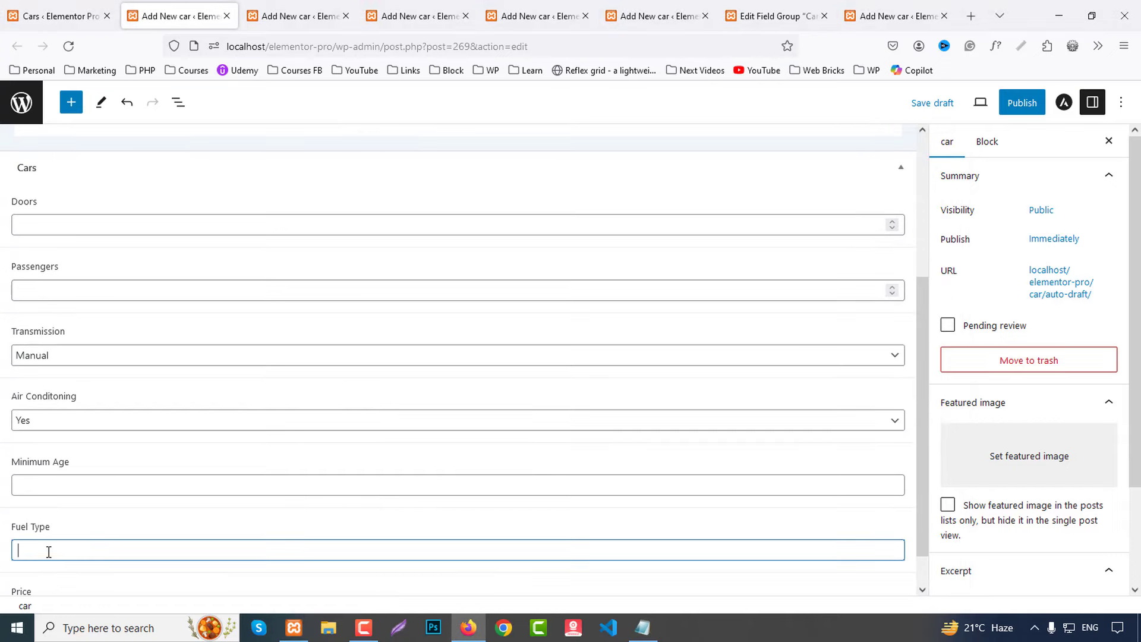
pyautogui.hotkey('ctrl', 'v')
# Step: Copy No Minimum from the Hyundai i30 notes in sss.txt into the Minimum Age field
pyautogui.click(84, 486)
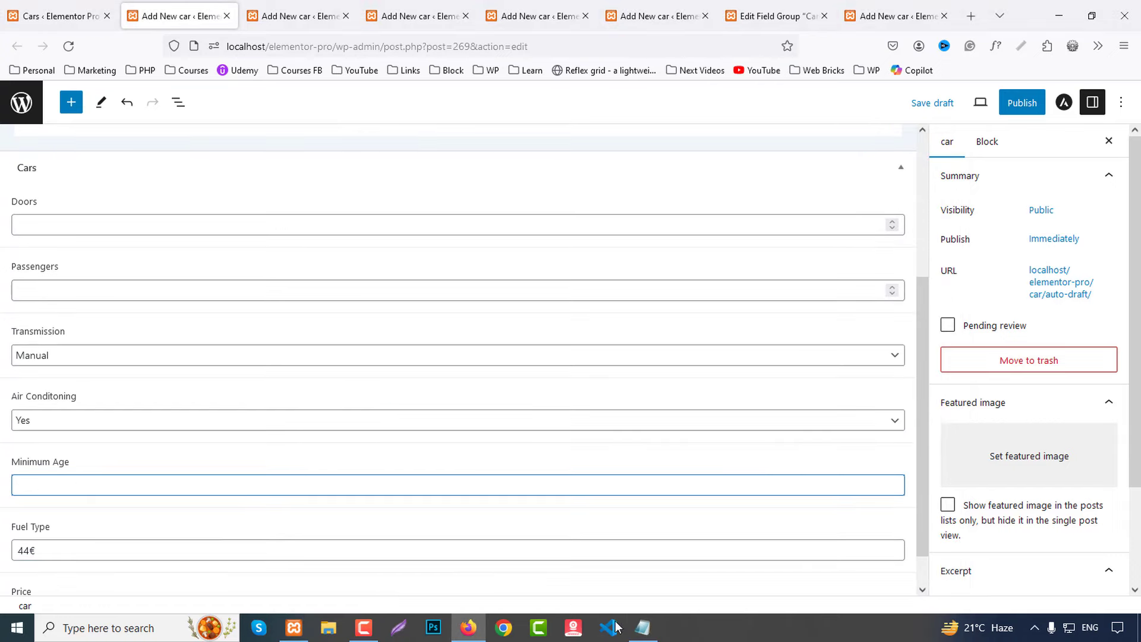
pyautogui.click(642, 628)
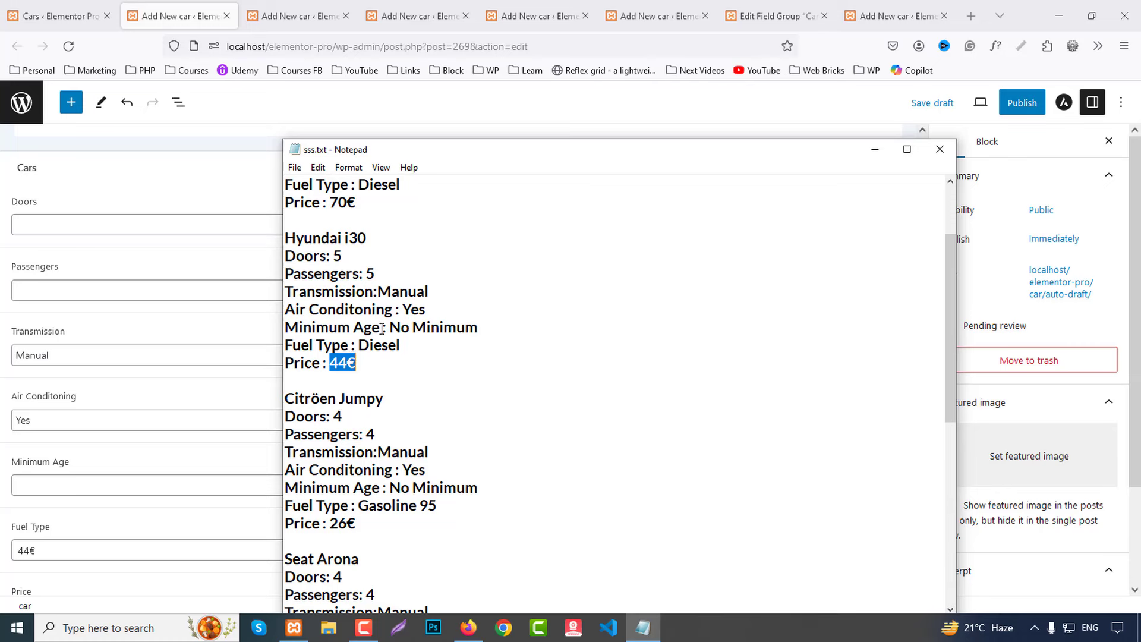
pyautogui.moveTo(392, 327); pyautogui.dragTo(533, 331)
pyautogui.hotkey('ctrl', 'c')
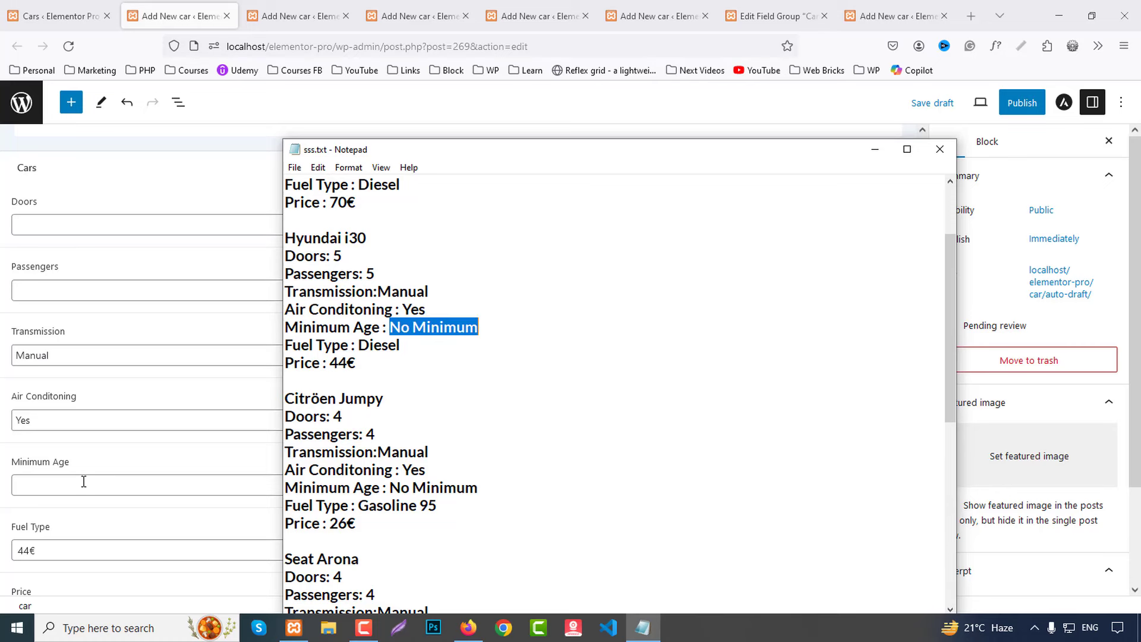
pyautogui.click(84, 483)
pyautogui.hotkey('ctrl', 'v')
# Step: Move the 44€ value out of Fuel Type into the Price field
pyautogui.scroll(-1, 122, 508)
pyautogui.moveTo(65, 509); pyautogui.dragTo(12, 520)
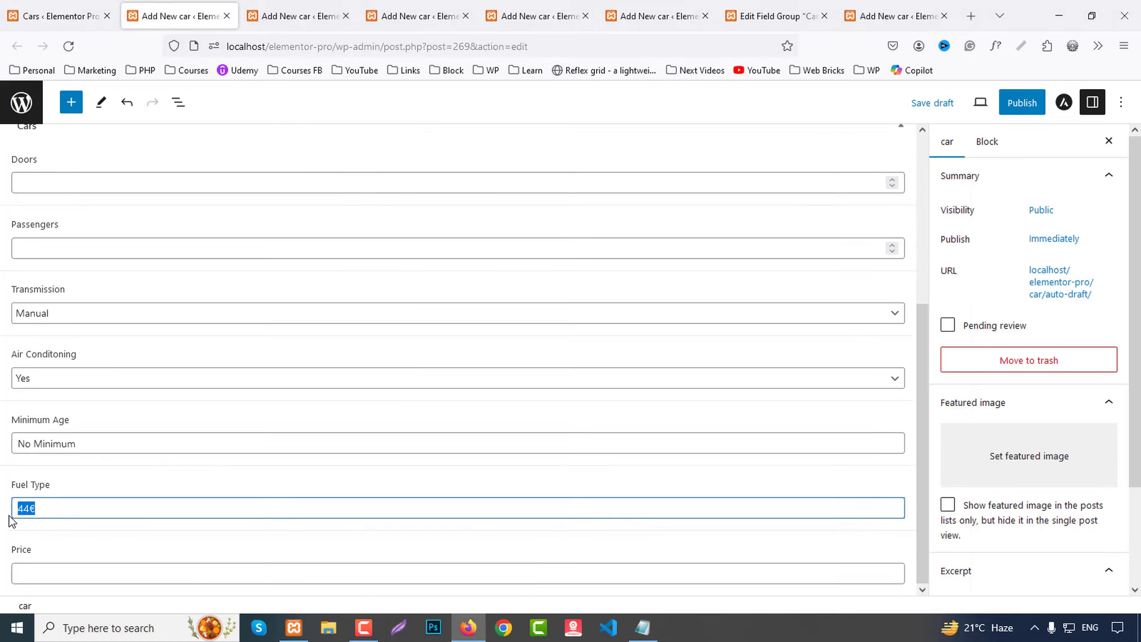
pyautogui.hotkey('ctrl', 'x')
pyautogui.click(67, 568)
pyautogui.hotkey('ctrl', 'v')
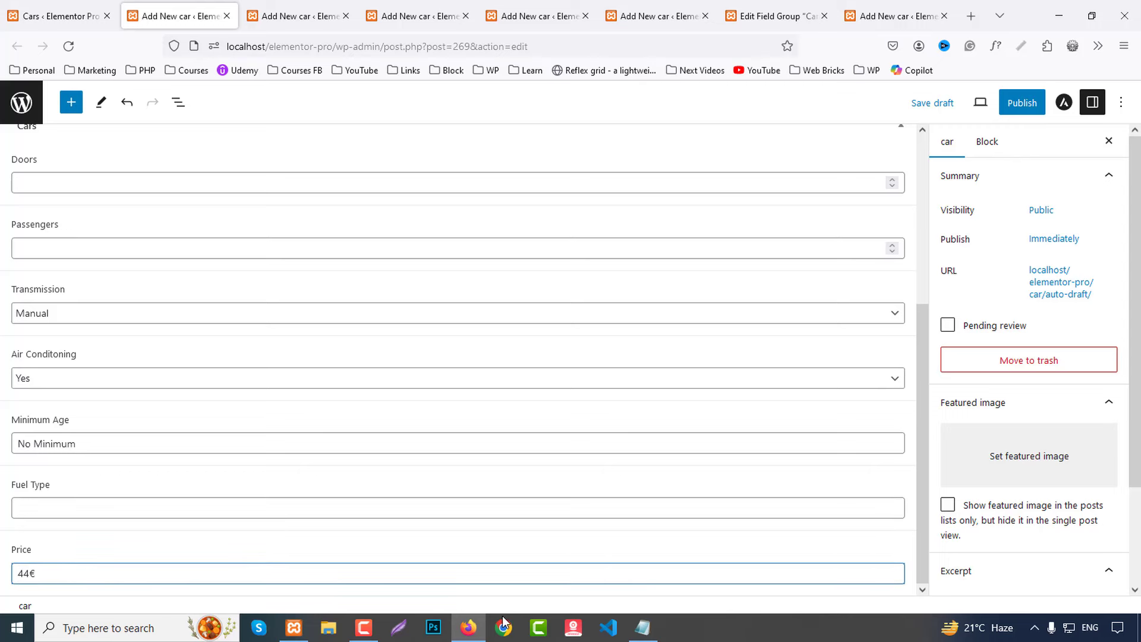
# Step: Copy Diesel from the Hyundai i30 notes in sss.txt into the Fuel Type field
pyautogui.click(642, 627)
pyautogui.doubleClick(393, 348)
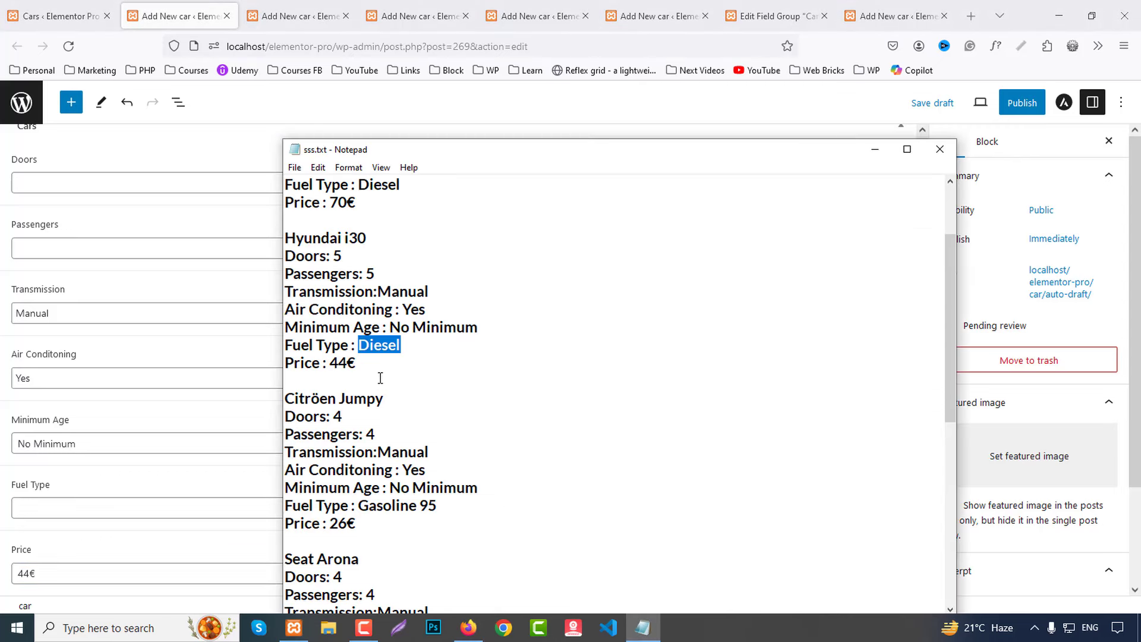
pyautogui.hotkey('ctrl', 'c')
pyautogui.click(68, 504)
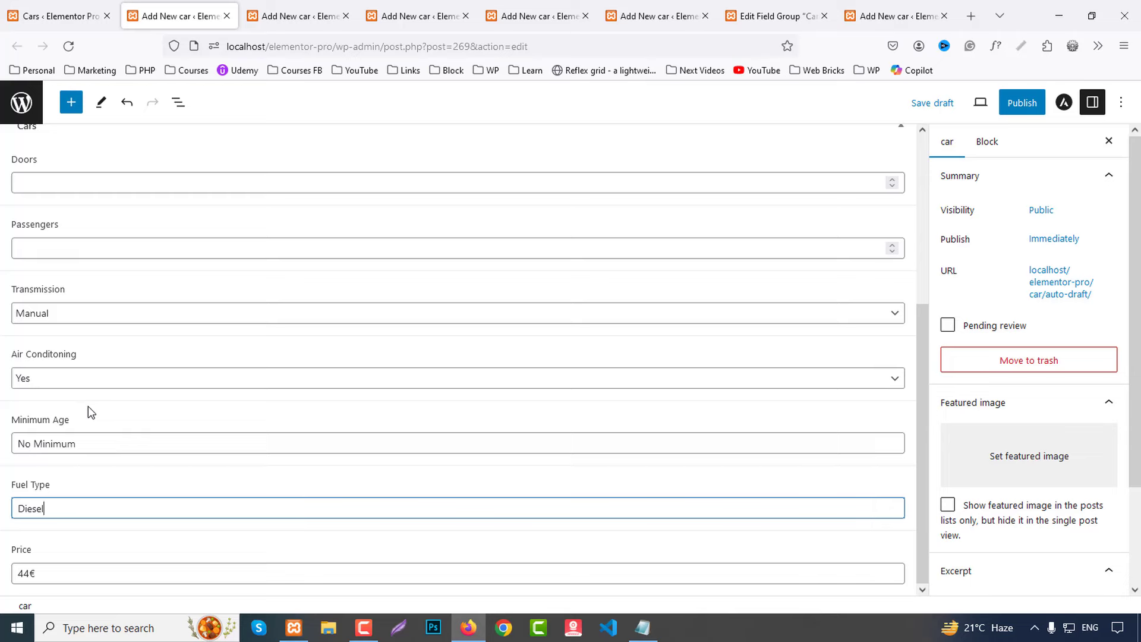
# Step: Set both Passengers and Doors to 4 for the Hyundai i30
pyautogui.scroll(1, 88, 405)
pyautogui.click(40, 321)
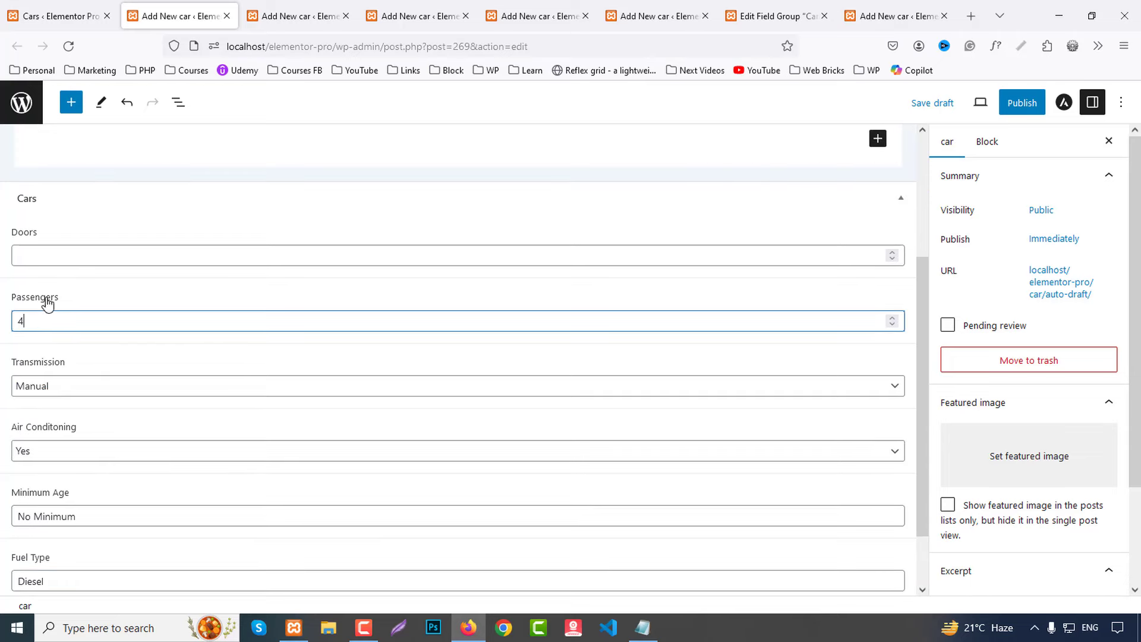
pyautogui.click(48, 253)
pyautogui.write('4')
pyautogui.scroll(3, 619, 457)
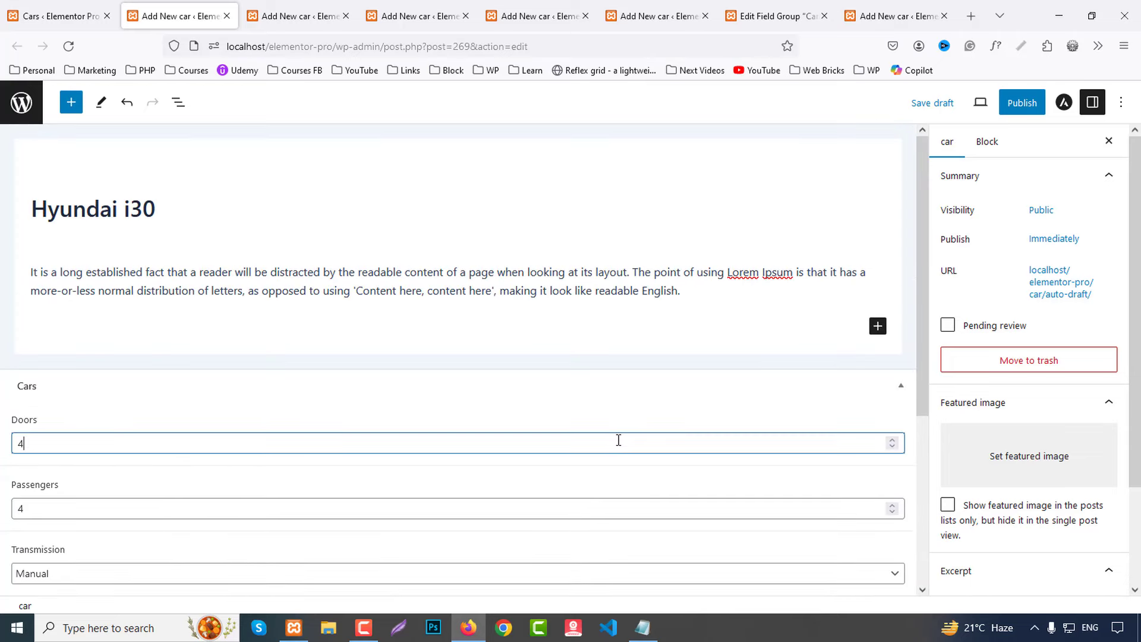
# Step: Set the rose-gold car picture from the media library as the Hyundai i30's featured image
pyautogui.scroll(-2, 1046, 345)
pyautogui.click(1048, 334)
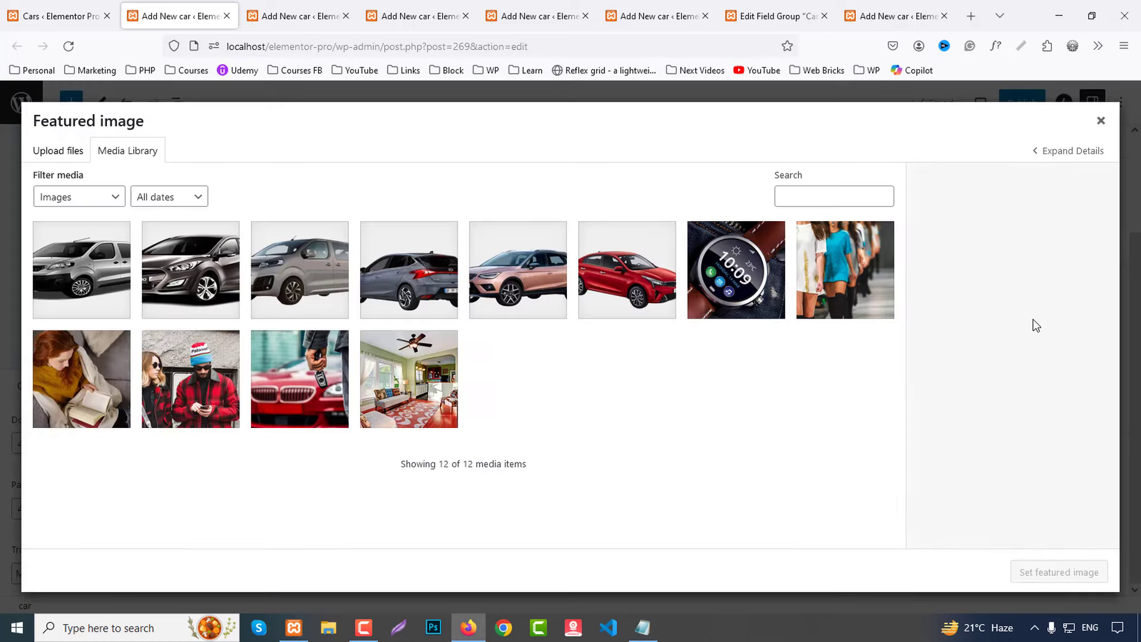
pyautogui.click(538, 276)
pyautogui.click(1063, 577)
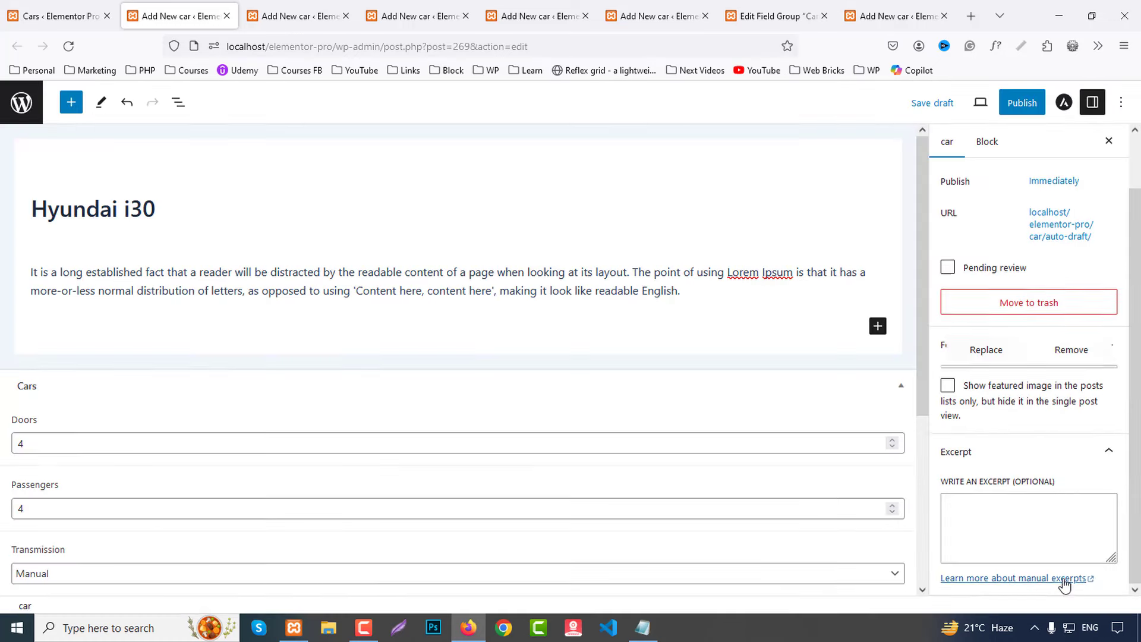
# Step: Publish the Hyundai i30 car post and close its browser tab
pyautogui.scroll(3, 1064, 582)
pyautogui.click(1005, 106)
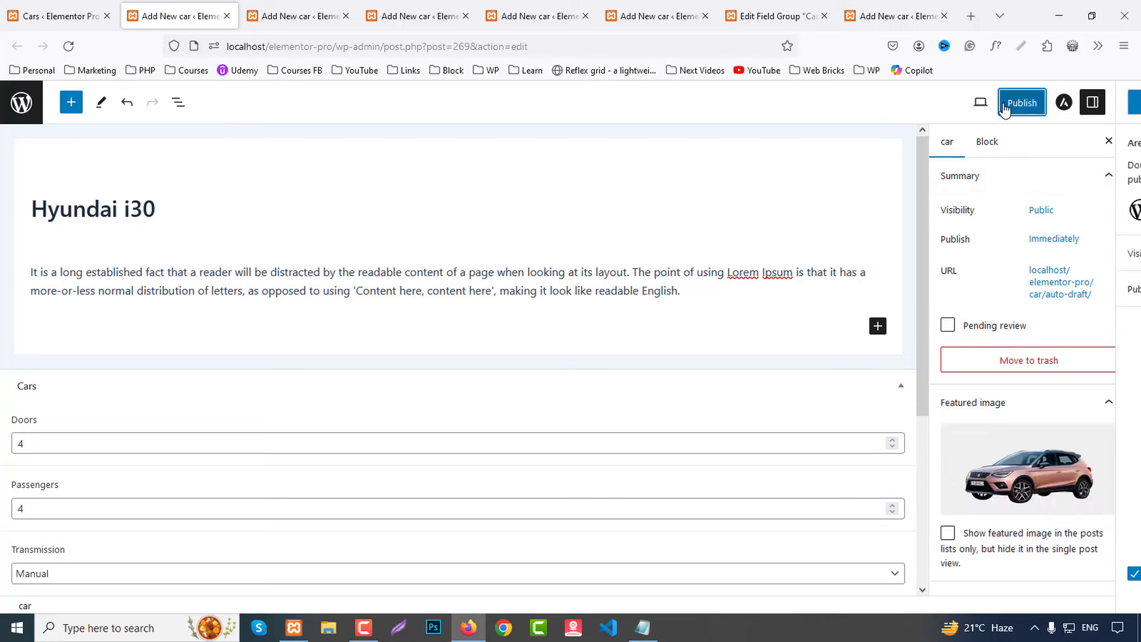
pyautogui.click(990, 106)
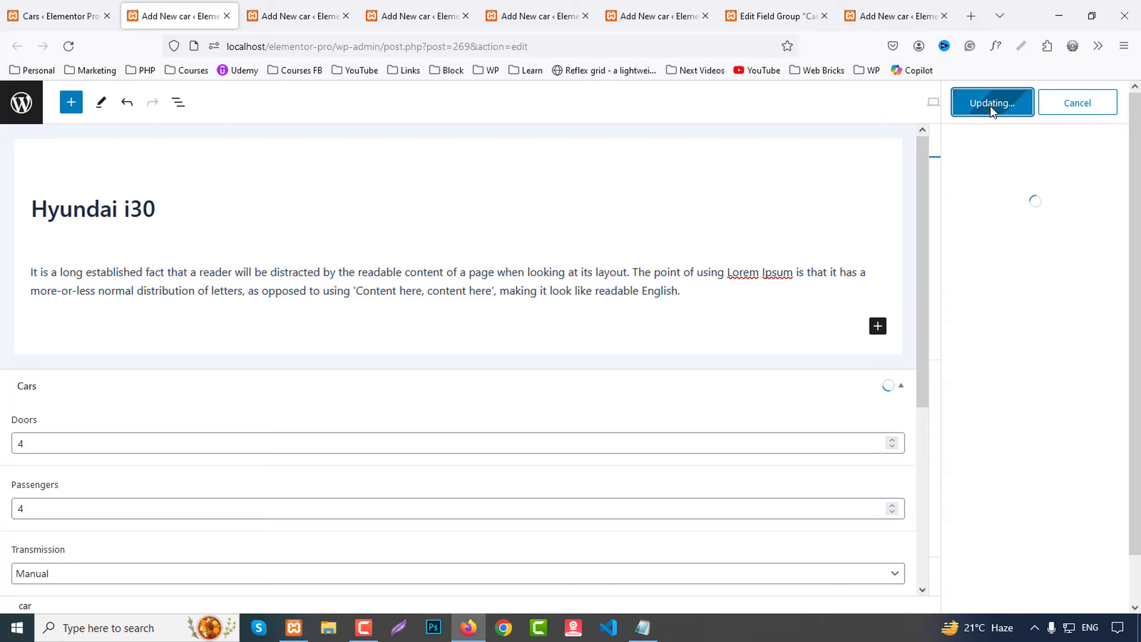
pyautogui.middleClick(181, 11)
# Step: Copy Citröen Jumpy from the sss.txt notes into the title of the next new car post
pyautogui.click(643, 627)
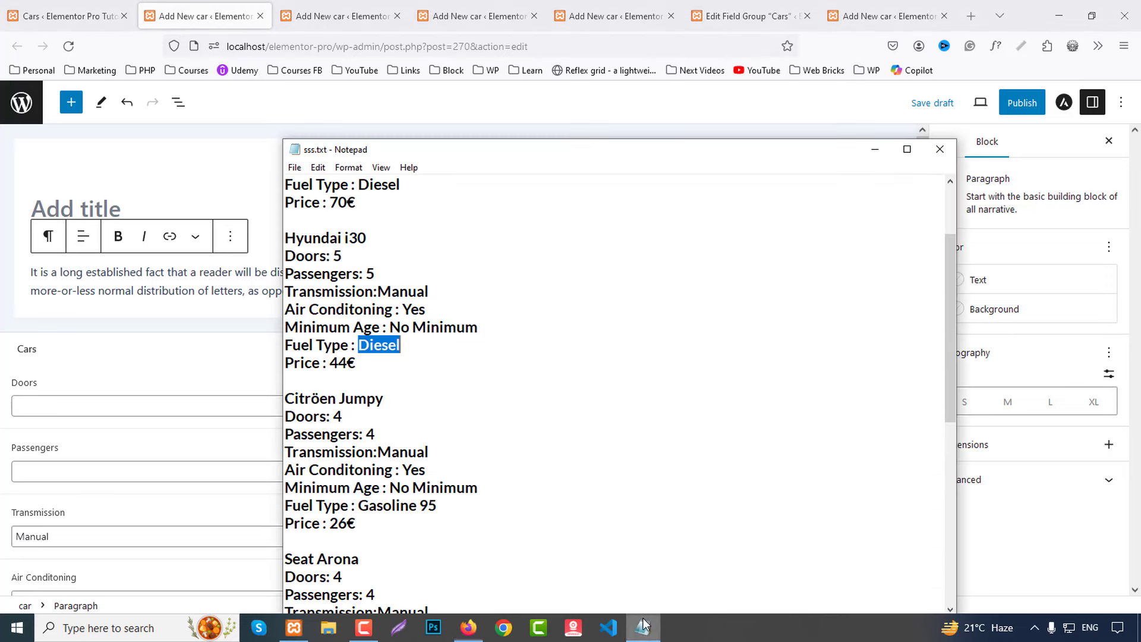
pyautogui.scroll(-2, 466, 410)
pyautogui.moveTo(293, 291); pyautogui.dragTo(410, 293)
pyautogui.click(190, 6)
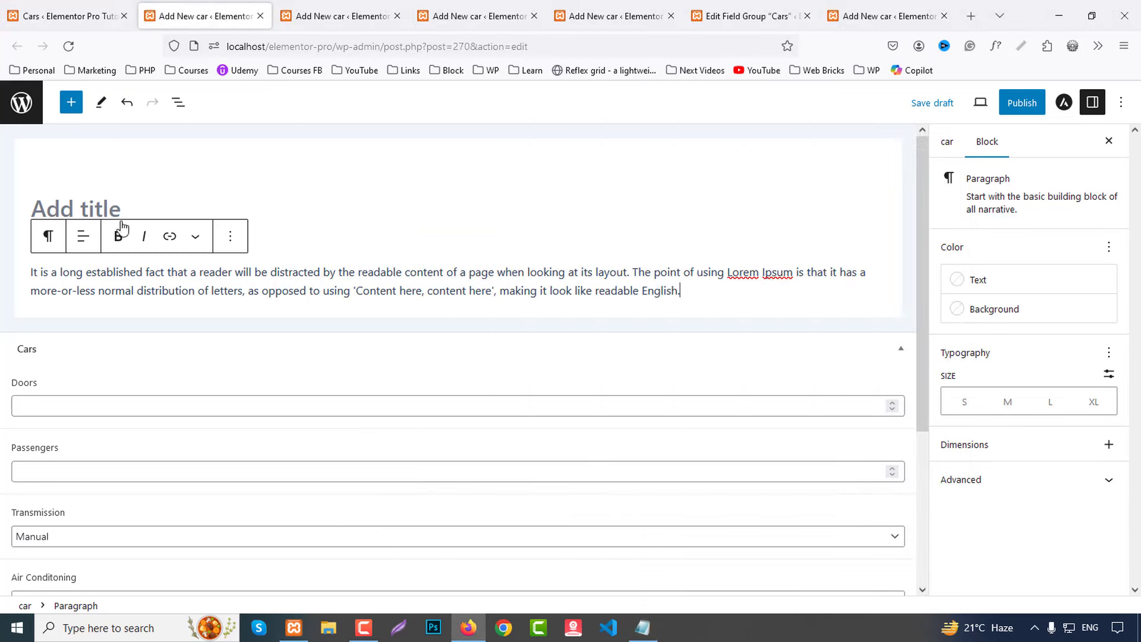
pyautogui.click(117, 208)
pyautogui.hotkey('ctrl', 'v')
# Step: Set both Doors and Passengers to 4 for the Citröen Jumpy
pyautogui.scroll(-1, 73, 412)
pyautogui.click(64, 375)
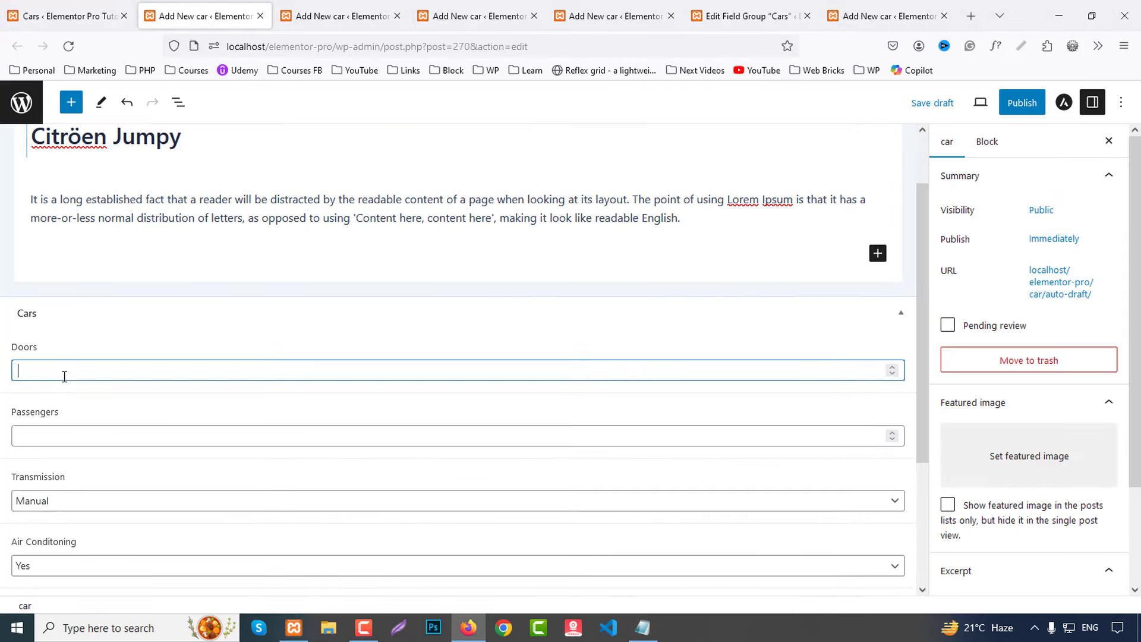
pyautogui.click(69, 430)
pyautogui.write('4')
pyautogui.scroll(-2, 173, 476)
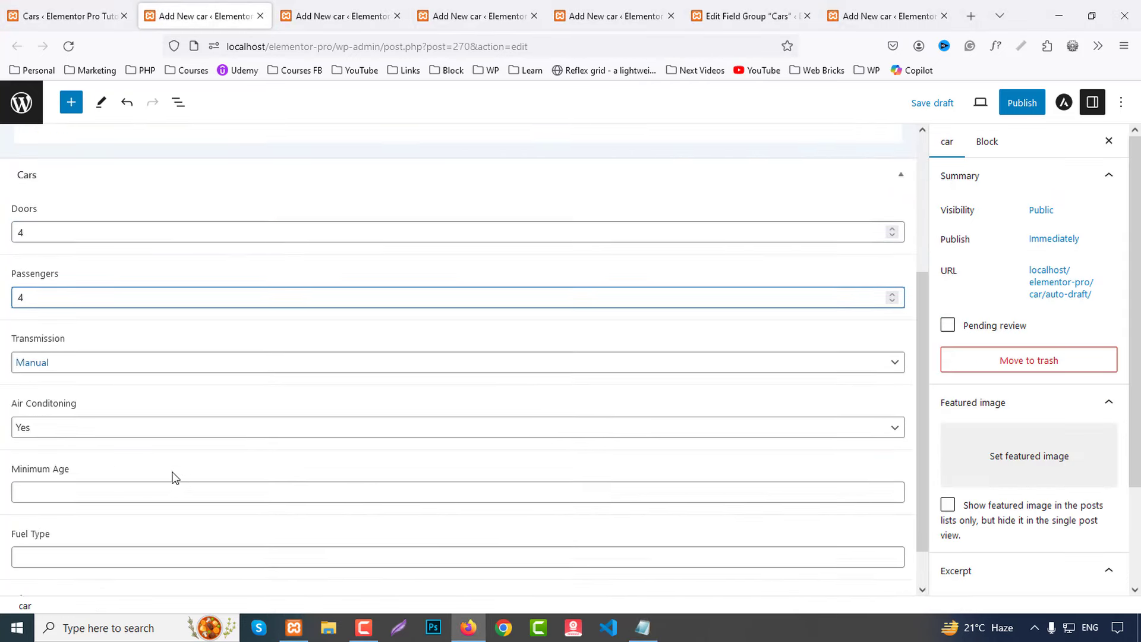
# Step: Set the Citröen Jumpy's Transmission to Auto and its Minimum Age to 20
pyautogui.click(54, 357)
pyautogui.click(41, 401)
pyautogui.scroll(-1, 71, 422)
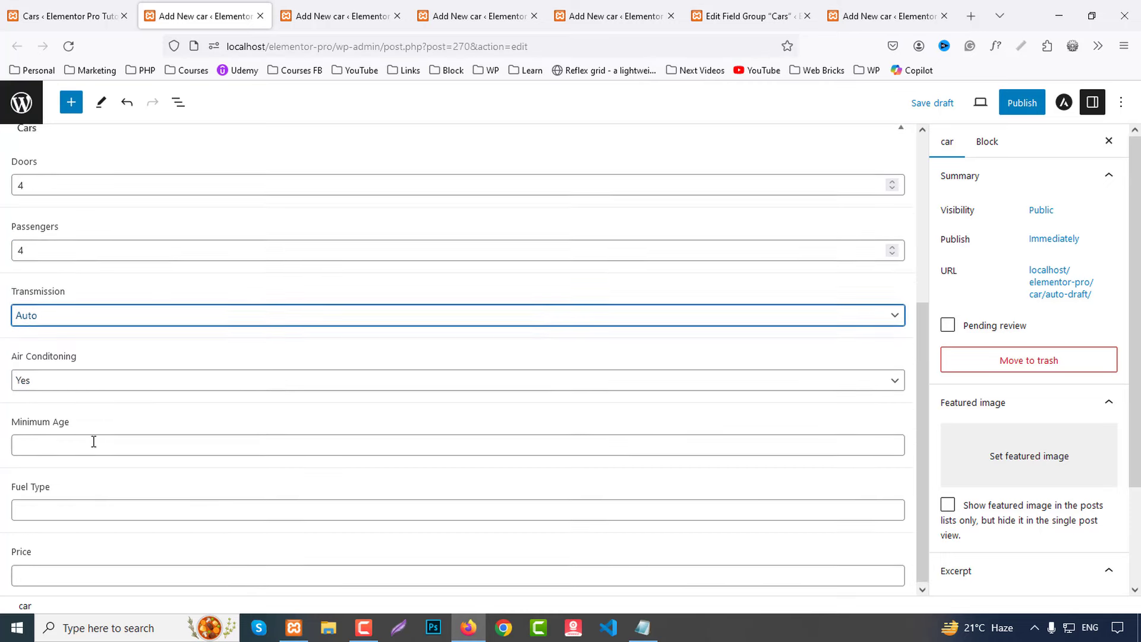
pyautogui.click(58, 448)
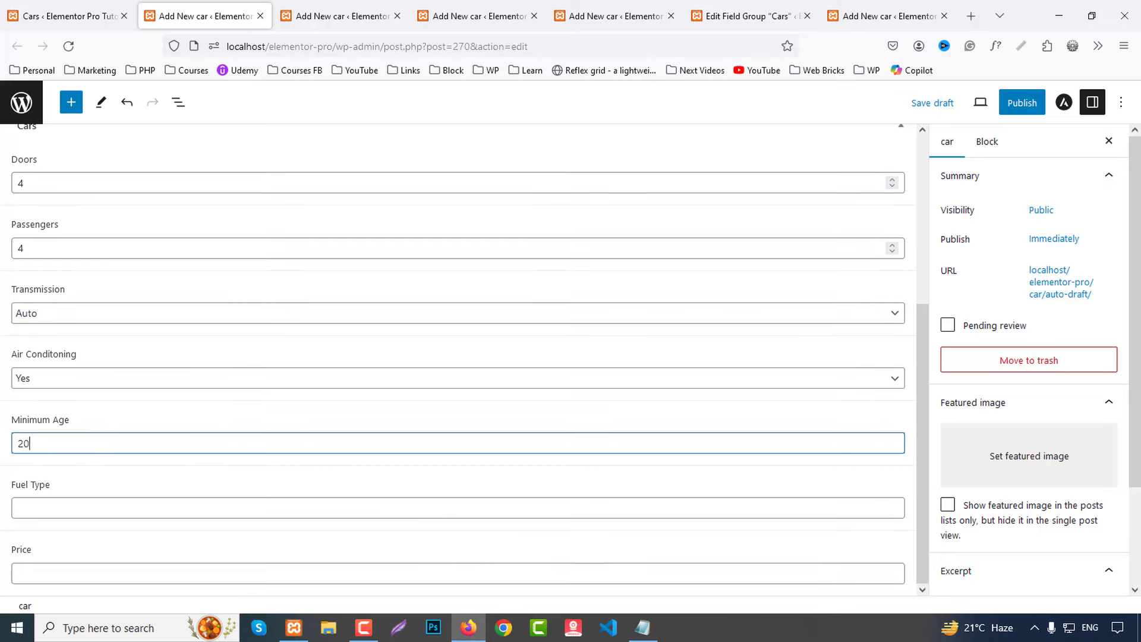
# Step: Copy Gasoline 95 from the Citröen Jumpy notes in sss.txt into the Fuel Type field
pyautogui.click(69, 504)
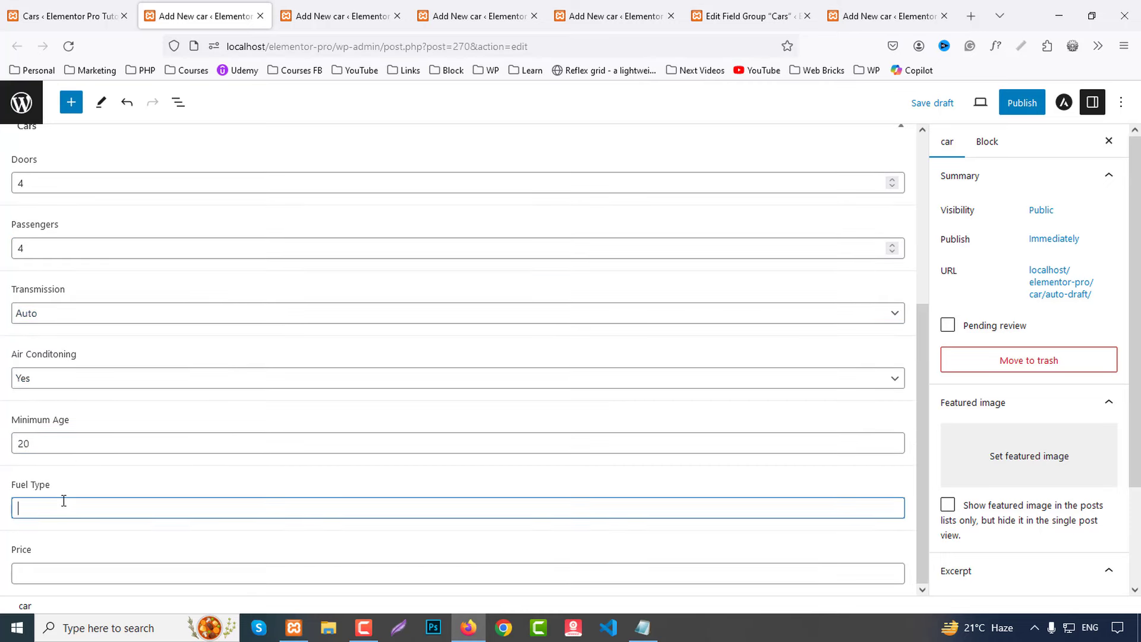
pyautogui.click(642, 627)
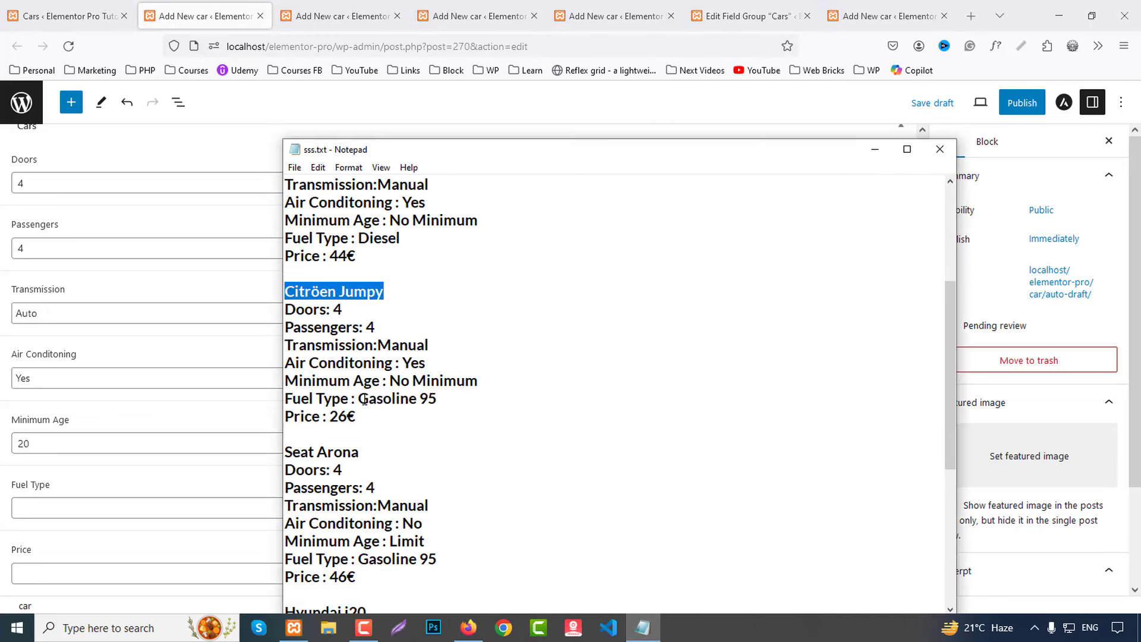
pyautogui.moveTo(363, 400); pyautogui.dragTo(475, 401)
pyautogui.click(69, 503)
pyautogui.hotkey('ctrl', 'v')
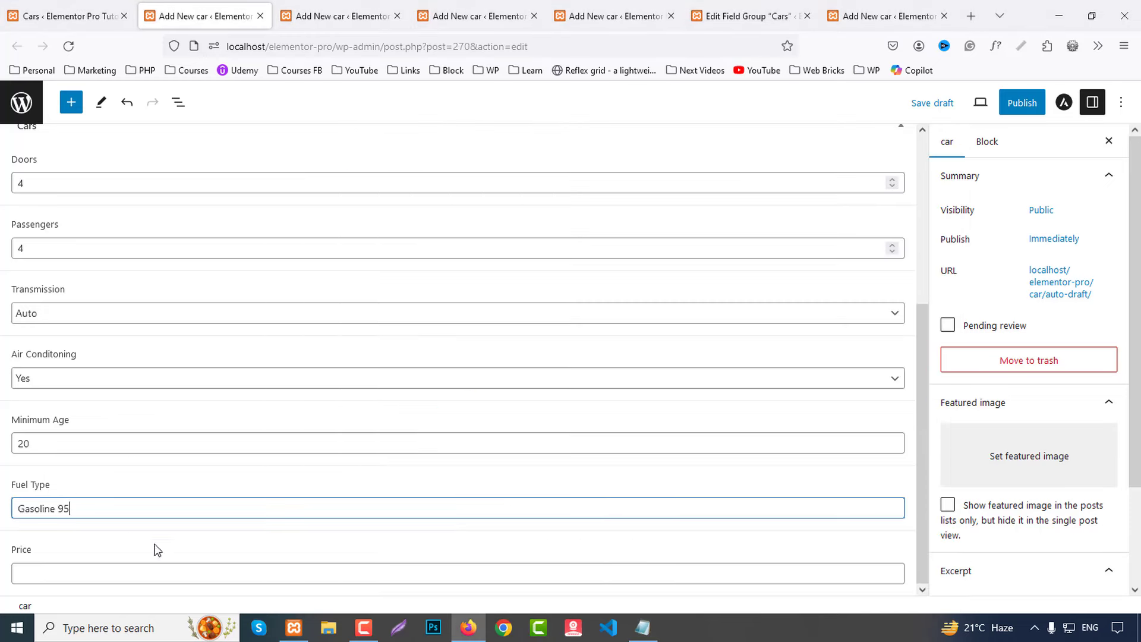
# Step: Copy the price 26€ from the Citröen Jumpy notes in sss.txt into the Price field
pyautogui.click(642, 627)
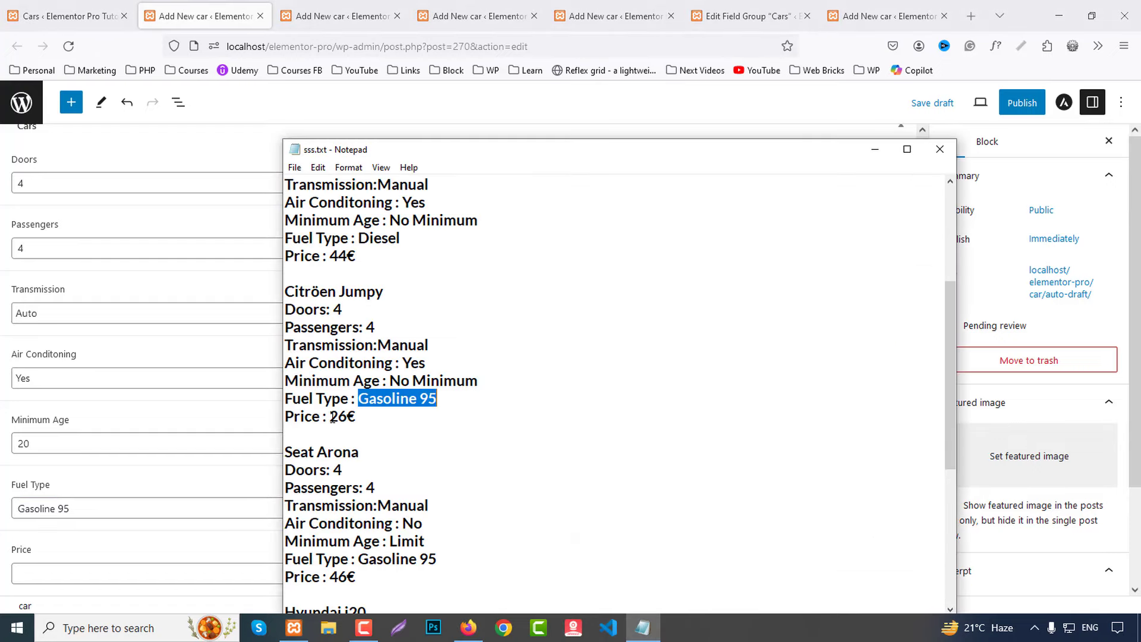
pyautogui.moveTo(332, 418); pyautogui.dragTo(380, 417)
pyautogui.click(69, 570)
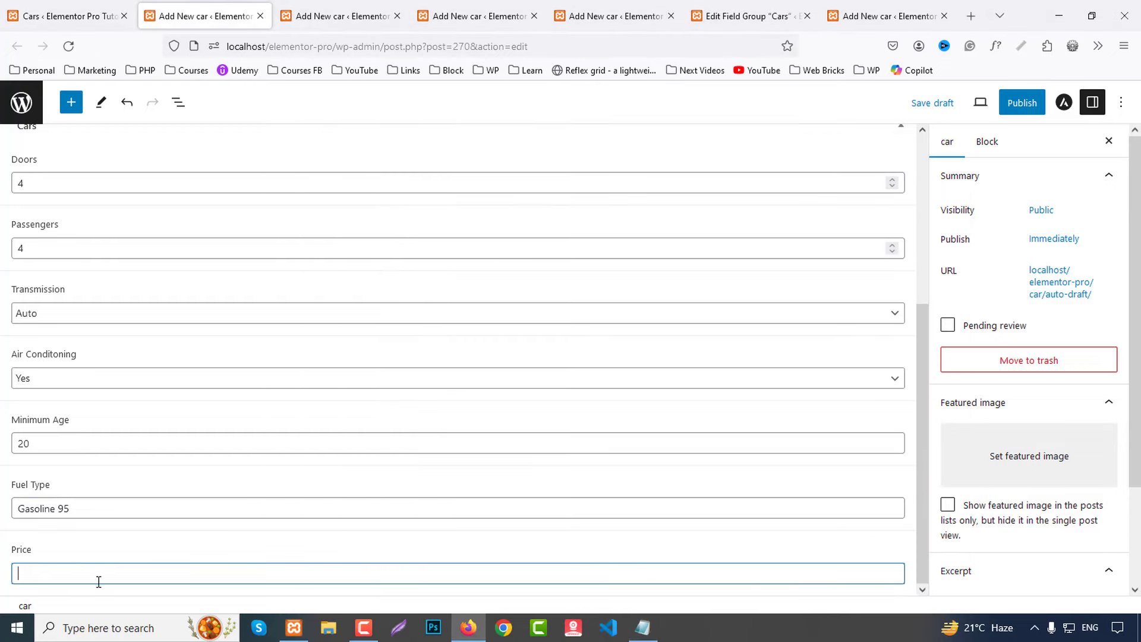
pyautogui.hotkey('ctrl', 'v')
# Step: Set the media library photo of the dark grey hatchback seen from behind as the Citröen Jumpy's featured image
pyautogui.click(1020, 445)
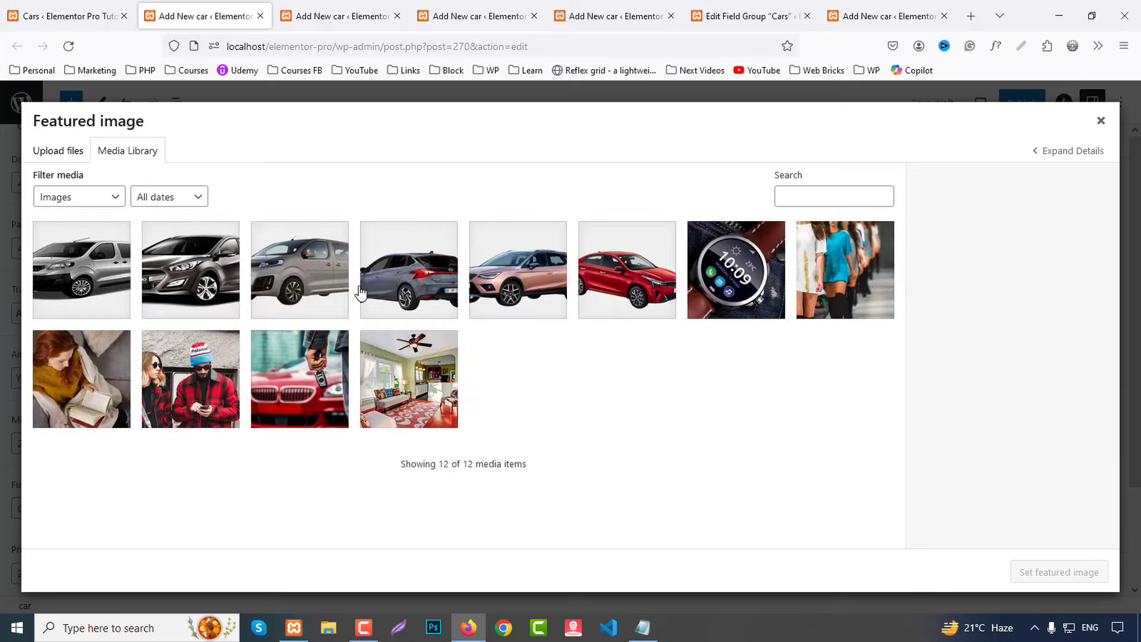
pyautogui.click(409, 270)
pyautogui.click(1040, 573)
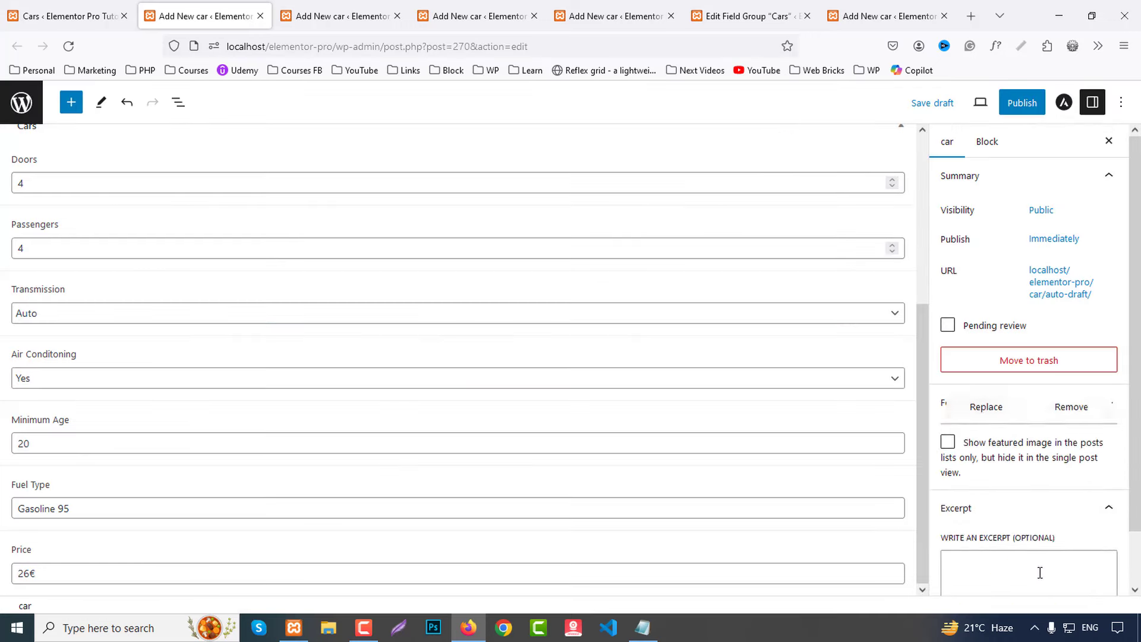
# Step: Publish the Citröen Jumpy car post and close its browser tab
pyautogui.click(1019, 105)
pyautogui.click(994, 104)
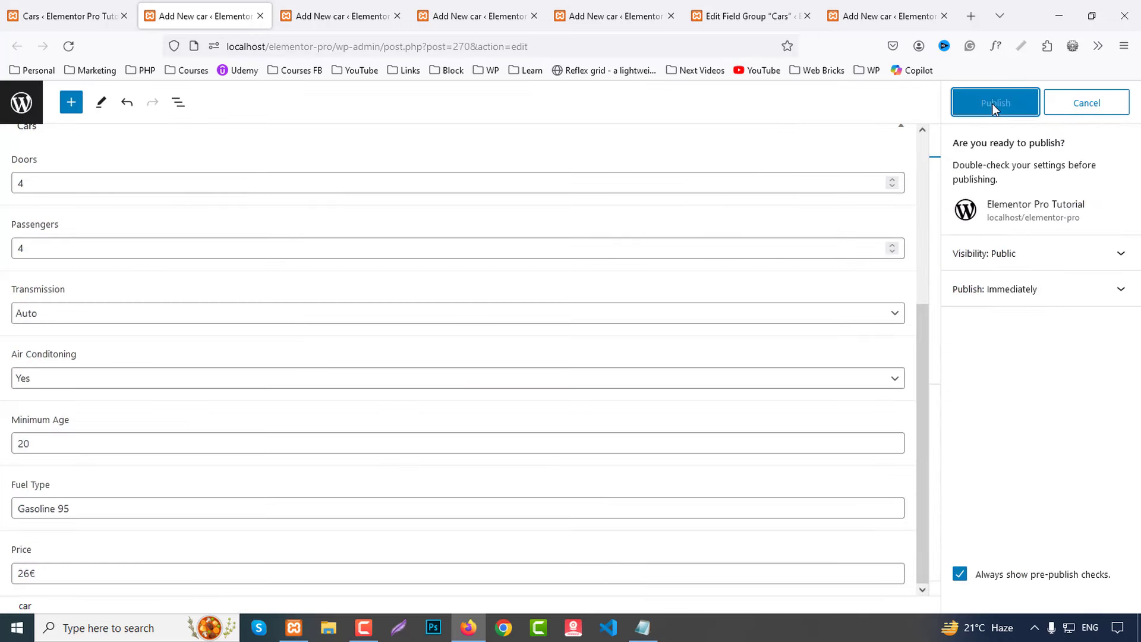
pyautogui.click(260, 16)
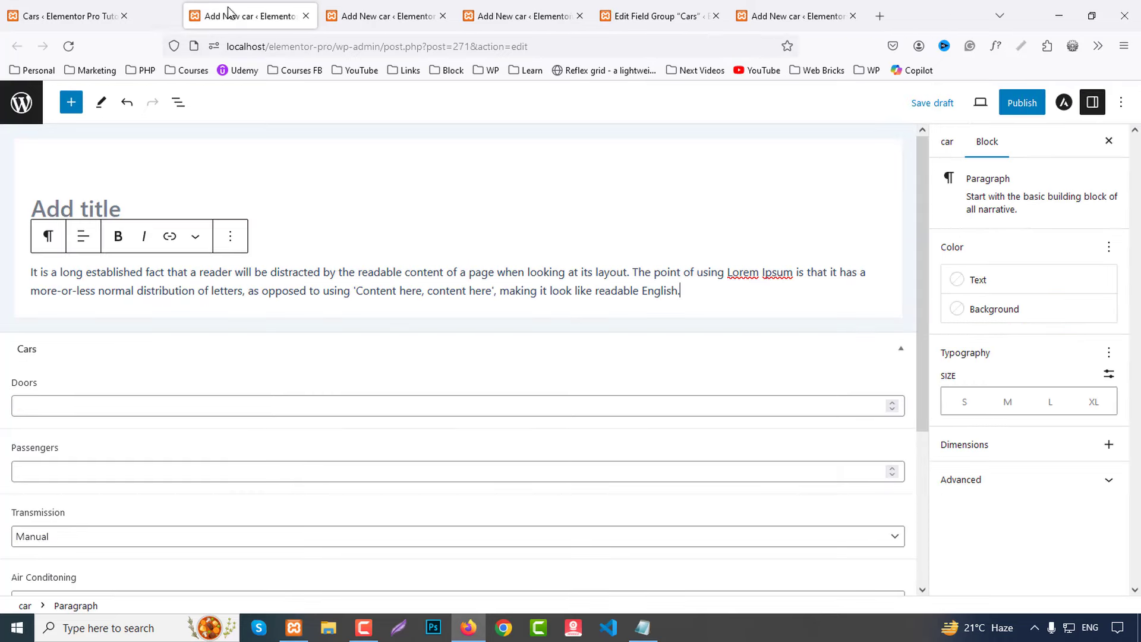
# Step: Copy Seat Arona from the sss.txt notes into the title of the next new car post
pyautogui.click(642, 628)
pyautogui.scroll(-3, 332, 249)
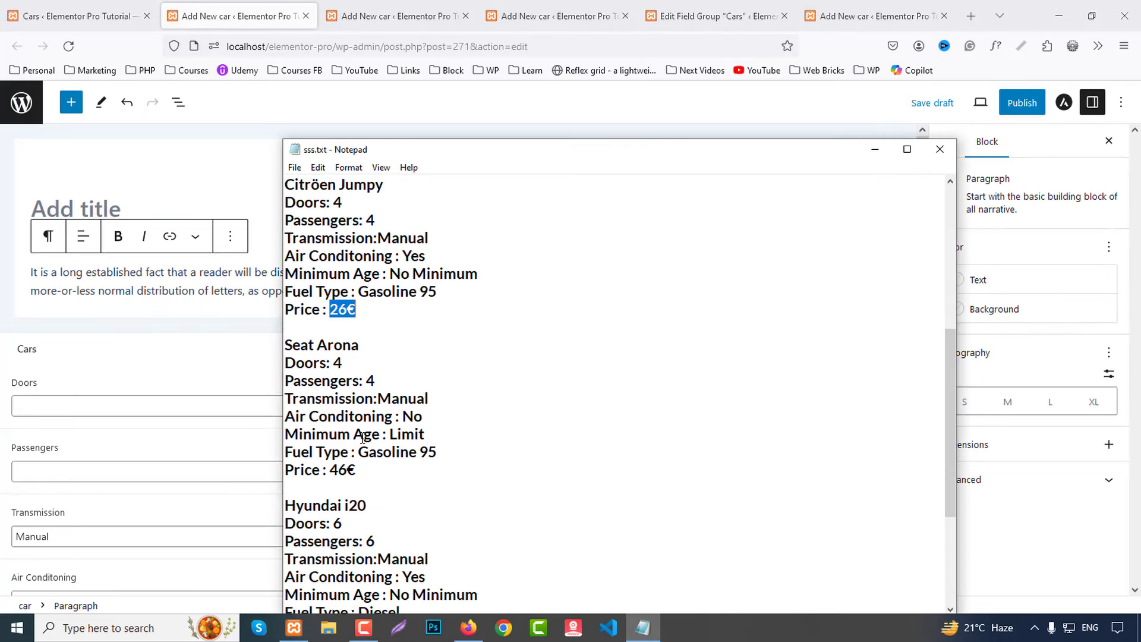
pyautogui.moveTo(365, 293); pyautogui.dragTo(285, 294)
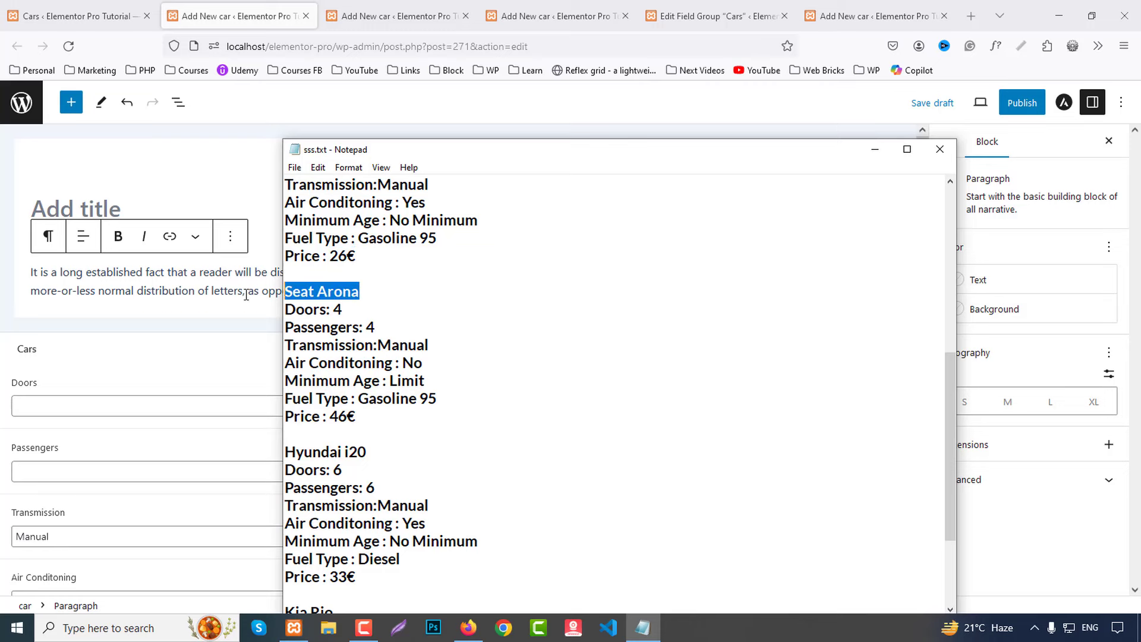
pyautogui.click(119, 211)
# Step: Set the Seat Arona's Doors to 5 and its Passengers to 6
pyautogui.scroll(-3, 126, 299)
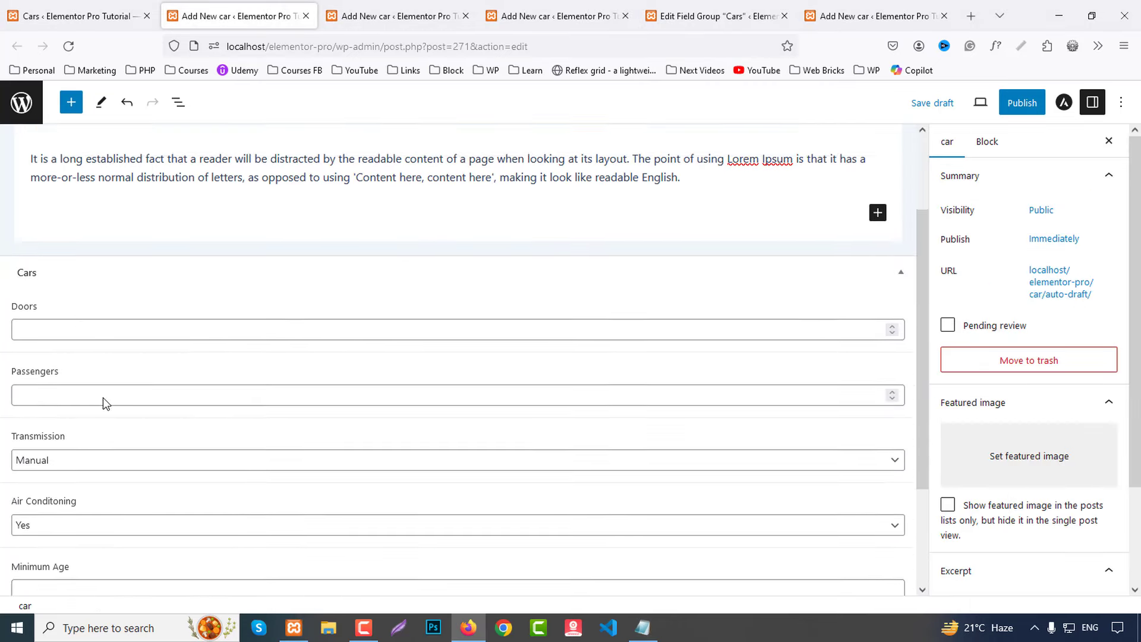
pyautogui.click(69, 302)
pyautogui.write('5')
pyautogui.click(73, 364)
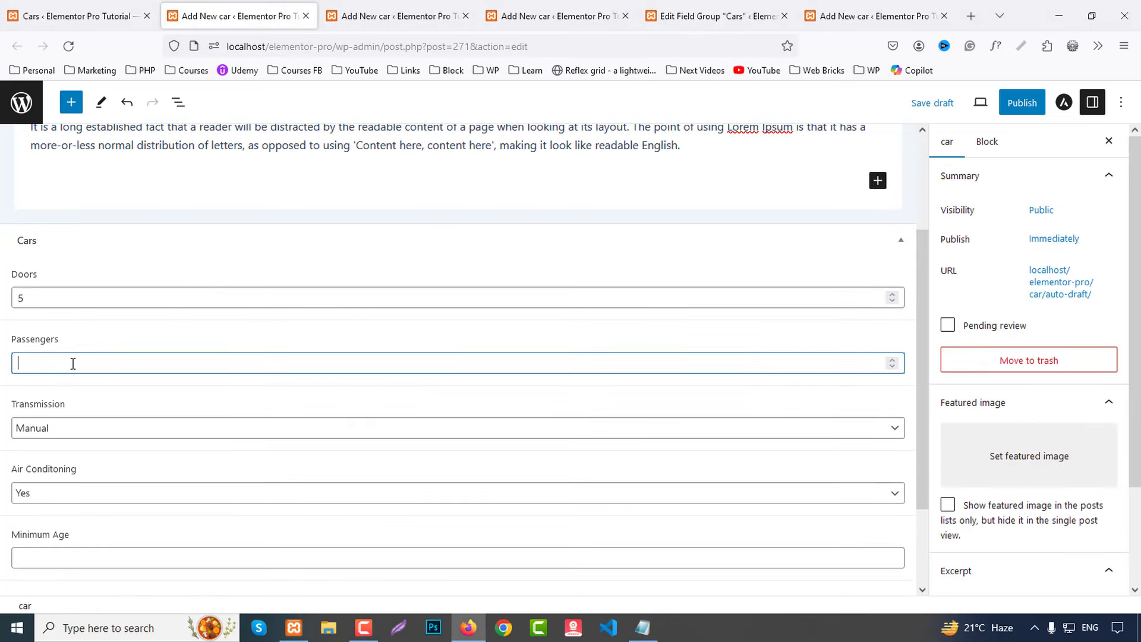
# Step: Set the Seat Arona's Minimum Age to 22 and enter Deisel as its Fuel Type
pyautogui.scroll(-2, 87, 446)
pyautogui.click(51, 446)
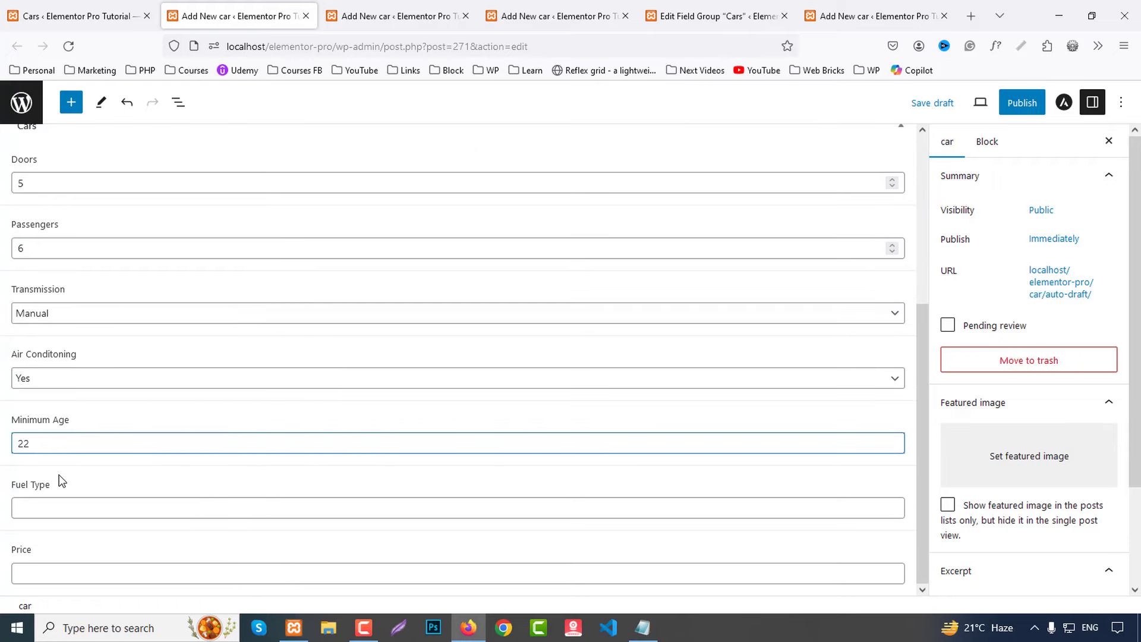
pyautogui.click(60, 503)
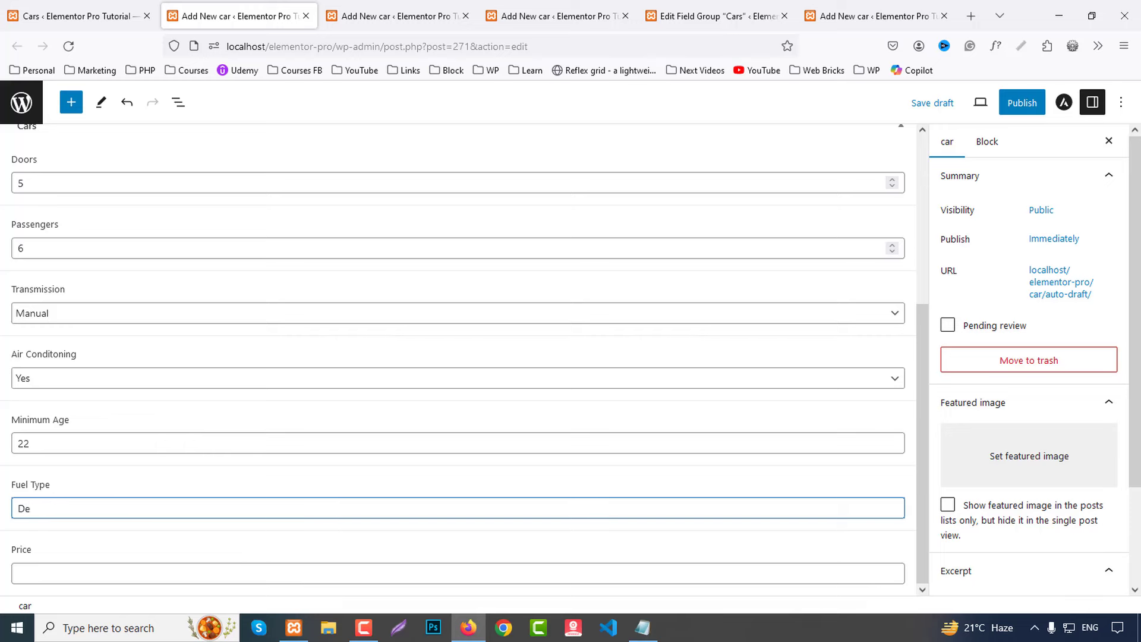
# Step: Copy the price 46€ from the Seat Arona notes in sss.txt into the Price field
pyautogui.click(642, 627)
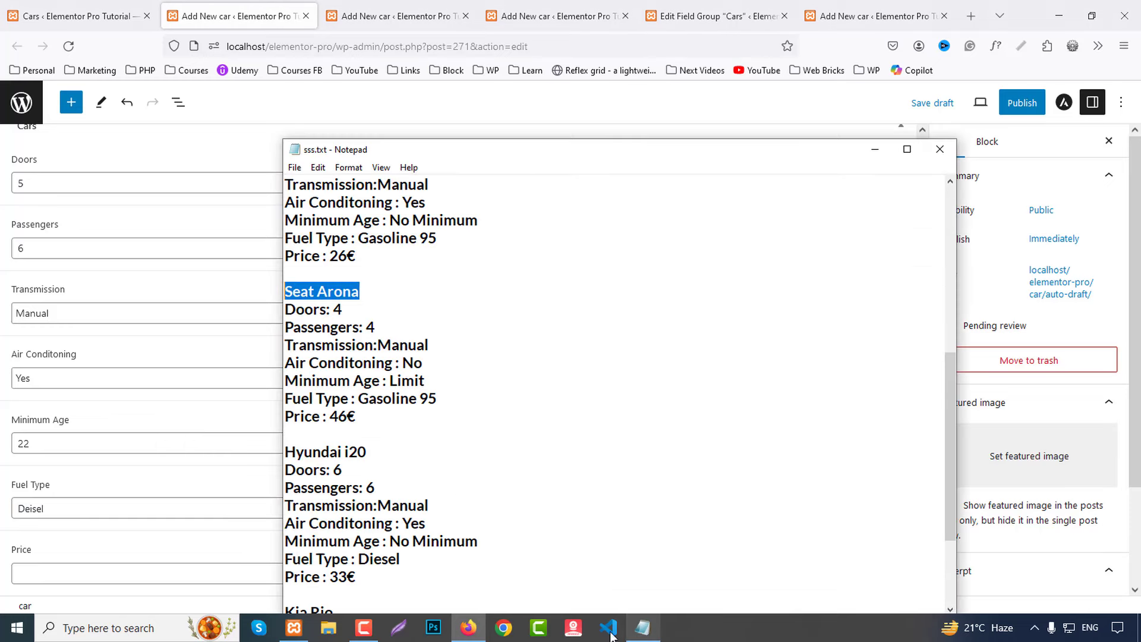
pyautogui.moveTo(329, 416); pyautogui.dragTo(393, 415)
pyautogui.hotkey('ctrl', 'c')
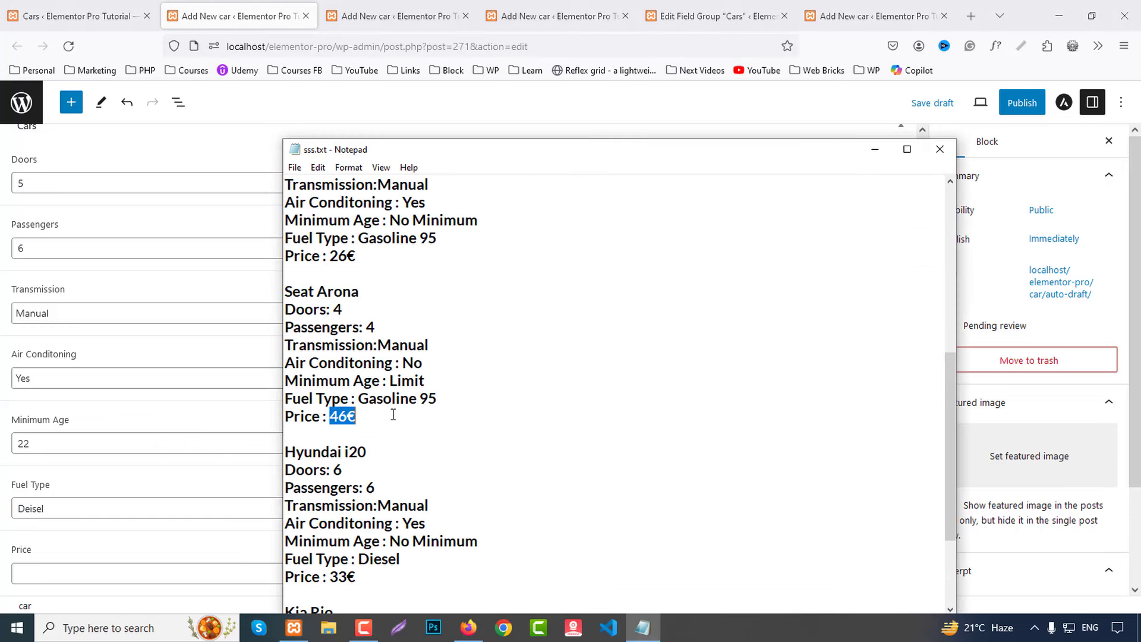
pyautogui.click(70, 575)
pyautogui.hotkey('ctrl', 'v')
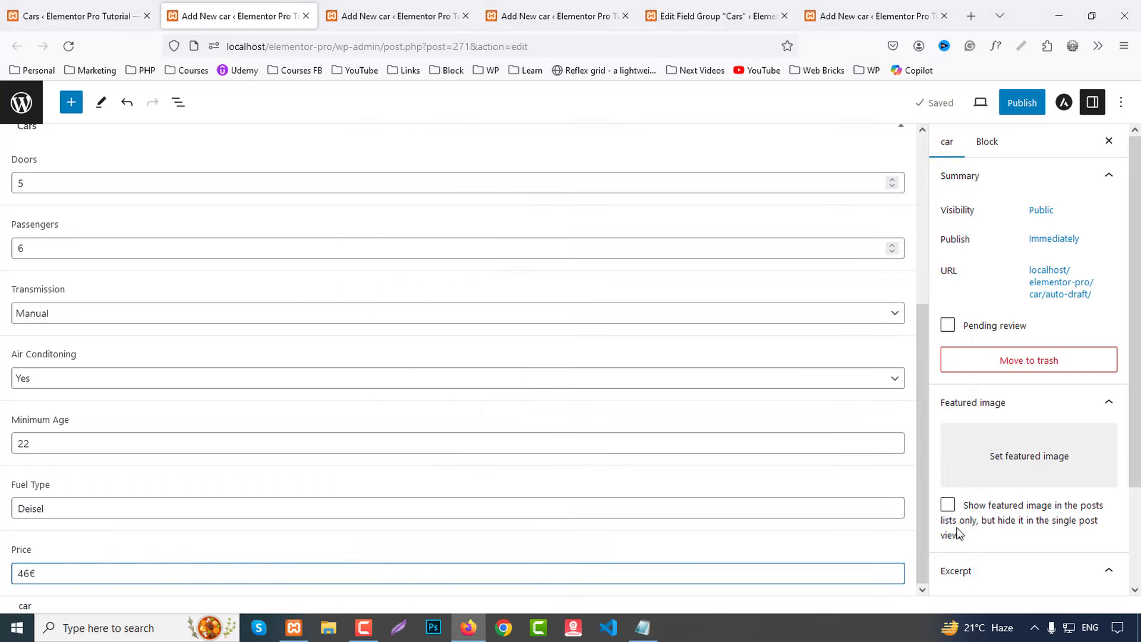
# Step: Set the grey van image Diseno-sin-titulo-17-1.png from the media library as the Seat Arona's featured image
pyautogui.click(1049, 459)
pyautogui.click(281, 302)
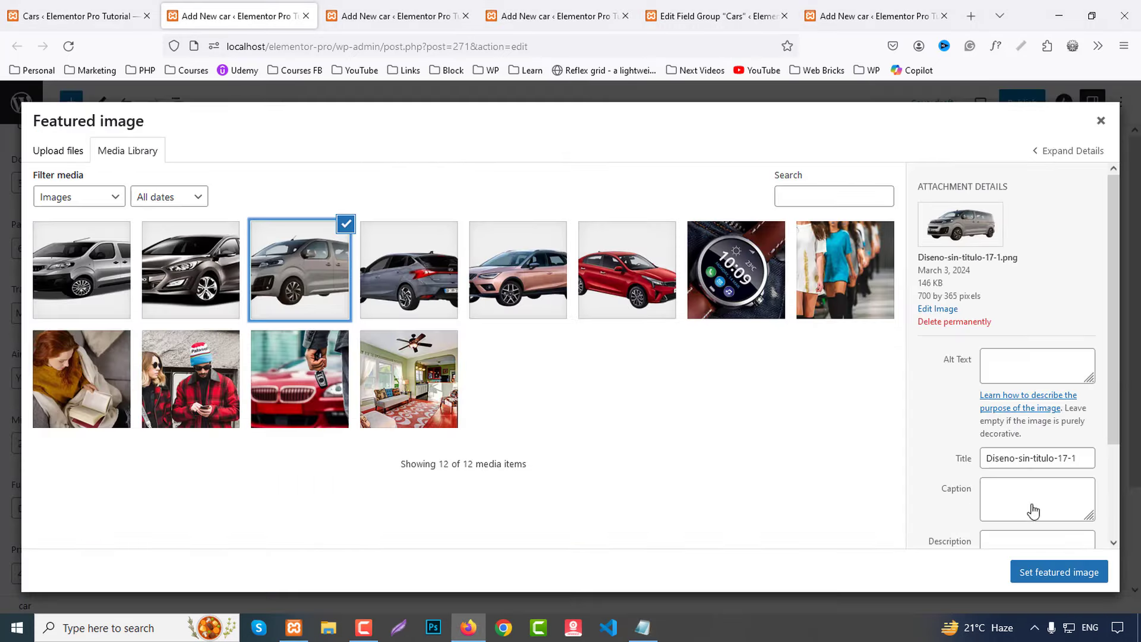
pyautogui.click(1061, 573)
# Step: Publish the Seat Arona car post and close its browser tab
pyautogui.click(1021, 102)
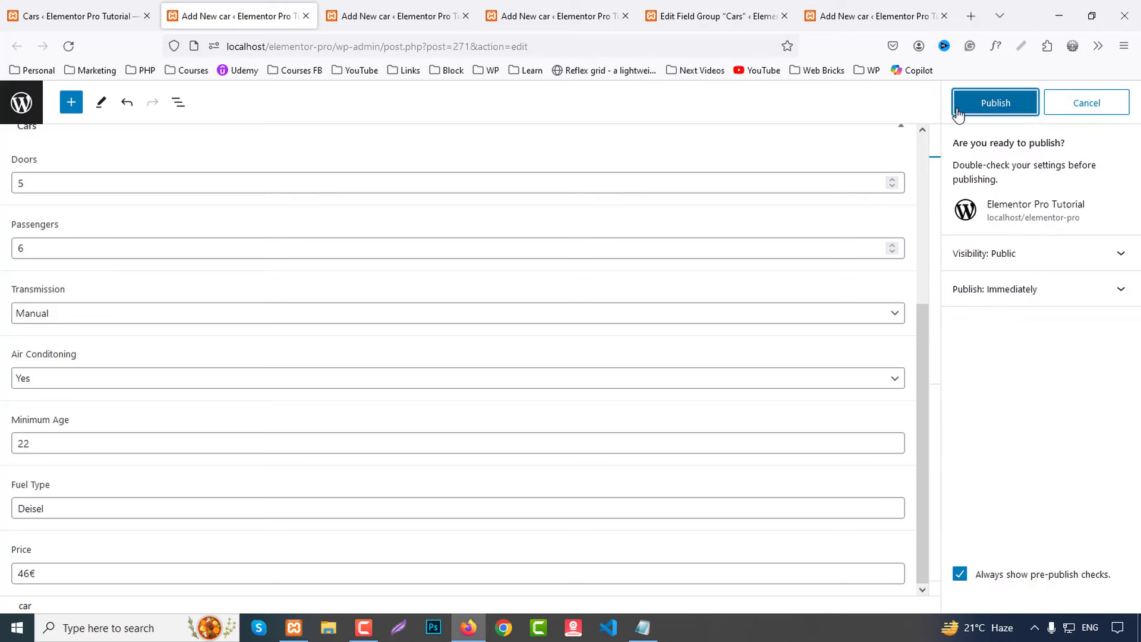
pyautogui.click(996, 102)
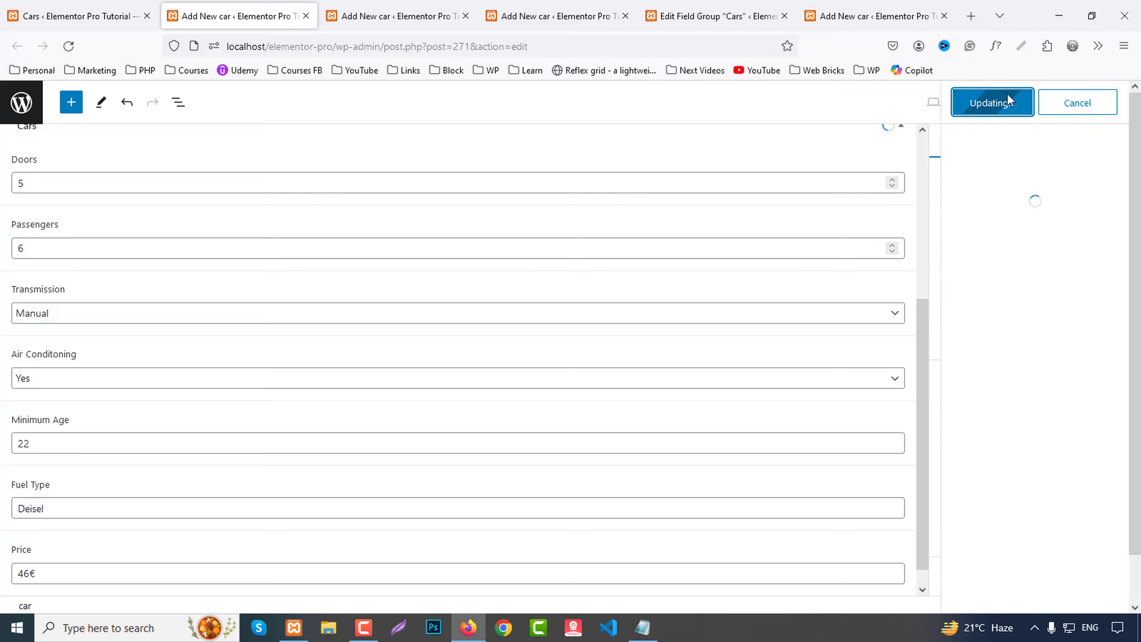
pyautogui.click(306, 16)
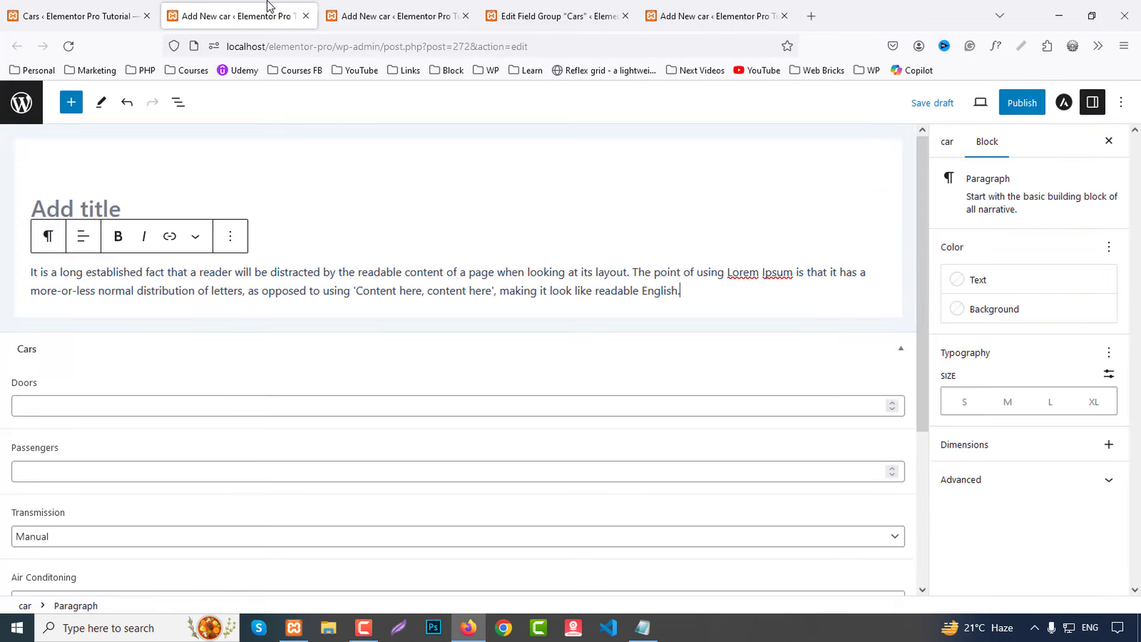
# Step: Copy Hyundai i20 from the sss.txt notes into the title of the next new car post
pyautogui.click(642, 627)
pyautogui.scroll(-3, 348, 385)
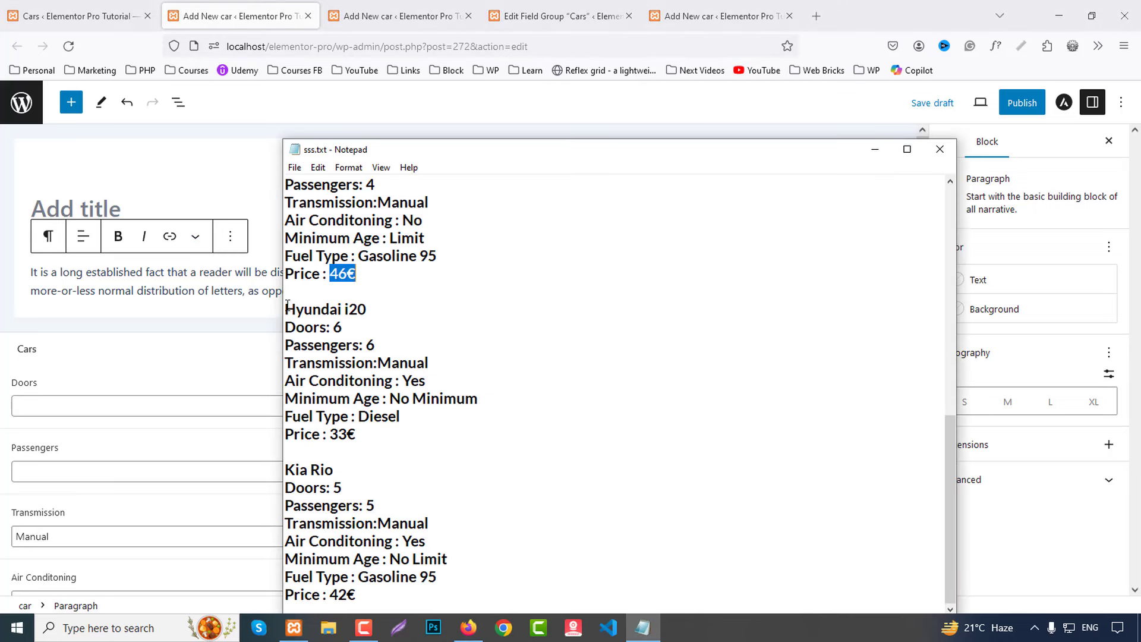
pyautogui.moveTo(287, 305); pyautogui.dragTo(388, 306)
pyautogui.hotkey('ctrl', 'c')
pyautogui.click(97, 232)
pyautogui.hotkey('ctrl', 'v')
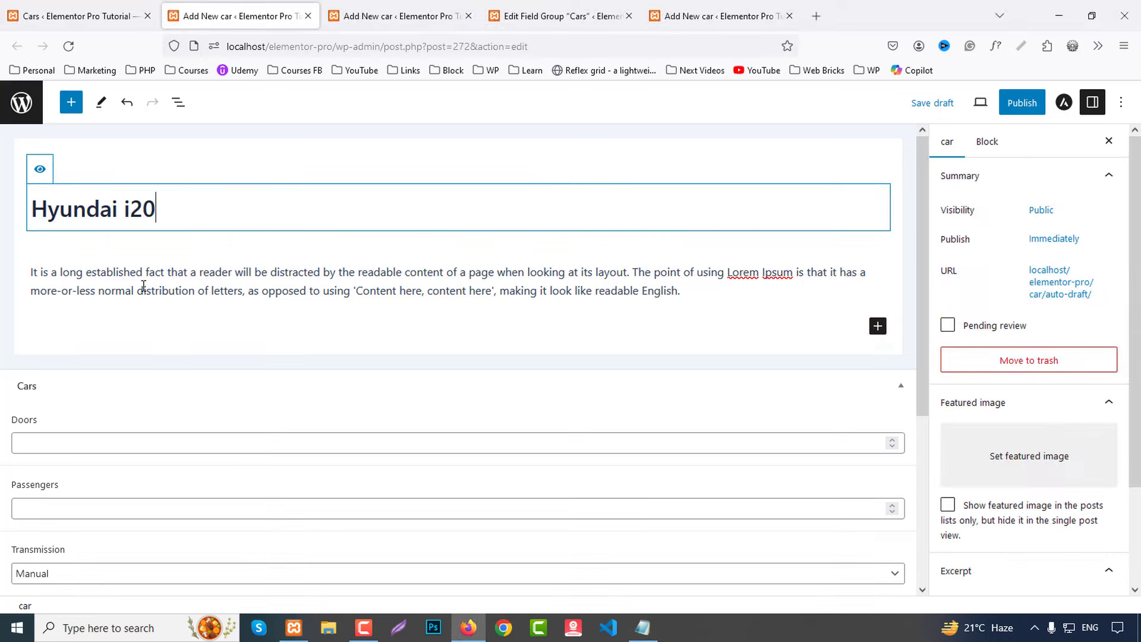
# Step: Set both Doors and Passengers to 6 for the Hyundai i20
pyautogui.scroll(-3, 119, 333)
pyautogui.click(62, 298)
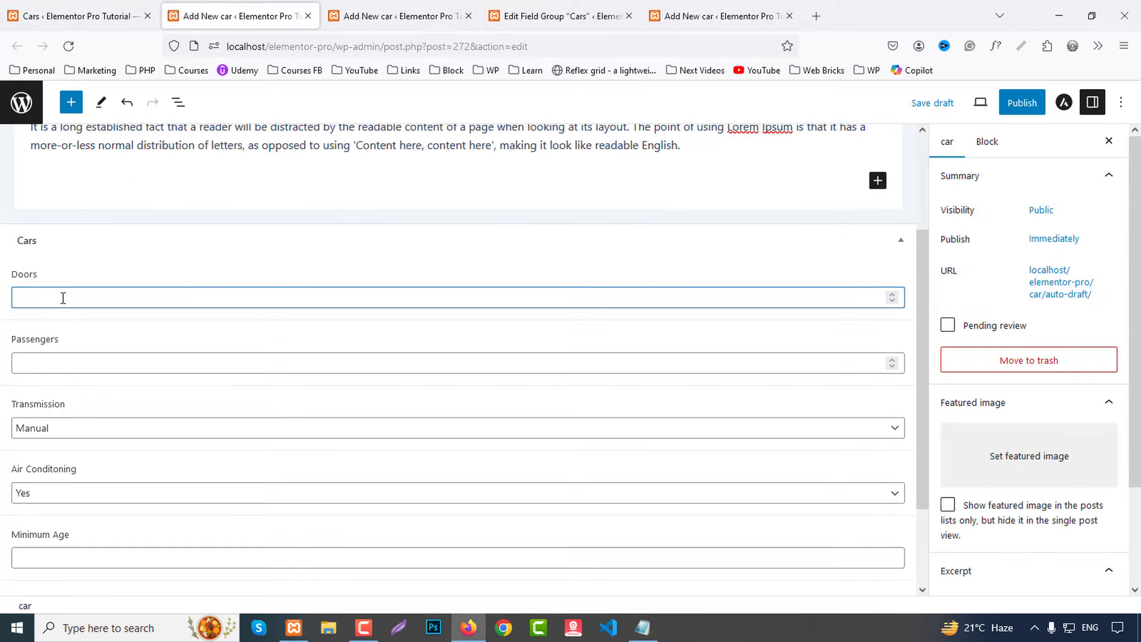
pyautogui.write('6')
pyautogui.click(58, 358)
pyautogui.write('6')
# Step: Set the Hyundai i20's Air Conditoning to No and its Minimum Age to No Minimum
pyautogui.scroll(-2, 132, 430)
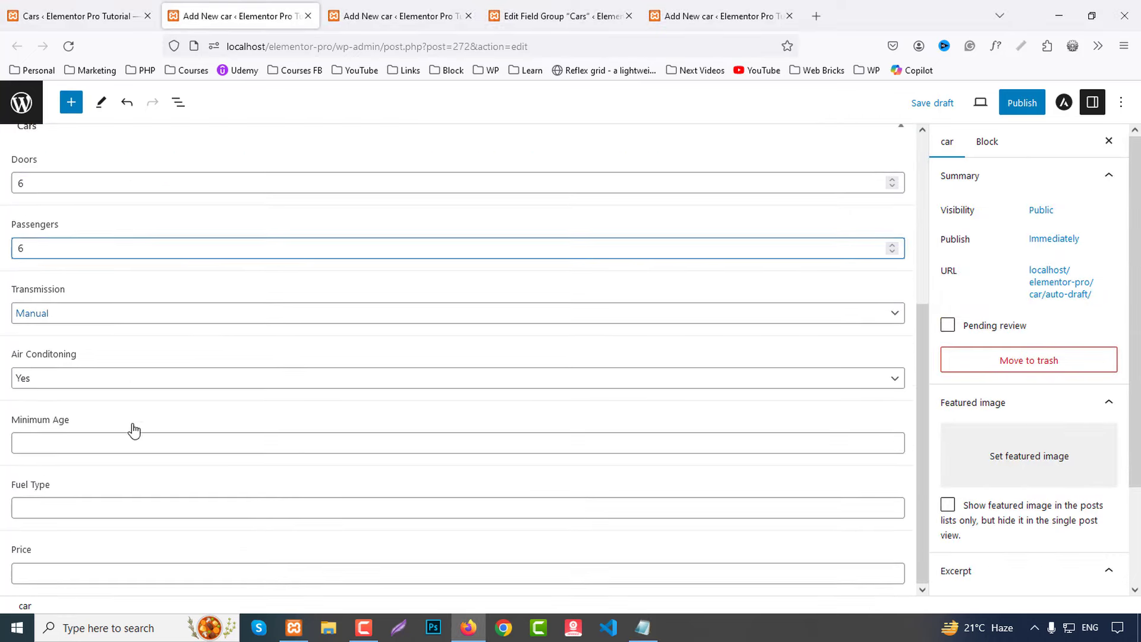
pyautogui.click(63, 381)
pyautogui.click(58, 423)
pyautogui.click(53, 446)
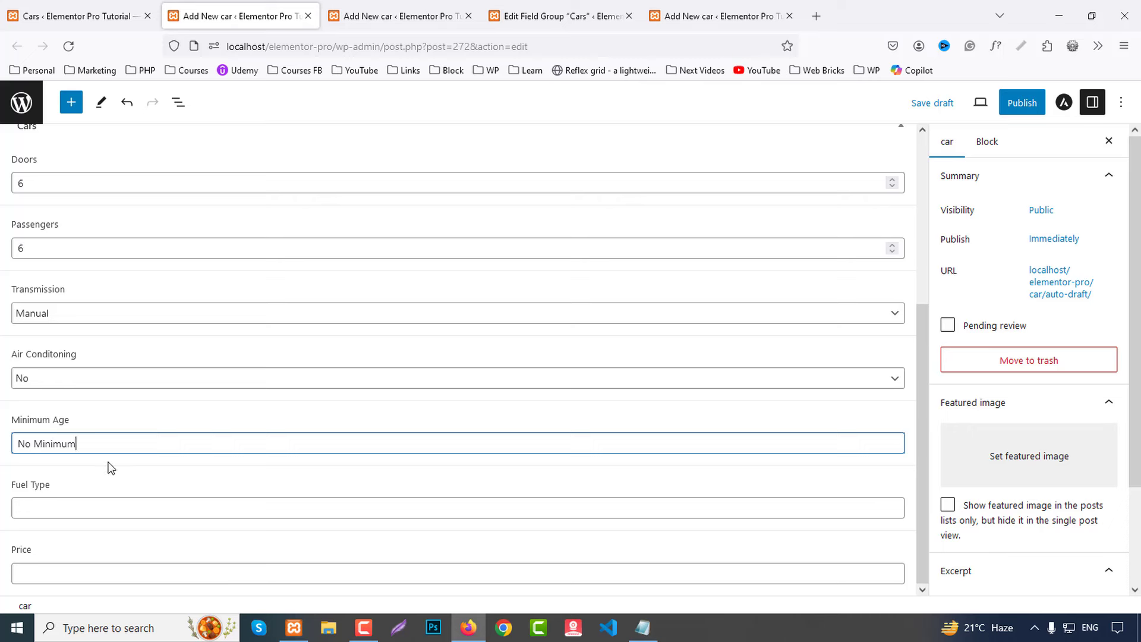
# Step: Enter asoline 95 as the Hyundai i20's Fuel Type and copy its price 33€ from sss.txt into the Price field
pyautogui.click(69, 507)
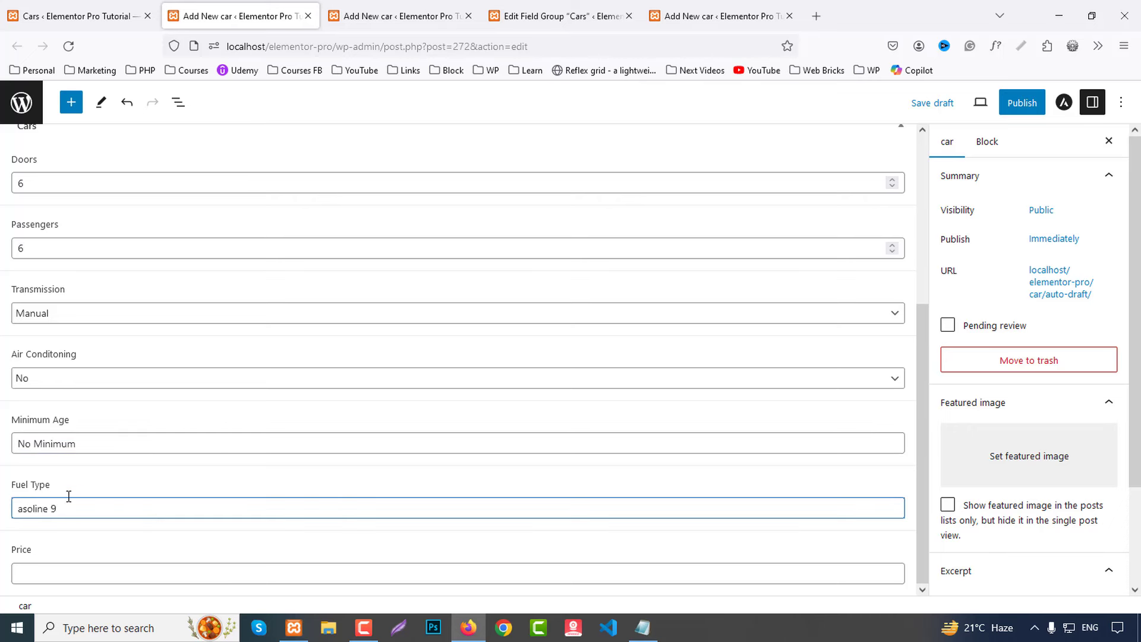
pyautogui.click(642, 628)
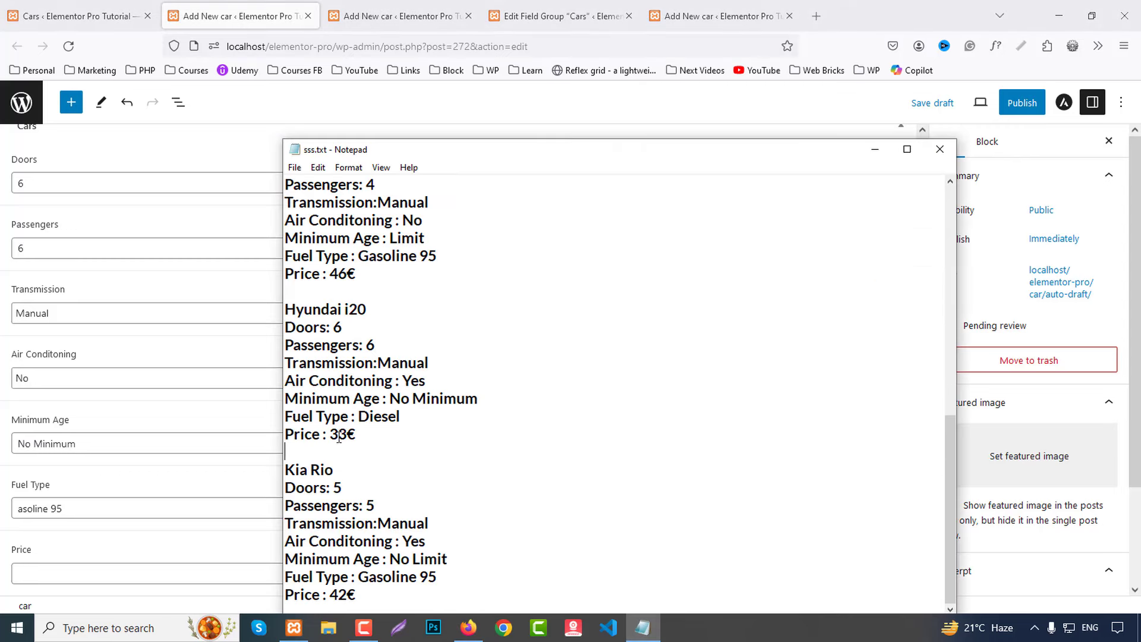
pyautogui.moveTo(330, 438); pyautogui.dragTo(381, 436)
pyautogui.hotkey('ctrl', 'c')
pyautogui.hotkey('alt', 'Tab')
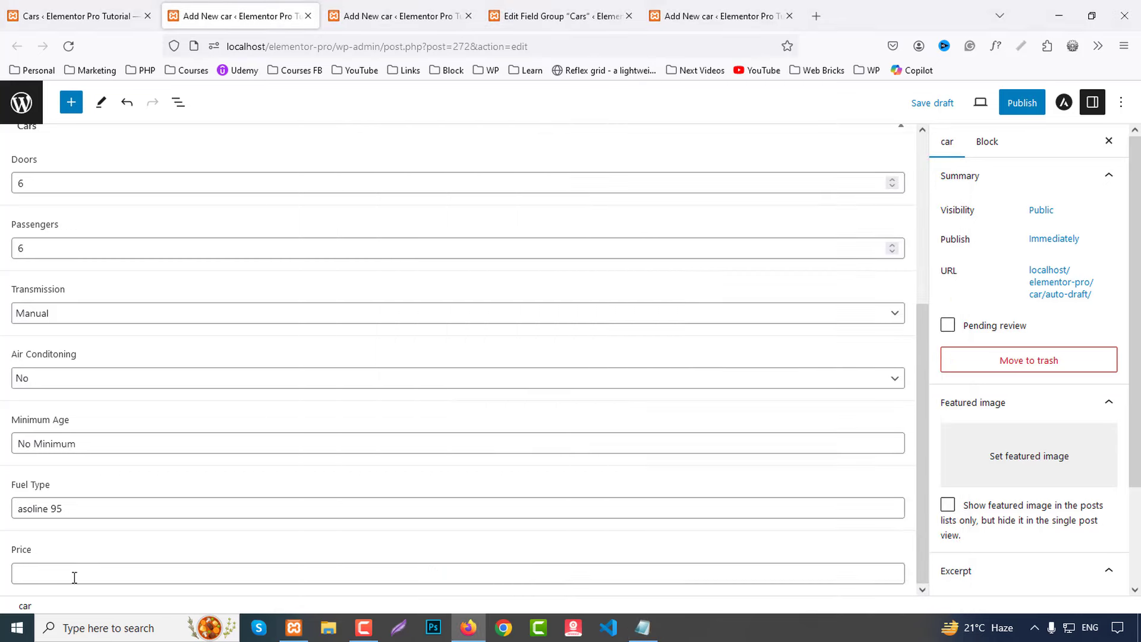
pyautogui.click(72, 573)
pyautogui.hotkey('ctrl', 'v')
# Step: Set hyundai-i-30.png from the media library as the Hyundai i20's featured image
pyautogui.click(1029, 467)
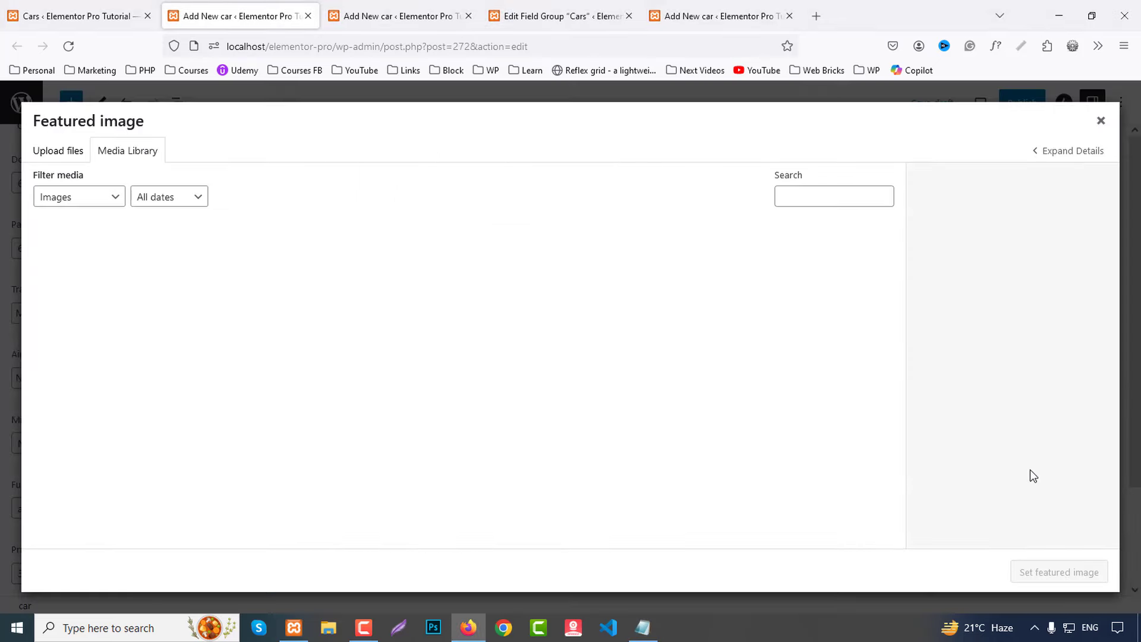
pyautogui.click(199, 291)
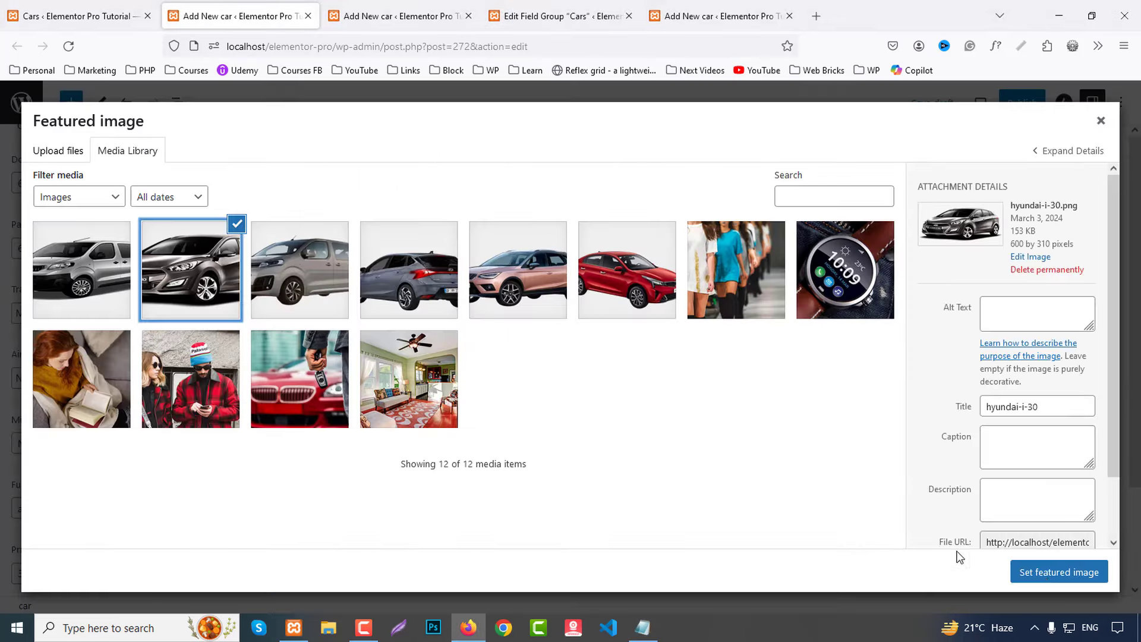
pyautogui.click(1073, 570)
# Step: Publish the Hyundai i20 car post and close its browser tab
pyautogui.click(1022, 103)
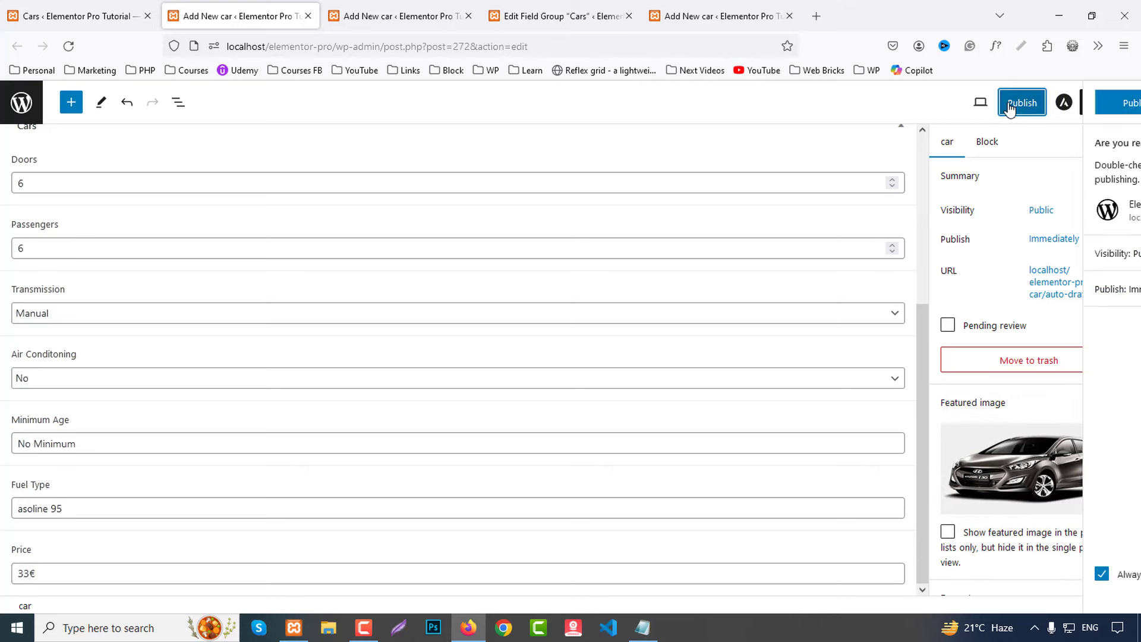
pyautogui.click(1009, 104)
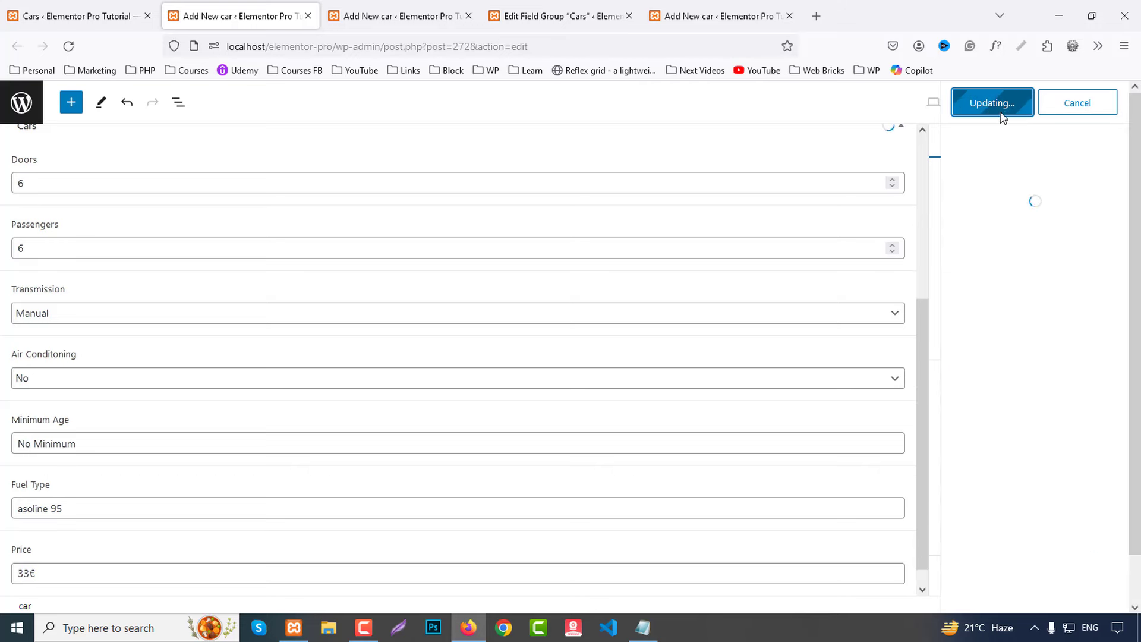
pyautogui.middleClick(232, 8)
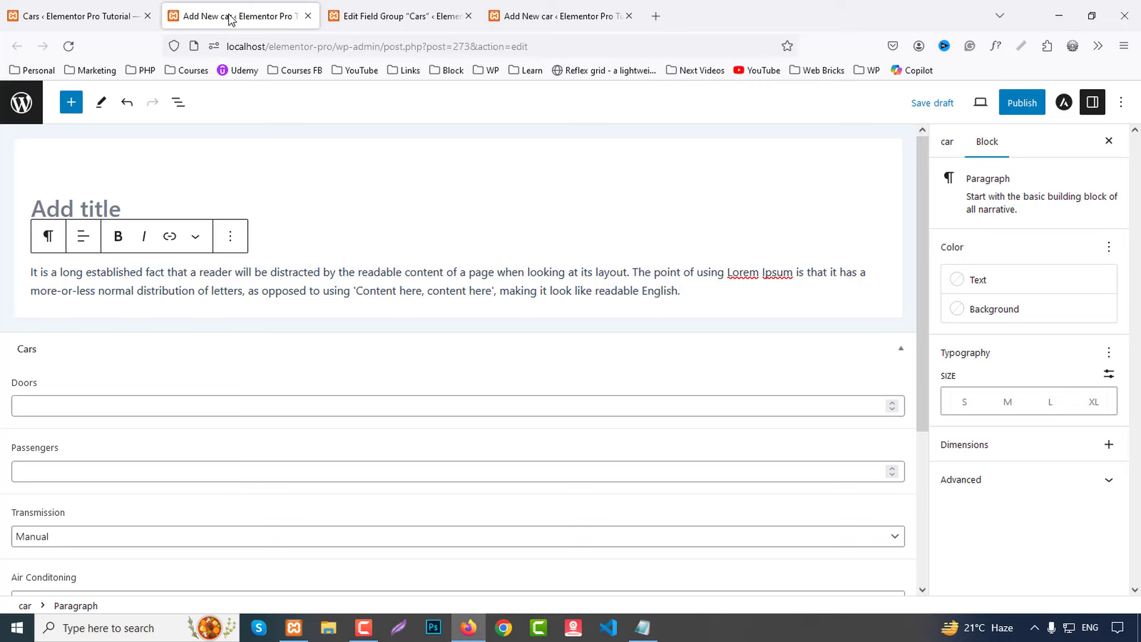
# Step: Copy Kia Rio from the sss.txt notes into the title of the last new car post
pyautogui.click(643, 628)
pyautogui.scroll(-3, 248, 411)
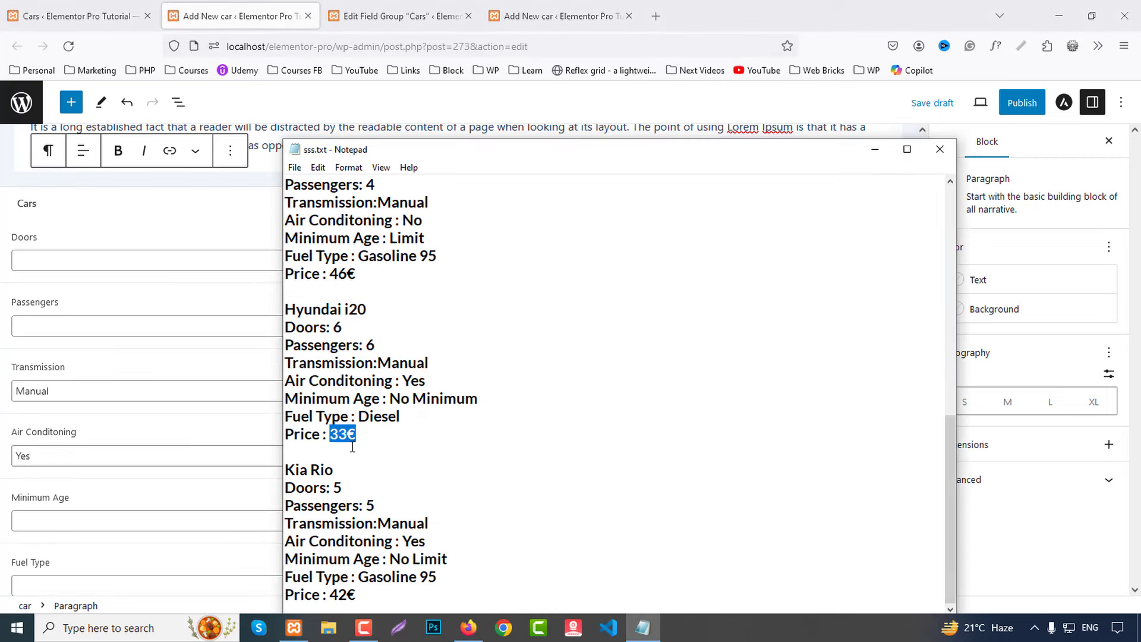
pyautogui.moveTo(346, 476); pyautogui.dragTo(262, 469)
pyautogui.hotkey('ctrl', 'c')
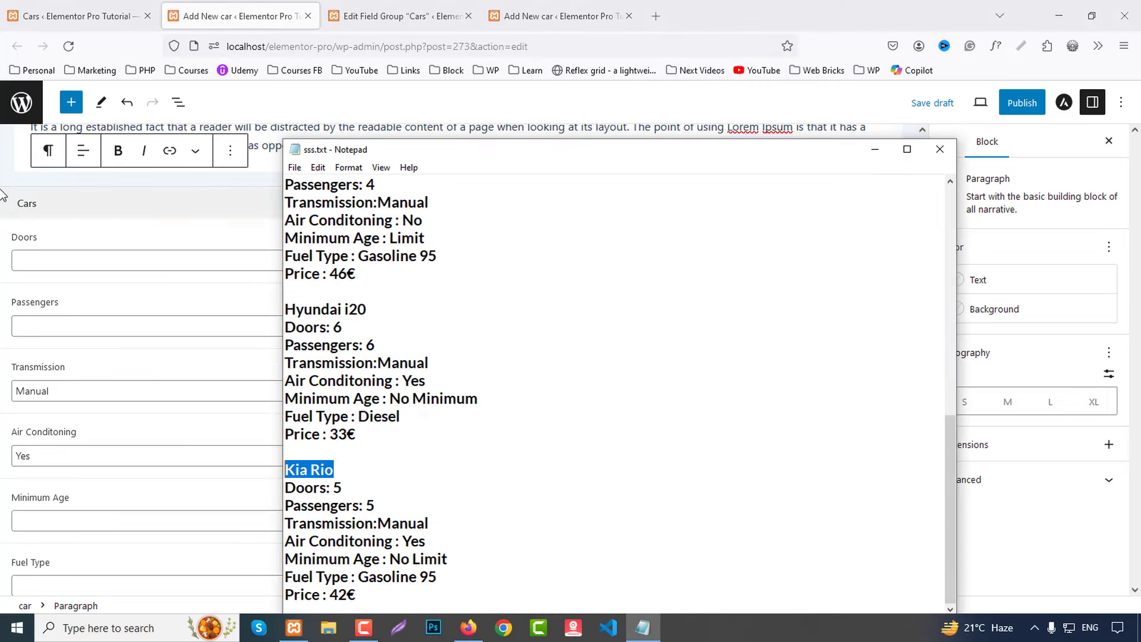
pyautogui.click(6, 237)
pyautogui.scroll(3, 27, 244)
pyautogui.click(65, 208)
pyautogui.hotkey('ctrl', 'v')
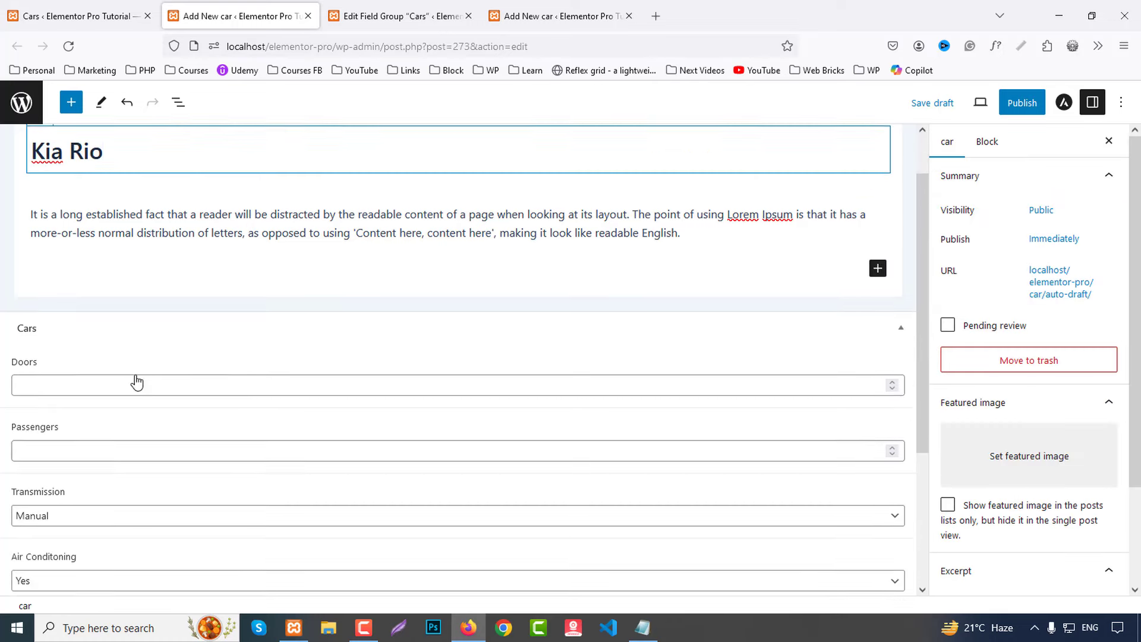
# Step: Set both Doors and Passengers to 5 in the Kia Rio's Cars custom fields
pyautogui.scroll(-2, 62, 299)
pyautogui.click(61, 299)
pyautogui.click(59, 363)
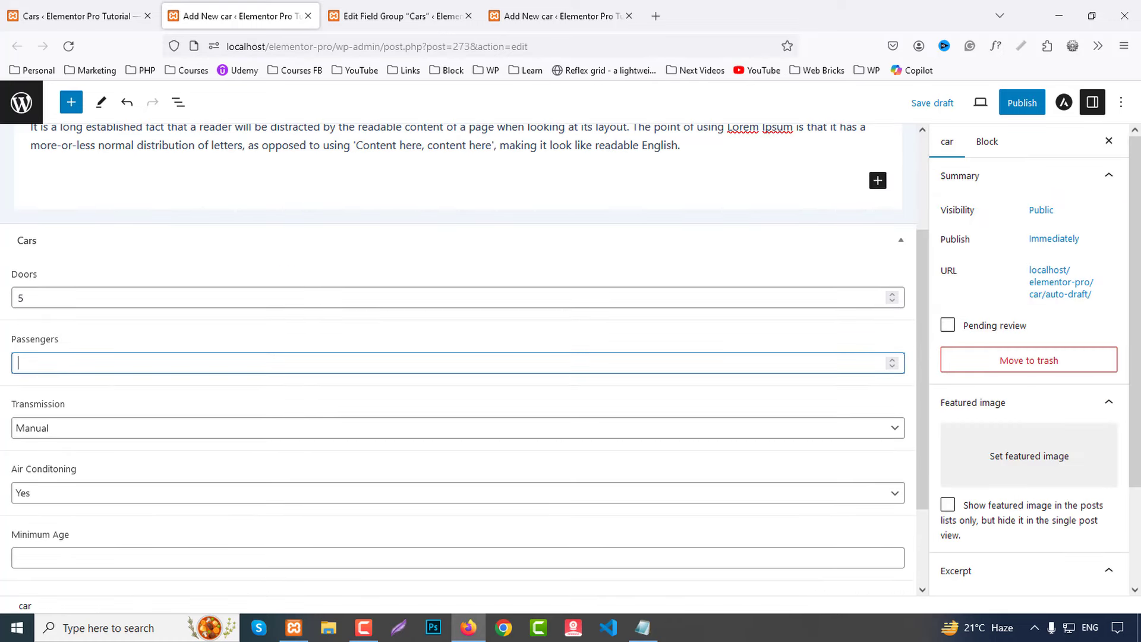
# Step: Copy Gasoline 95 from the sss.txt notes into the Kia Rio's Fuel Type and set Minimum Age to No Minimum
pyautogui.click(642, 628)
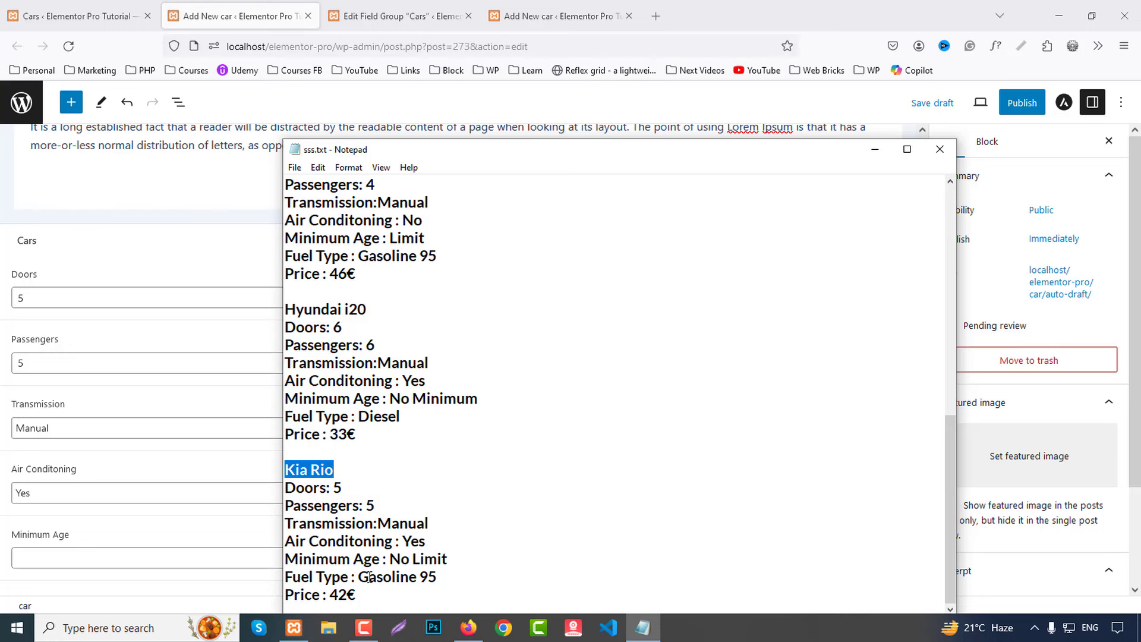
pyautogui.moveTo(360, 578); pyautogui.dragTo(458, 578)
pyautogui.hotkey('ctrl', 'c')
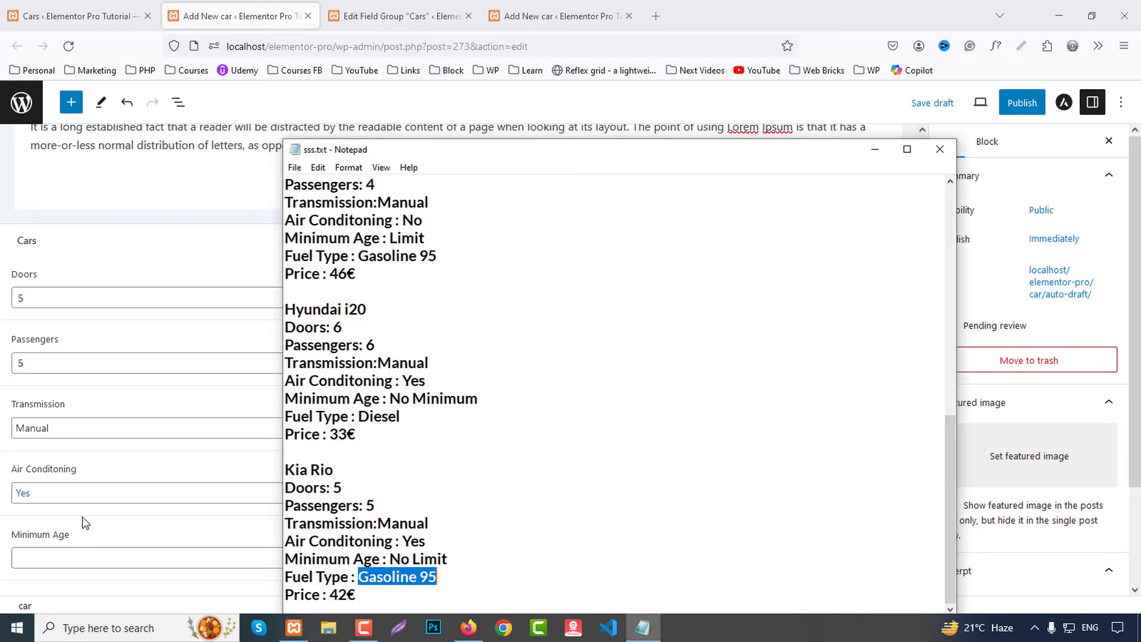
pyautogui.click(77, 557)
pyautogui.hotkey('ctrl', 'v')
pyautogui.scroll(-1, 149, 523)
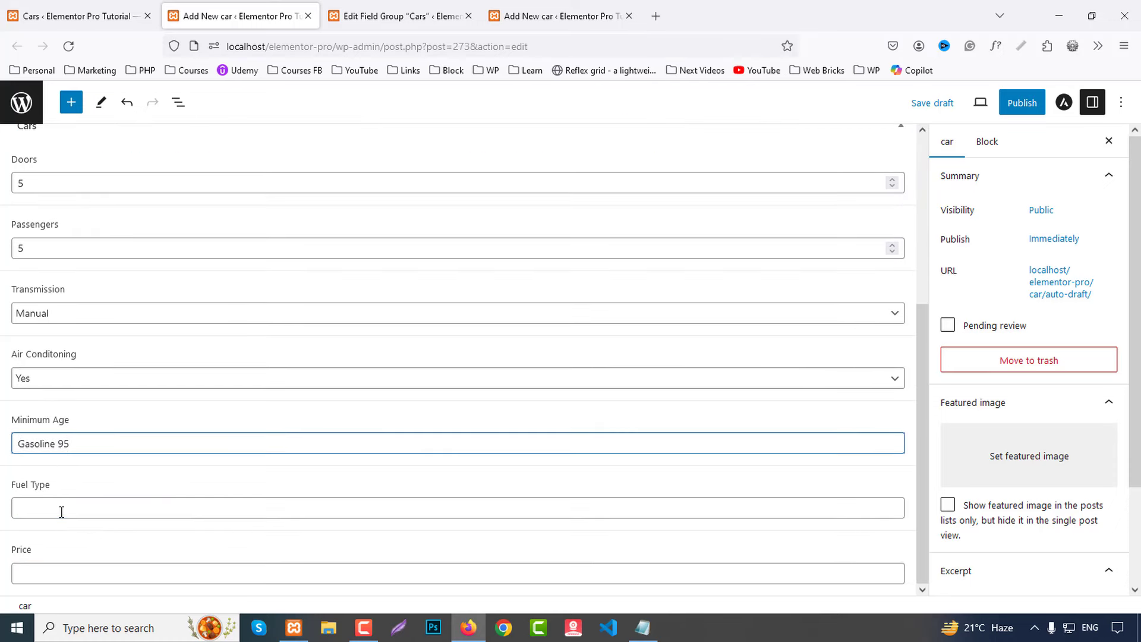
pyautogui.click(62, 508)
pyautogui.hotkey('ctrl', 'v')
pyautogui.moveTo(83, 446); pyautogui.dragTo(2, 446)
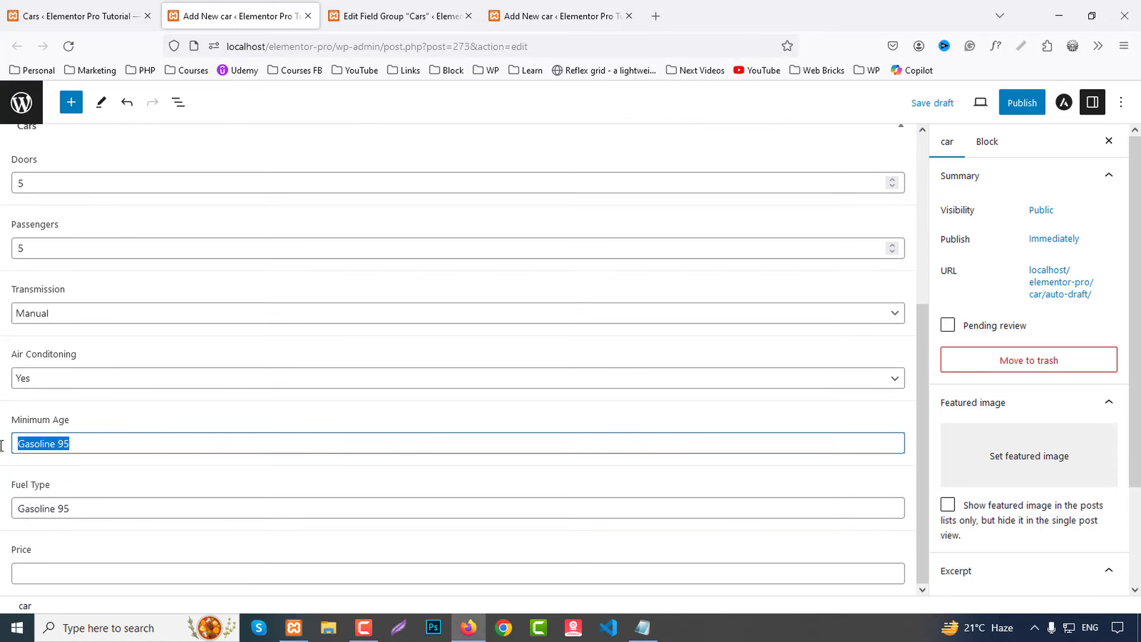
pyautogui.write('No Minimum')
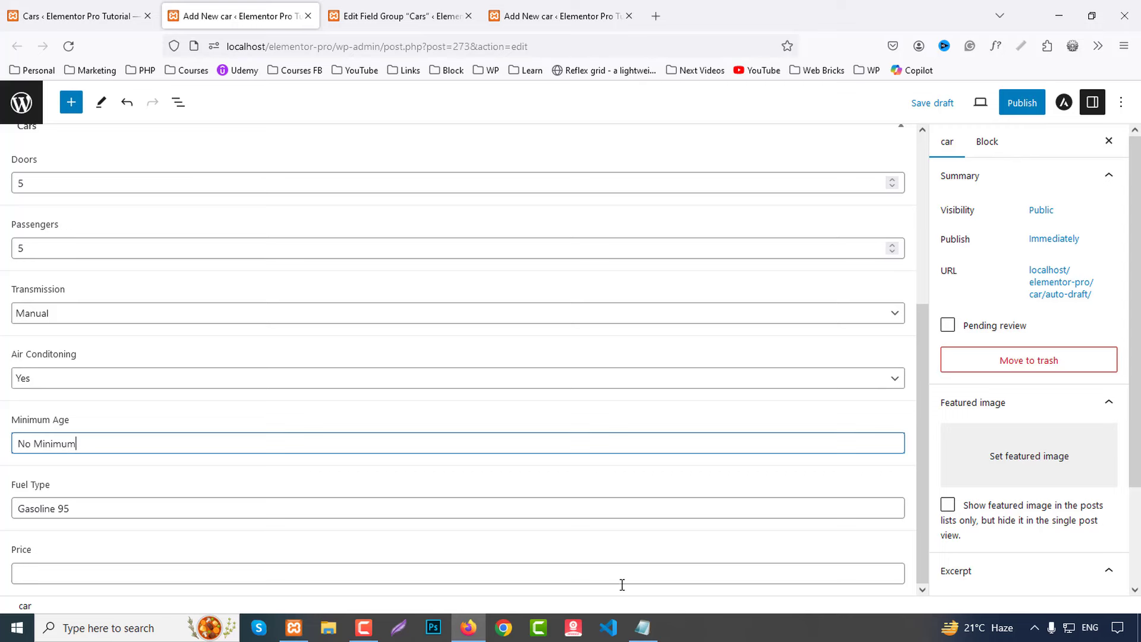
# Step: Copy the Kia Rio's price 42€ from sss.txt into the Price field
pyautogui.click(642, 627)
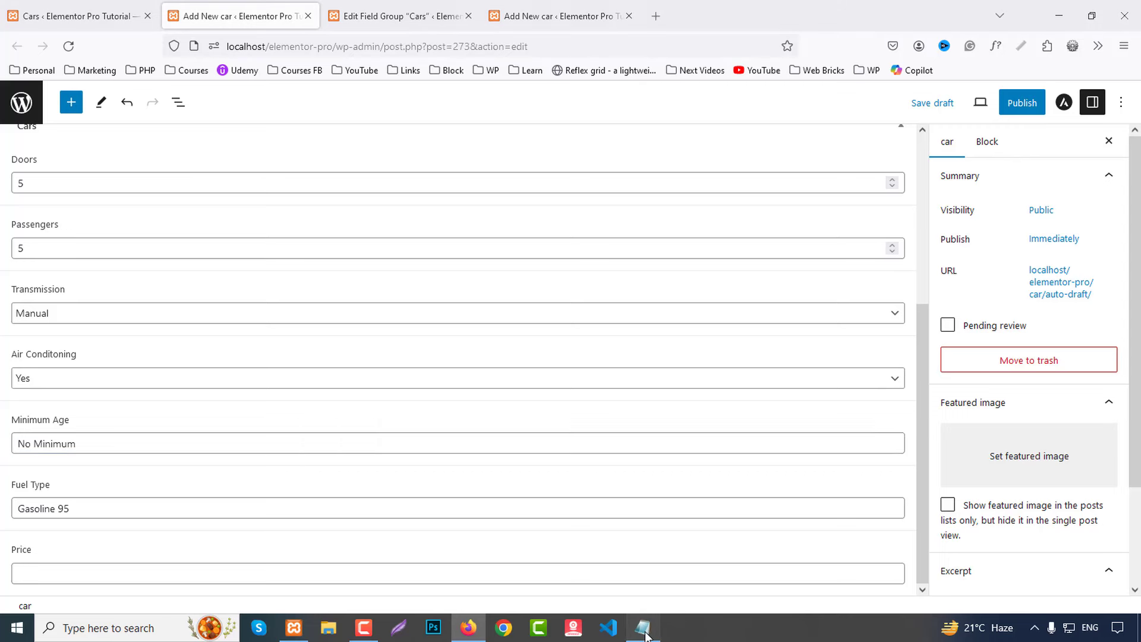
pyautogui.moveTo(333, 595); pyautogui.dragTo(374, 598)
pyautogui.hotkey('ctrl', 'c')
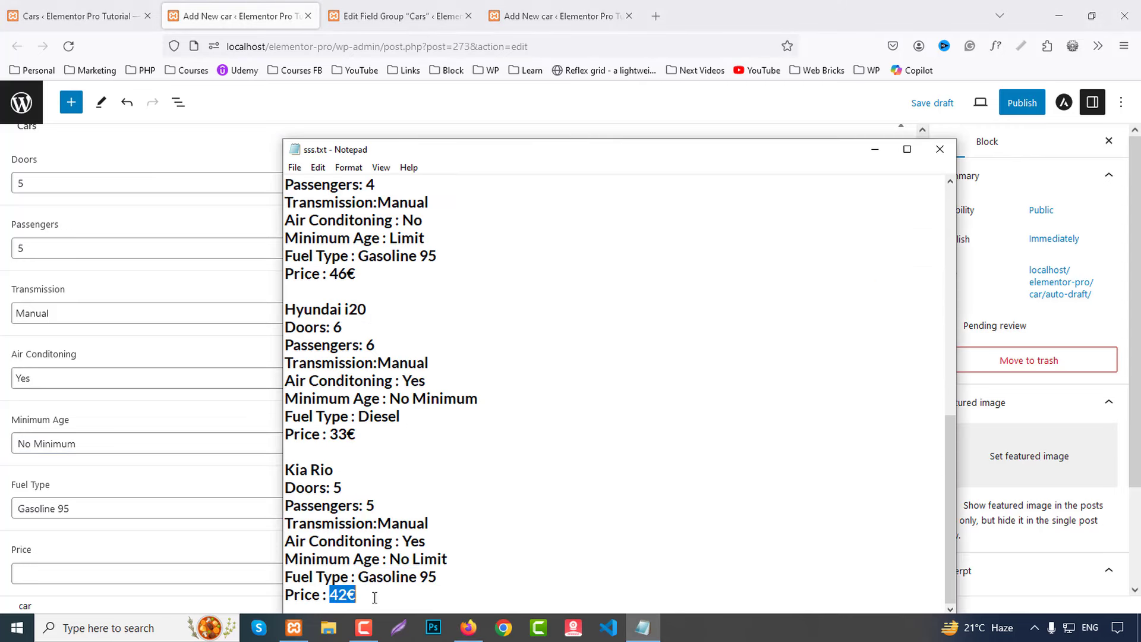
pyautogui.click(157, 574)
pyautogui.hotkey('ctrl', 'v')
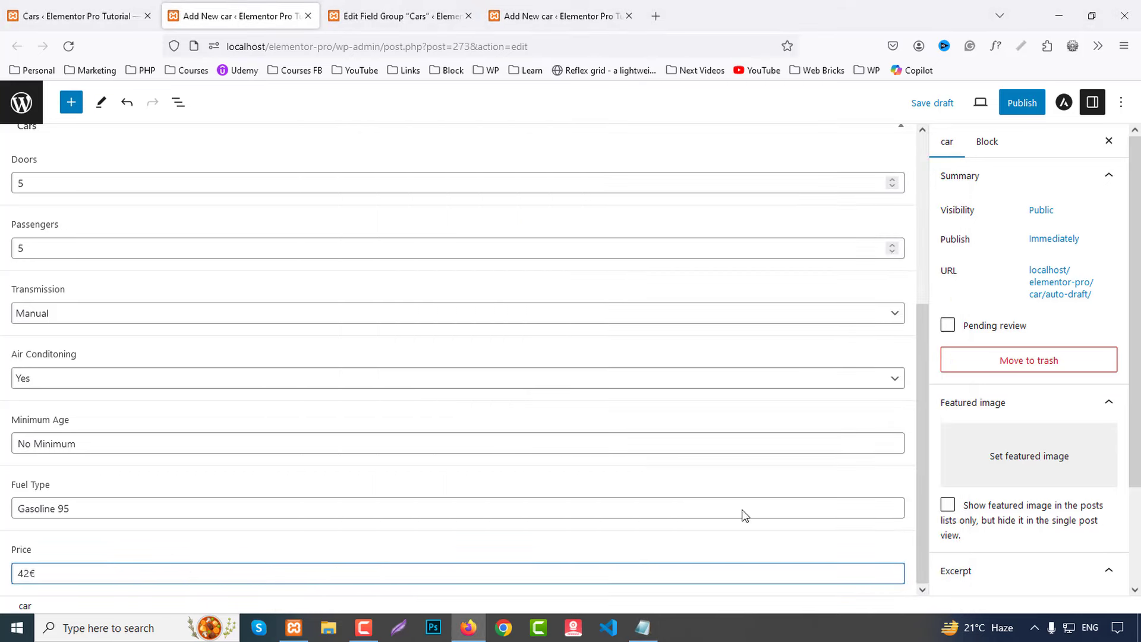
# Step: Set peugeot-expert.png from the media library as the Kia Rio's featured image
pyautogui.click(983, 458)
pyautogui.click(85, 276)
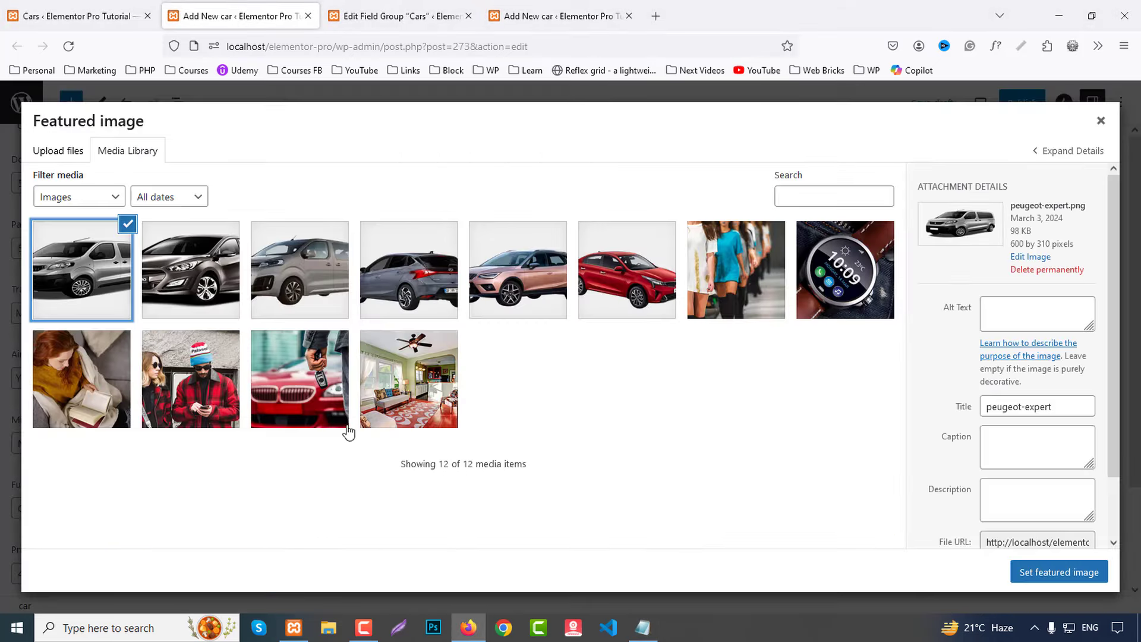
pyautogui.click(1051, 579)
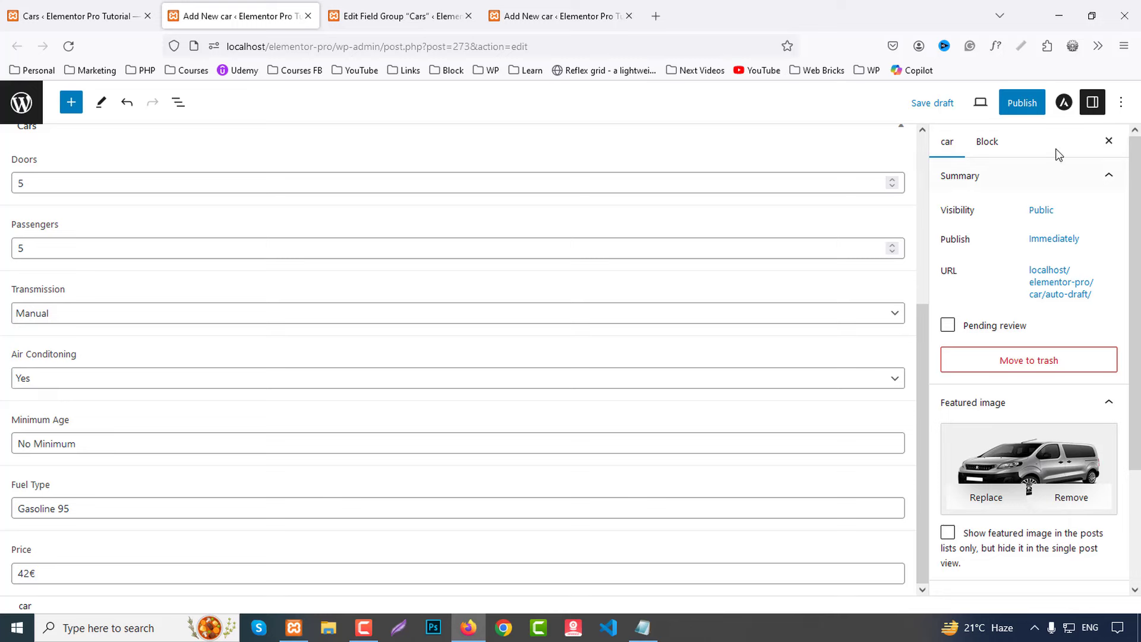
# Step: Publish the Kia Rio car post and close its browser tab
pyautogui.click(1022, 102)
pyautogui.click(992, 103)
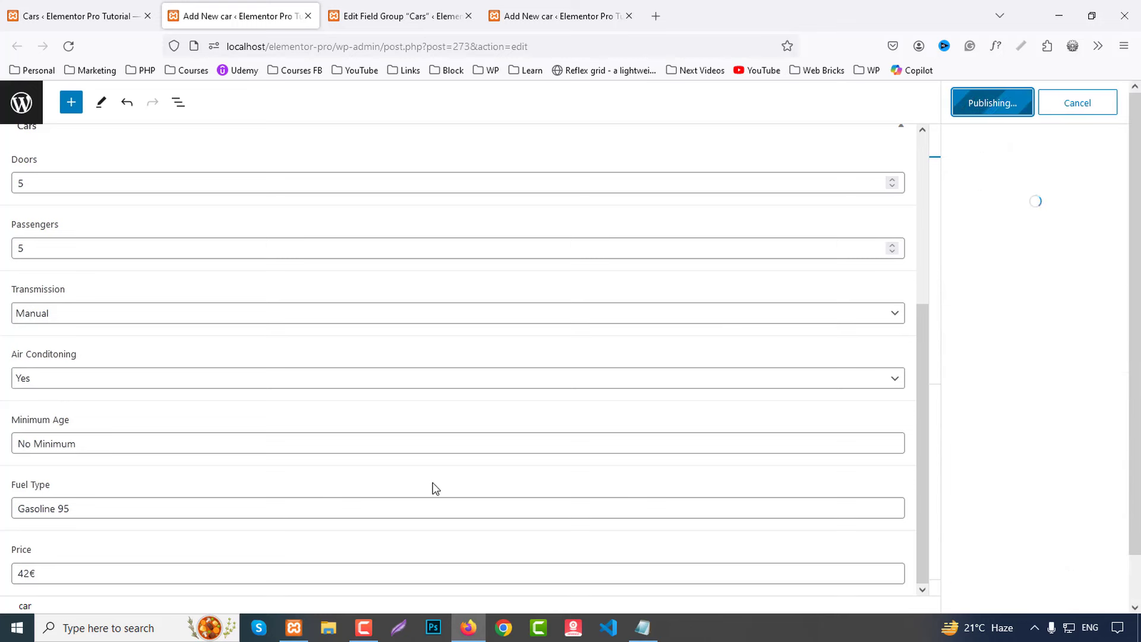
pyautogui.click(364, 627)
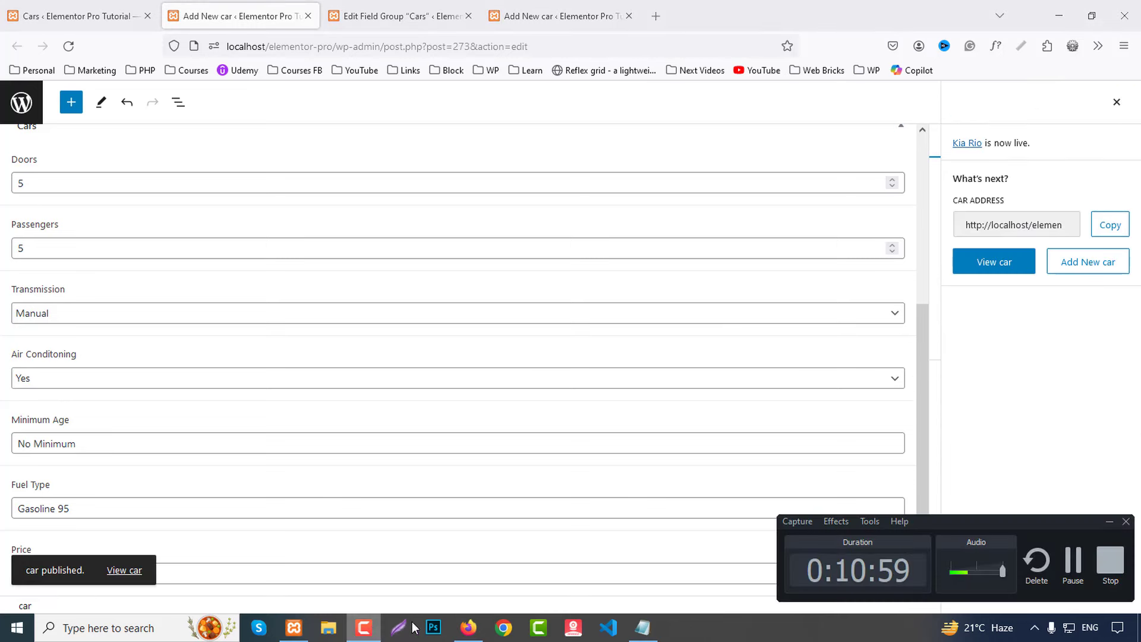
pyautogui.click(1109, 520)
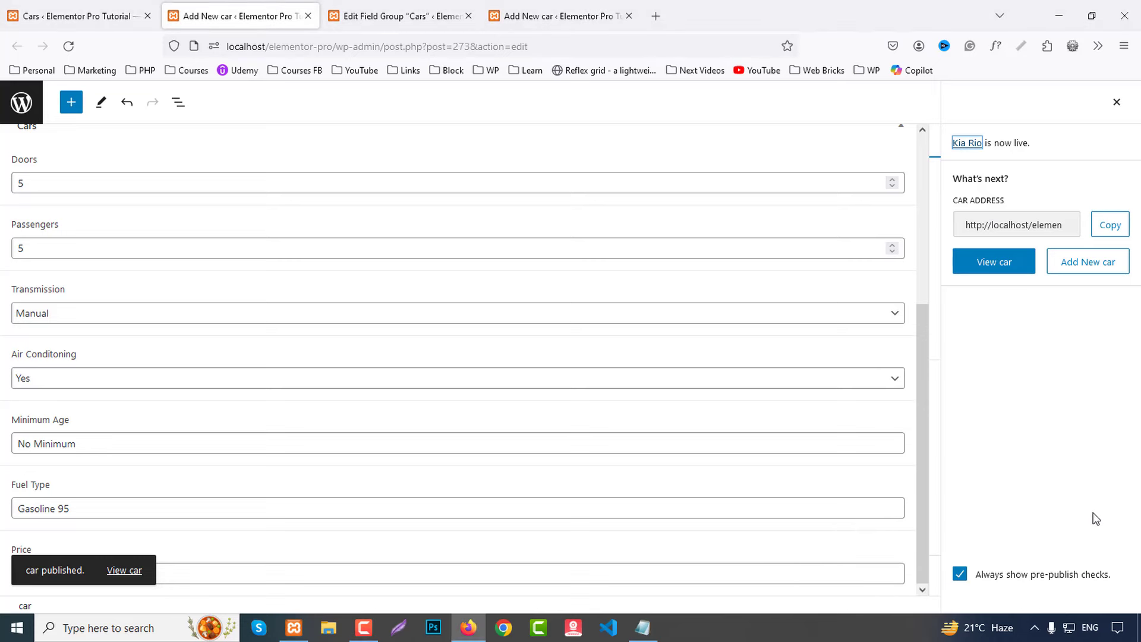
pyautogui.middleClick(273, 4)
# Step: Reload the Cars list, show all car posts, and close the remaining field group and new car tabs
pyautogui.click(71, 16)
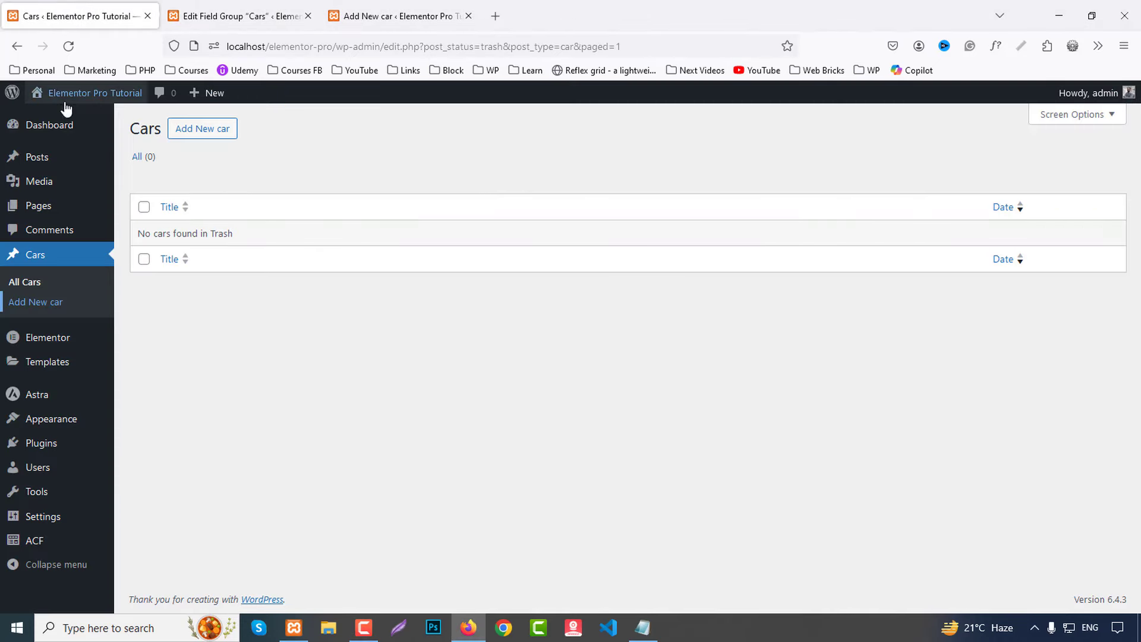
pyautogui.click(69, 46)
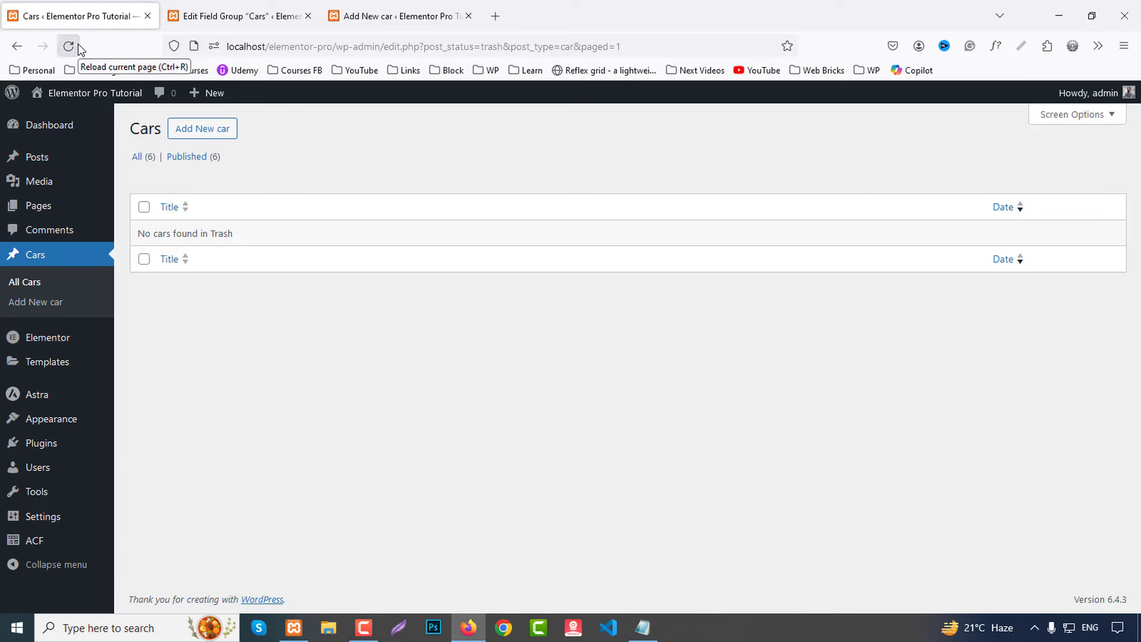
pyautogui.click(138, 160)
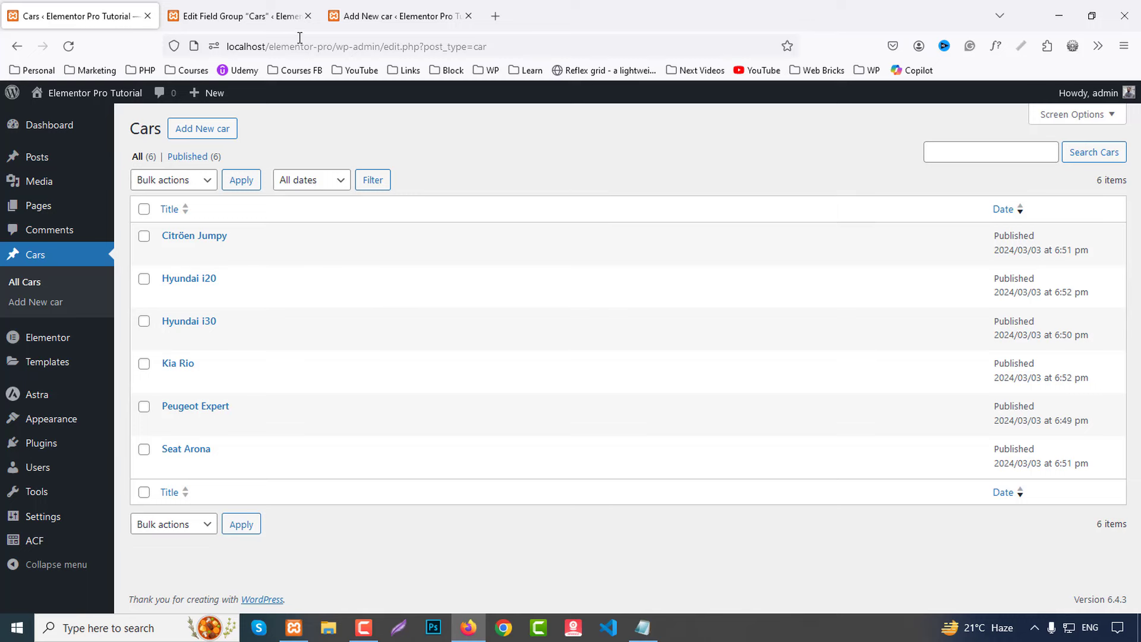
pyautogui.middleClick(394, 13)
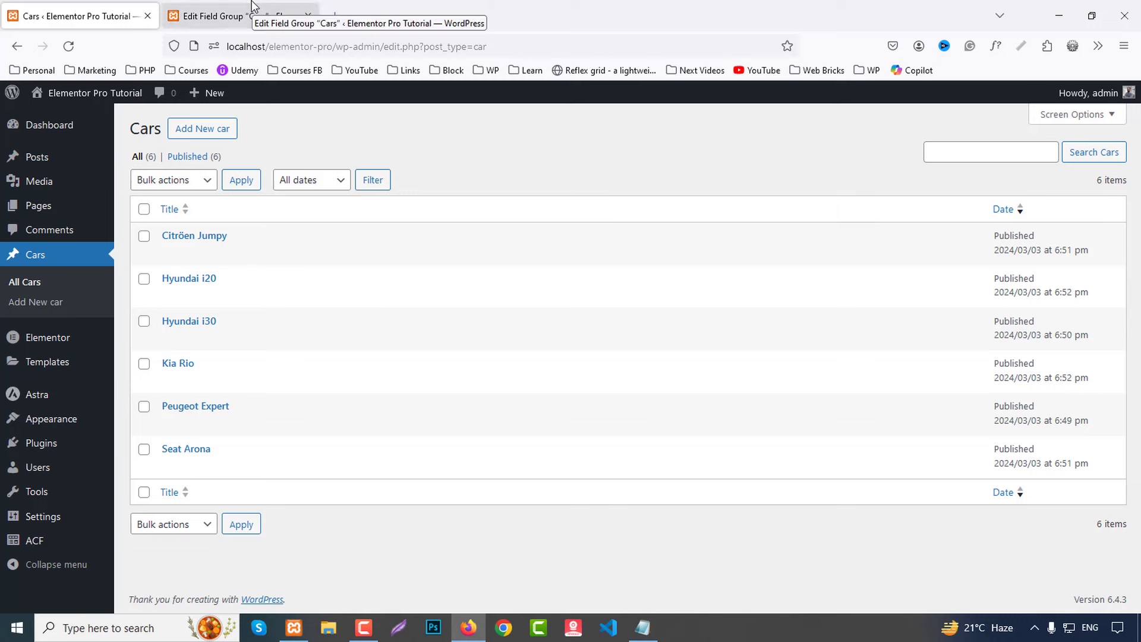
pyautogui.middleClick(253, 7)
# Step: Create and publish a new page titled Cars, and open it for editing in Elementor
pyautogui.moveTo(36, 205)
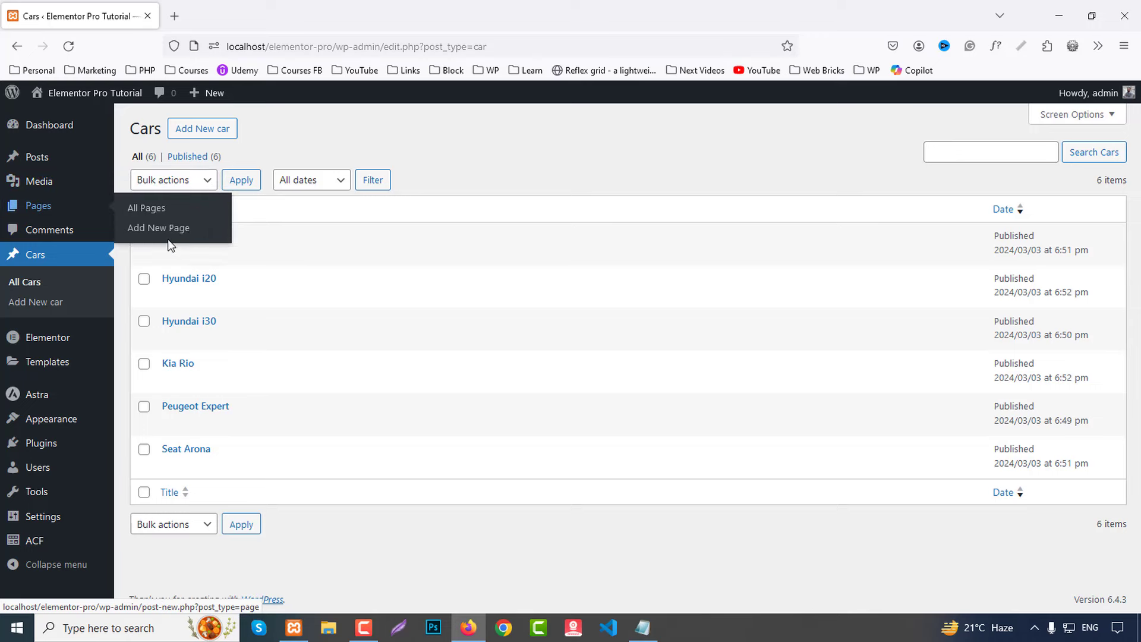
pyautogui.middleClick(151, 227)
pyautogui.click(230, 8)
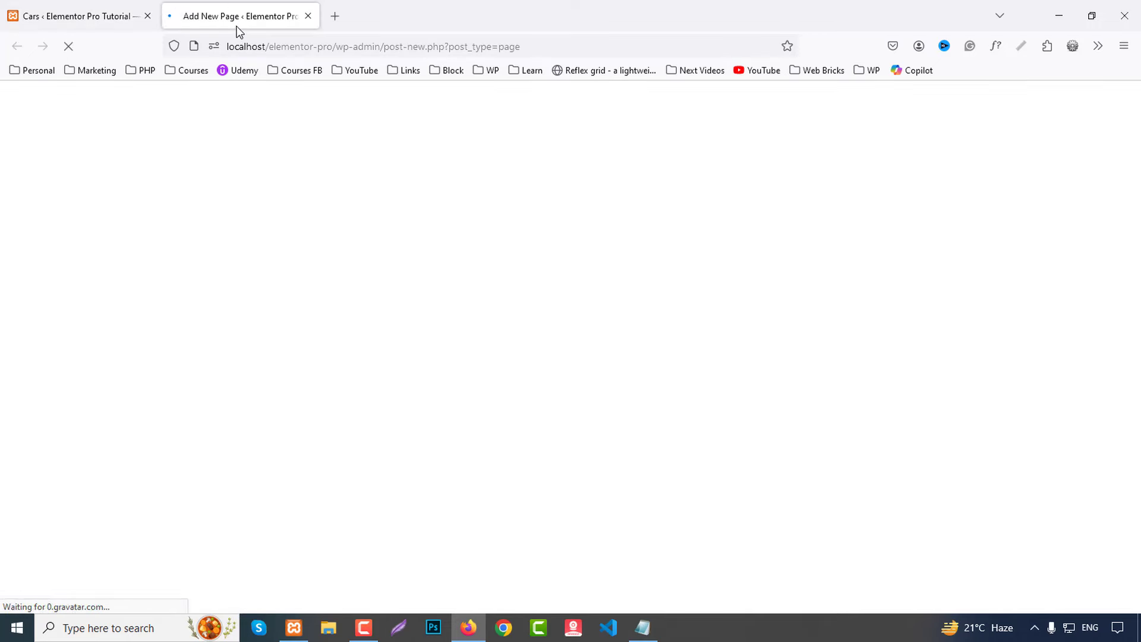
pyautogui.write('Cars')
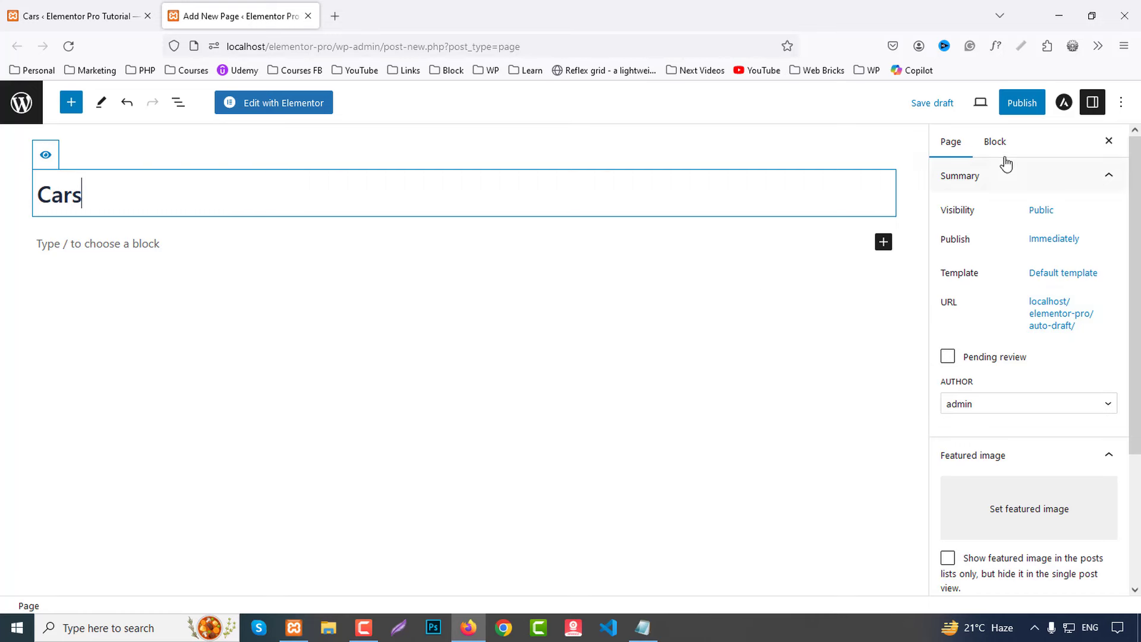
pyautogui.click(1020, 103)
pyautogui.click(992, 113)
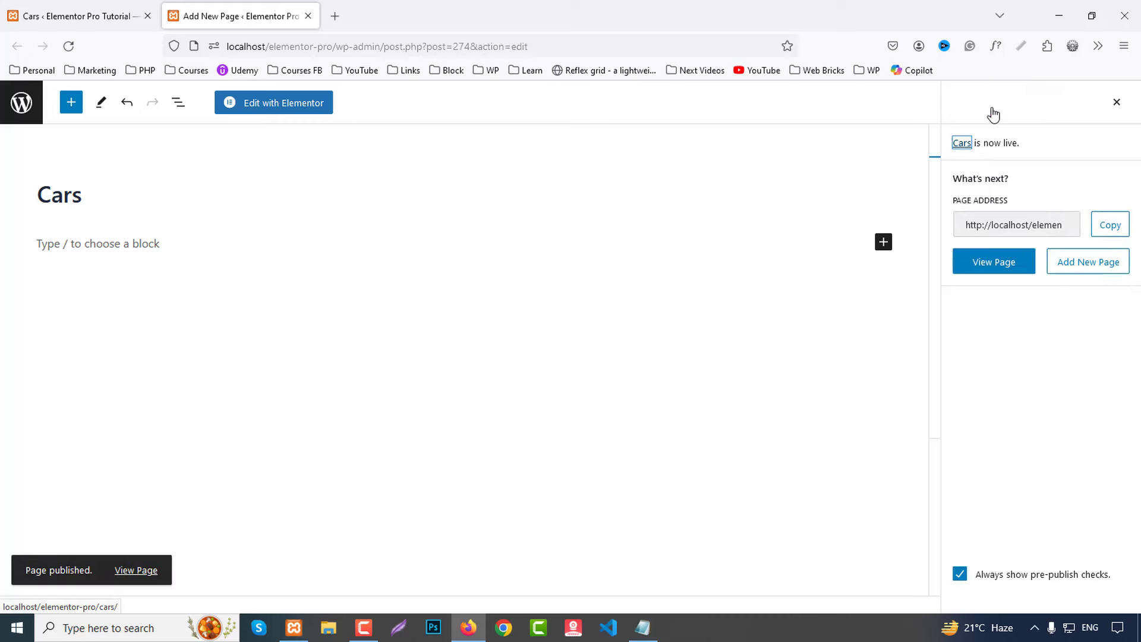
pyautogui.click(317, 113)
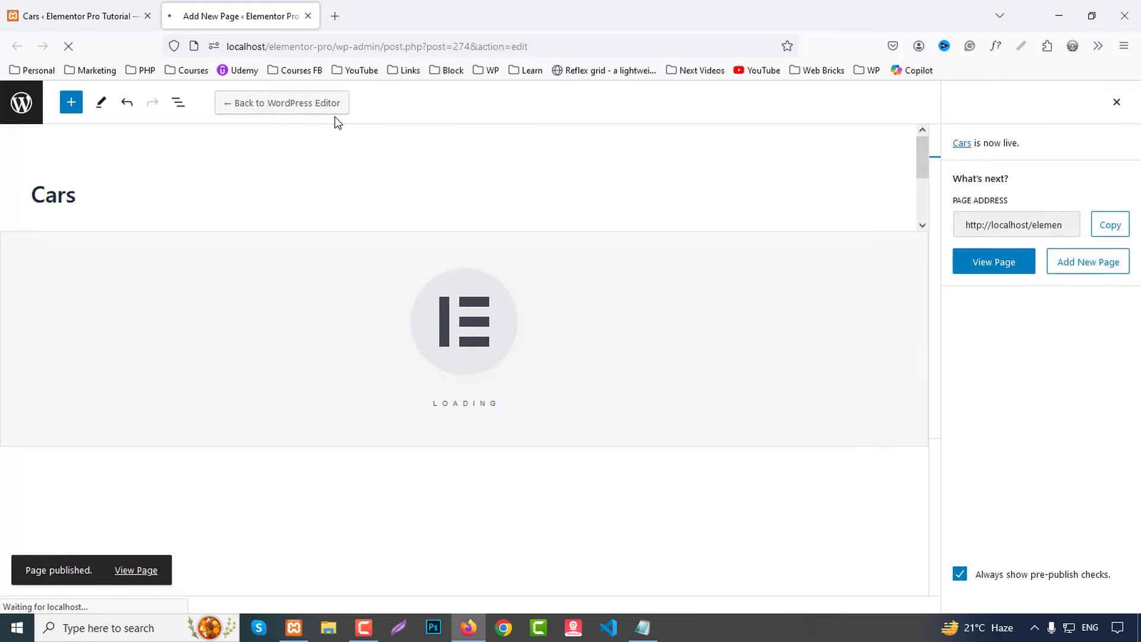
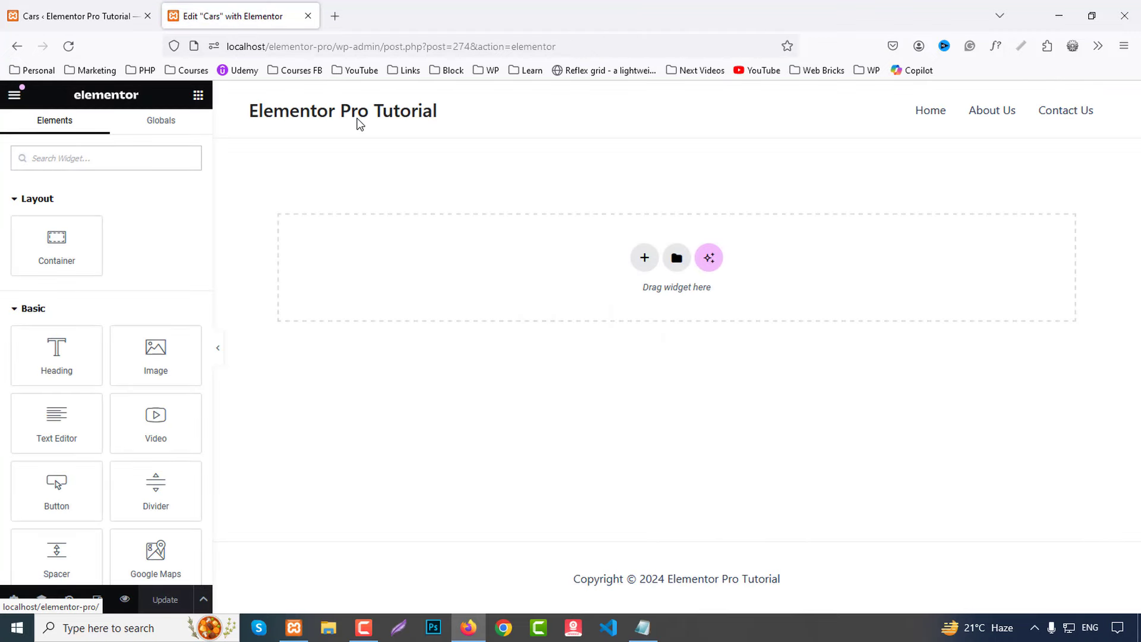
pyautogui.click(645, 258)
pyautogui.click(476, 292)
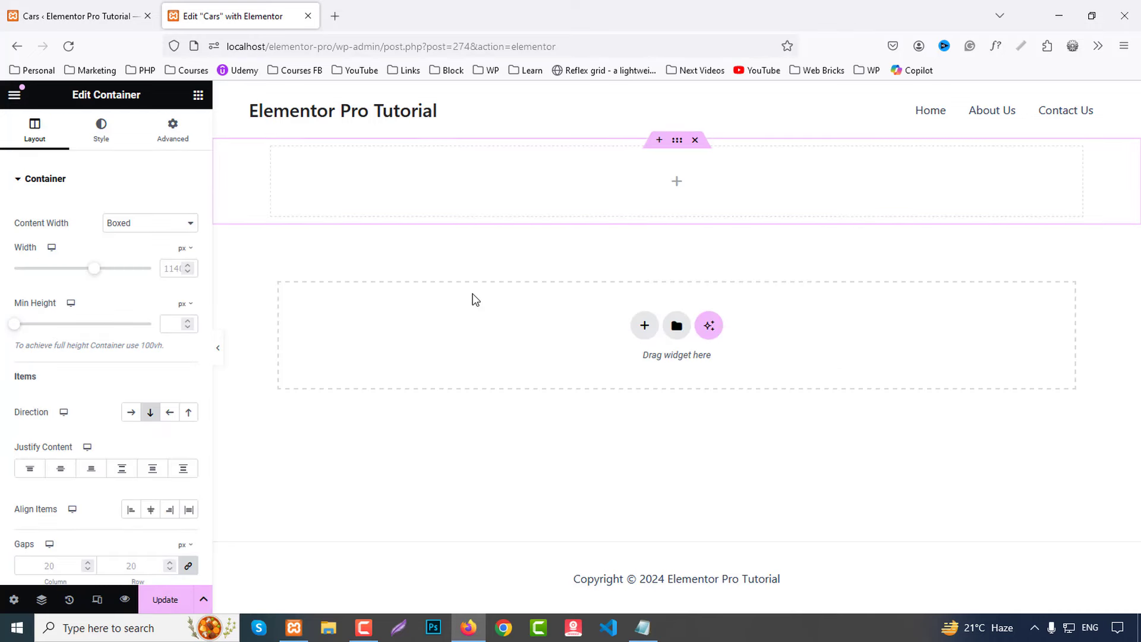
pyautogui.click(695, 140)
# Step: Find the Loop Grid widget by searching for loop and place it in the Cars page's empty area
pyautogui.click(128, 160)
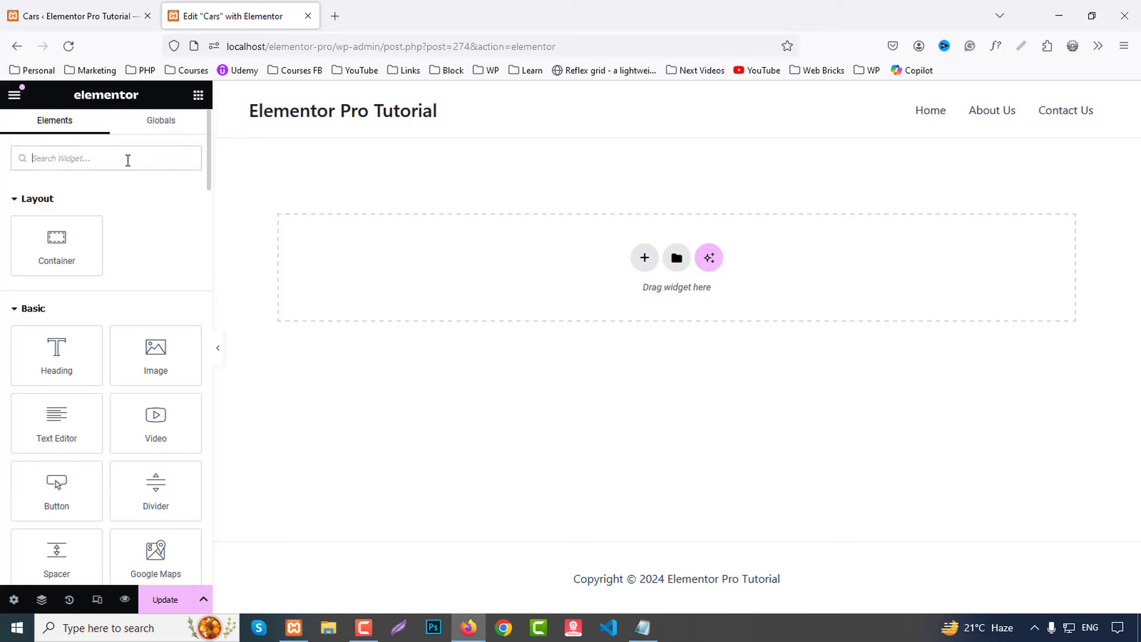
pyautogui.write('loop')
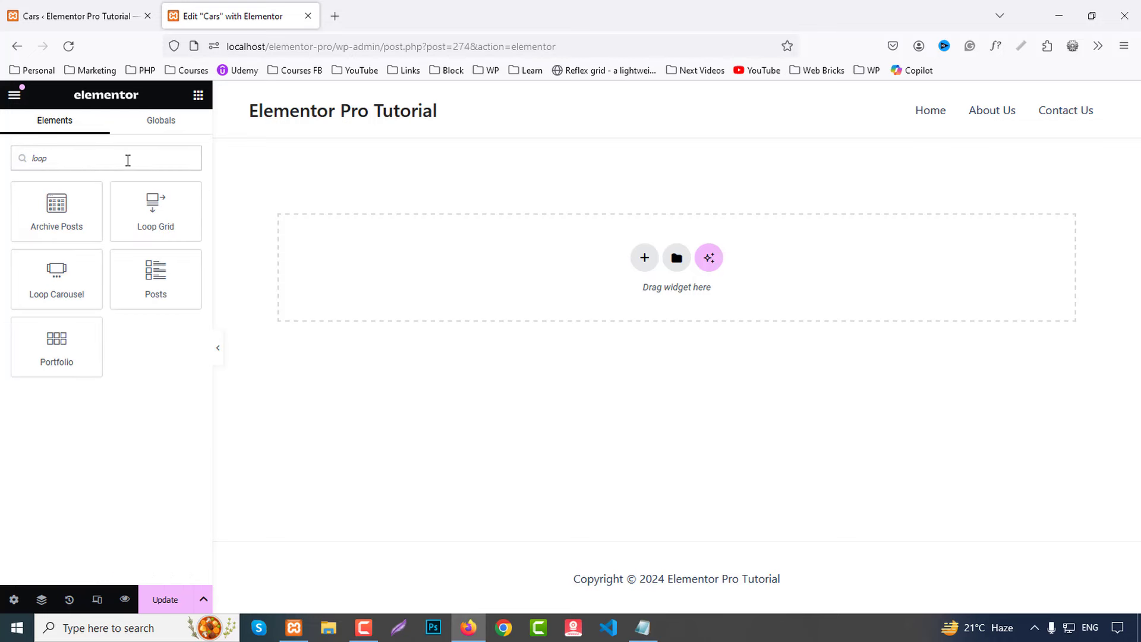
pyautogui.moveTo(169, 234); pyautogui.dragTo(611, 279)
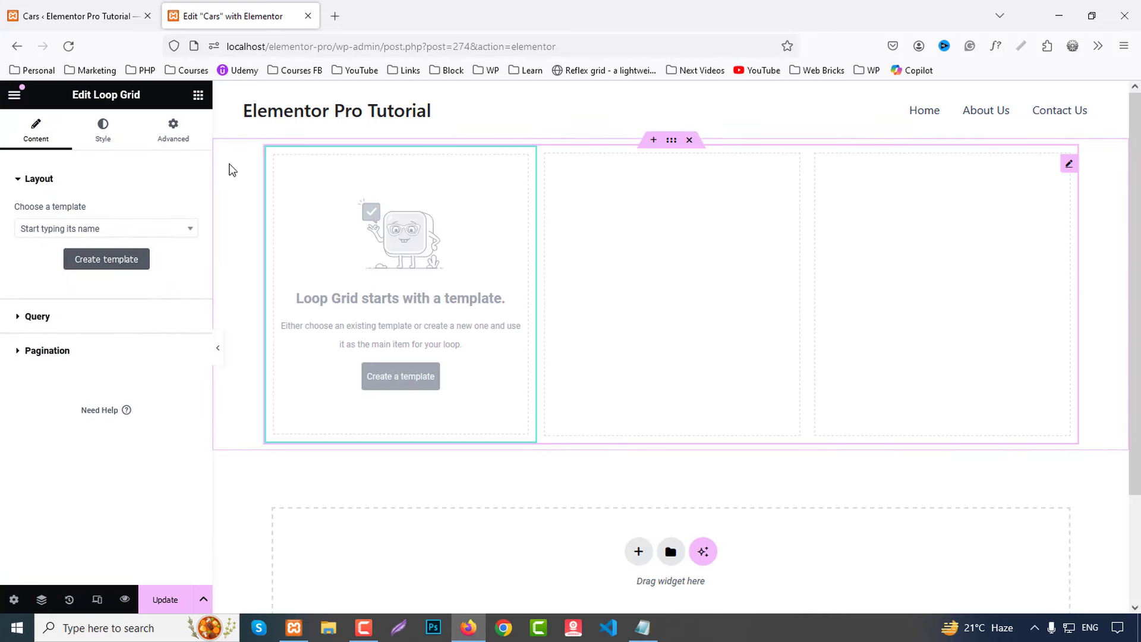
# Step: Set the Loop Grid's top margin to 80 px and give it an equal bottom margin
pyautogui.click(179, 131)
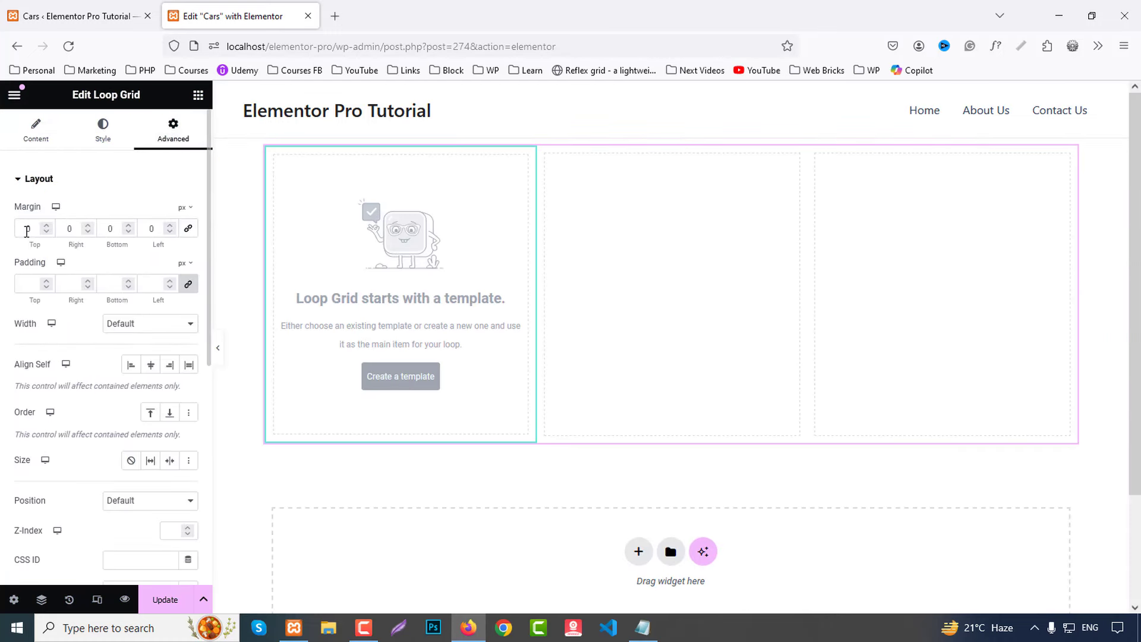
pyautogui.write('80')
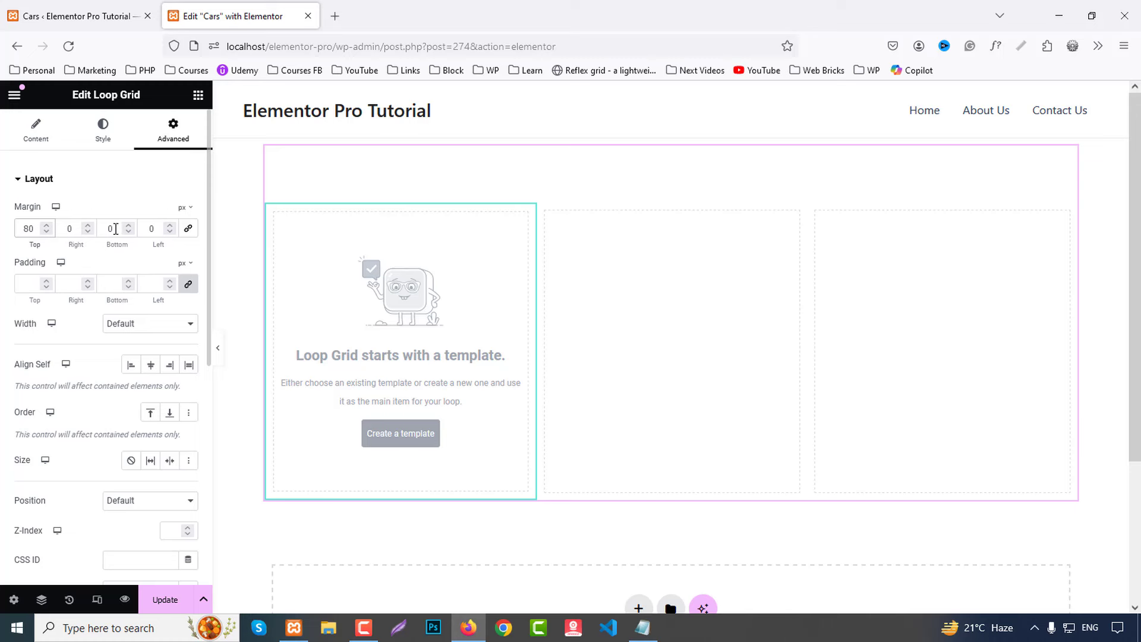
pyautogui.click(36, 141)
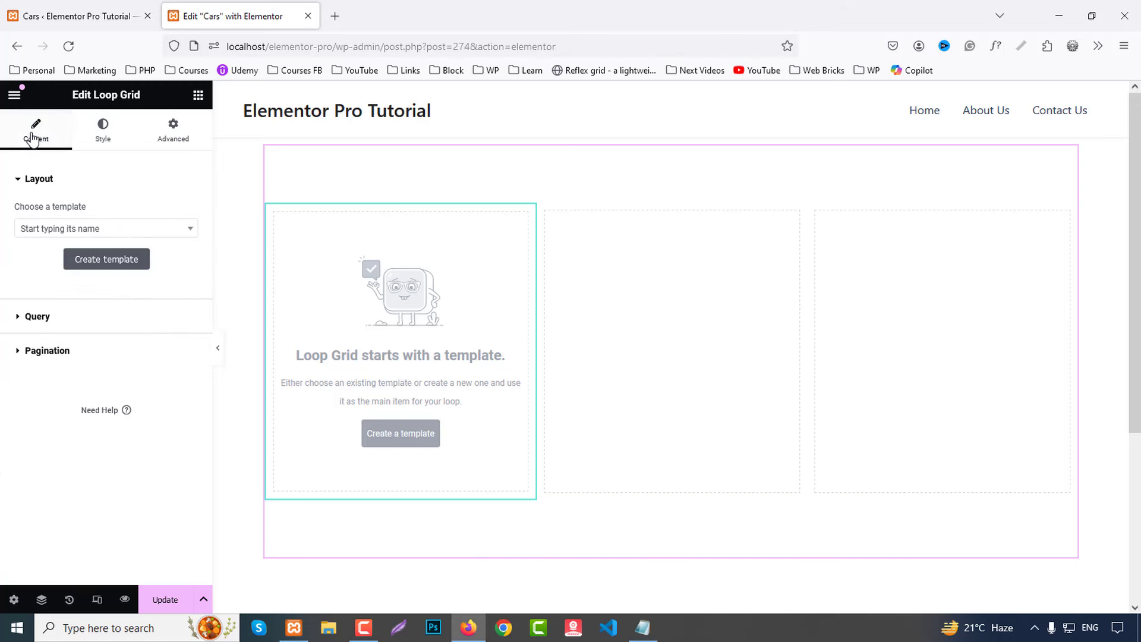
# Step: Set the Loop Grid's query source to Cars
pyautogui.click(62, 317)
pyautogui.click(125, 248)
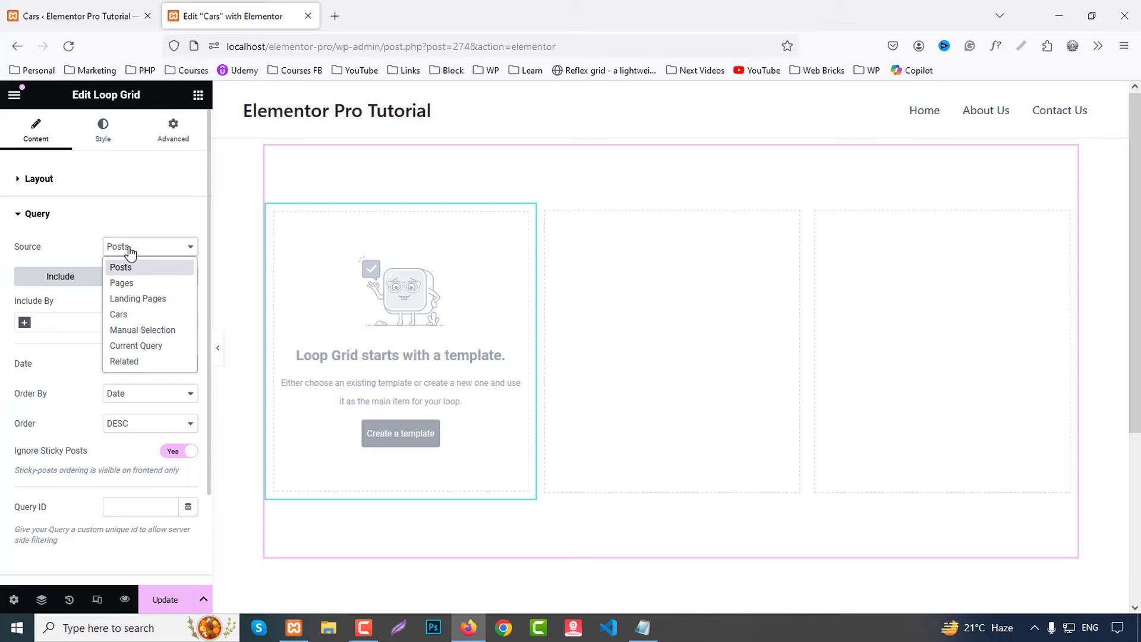
pyautogui.click(126, 312)
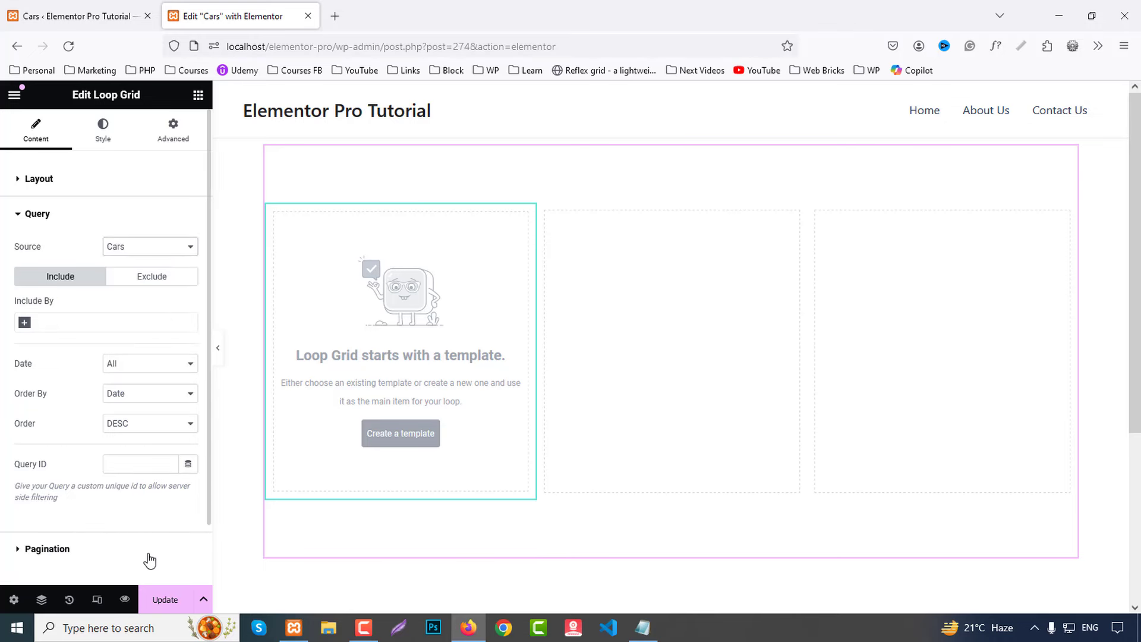
# Step: Update the Cars page and create a new template for the Loop Grid, saving the page changes
pyautogui.click(164, 600)
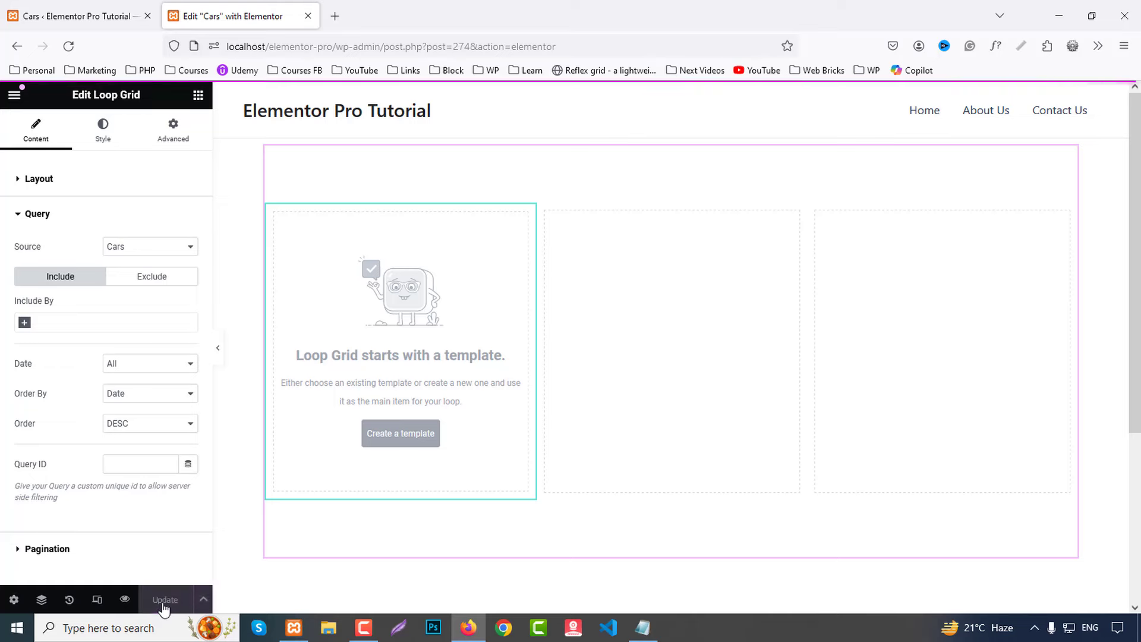
pyautogui.click(395, 440)
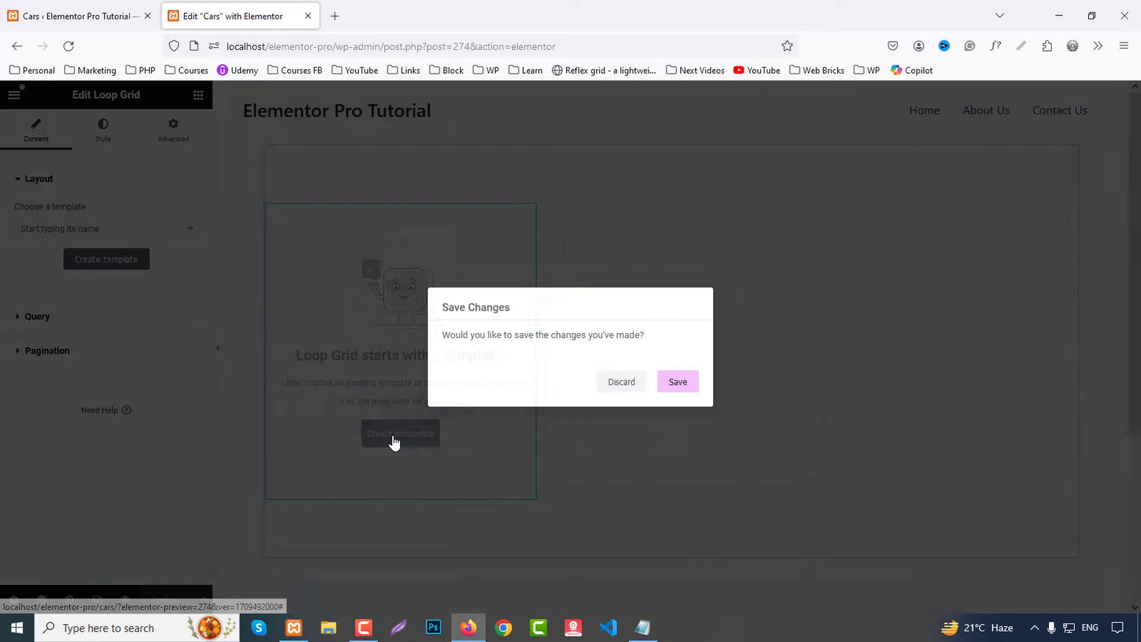
pyautogui.click(681, 385)
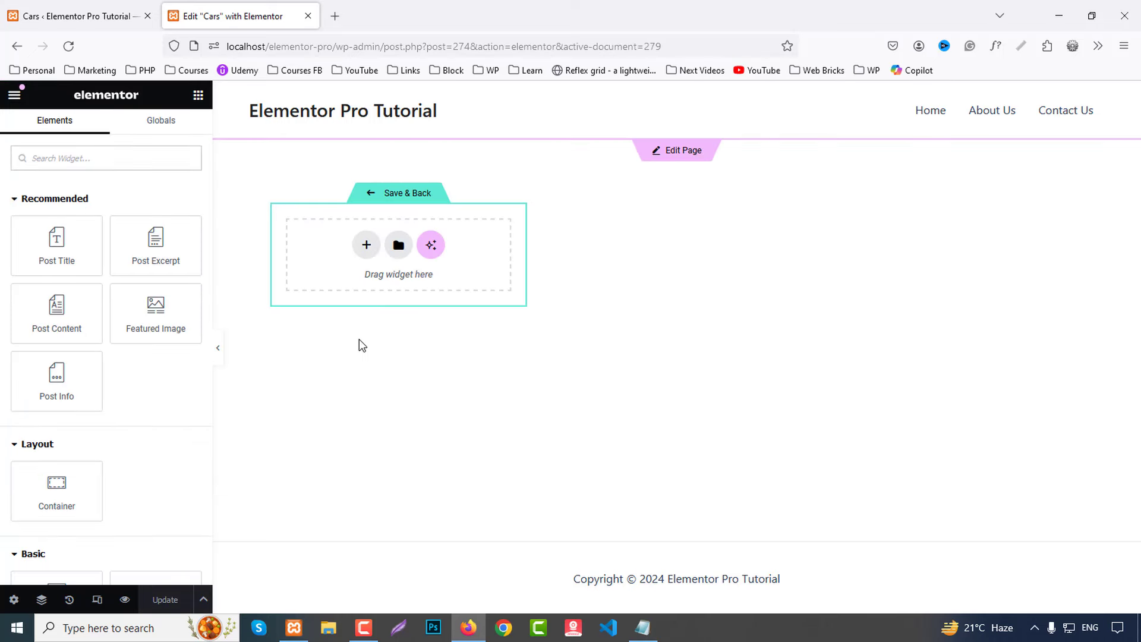
# Step: Set the loop item's preview source to car in its settings and apply the preview
pyautogui.click(14, 600)
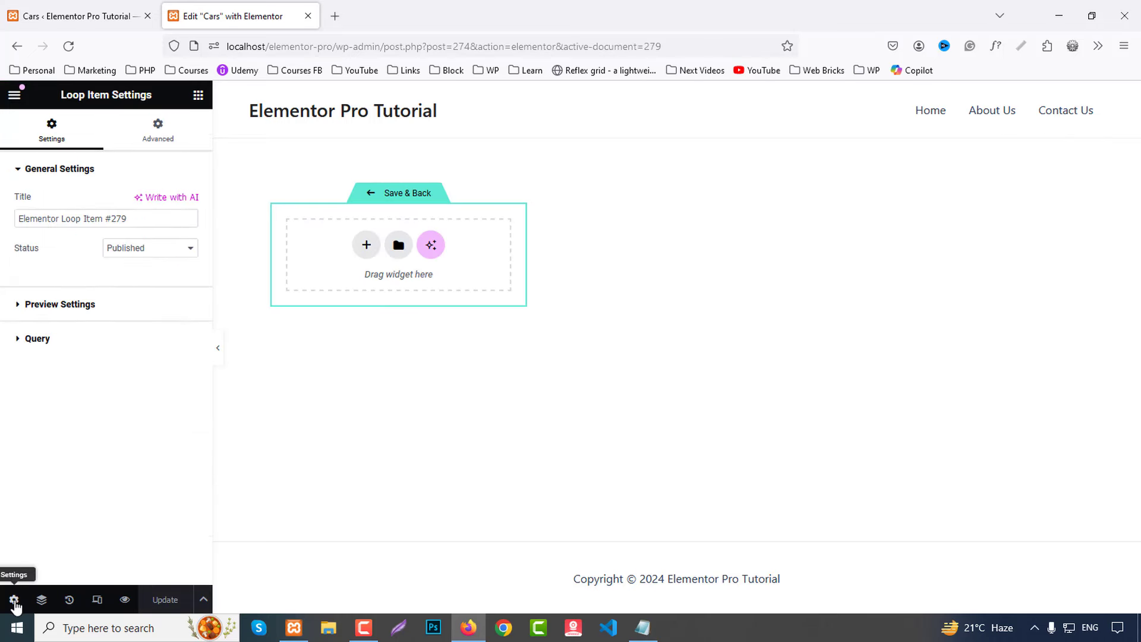
pyautogui.click(75, 304)
pyautogui.click(47, 306)
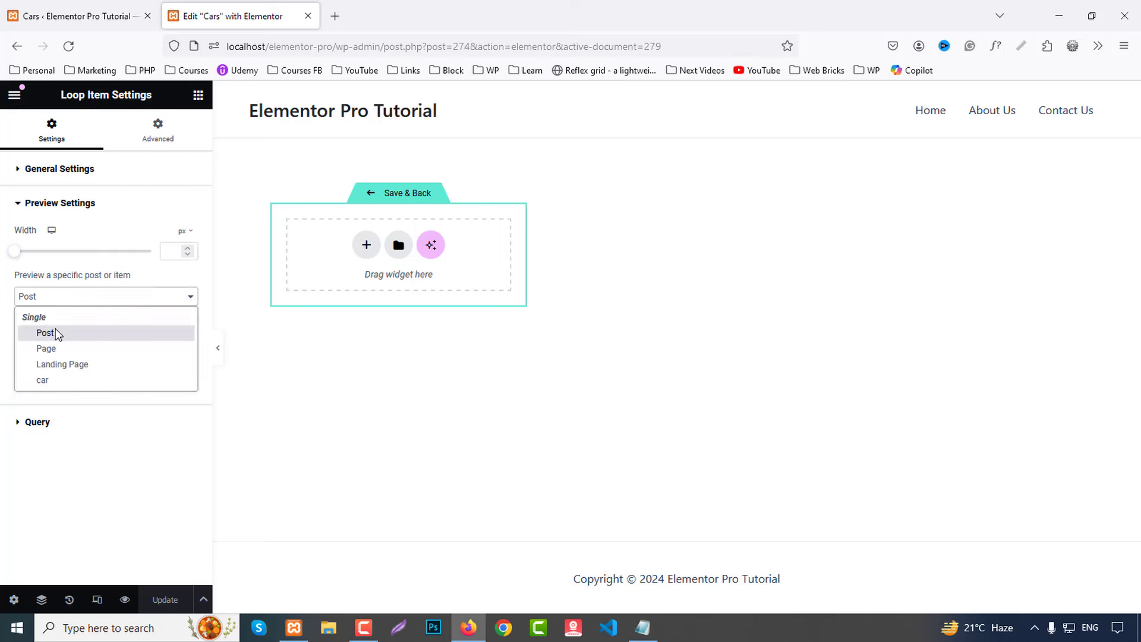
pyautogui.click(51, 381)
pyautogui.click(39, 424)
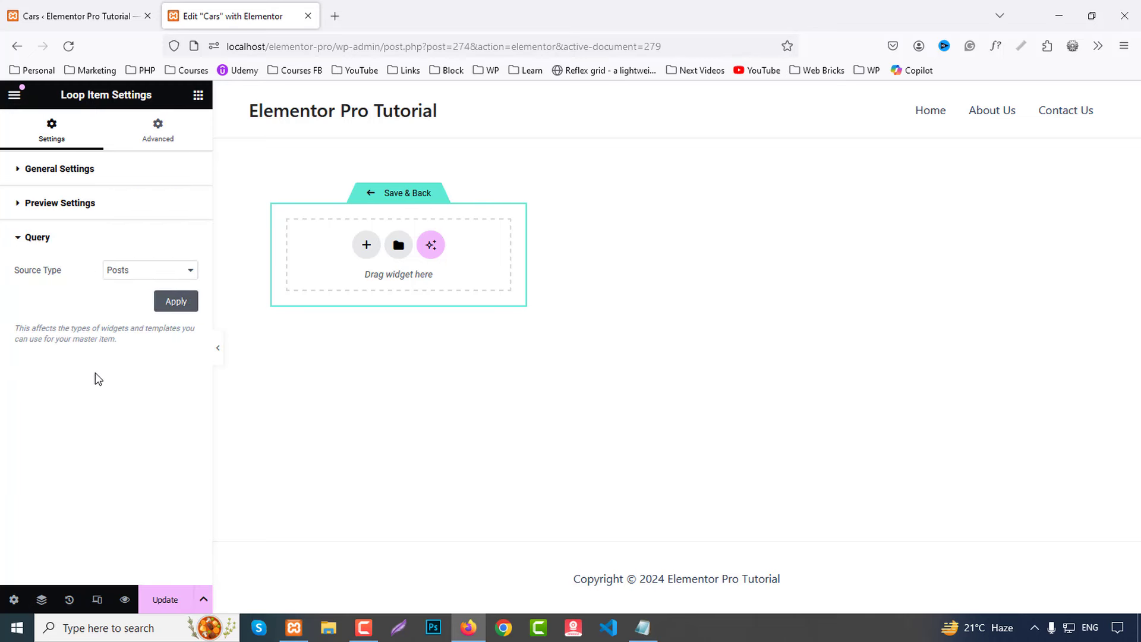
pyautogui.click(142, 270)
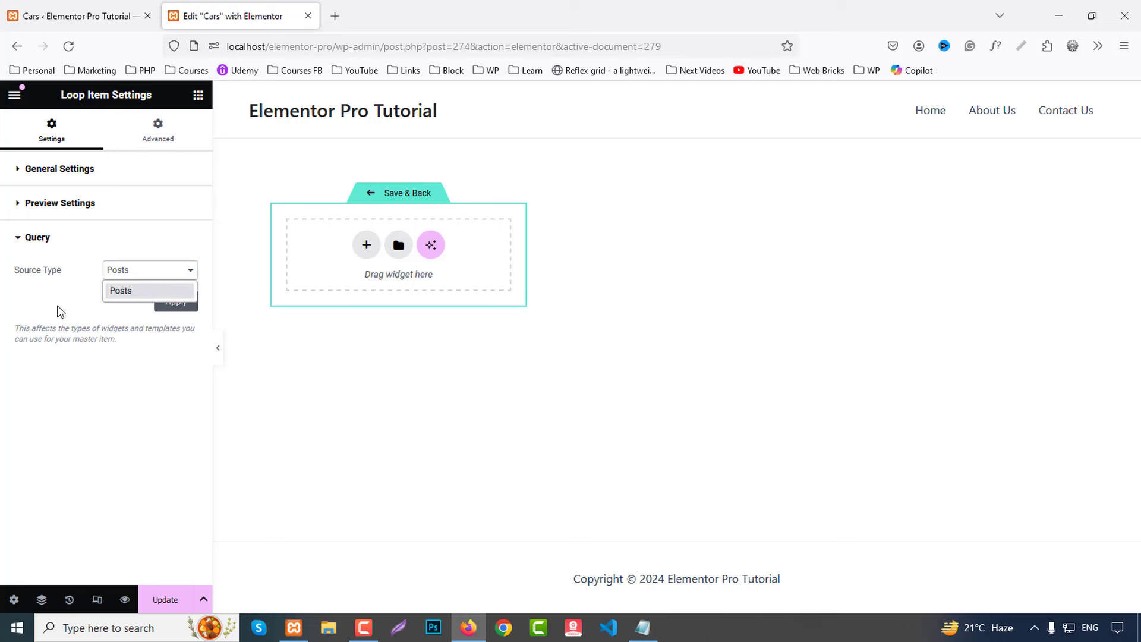
pyautogui.click(59, 311)
pyautogui.click(61, 204)
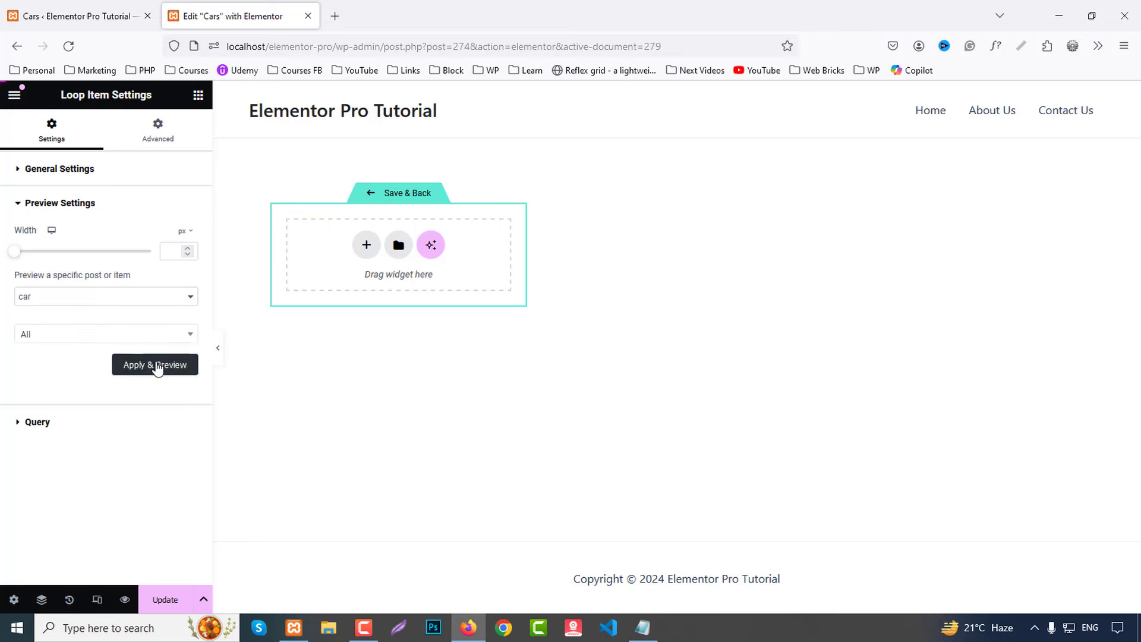
pyautogui.click(157, 368)
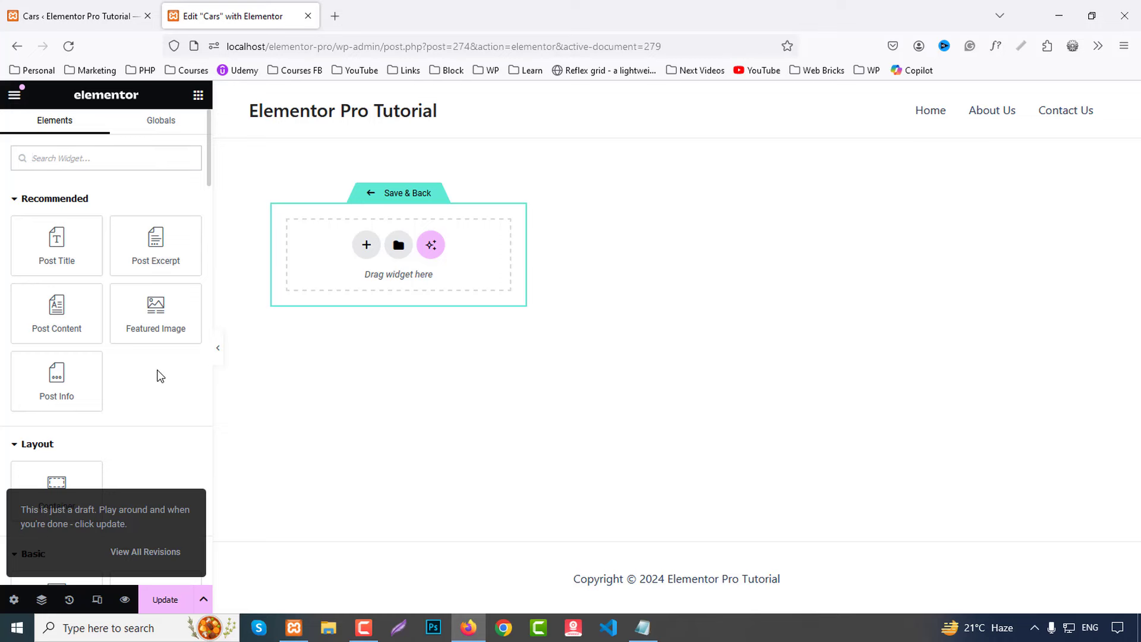
# Step: Add a single-column container with vertical direction to the loop item and place a Featured Image widget in it
pyautogui.click(367, 245)
pyautogui.click(328, 283)
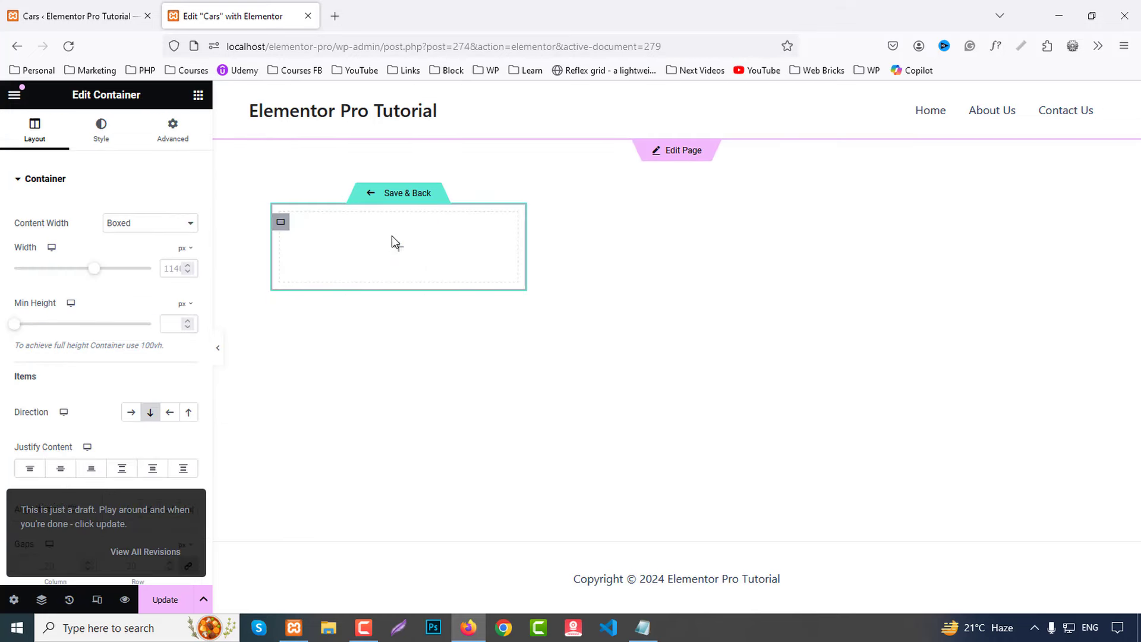
pyautogui.click(198, 94)
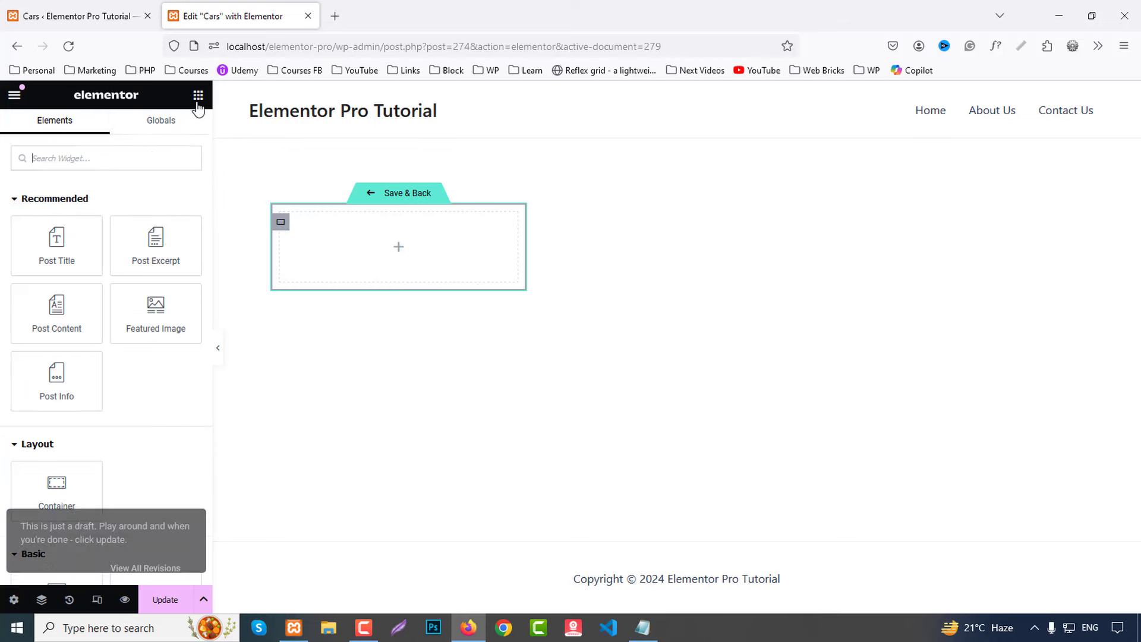
pyautogui.moveTo(167, 287); pyautogui.dragTo(396, 240)
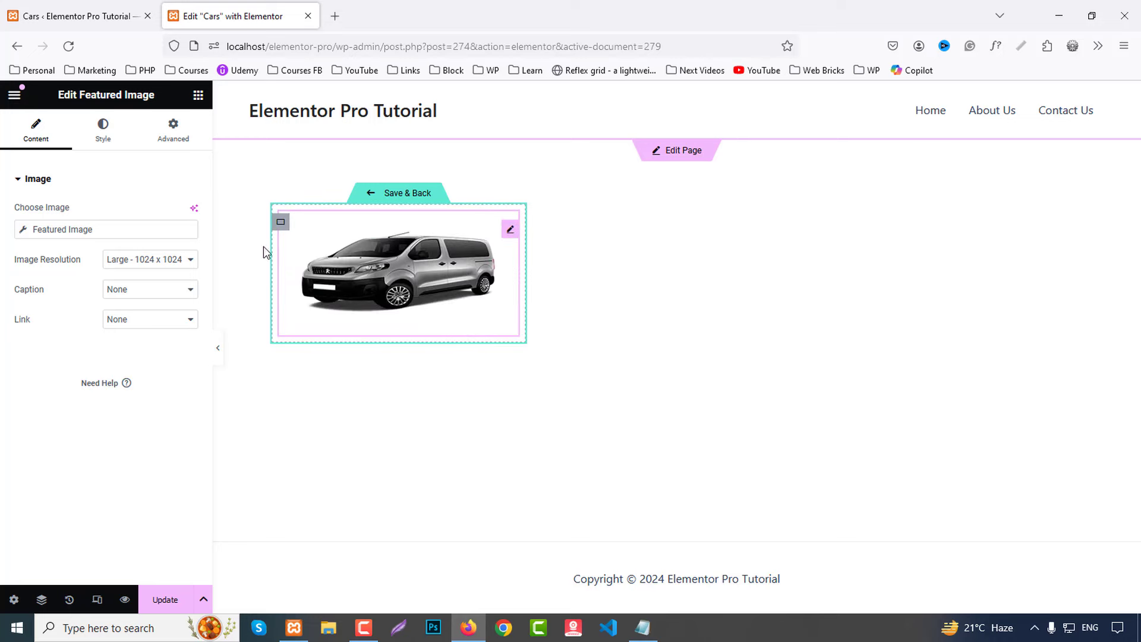
# Step: Add a nested container directly below the featured image
pyautogui.click(198, 97)
pyautogui.scroll(-2, 69, 416)
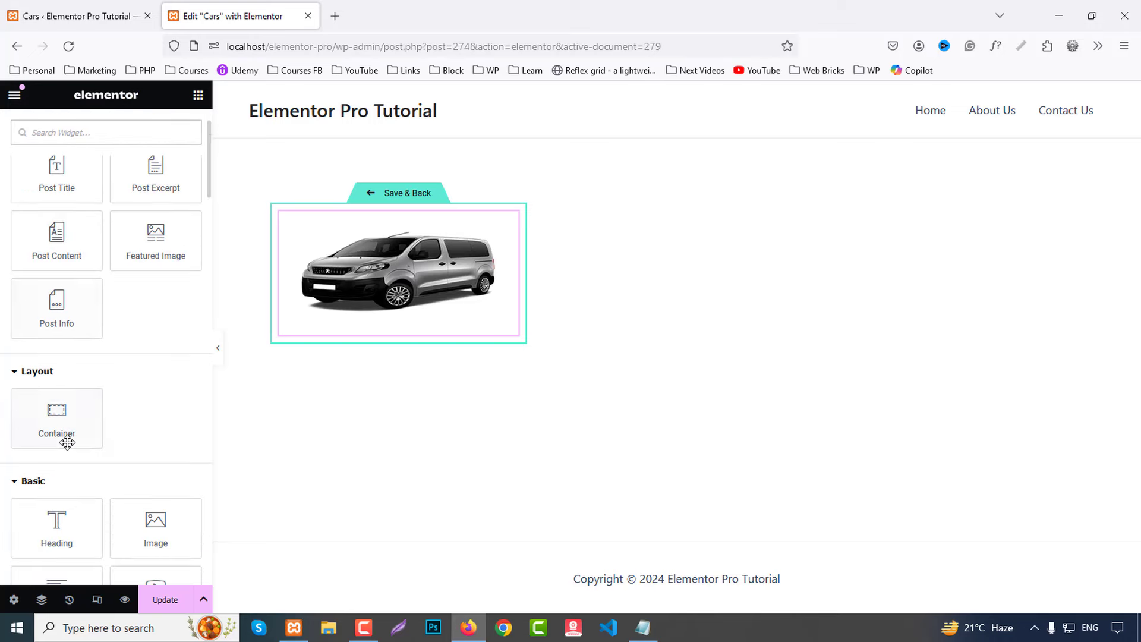
pyautogui.moveTo(56, 415); pyautogui.dragTo(473, 312)
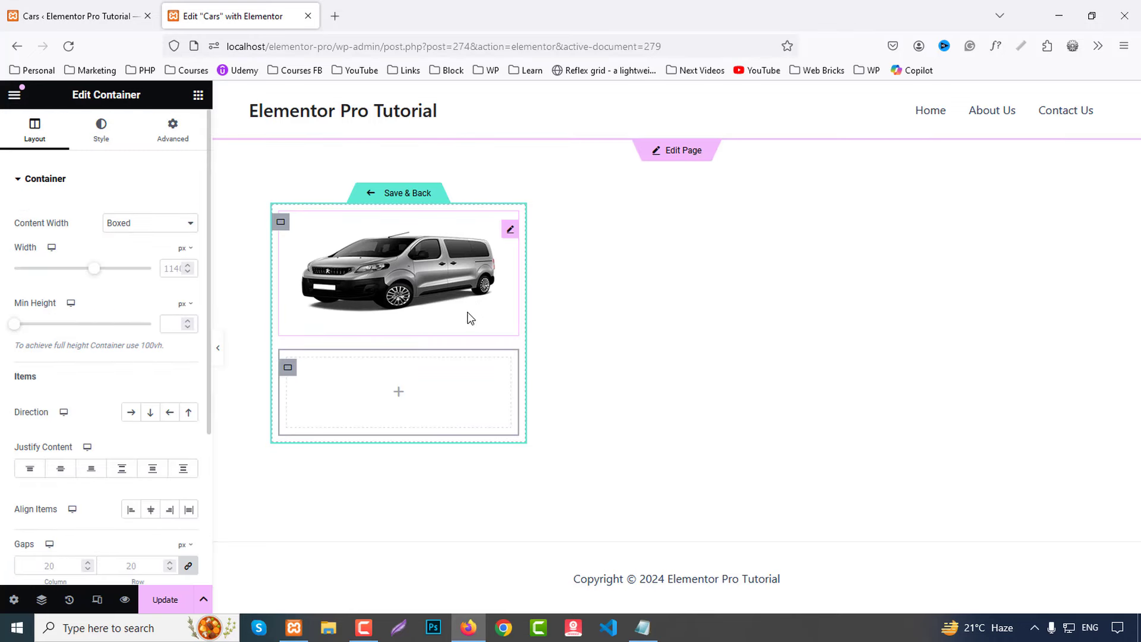
# Step: Place a Post Title widget in the nested container and set its HTML tag to H4
pyautogui.click(198, 96)
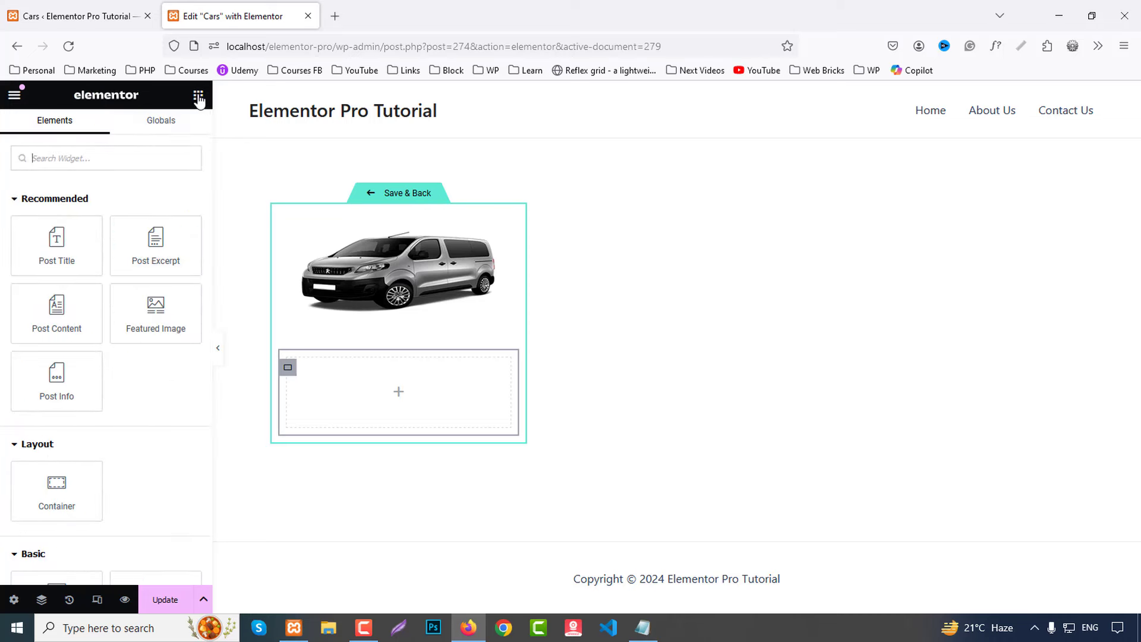
pyautogui.moveTo(55, 242); pyautogui.dragTo(416, 404)
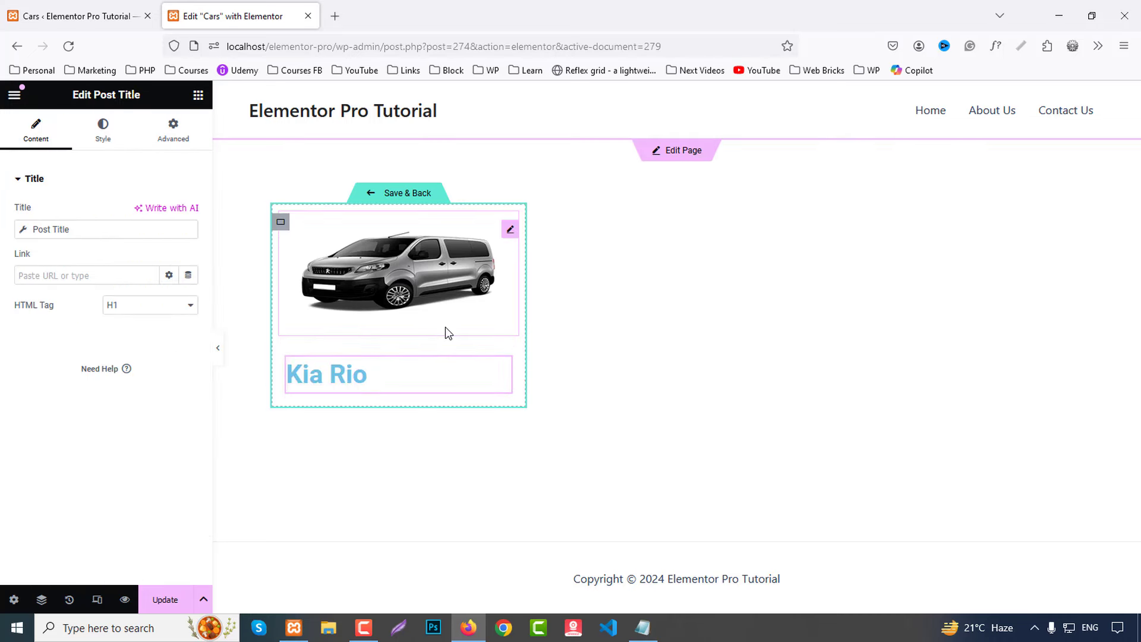
pyautogui.click(129, 306)
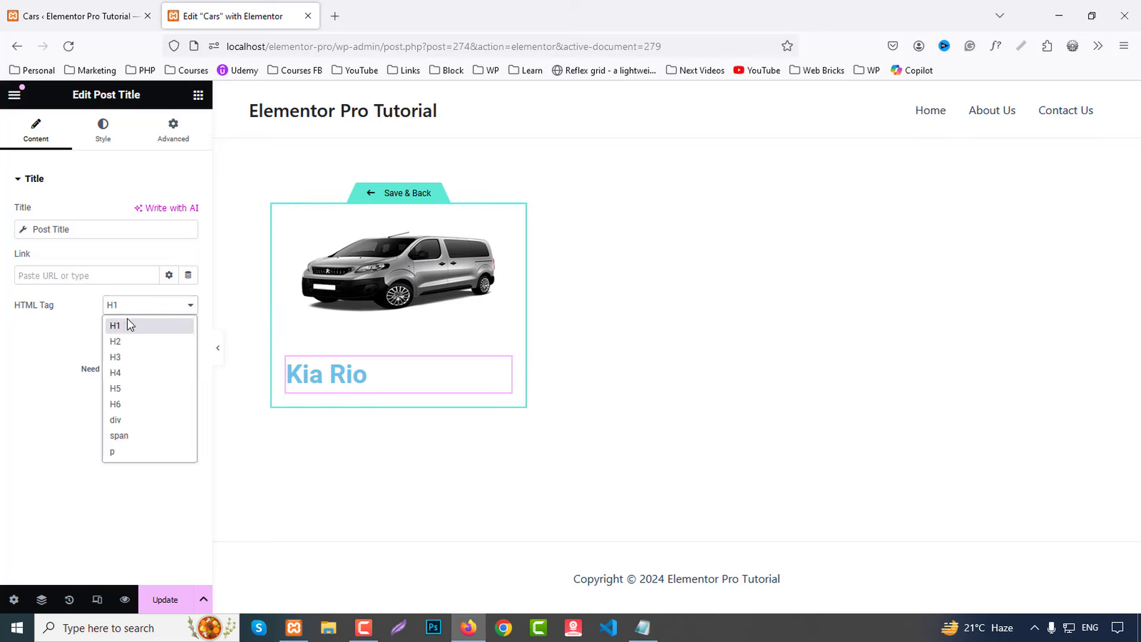
pyautogui.click(127, 374)
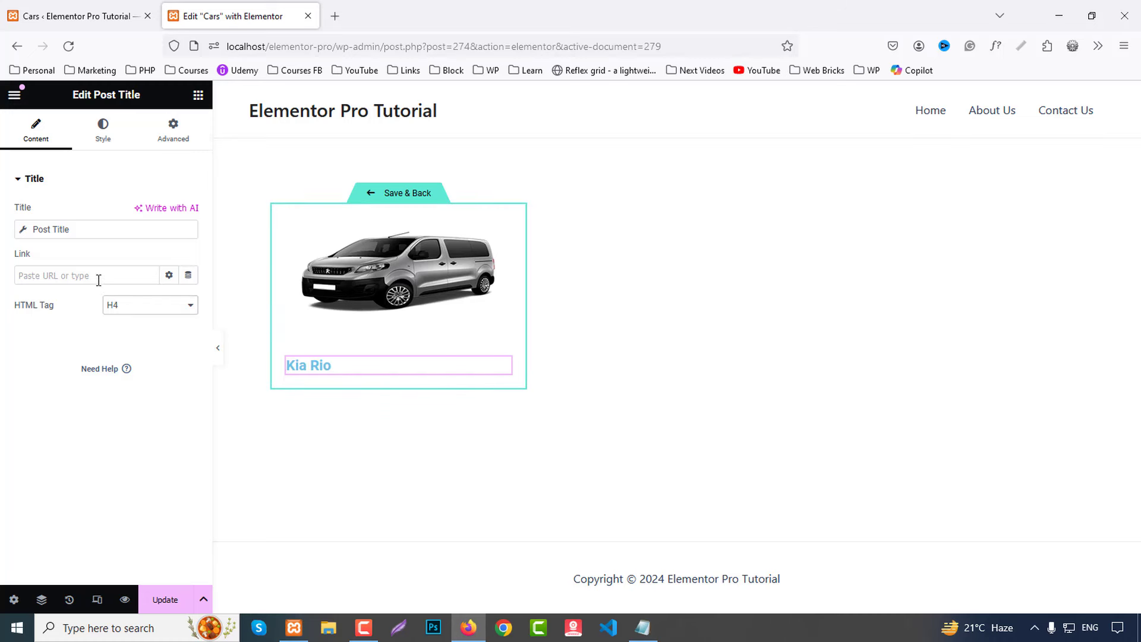
pyautogui.click(170, 277)
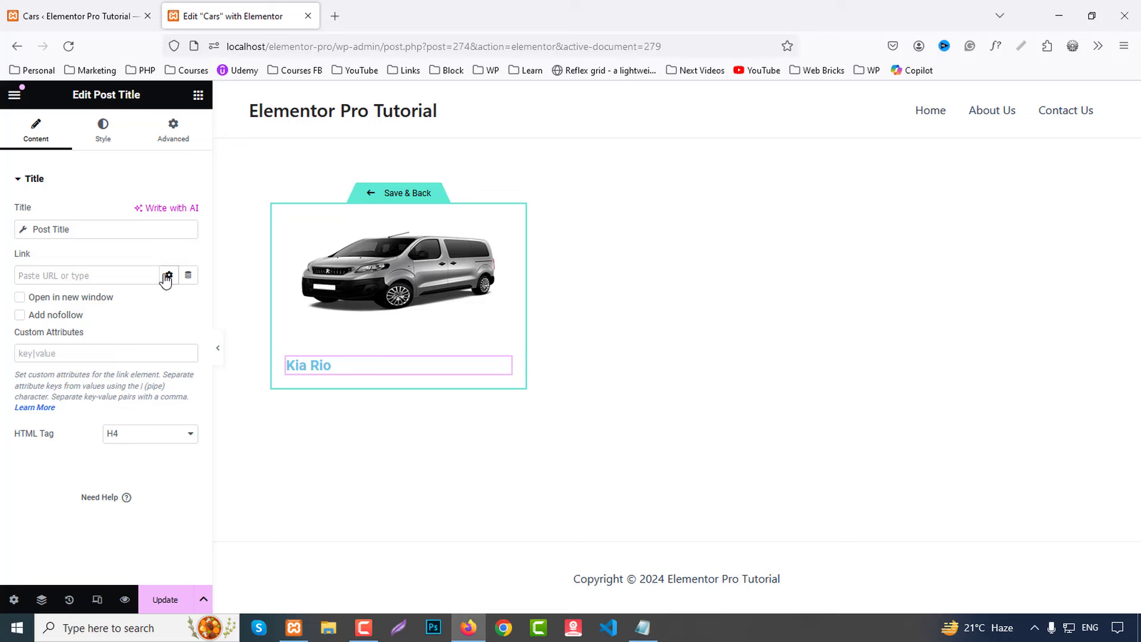
pyautogui.click(188, 276)
pyautogui.scroll(-5, 83, 416)
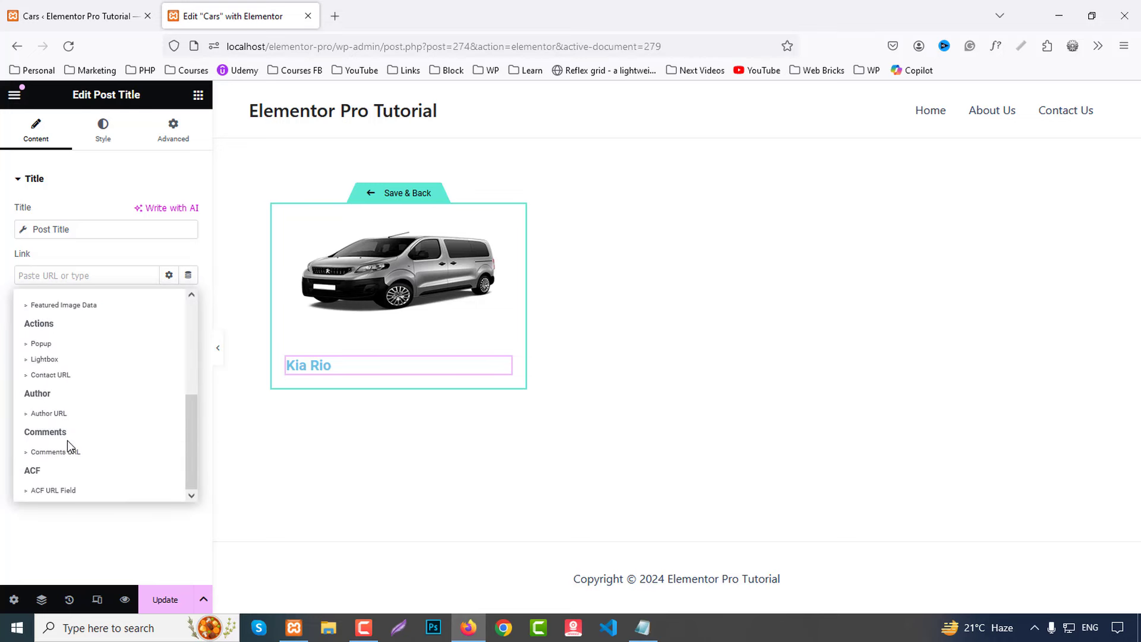
pyautogui.click(53, 490)
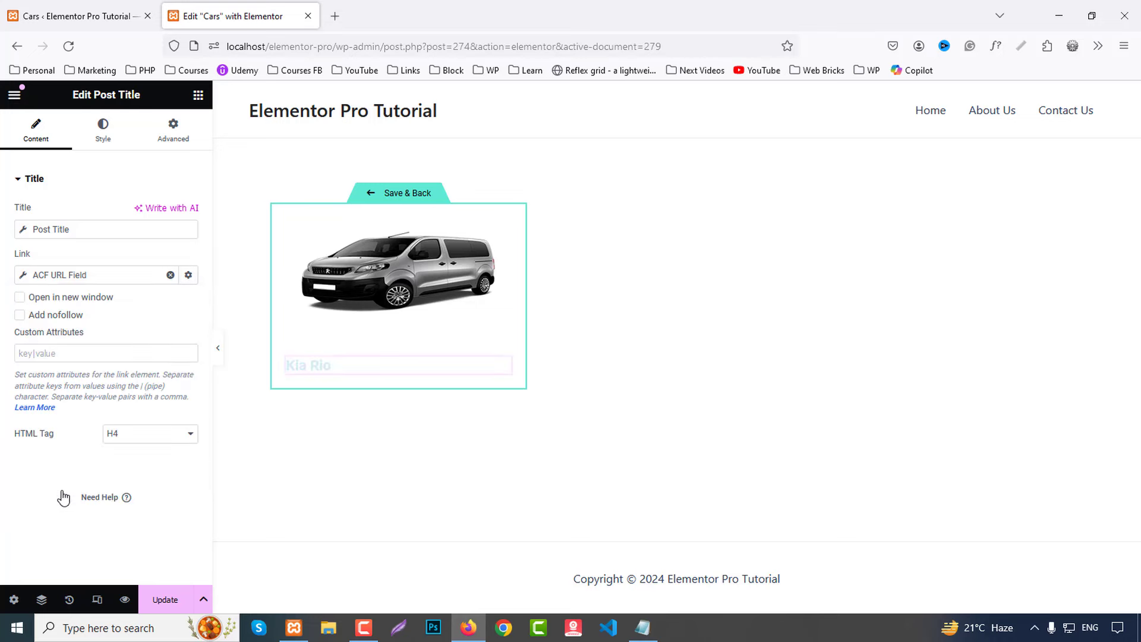
pyautogui.click(188, 276)
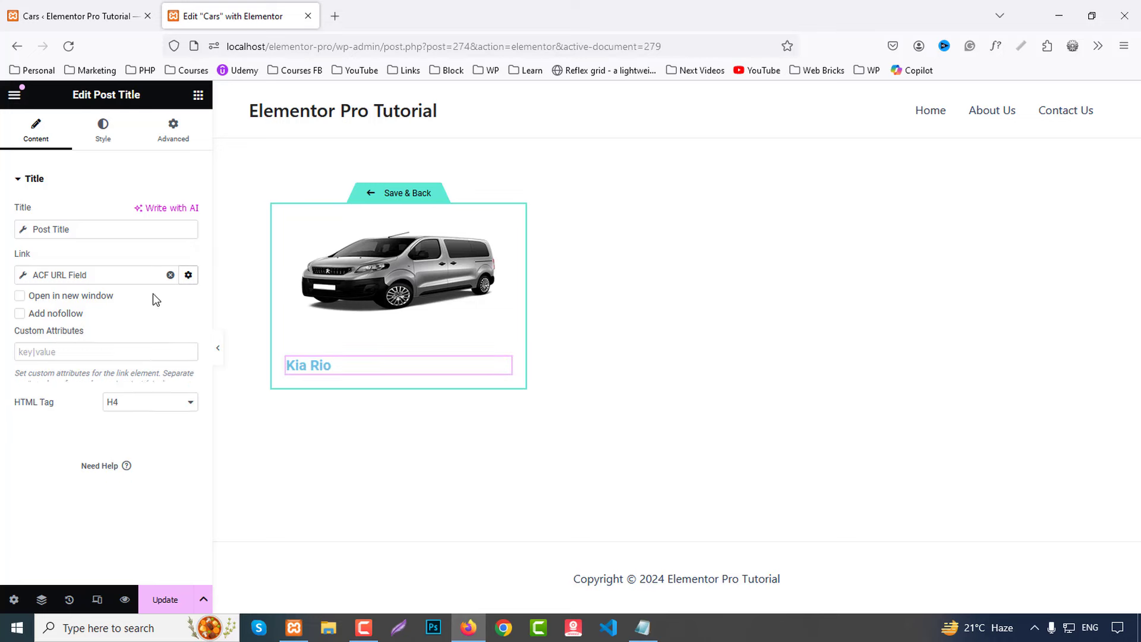
pyautogui.click(189, 275)
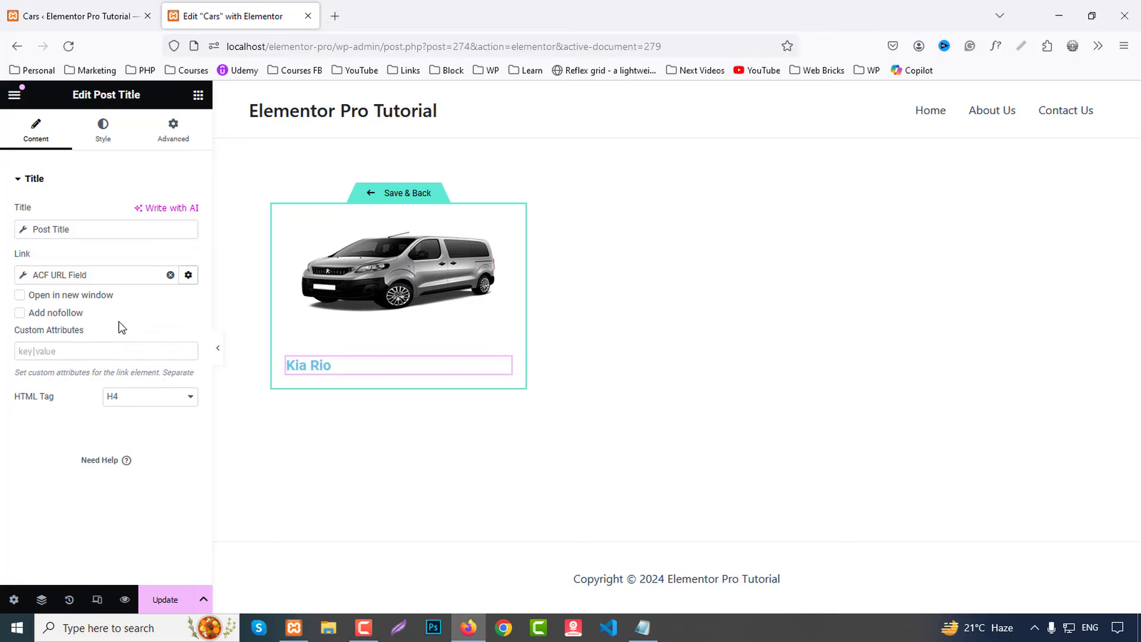
pyautogui.click(171, 276)
# Step: Link the post title to the dynamic Post URL
pyautogui.click(188, 275)
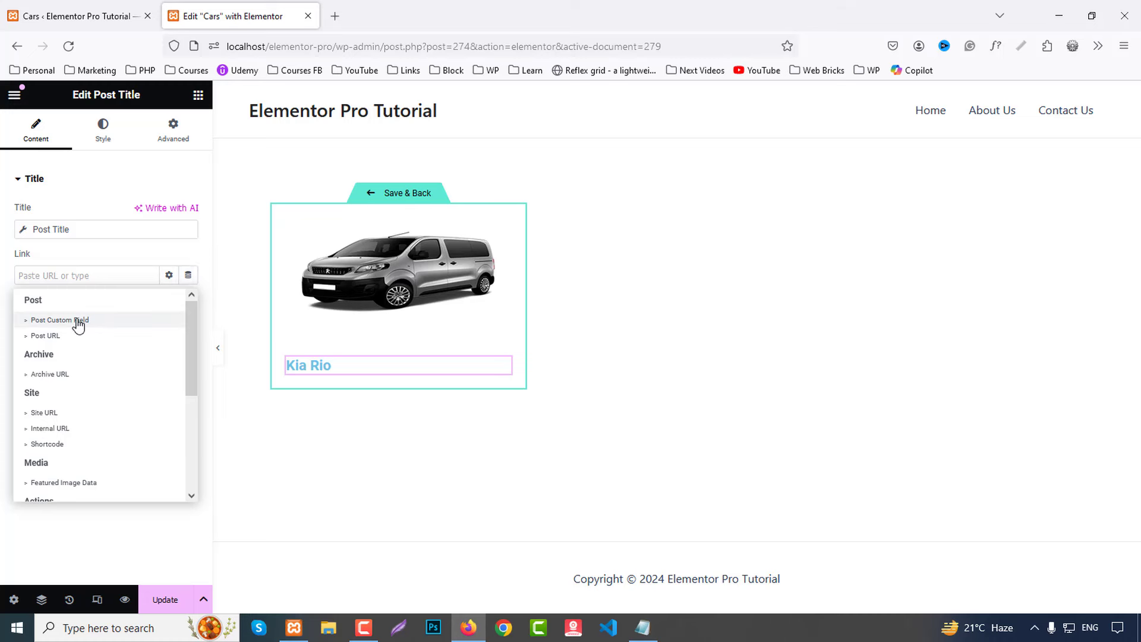
pyautogui.click(47, 336)
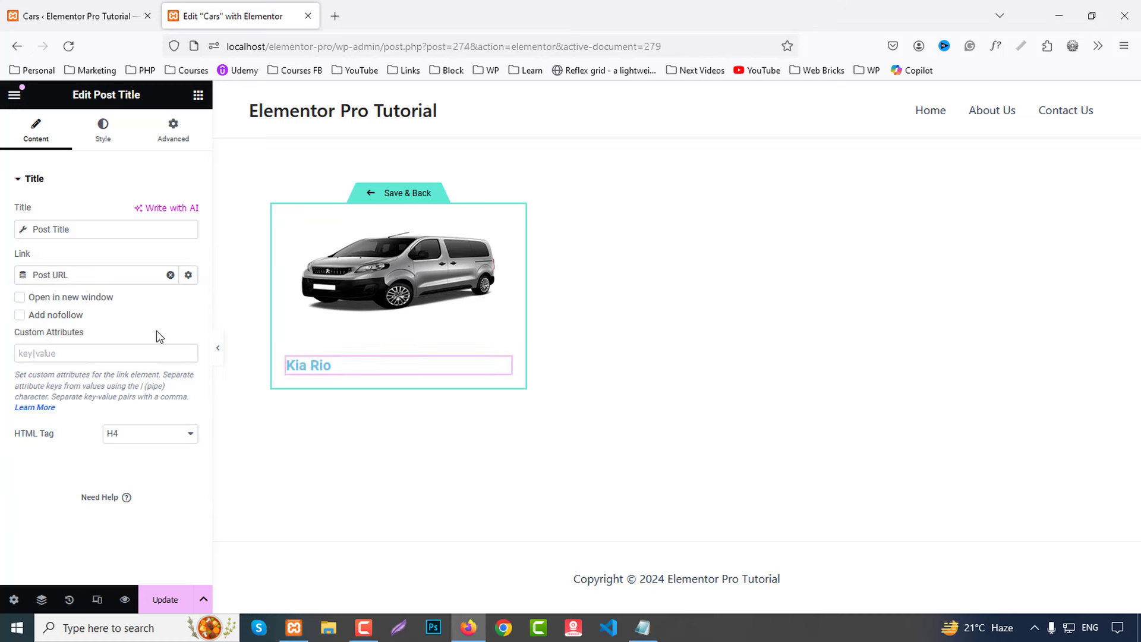
# Step: Place a Divider widget below the post title in the nested container
pyautogui.click(198, 94)
pyautogui.scroll(-4, 71, 321)
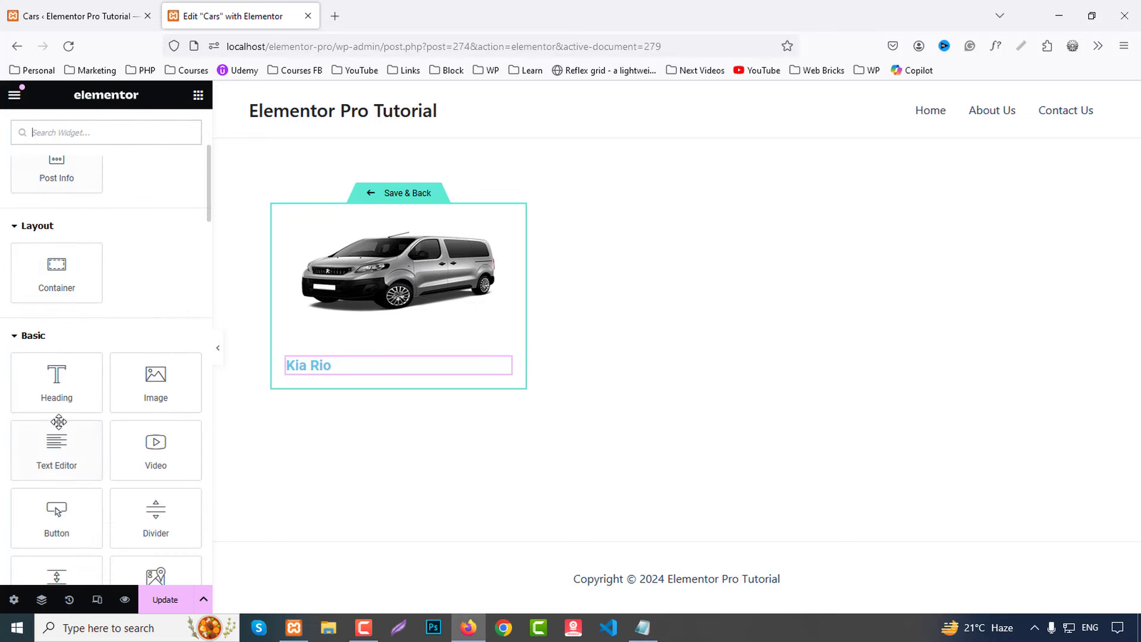
pyautogui.scroll(-2, 77, 451)
pyautogui.moveTo(155, 377); pyautogui.dragTo(350, 374)
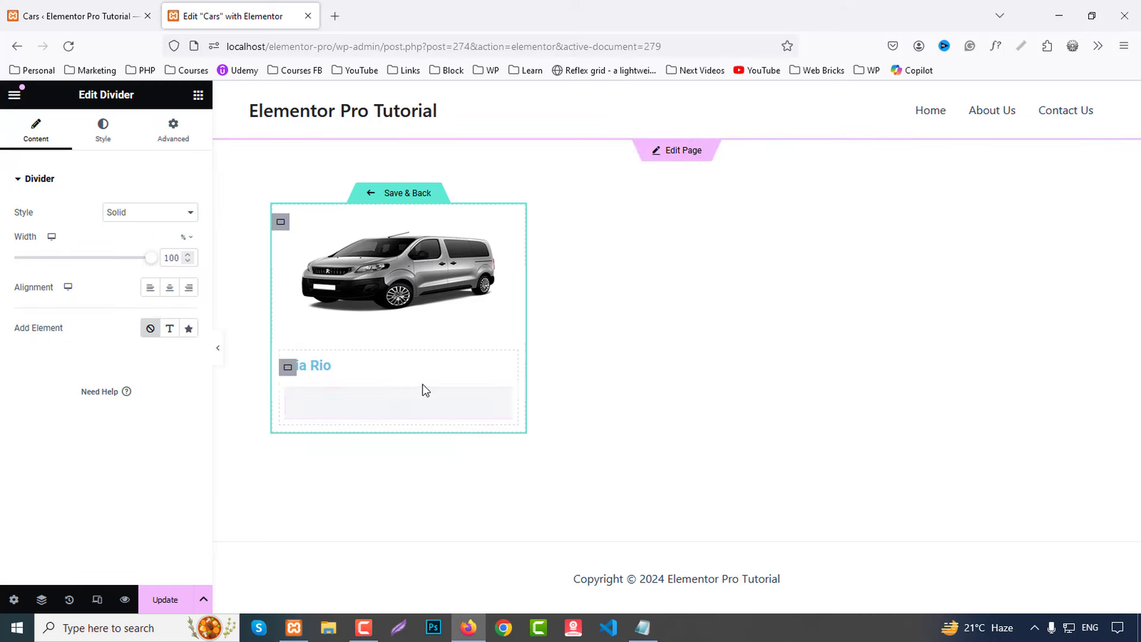
pyautogui.click(198, 96)
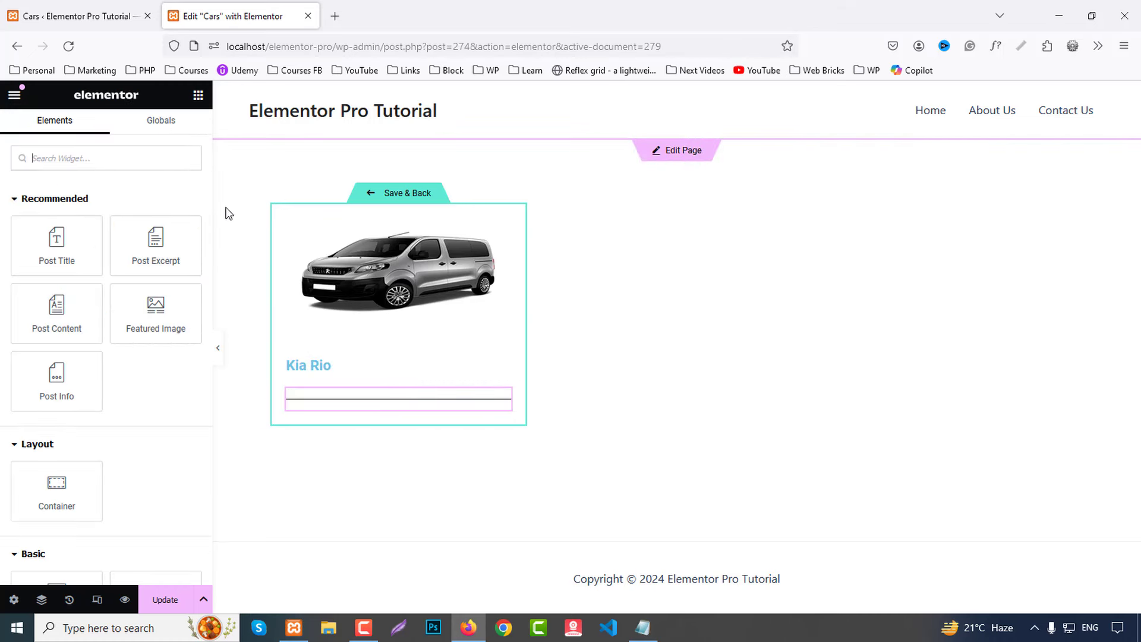
# Step: Add an Icon List widget below the divider in the car card and a Button widget below the list
pyautogui.write('list')
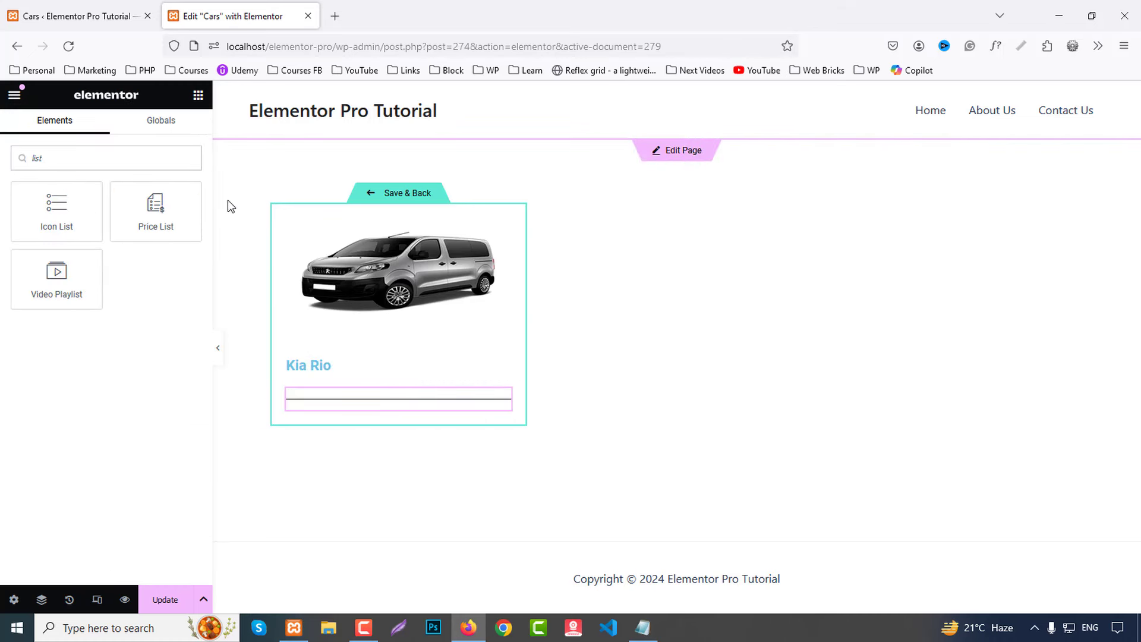
pyautogui.moveTo(87, 217); pyautogui.dragTo(382, 414)
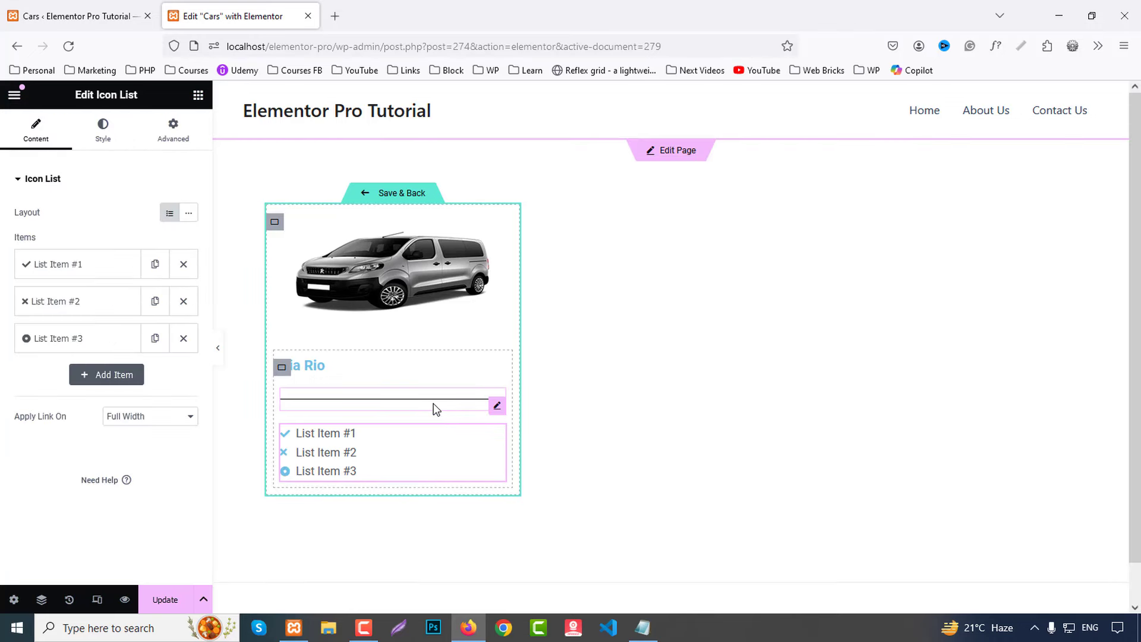
pyautogui.click(198, 97)
pyautogui.scroll(-6, 54, 416)
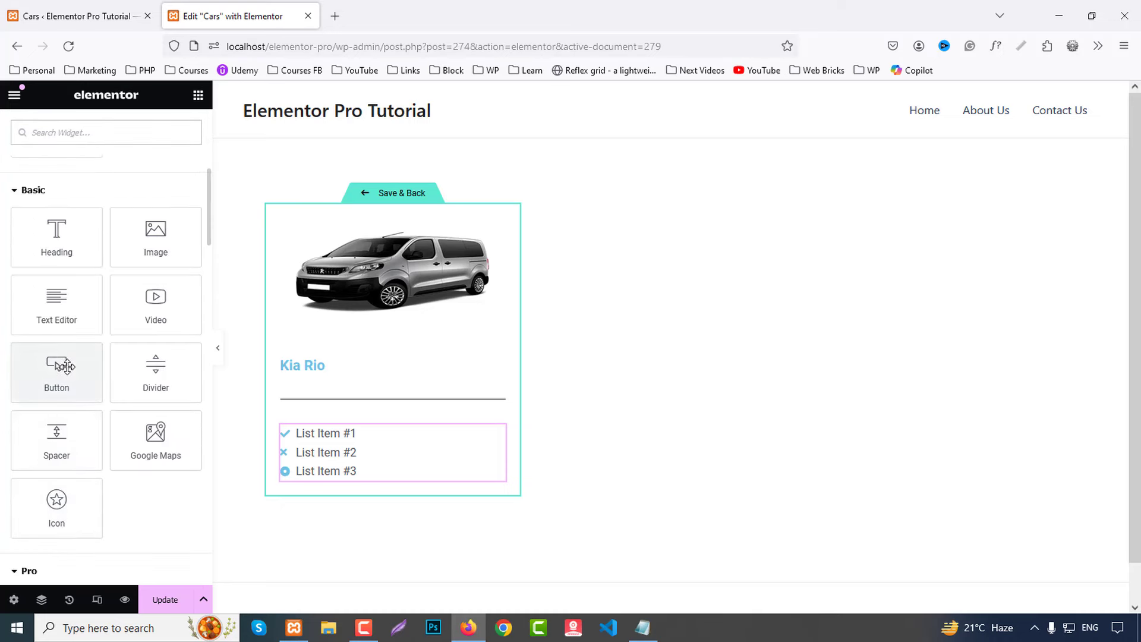
pyautogui.moveTo(65, 365); pyautogui.dragTo(380, 464)
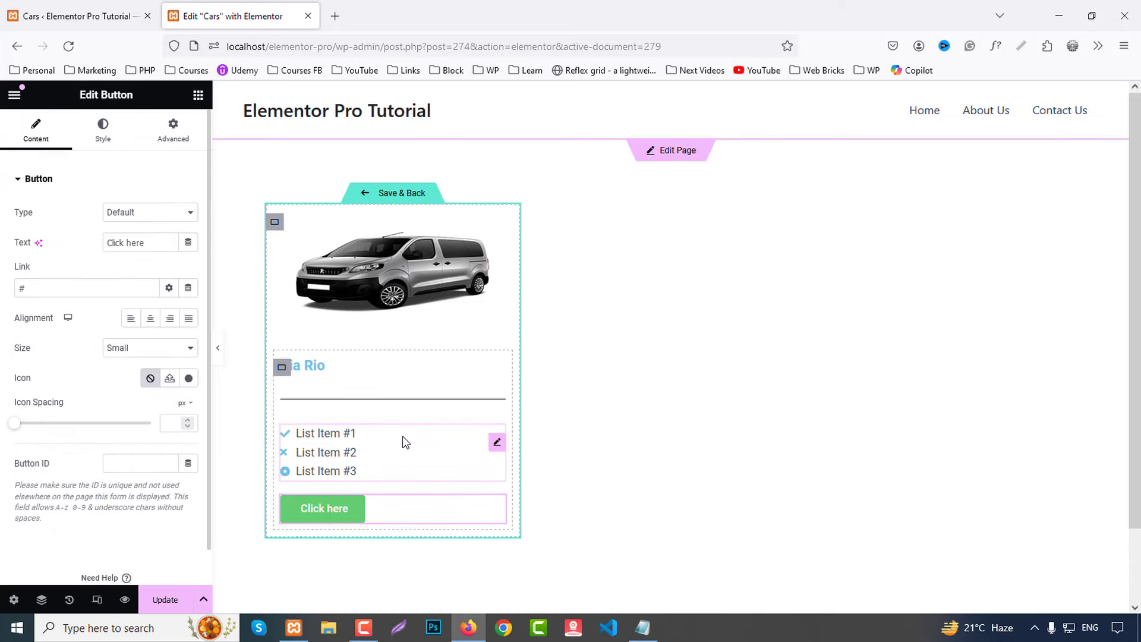
pyautogui.scroll(-2, 413, 332)
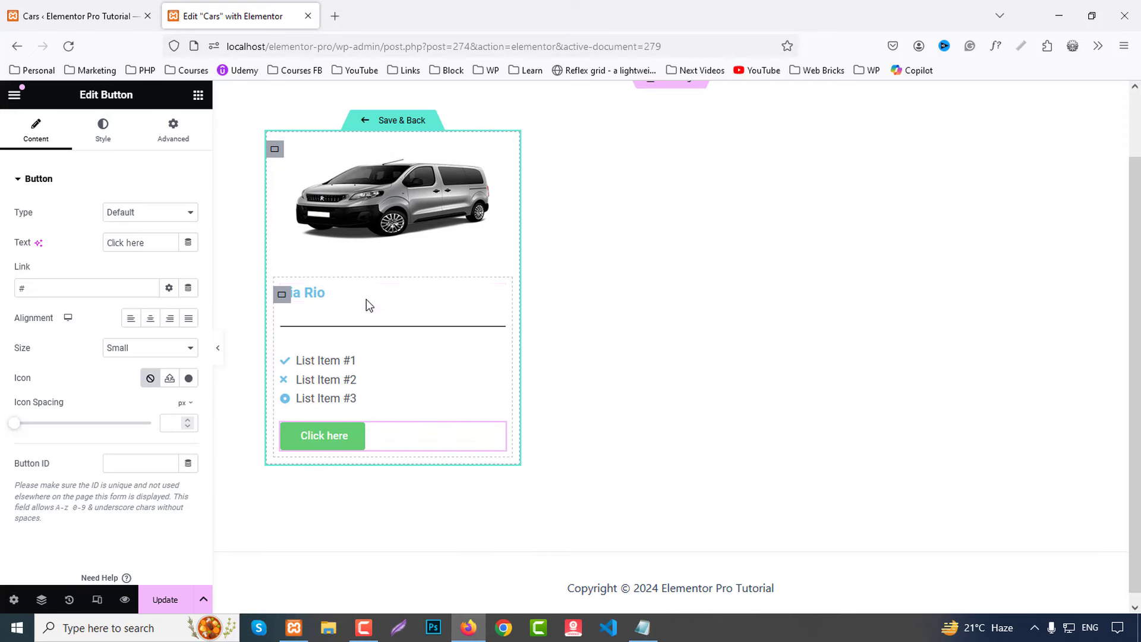
# Step: Center-align the post title in the car card
pyautogui.click(359, 295)
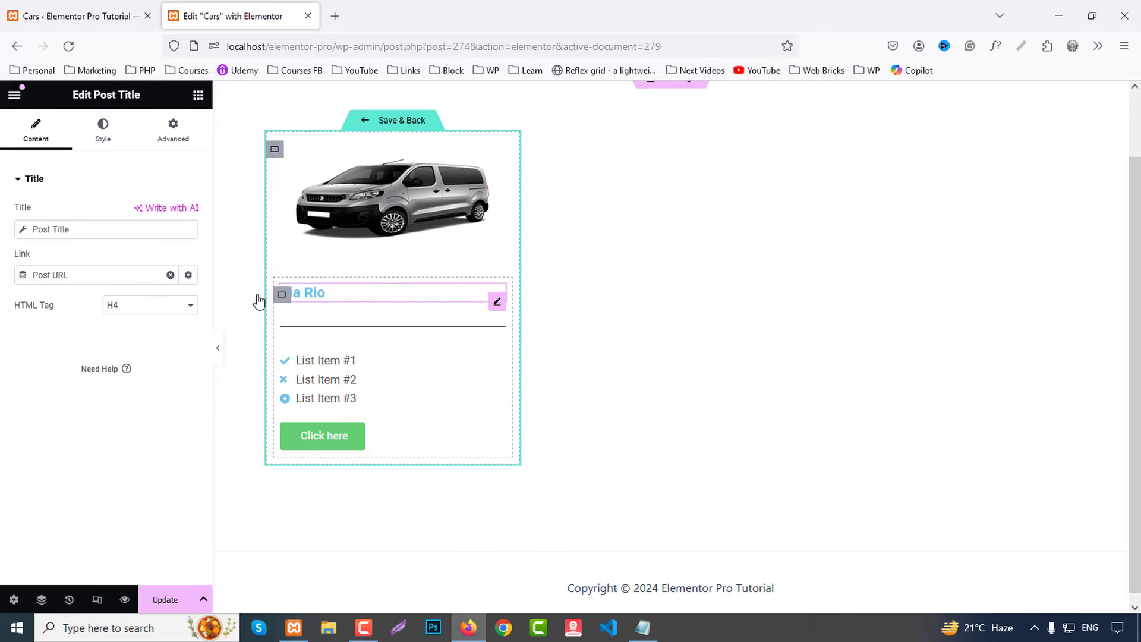
pyautogui.click(104, 130)
pyautogui.click(151, 214)
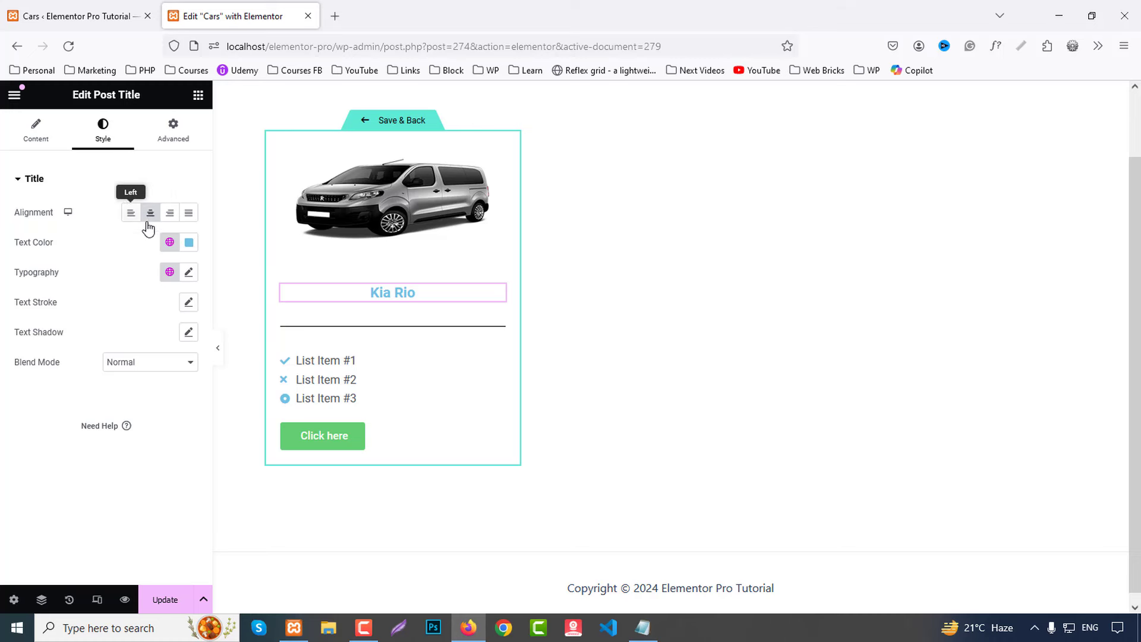
# Step: Set the post title's text color to the red #D5173C and copy its hex code
pyautogui.click(188, 243)
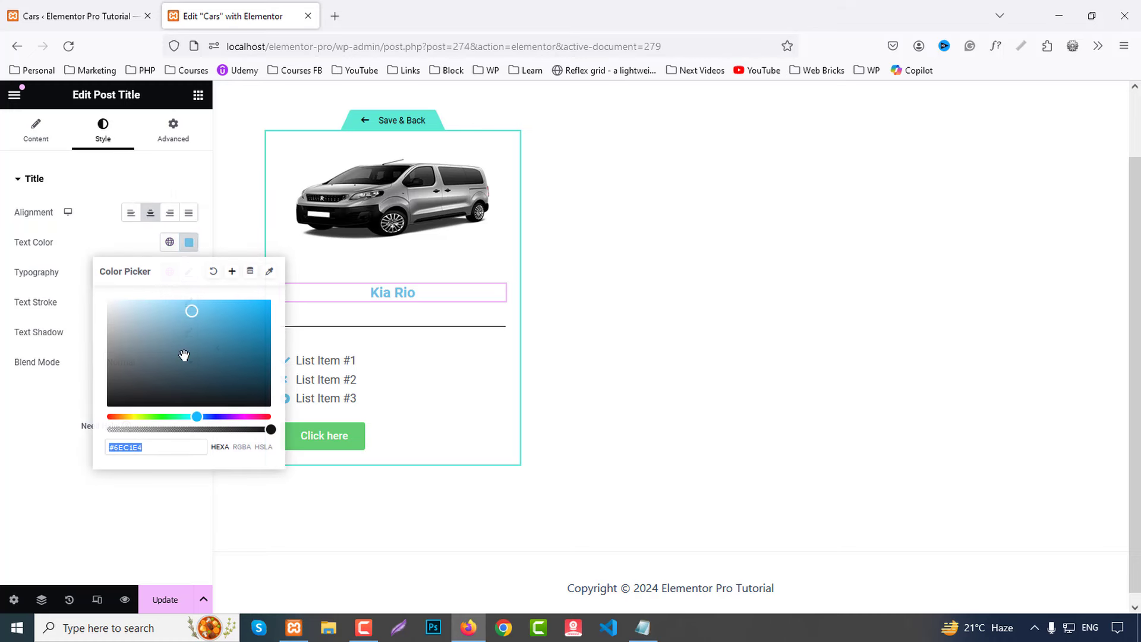
pyautogui.click(171, 450)
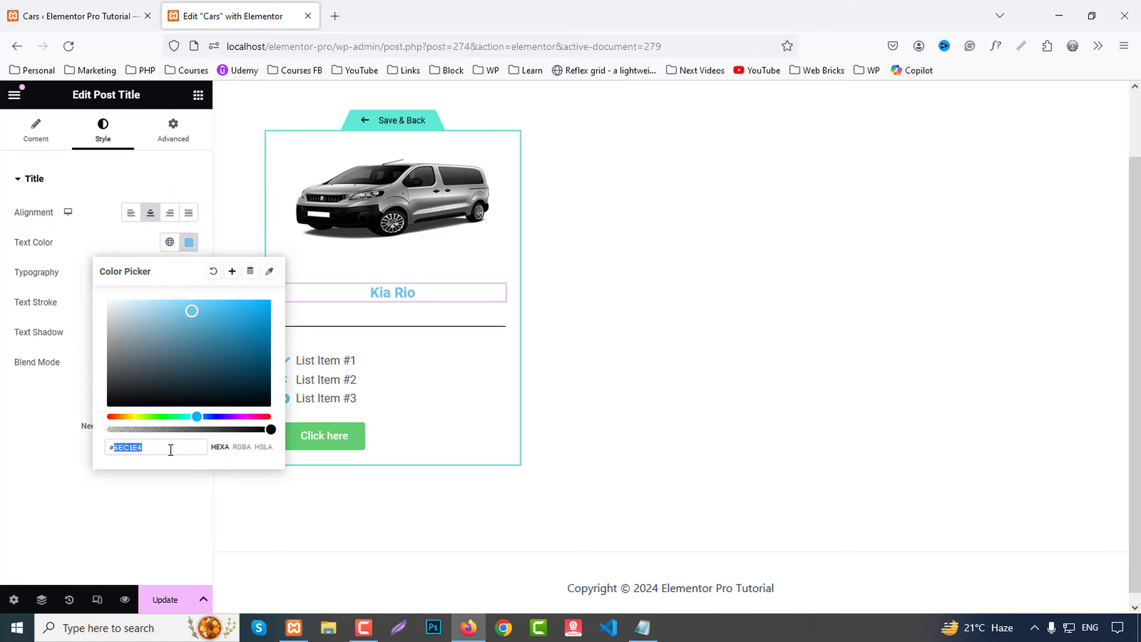
pyautogui.write('#c22c91')
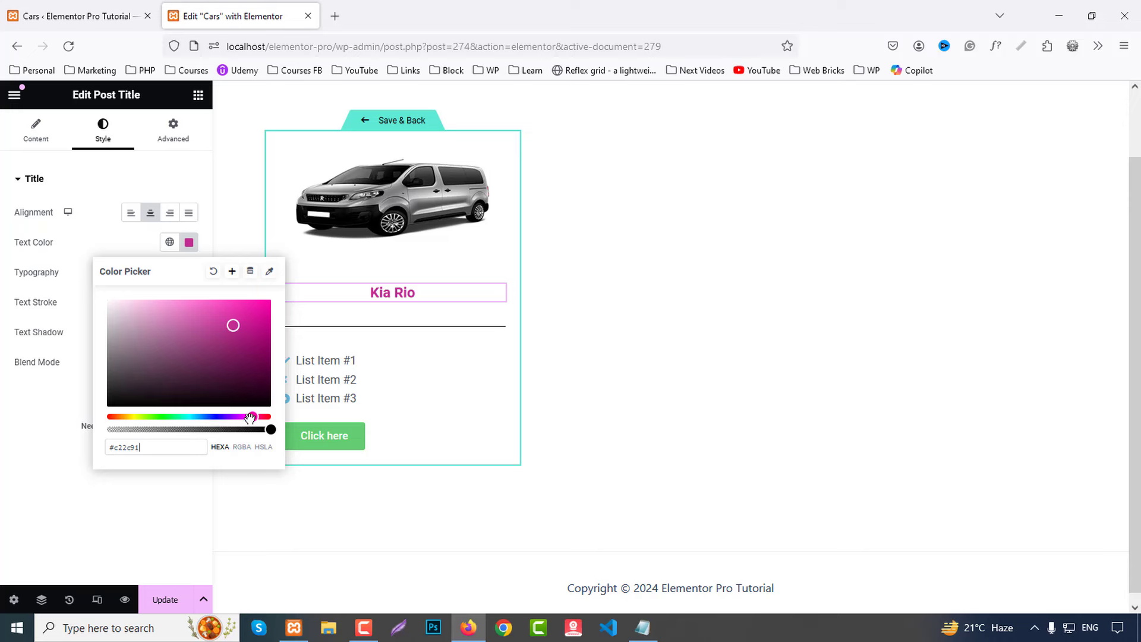
pyautogui.moveTo(250, 417); pyautogui.dragTo(259, 417)
pyautogui.moveTo(245, 322); pyautogui.dragTo(253, 318)
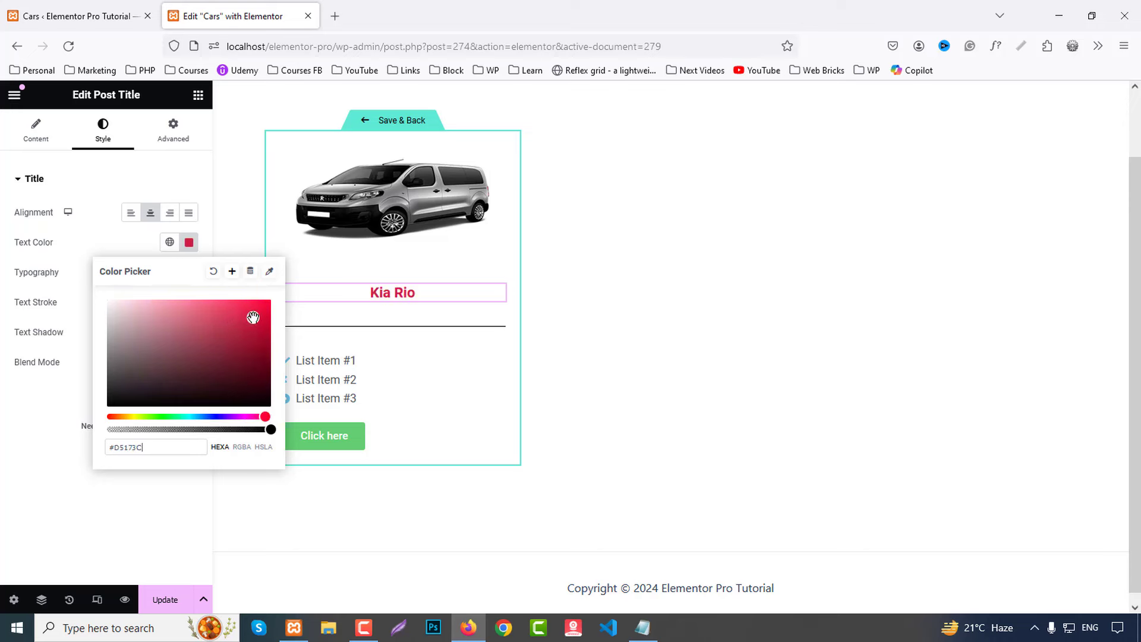
pyautogui.moveTo(203, 447); pyautogui.dragTo(90, 449)
pyautogui.hotkey('ctrl', 'c')
pyautogui.click(39, 472)
# Step: Set the post title's typography to the Poppins font family at 30 px
pyautogui.click(188, 271)
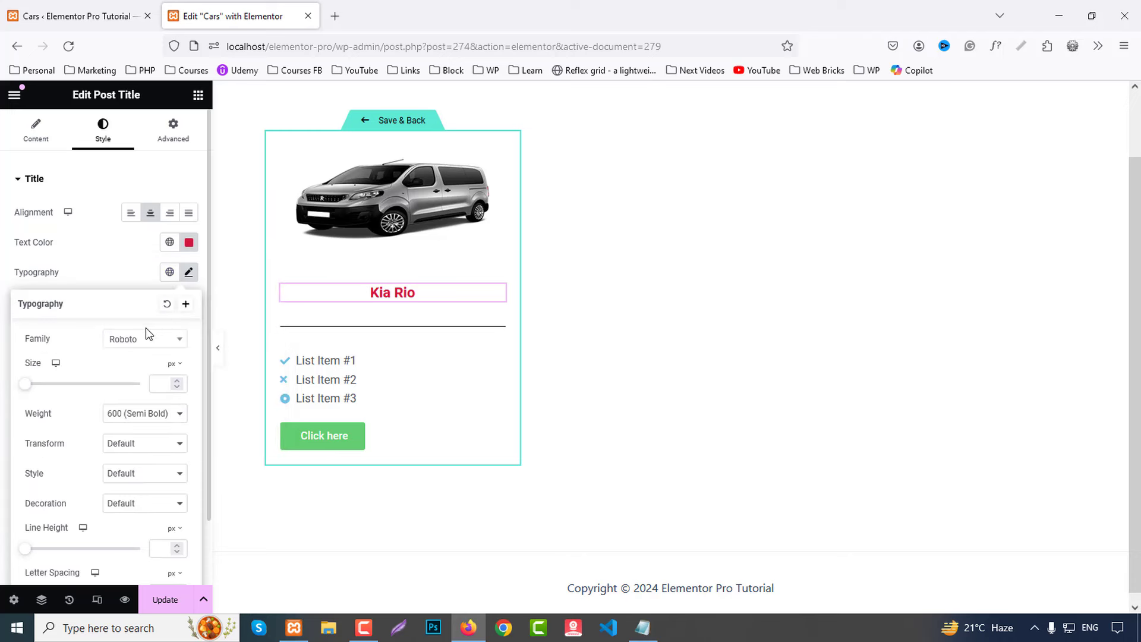
pyautogui.click(148, 338)
pyautogui.write('popp')
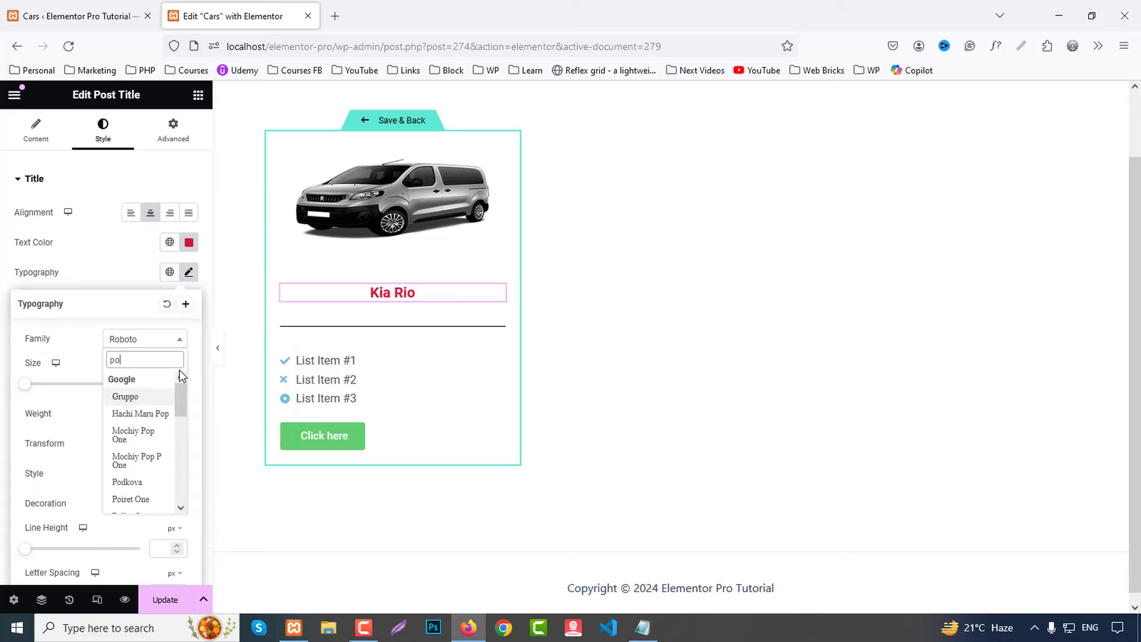
pyautogui.click(128, 396)
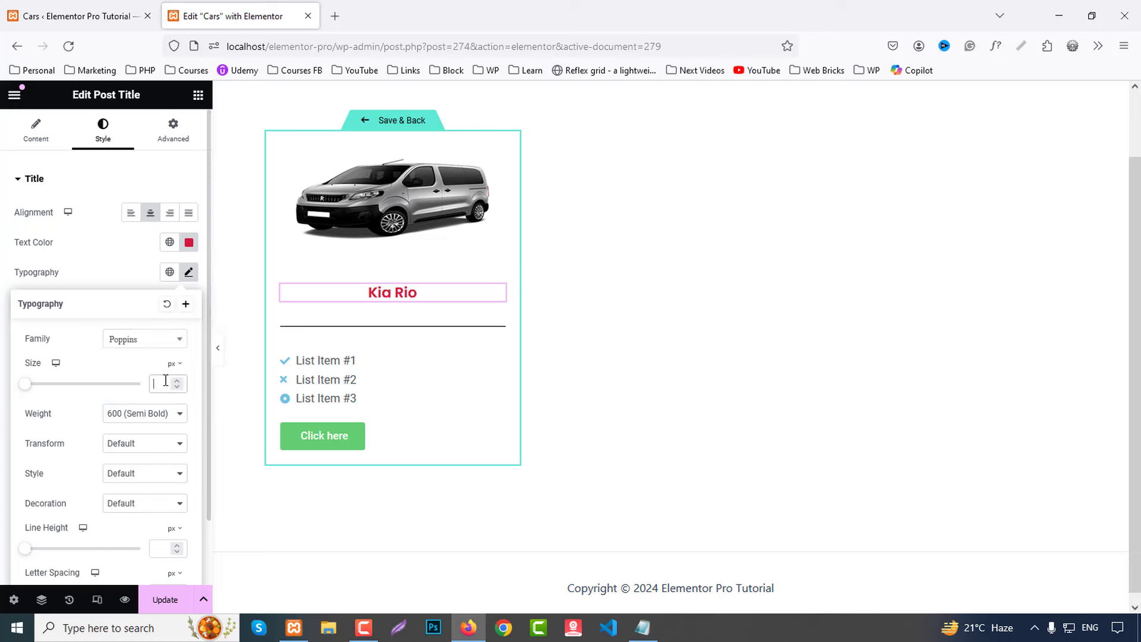
pyautogui.write('30')
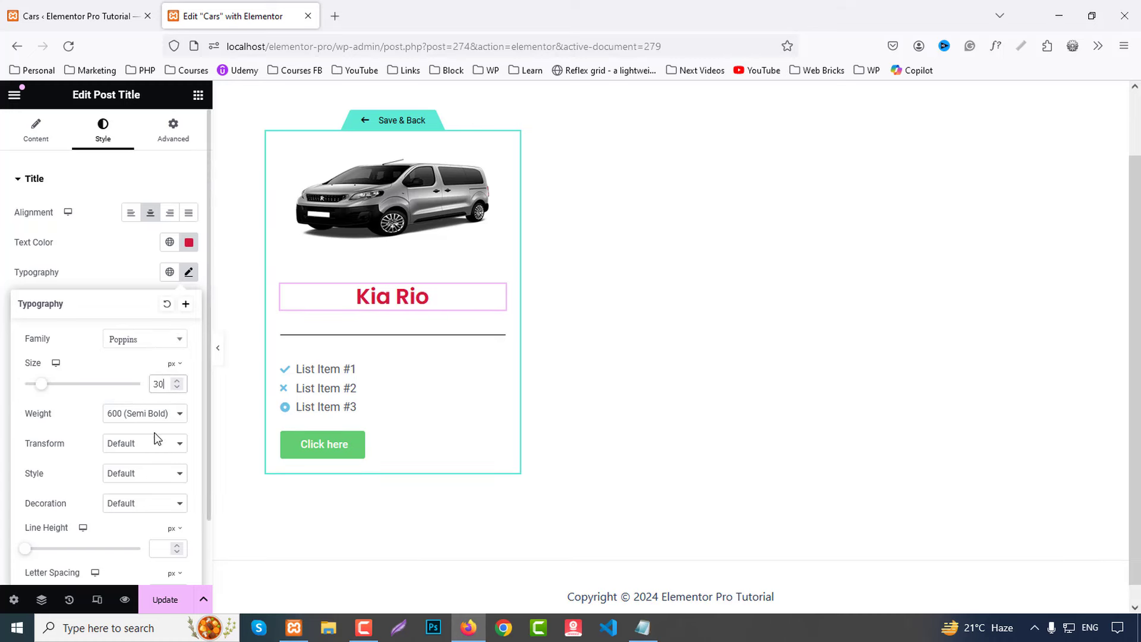
pyautogui.click(117, 273)
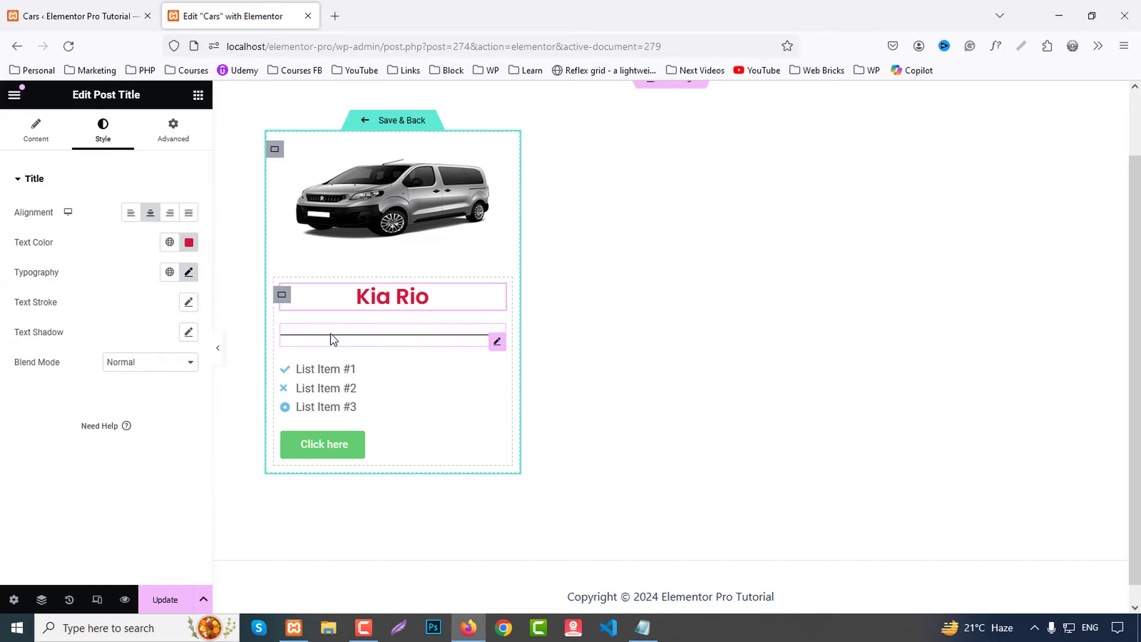
# Step: Set the width of the divider under the title to 20% and center it
pyautogui.click(489, 338)
pyautogui.doubleClick(172, 257)
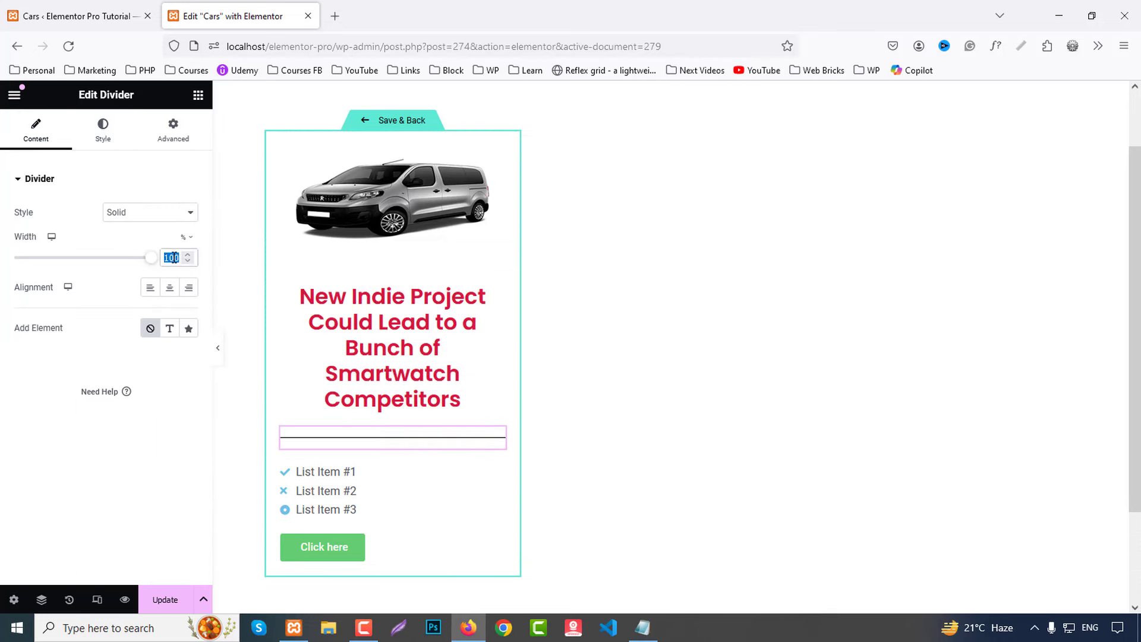
pyautogui.write('20')
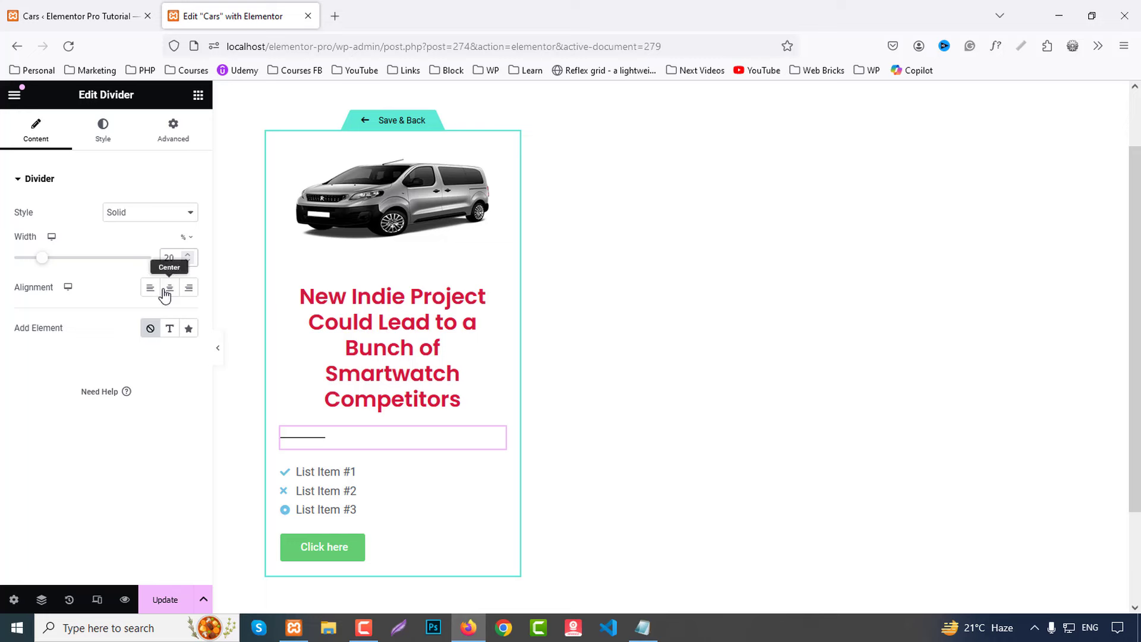
pyautogui.click(169, 290)
# Step: Color the divider with the red hex code copied from the post title
pyautogui.click(103, 129)
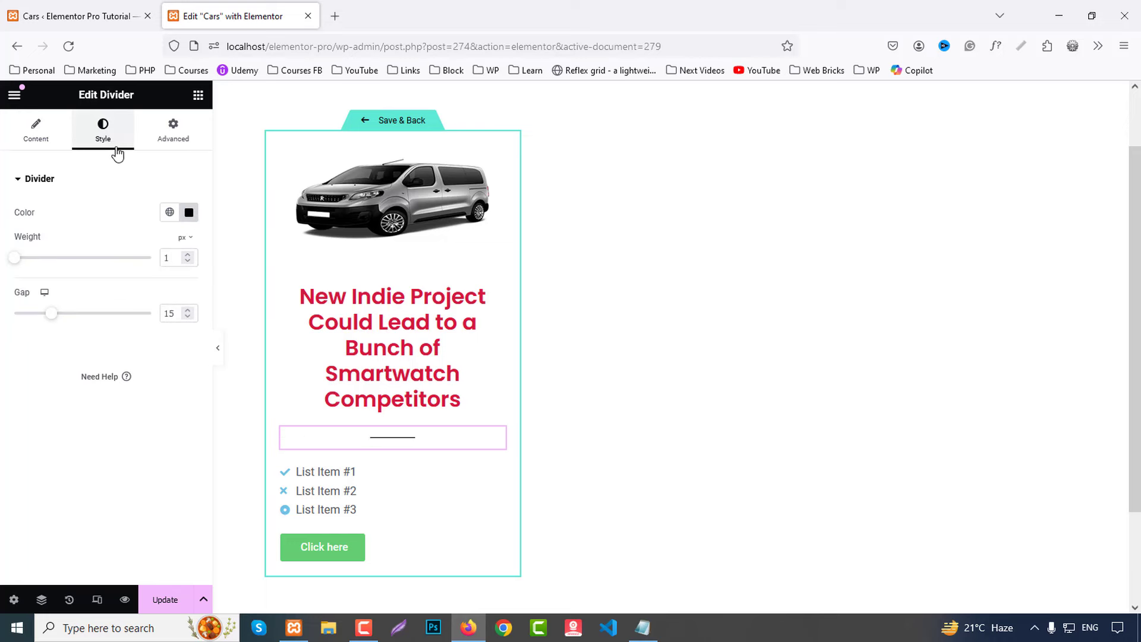
pyautogui.click(189, 212)
pyautogui.hotkey('ctrl', 'v')
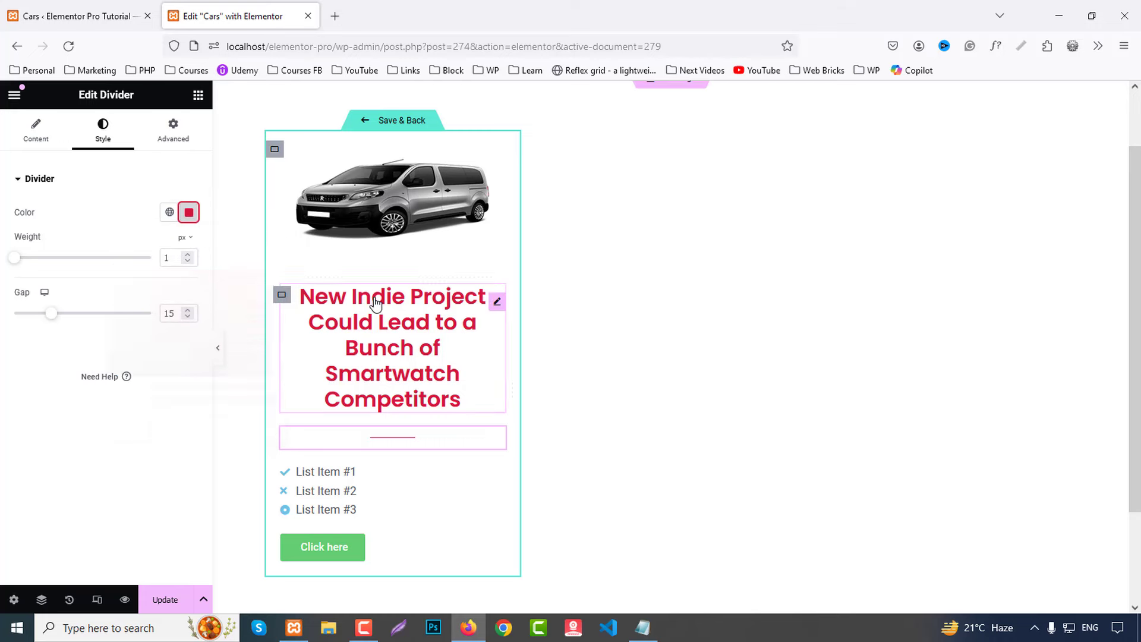
# Step: Inspect the post title's dynamic title options and its link settings
pyautogui.click(405, 340)
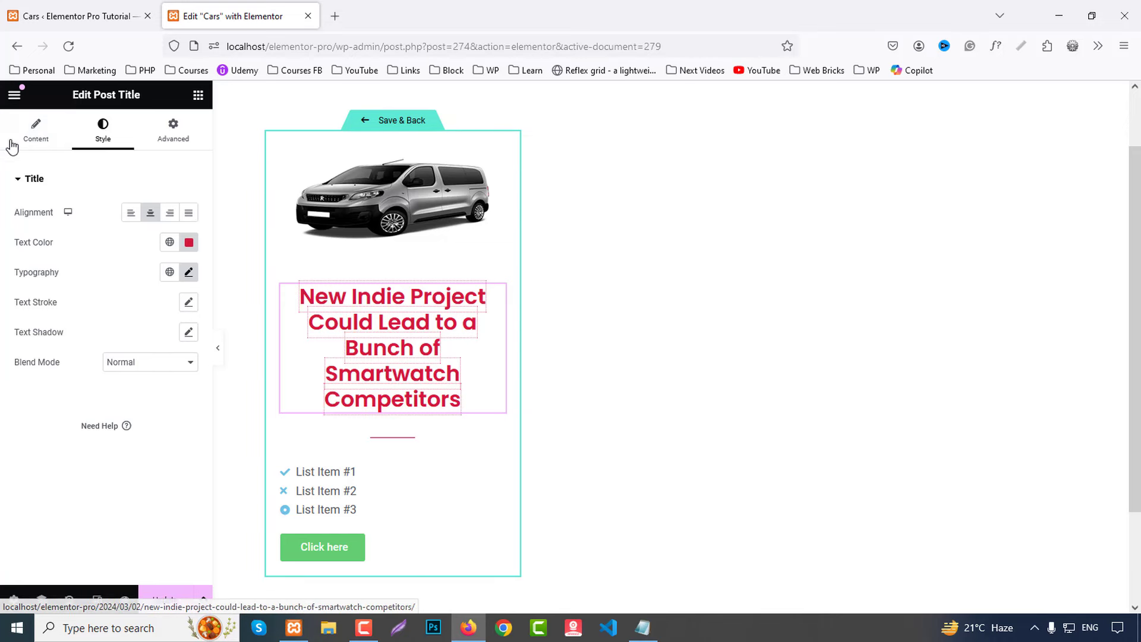
pyautogui.click(35, 134)
pyautogui.click(101, 232)
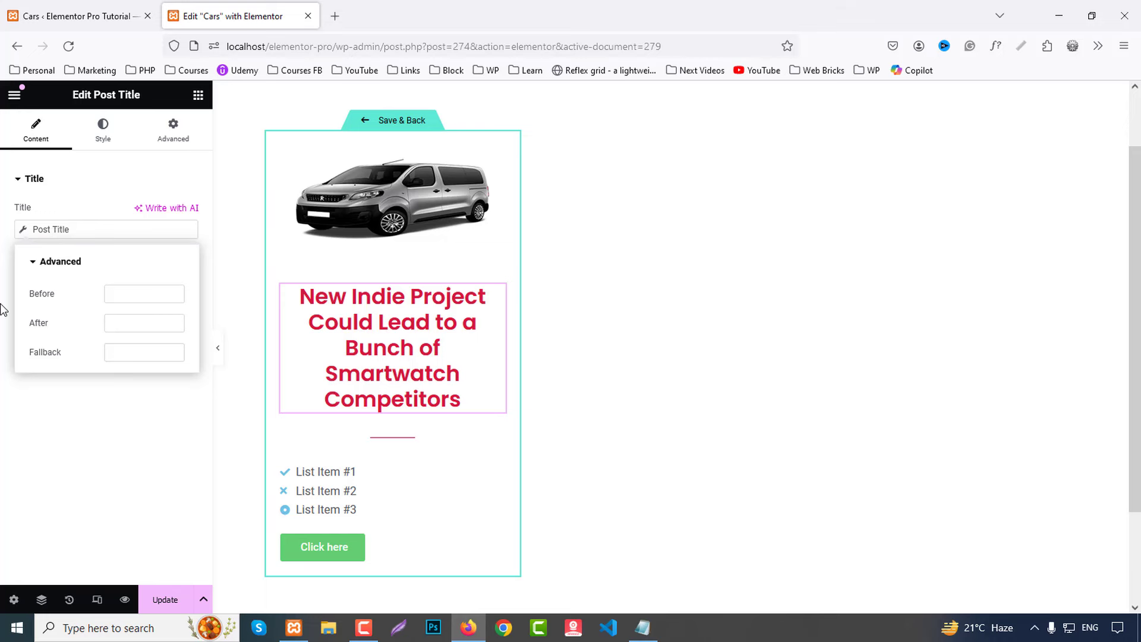
pyautogui.click(52, 380)
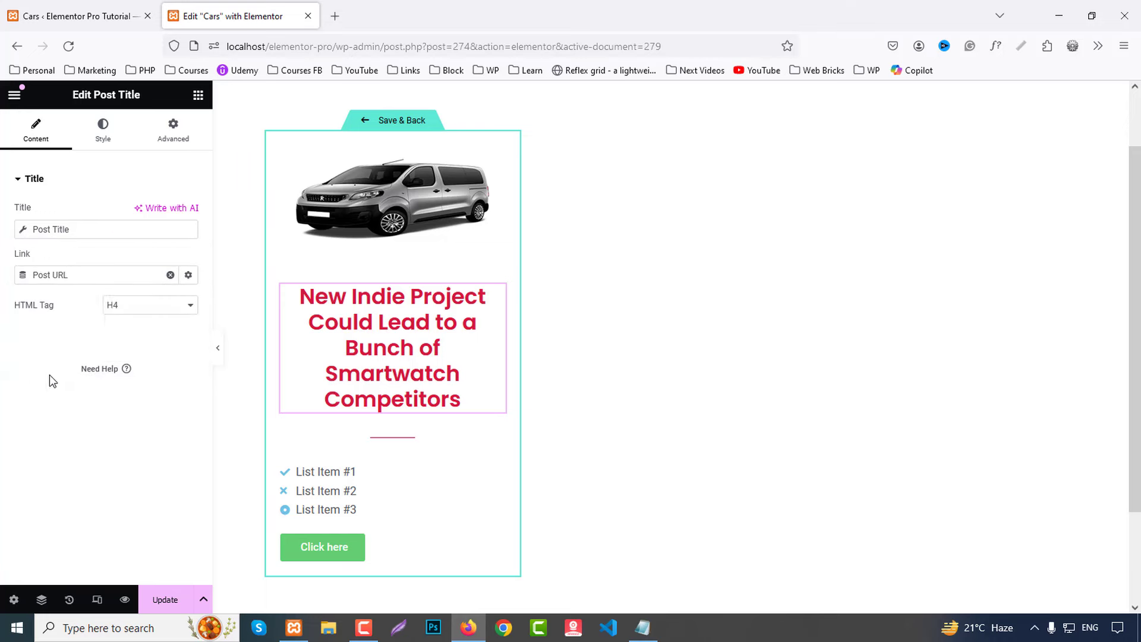
pyautogui.click(189, 276)
pyautogui.click(188, 277)
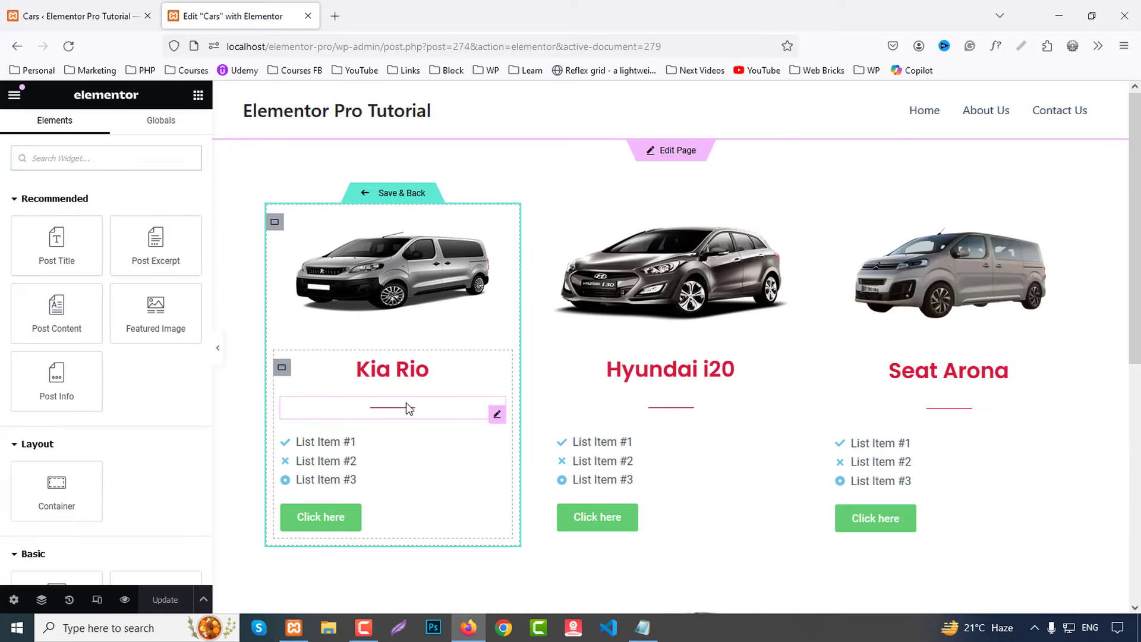
# Step: Set the divider's weight to 2 px and its gap to 0
pyautogui.click(405, 402)
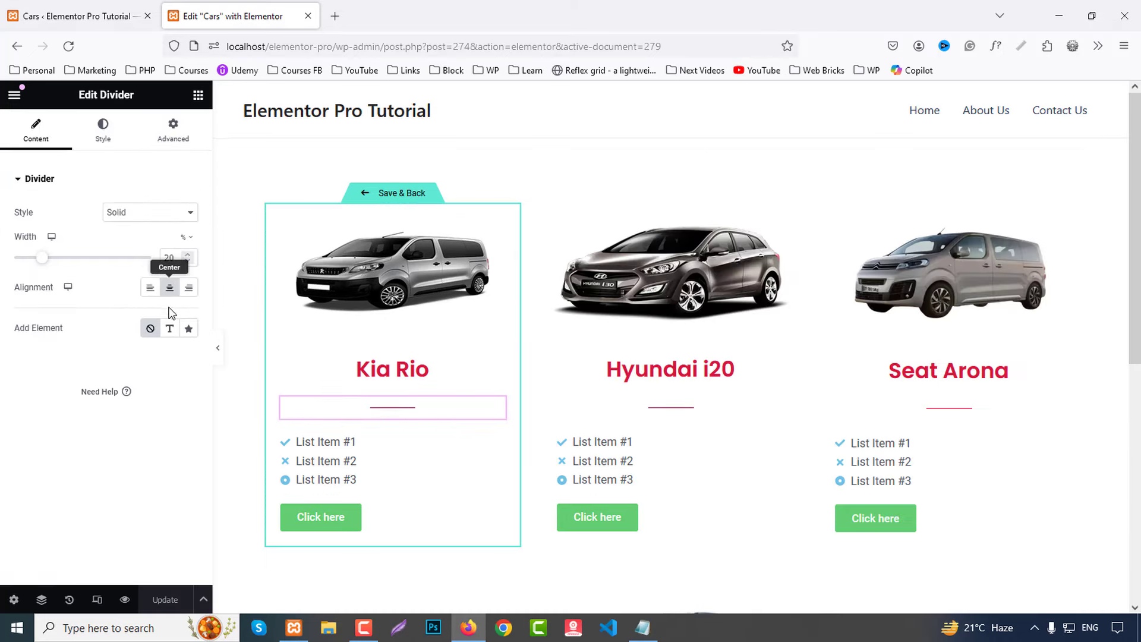
pyautogui.click(113, 142)
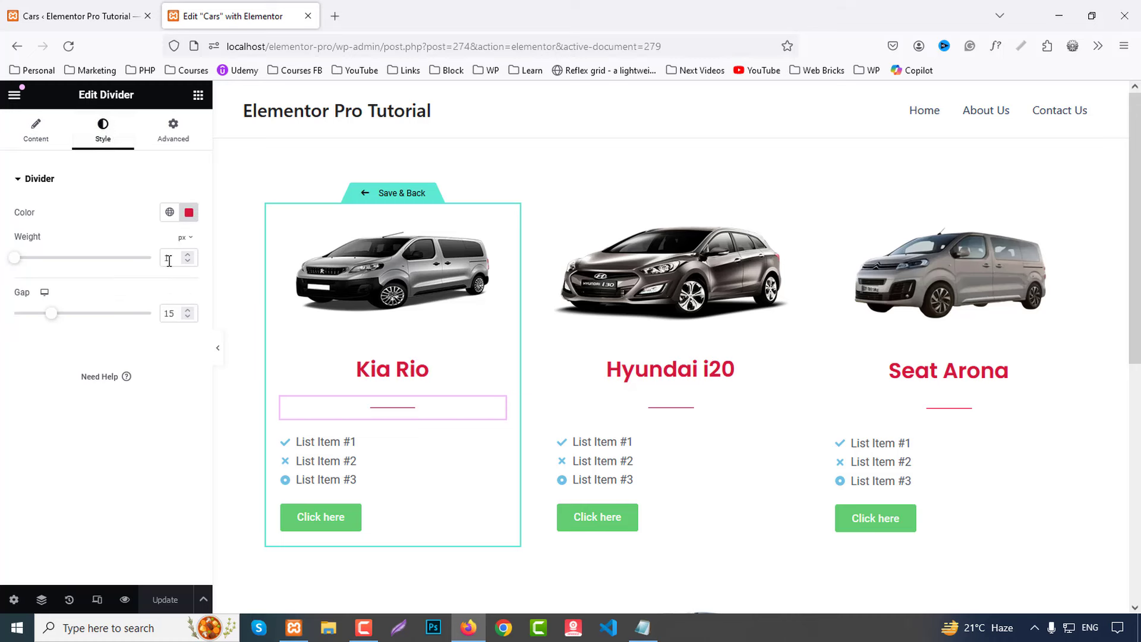
pyautogui.write('2')
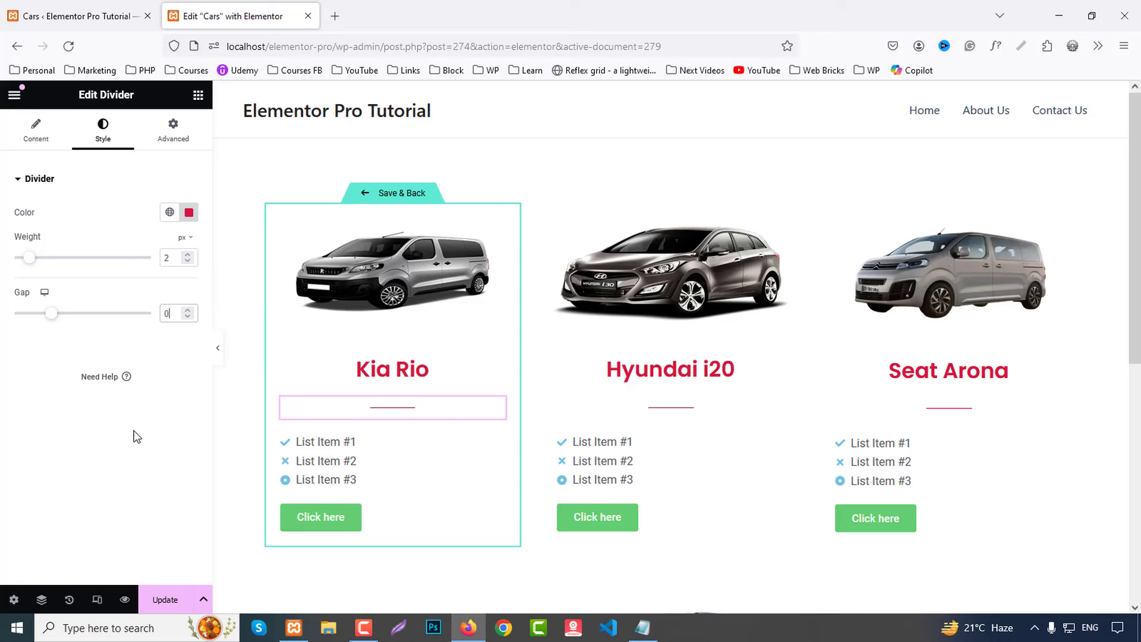
pyautogui.click(57, 132)
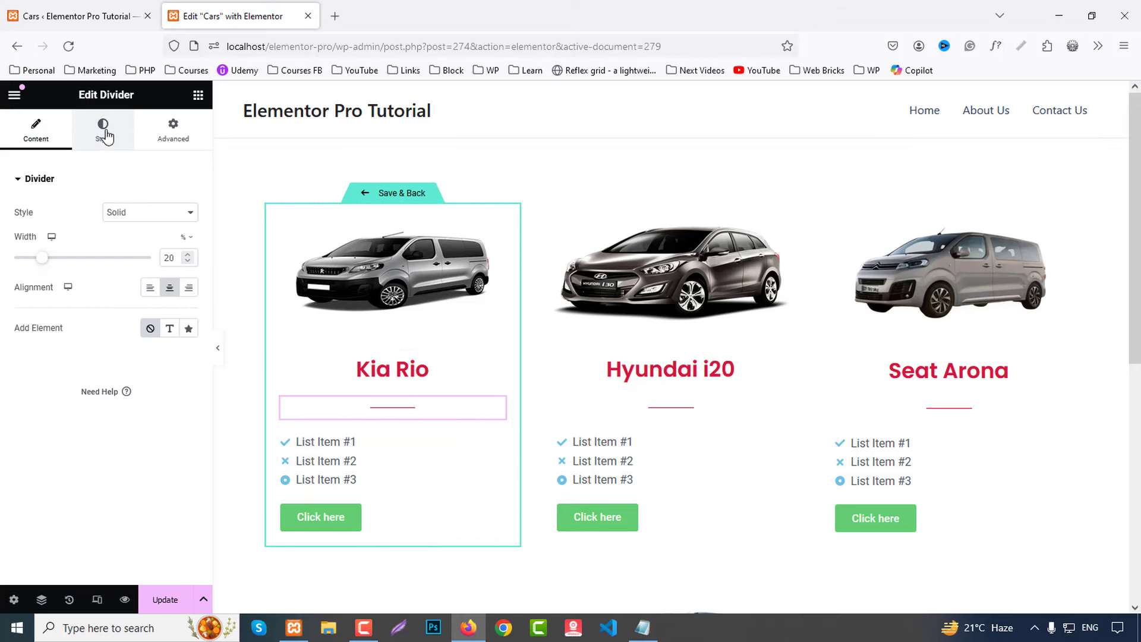
pyautogui.click(104, 132)
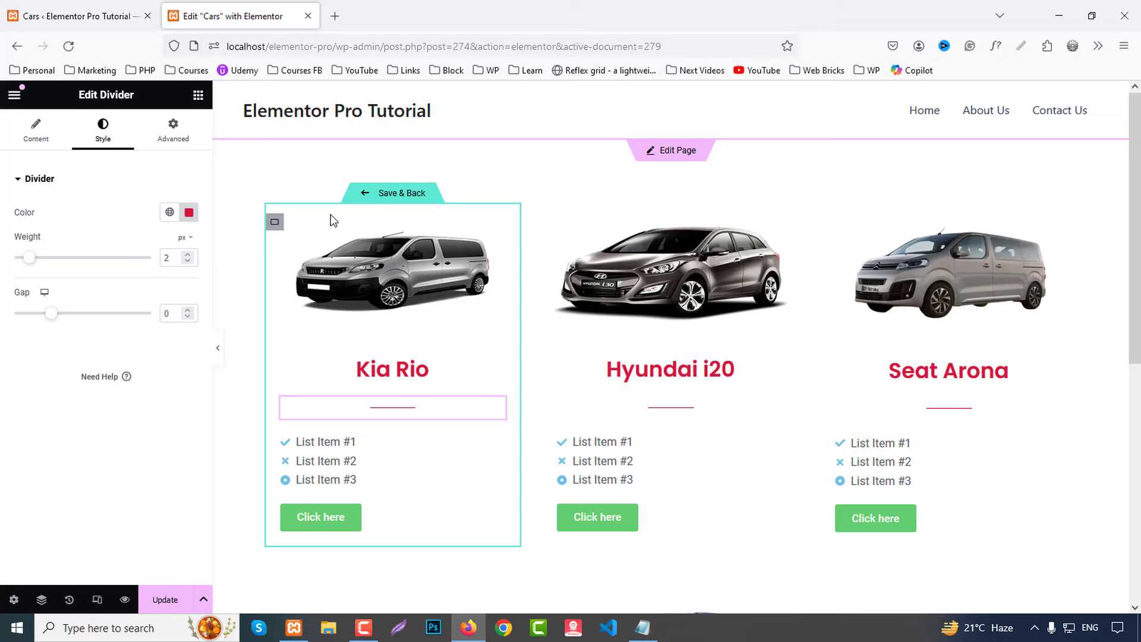
# Step: Link the first icon list item's text to the ACF field with the Doors key
pyautogui.click(395, 466)
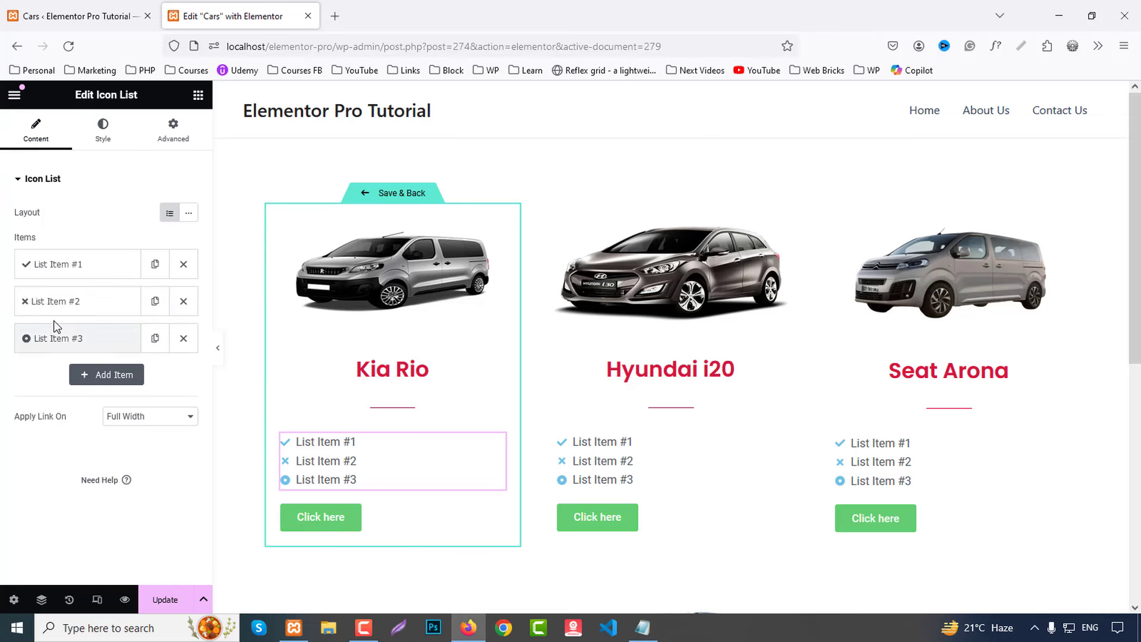
pyautogui.click(89, 264)
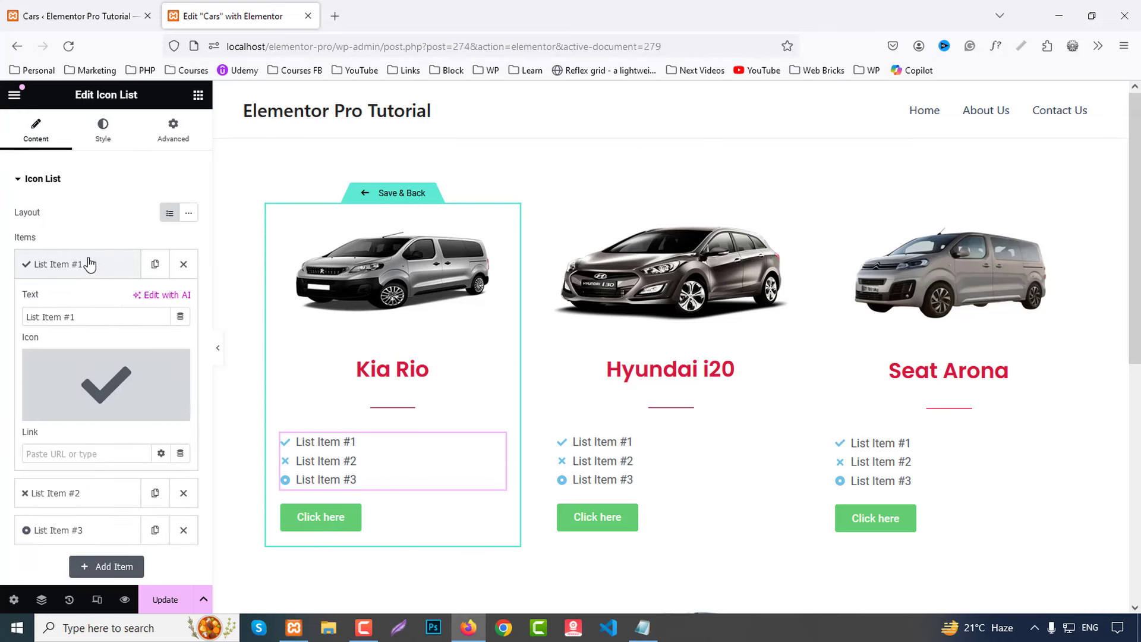
pyautogui.click(187, 320)
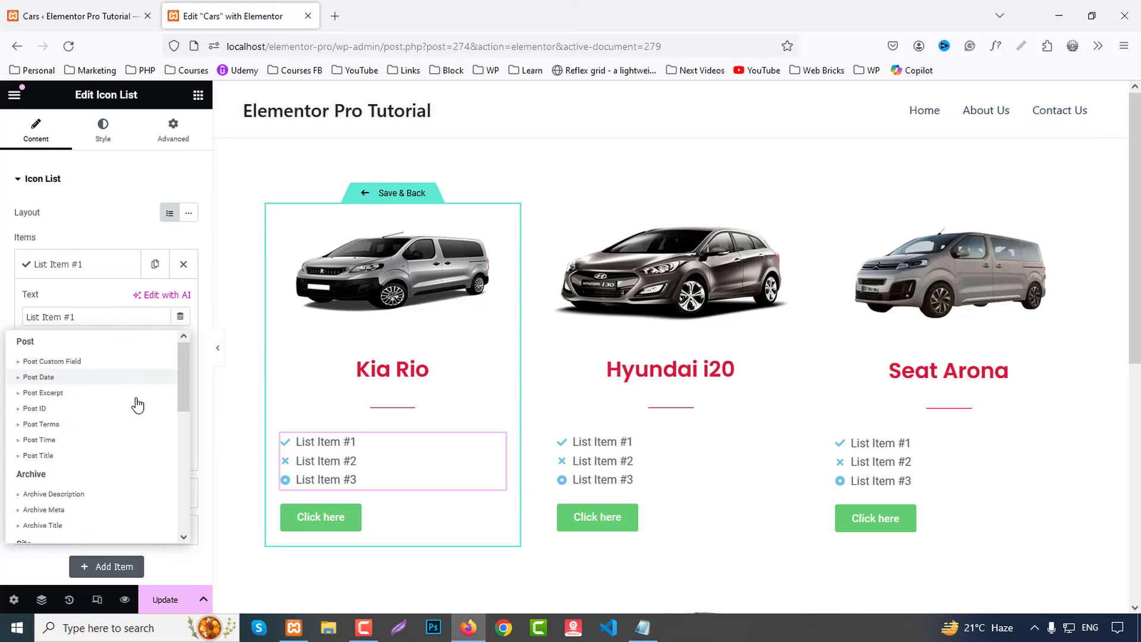
pyautogui.scroll(-3, 92, 484)
pyautogui.scroll(-5, 89, 487)
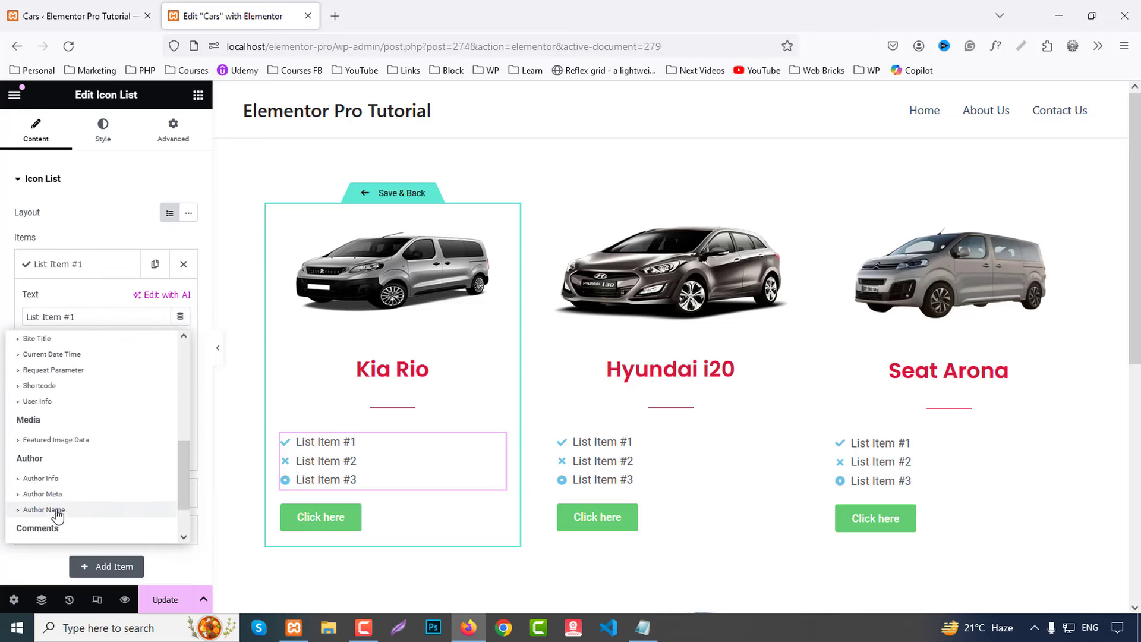
pyautogui.click(39, 532)
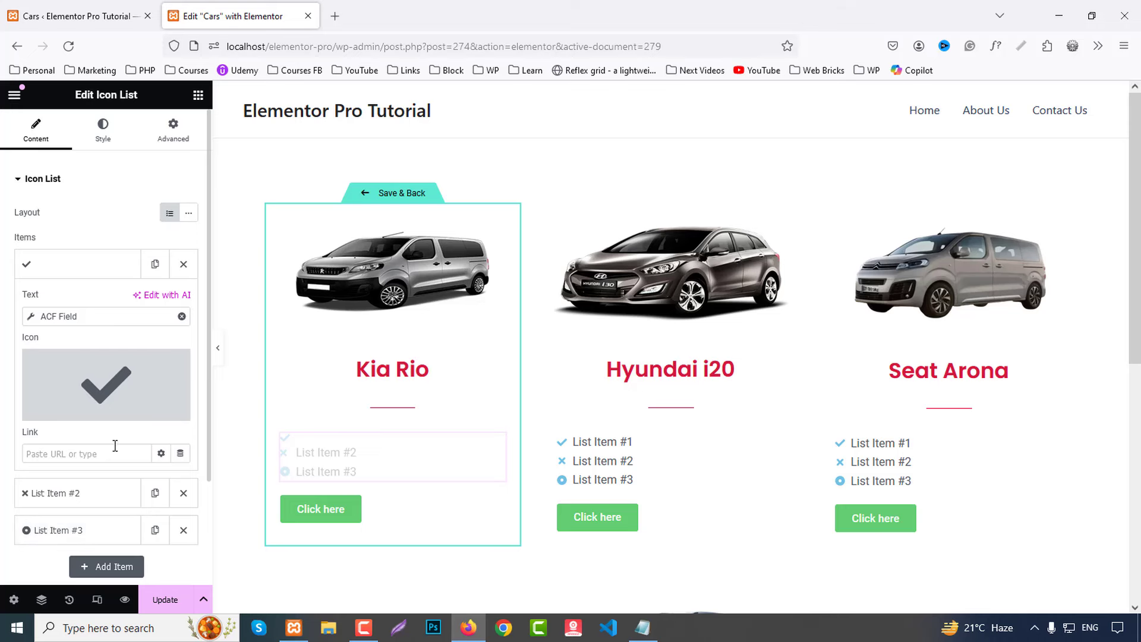
pyautogui.click(91, 321)
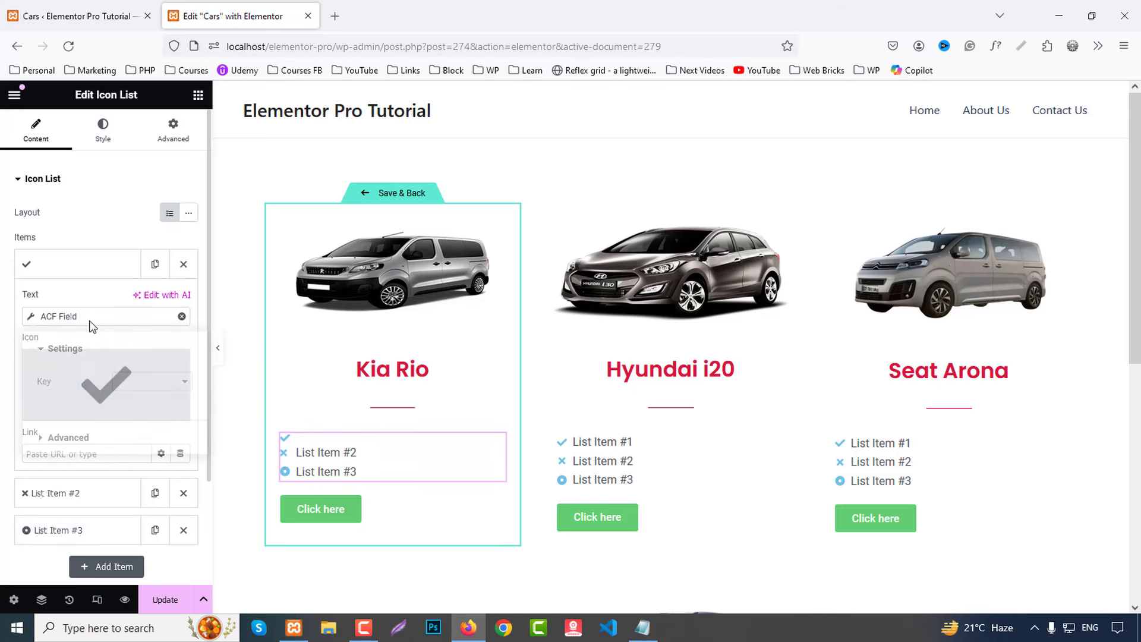
pyautogui.click(134, 390)
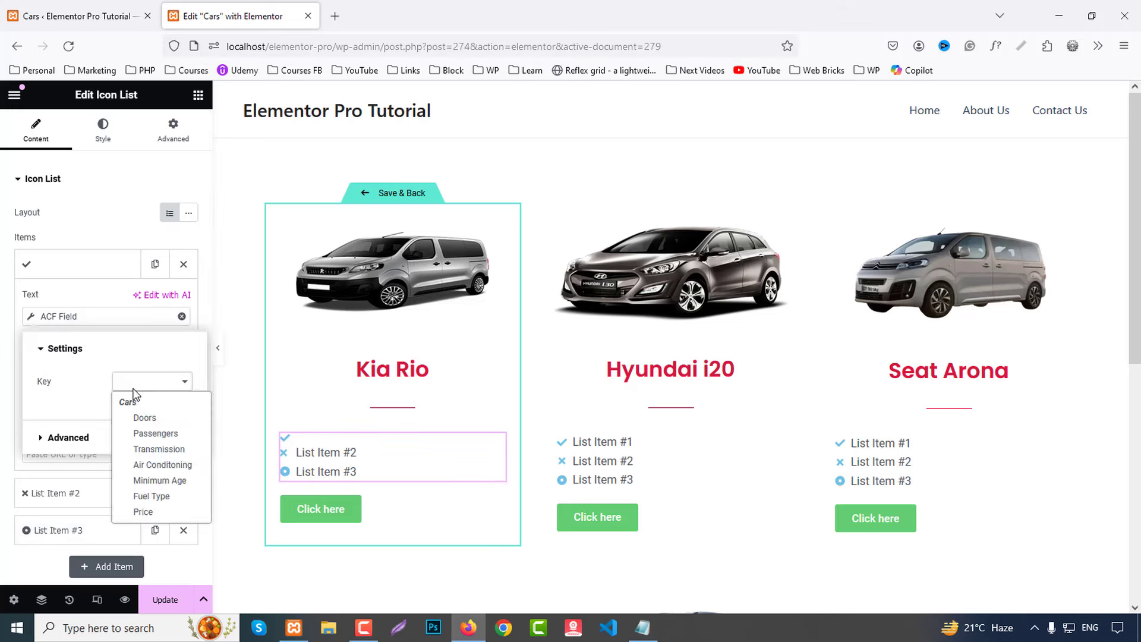
pyautogui.click(149, 418)
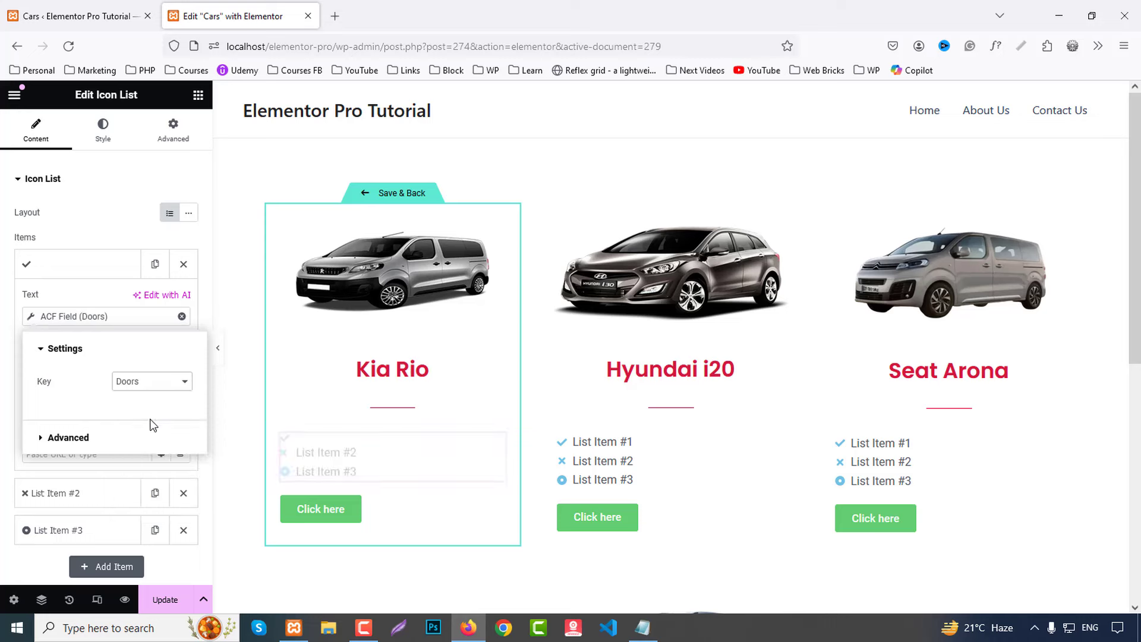
# Step: Add the text "Doors:" before the first list item's dynamic value
pyautogui.click(90, 437)
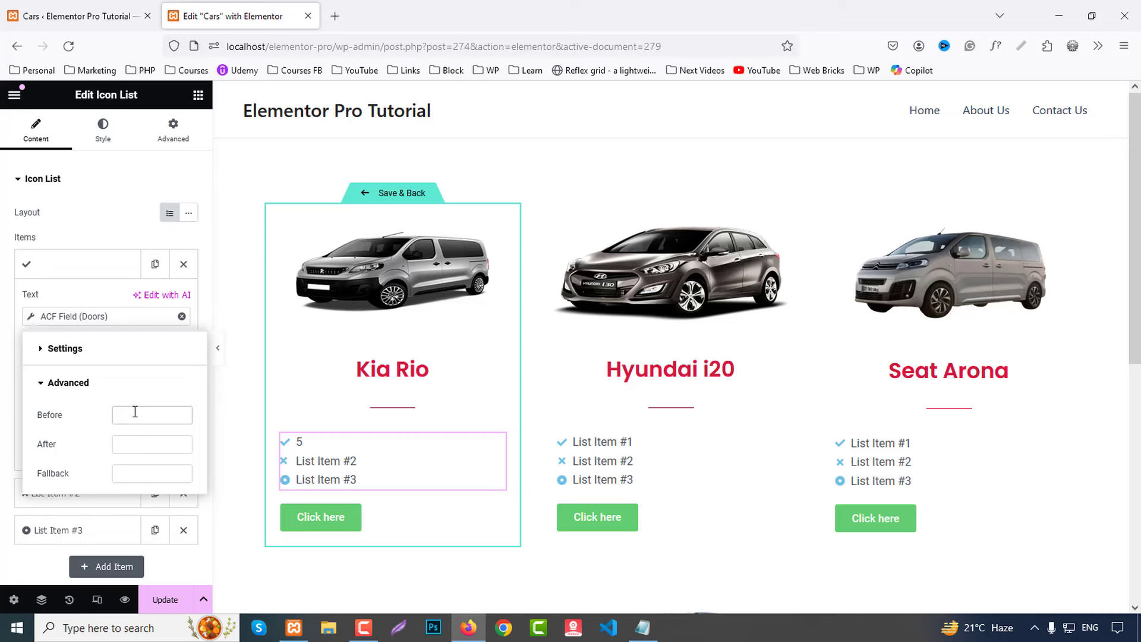
pyautogui.write('Doors:')
pyautogui.click(51, 262)
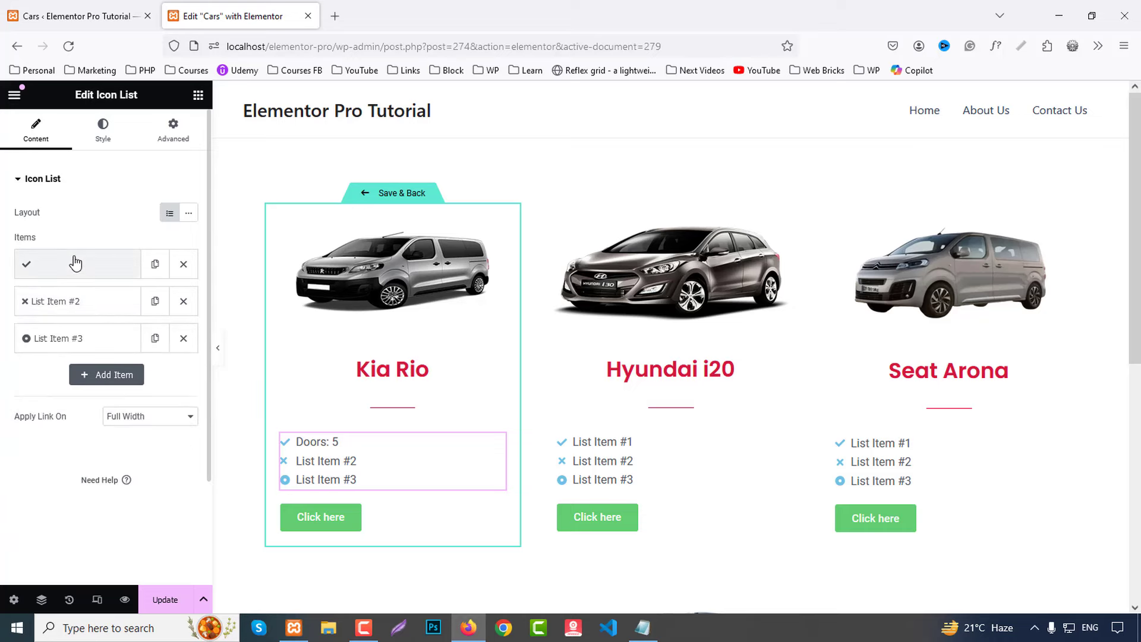
# Step: Replace the Doors item's icon with the closed-door icon, searching the icon library for "door"
pyautogui.click(76, 264)
pyautogui.click(110, 380)
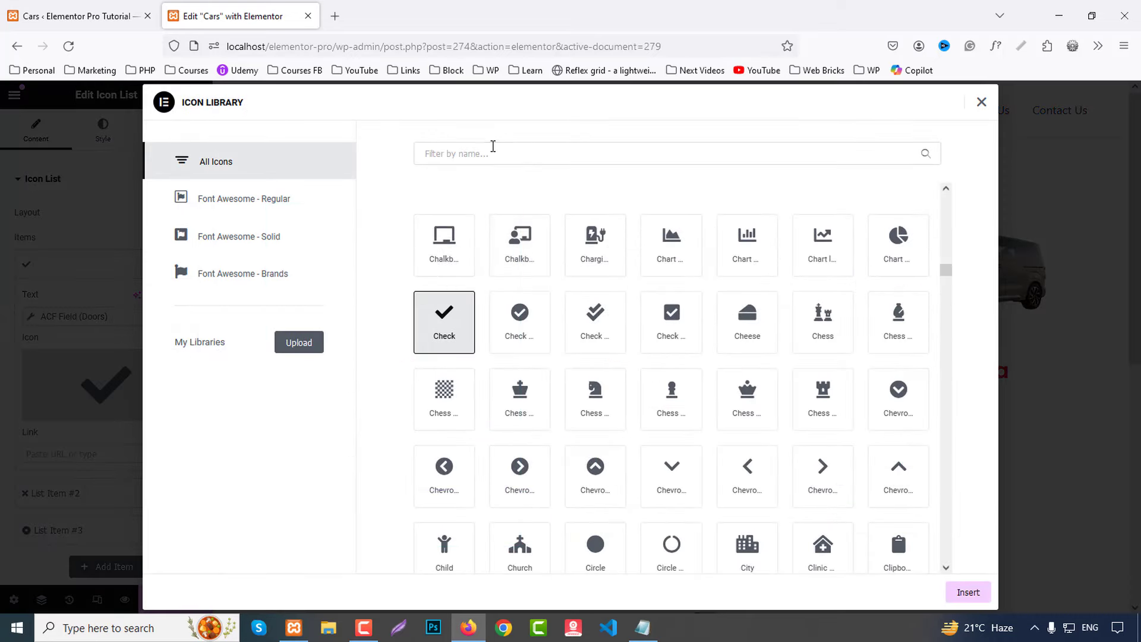
pyautogui.click(492, 146)
pyautogui.write('door')
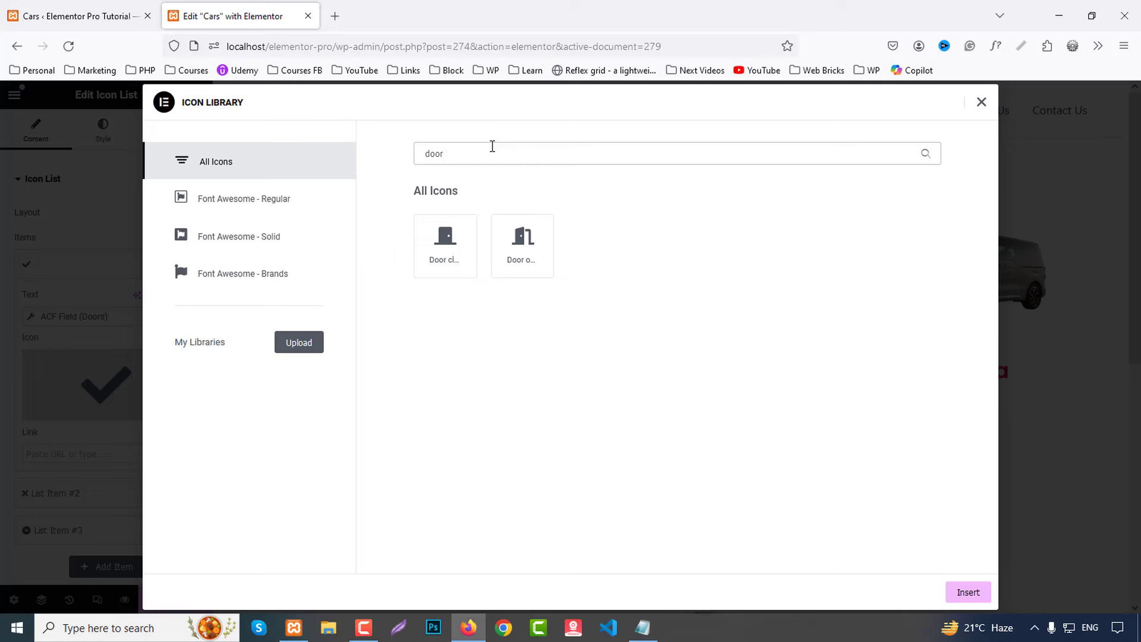
pyautogui.click(433, 262)
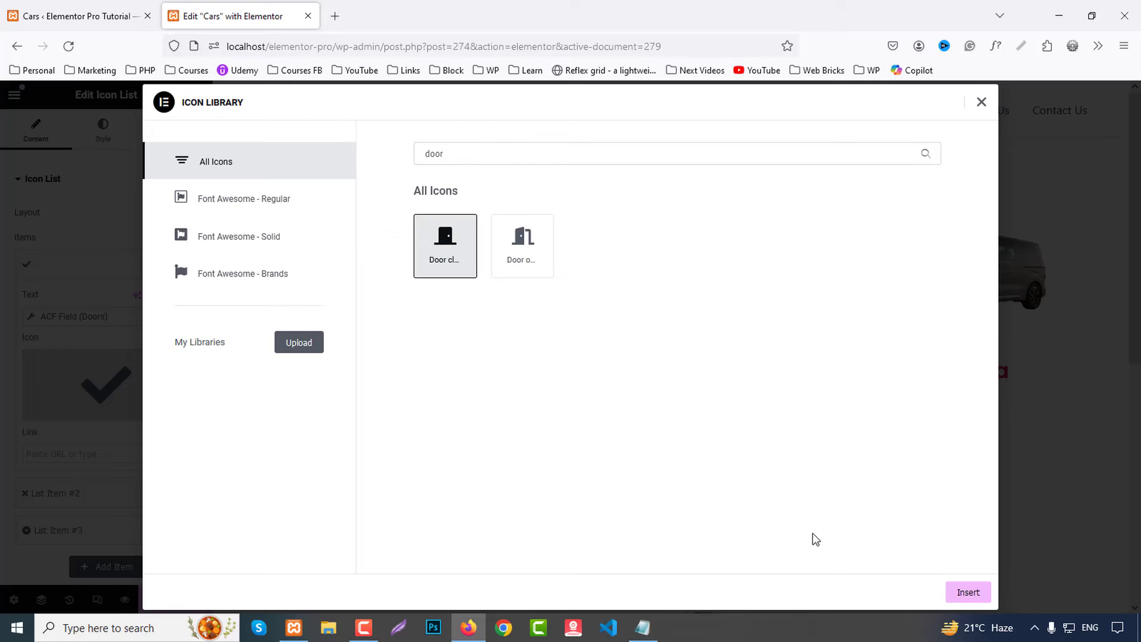
pyautogui.click(960, 593)
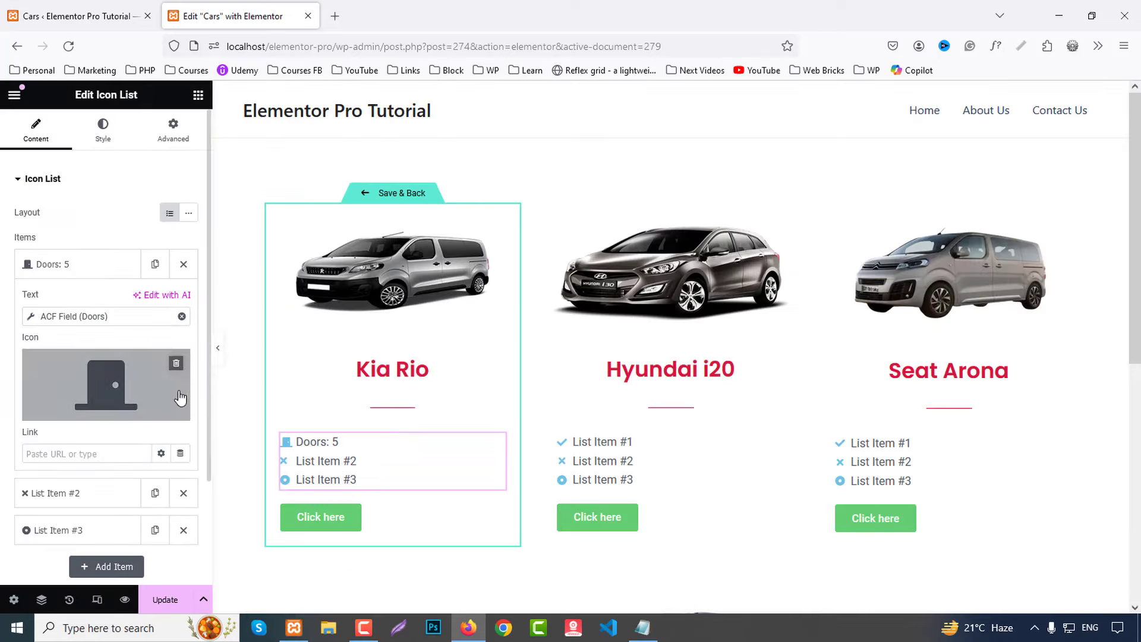
pyautogui.click(62, 264)
# Step: Link the second icon list item's text to the ACF field with the Passengers key
pyautogui.click(72, 304)
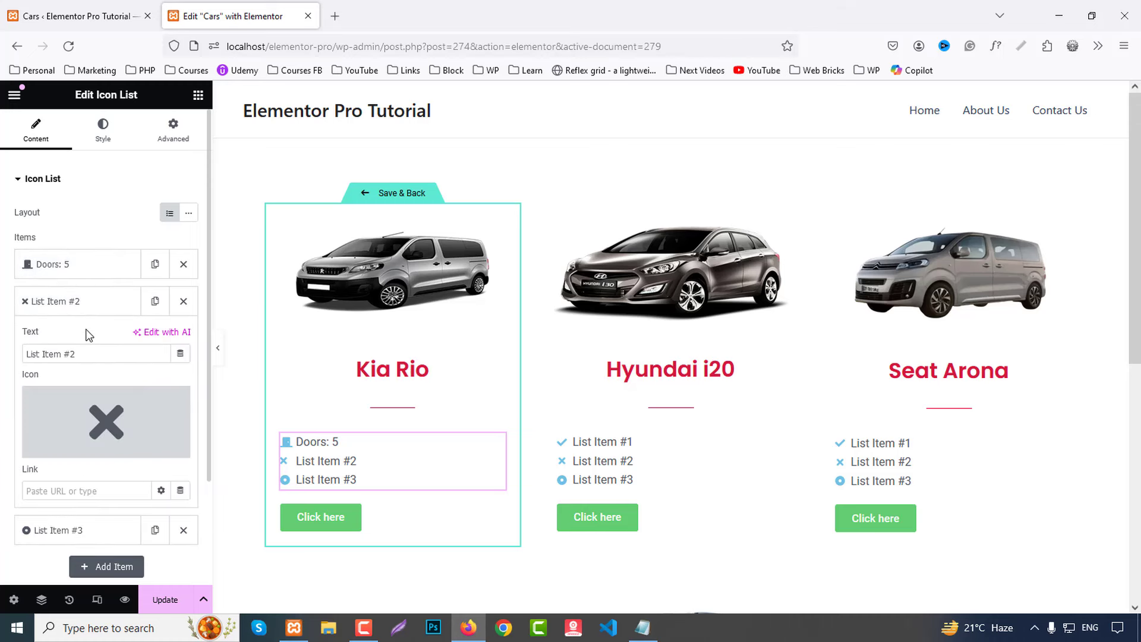
pyautogui.click(180, 355)
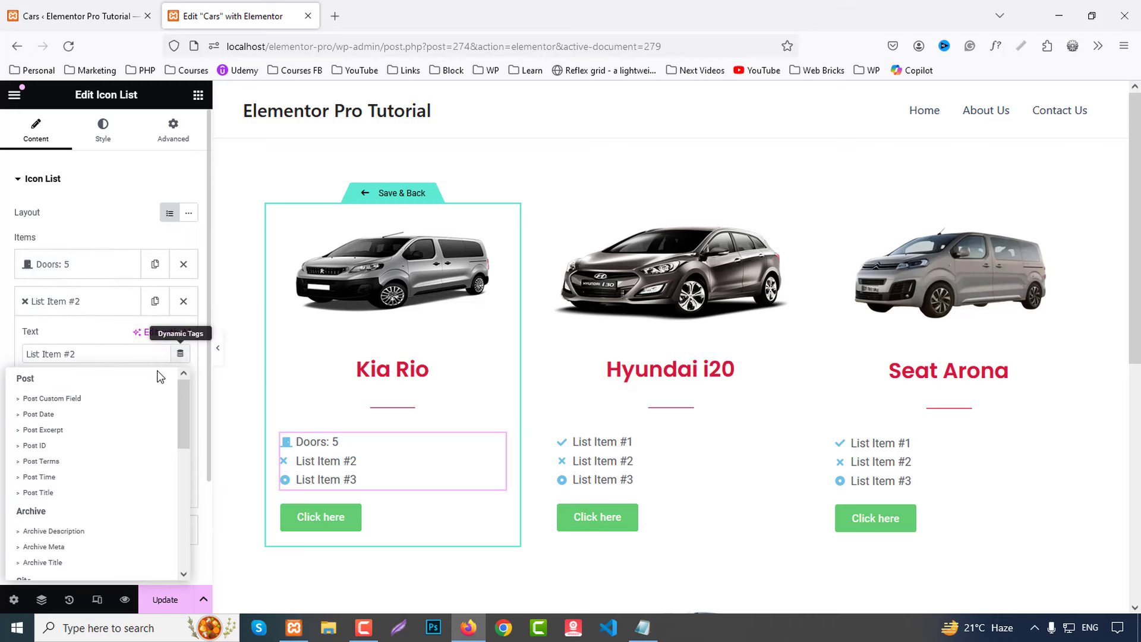
pyautogui.scroll(-5, 89, 522)
pyautogui.click(45, 569)
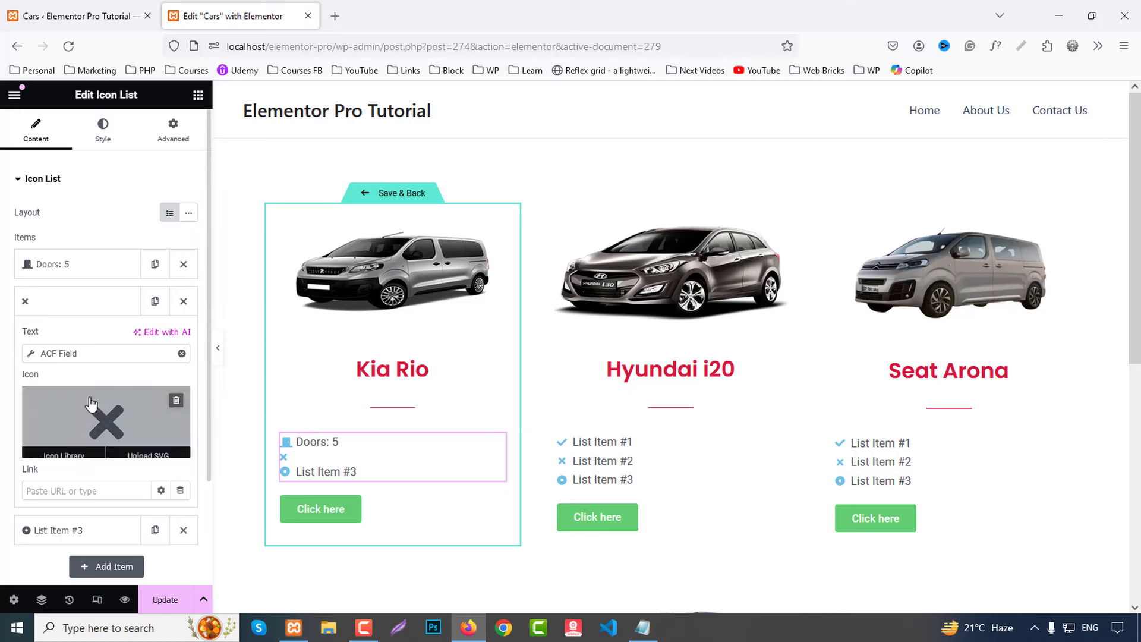
pyautogui.click(102, 353)
pyautogui.click(136, 426)
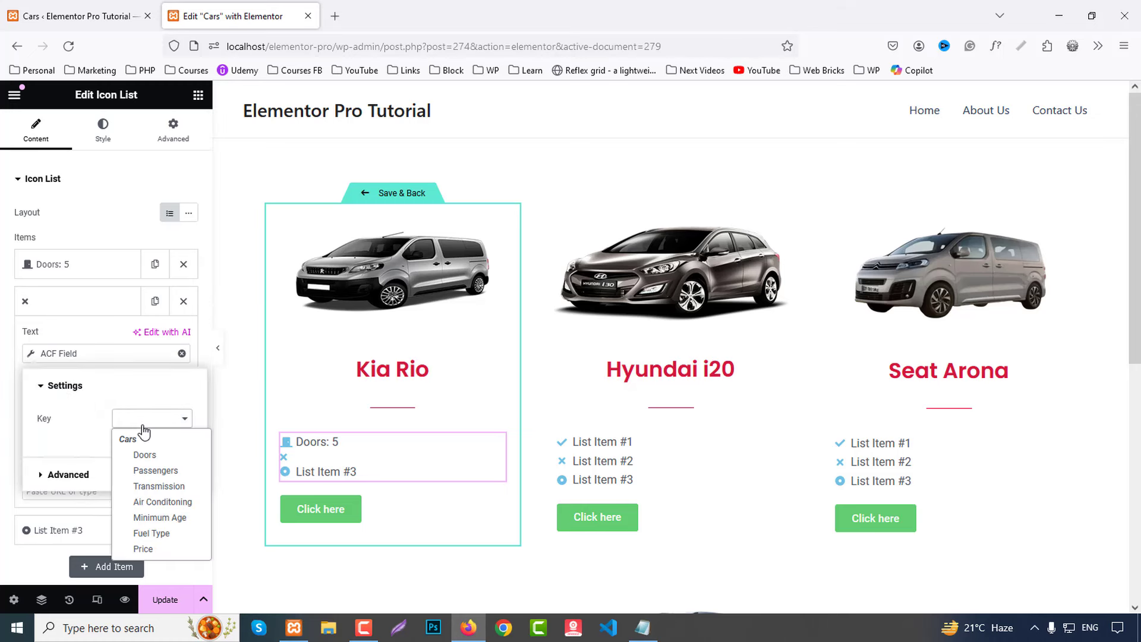
pyautogui.click(156, 467)
# Step: Add the text "Passengers:" before the second list item's dynamic value
pyautogui.click(92, 473)
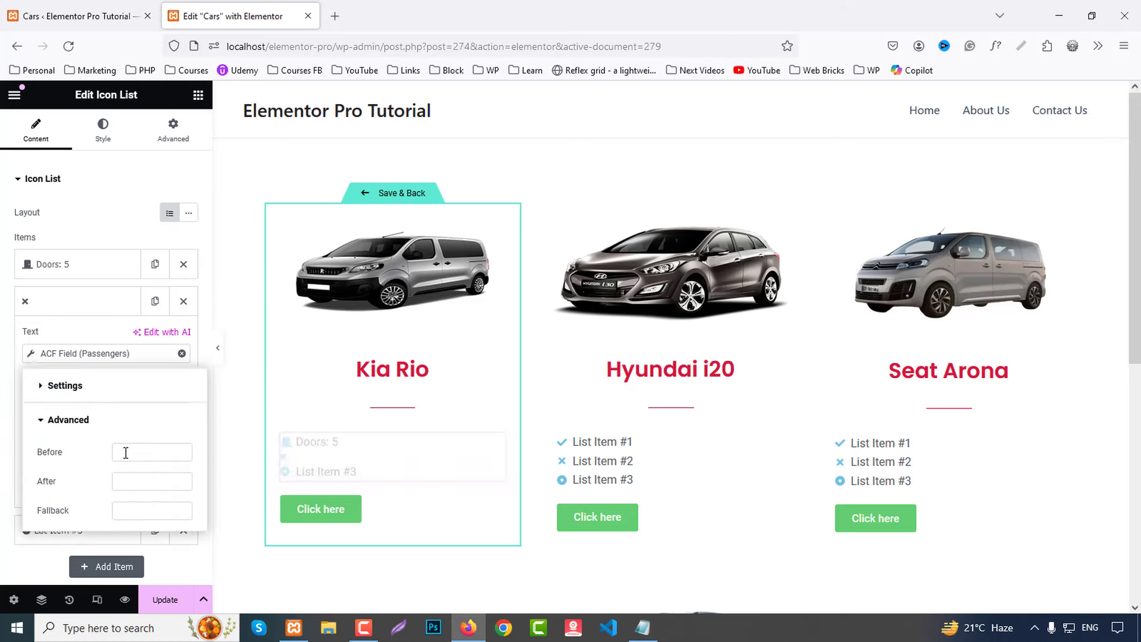
pyautogui.click(125, 451)
pyautogui.write('Passengers:')
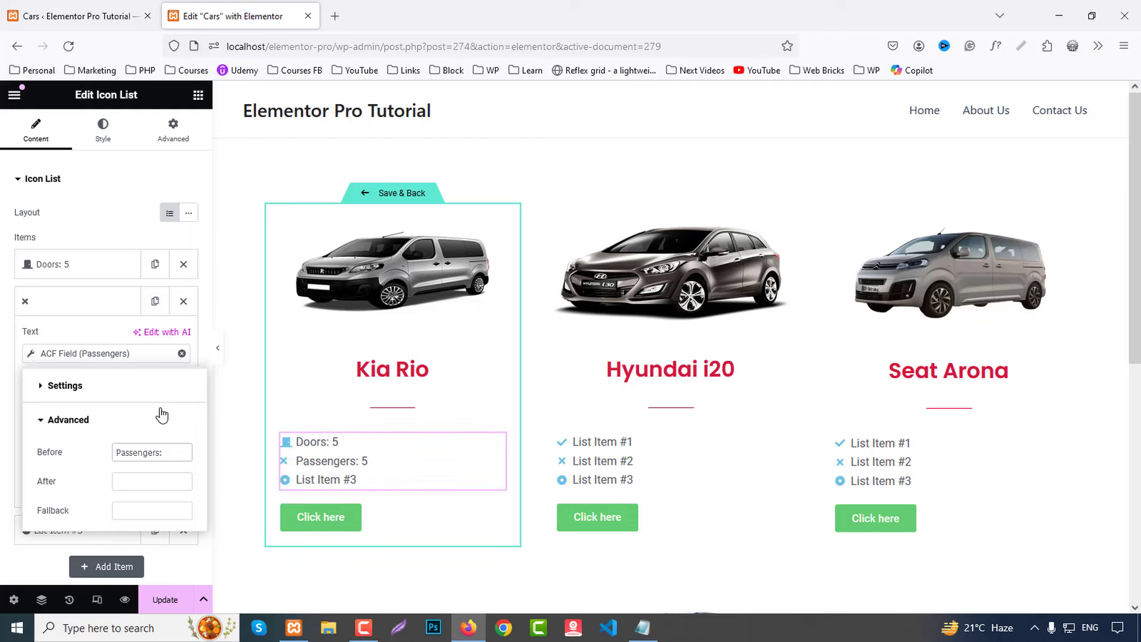
pyautogui.click(53, 306)
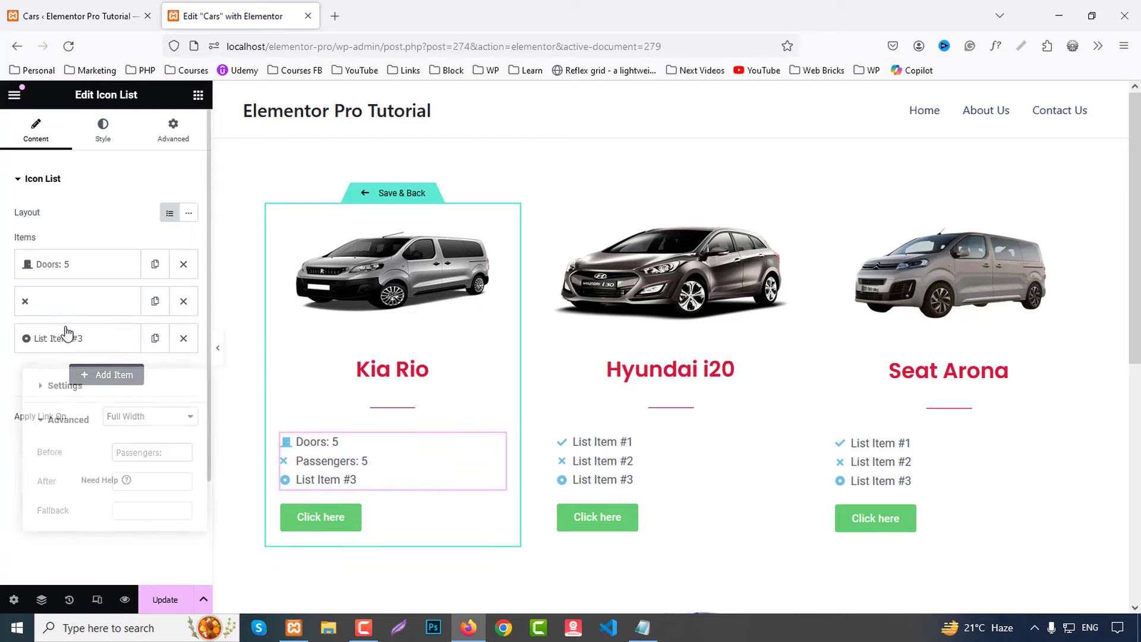
# Step: Replace the Passengers item's icon with the Users icon, searching the icon library for "users"
pyautogui.click(50, 304)
pyautogui.click(101, 419)
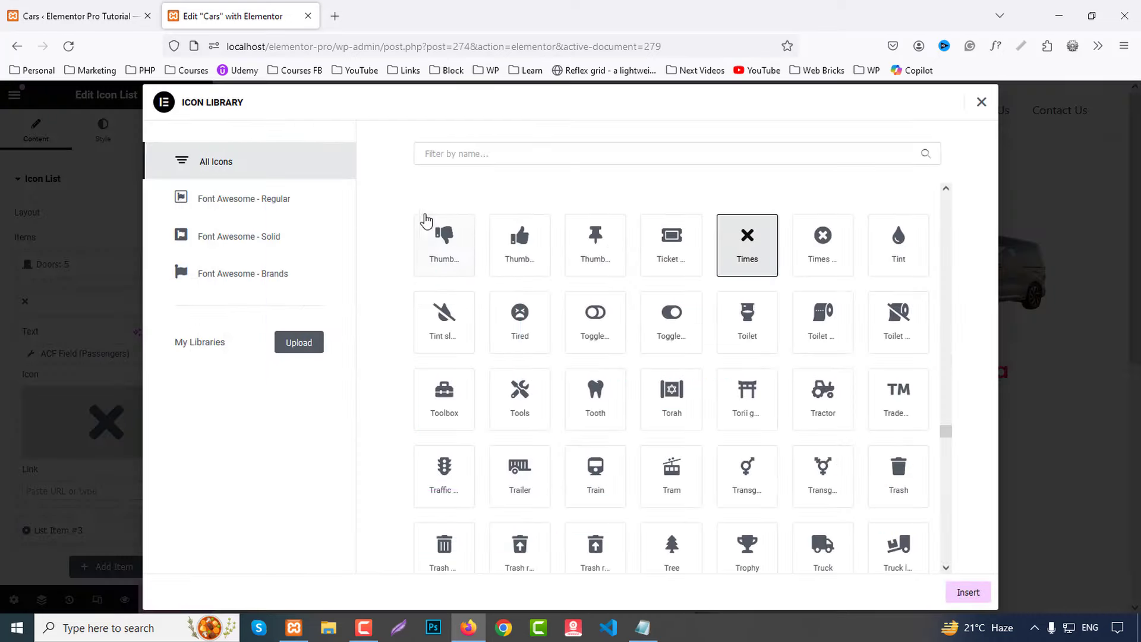
pyautogui.write('users')
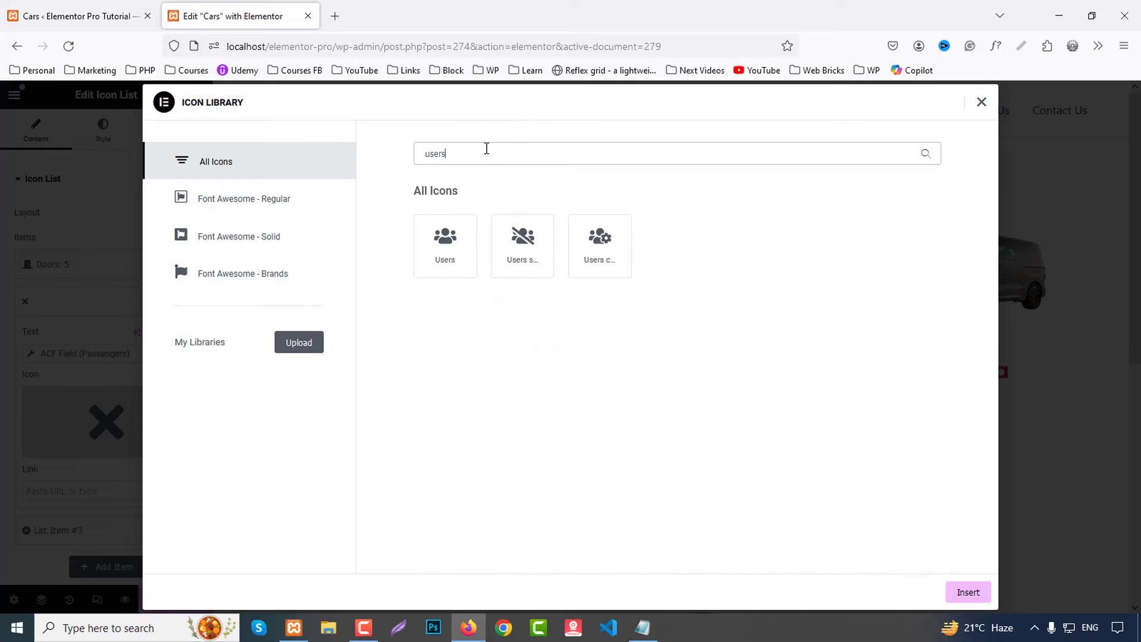
pyautogui.click(446, 249)
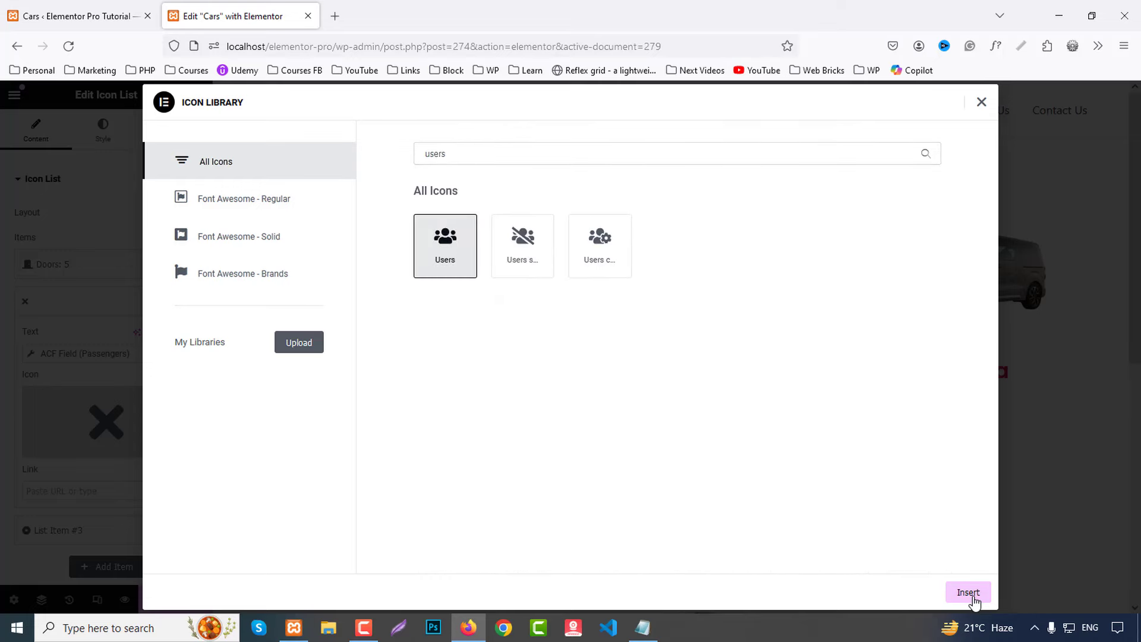
pyautogui.click(972, 593)
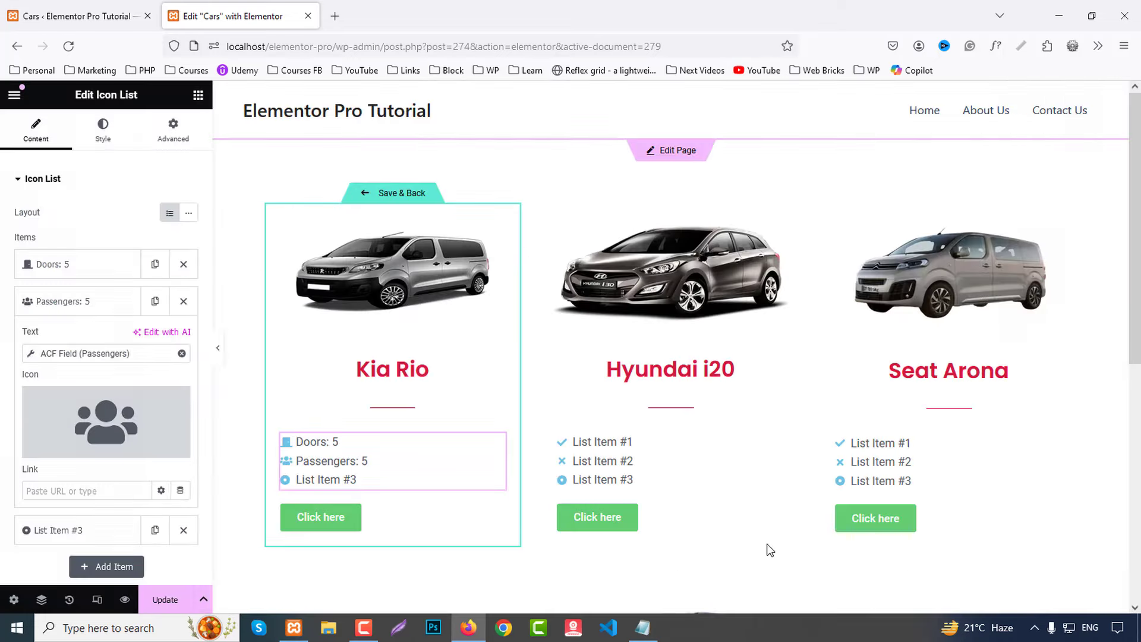
pyautogui.click(67, 308)
# Step: Link the third icon list item's text to the ACF field with the Transmission key
pyautogui.click(62, 336)
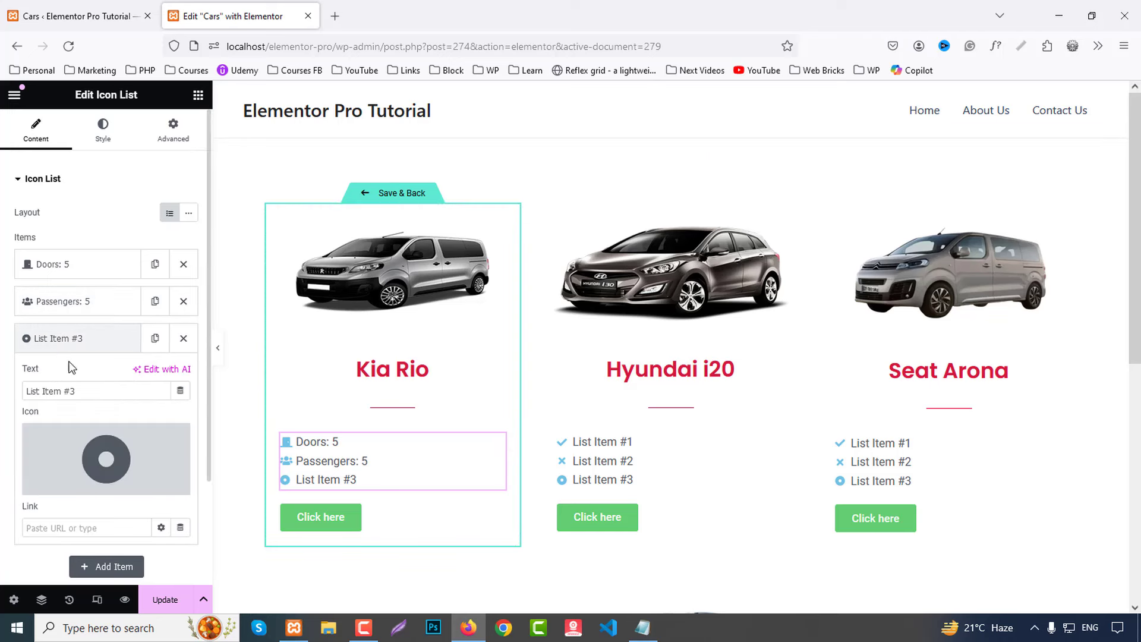
pyautogui.click(180, 391)
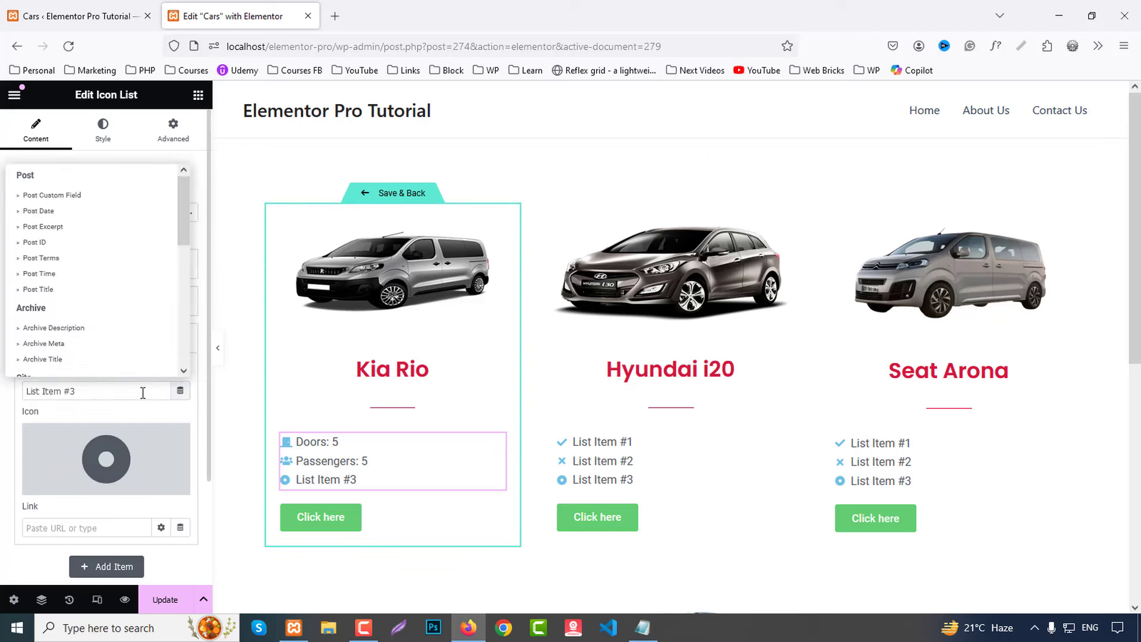
pyautogui.scroll(-5, 87, 350)
pyautogui.click(56, 363)
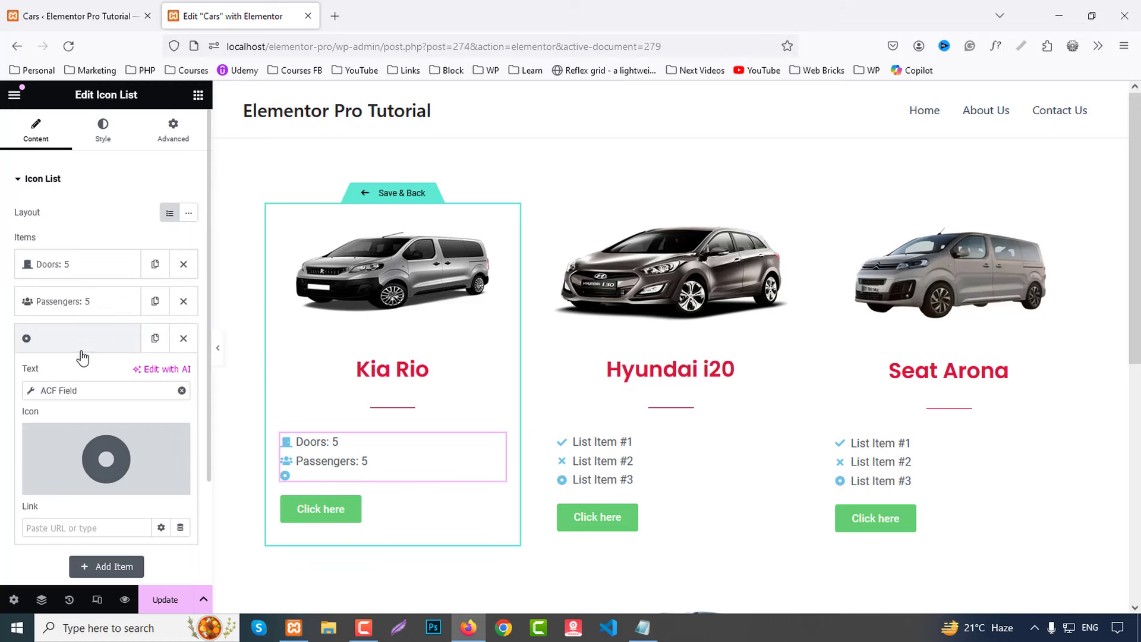
pyautogui.click(80, 386)
pyautogui.click(128, 457)
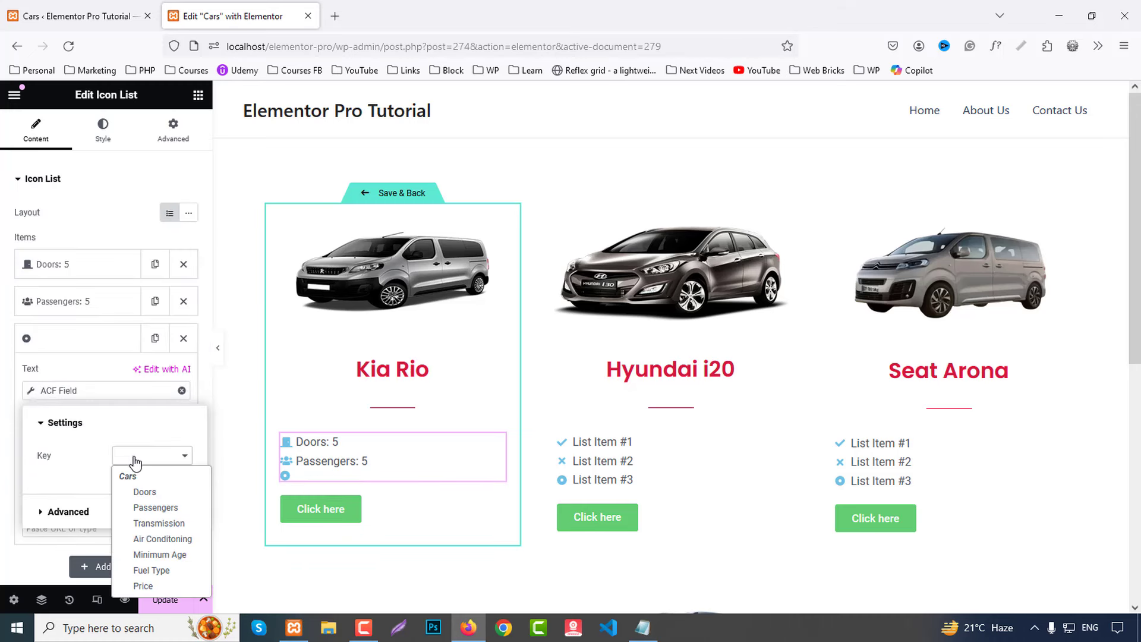
pyautogui.click(164, 524)
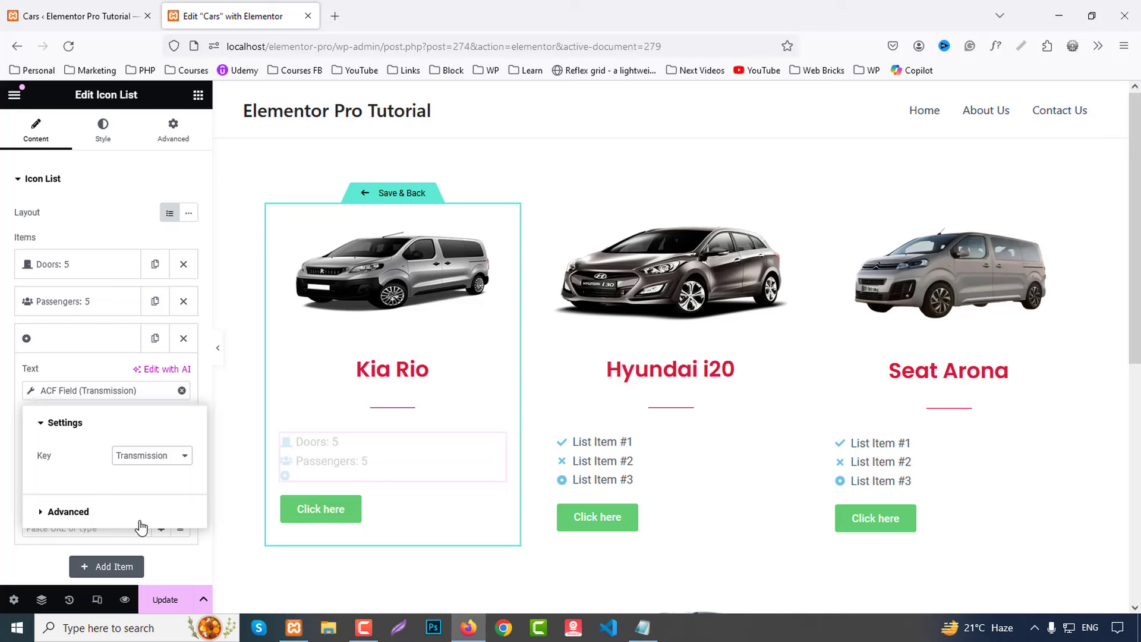
# Step: Add the text "Transmission:" before the third list item's dynamic value
pyautogui.click(98, 515)
pyautogui.click(125, 492)
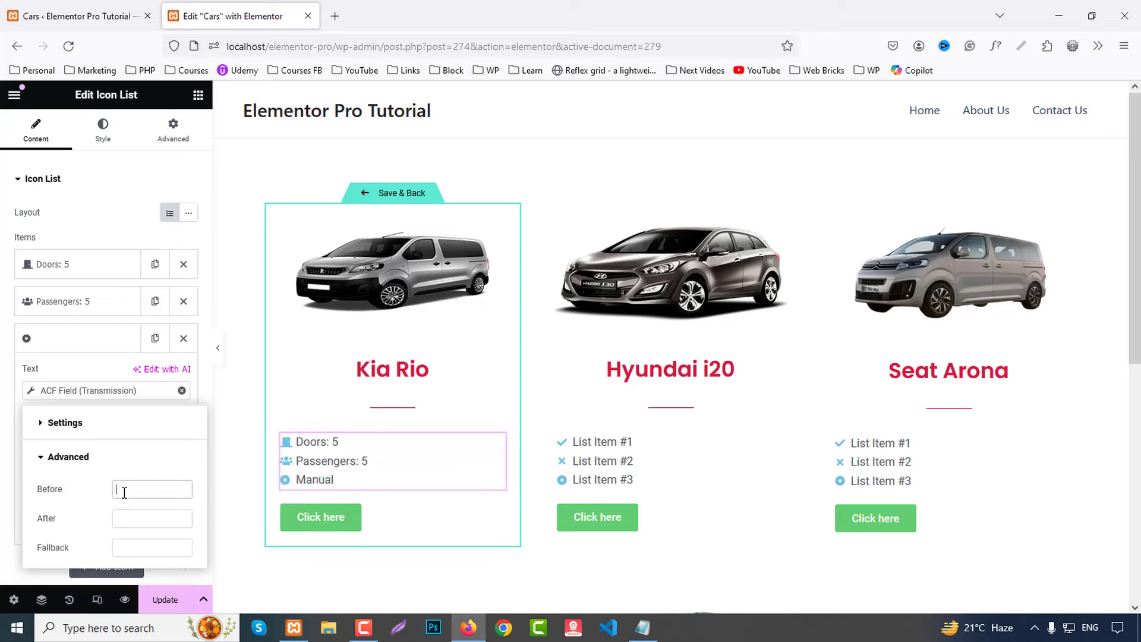
pyautogui.write('Transmi')
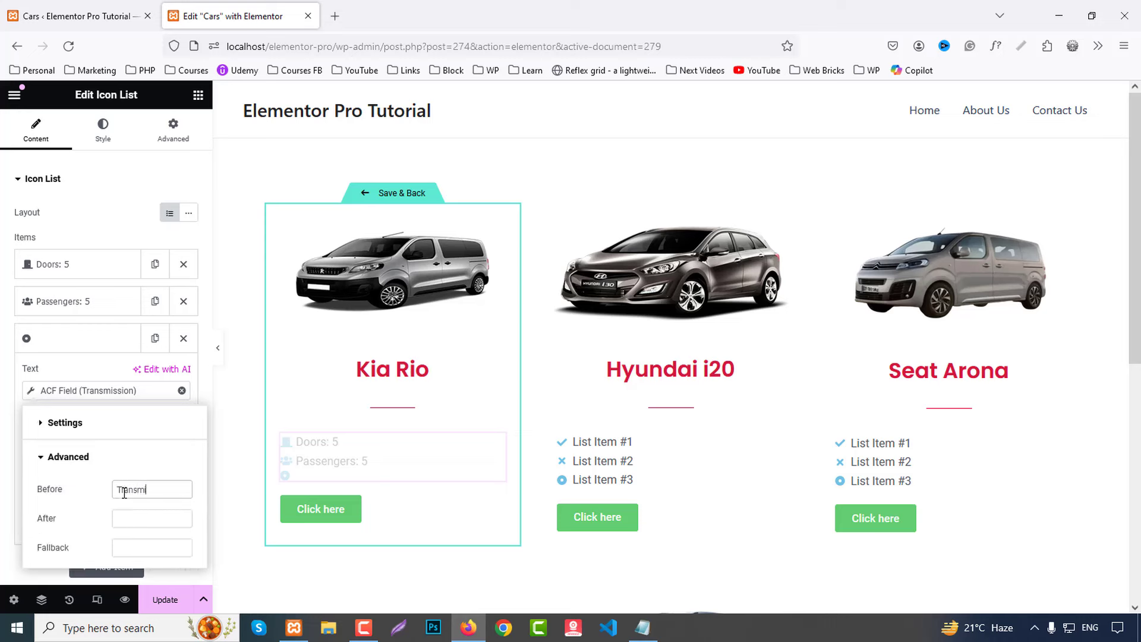
pyautogui.write('ssion:')
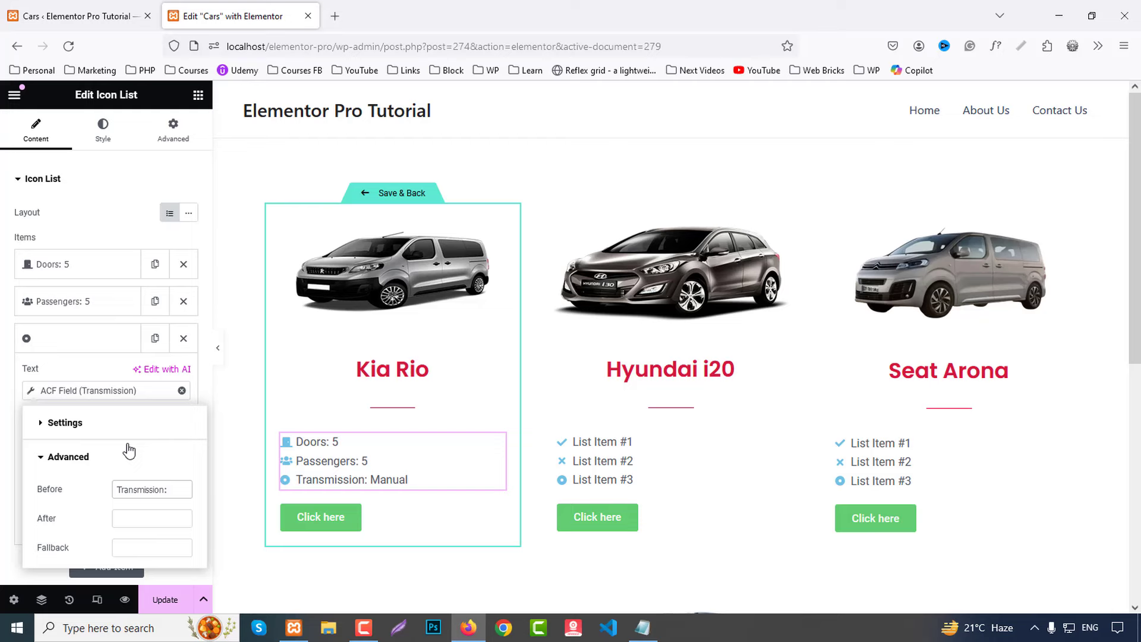
pyautogui.click(68, 344)
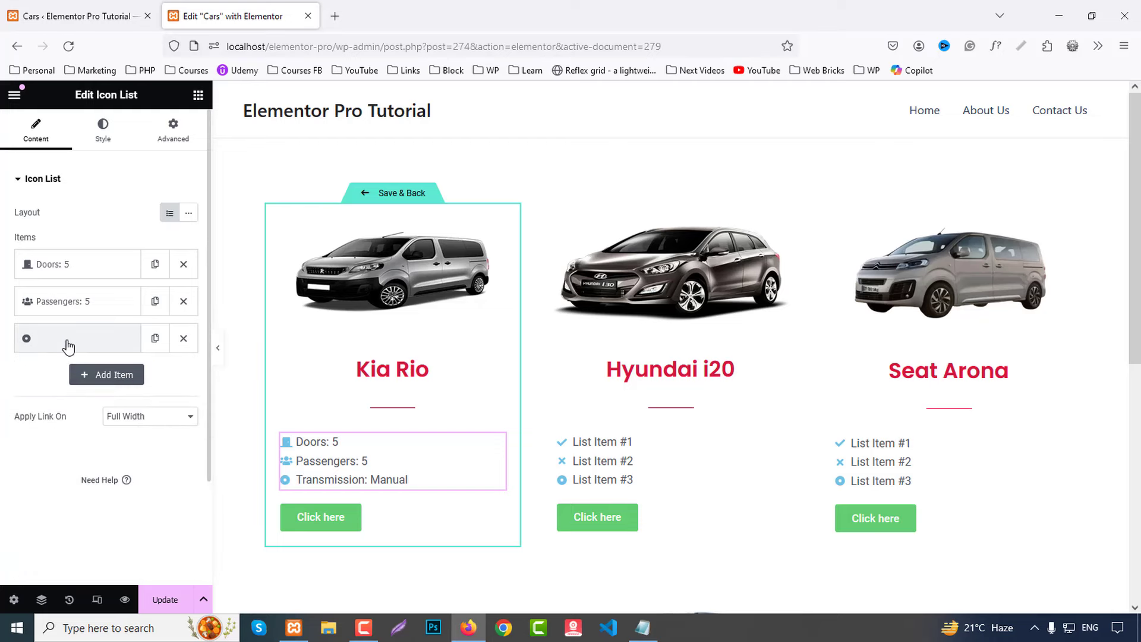
# Step: Replace the Transmission item's icon with the Car crash icon, searching the icon library for "car"
pyautogui.click(90, 348)
pyautogui.click(112, 450)
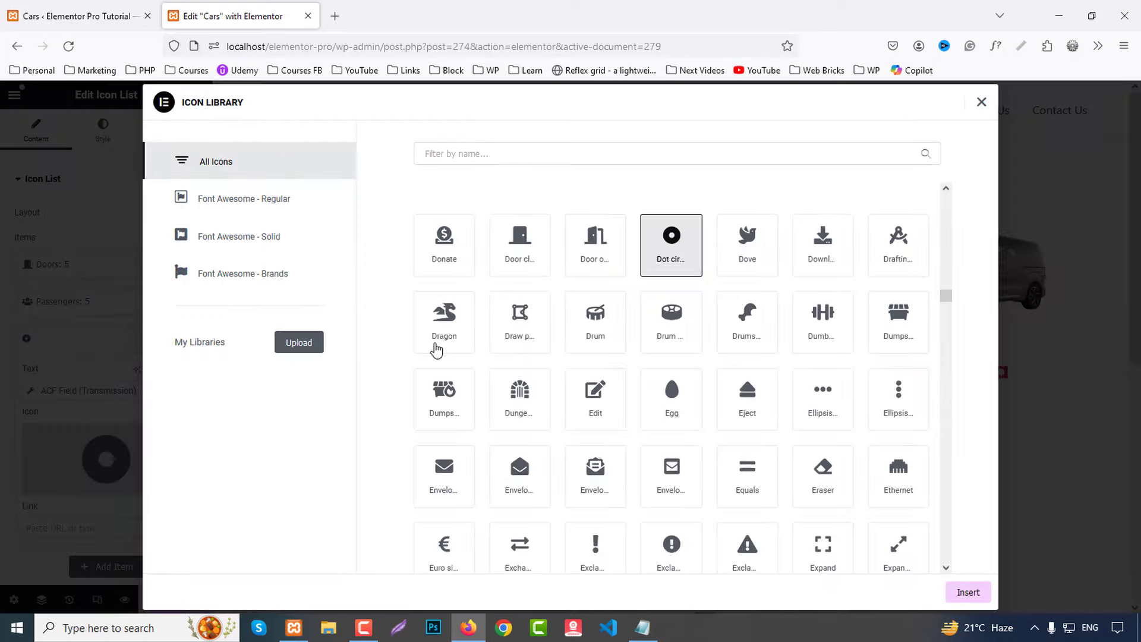
pyautogui.click(467, 153)
pyautogui.write('tra')
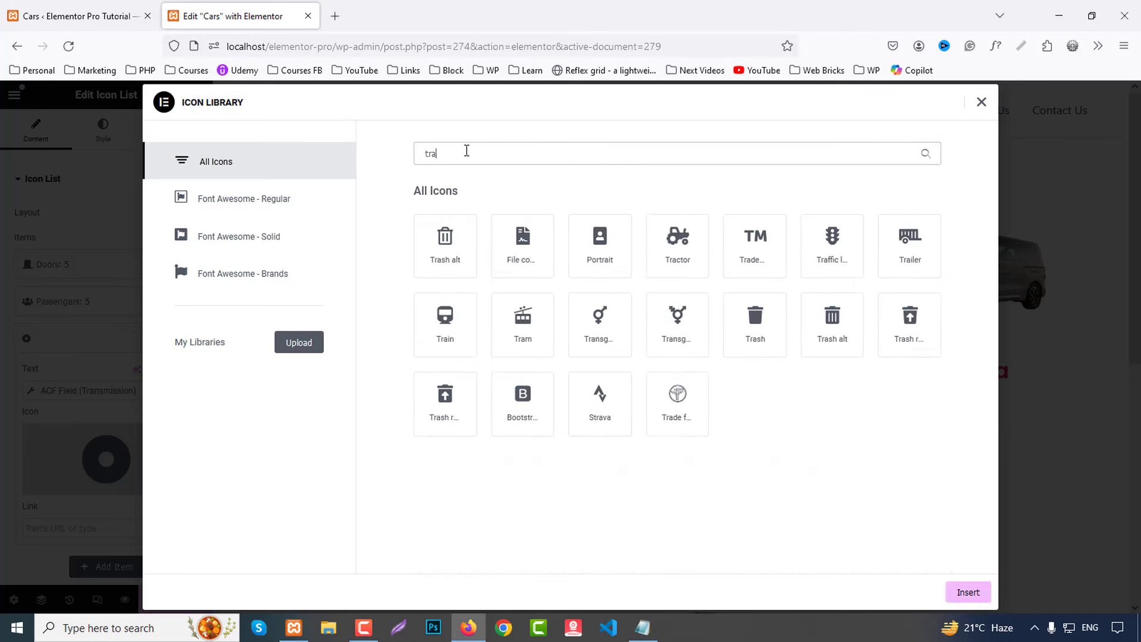
pyautogui.press('BackSpace')
pyautogui.press('BackSpace')
pyautogui.press('BackSpace')
pyautogui.write('vehi')
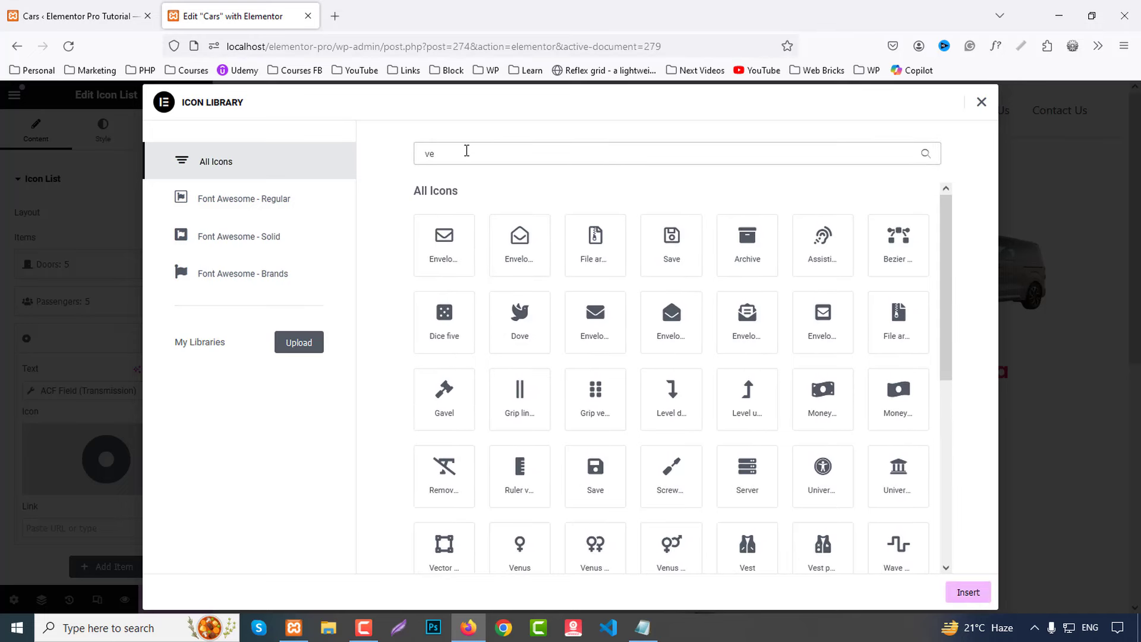
pyautogui.press('BackSpace')
pyautogui.press('BackSpace')
pyautogui.press('BackSpace')
pyautogui.press('BackSpace')
pyautogui.write('car')
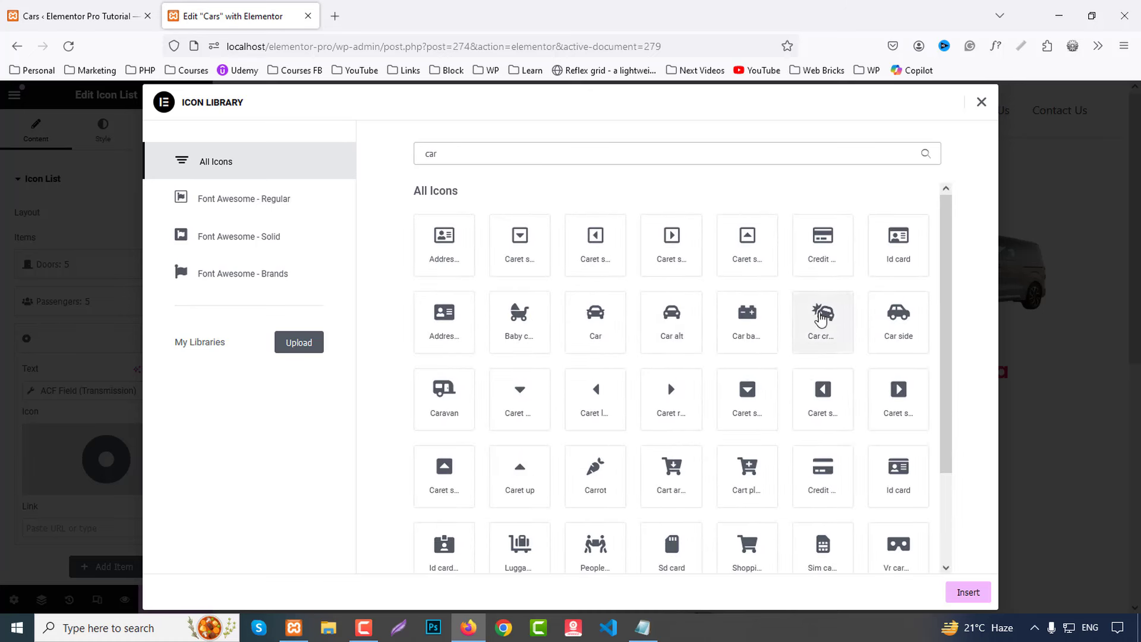
pyautogui.click(821, 319)
pyautogui.click(969, 594)
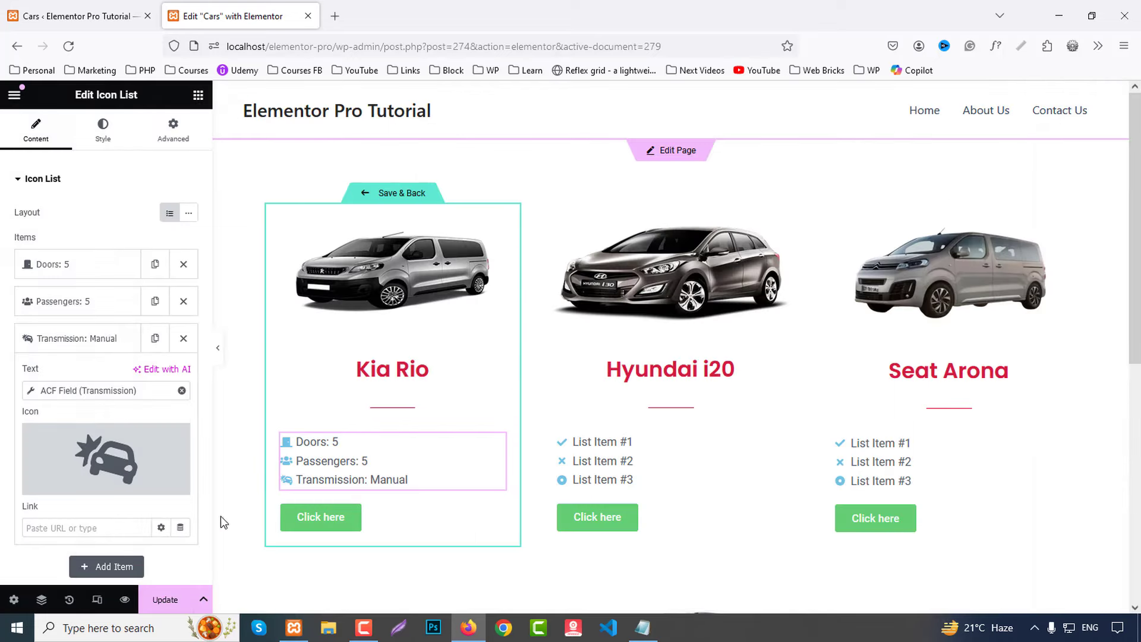
pyautogui.click(74, 342)
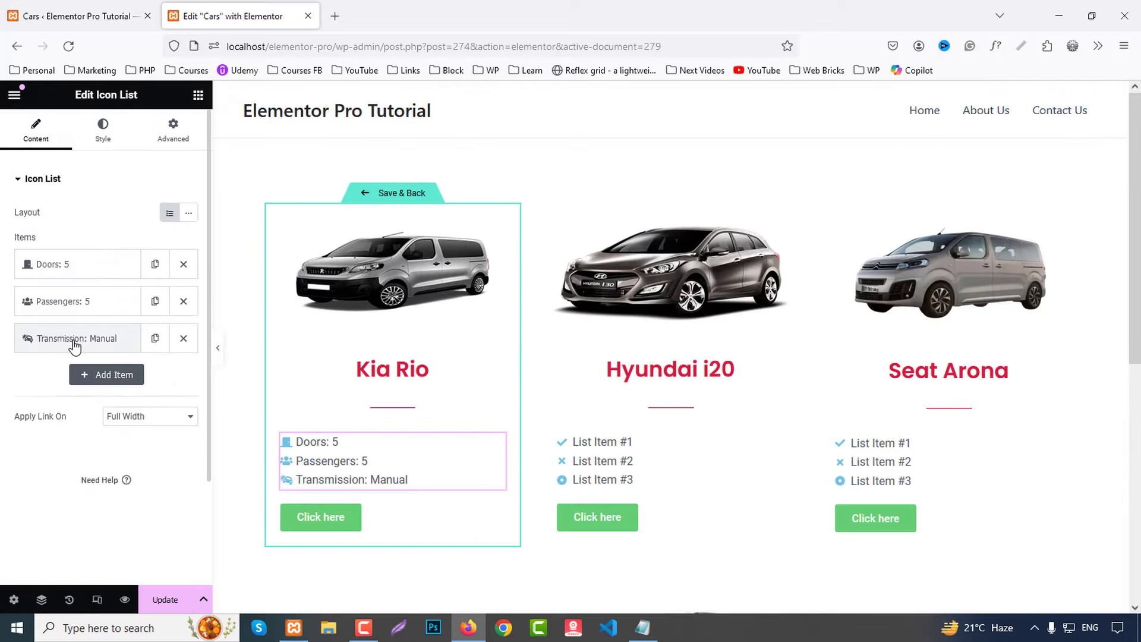
# Step: Add a fourth icon list item and link its text to the ACF field with the Air Conditioning key
pyautogui.click(102, 375)
pyautogui.click(180, 282)
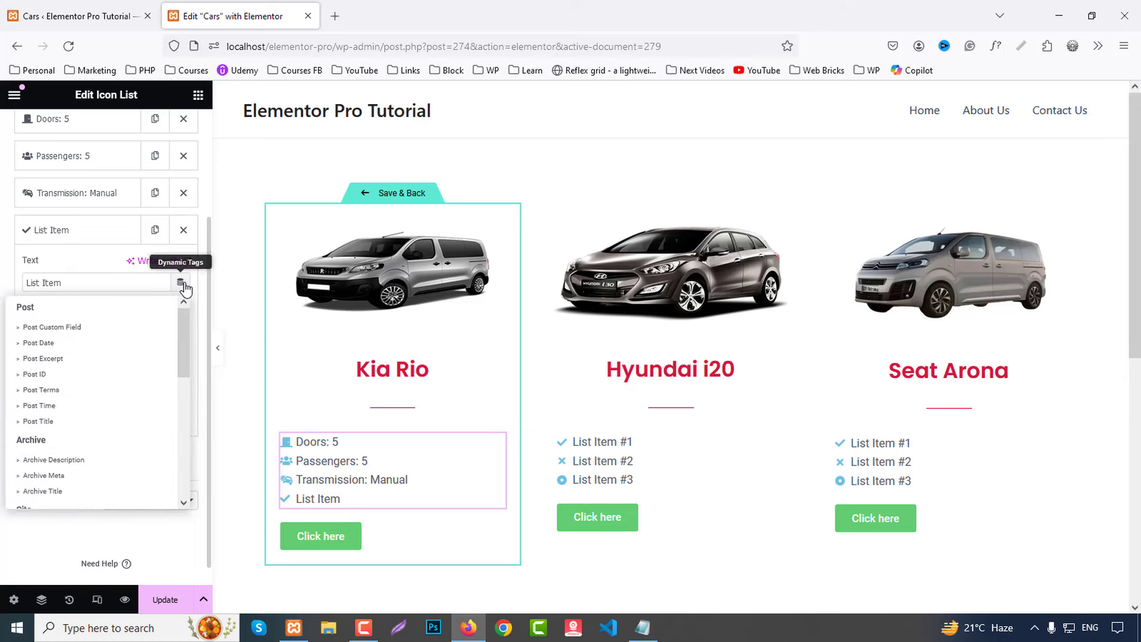
pyautogui.scroll(-5, 109, 462)
pyautogui.scroll(-2, 49, 489)
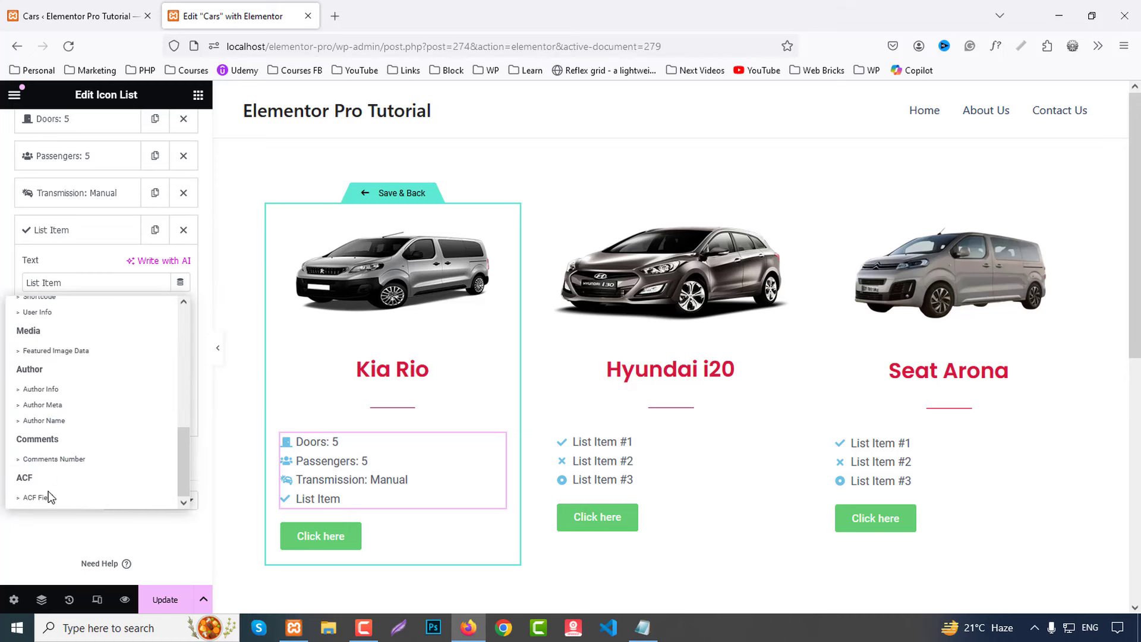
pyautogui.click(46, 495)
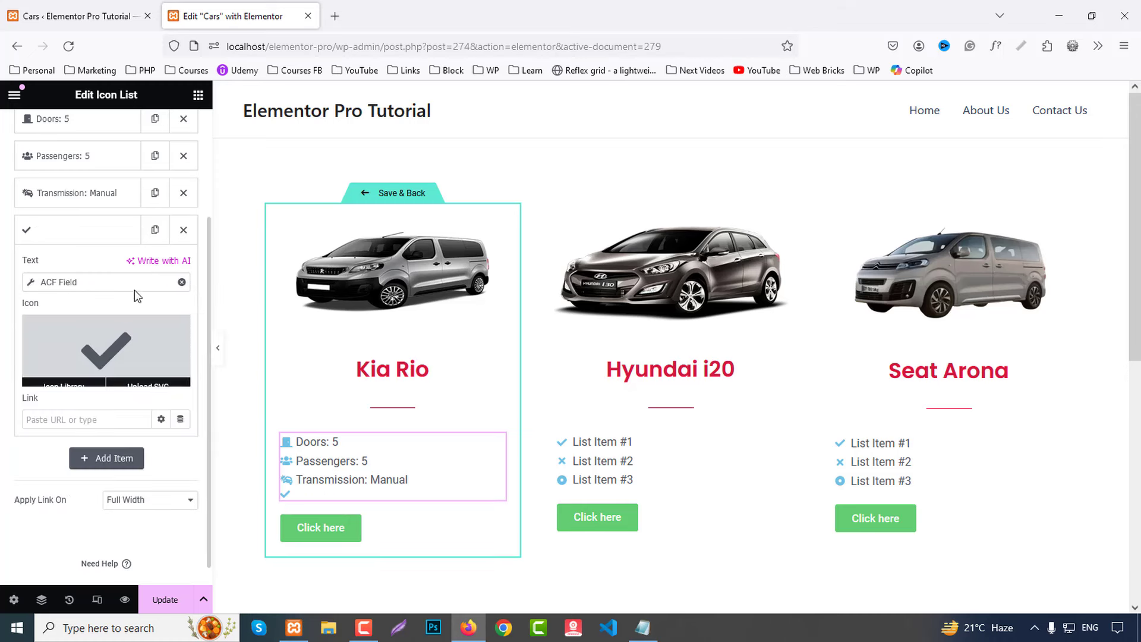
pyautogui.click(107, 284)
pyautogui.click(131, 355)
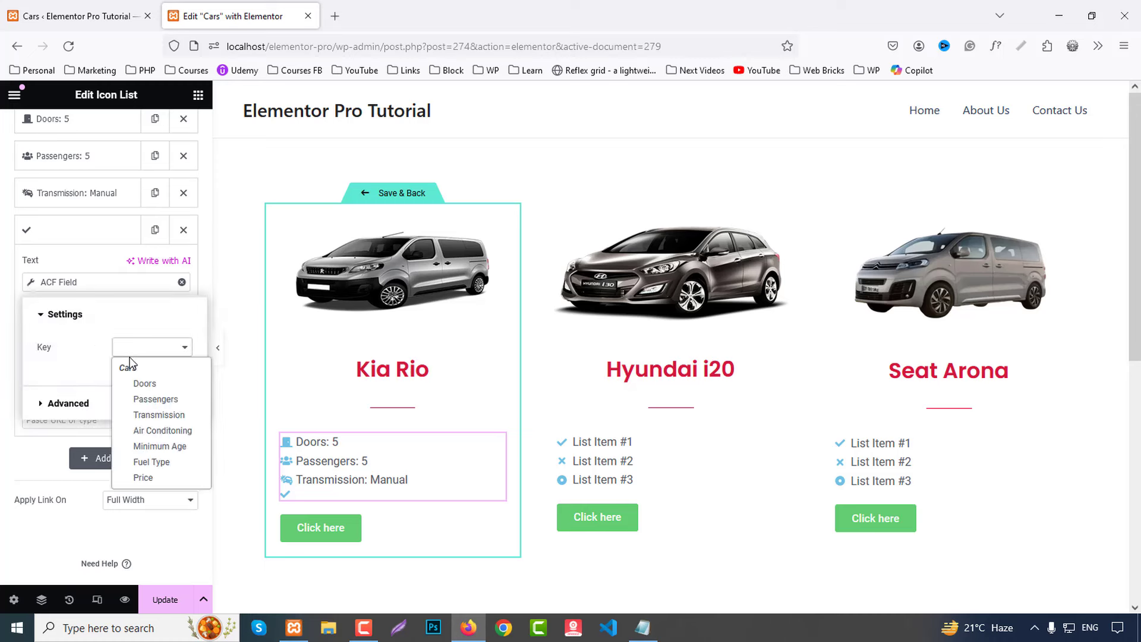
pyautogui.click(155, 430)
# Step: Add the text "Air Conditioning" before the fourth list item's dynamic value
pyautogui.click(68, 403)
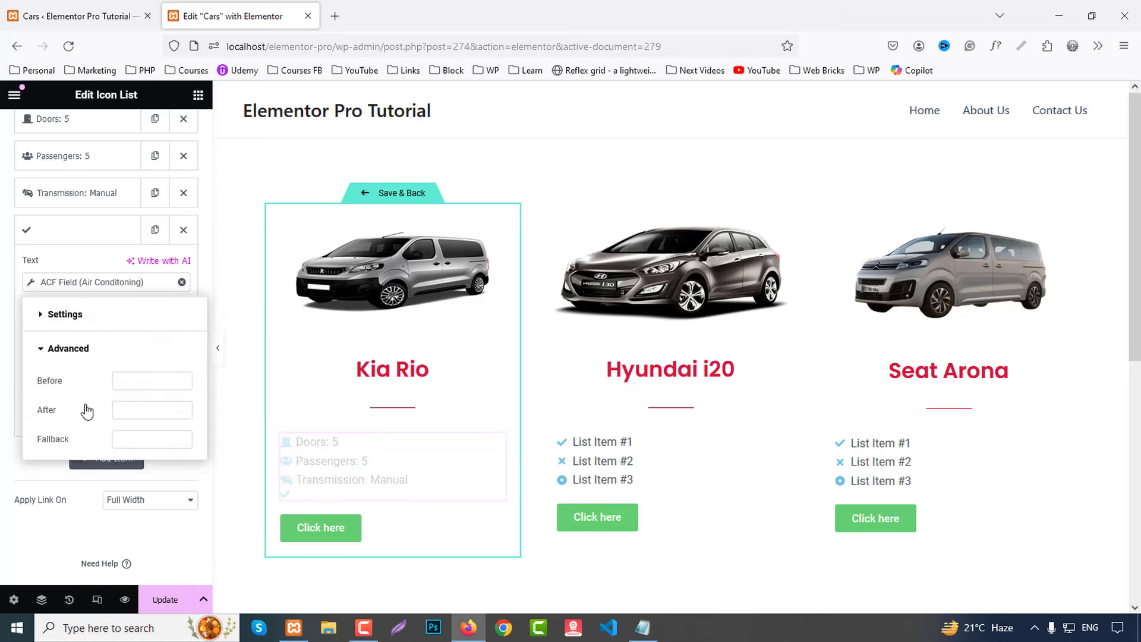
pyautogui.click(146, 385)
pyautogui.write('Air Conditioning')
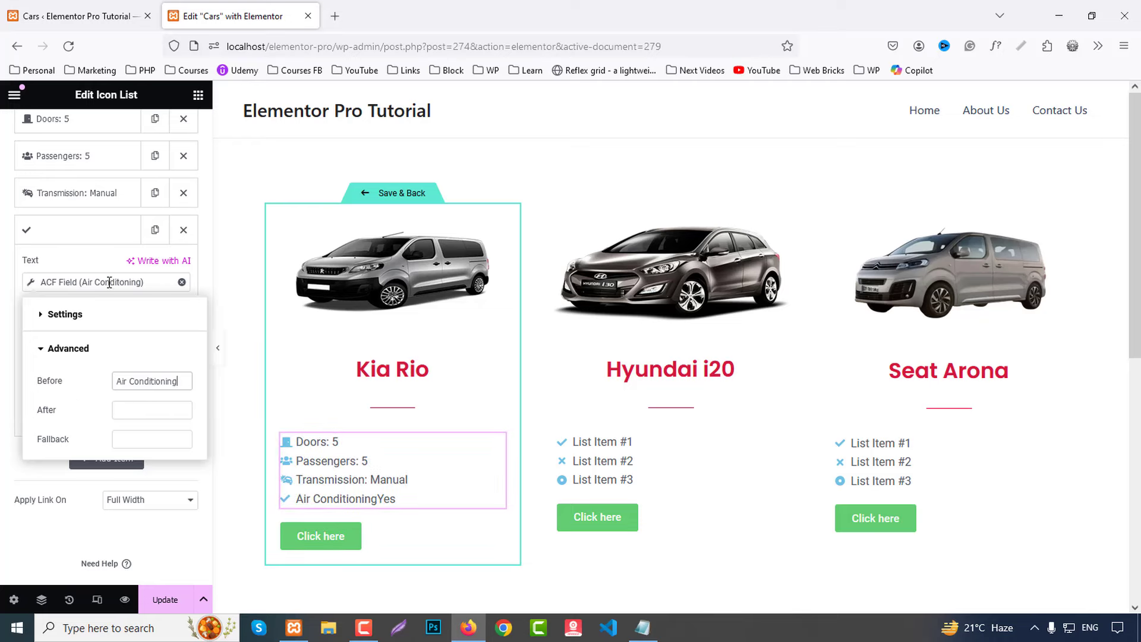
pyautogui.click(69, 231)
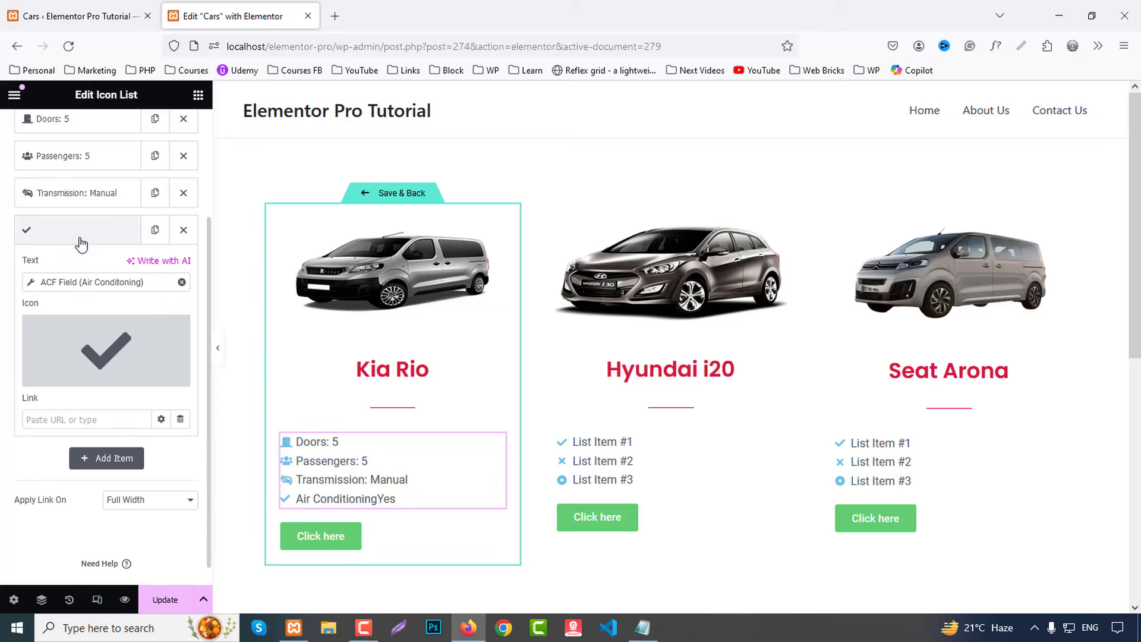
# Step: Replace the Air Conditioning item's icon with the Air freshener icon, searching the icon library for "air"
pyautogui.click(102, 337)
pyautogui.click(486, 145)
pyautogui.write('a')
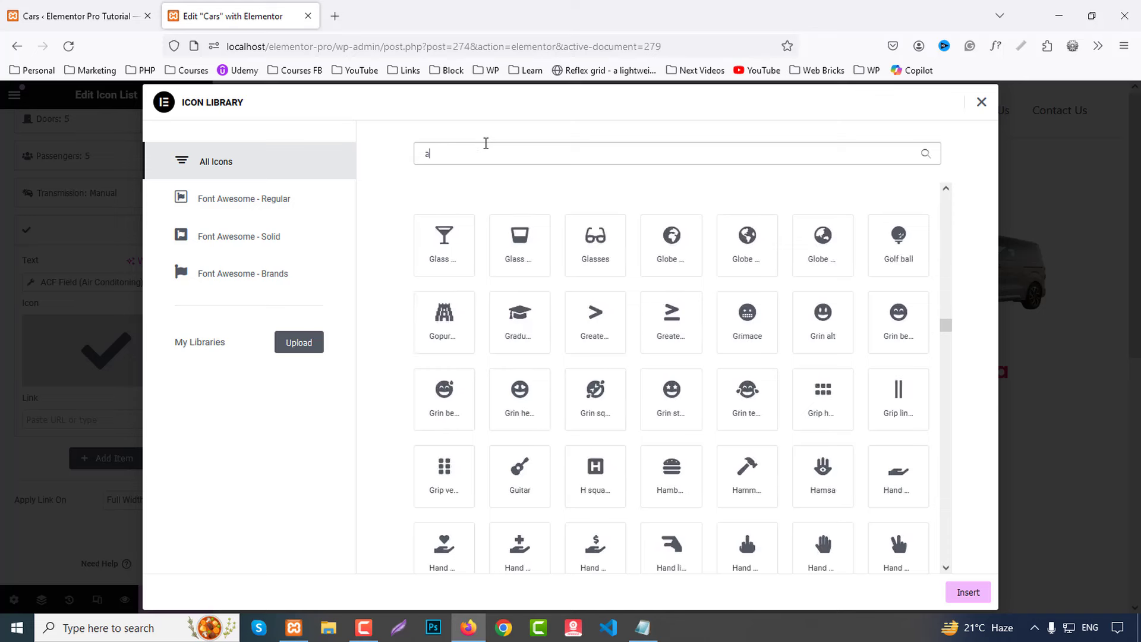
pyautogui.write('c')
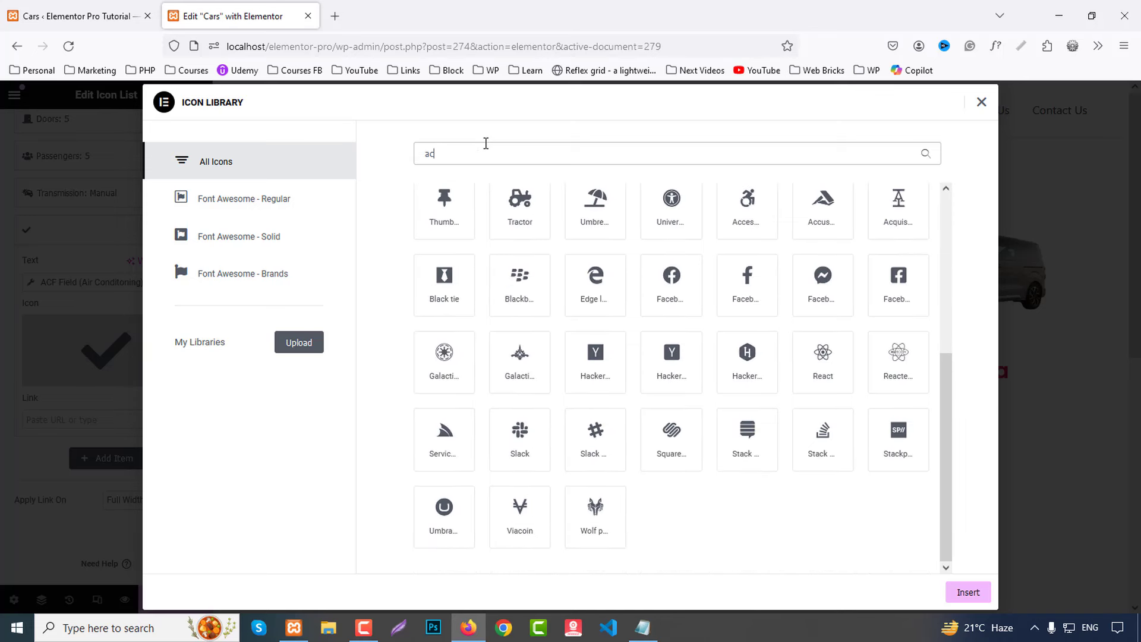
pyautogui.press('BackSpace')
pyautogui.press('BackSpace')
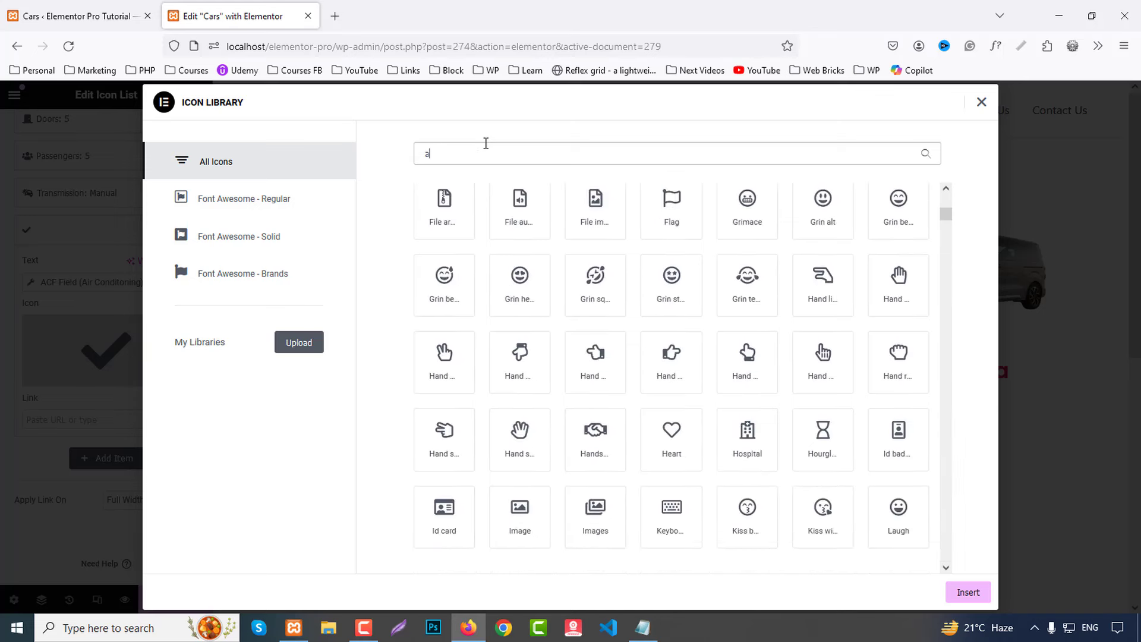
pyautogui.write('air')
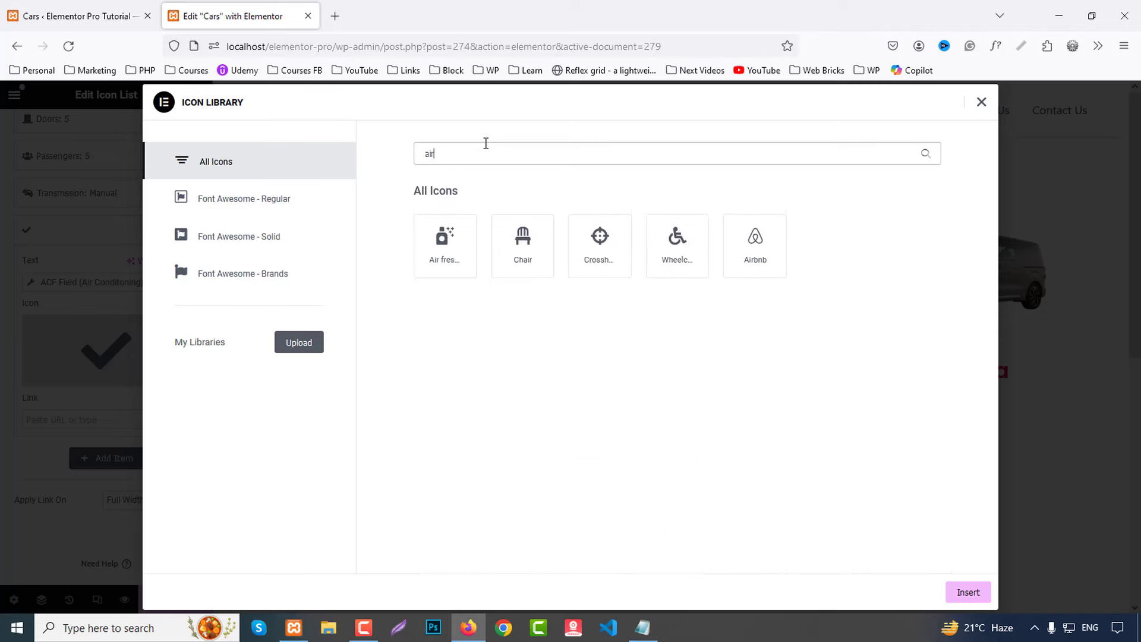
pyautogui.click(454, 260)
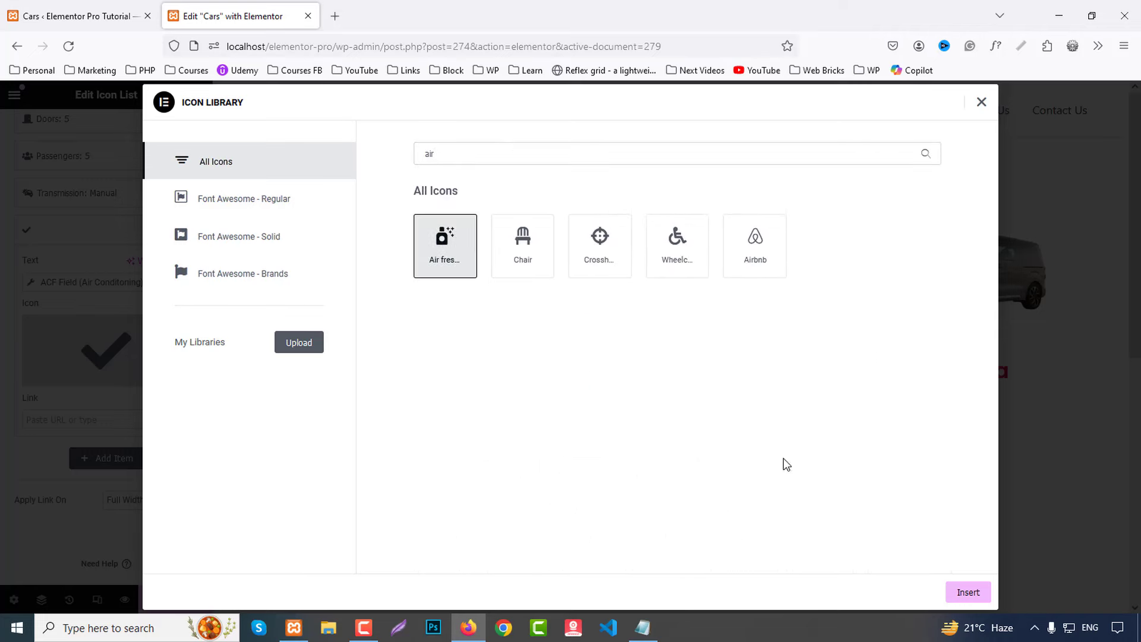
pyautogui.click(986, 593)
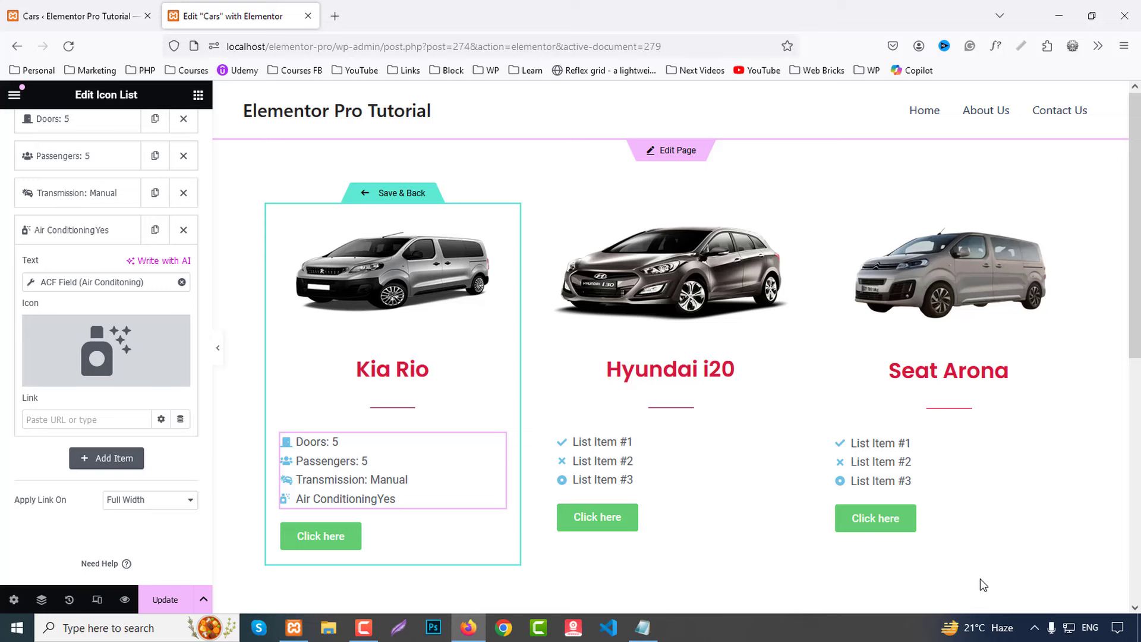
# Step: Add a fifth icon list item and link its text to the ACF field with the Minimum Age key
pyautogui.scroll(-1, 159, 447)
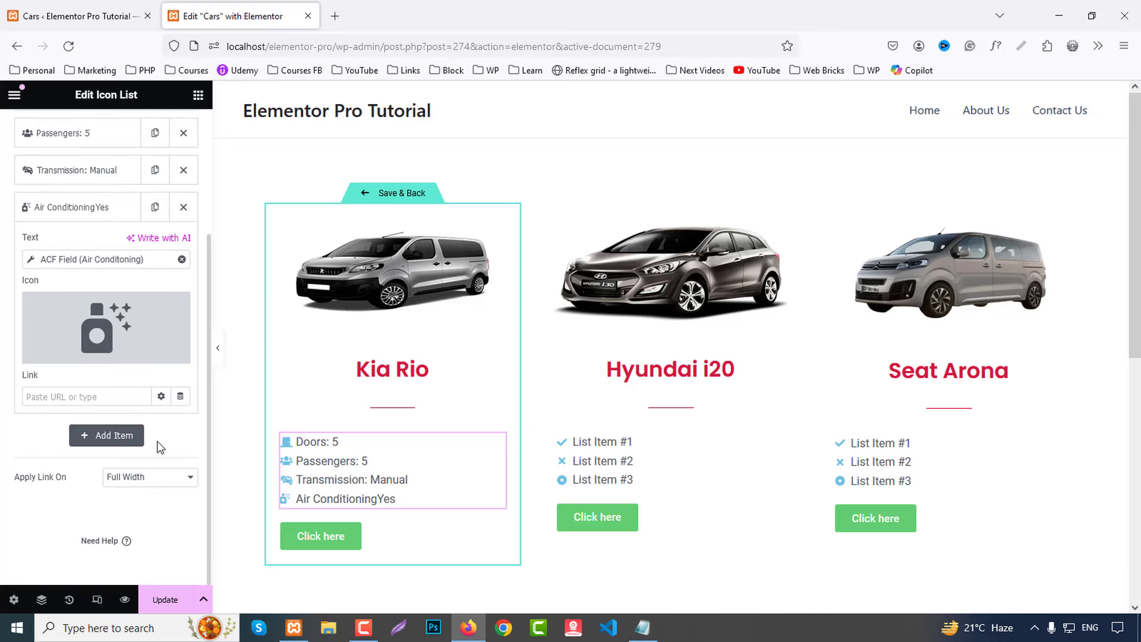
pyautogui.click(123, 438)
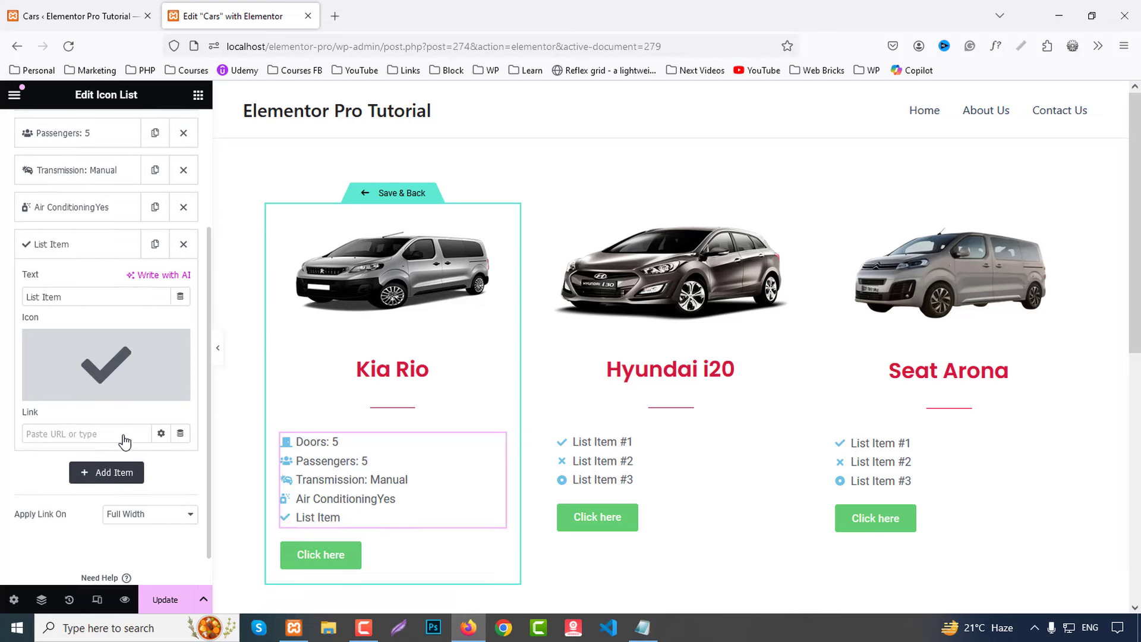
pyautogui.click(179, 262)
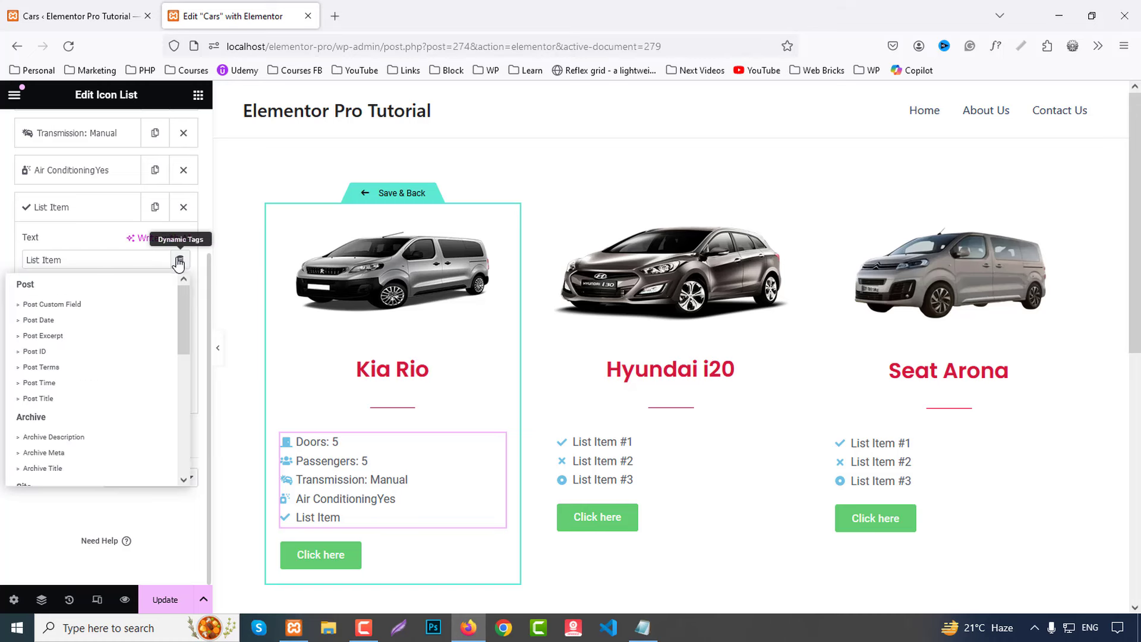
pyautogui.scroll(-5, 65, 458)
pyautogui.click(42, 476)
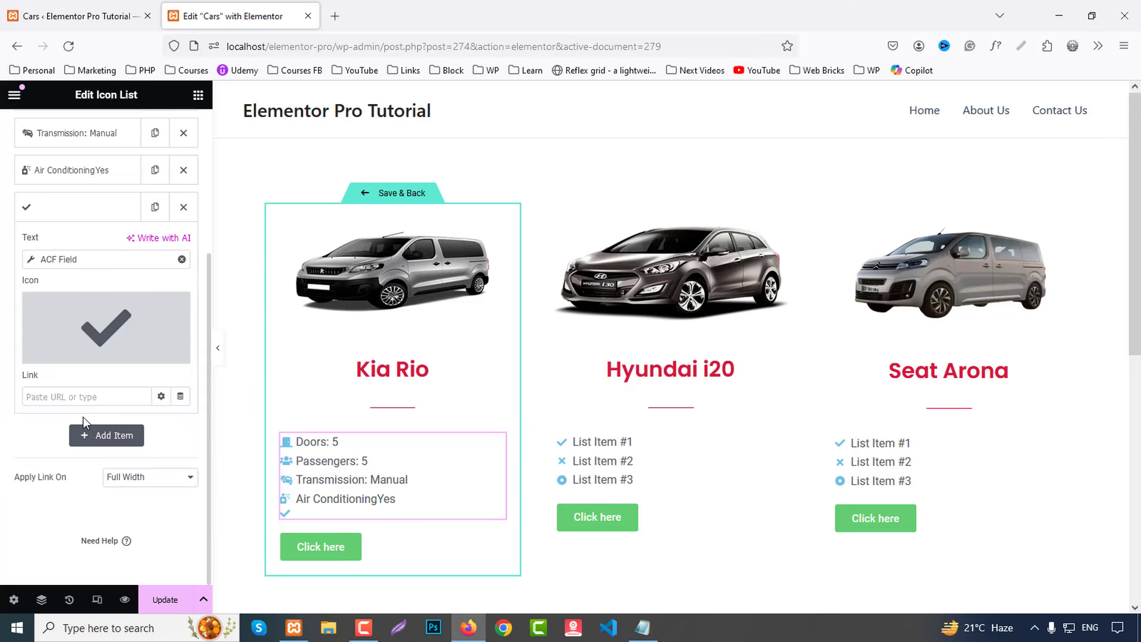
pyautogui.click(92, 263)
pyautogui.click(131, 327)
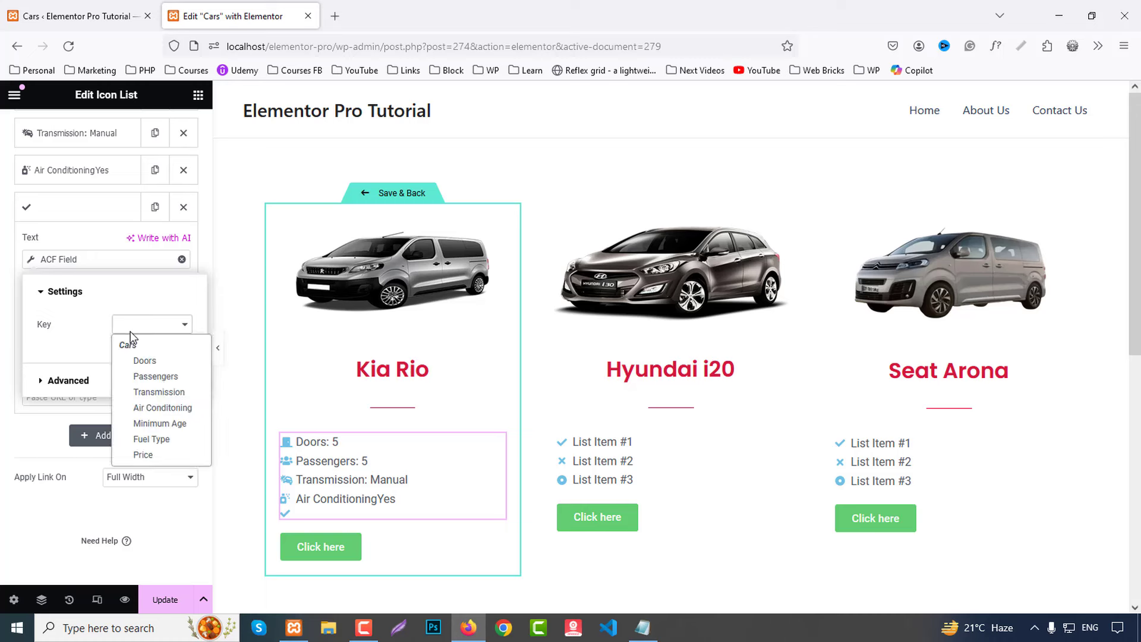
pyautogui.click(160, 424)
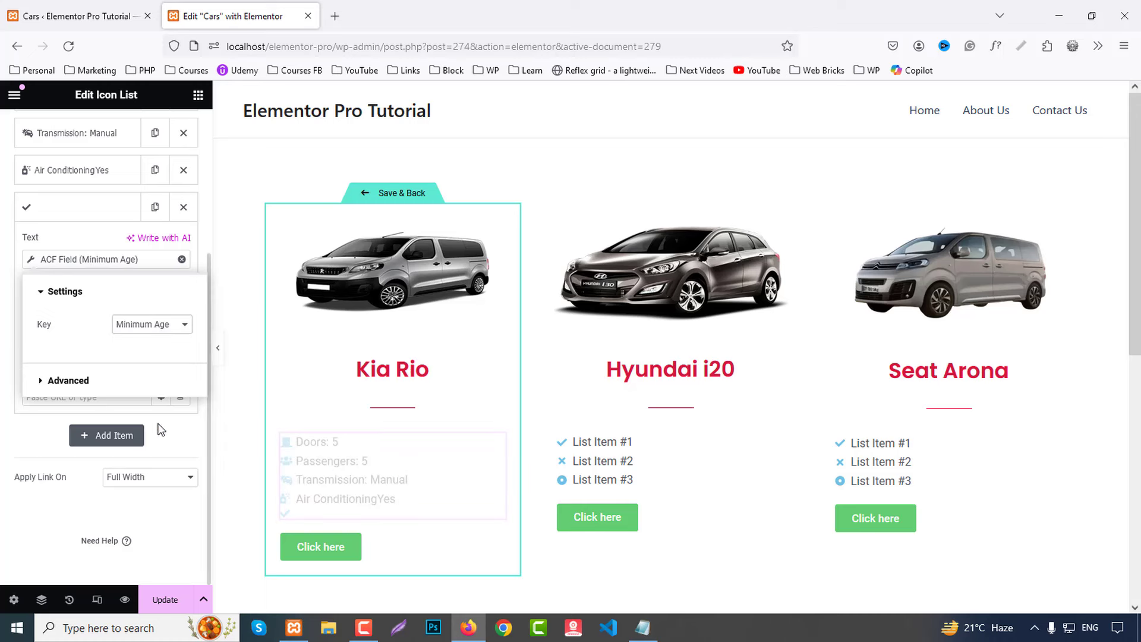
# Step: Add the text "Minimum Age:" before the fifth list item's dynamic value
pyautogui.click(70, 382)
pyautogui.click(131, 356)
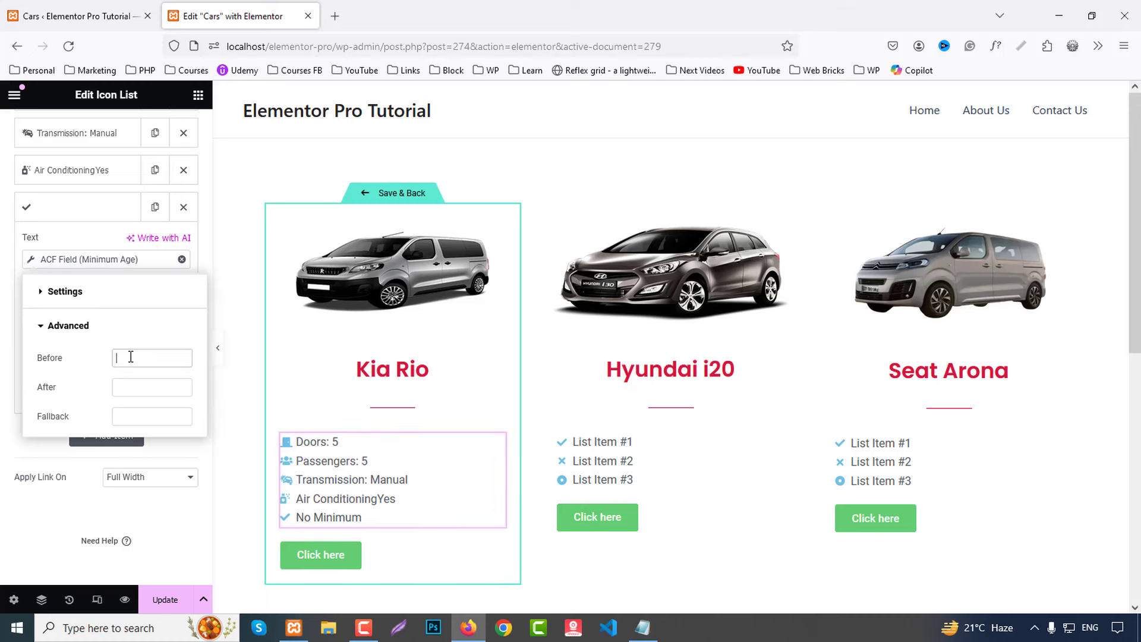
pyautogui.write('Minimum')
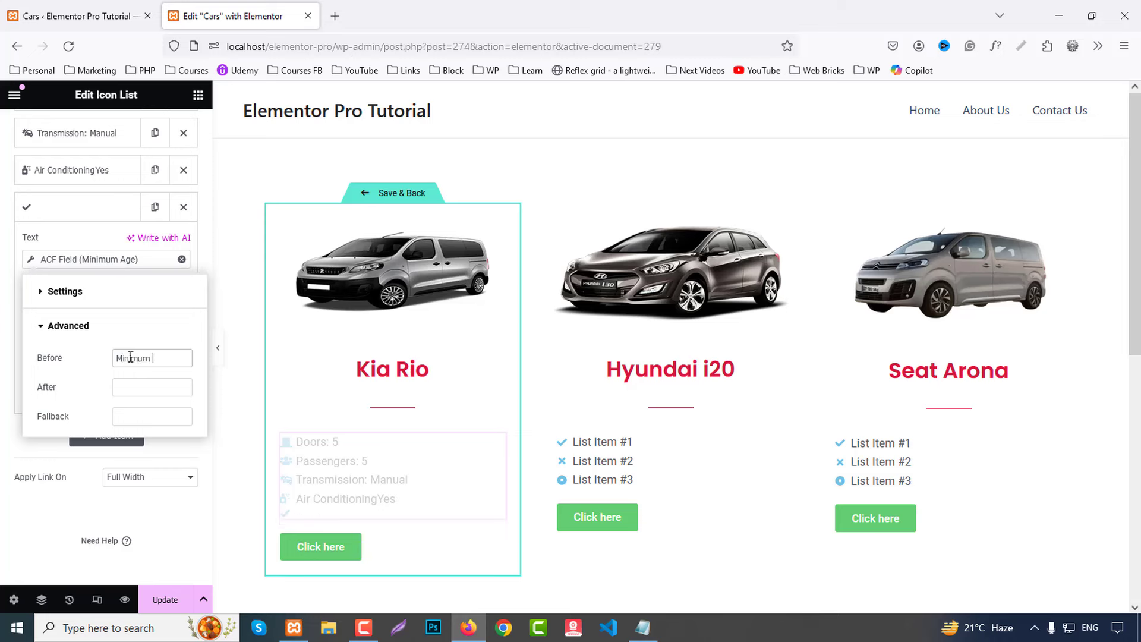
pyautogui.write(' Agew')
pyautogui.press('BackSpace')
pyautogui.write(':')
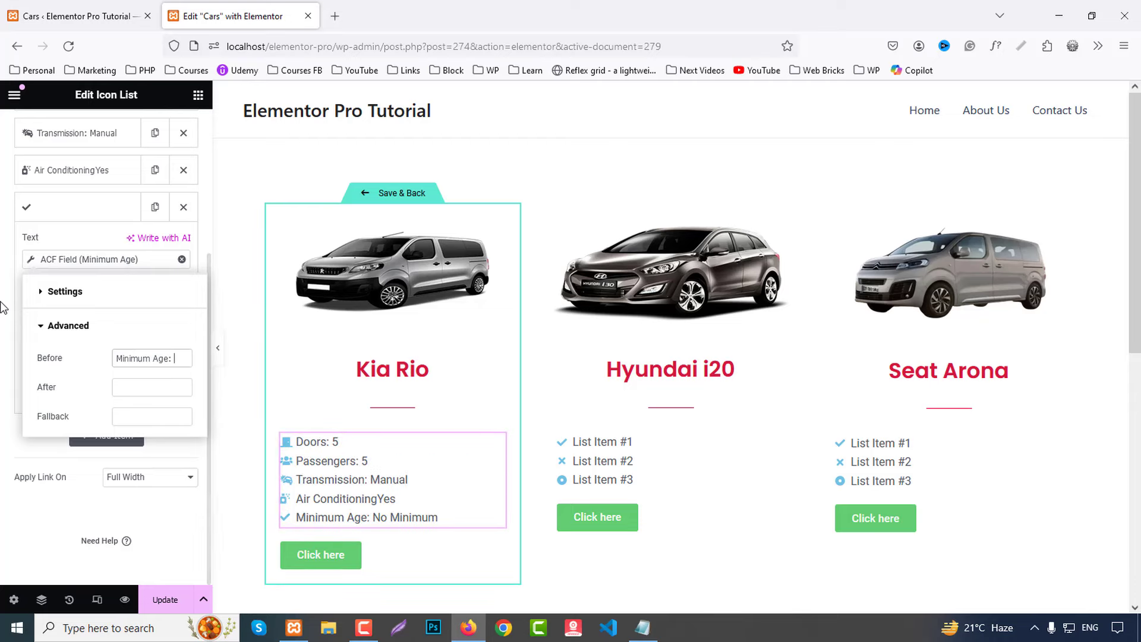
# Step: Replace the Minimum Age item's icon with the downward 1-to-9 numeric sort icon, searching the icon library for "num"
pyautogui.click(60, 351)
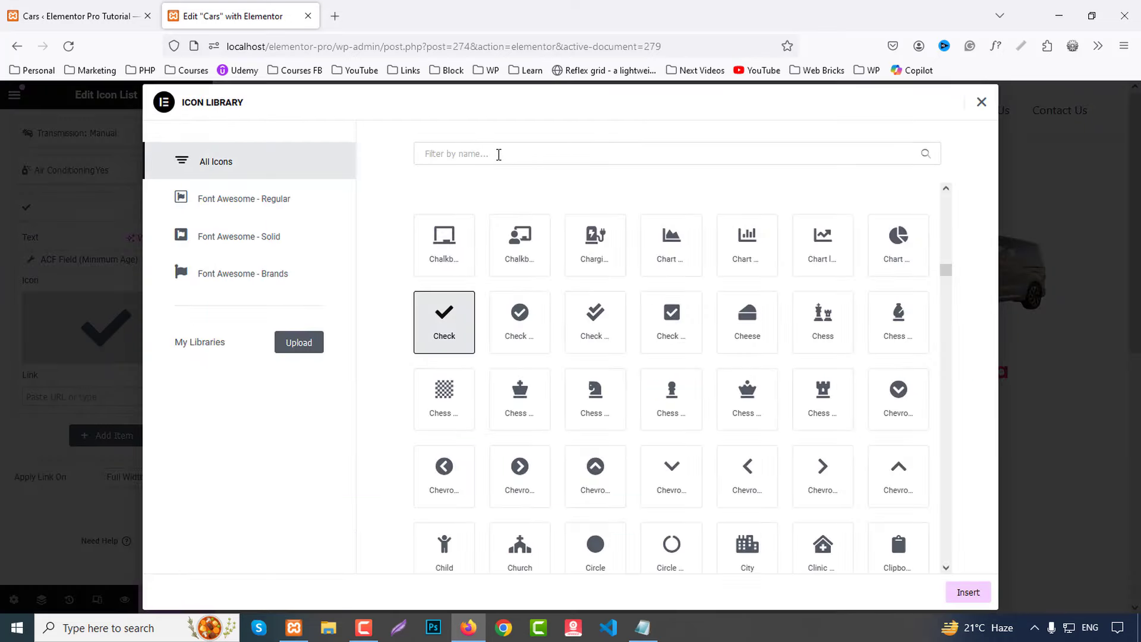
pyautogui.click(498, 154)
pyautogui.write('min')
pyautogui.press('BackSpace')
pyautogui.press('BackSpace')
pyautogui.press('BackSpace')
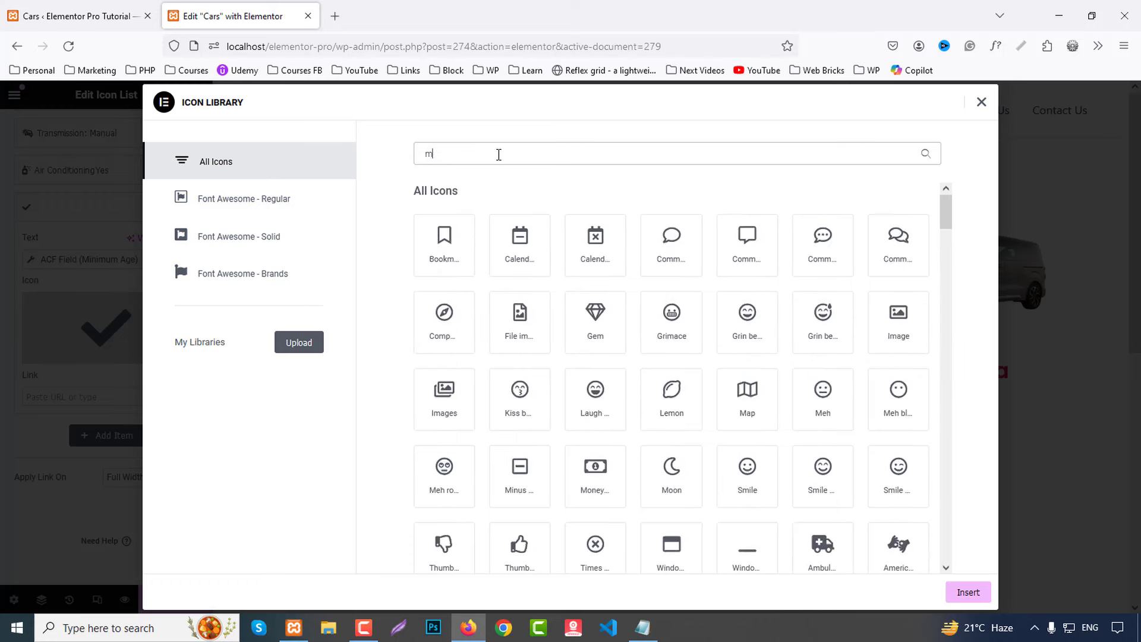
pyautogui.write('num')
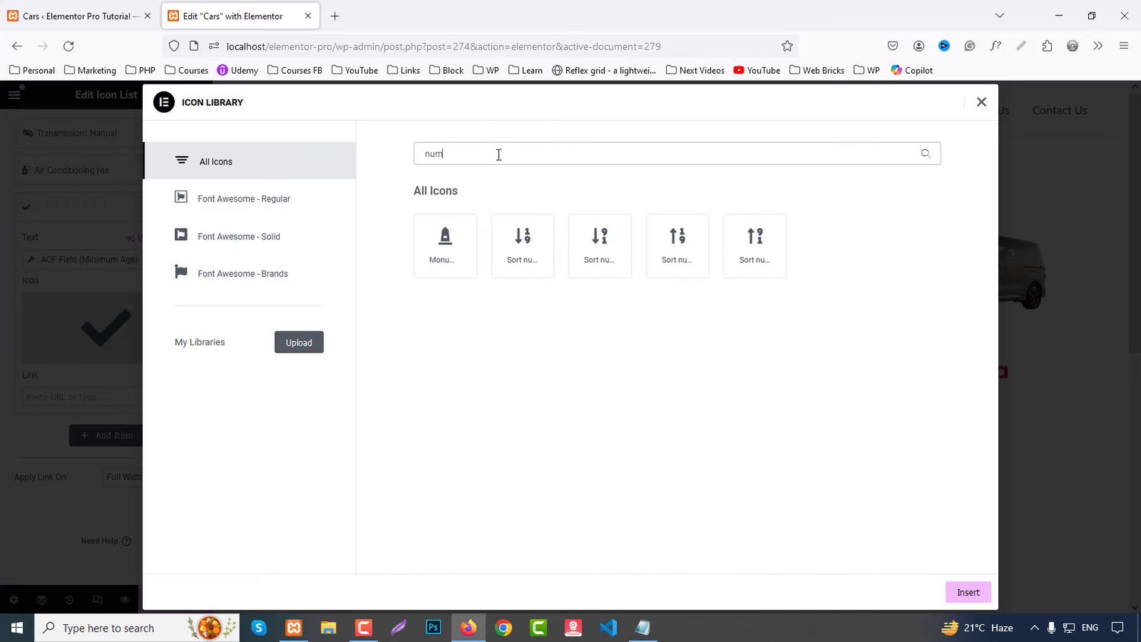
pyautogui.click(534, 236)
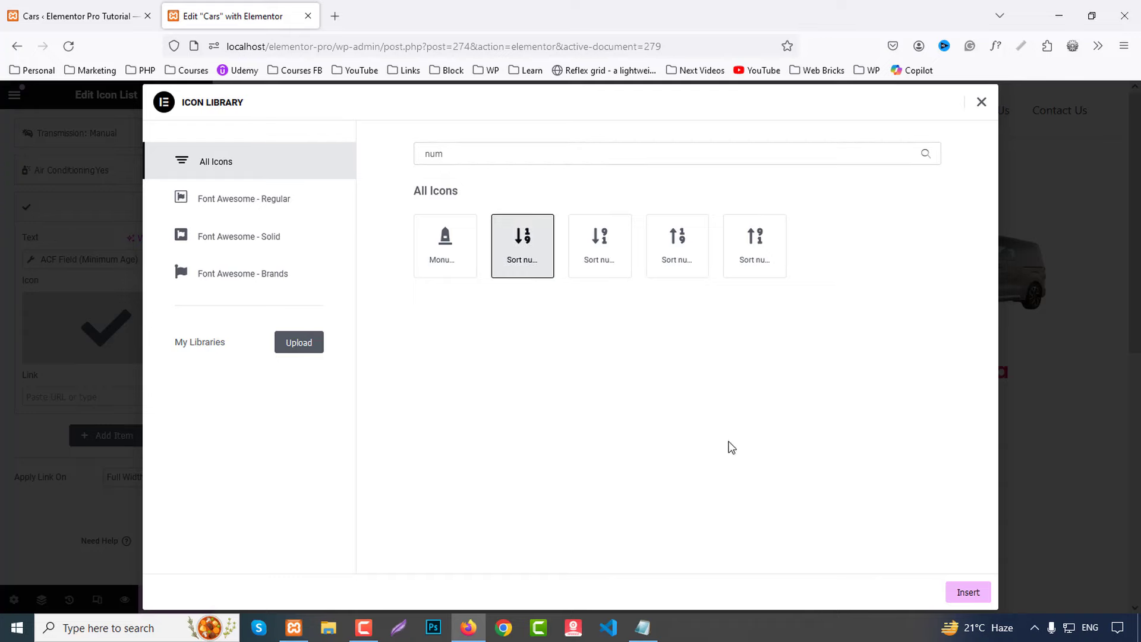
pyautogui.click(969, 592)
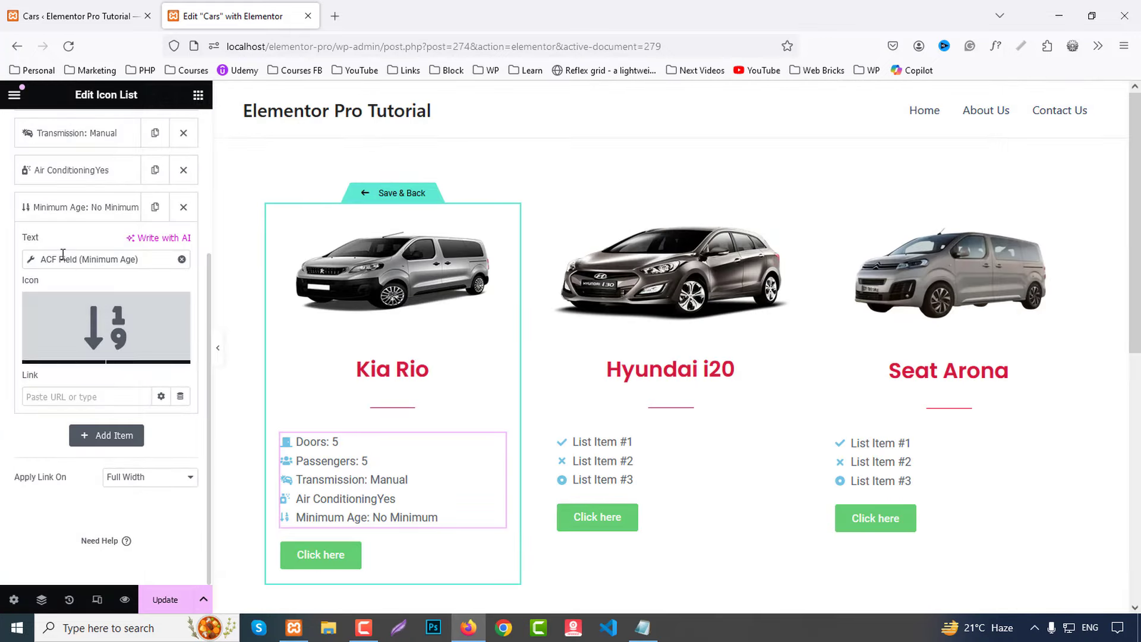
pyautogui.click(63, 209)
# Step: Add a sixth icon list item and link its text to the ACF field with the Fuel Type key
pyautogui.click(107, 243)
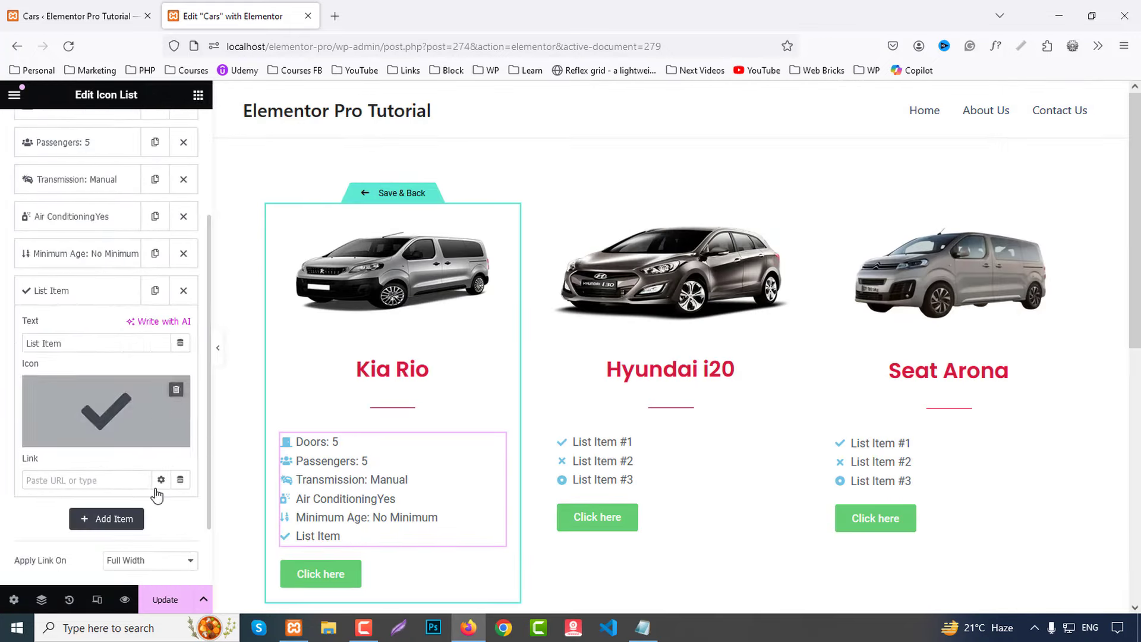
pyautogui.click(180, 343)
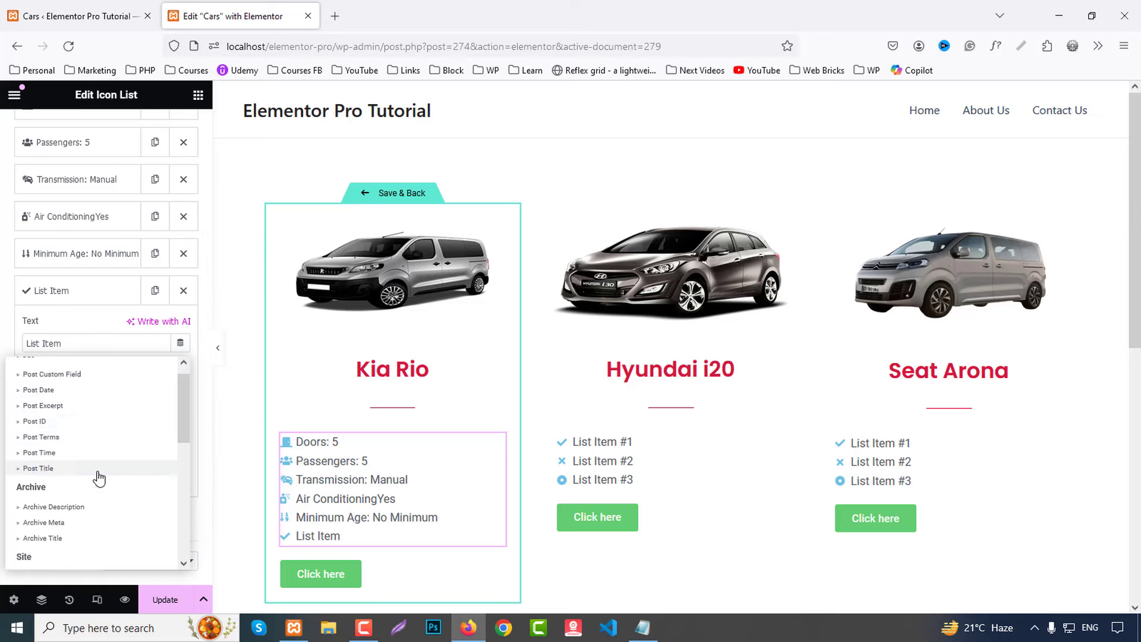
pyautogui.scroll(-5, 77, 512)
pyautogui.click(59, 556)
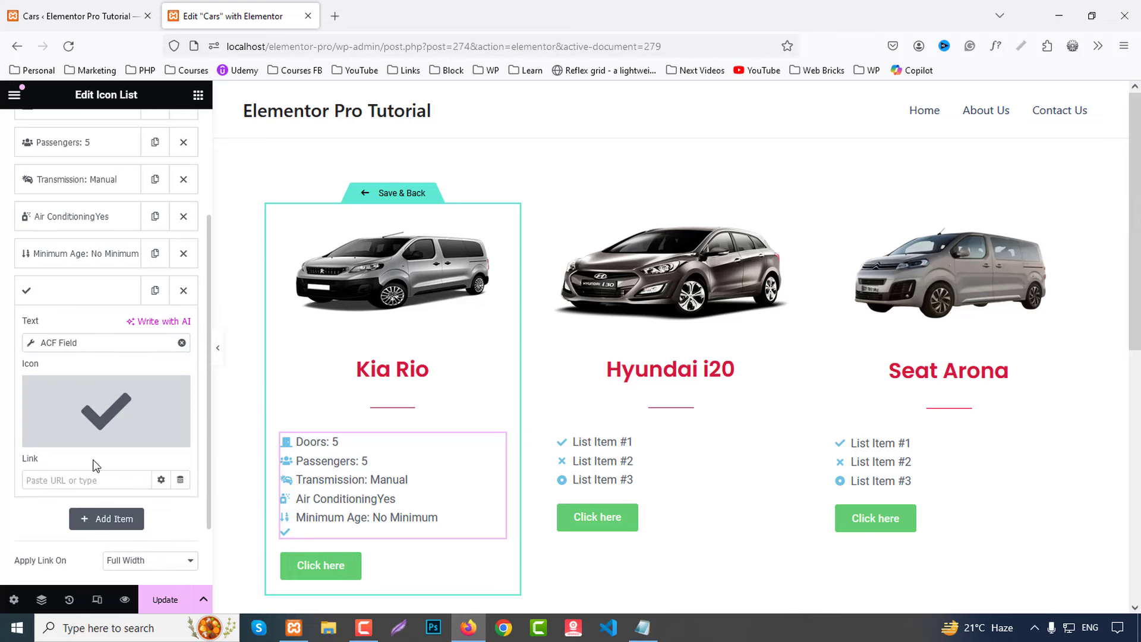
pyautogui.click(93, 345)
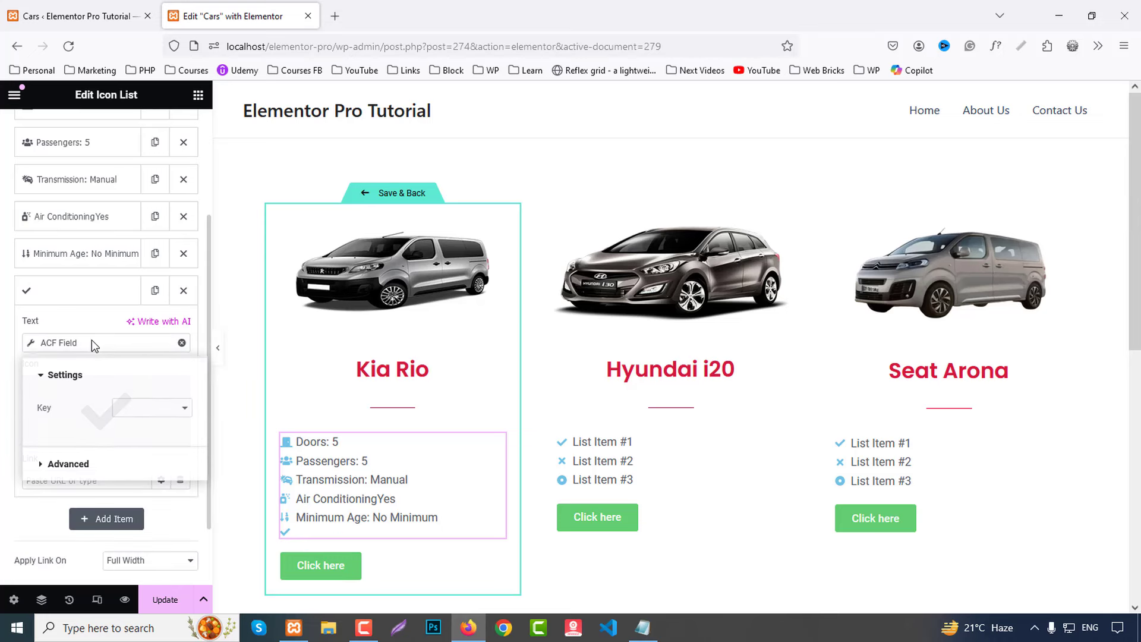
pyautogui.click(132, 409)
pyautogui.click(117, 383)
pyautogui.click(140, 415)
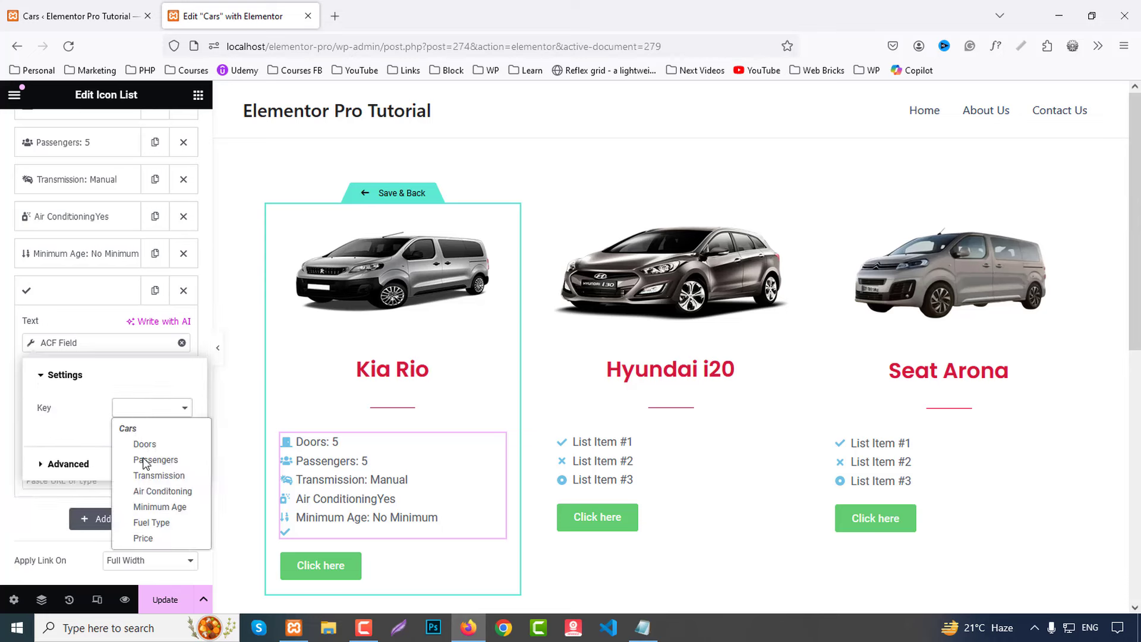
pyautogui.click(152, 522)
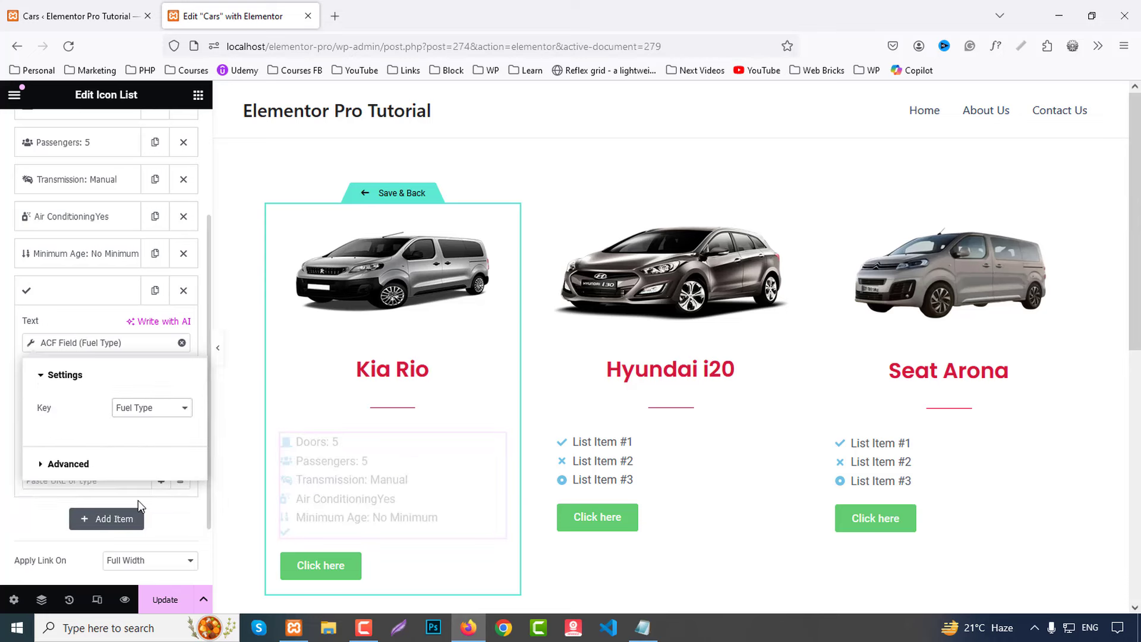
# Step: Add the text "Fuel Type:" before the sixth list item's dynamic value
pyautogui.click(82, 462)
pyautogui.click(131, 441)
pyautogui.write('Fuel Type:')
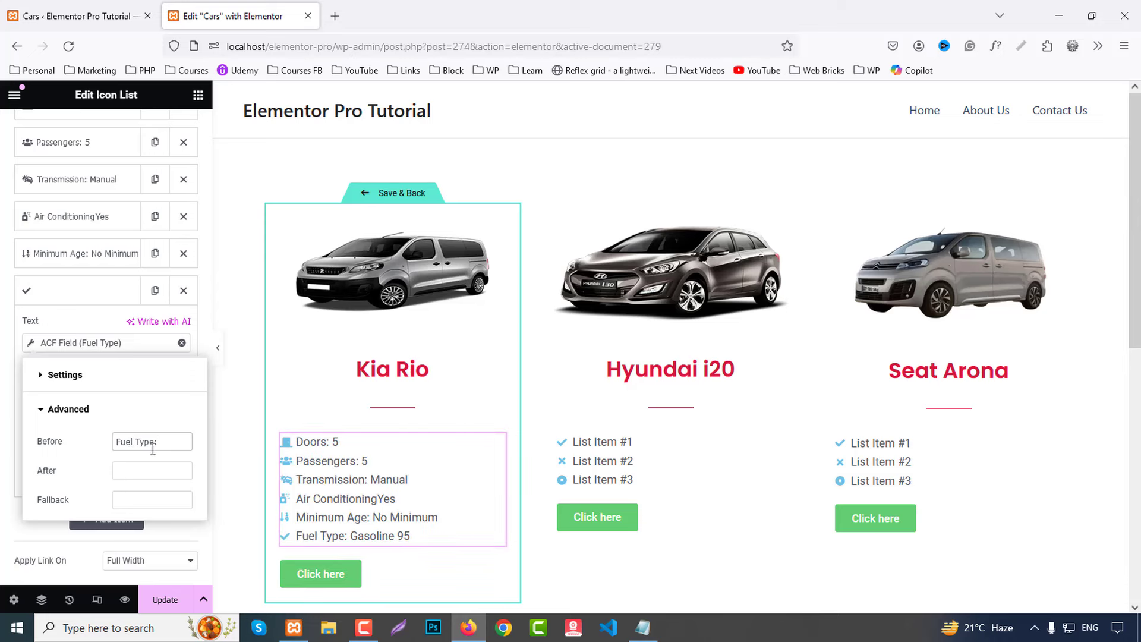
pyautogui.click(81, 311)
# Step: Replace the Fuel Type item's icon with the Oil can icon, searching the icon library for "oil"
pyautogui.click(124, 411)
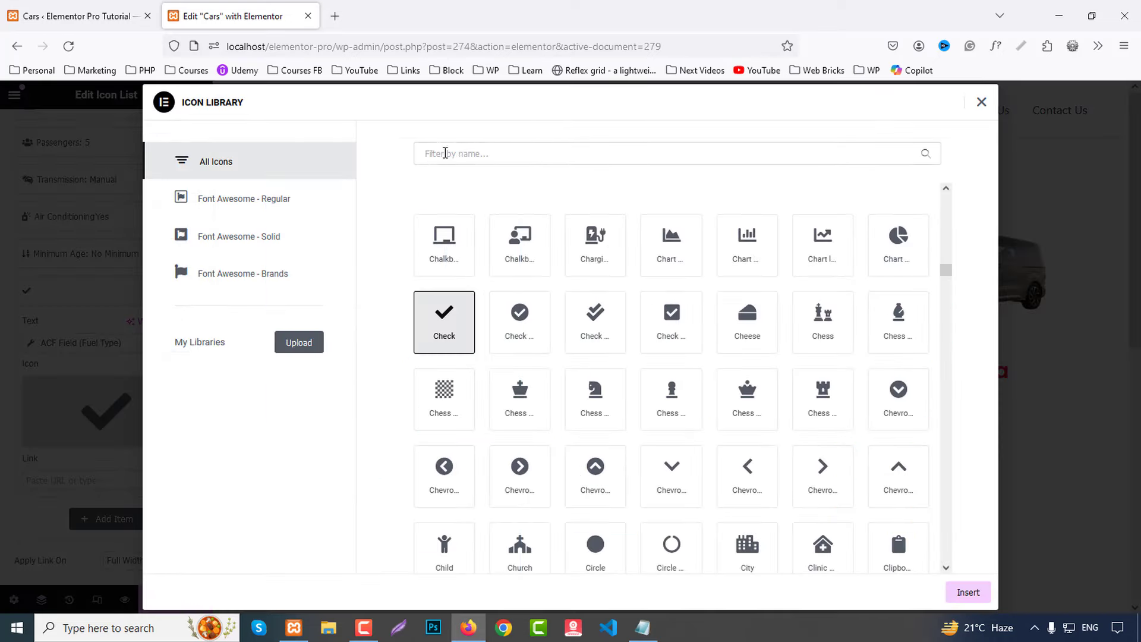
pyautogui.click(458, 148)
pyautogui.write('oil')
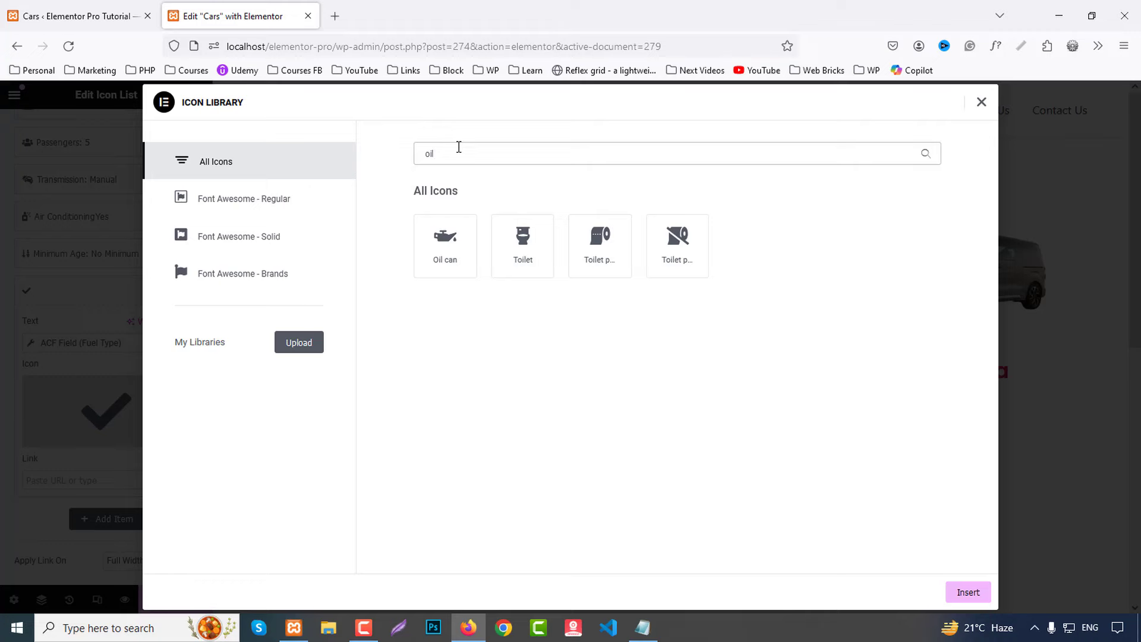
pyautogui.click(433, 236)
pyautogui.click(967, 593)
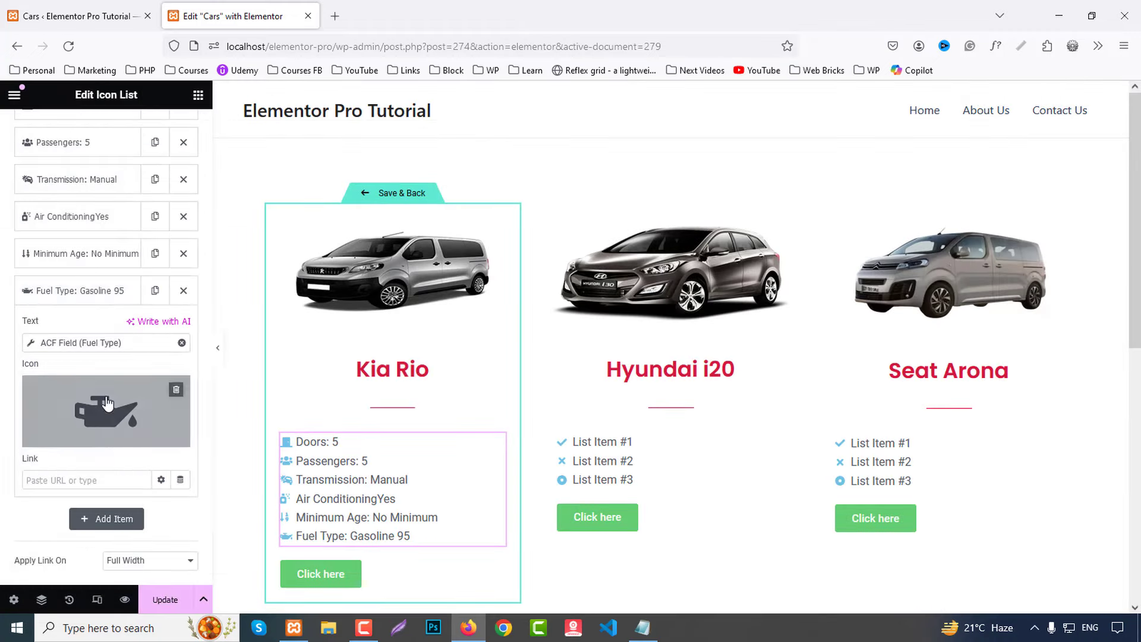
pyautogui.click(87, 290)
# Step: Add a seventh icon list item and link its text to the ACF field with the Price key
pyautogui.click(120, 333)
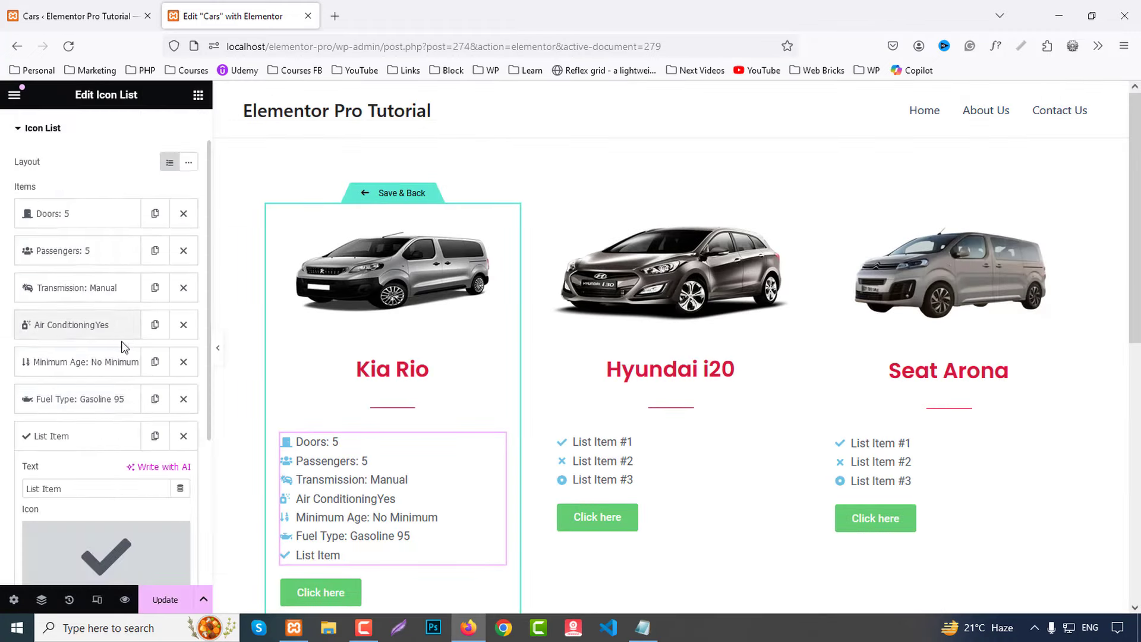
pyautogui.click(179, 488)
pyautogui.scroll(-5, 122, 428)
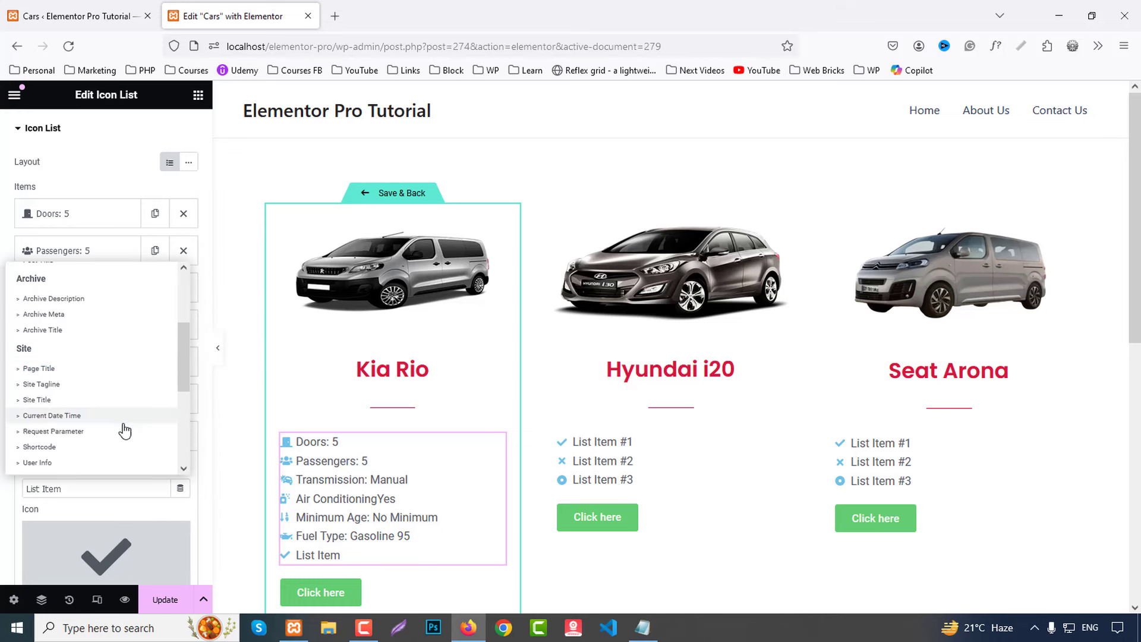
pyautogui.click(98, 461)
pyautogui.scroll(-1, 133, 420)
pyautogui.scroll(-2, 133, 420)
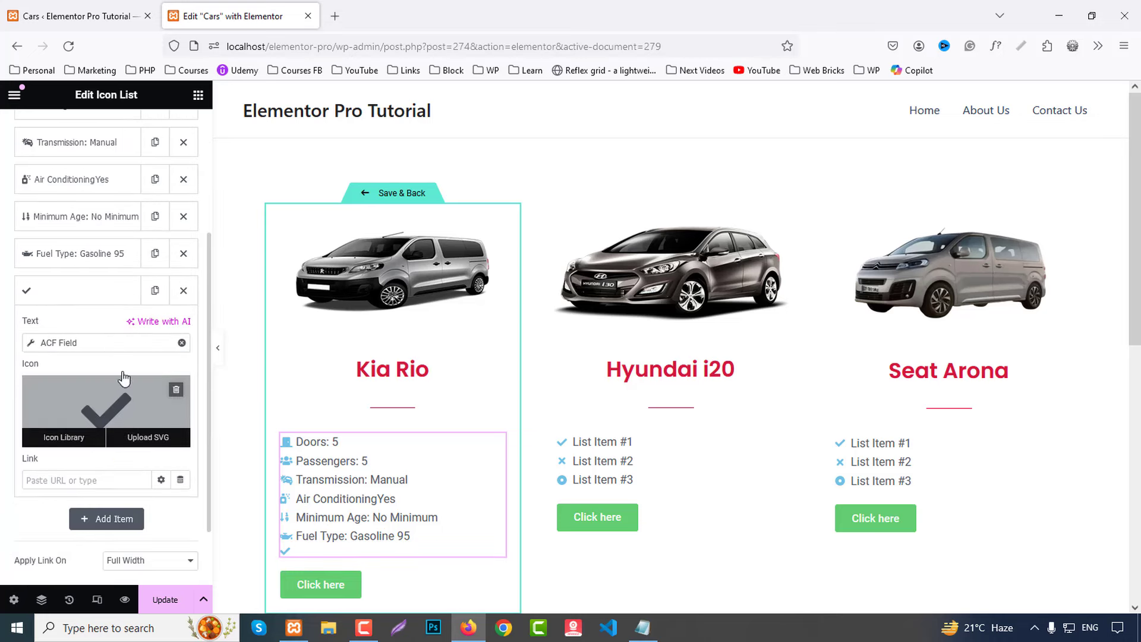
pyautogui.click(119, 341)
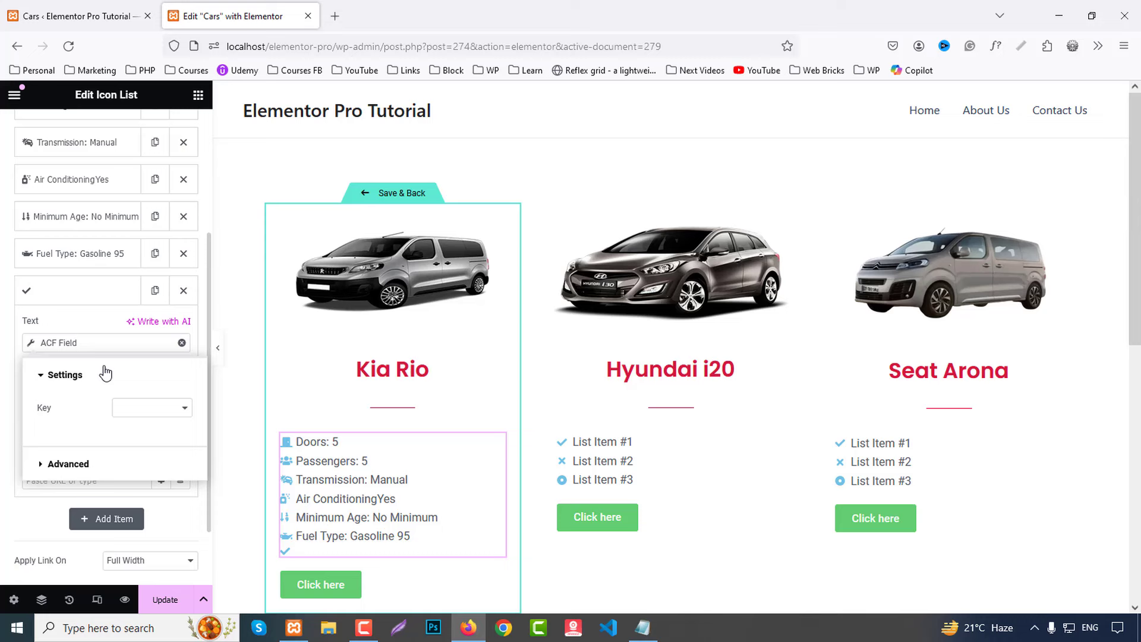
pyautogui.click(133, 407)
pyautogui.click(145, 538)
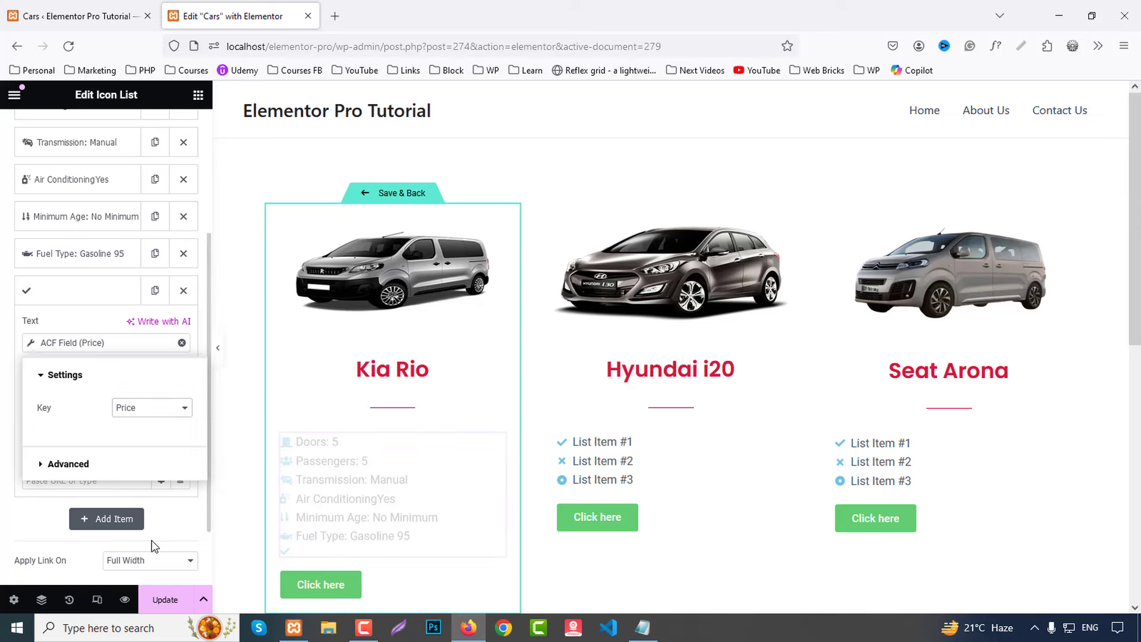
# Step: Add the text "Price:" before the seventh list item's dynamic value
pyautogui.click(89, 464)
pyautogui.click(145, 442)
pyautogui.write('Price:')
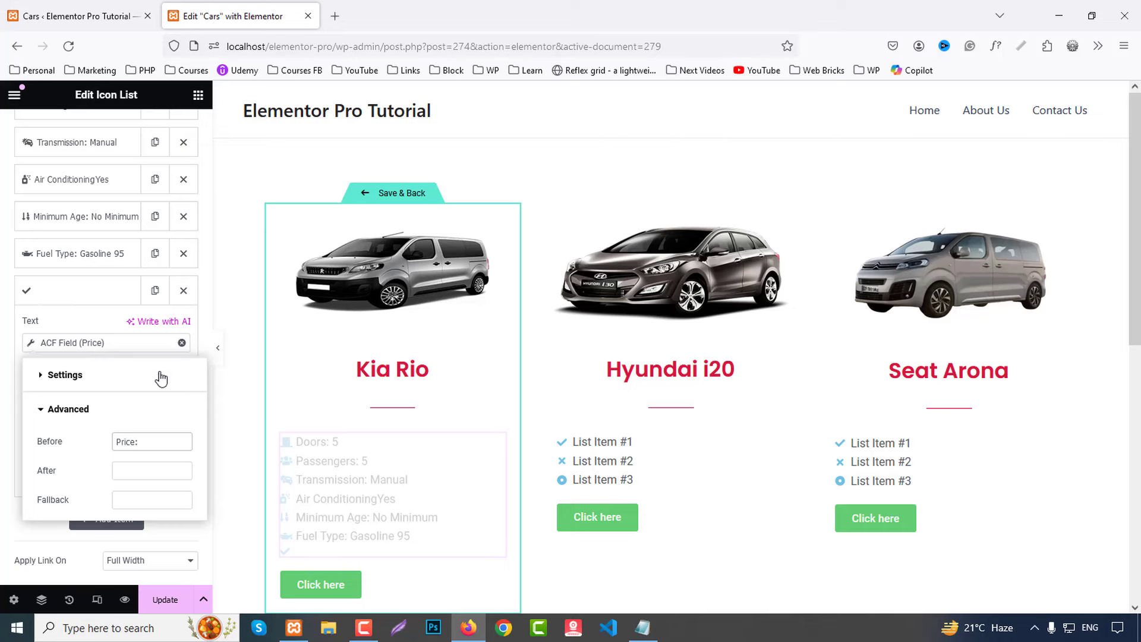
pyautogui.click(98, 327)
# Step: Replace the Price item's icon with the Euro sign icon, searching the icon library for "euro"
pyautogui.click(106, 410)
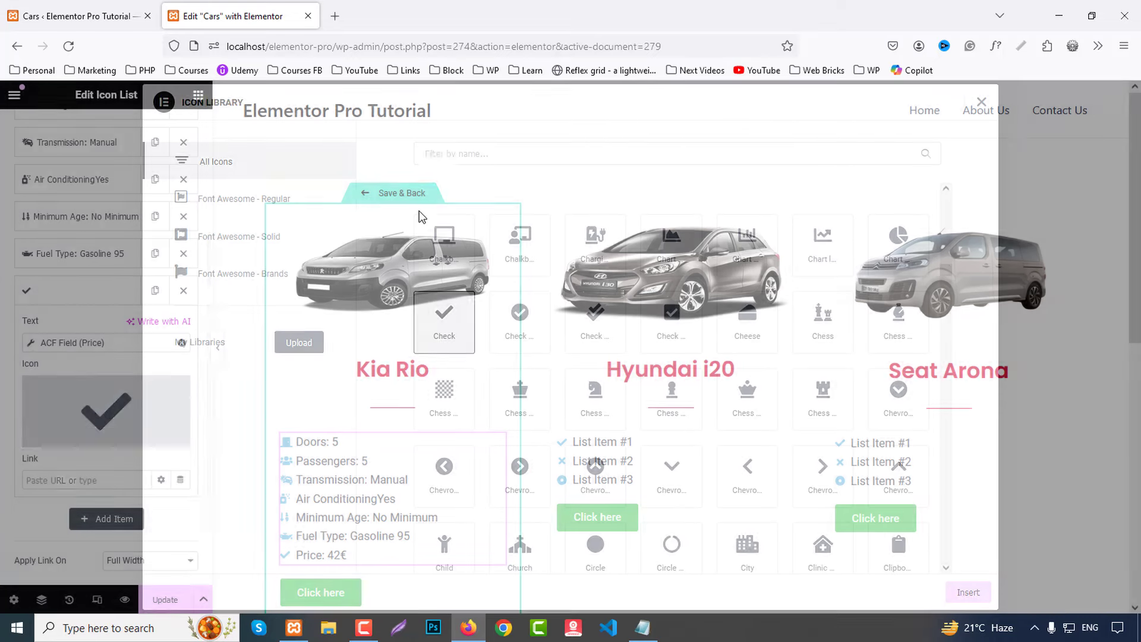
pyautogui.click(464, 155)
pyautogui.write('euro')
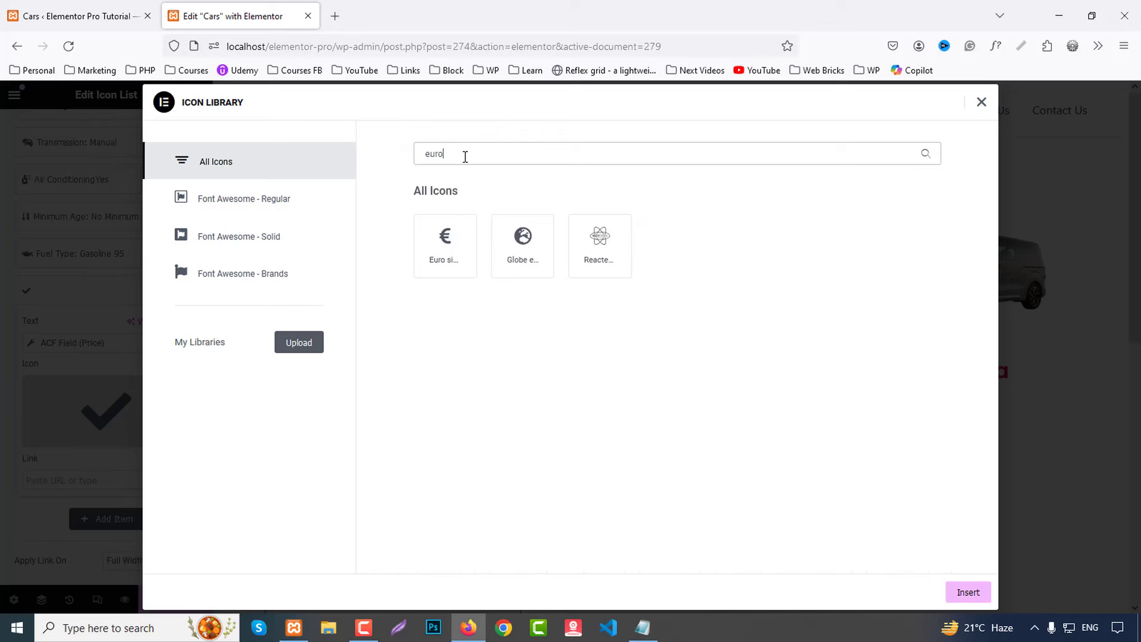
pyautogui.click(450, 247)
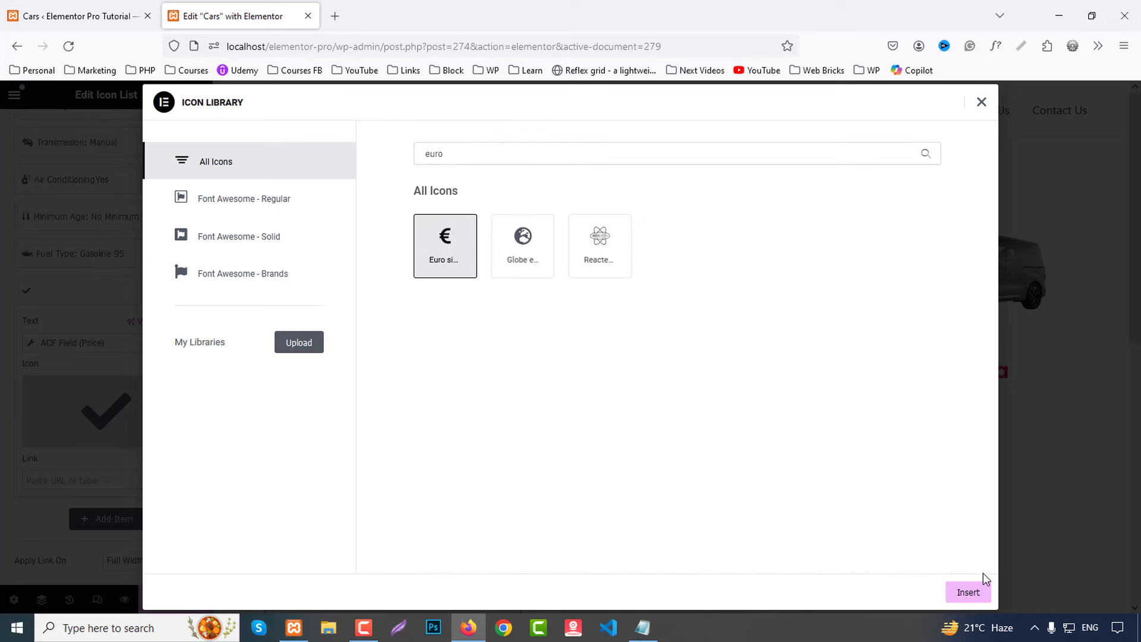
pyautogui.click(969, 594)
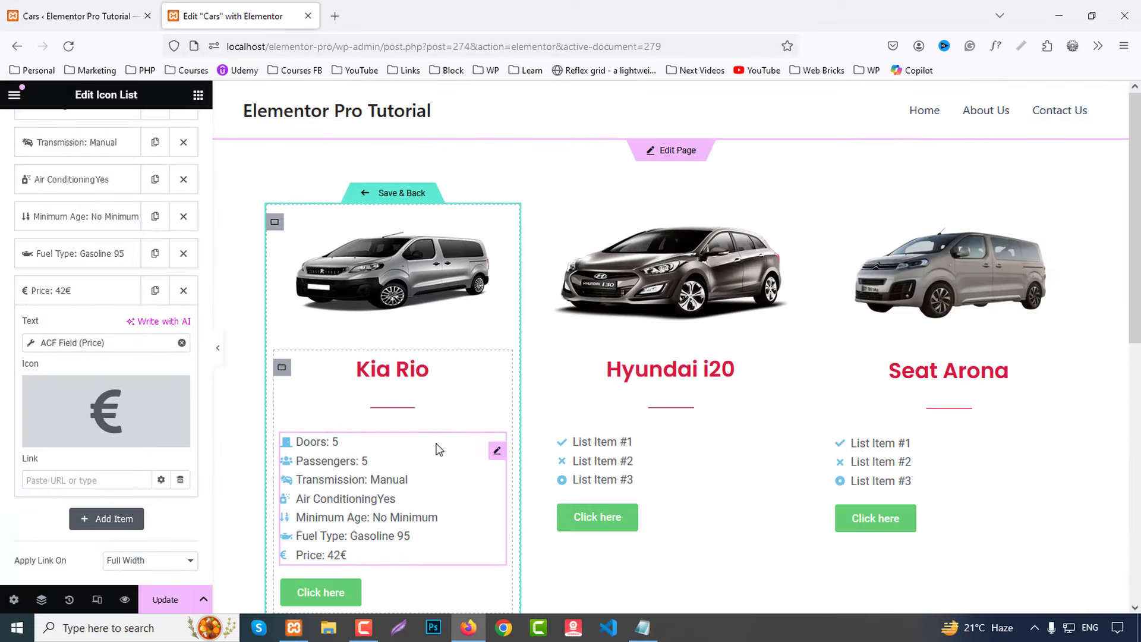
pyautogui.click(74, 294)
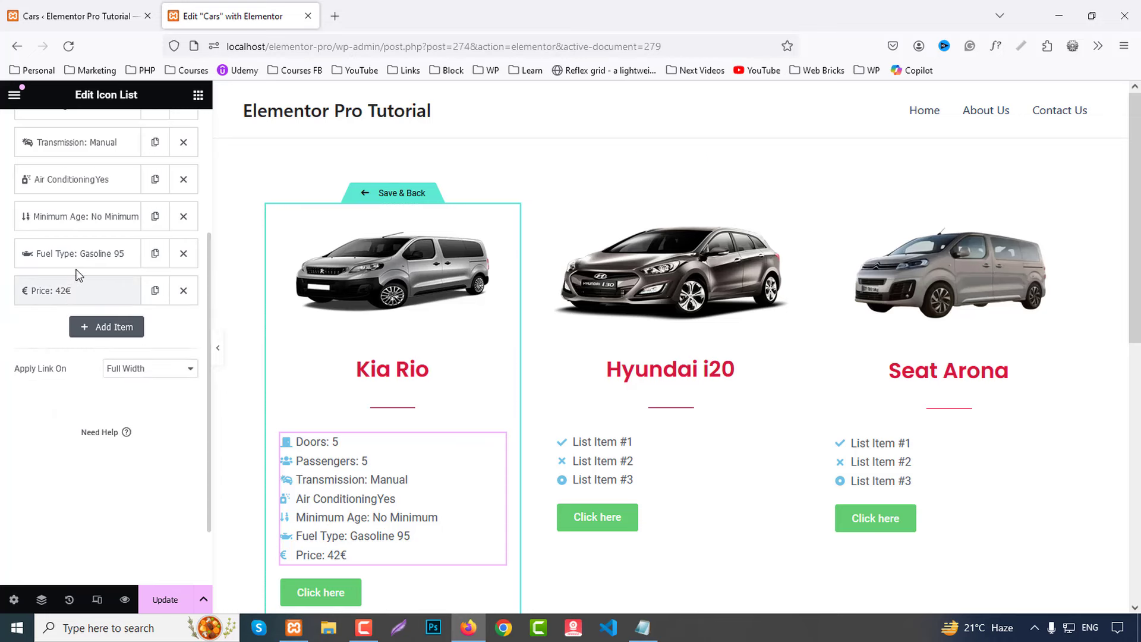
# Step: Add a colon to the Air Conditioning item's prefix so it reads "Air Conditioning:"
pyautogui.click(76, 180)
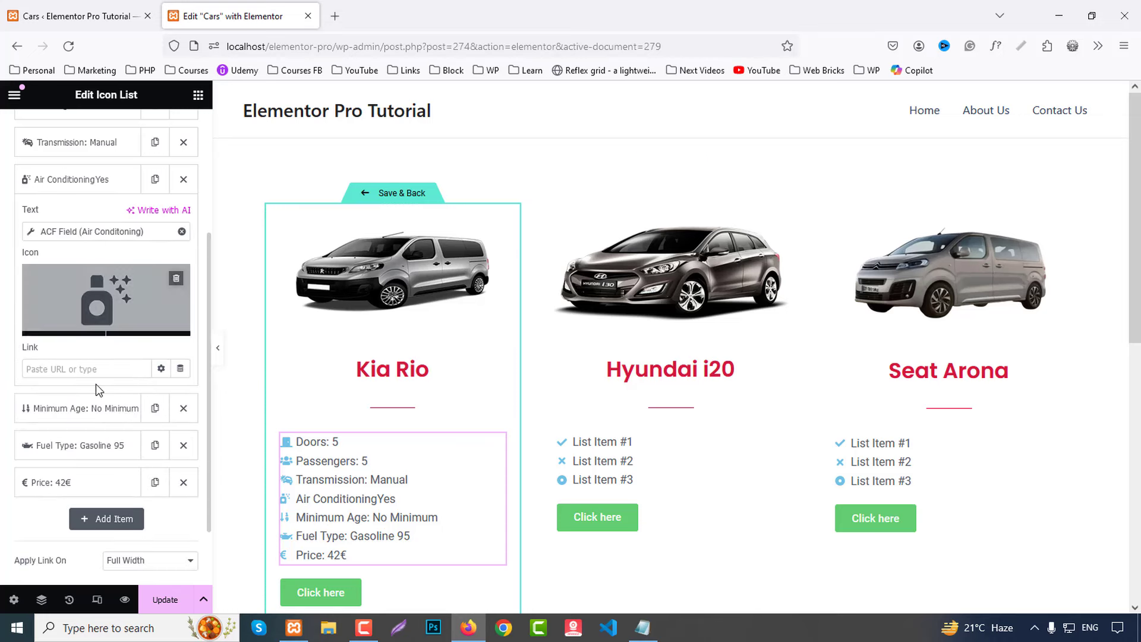
pyautogui.click(113, 232)
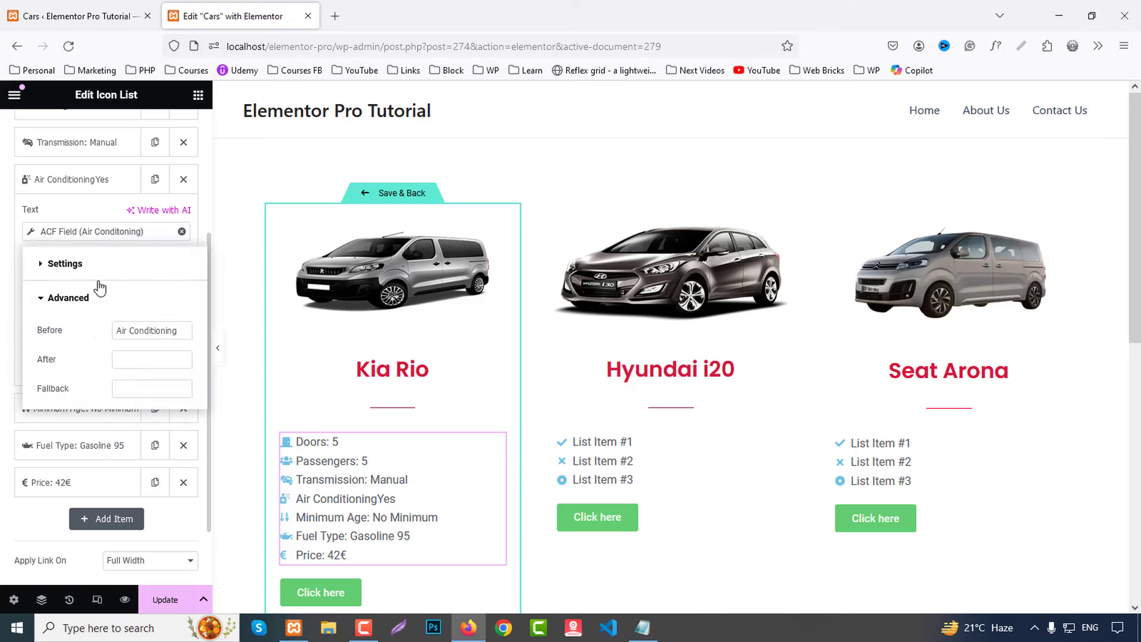
pyautogui.click(181, 331)
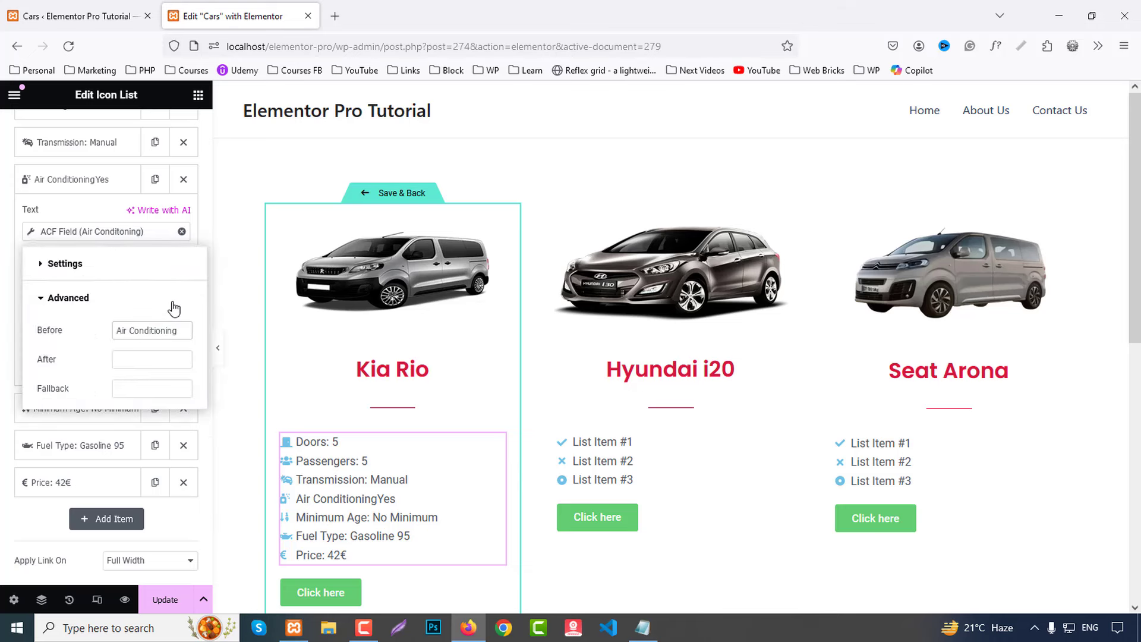
pyautogui.write(':')
# Step: Change the text of the button below the icon list to "Reserve Now"
pyautogui.scroll(-2, 436, 370)
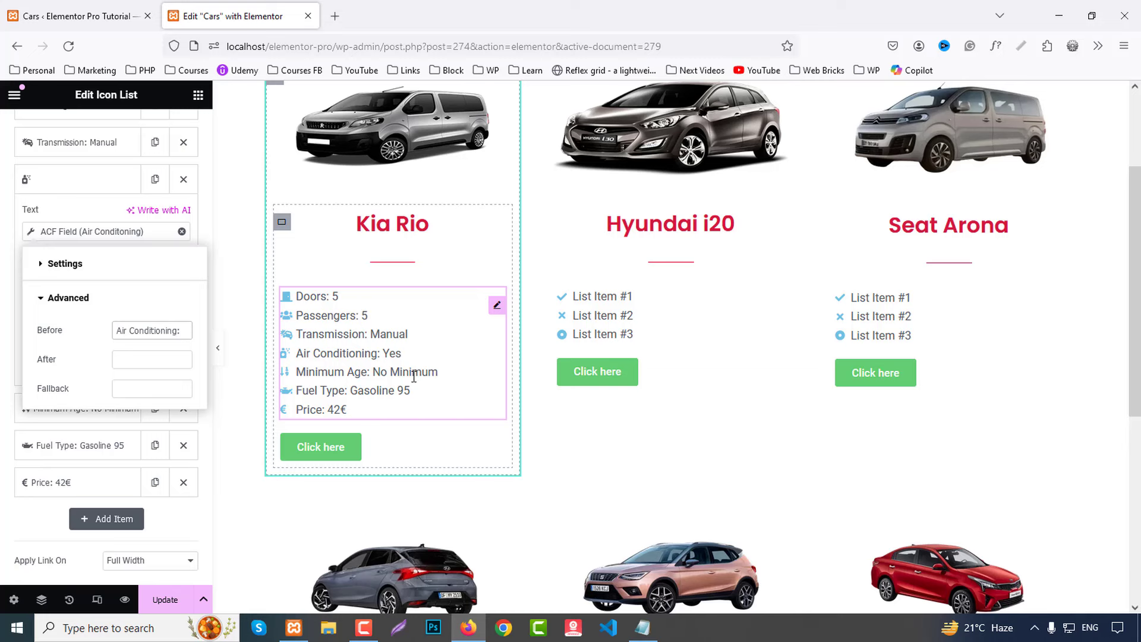
pyautogui.click(413, 455)
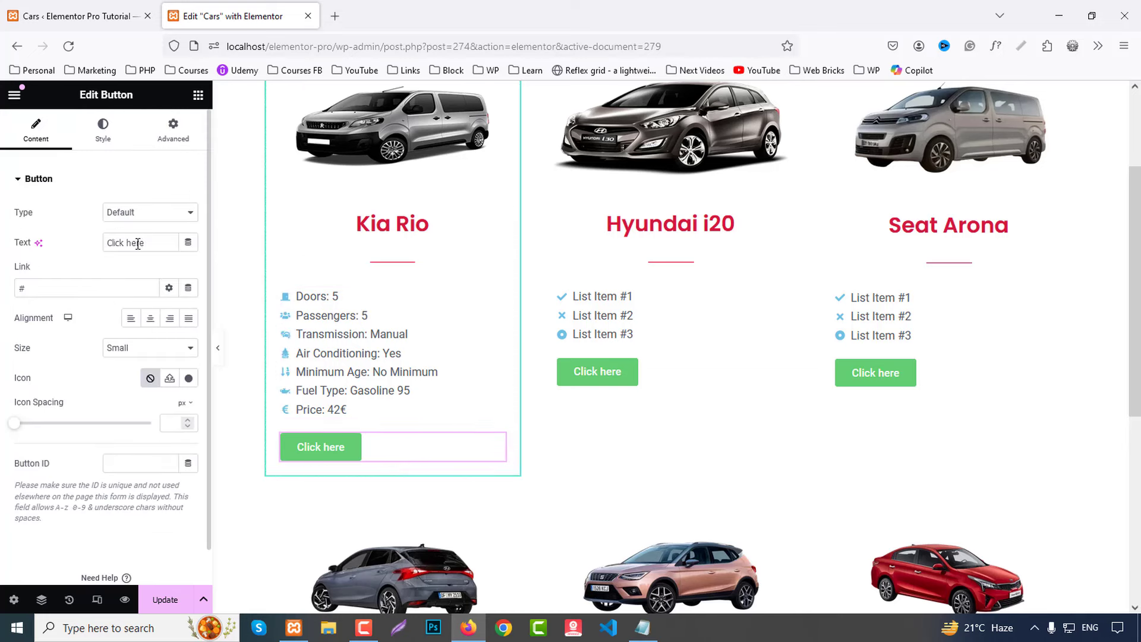
pyautogui.hotkey('ctrl', 'a')
pyautogui.write('Rese')
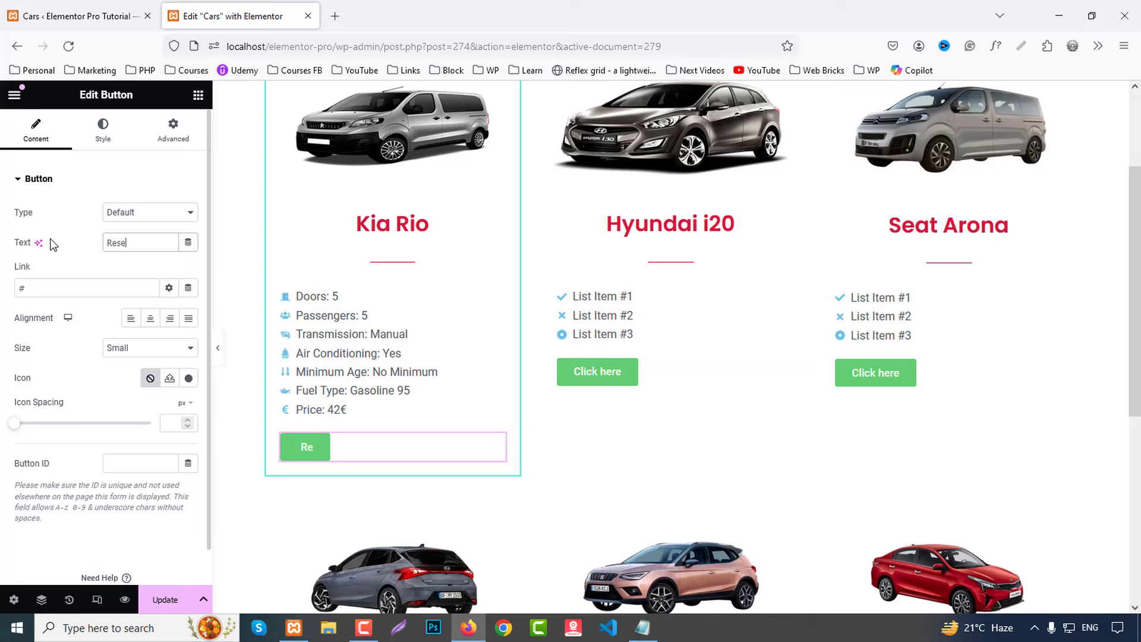
pyautogui.write('rve Now')
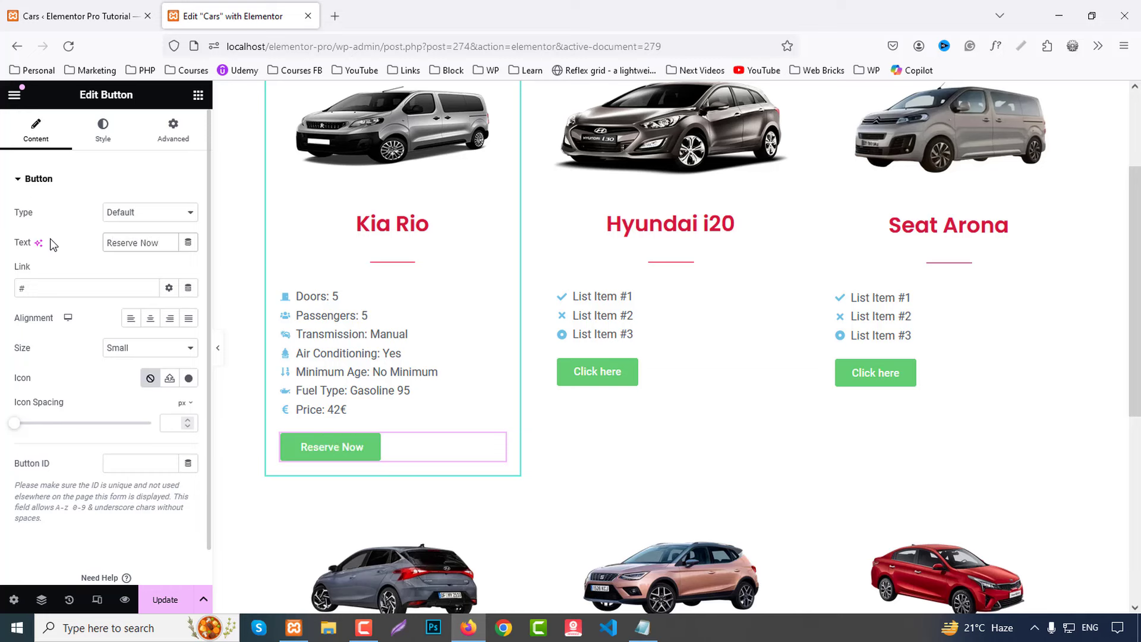
# Step: Centre the Reserve Now button and link it to the dynamic Post URL
pyautogui.click(150, 318)
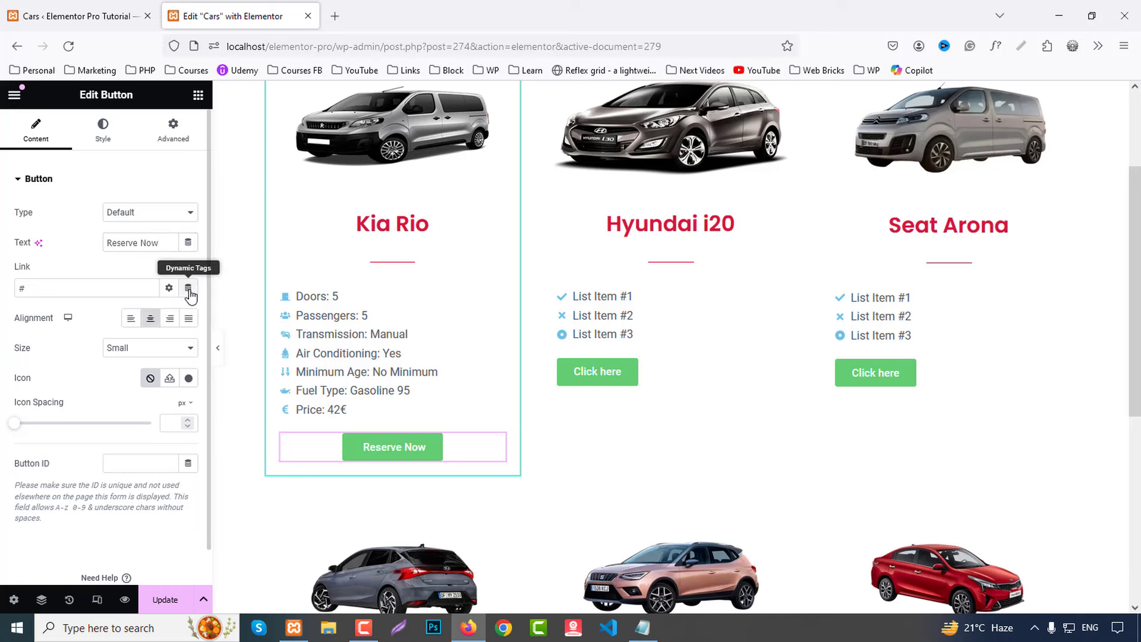
pyautogui.click(188, 287)
pyautogui.click(48, 350)
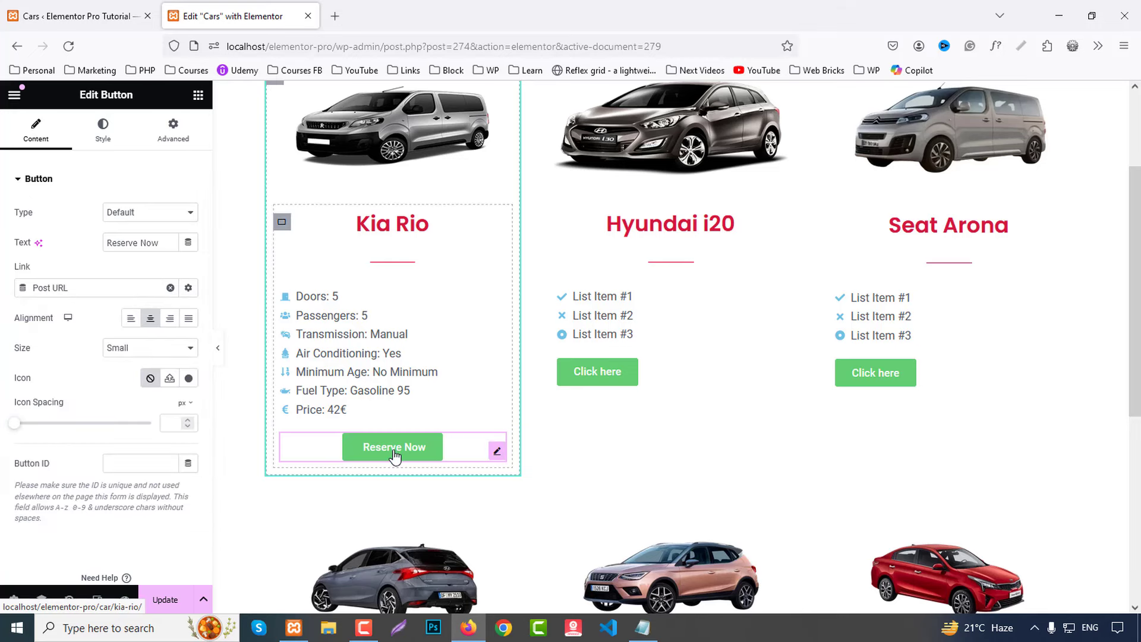
# Step: Set the icon list's space between items to 20 px and turn on its divider
pyautogui.scroll(3, 387, 419)
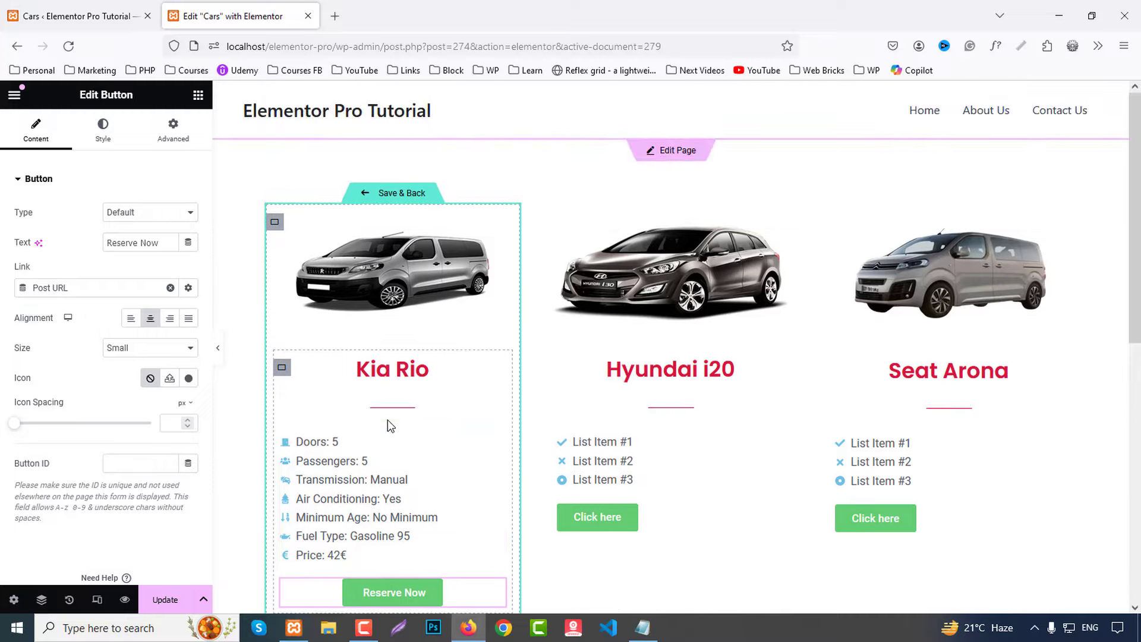
pyautogui.scroll(-1, 387, 420)
pyautogui.click(403, 395)
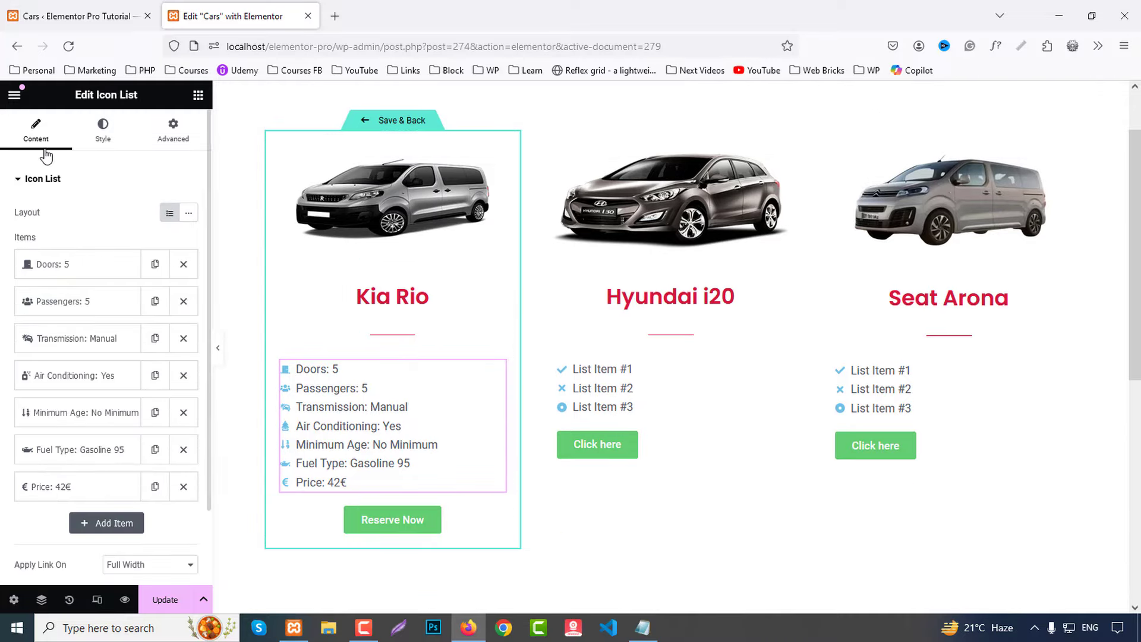
pyautogui.click(103, 126)
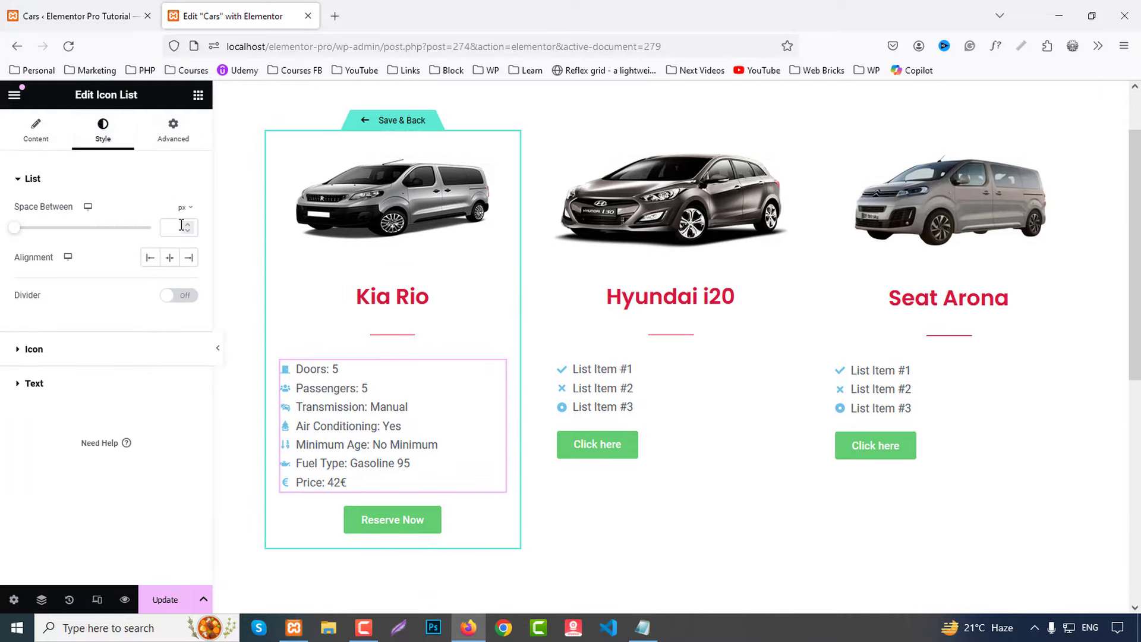
pyautogui.moveTo(14, 228); pyautogui.dragTo(69, 228)
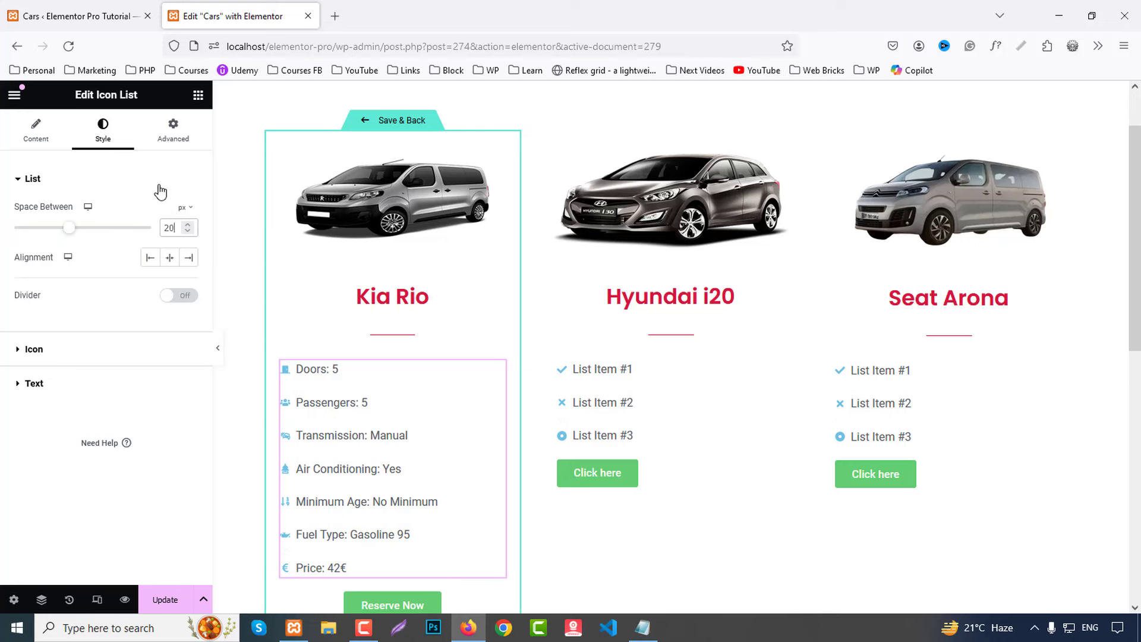
pyautogui.click(189, 296)
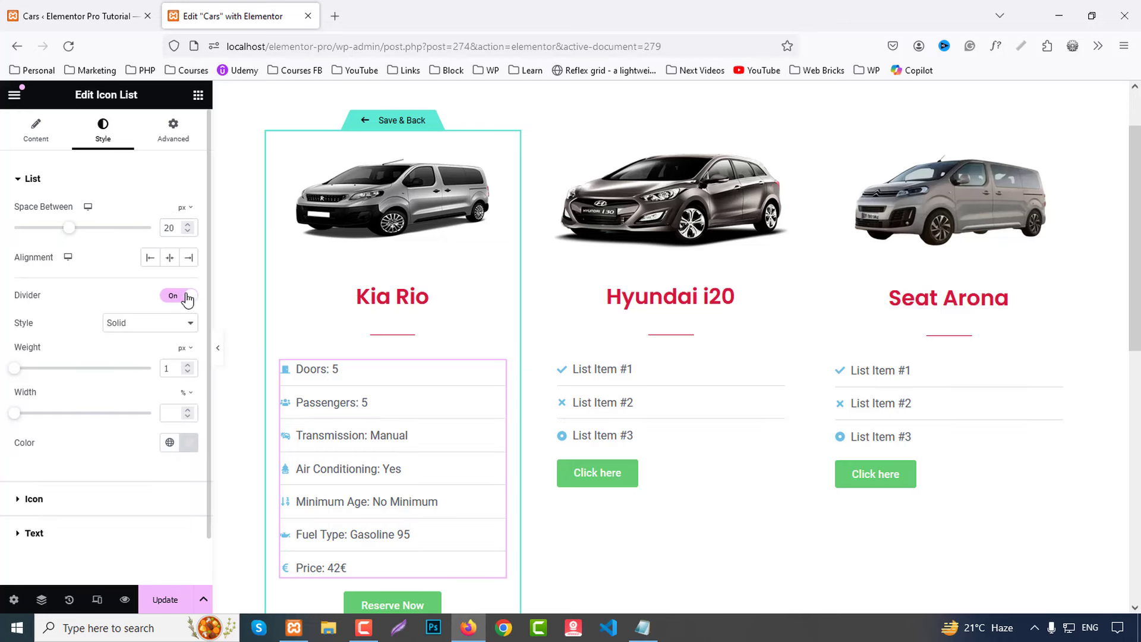
# Step: Set the icon list's icon colour to #D5173C
pyautogui.scroll(-1, 167, 325)
pyautogui.click(79, 447)
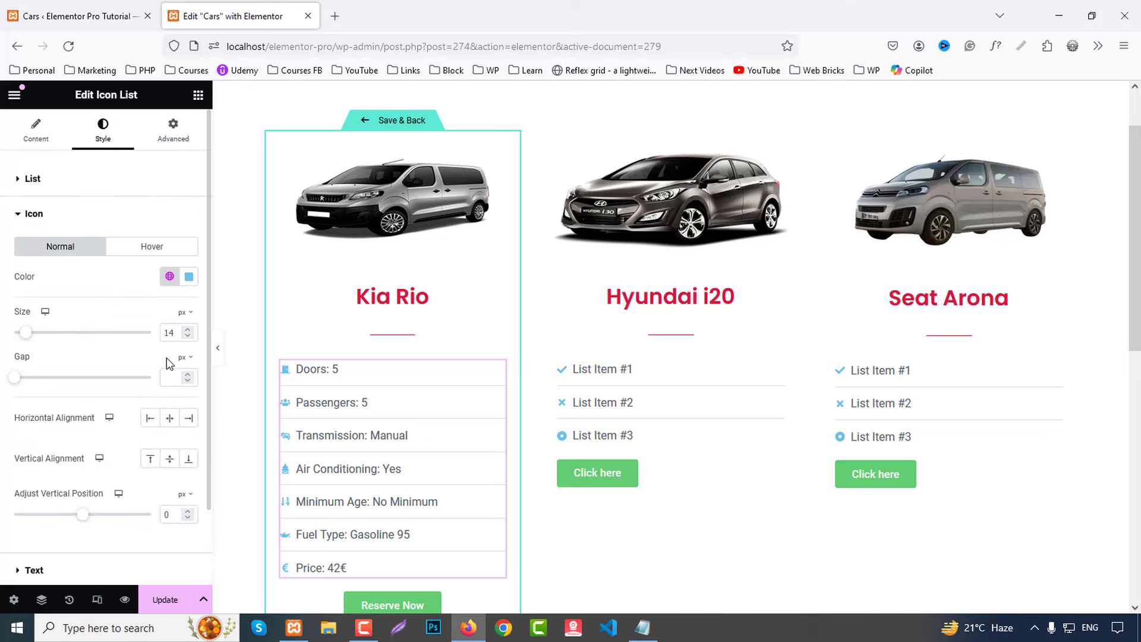
pyautogui.click(189, 276)
pyautogui.hotkey('ctrl', 'v')
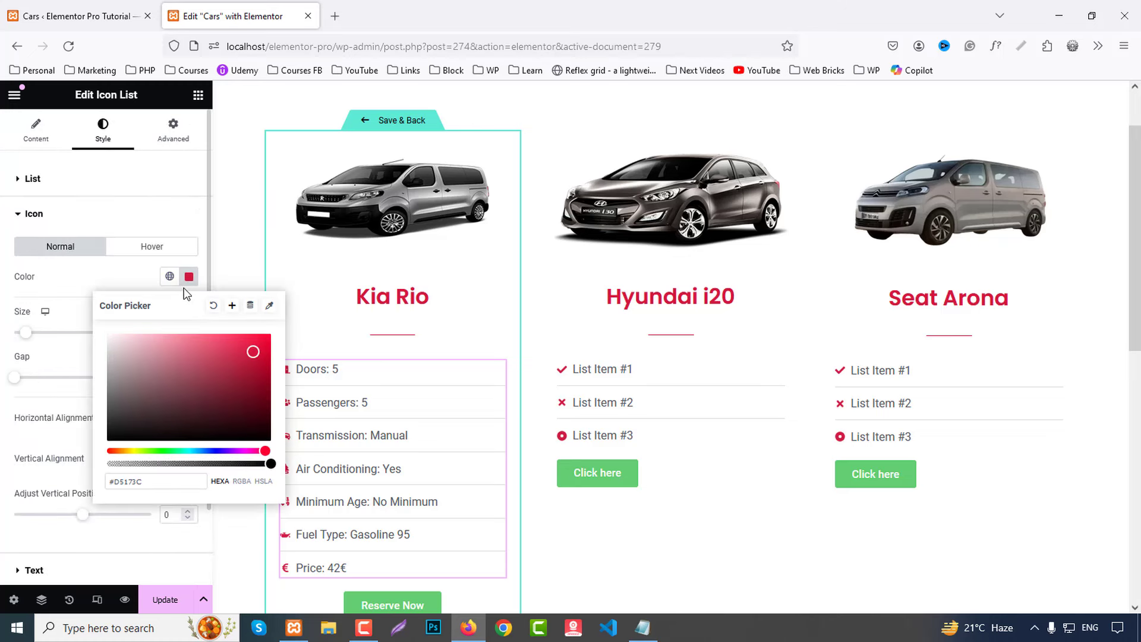
pyautogui.click(186, 291)
# Step: Set the font family of the icon list's text to Poppins
pyautogui.scroll(-1, 144, 356)
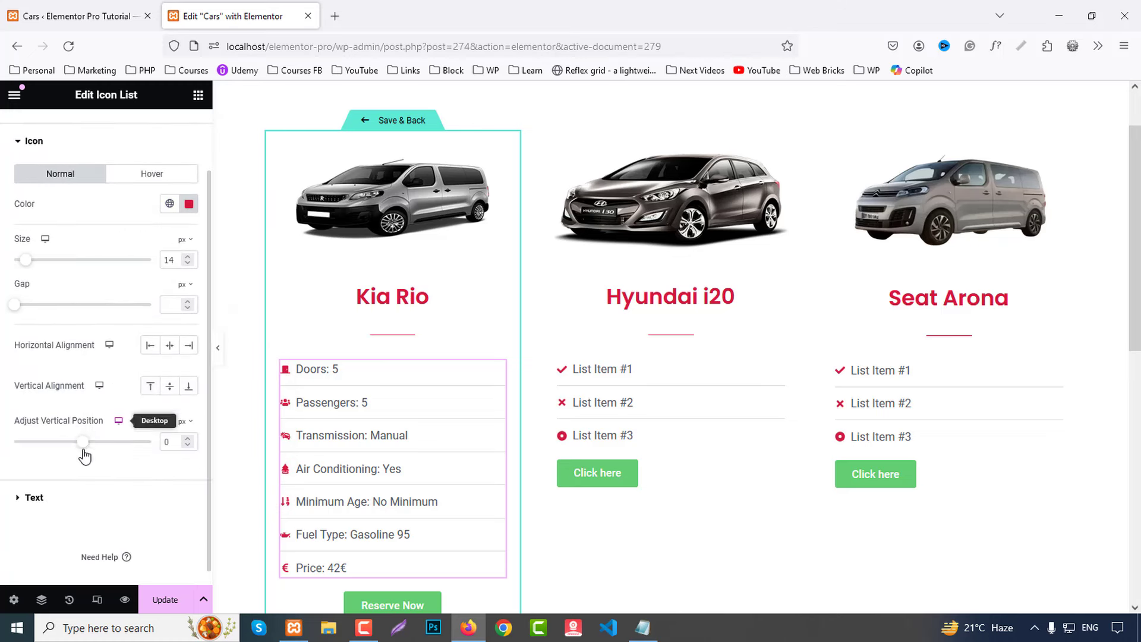
pyautogui.click(53, 499)
pyautogui.click(188, 282)
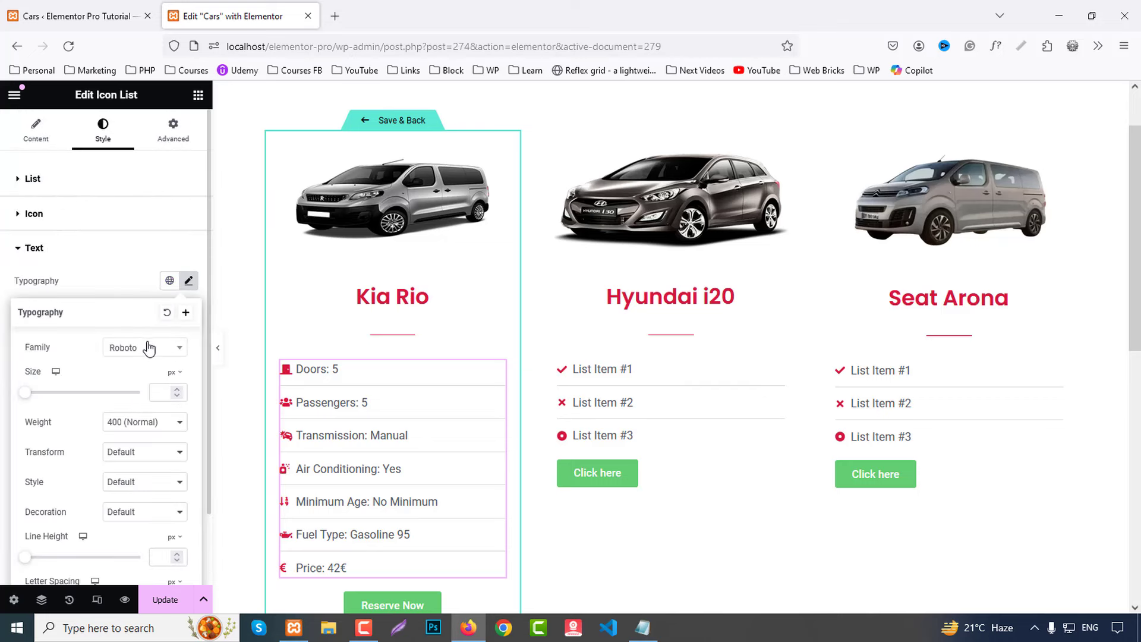
pyautogui.click(145, 348)
pyautogui.write('popp')
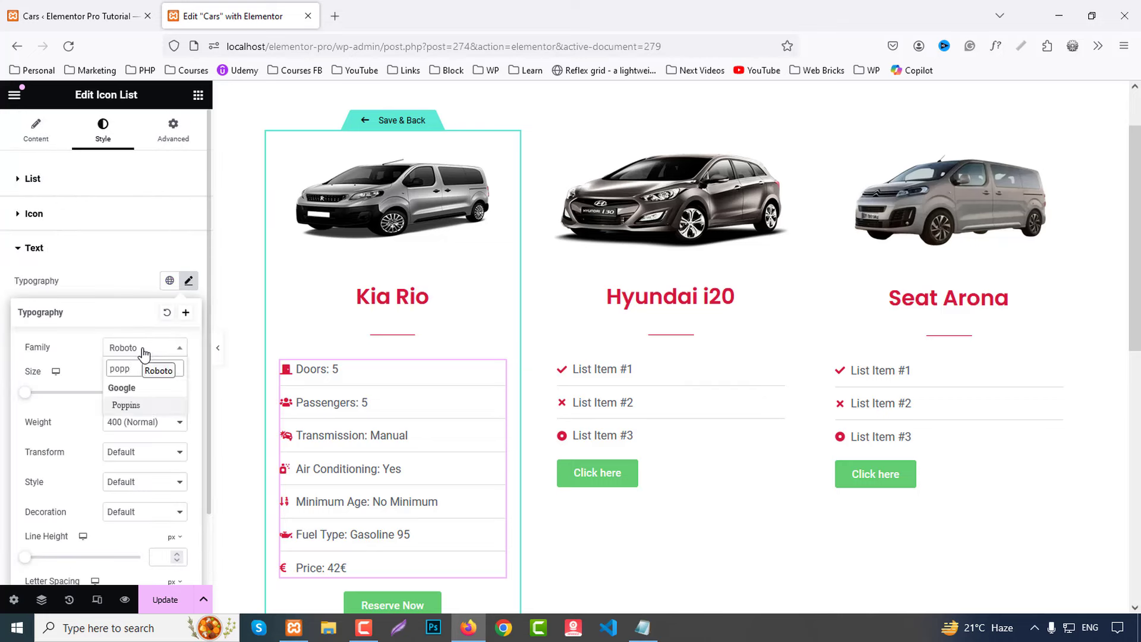
pyautogui.click(135, 406)
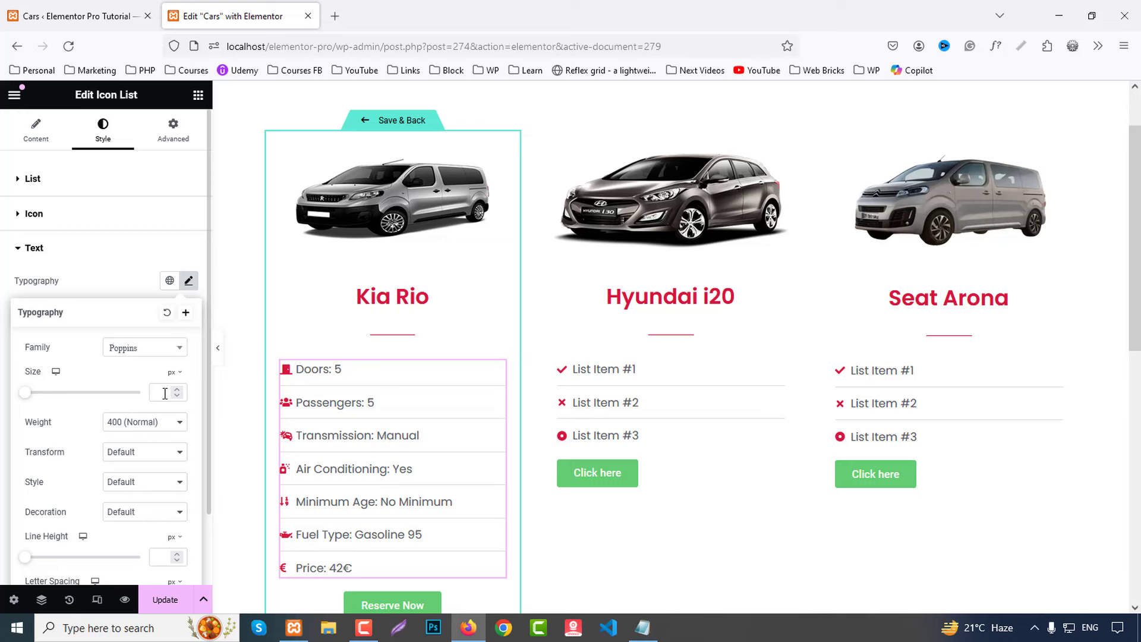
pyautogui.scroll(-1, 166, 393)
pyautogui.scroll(1, 166, 406)
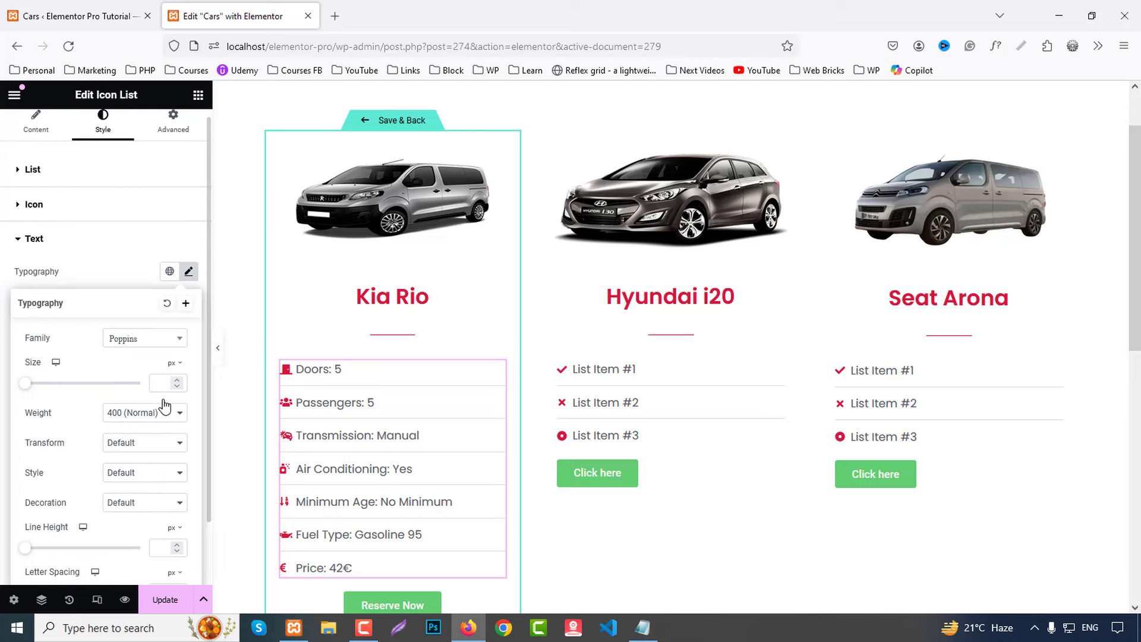
# Step: Set the icon list's icon gap to 5 px and centre the icons horizontally
pyautogui.click(36, 239)
pyautogui.click(31, 214)
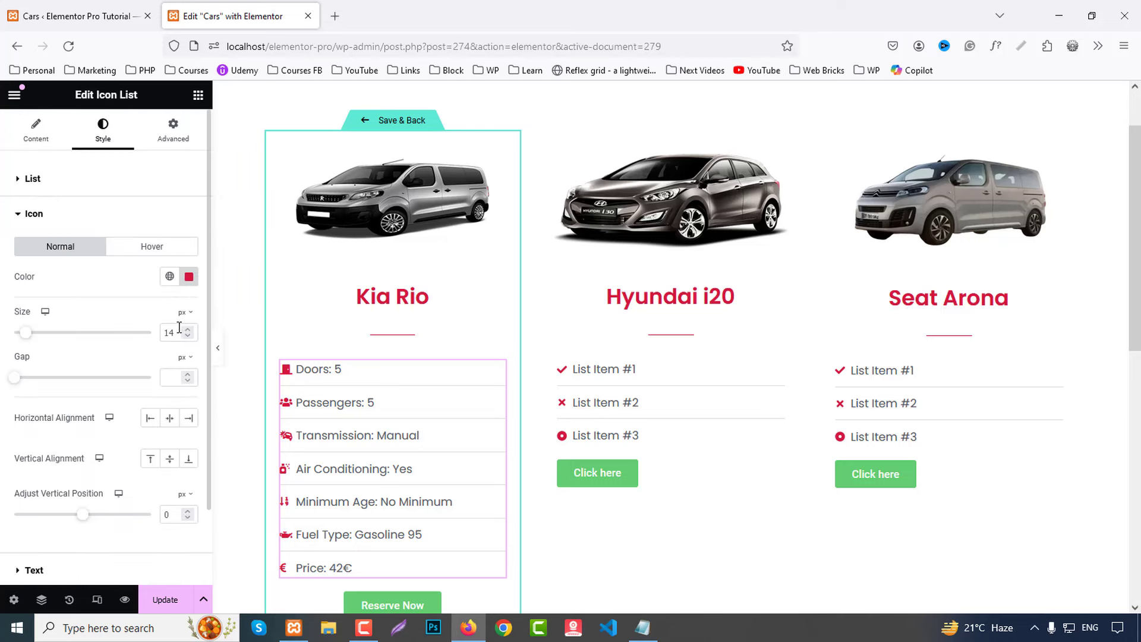
pyautogui.click(175, 378)
pyautogui.write('1')
pyautogui.press('BackSpace')
pyautogui.write('5')
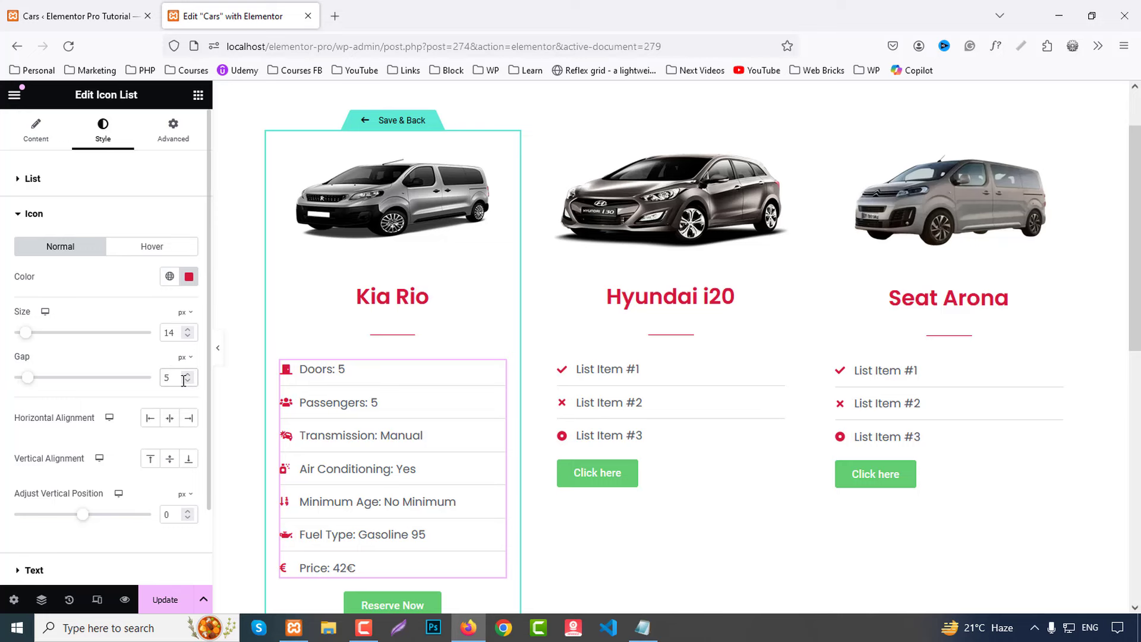
pyautogui.click(152, 418)
pyautogui.click(177, 419)
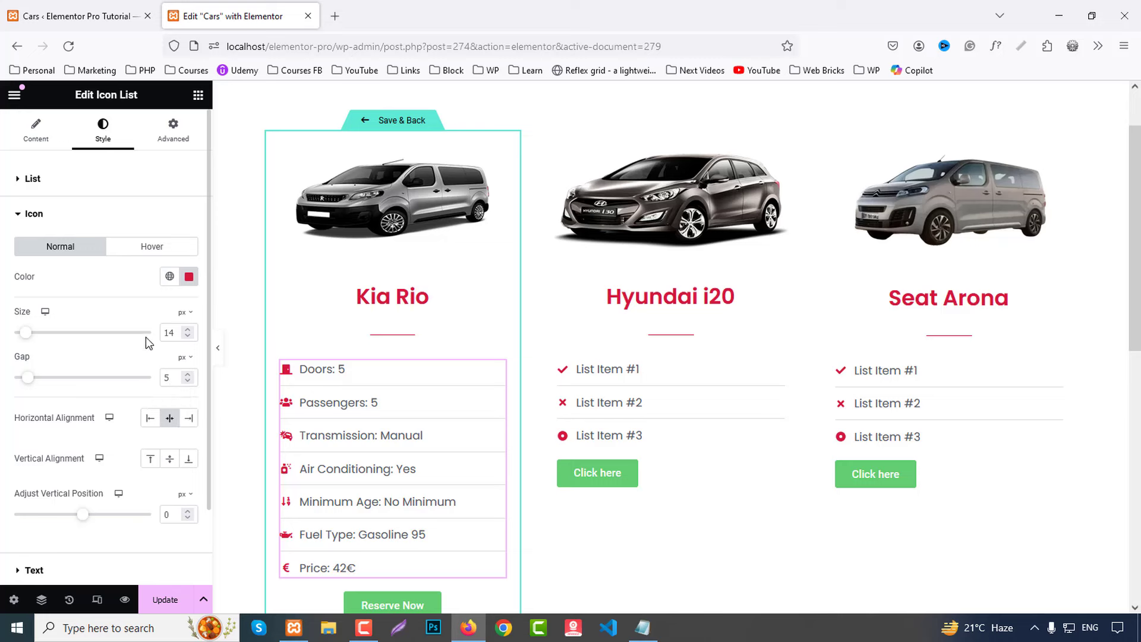
# Step: Set the icon list's text colour to #333
pyautogui.scroll(-2, 71, 484)
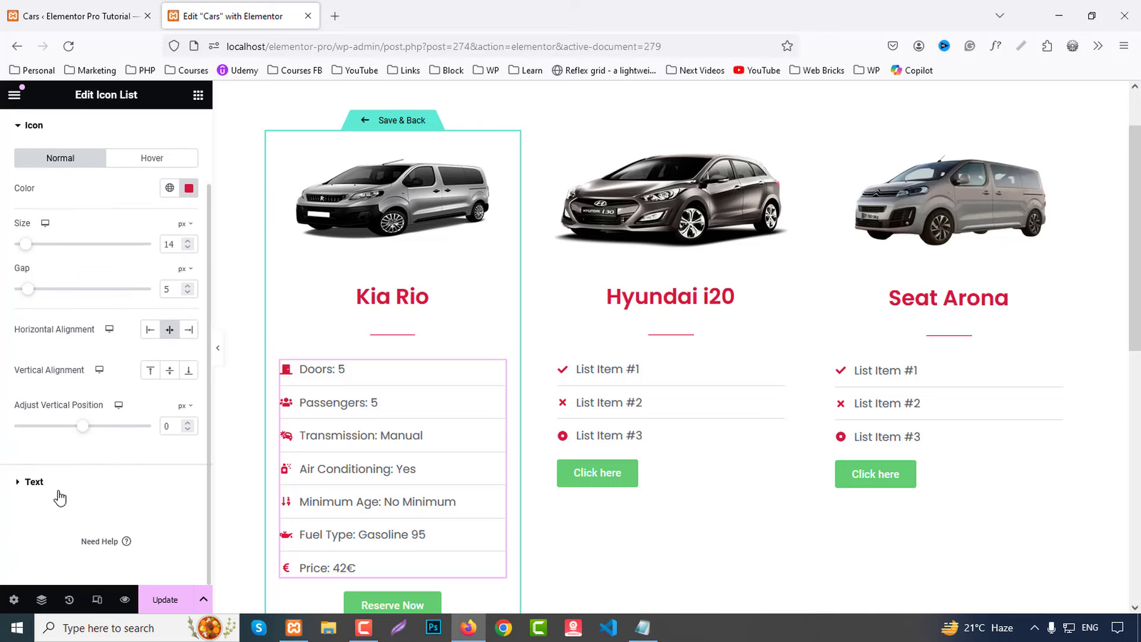
pyautogui.click(58, 493)
pyautogui.click(189, 371)
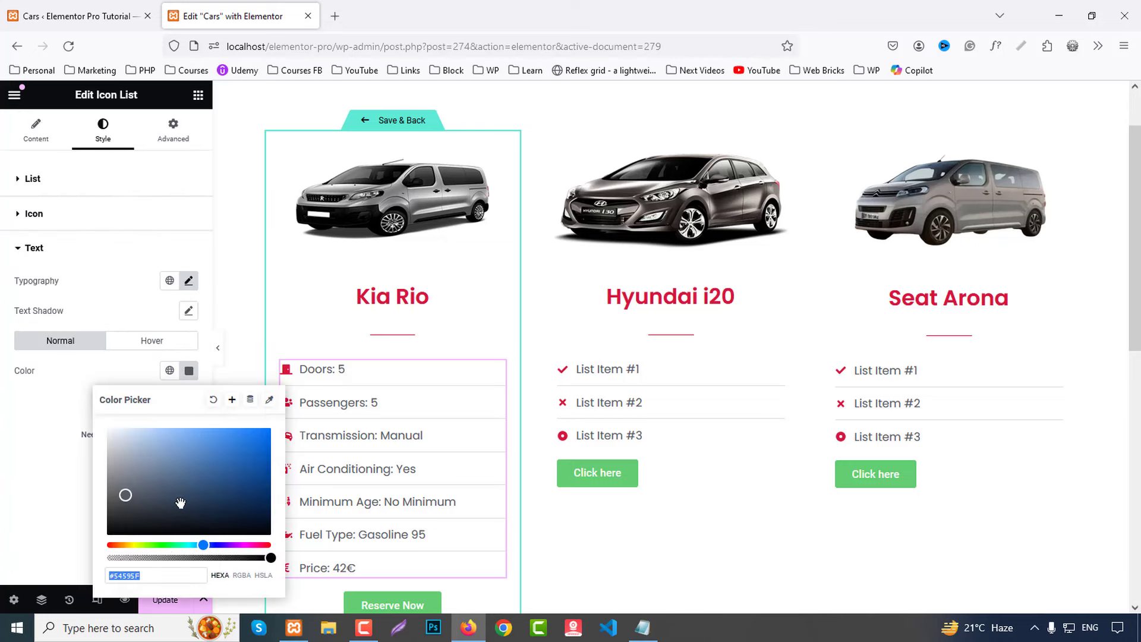
pyautogui.write('333')
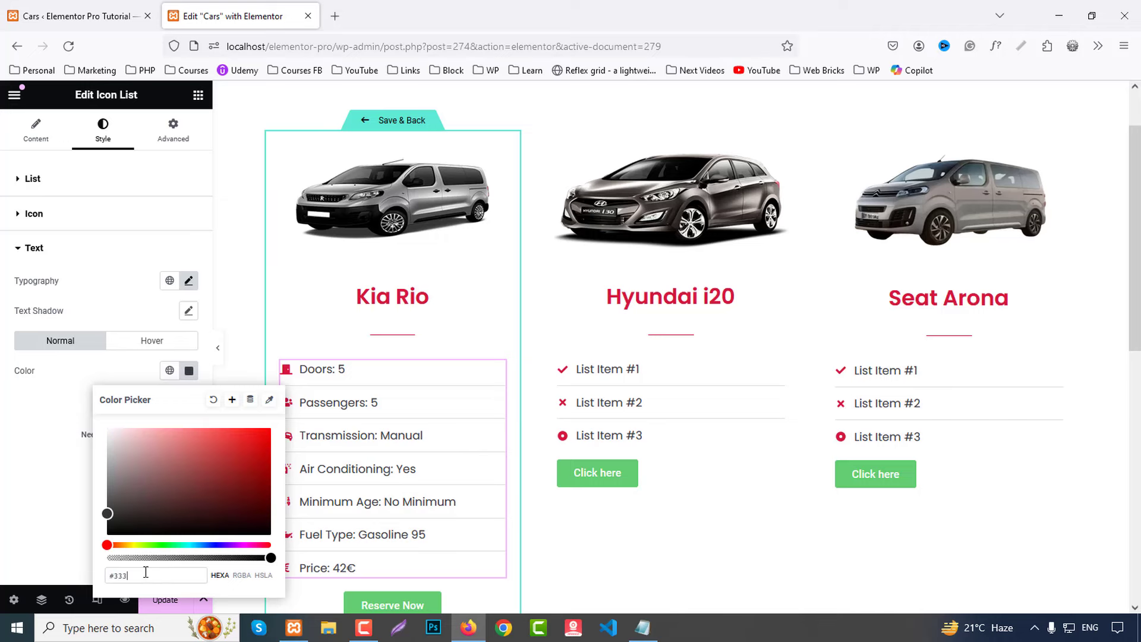
pyautogui.click(36, 560)
# Step: Set the Reserve Now button's font family to Poppins
pyautogui.scroll(-2, 321, 463)
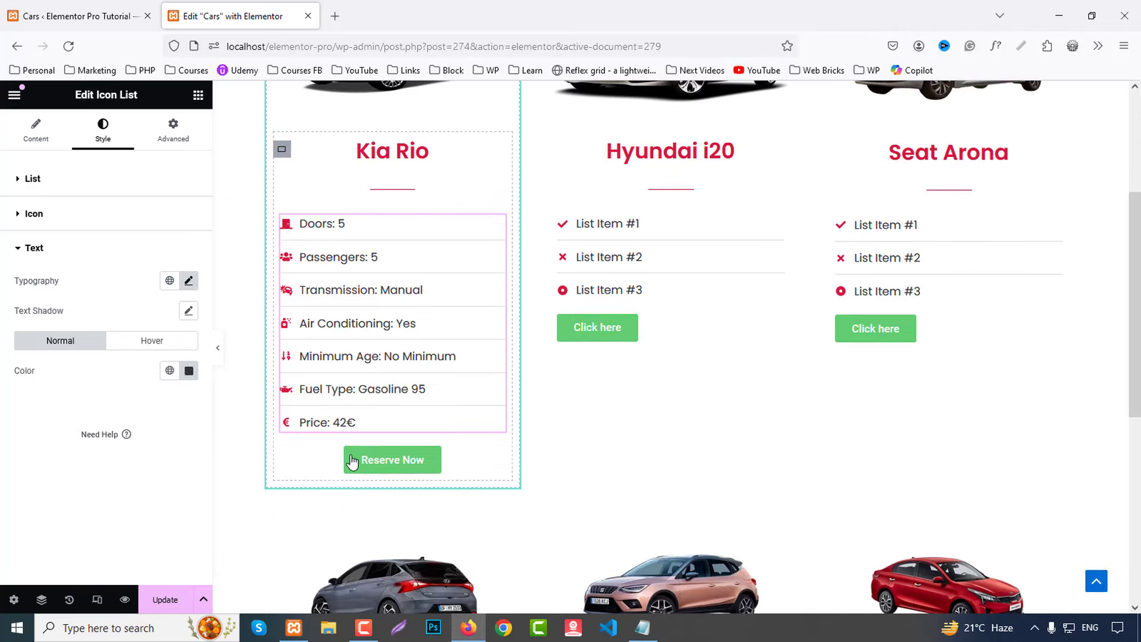
pyautogui.click(322, 463)
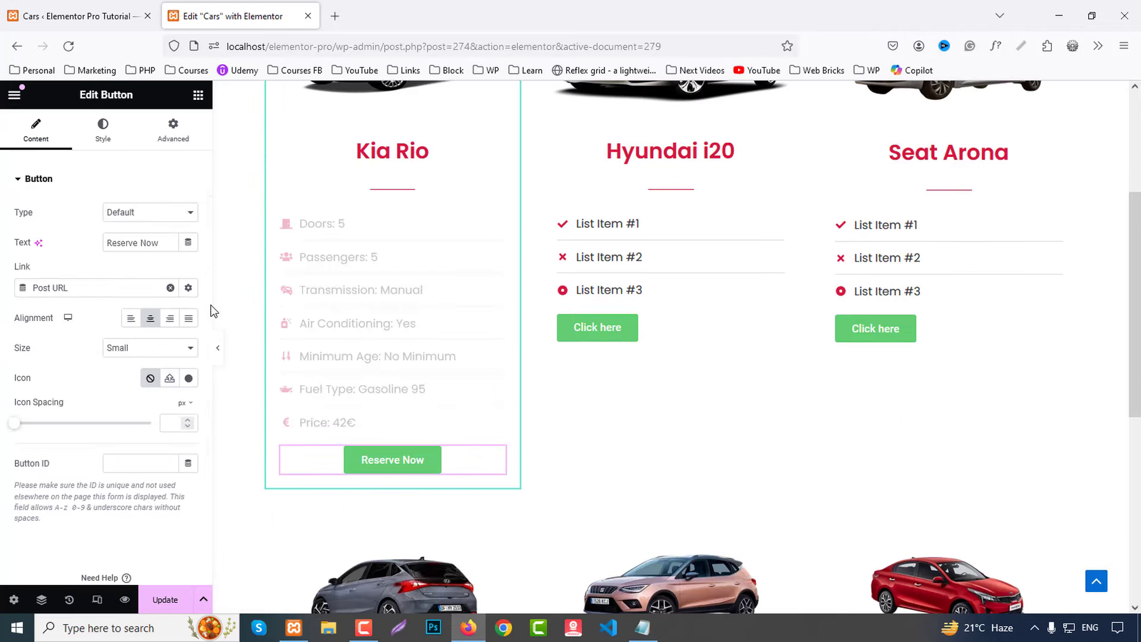
pyautogui.click(104, 132)
pyautogui.click(189, 213)
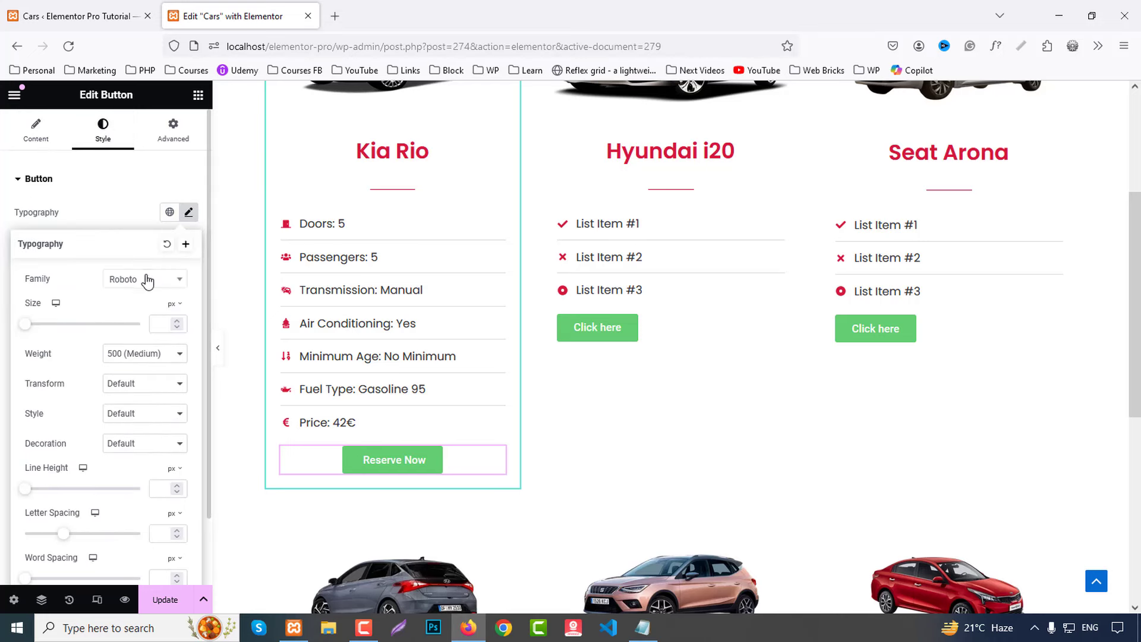
pyautogui.click(157, 281)
pyautogui.write('popp')
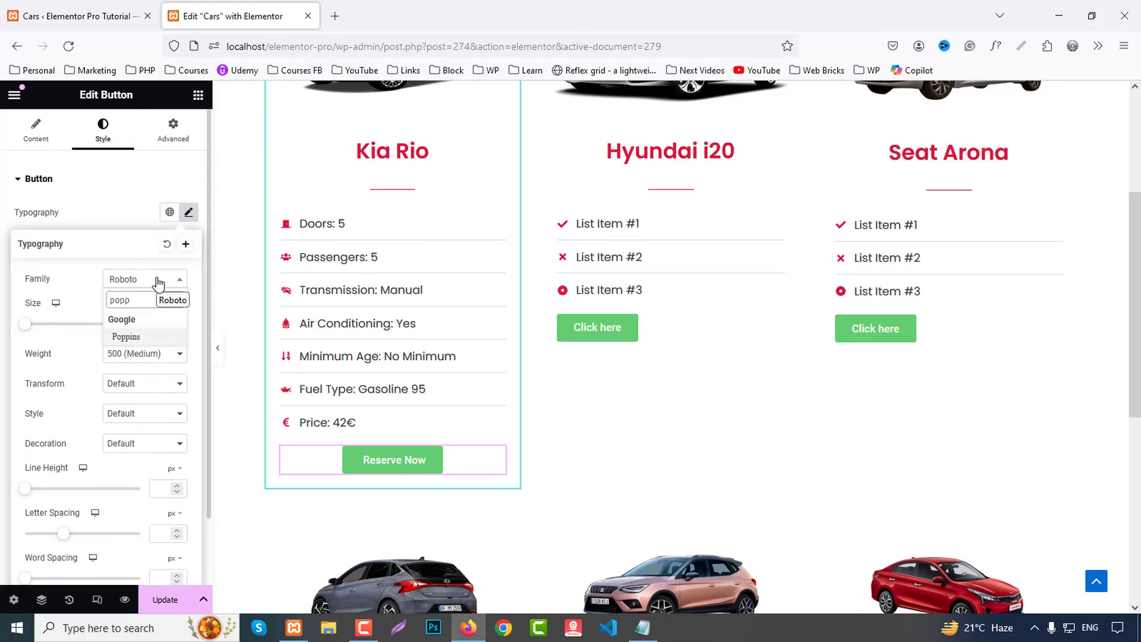
pyautogui.click(139, 338)
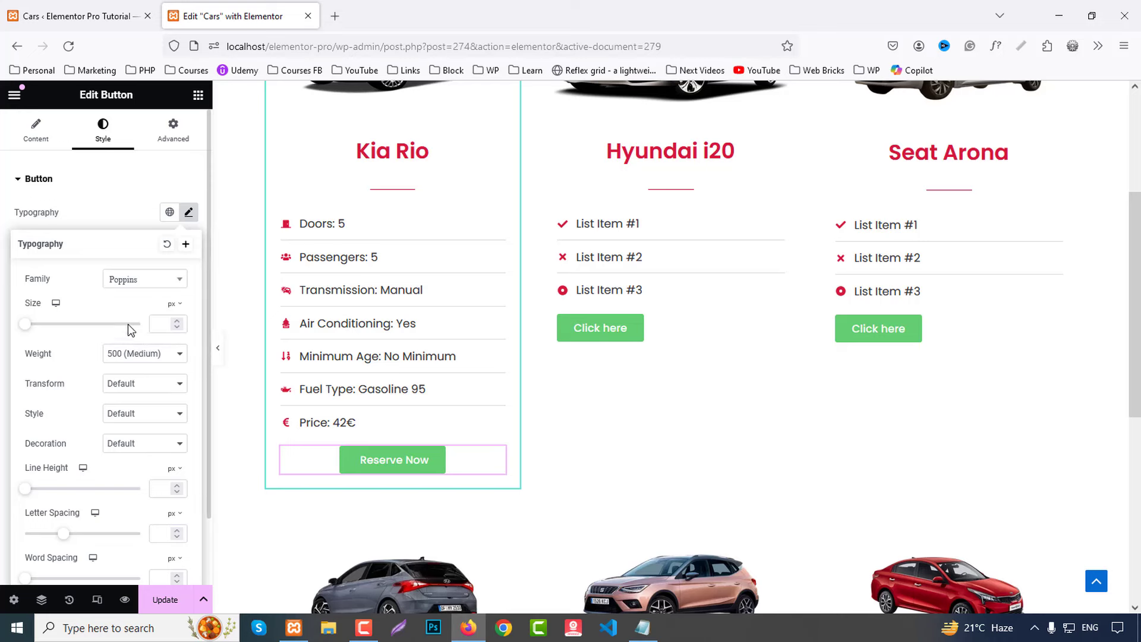
# Step: Set the Reserve Now button's background colour to #D5173C
pyautogui.click(120, 214)
pyautogui.click(189, 362)
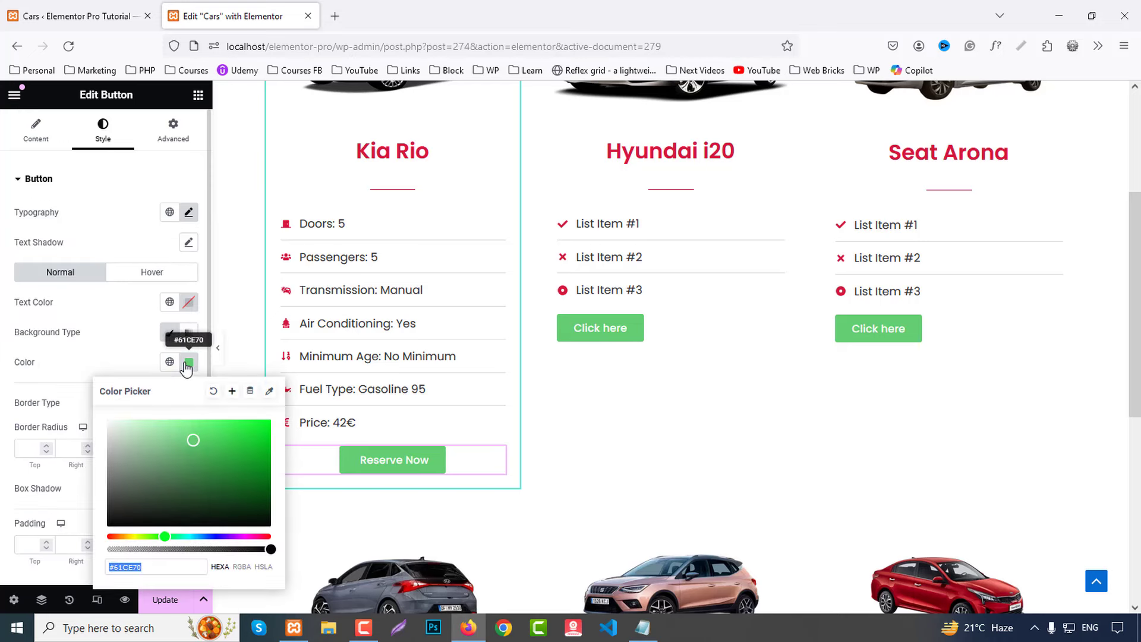
pyautogui.write('#D5173C')
# Step: Unlink the Reserve Now button's margin values and set its top margin to 30 px
pyautogui.click(173, 131)
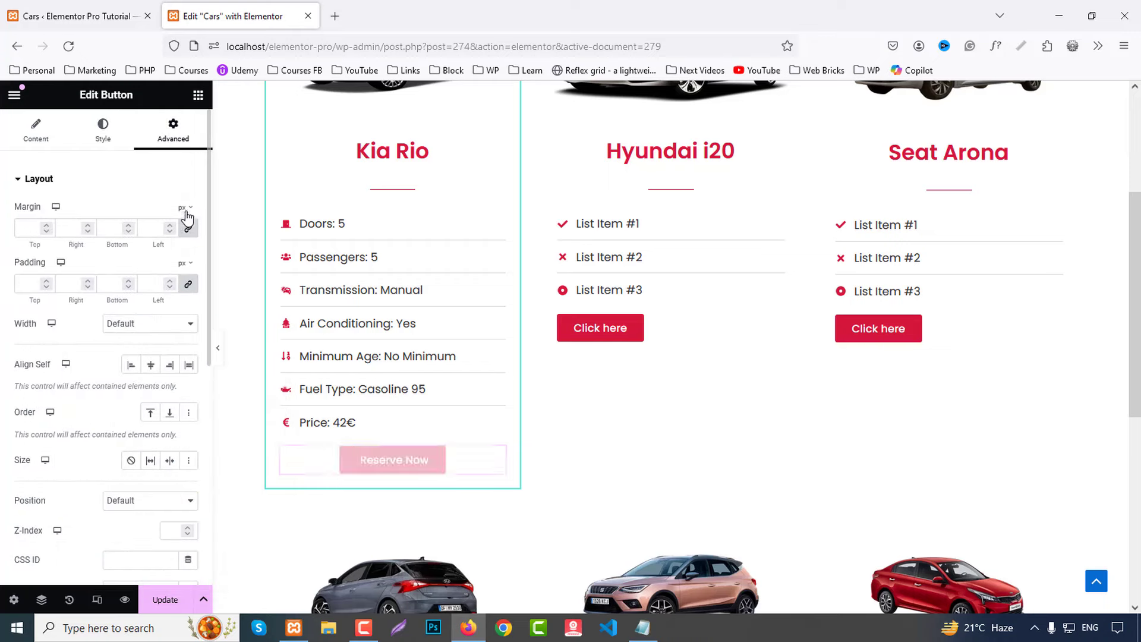
pyautogui.click(191, 230)
pyautogui.click(28, 227)
pyautogui.write('30')
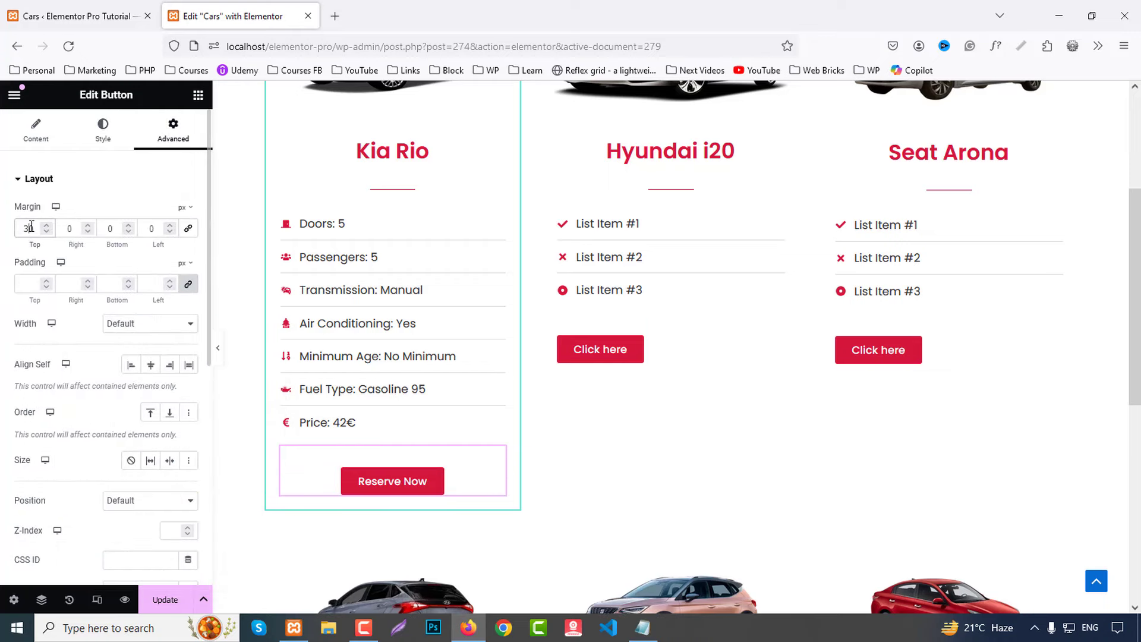
# Step: Give the card's outer container a solid 1 px border in colour #ddd
pyautogui.scroll(2, 284, 272)
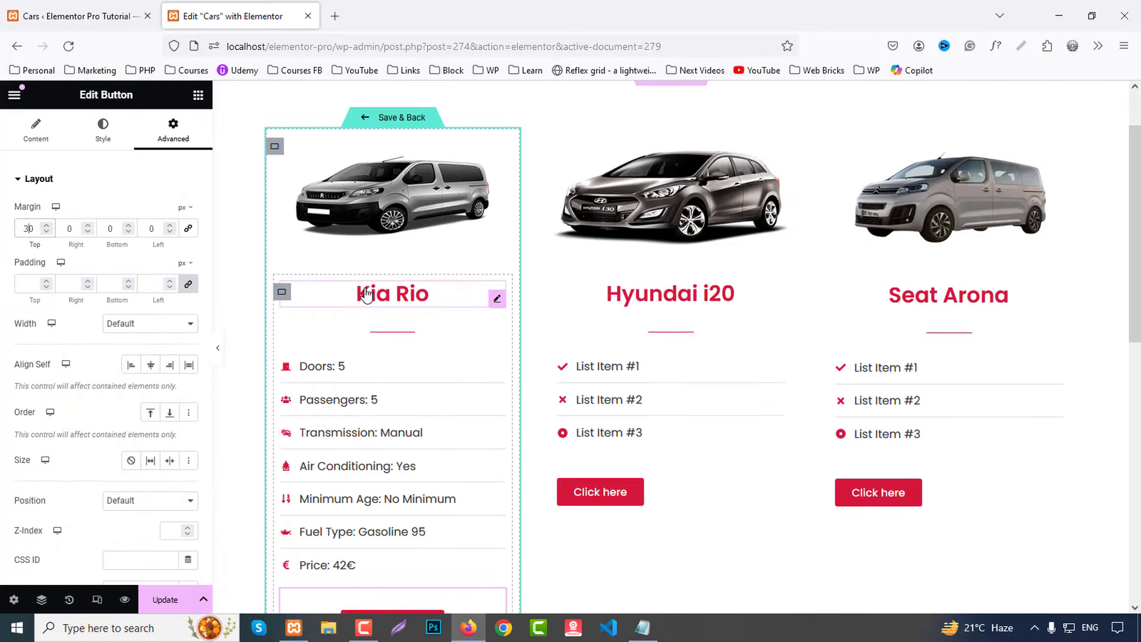
pyautogui.click(275, 151)
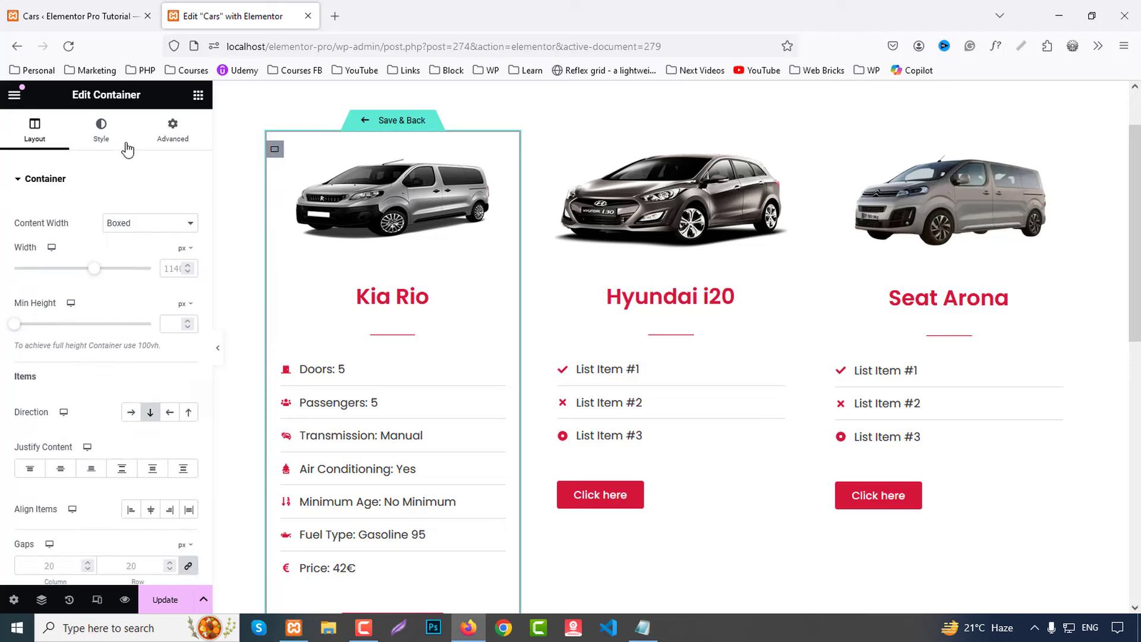
pyautogui.click(101, 128)
pyautogui.click(48, 331)
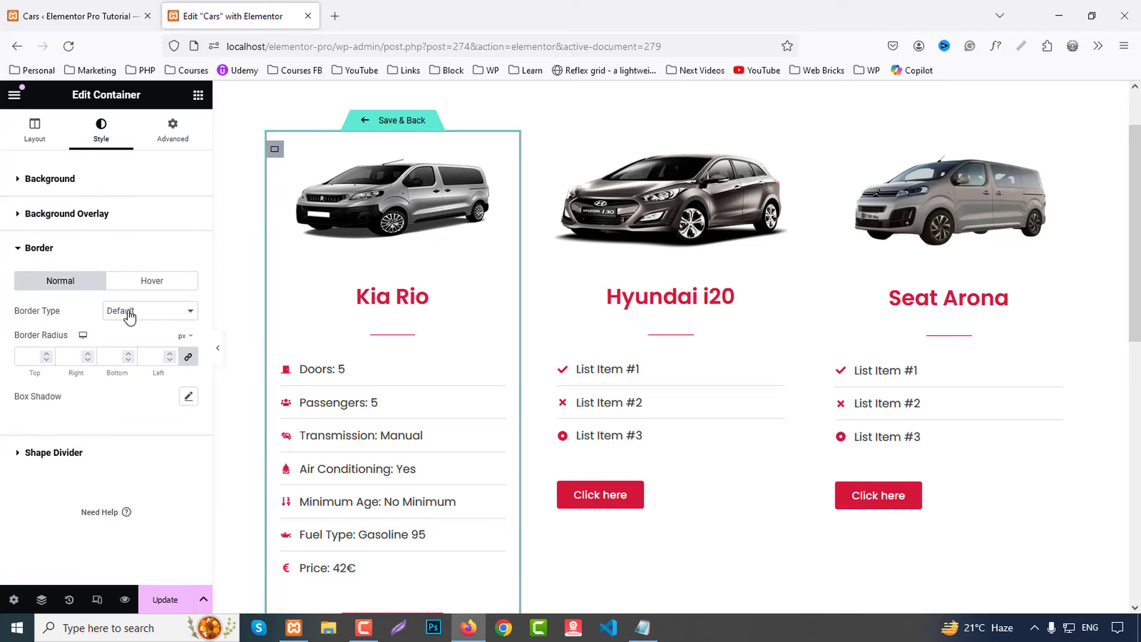
pyautogui.click(125, 310)
pyautogui.click(125, 363)
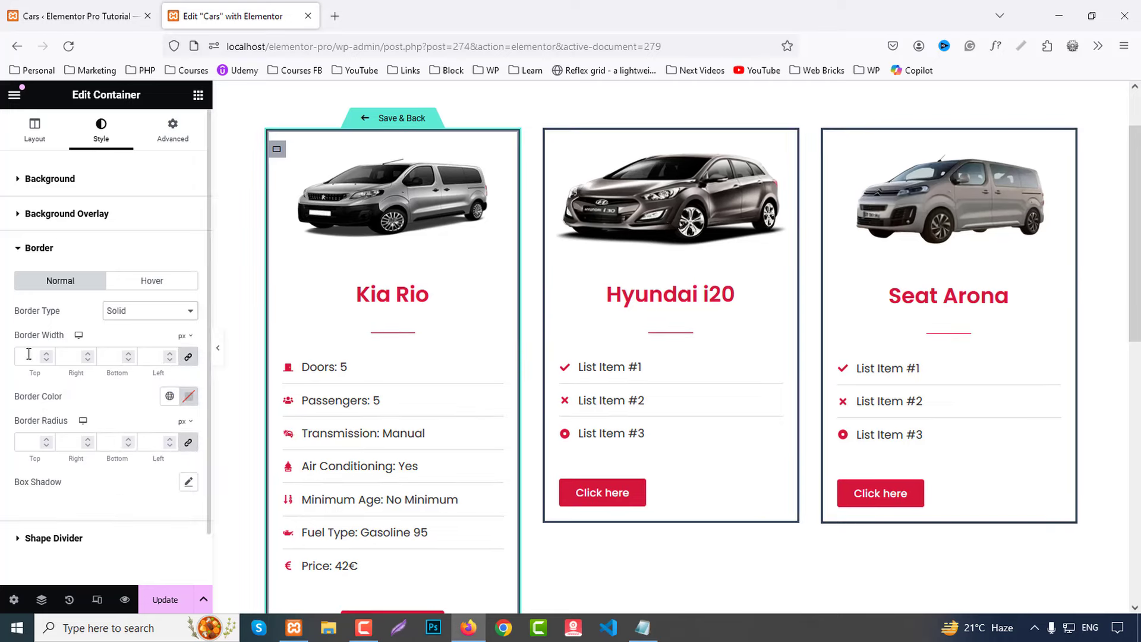
pyautogui.click(188, 396)
pyautogui.doubleClick(157, 364)
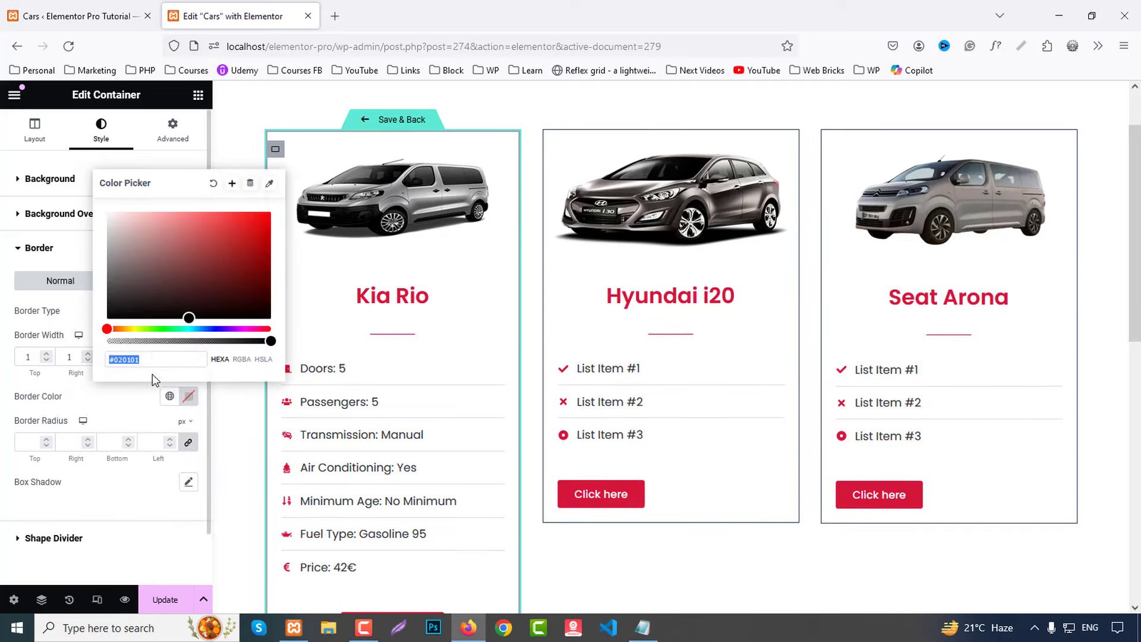
pyautogui.write('dddddd')
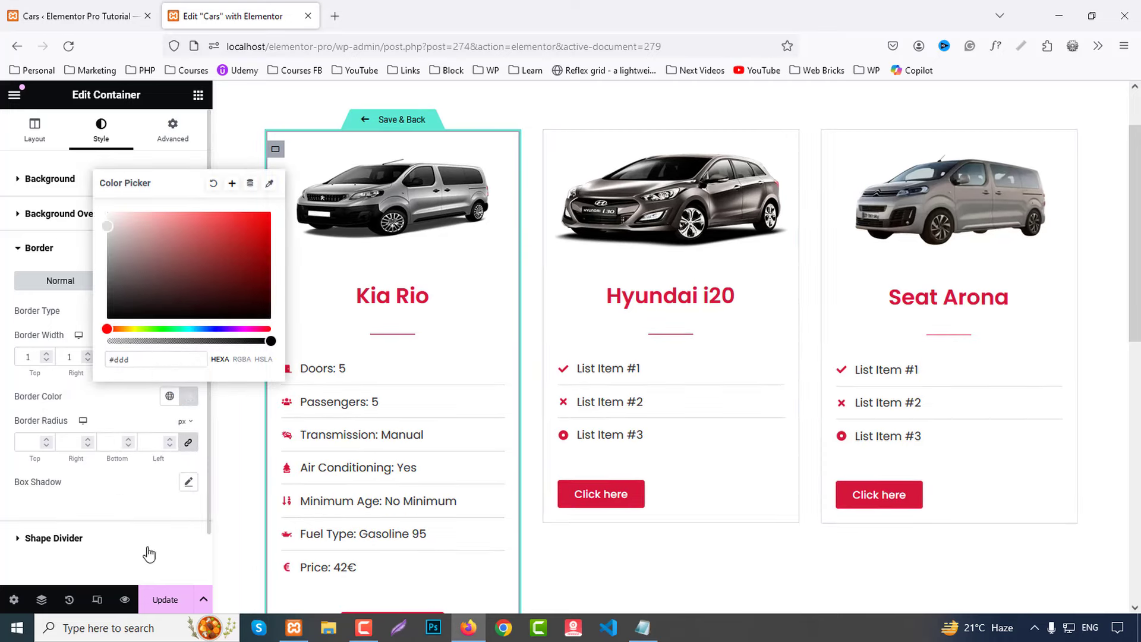
pyautogui.click(53, 538)
# Step: Update the loop item template and preview the Cars page to check the finished cards
pyautogui.click(161, 600)
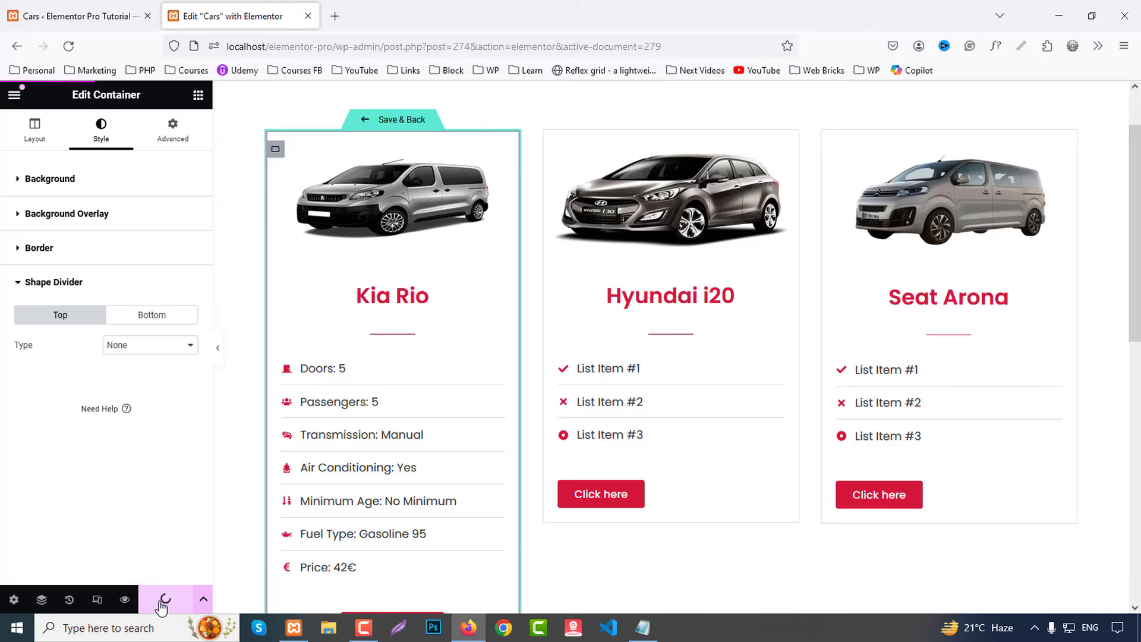
pyautogui.moveTo(125, 600)
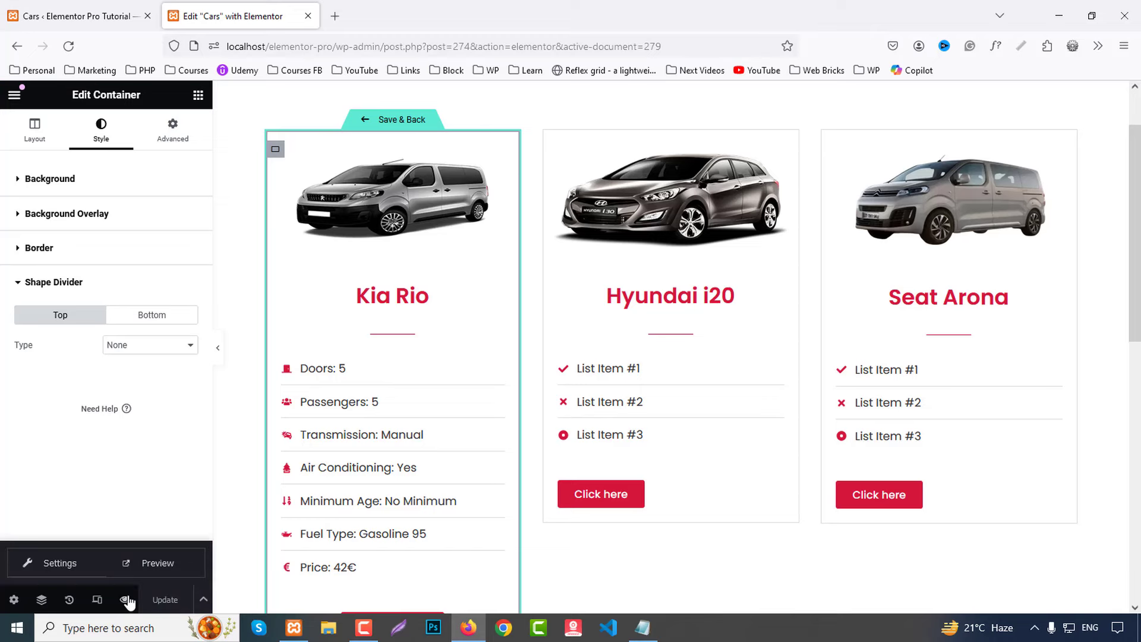
pyautogui.click(148, 566)
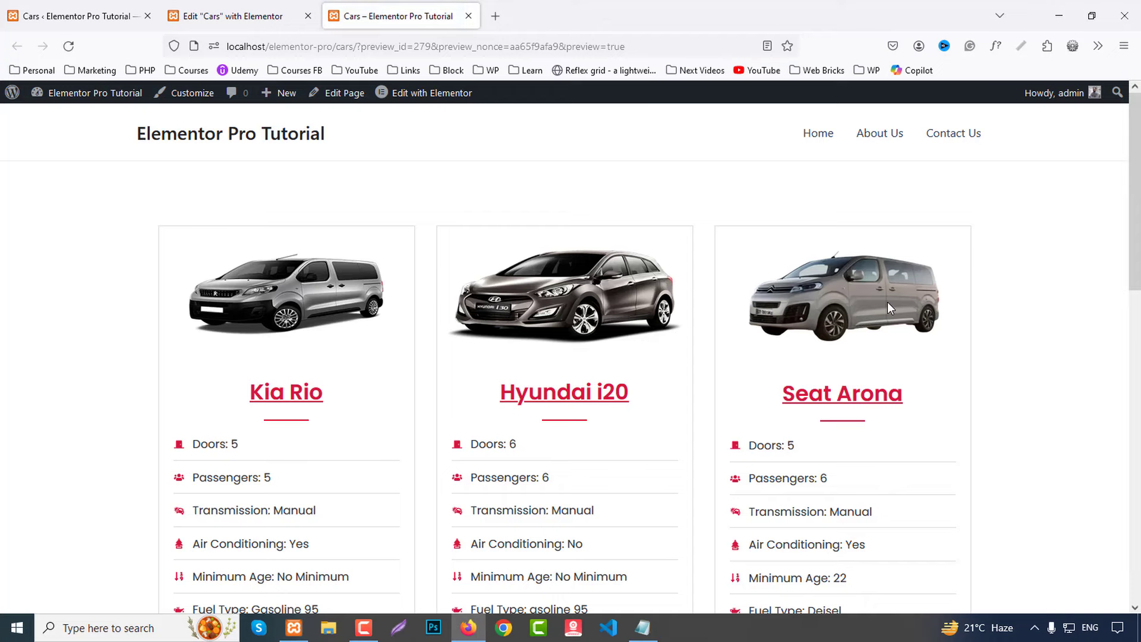
pyautogui.scroll(-10, 887, 302)
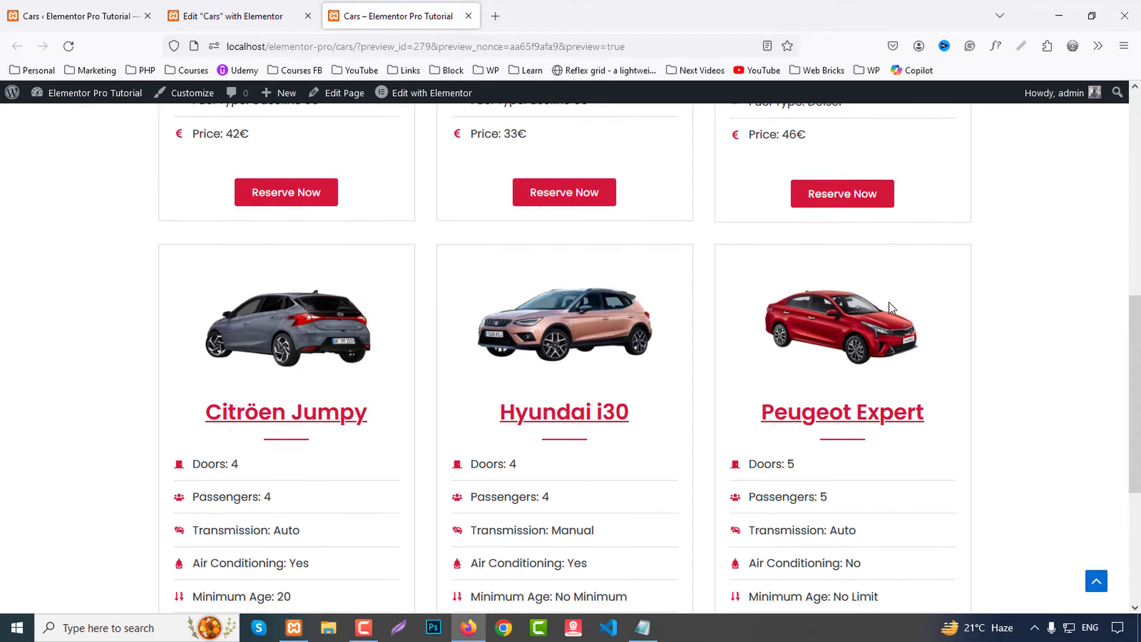
pyautogui.scroll(3, 753, 306)
# Step: Set the card title's text decoration to None and check the updated Cars page
pyautogui.hotkey('ctrl', 'pageup')
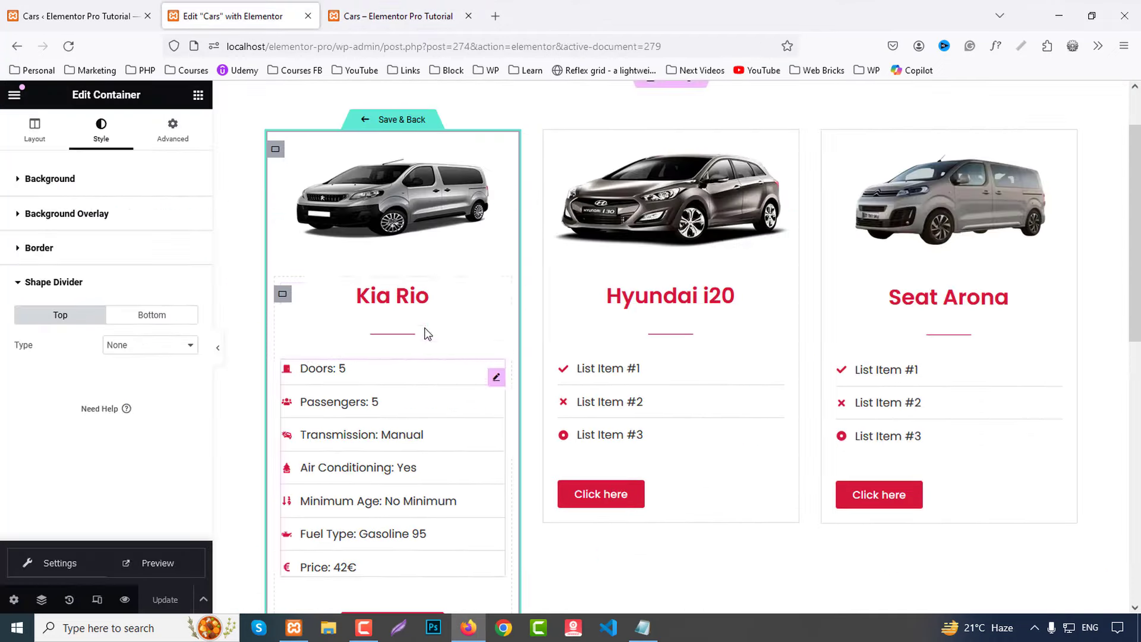
pyautogui.click(419, 298)
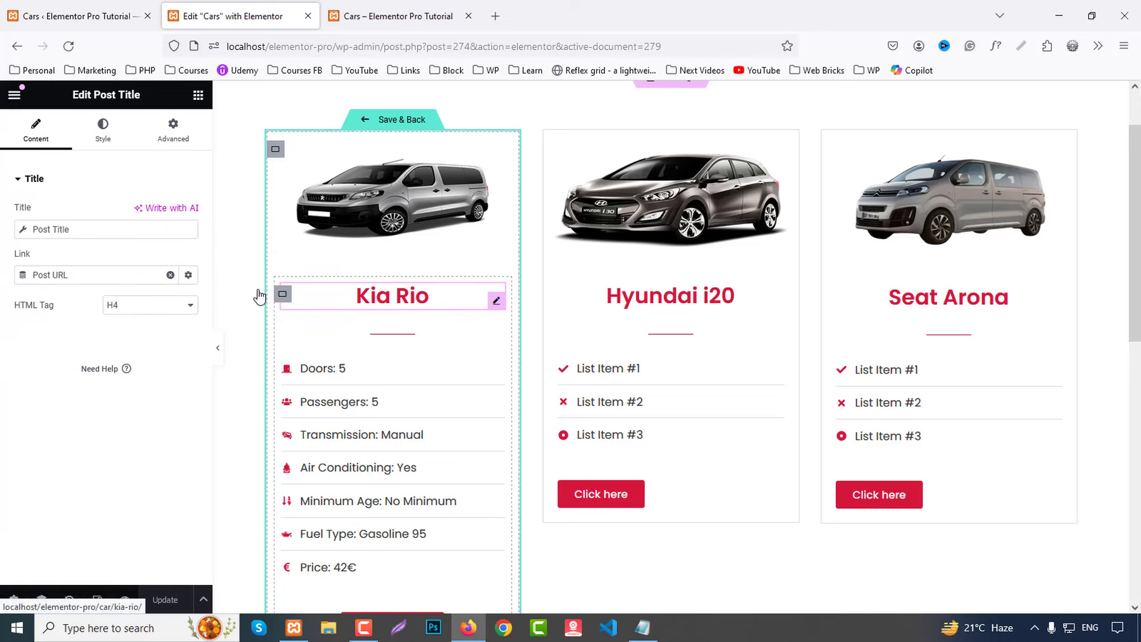
pyautogui.click(107, 127)
pyautogui.click(188, 274)
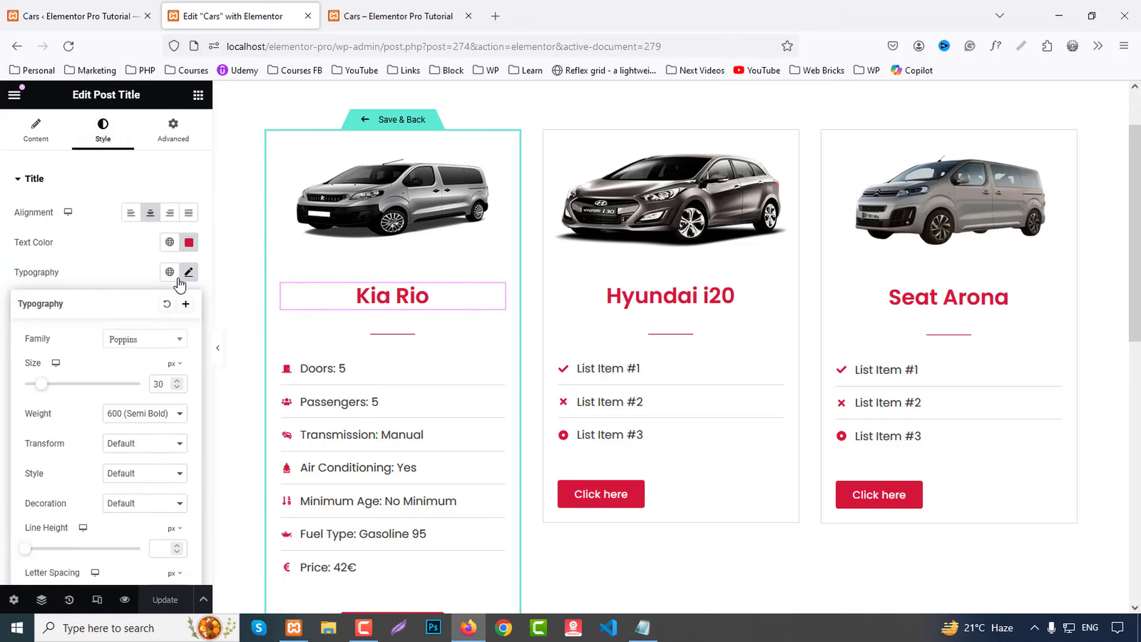
pyautogui.click(131, 506)
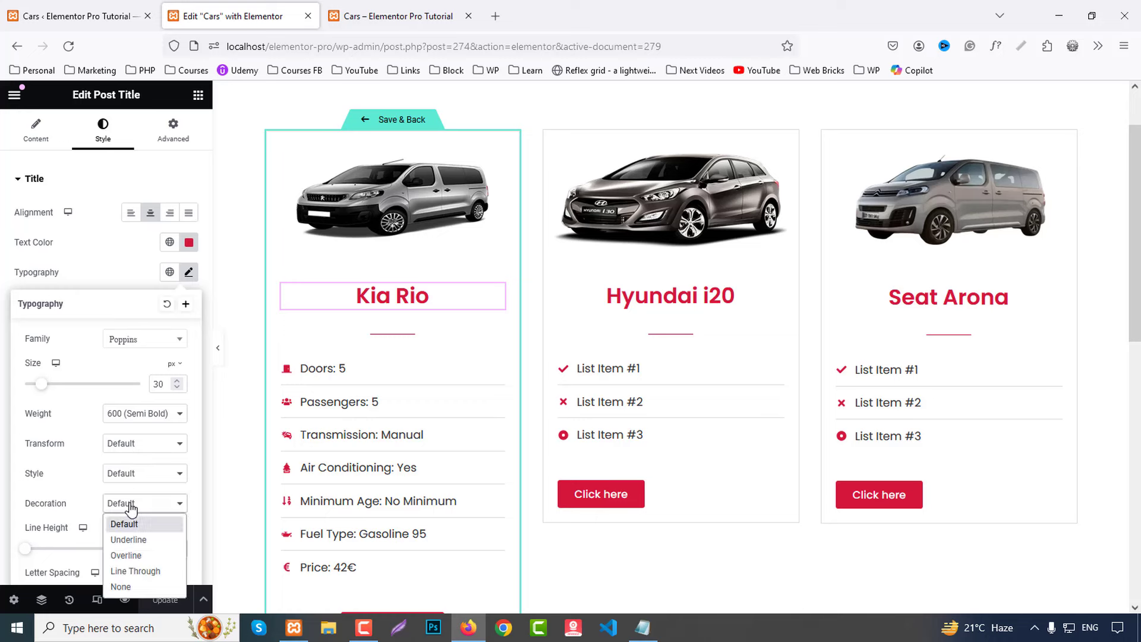
pyautogui.click(124, 587)
pyautogui.click(162, 601)
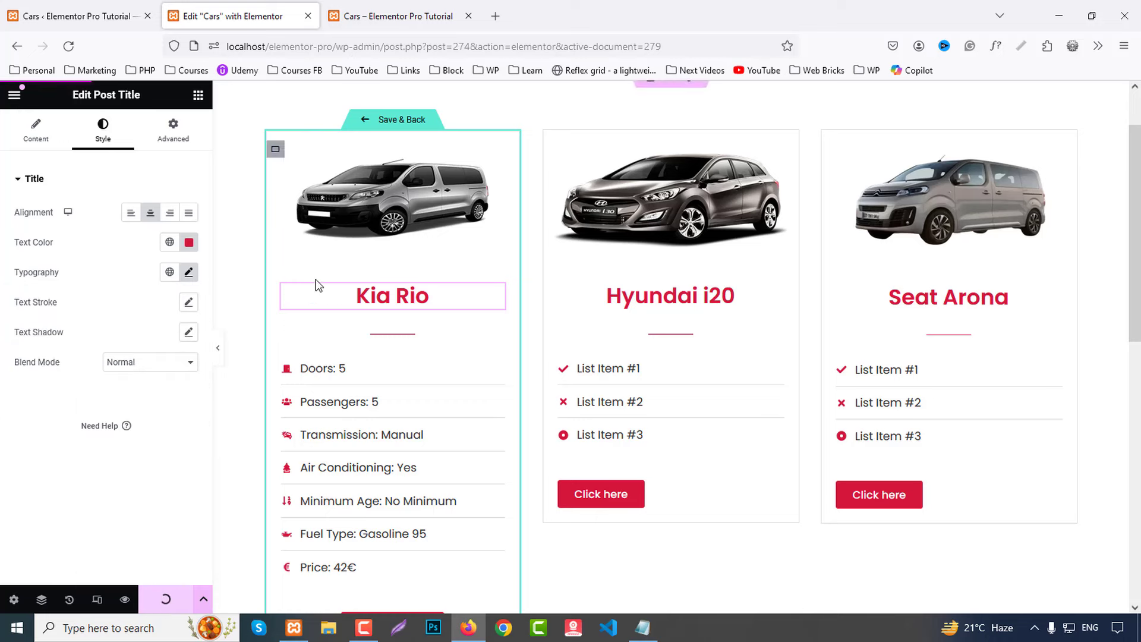
pyautogui.click(393, 13)
pyautogui.click(229, 13)
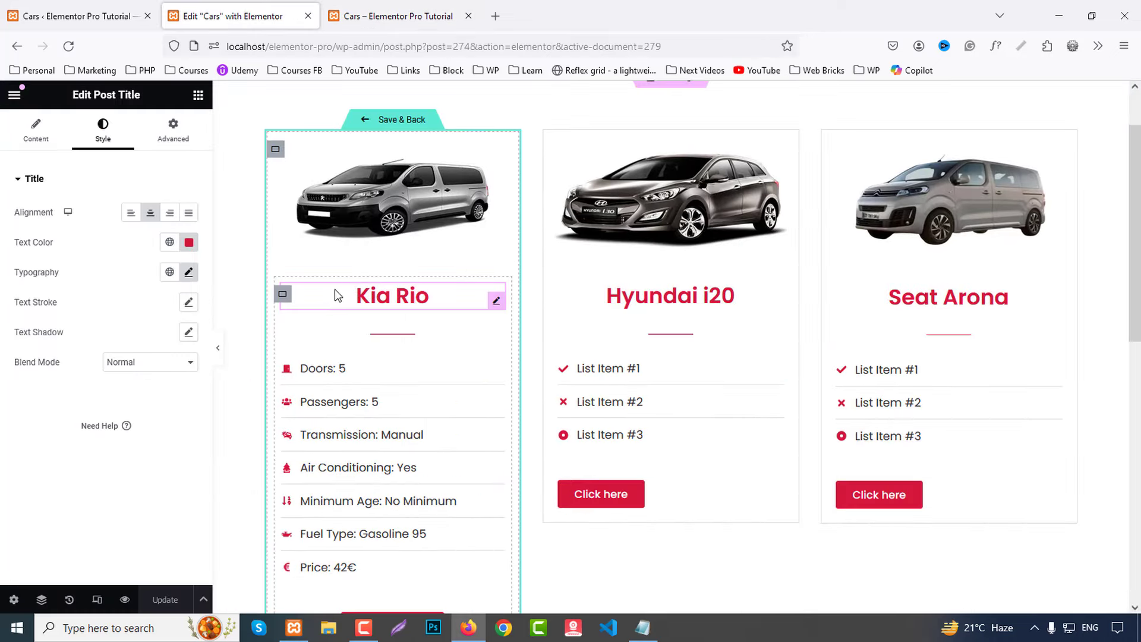
# Step: Remove the Post URL link from the card's post title and check the updated Cars page
pyautogui.click(51, 127)
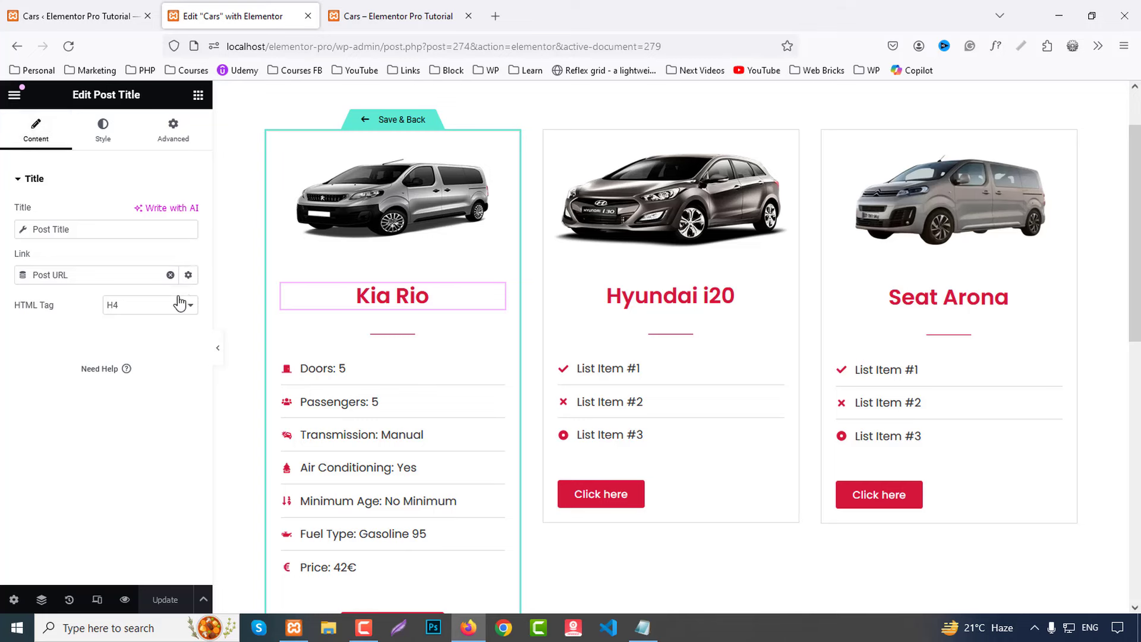
pyautogui.click(171, 274)
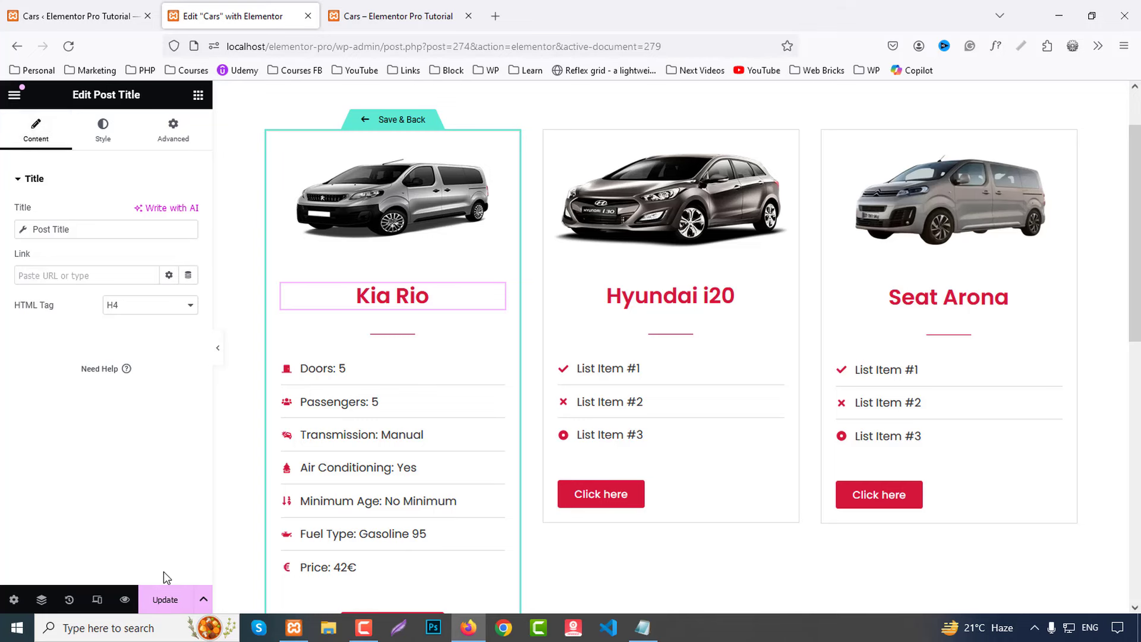
pyautogui.click(166, 599)
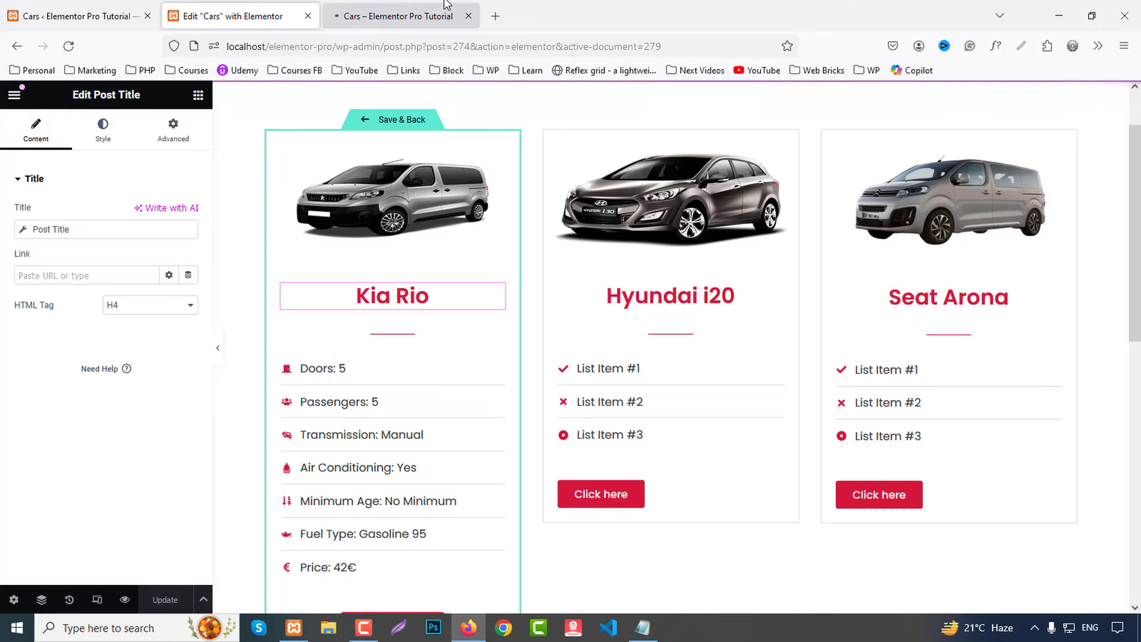
pyautogui.click(415, 11)
pyautogui.scroll(-5, 1076, 291)
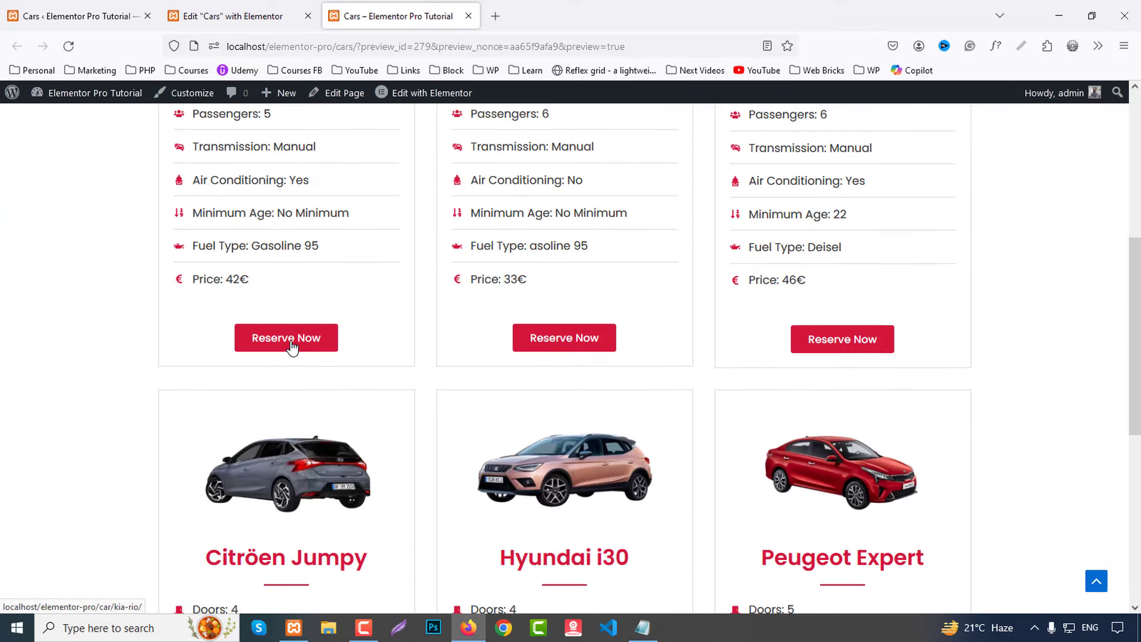
pyautogui.scroll(5, 843, 362)
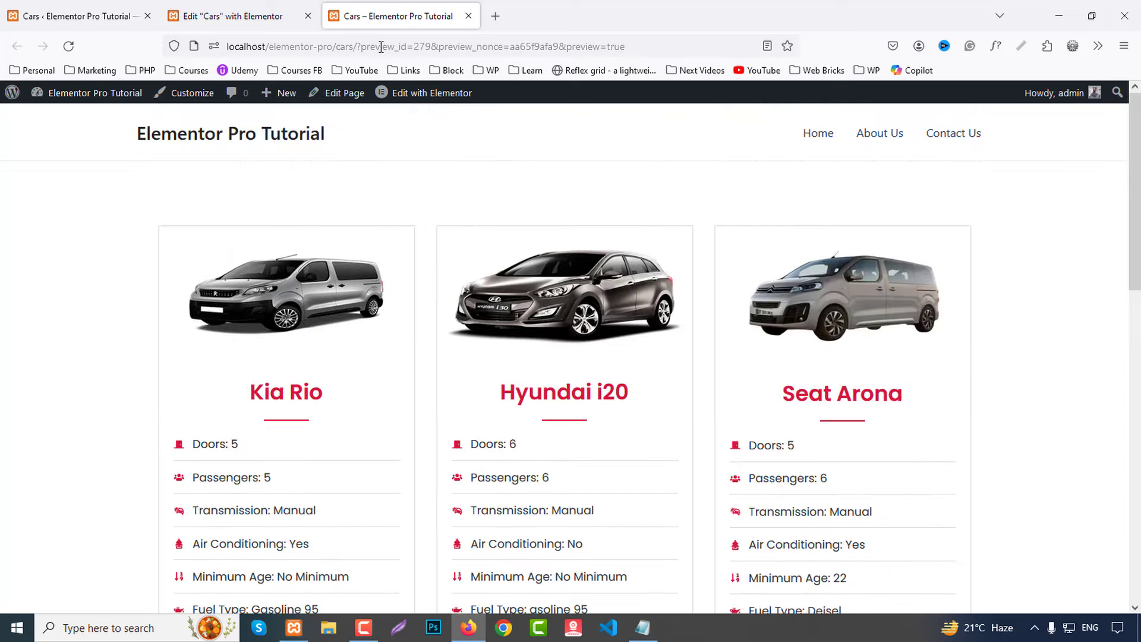
# Step: Load the Cars page without its preview parameters and follow the Kia Rio card's Reserve Now link to review the single car page
pyautogui.moveTo(353, 46); pyautogui.dragTo(763, 22)
pyautogui.press('BackSpace')
pyautogui.press('Return')
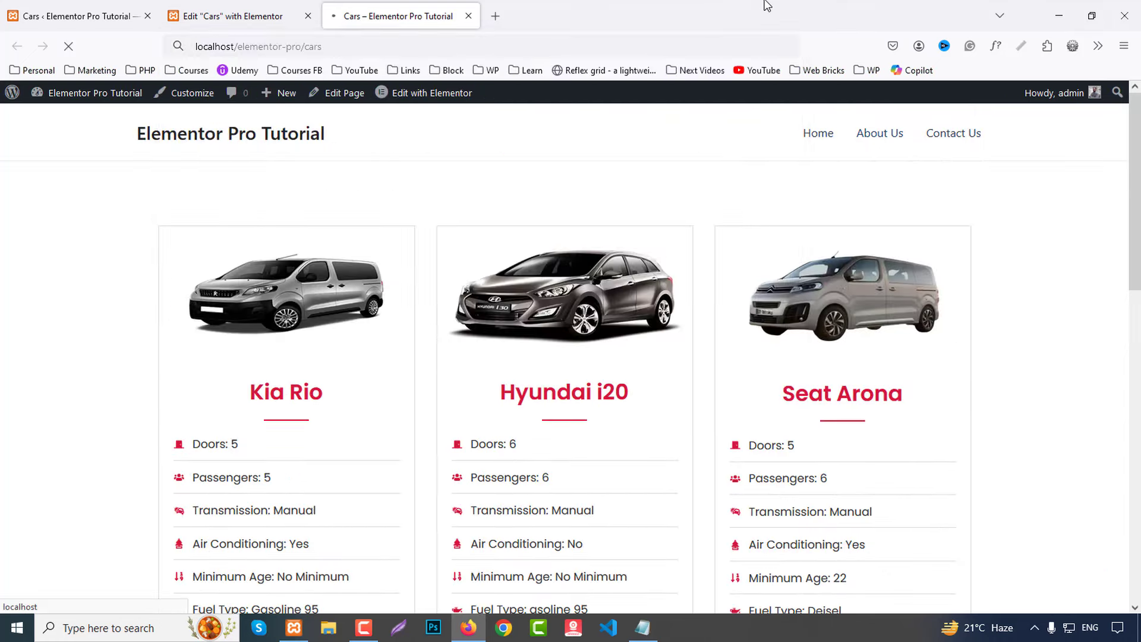
pyautogui.scroll(-4, 856, 214)
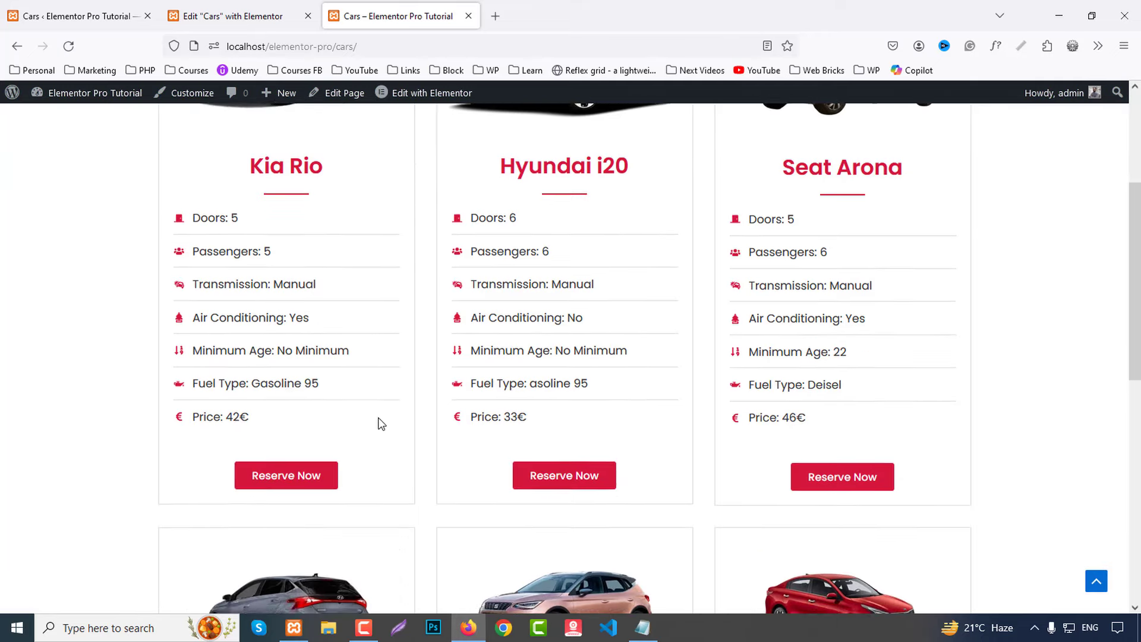
pyautogui.scroll(-2, 381, 424)
pyautogui.click(310, 346)
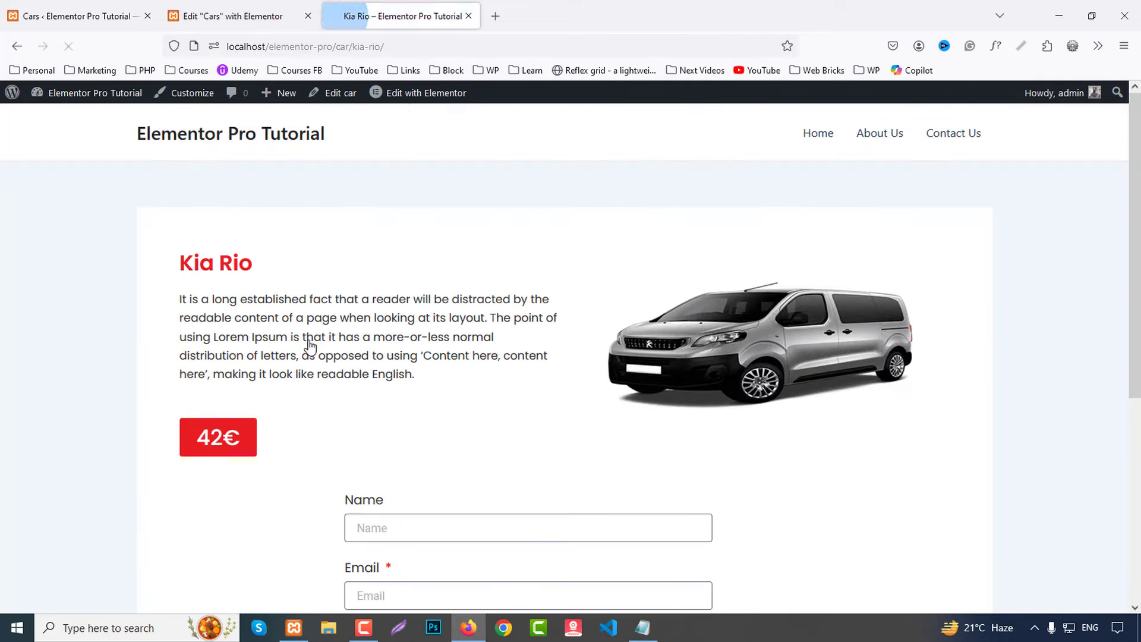
pyautogui.scroll(-2, 553, 337)
pyautogui.scroll(2, 553, 334)
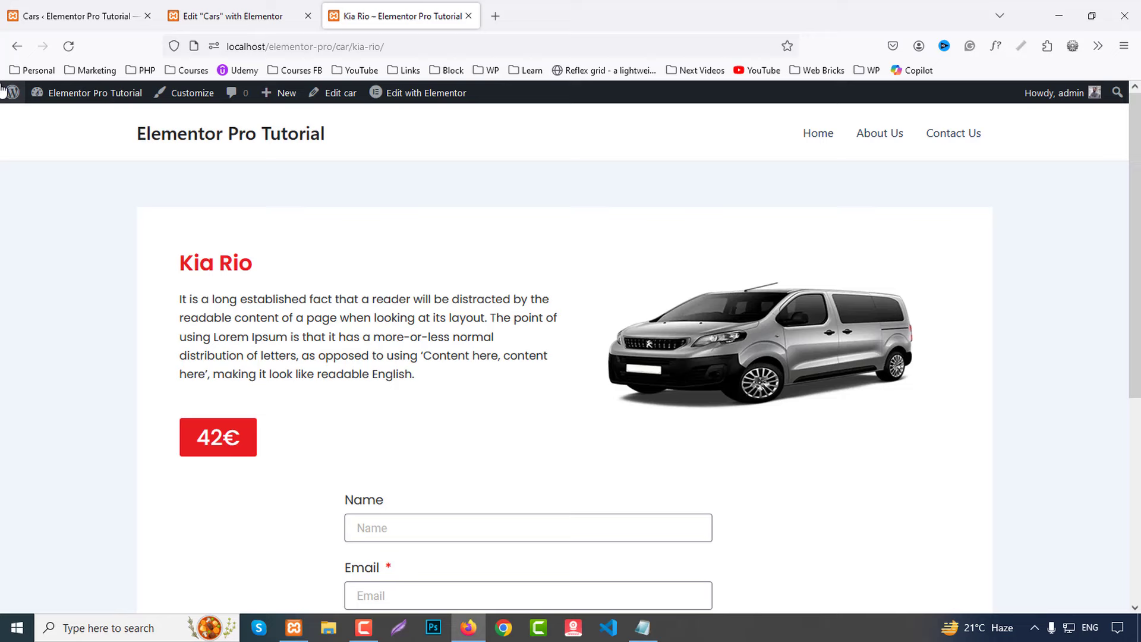
# Step: Create a new Single Post template in the Theme Builder and dismiss the template library to start from a blank layout
pyautogui.click(11, 46)
pyautogui.click(238, 7)
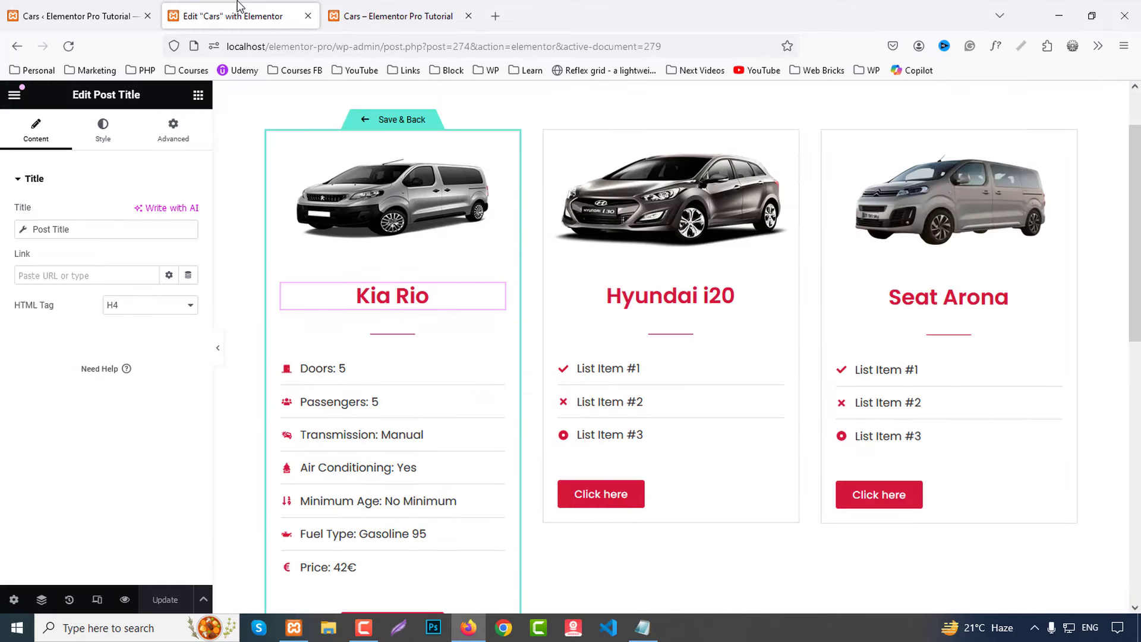
pyautogui.hotkey('ctrl', 'shift', 'Tab')
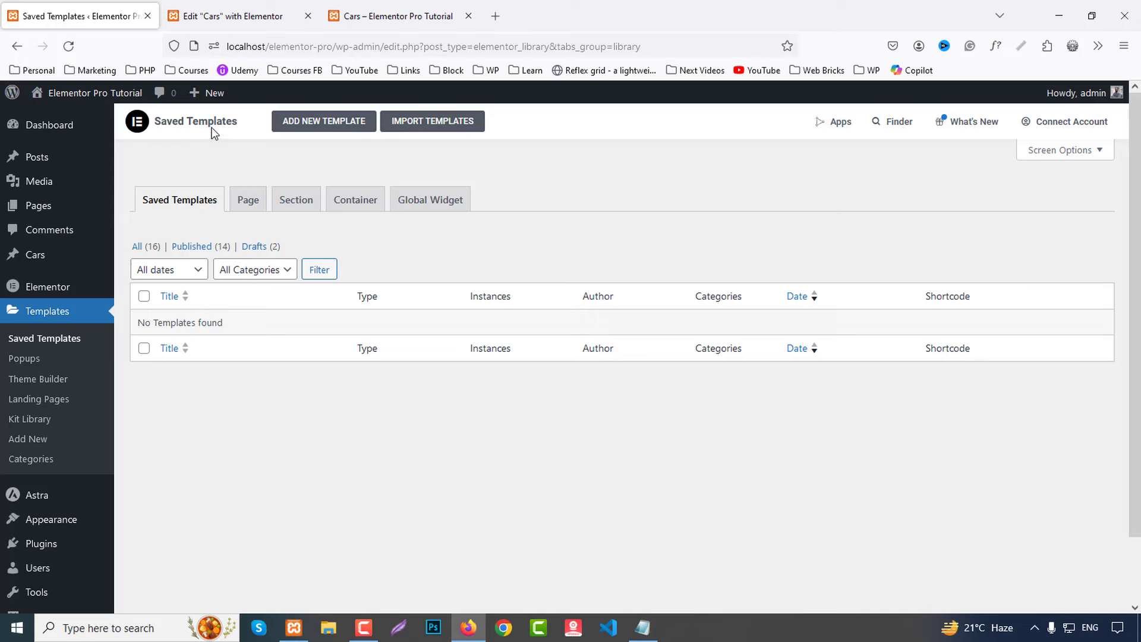
pyautogui.click(60, 386)
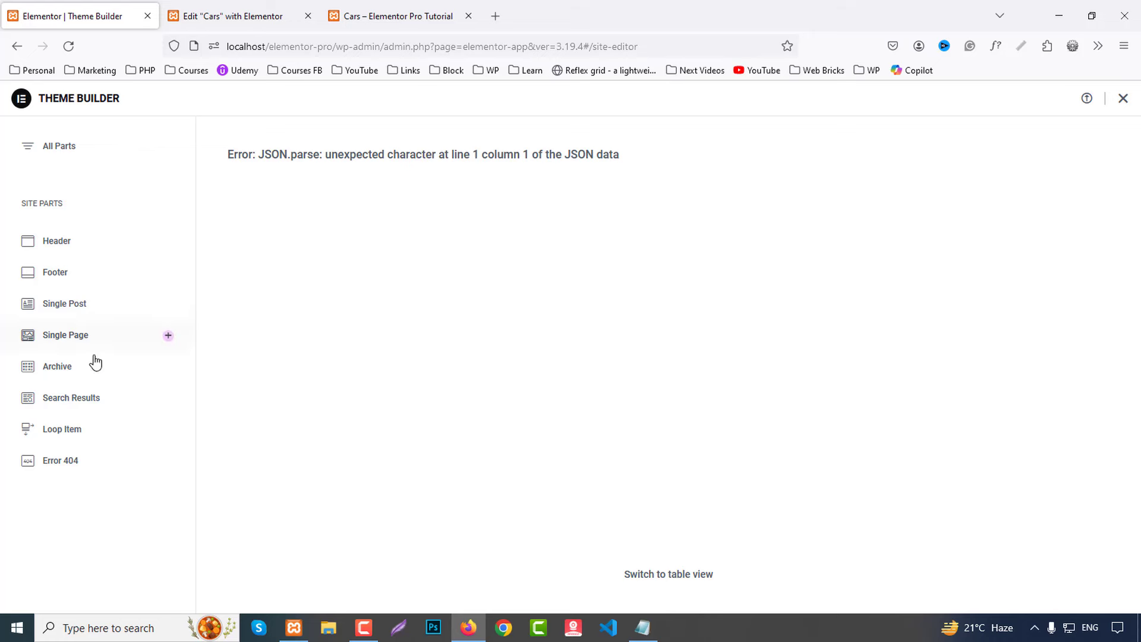
pyautogui.click(168, 305)
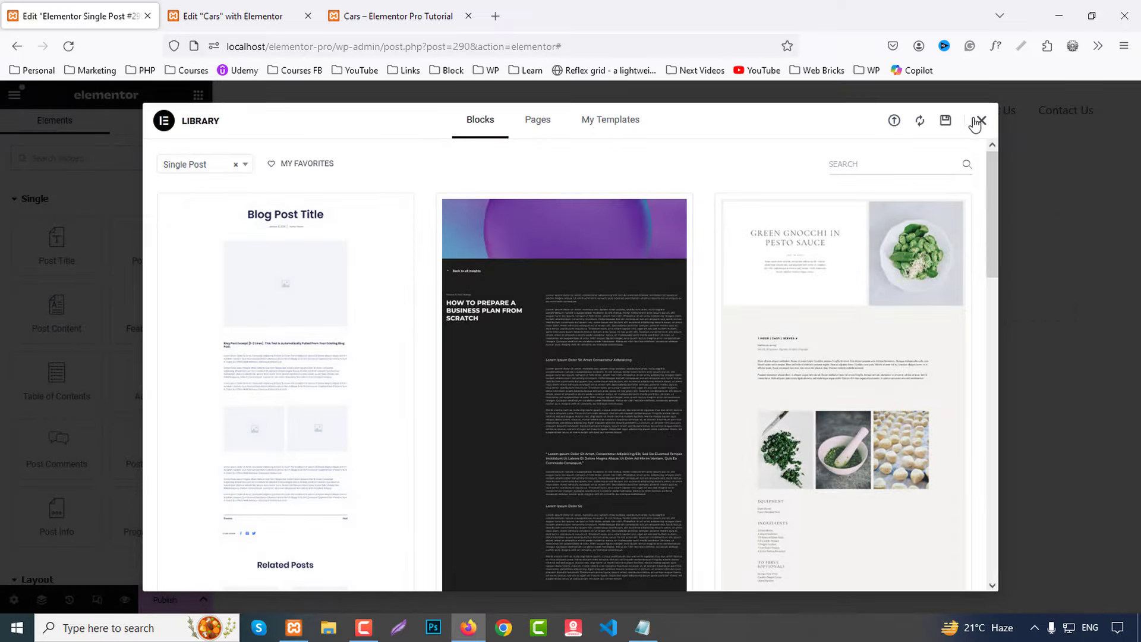
pyautogui.click(981, 120)
# Step: Set the Single Post template to preview its dynamic content as car and apply the preview
pyautogui.click(12, 599)
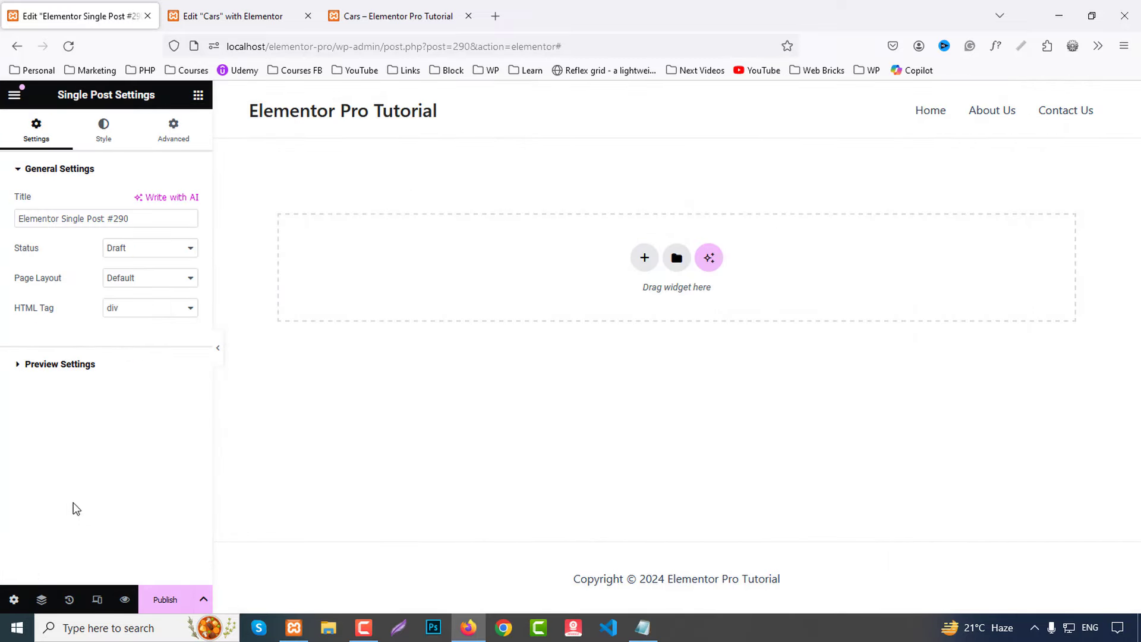
pyautogui.click(93, 364)
pyautogui.click(45, 252)
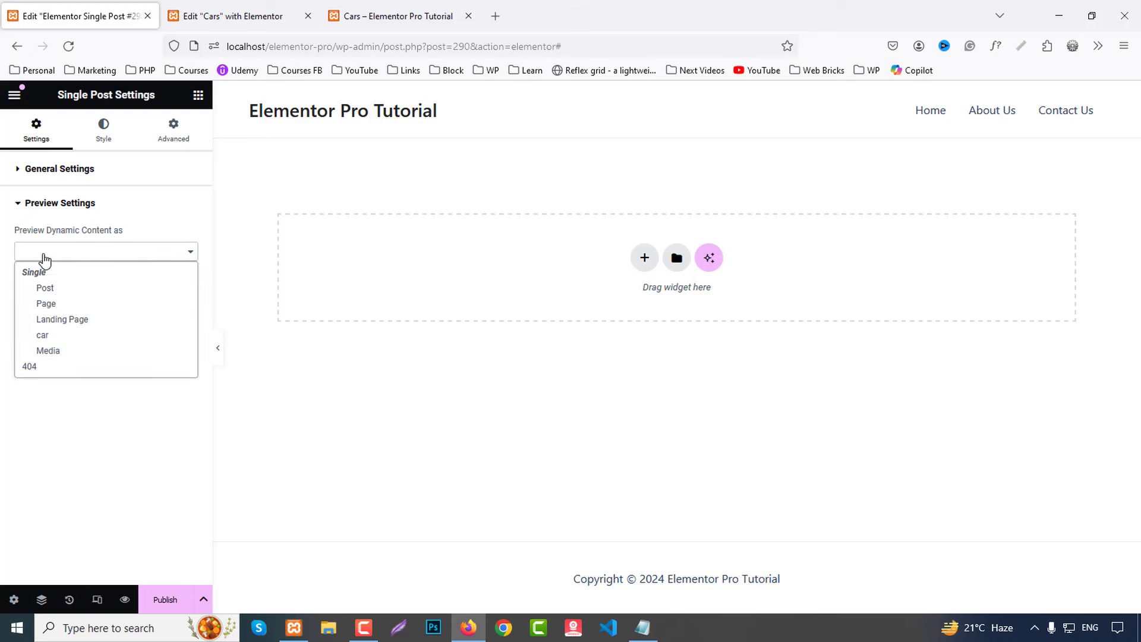
pyautogui.click(48, 334)
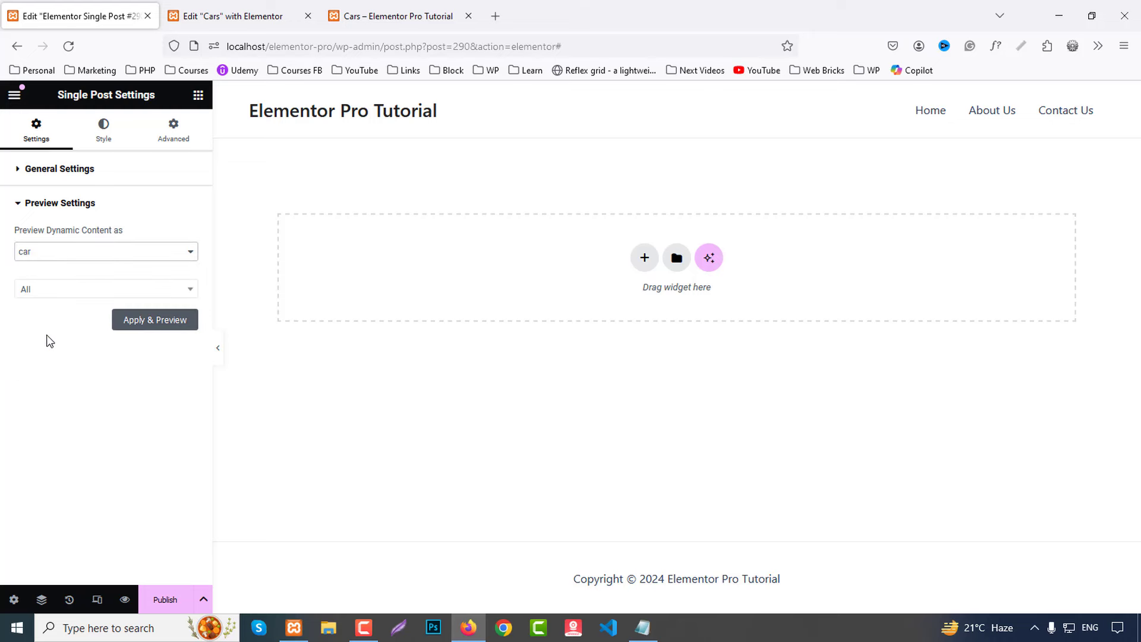
pyautogui.click(137, 325)
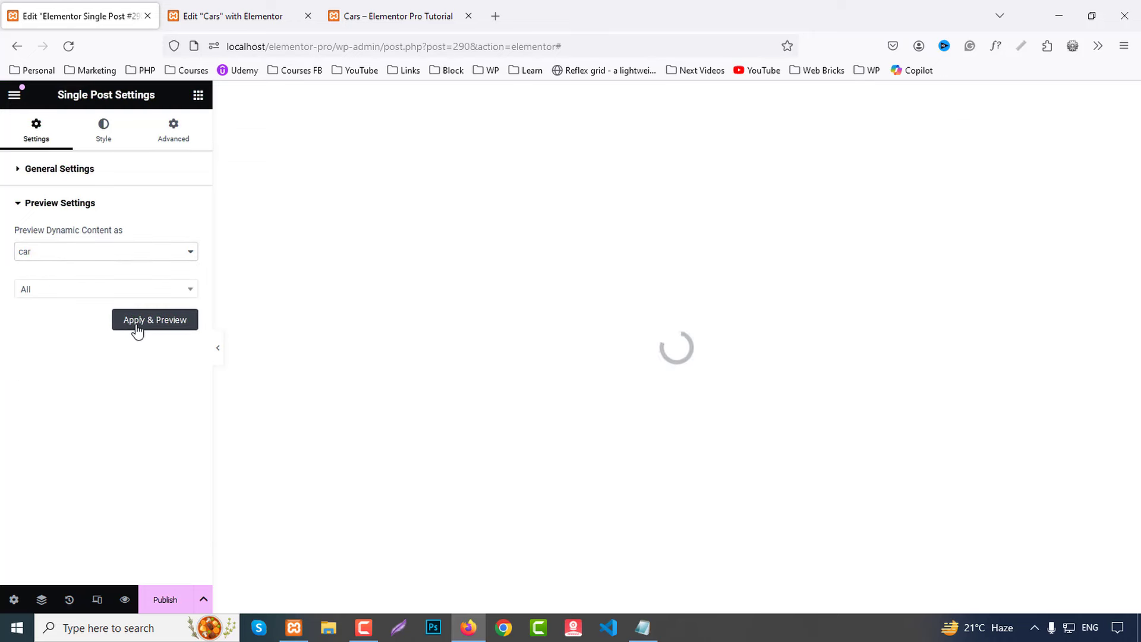
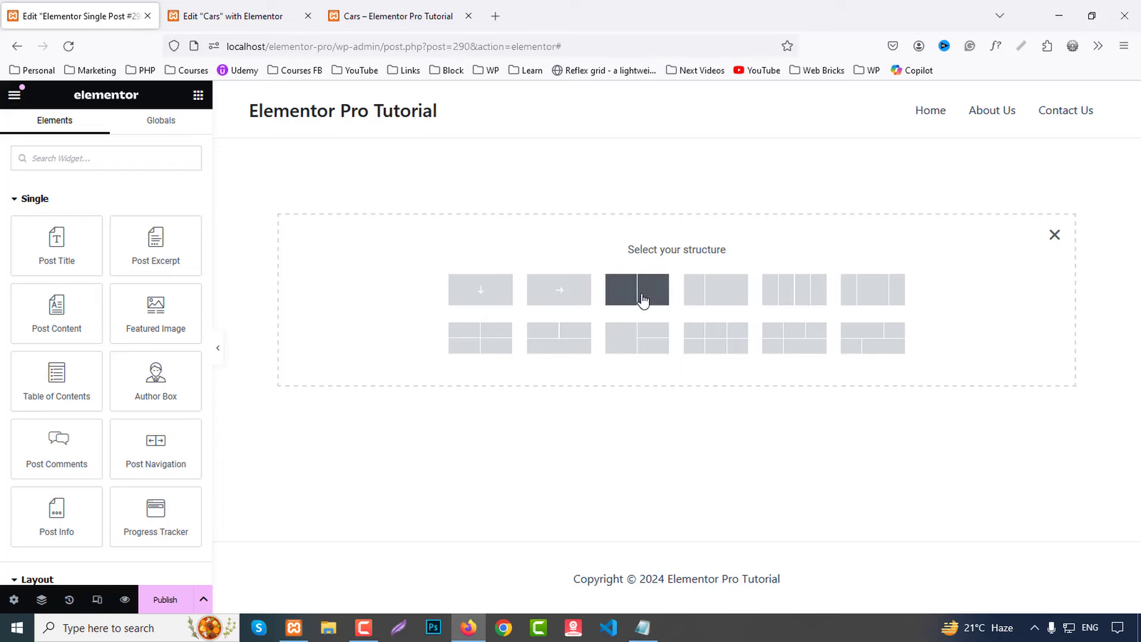
# Step: Add a container with two equal columns and place a Featured Image widget in the right column
pyautogui.click(630, 292)
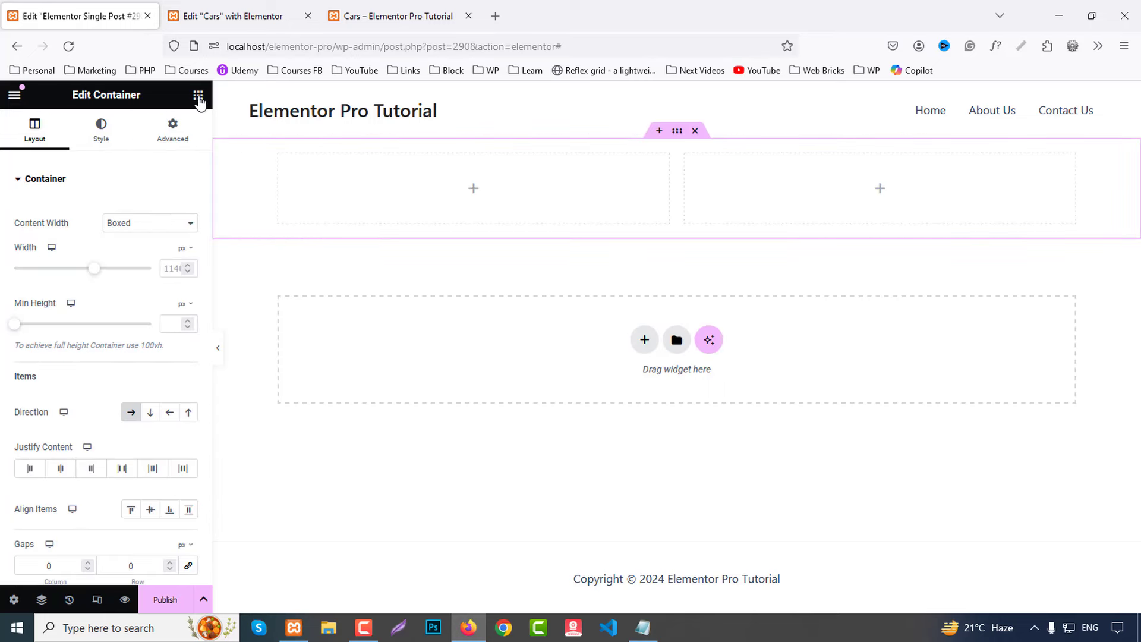
pyautogui.click(198, 95)
pyautogui.moveTo(146, 321); pyautogui.dragTo(930, 242)
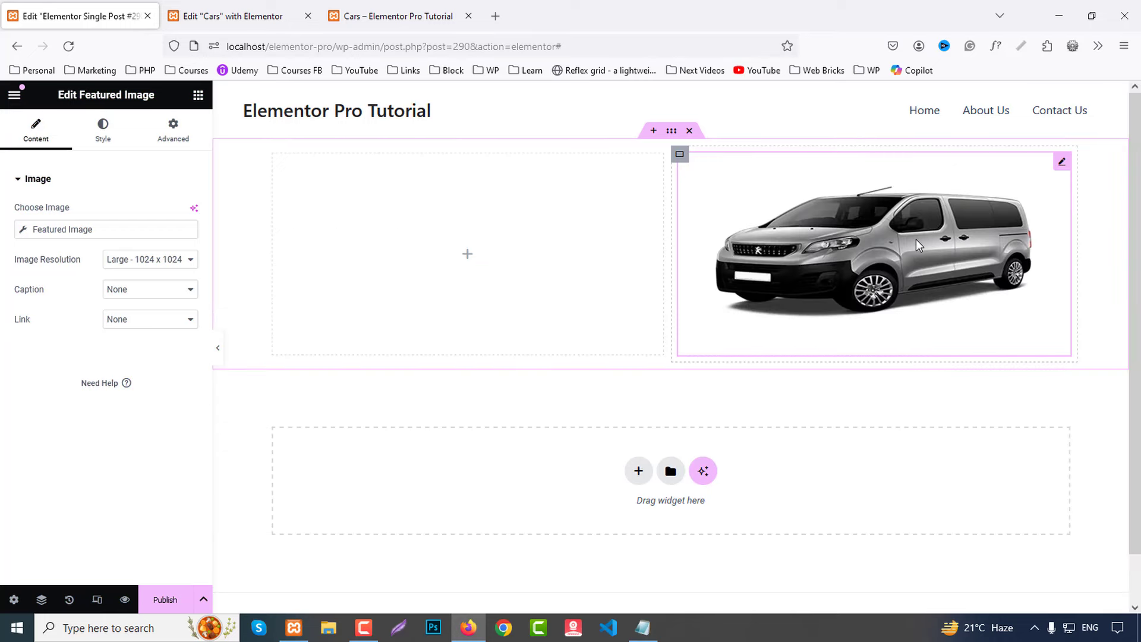
# Step: Give the featured image a solid 1 px border in colour #D5173C
pyautogui.click(104, 128)
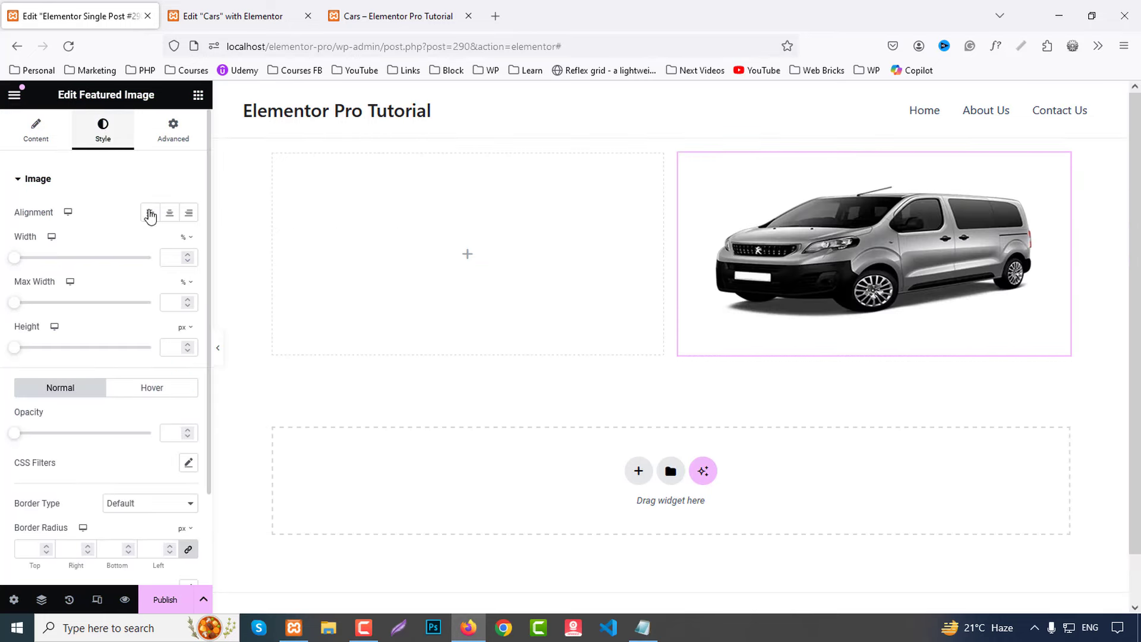
pyautogui.scroll(-2, 81, 431)
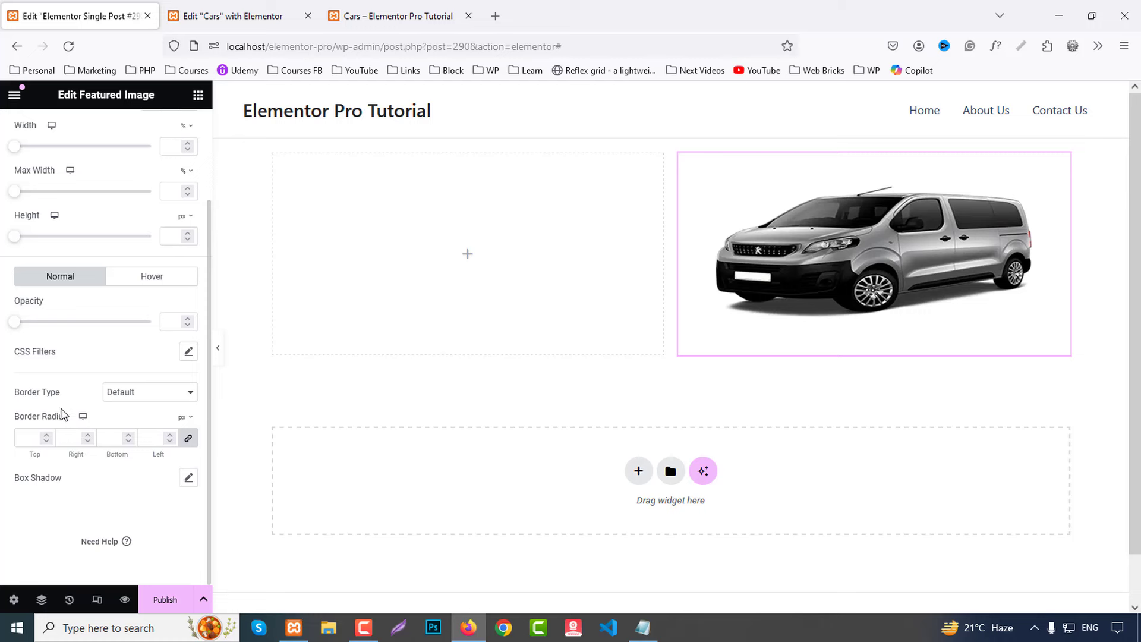
pyautogui.click(153, 393)
pyautogui.click(135, 444)
pyautogui.click(32, 439)
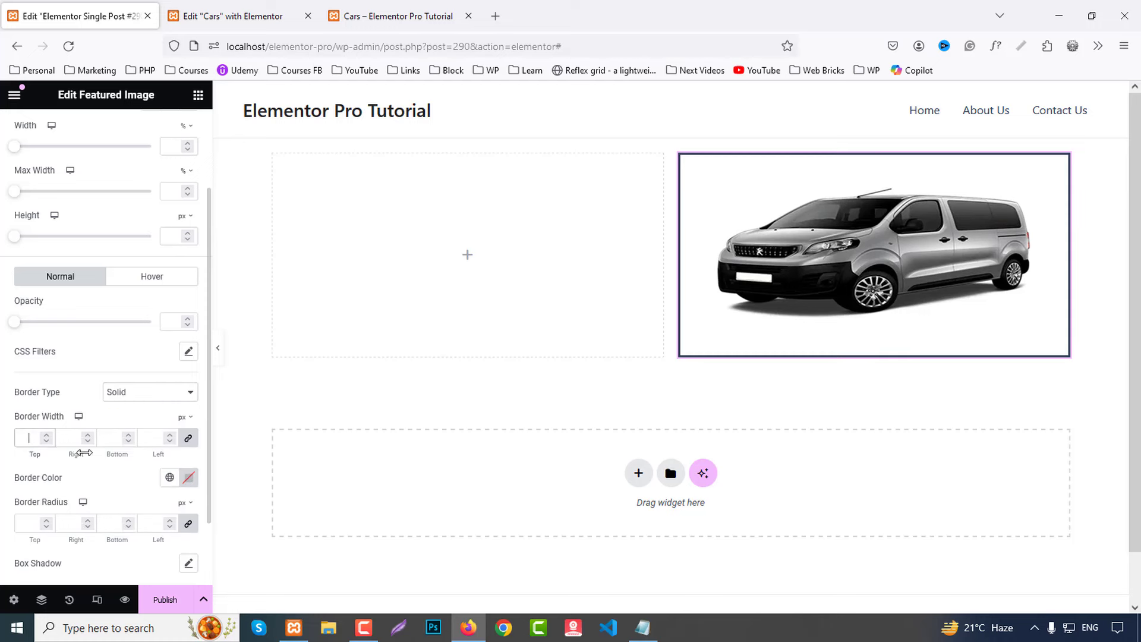
pyautogui.write('1')
pyautogui.click(188, 477)
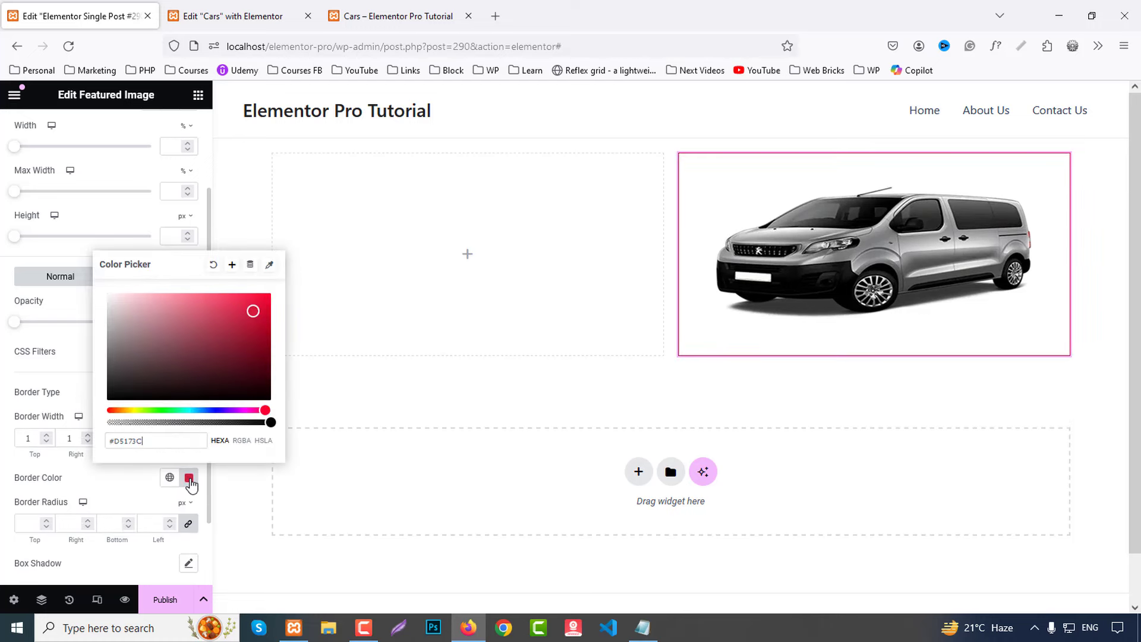
pyautogui.click(189, 479)
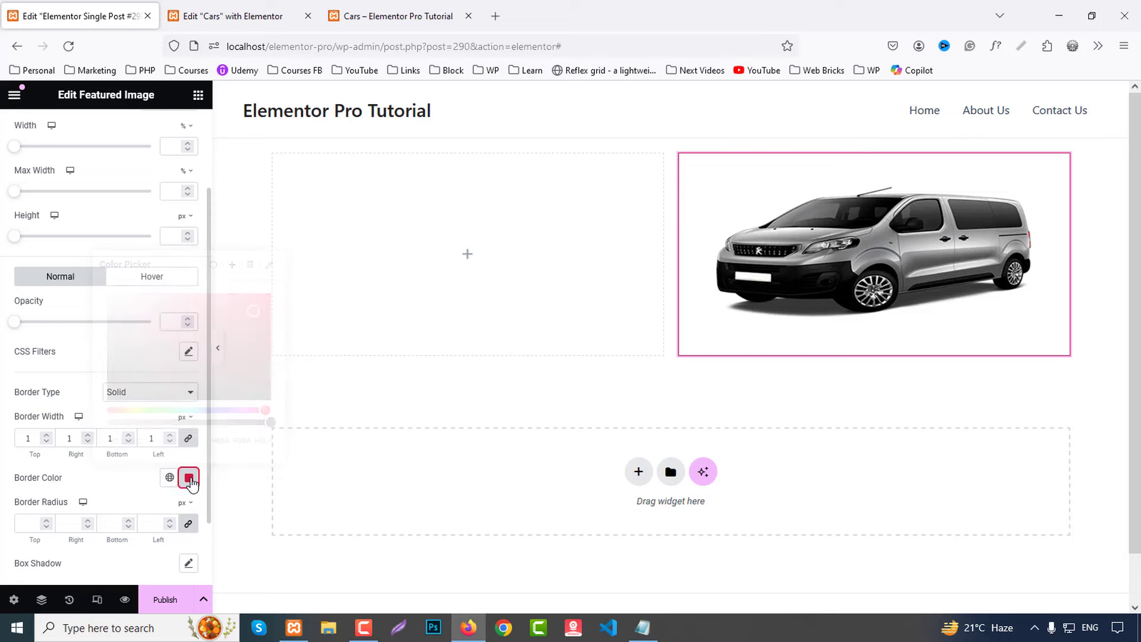
# Step: Add a Post Title widget to the container's left column and place a Post Content widget beneath it
pyautogui.click(198, 94)
pyautogui.moveTo(86, 260); pyautogui.dragTo(552, 273)
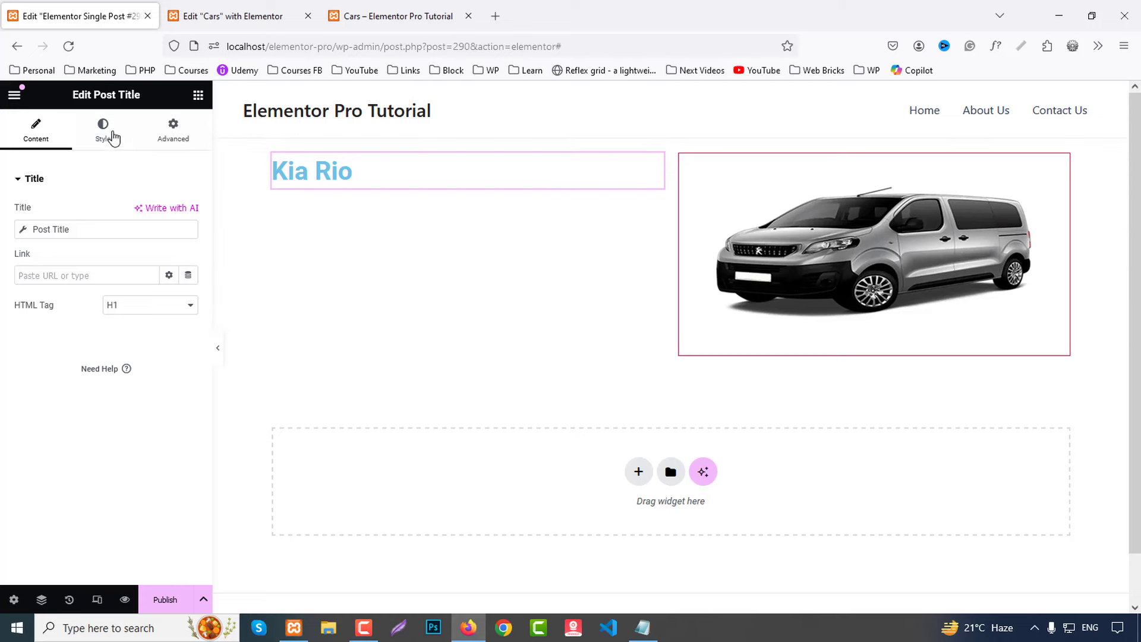
pyautogui.click(198, 95)
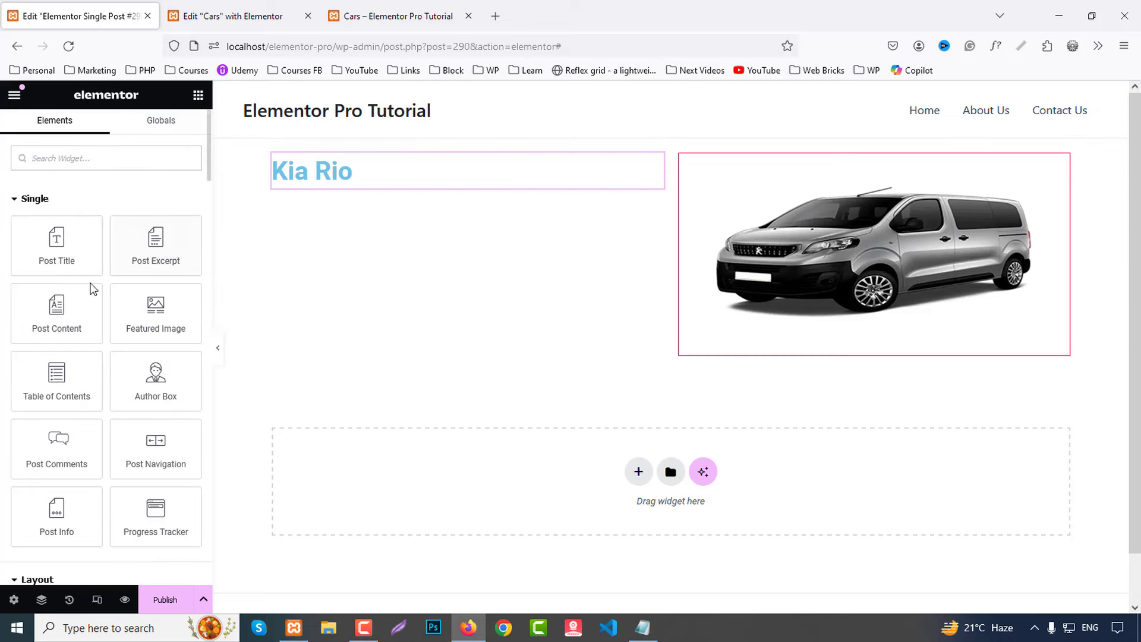
pyautogui.moveTo(92, 289); pyautogui.dragTo(363, 182)
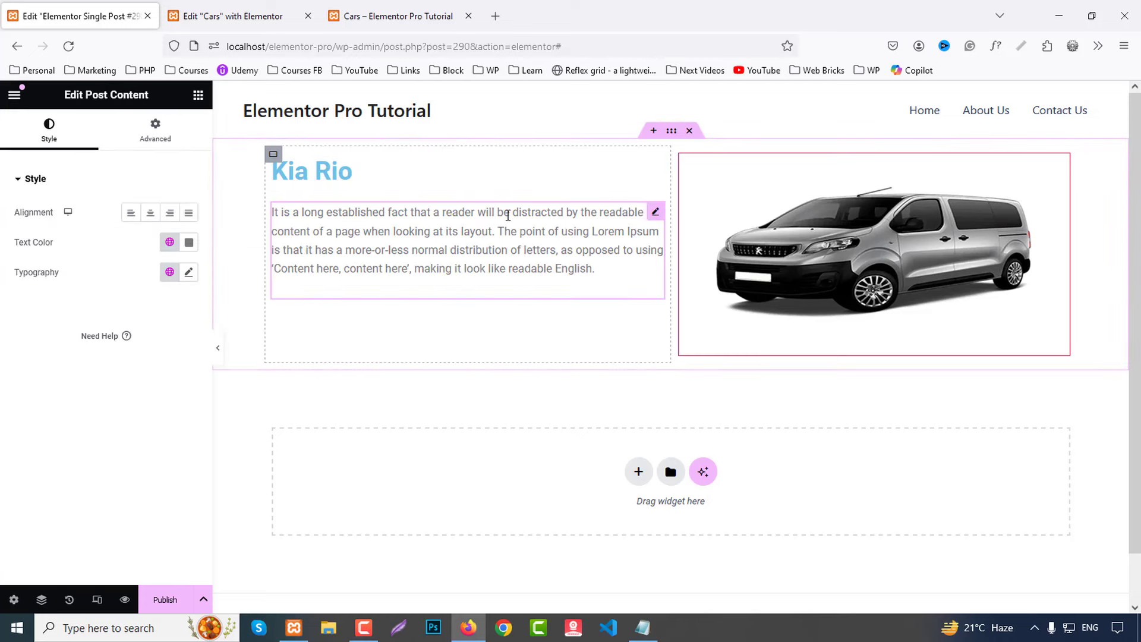
# Step: Add a Button widget beneath the post content in the left column
pyautogui.click(198, 94)
pyautogui.scroll(-6, 3, 339)
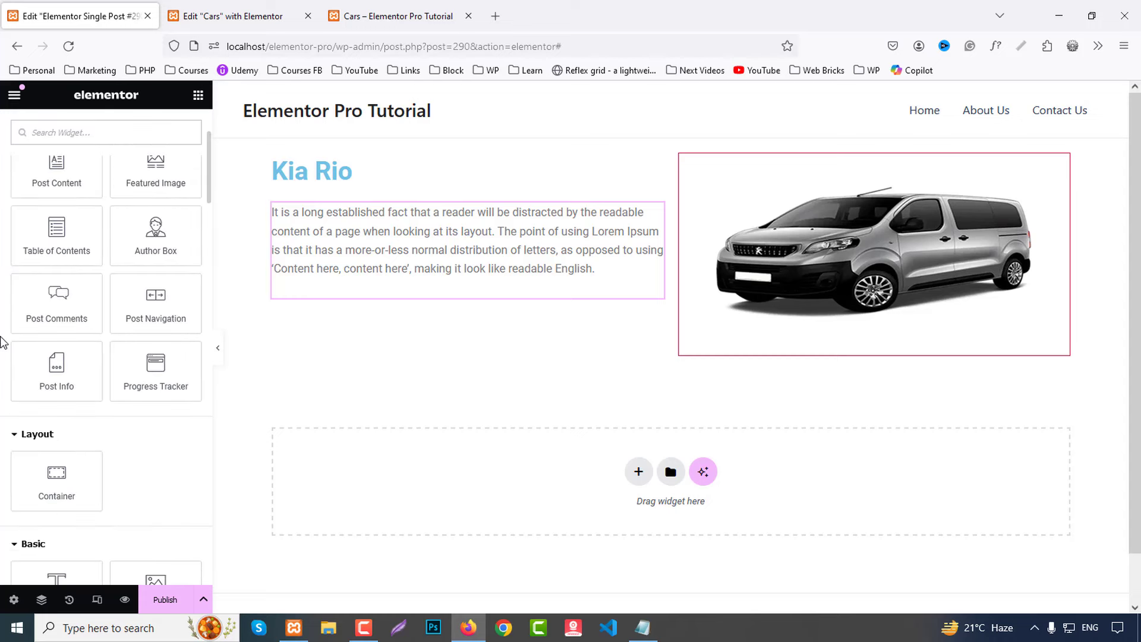
pyautogui.scroll(-2, 3, 342)
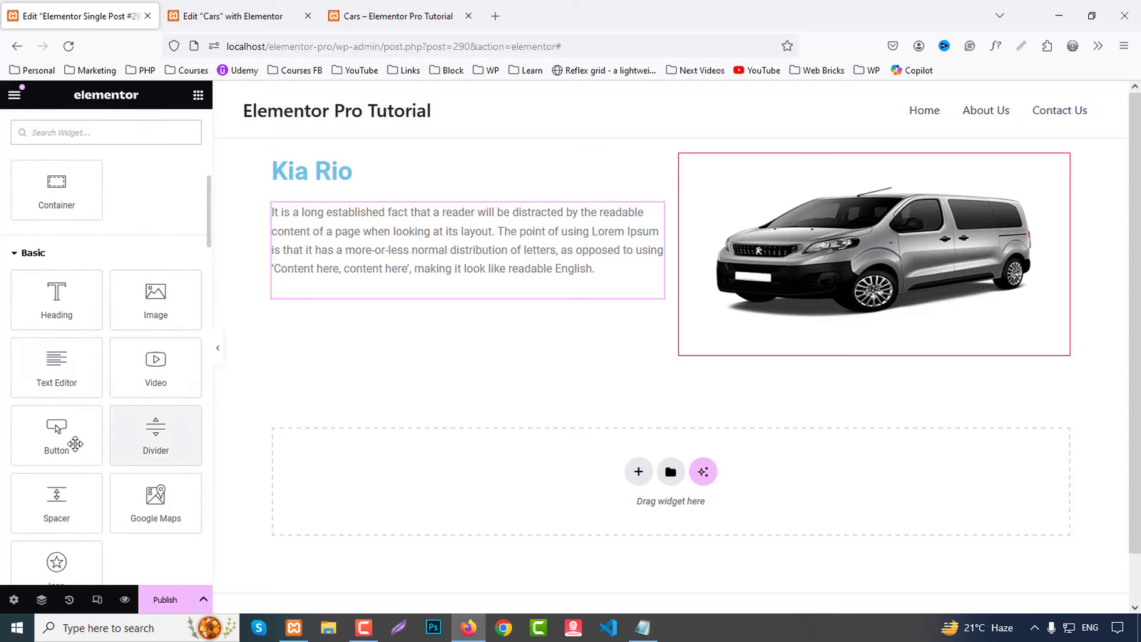
pyautogui.moveTo(76, 440); pyautogui.dragTo(386, 295)
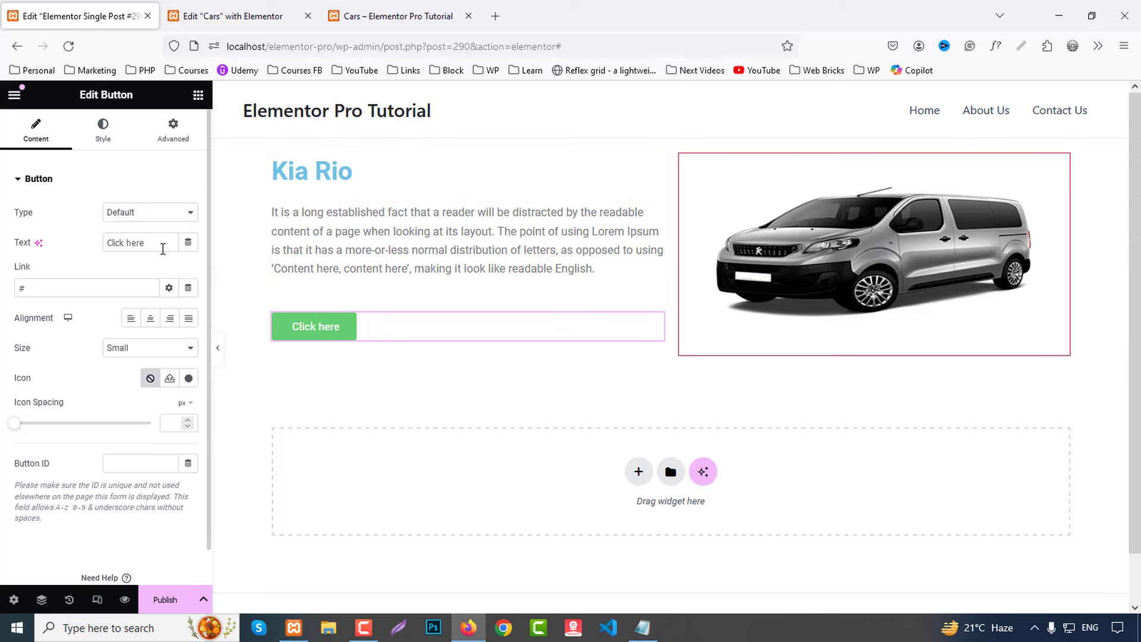
# Step: Link the button's text dynamically to the ACF Field with the Price key
pyautogui.click(188, 243)
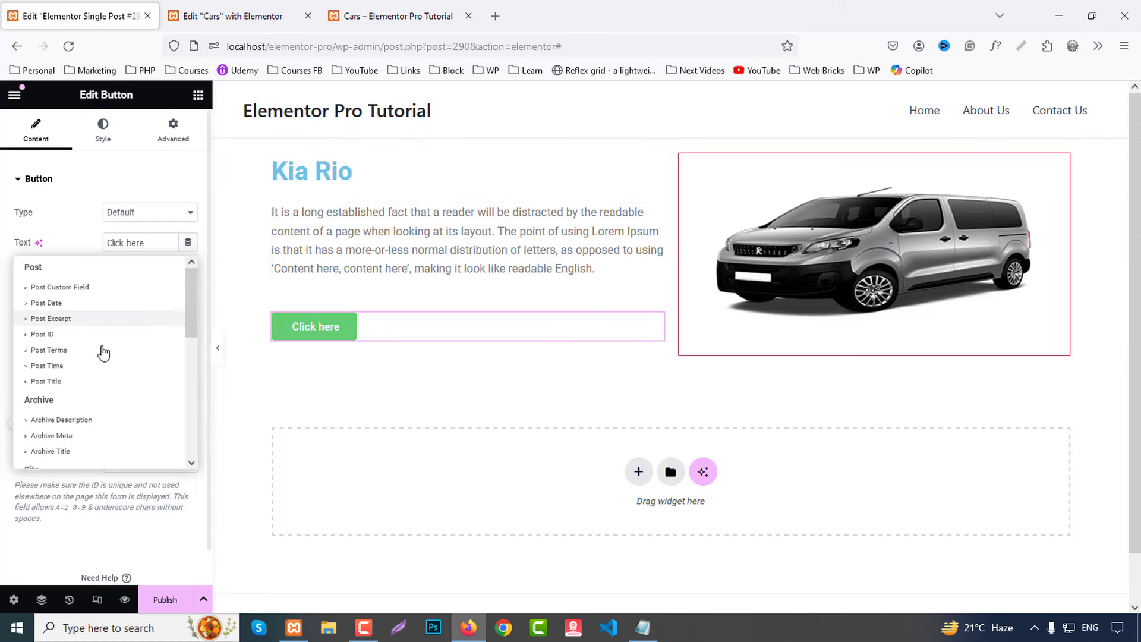
pyautogui.scroll(-5, 107, 357)
pyautogui.scroll(-1, 109, 364)
pyautogui.click(69, 458)
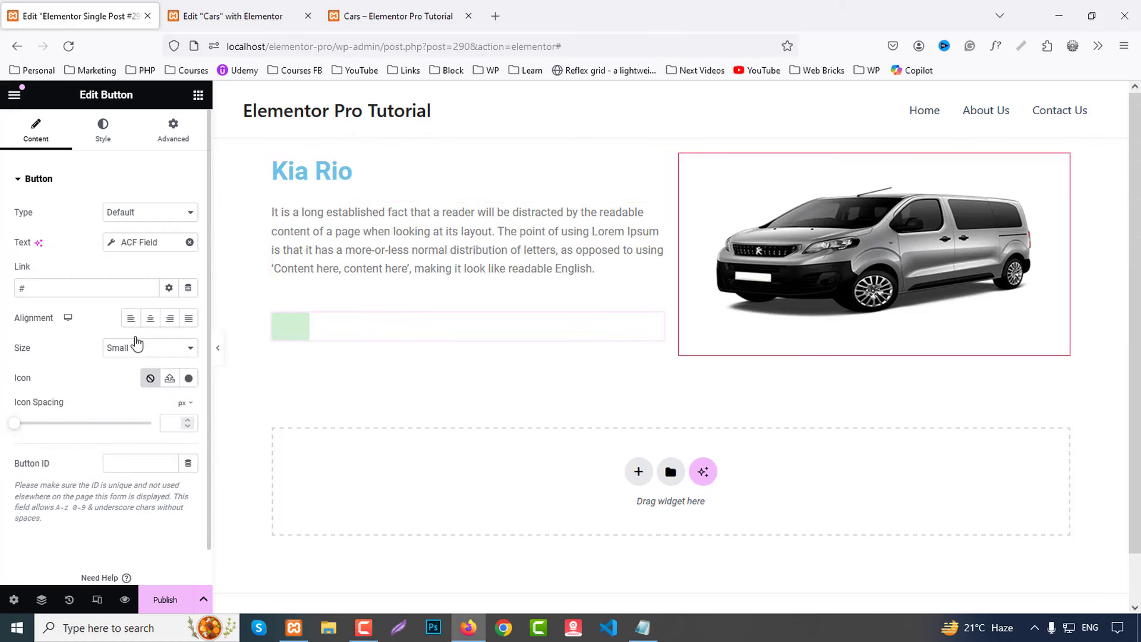
pyautogui.click(155, 244)
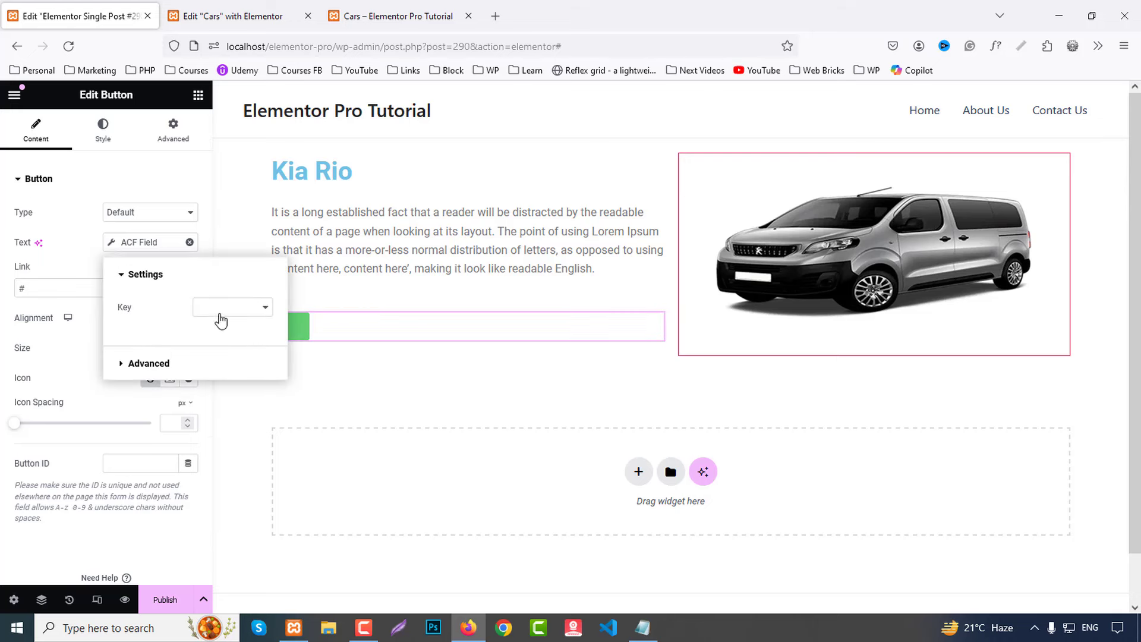
pyautogui.click(223, 309)
pyautogui.click(235, 439)
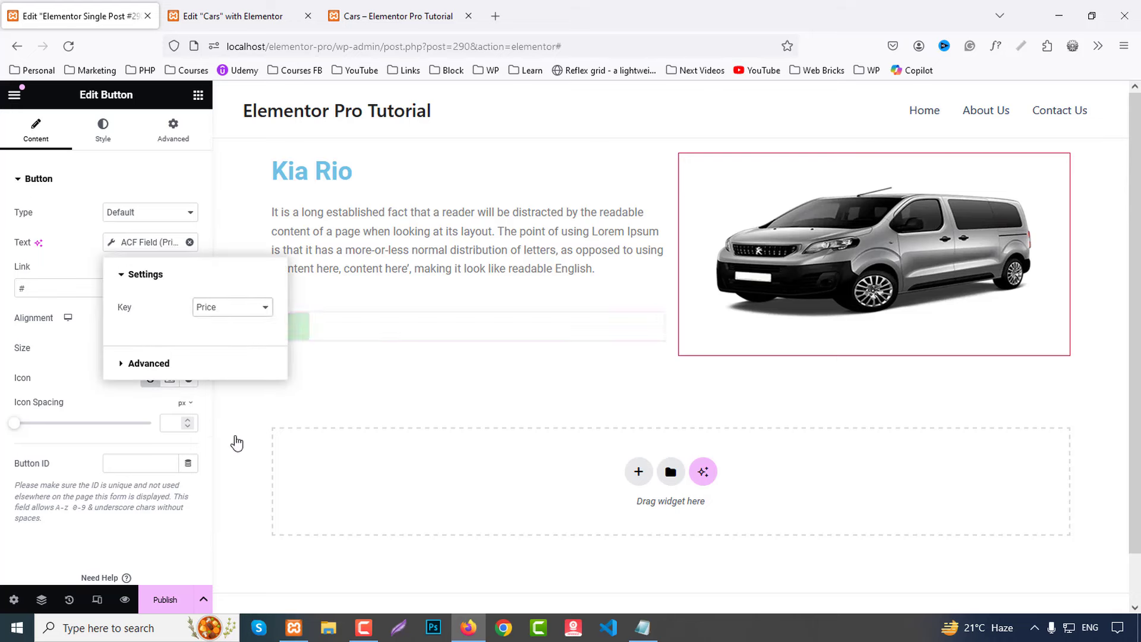
pyautogui.click(88, 327)
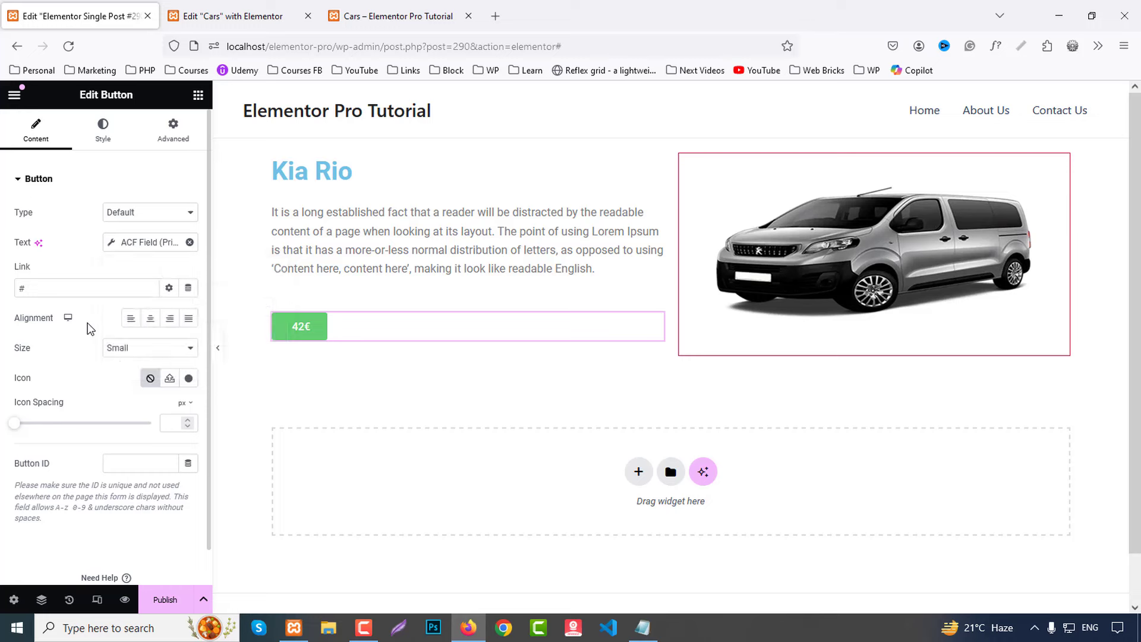
# Step: Set the post title's text colour to #D5173C and its font family to Poppins
pyautogui.click(321, 176)
pyautogui.click(103, 128)
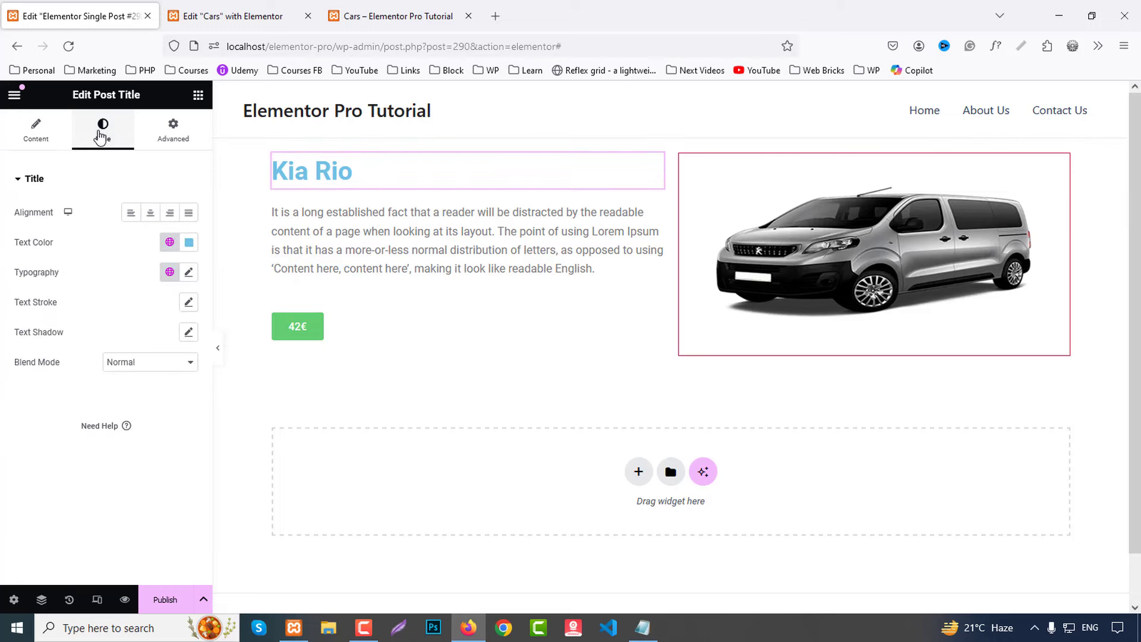
pyautogui.click(190, 243)
pyautogui.write('#D5173C')
pyautogui.click(189, 243)
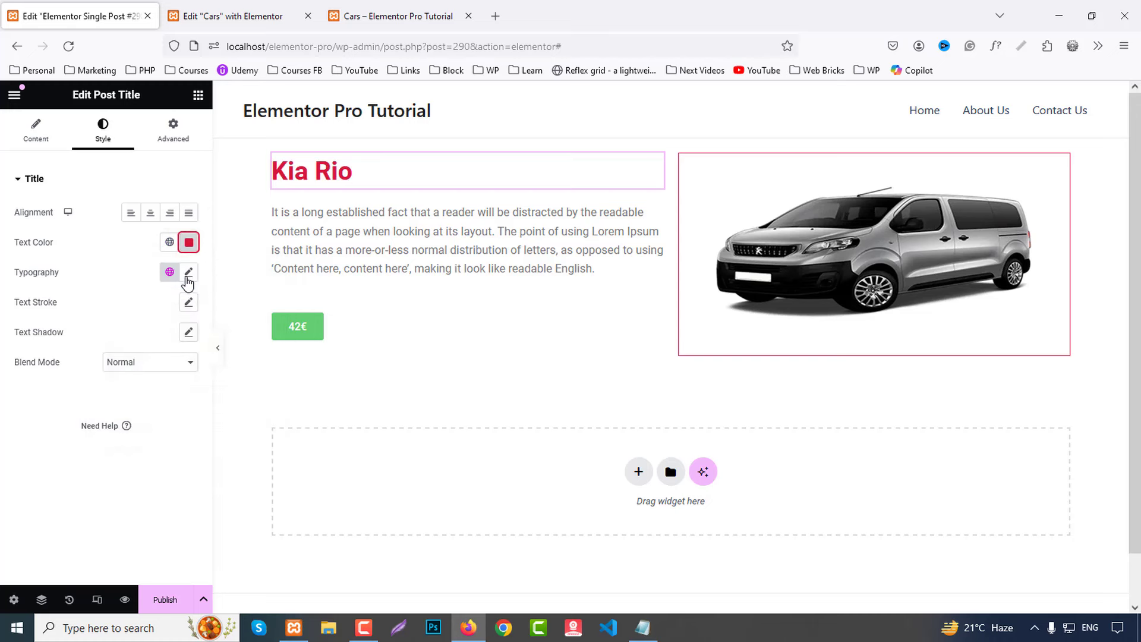
pyautogui.click(188, 272)
pyautogui.click(155, 339)
pyautogui.write('popp')
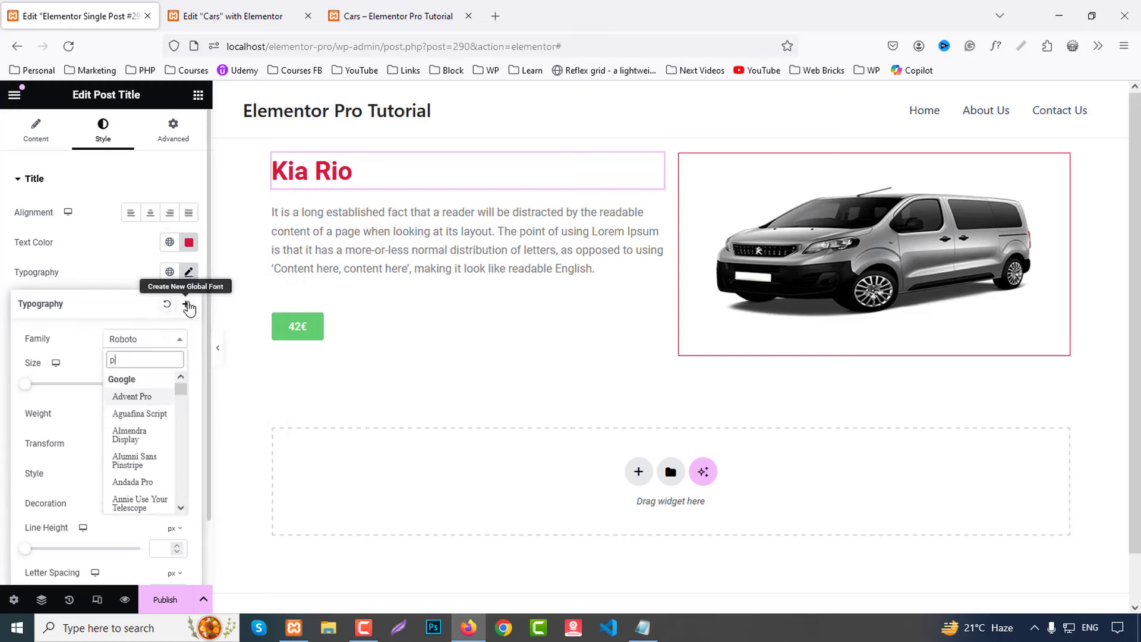
pyautogui.click(137, 397)
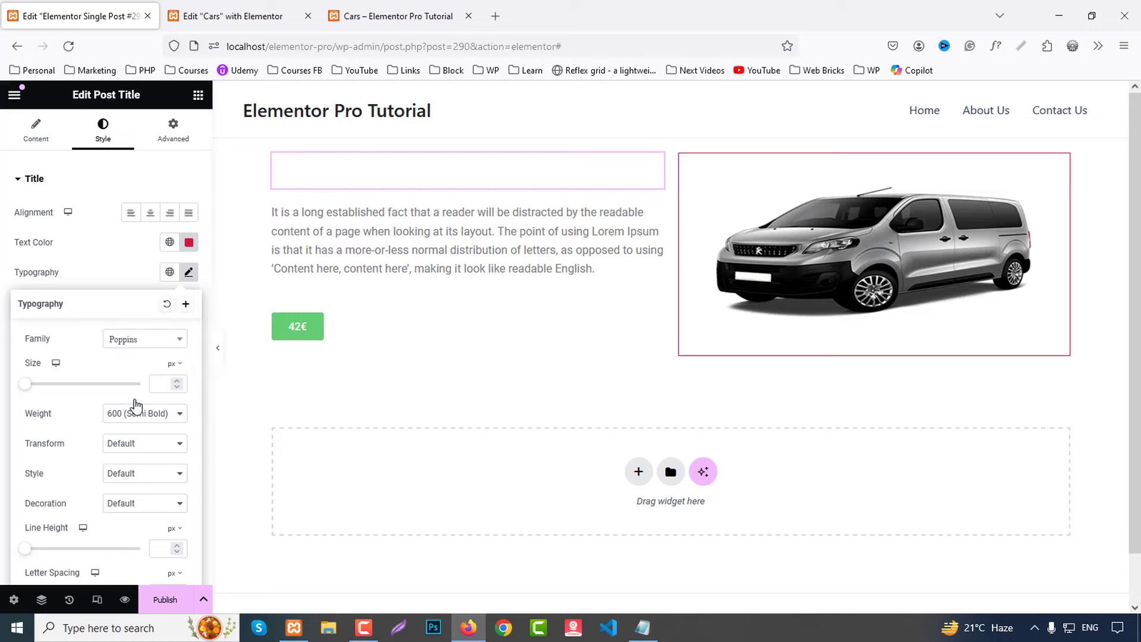
# Step: Set the post content's text colour to #222 and its font family to Poppins
pyautogui.click(352, 248)
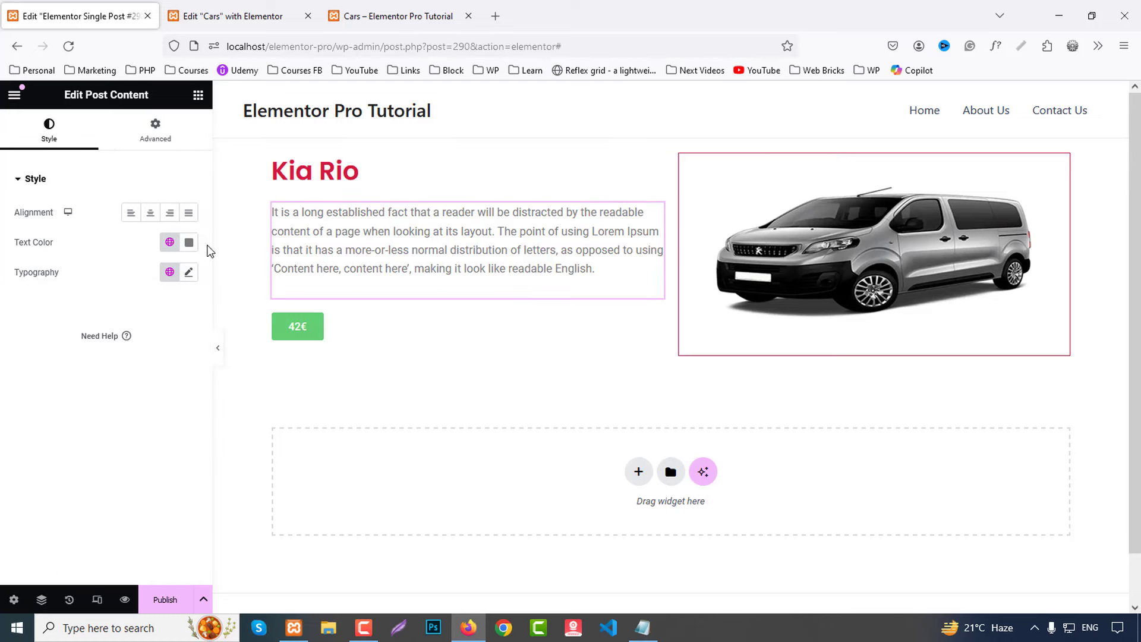
pyautogui.click(189, 242)
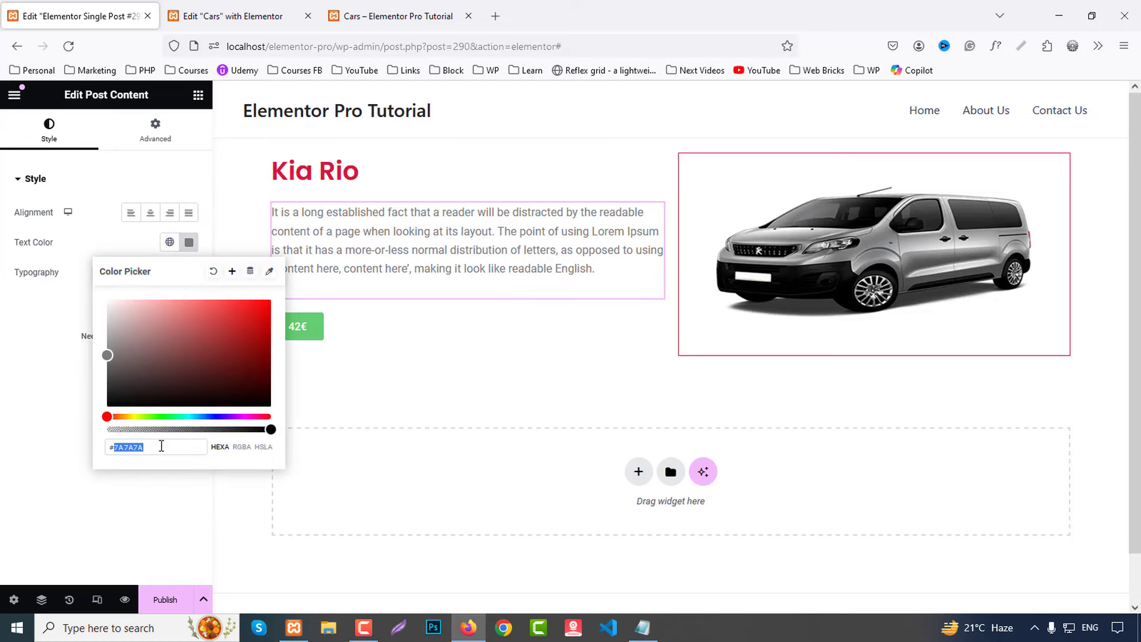
pyautogui.write('222')
pyautogui.click(162, 523)
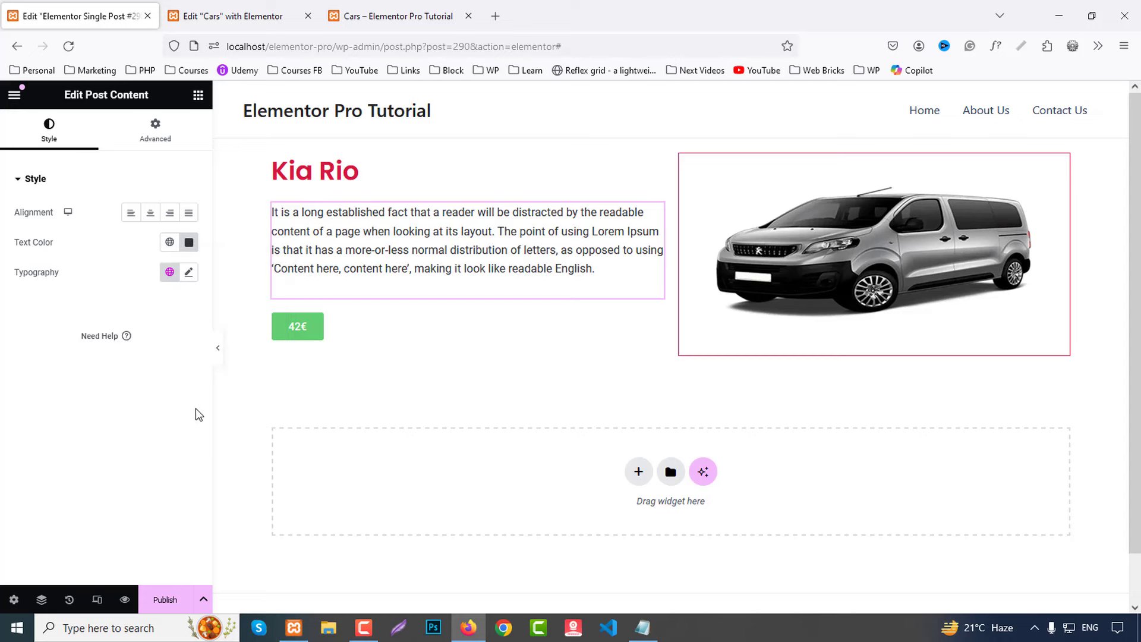
pyautogui.click(188, 272)
pyautogui.click(166, 342)
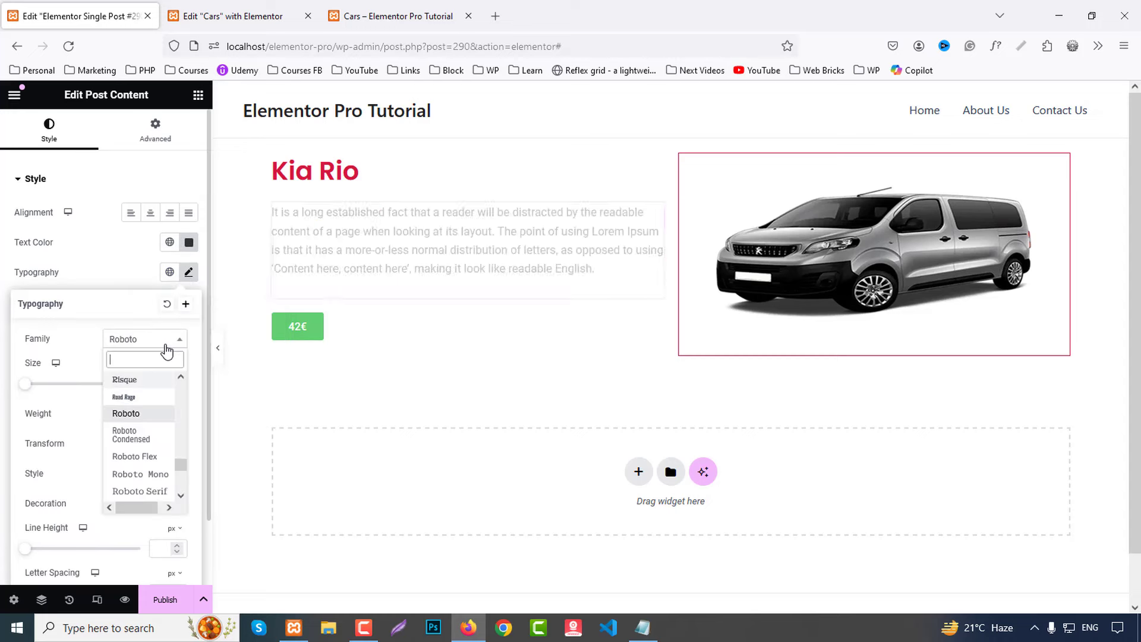
pyautogui.write('popp')
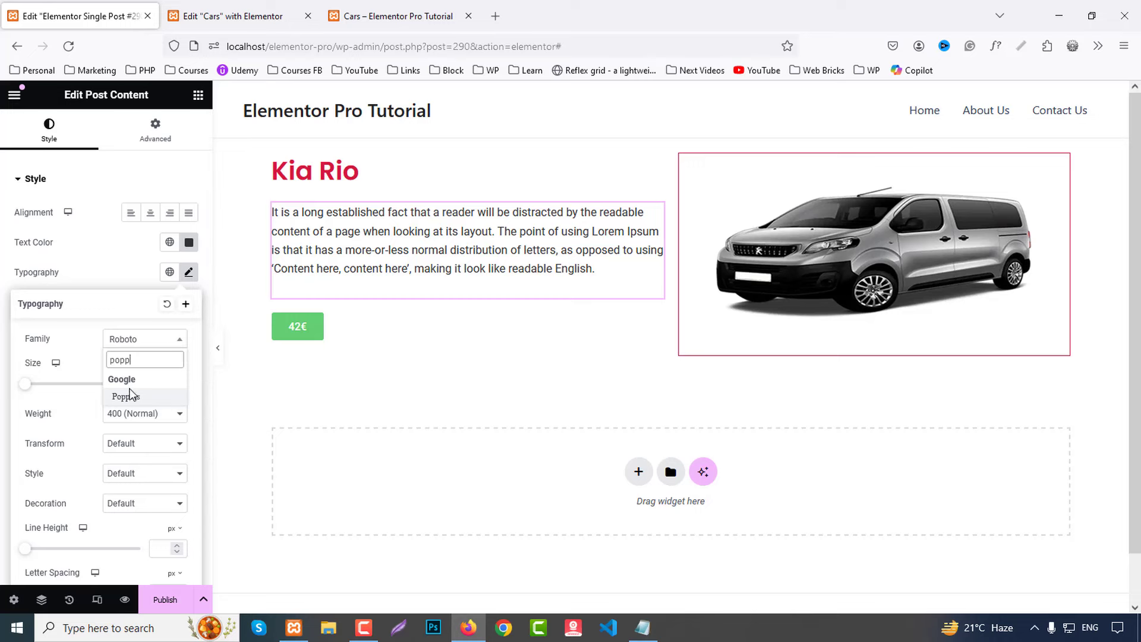
pyautogui.click(126, 397)
# Step: Give the price button a #D5173C background and set its text to Poppins at 25 px
pyautogui.click(343, 355)
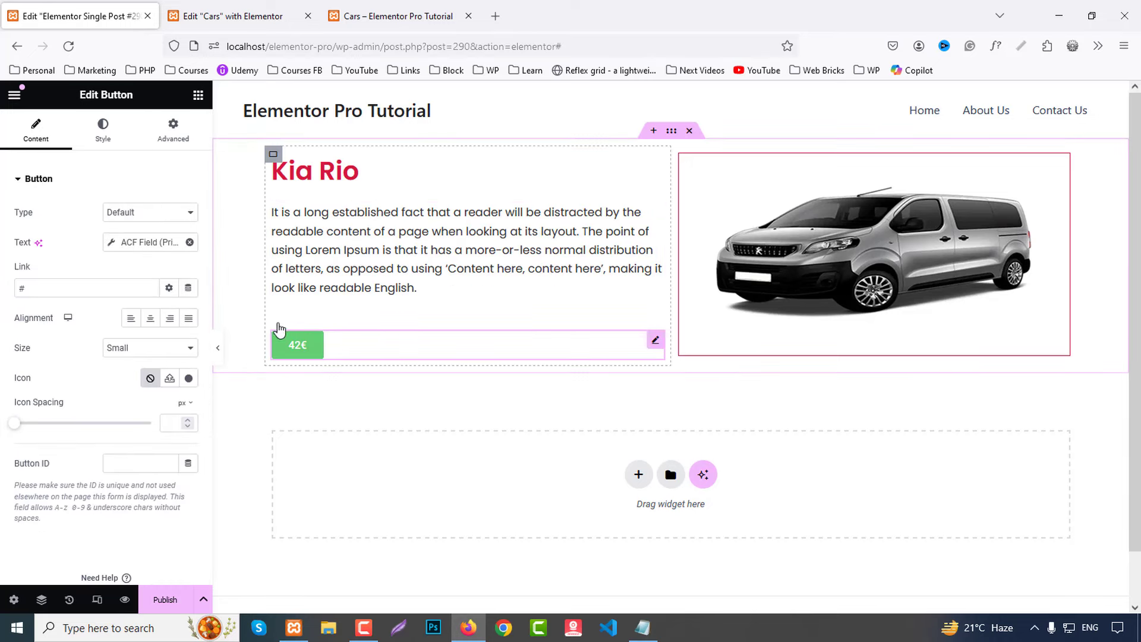
pyautogui.click(103, 128)
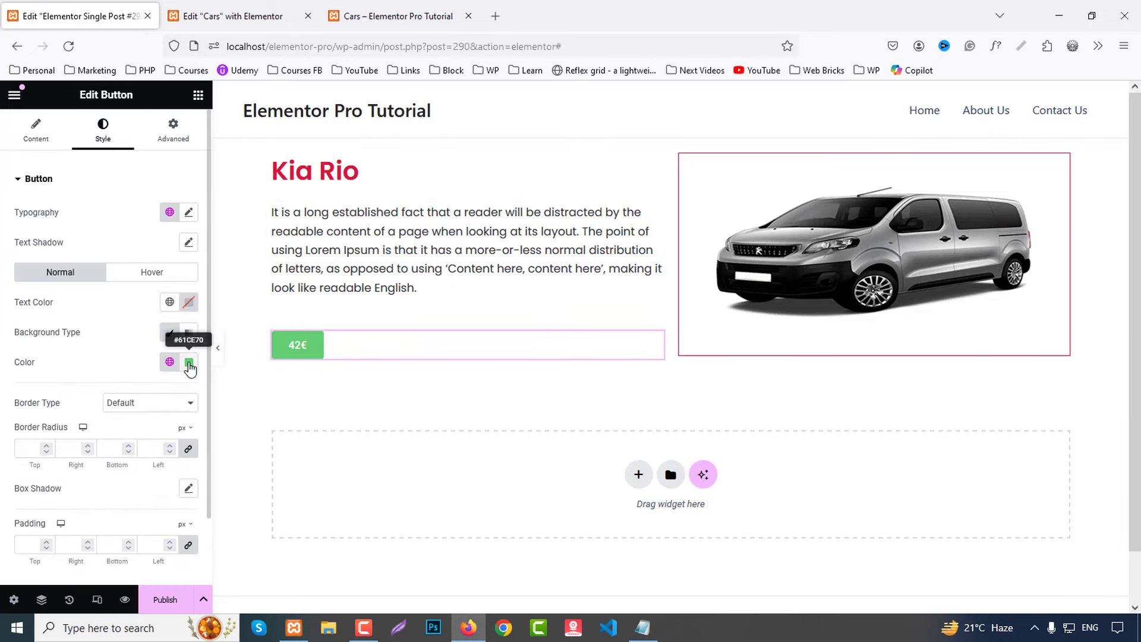
pyautogui.click(189, 362)
pyautogui.write('#D5173C')
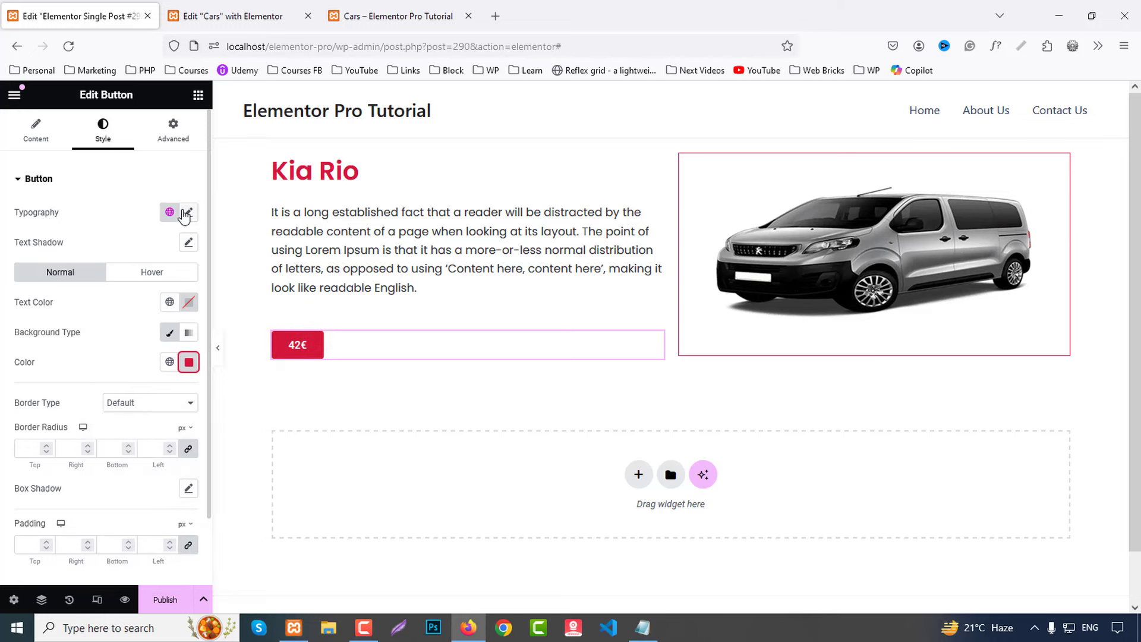
pyautogui.click(188, 212)
pyautogui.click(145, 279)
pyautogui.write('popp')
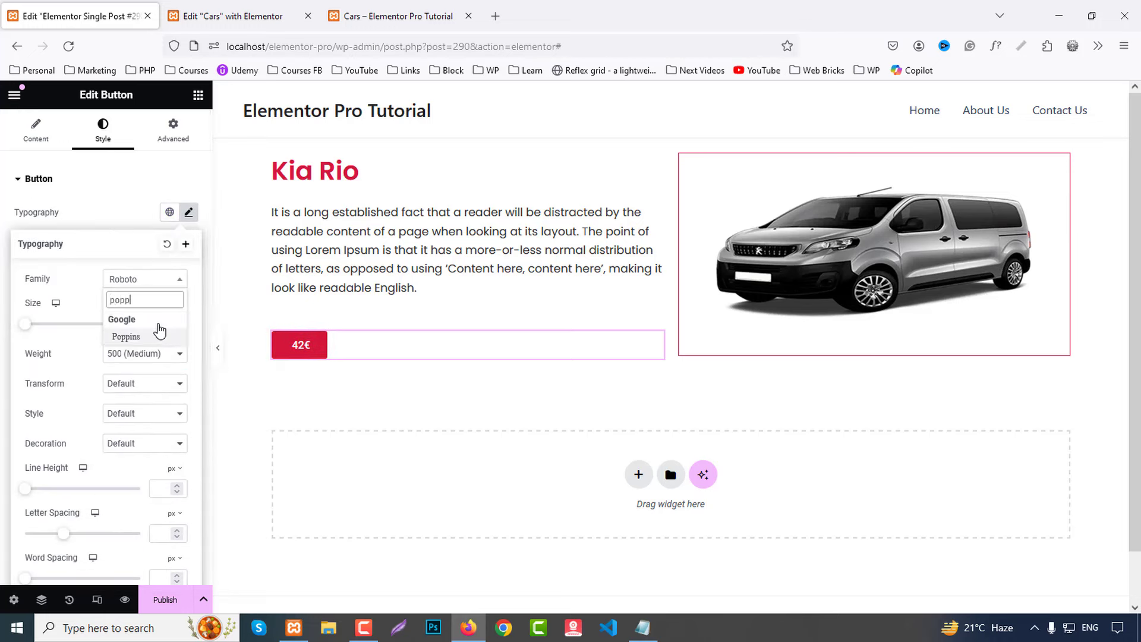
pyautogui.click(126, 333)
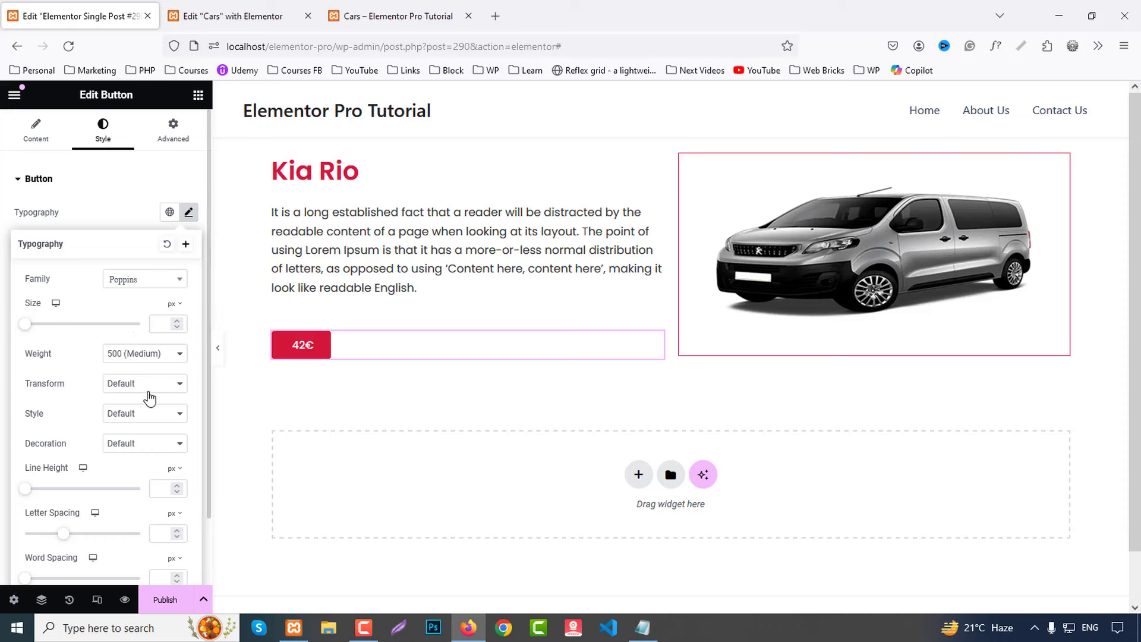
pyautogui.write('25')
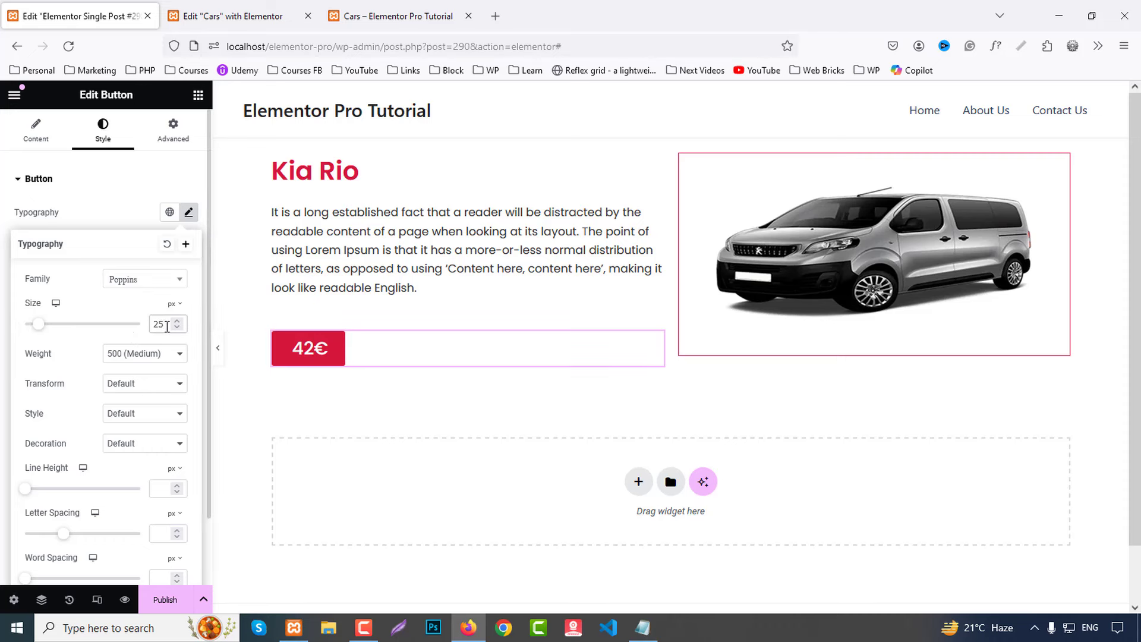
# Step: Add a three-column container with a wide middle column below the car details and place a Form widget in that middle column
pyautogui.scroll(-1, 663, 441)
pyautogui.click(640, 423)
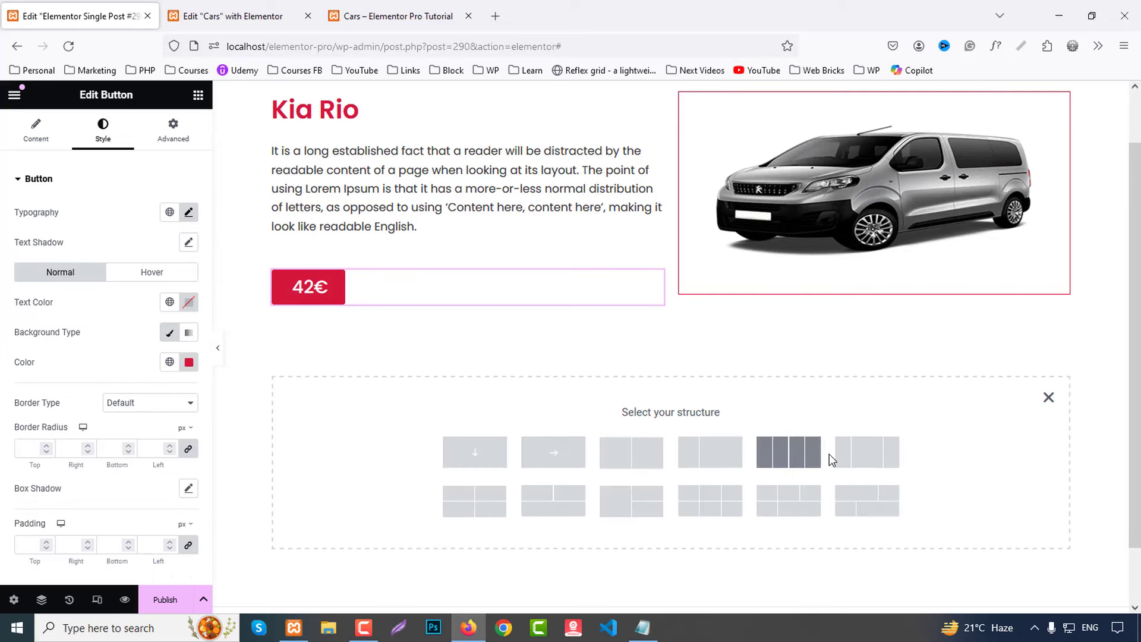
pyautogui.click(874, 453)
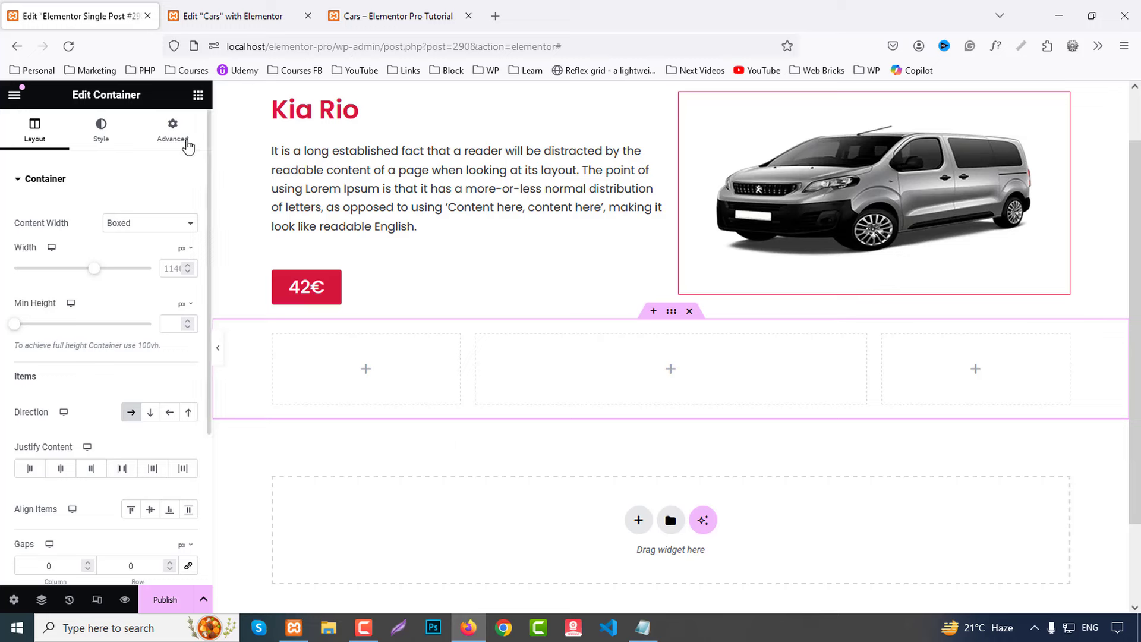
pyautogui.click(198, 97)
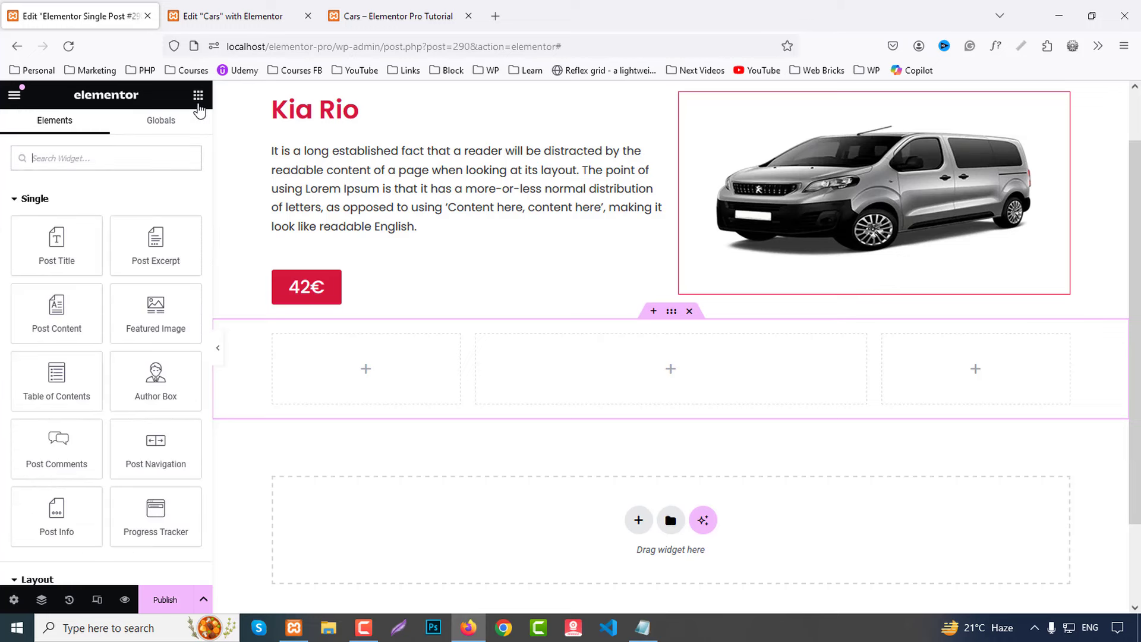
pyautogui.write('form')
pyautogui.moveTo(57, 212); pyautogui.dragTo(744, 404)
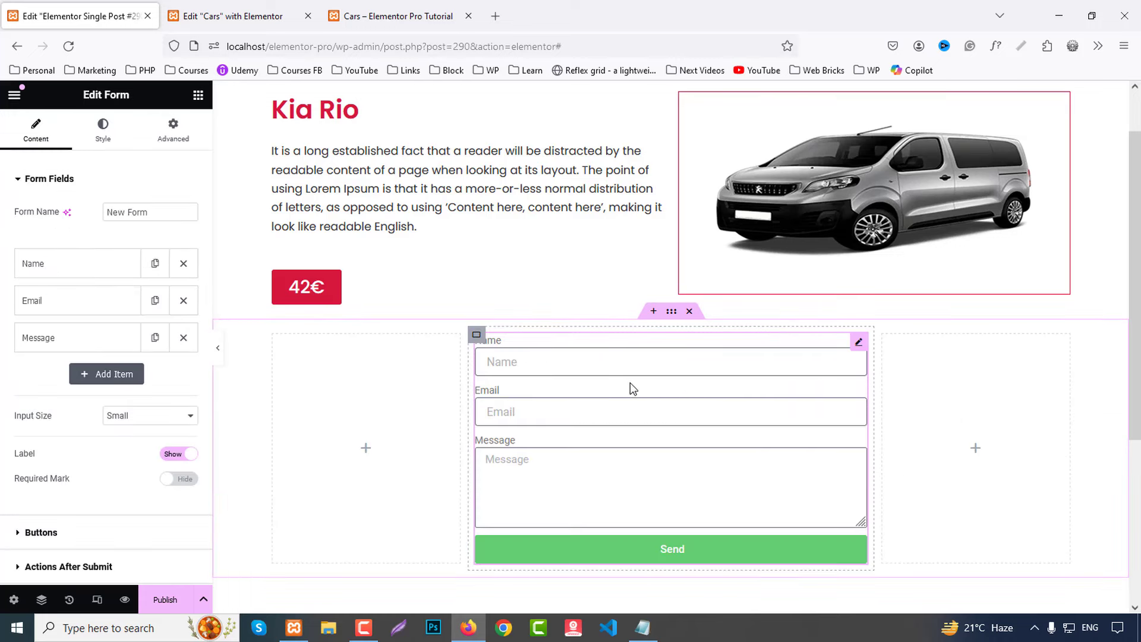
# Step: Set the form's rows gap to 30 px
pyautogui.click(104, 128)
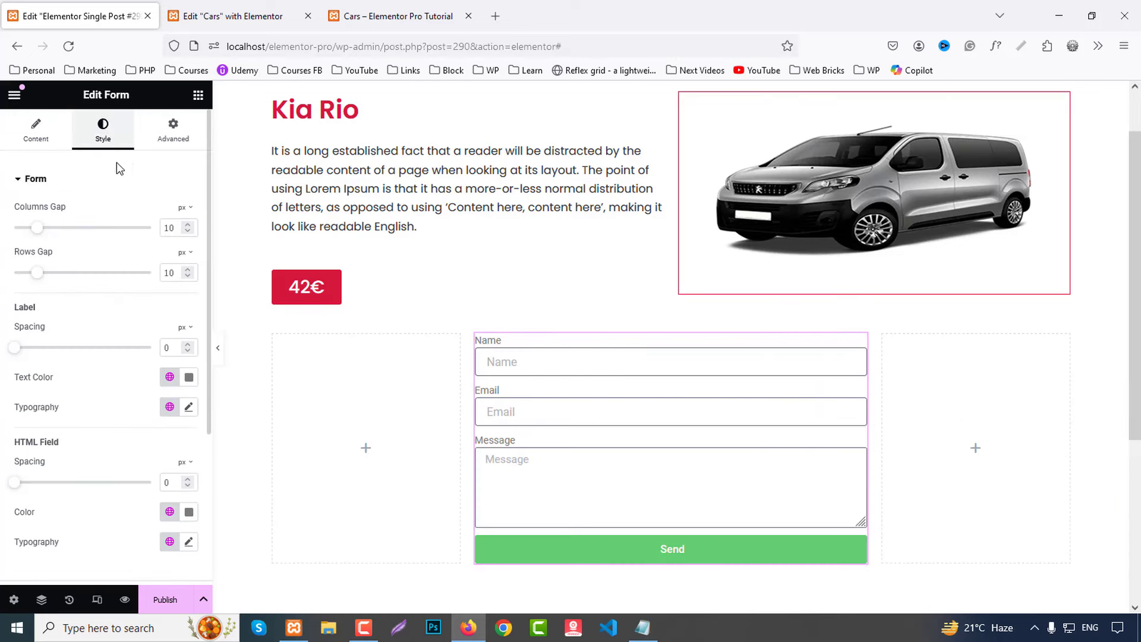
pyautogui.click(170, 271)
pyautogui.press('Up')
pyautogui.press('Up')
pyautogui.press('Up')
pyautogui.press('Up')
pyautogui.press('Up')
pyautogui.press('Up')
pyautogui.press('Up')
pyautogui.press('Up')
pyautogui.press('Up')
pyautogui.press('Up')
pyautogui.press('Up')
pyautogui.press('Up')
pyautogui.press('Up')
pyautogui.press('Up')
pyautogui.press('Up')
pyautogui.press('Up')
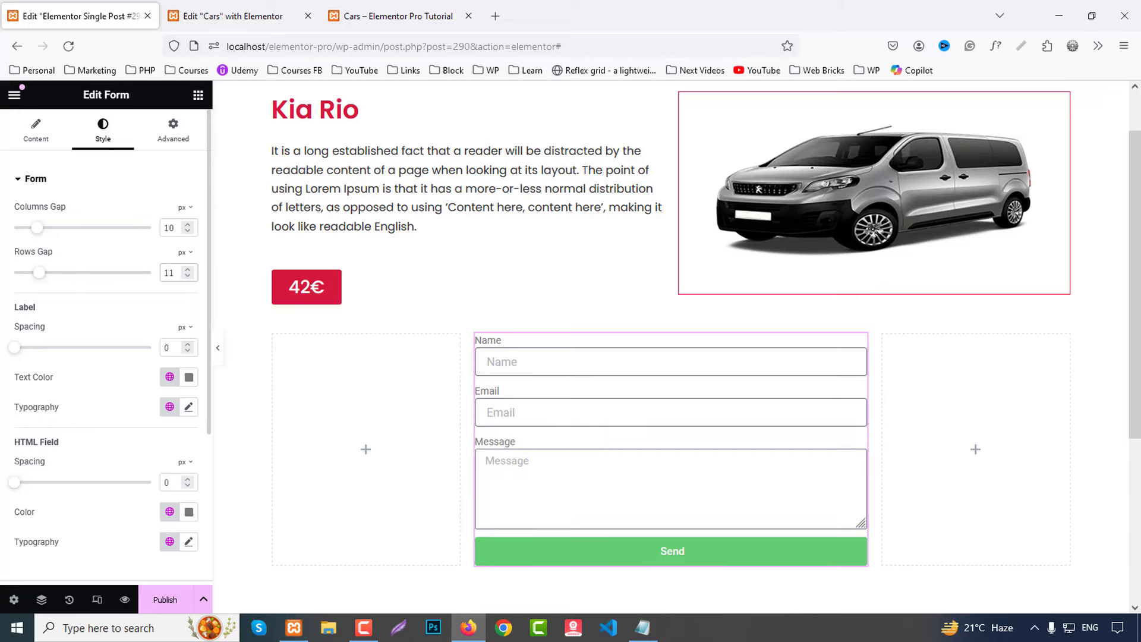
pyautogui.press('Up')
pyautogui.press('Up')
pyautogui.press('Up')
pyautogui.press('Up')
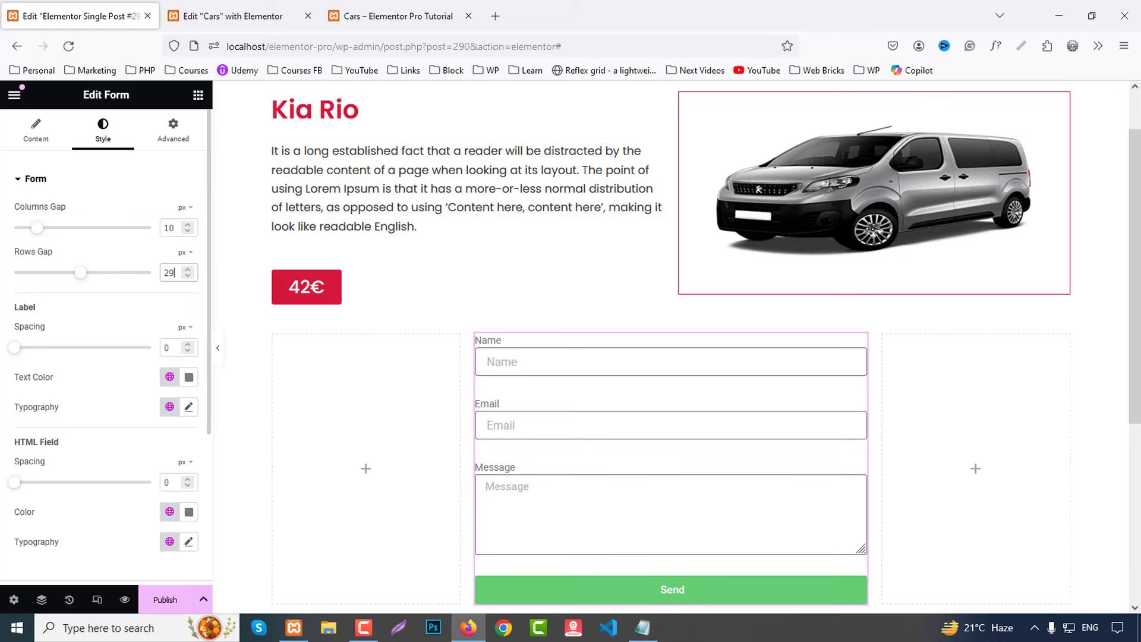
# Step: Set the spacing of the form labels to 10 px
pyautogui.click(178, 348)
pyautogui.press('Up')
pyautogui.press('Up')
pyautogui.press('Up')
pyautogui.press('Up')
pyautogui.press('Up')
pyautogui.press('Up')
pyautogui.press('Up')
pyautogui.press('Up')
pyautogui.press('Up')
pyautogui.press('Up')
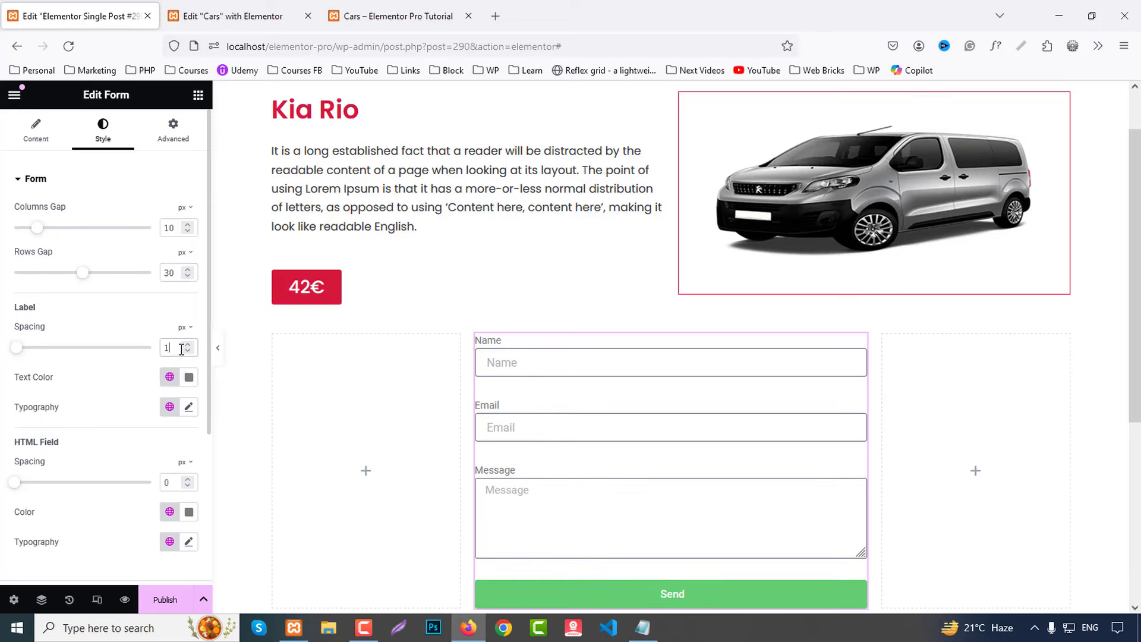
# Step: Set the text color of the form labels to #333
pyautogui.click(186, 383)
pyautogui.write('333')
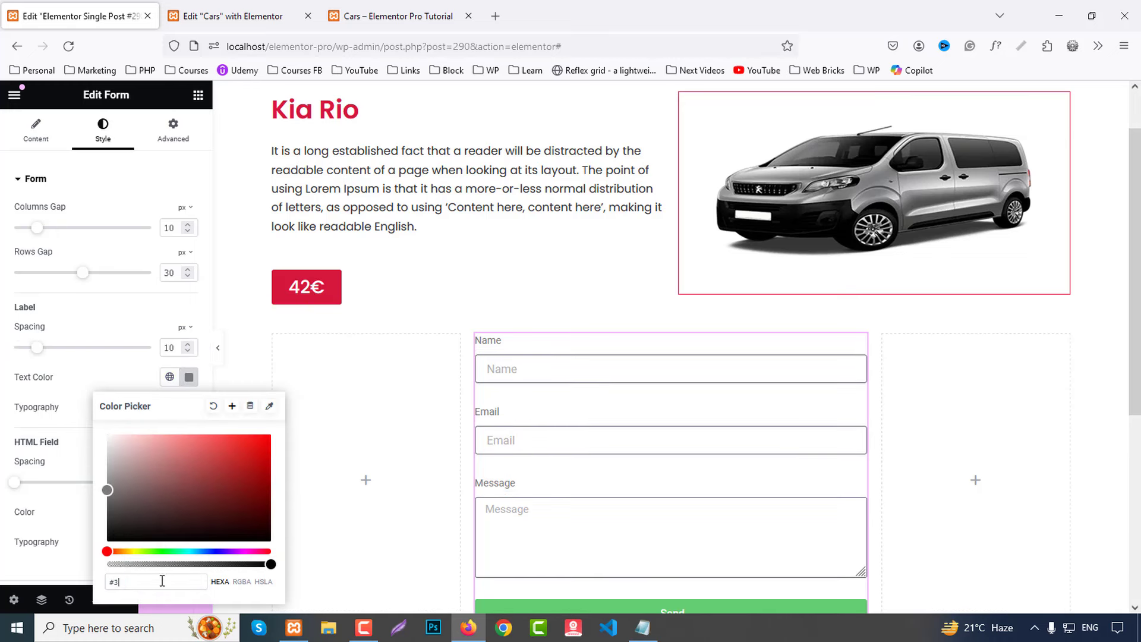
pyautogui.click(187, 419)
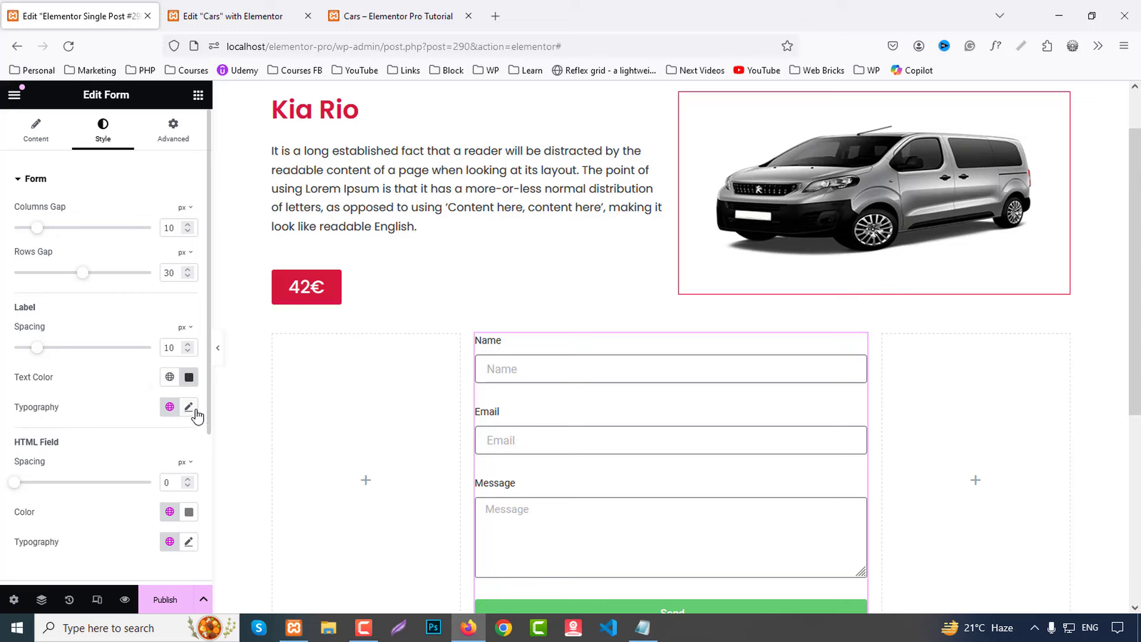
# Step: Set the form label typography to the Poppins font at 20 px
pyautogui.click(189, 408)
pyautogui.click(144, 328)
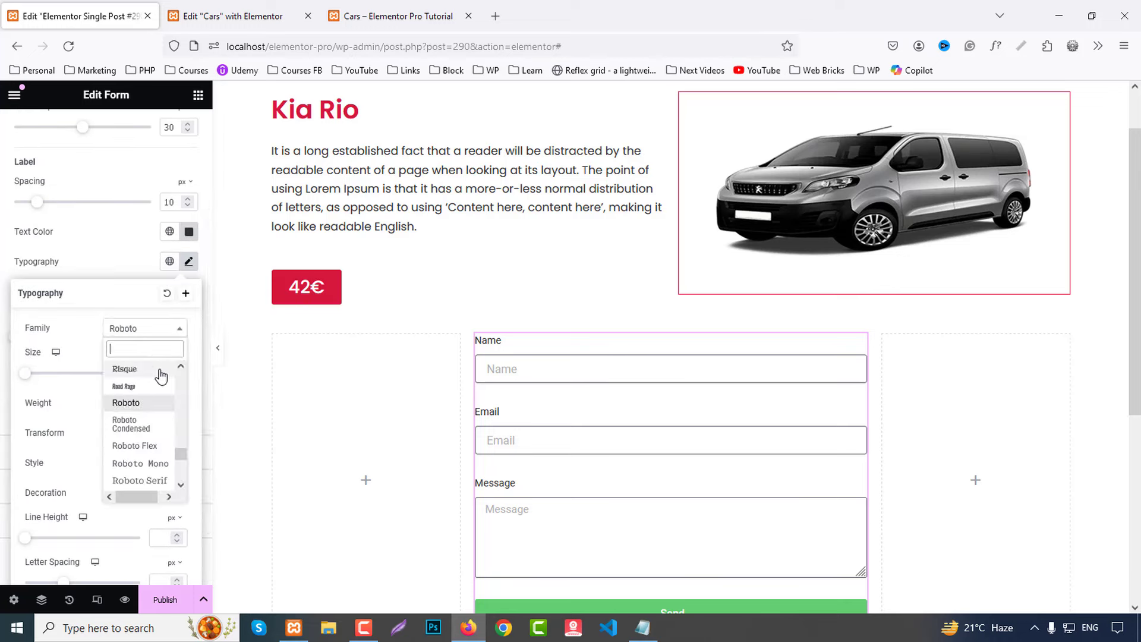
pyautogui.write('popp')
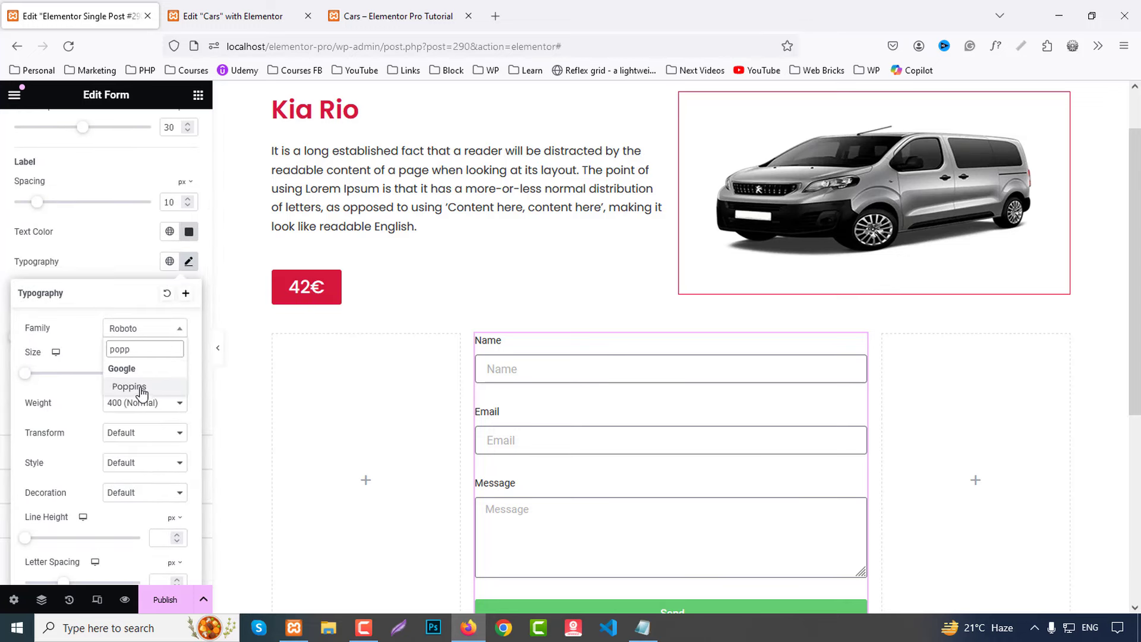
pyautogui.click(141, 387)
pyautogui.write('22')
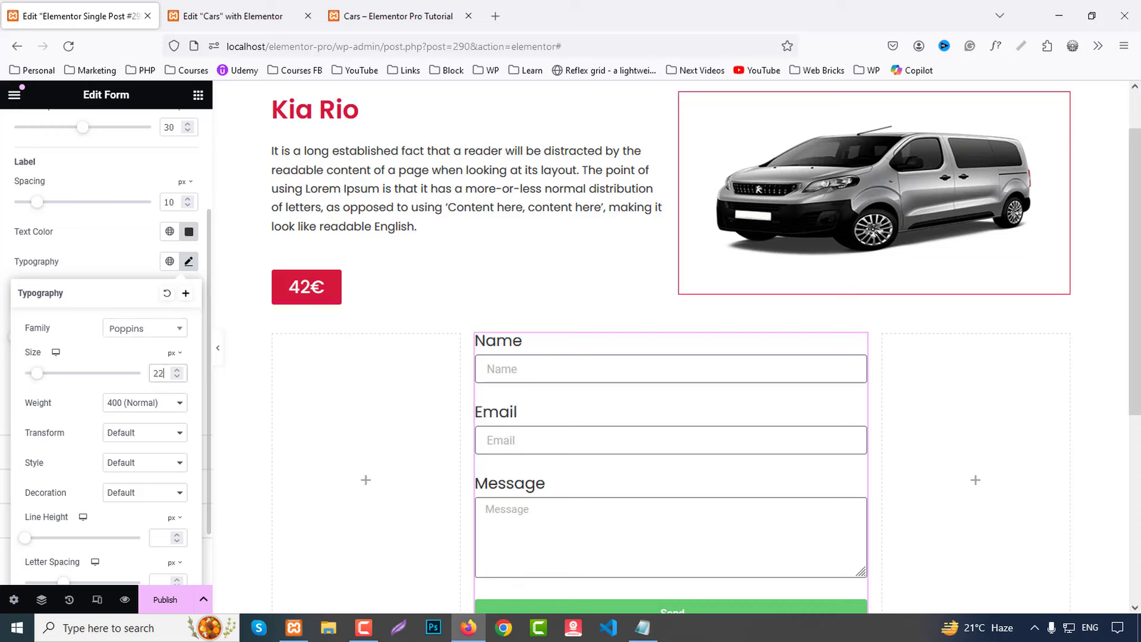
pyautogui.press('Down')
pyautogui.press('Down')
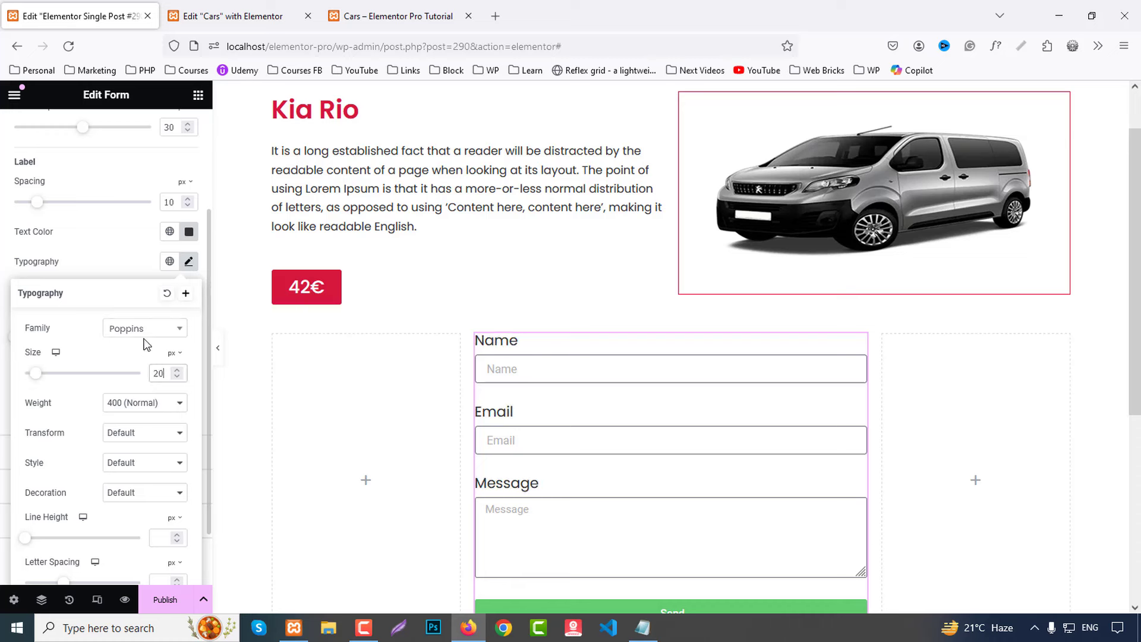
pyautogui.click(125, 259)
# Step: Give the form's input fields a #ddd border color and a #333333 text color
pyautogui.scroll(-2, 109, 299)
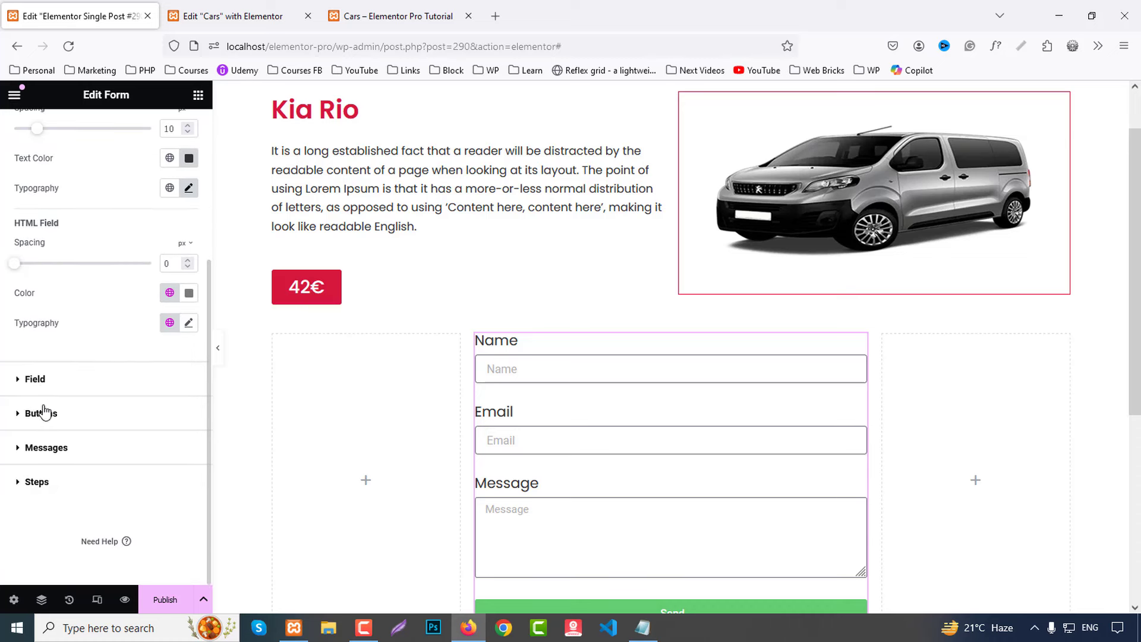
pyautogui.click(45, 382)
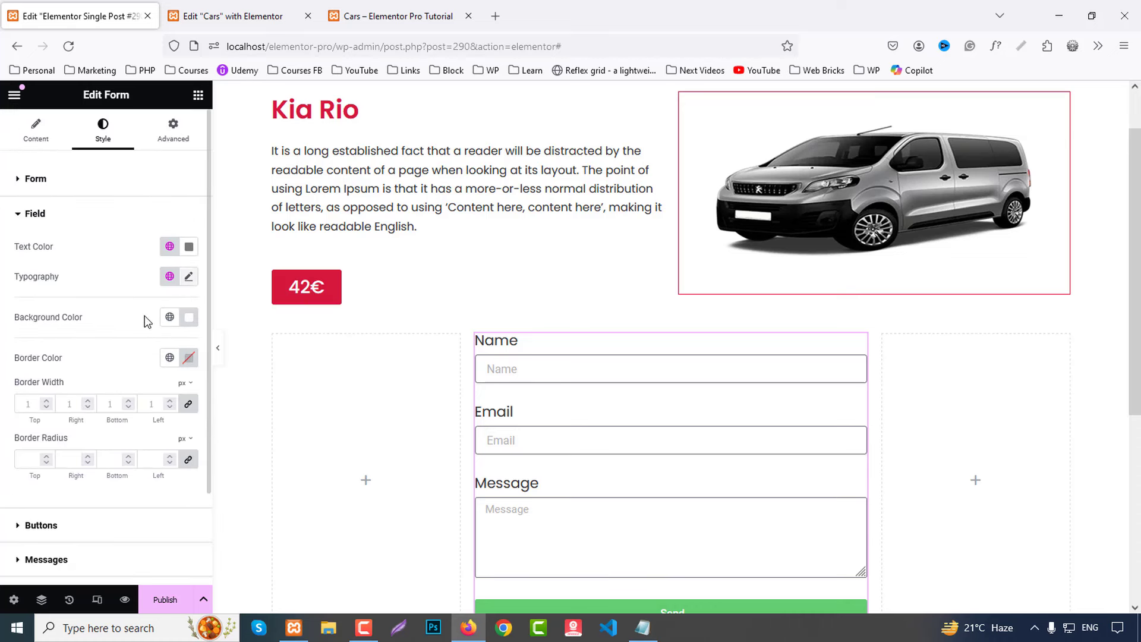
pyautogui.click(189, 357)
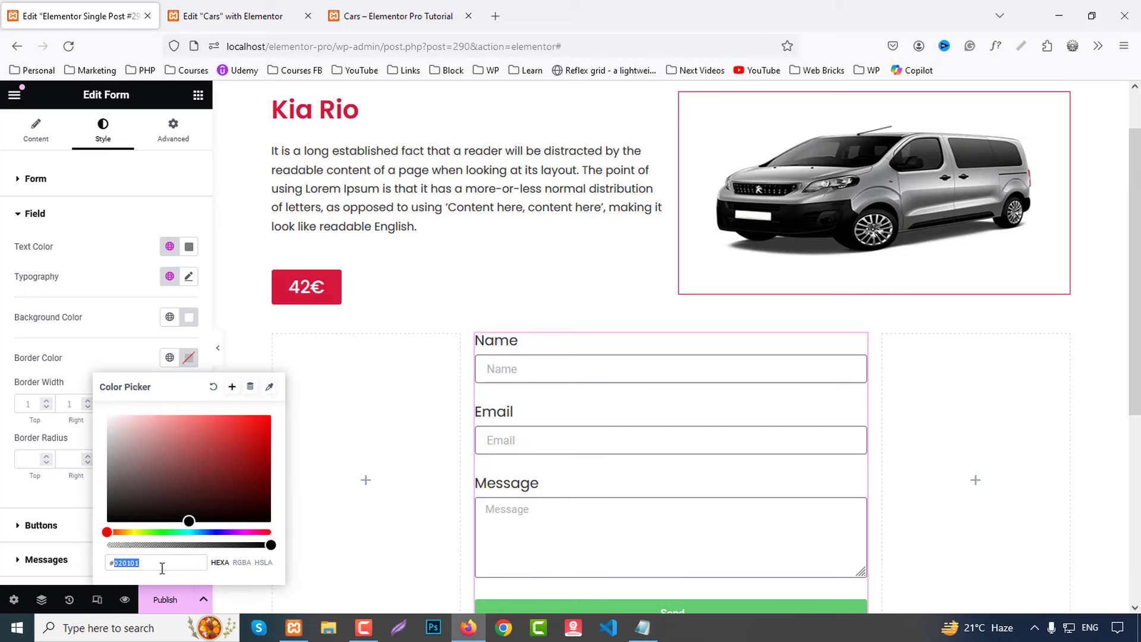
pyautogui.write('#ddd')
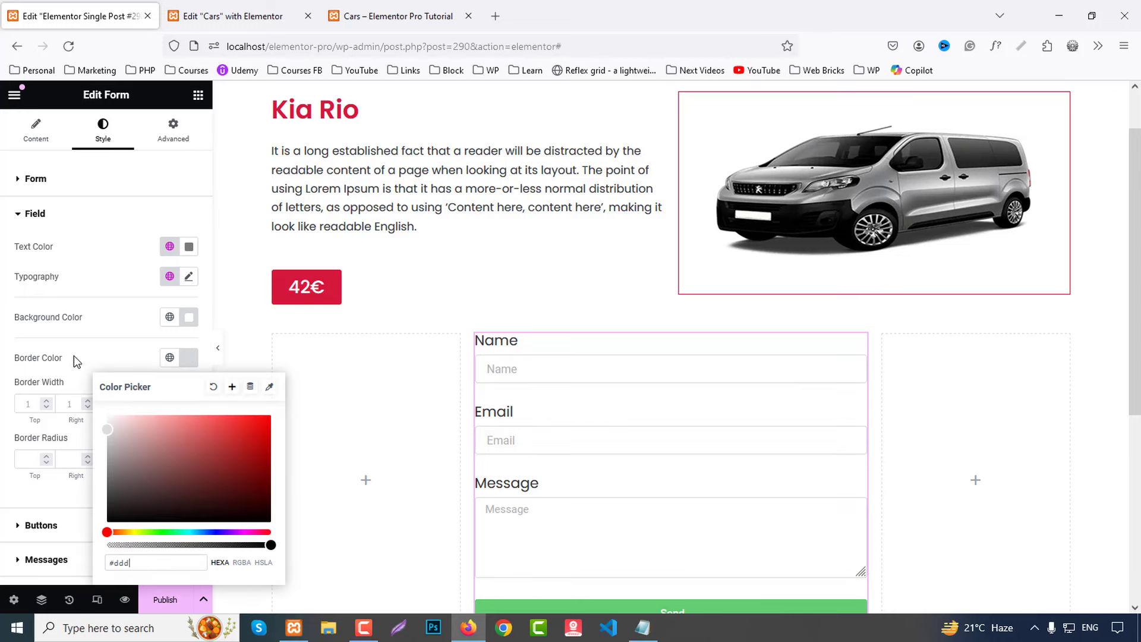
pyautogui.click(102, 357)
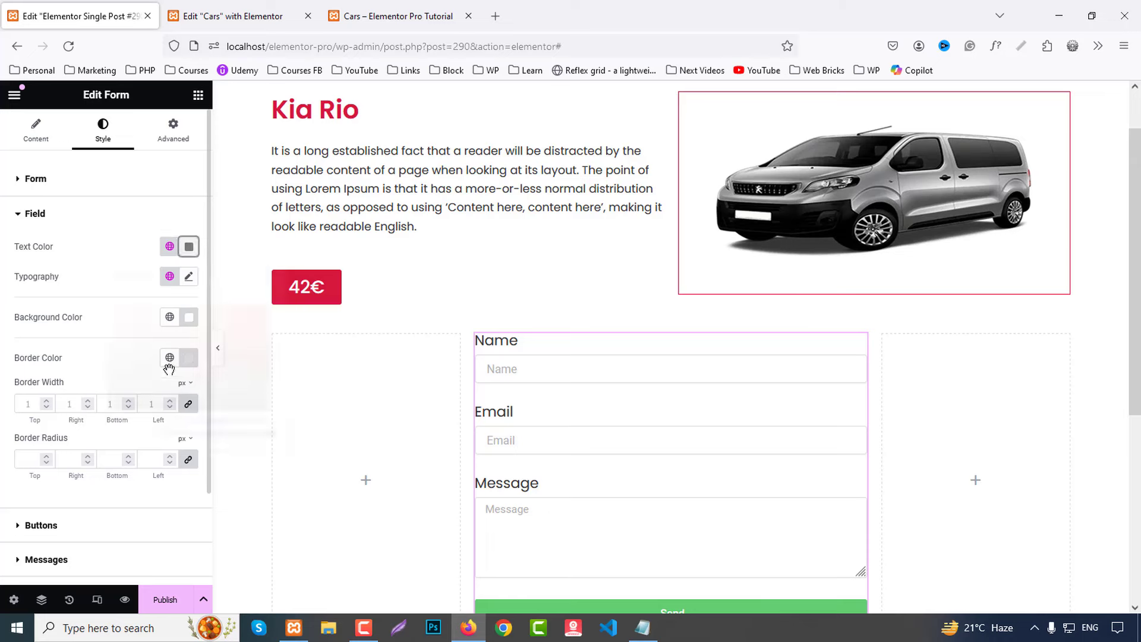
pyautogui.write('333333')
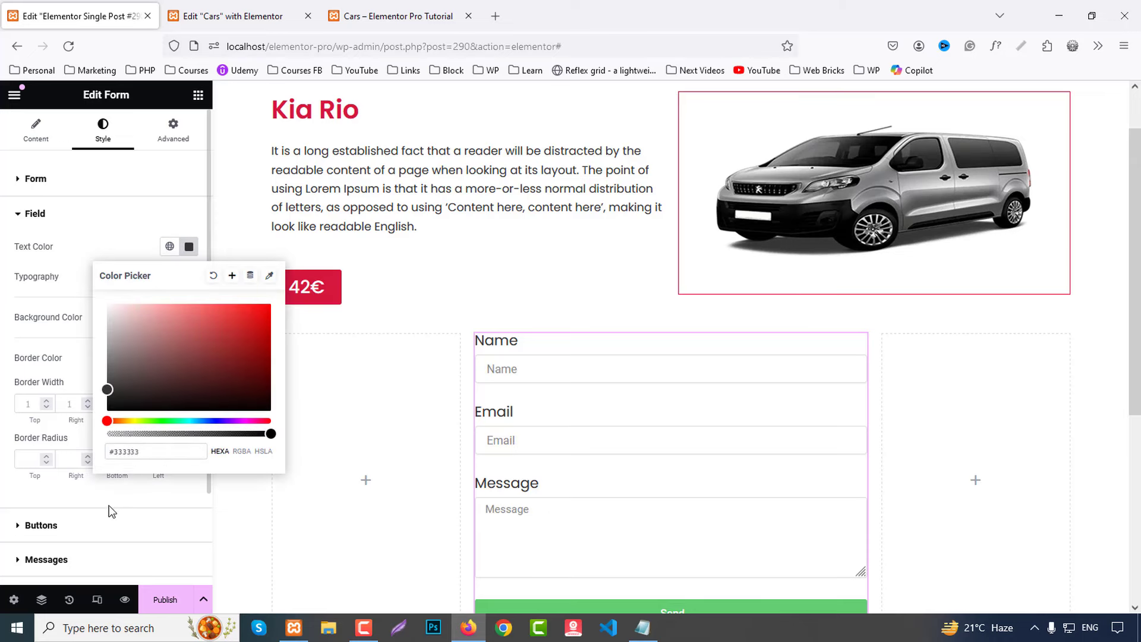
pyautogui.click(87, 510)
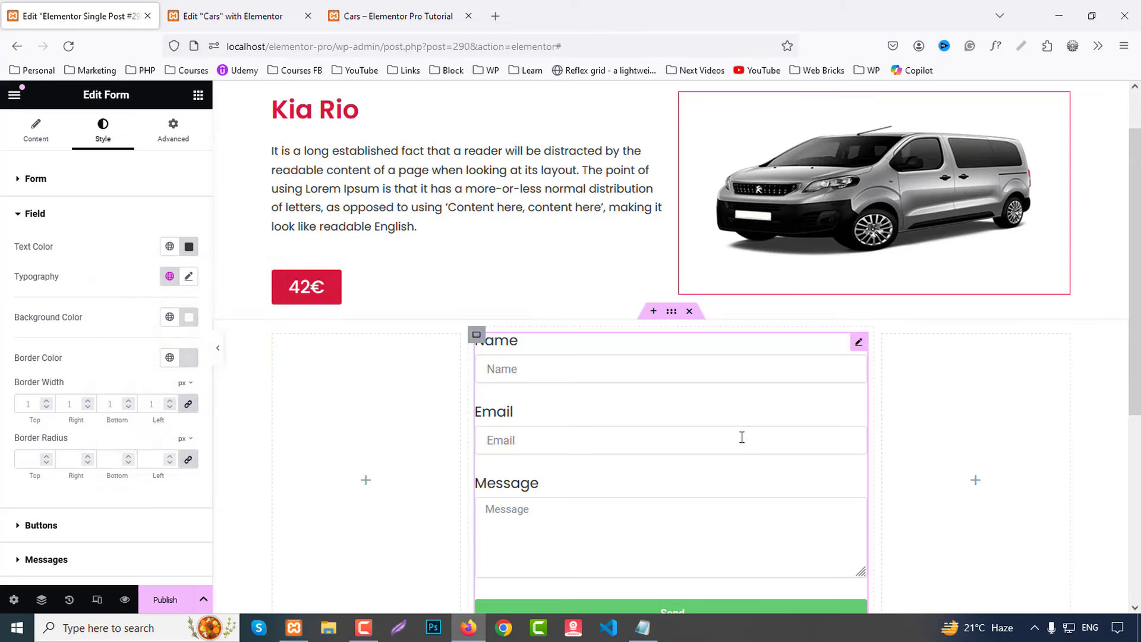
# Step: Give the form's submit button the same red background color as the price button
pyautogui.click(53, 525)
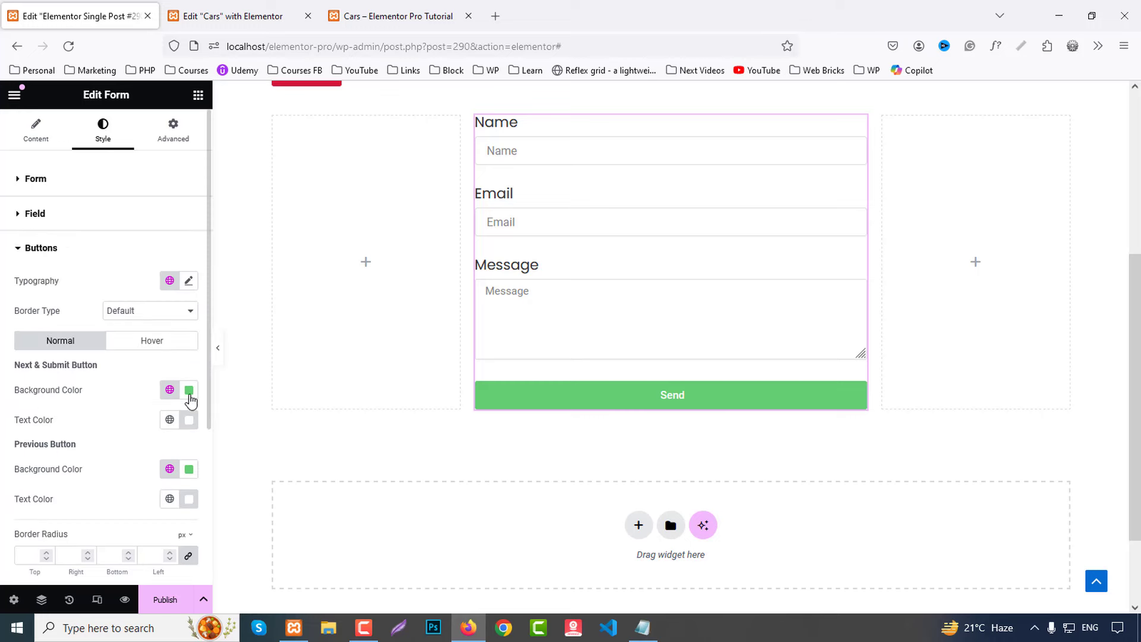
pyautogui.click(189, 391)
pyautogui.hotkey('ctrl', 'v')
pyautogui.click(172, 439)
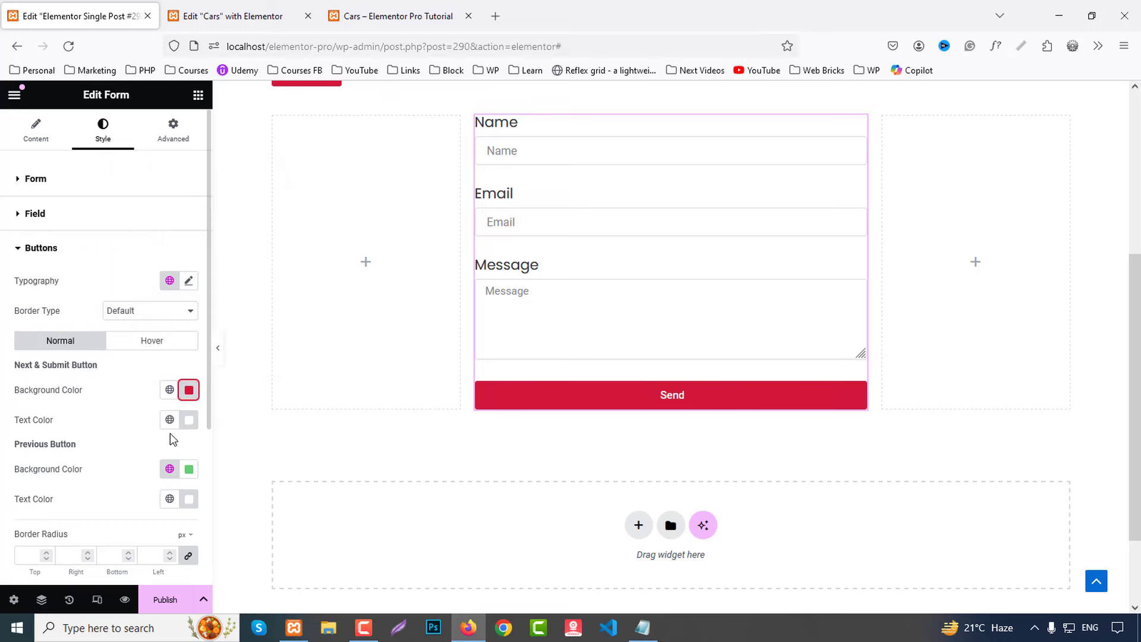
pyautogui.scroll(-3, 134, 382)
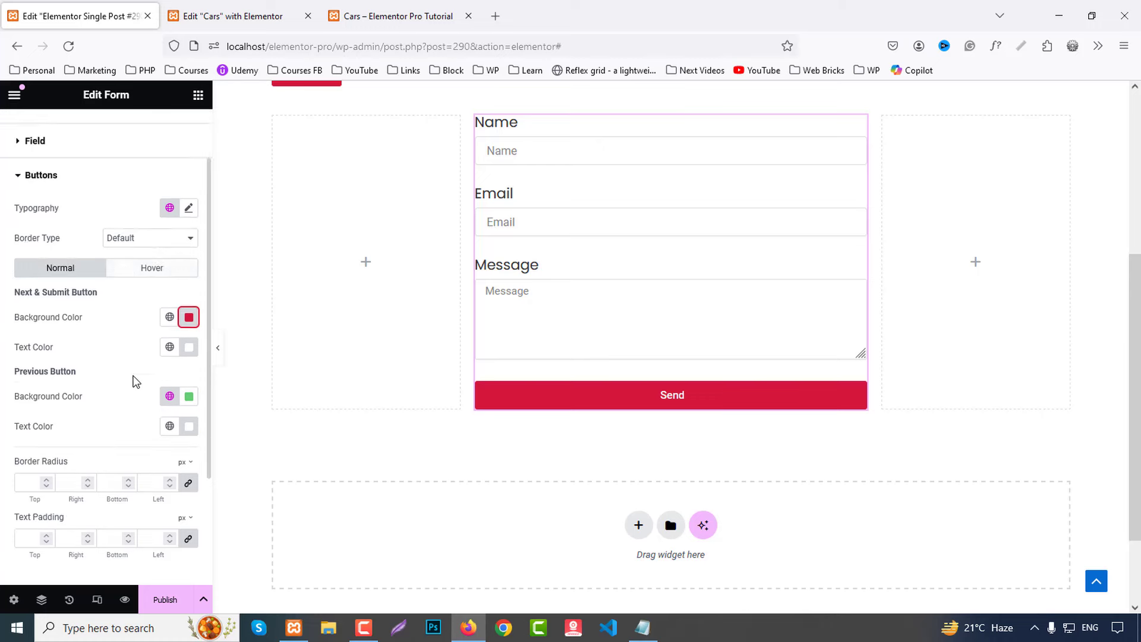
pyautogui.scroll(-2, 125, 389)
# Step: Change the form's submit button text to "Reserve Now"
pyautogui.scroll(5, 112, 394)
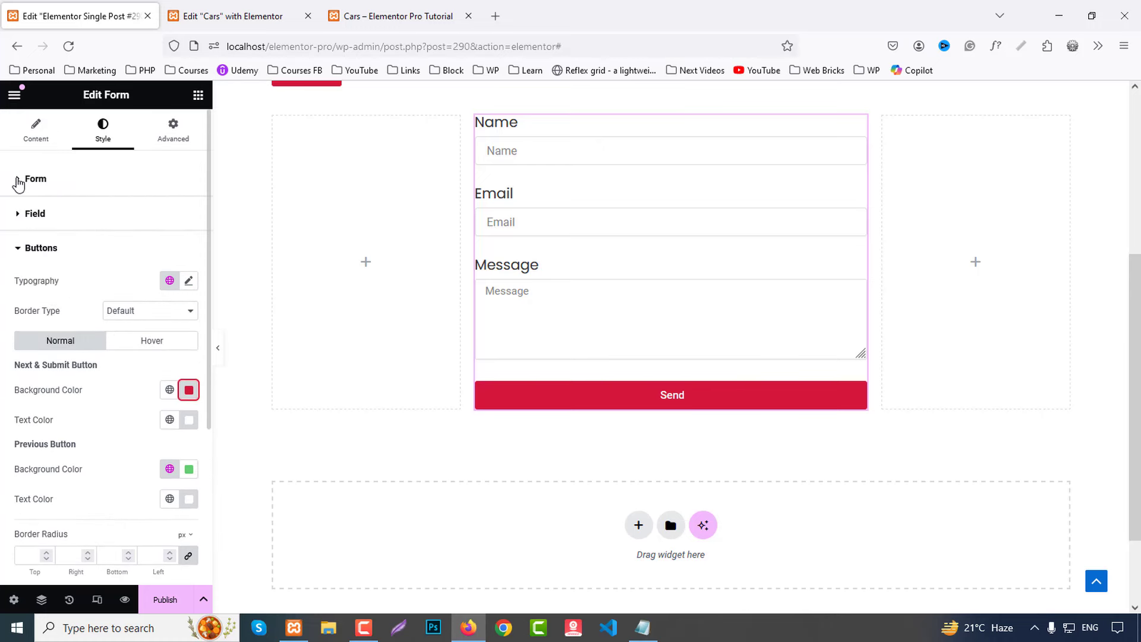
pyautogui.click(36, 131)
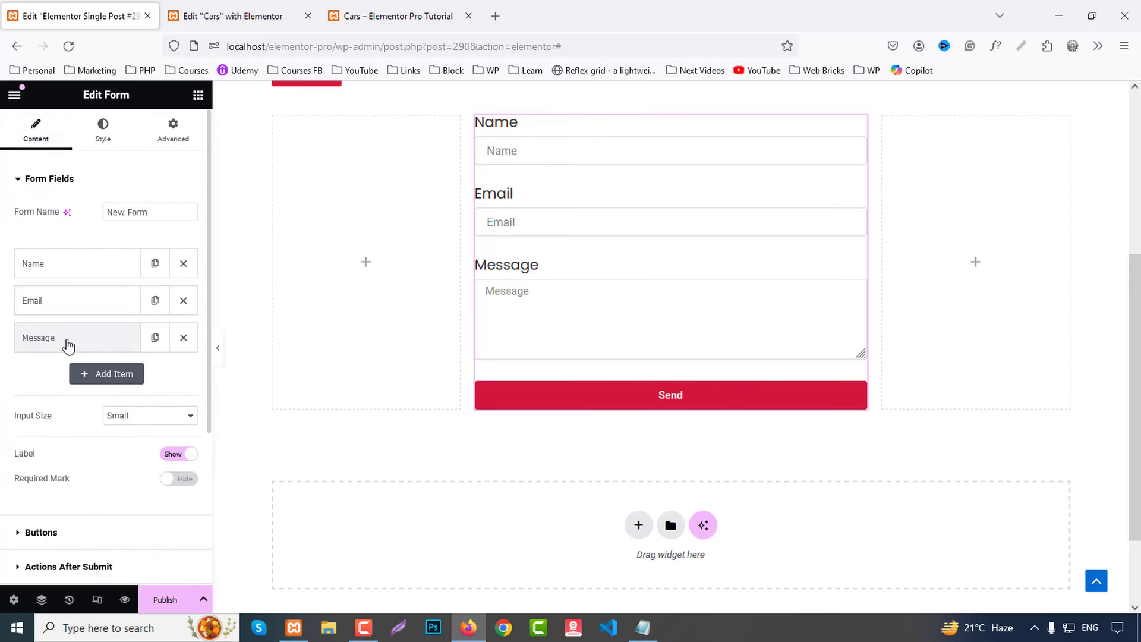
pyautogui.scroll(-4, 161, 442)
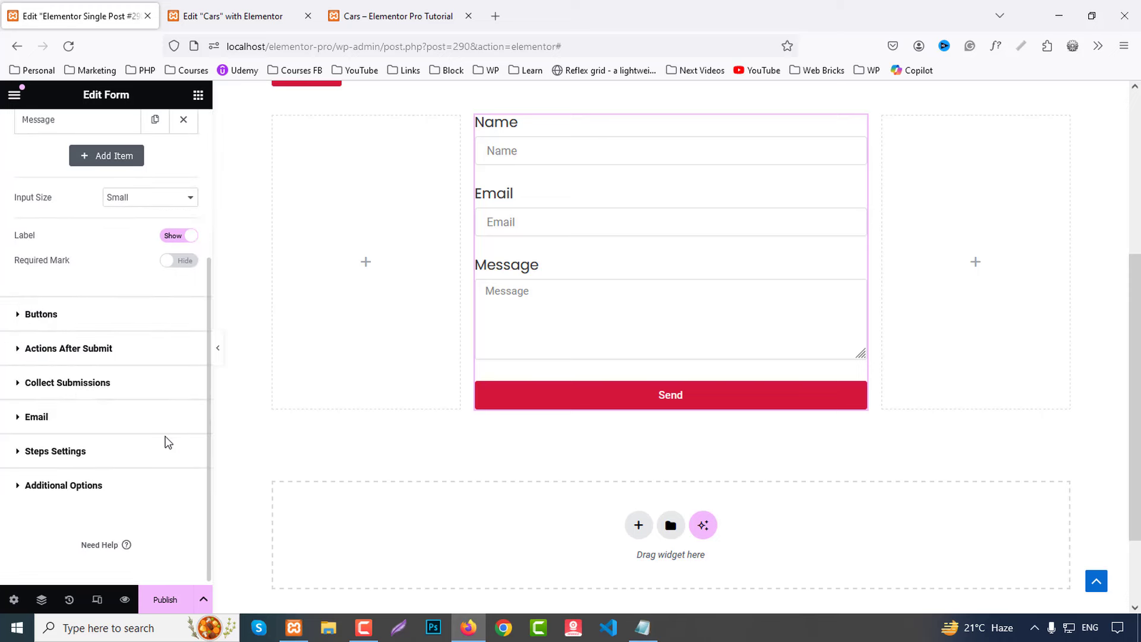
pyautogui.click(48, 315)
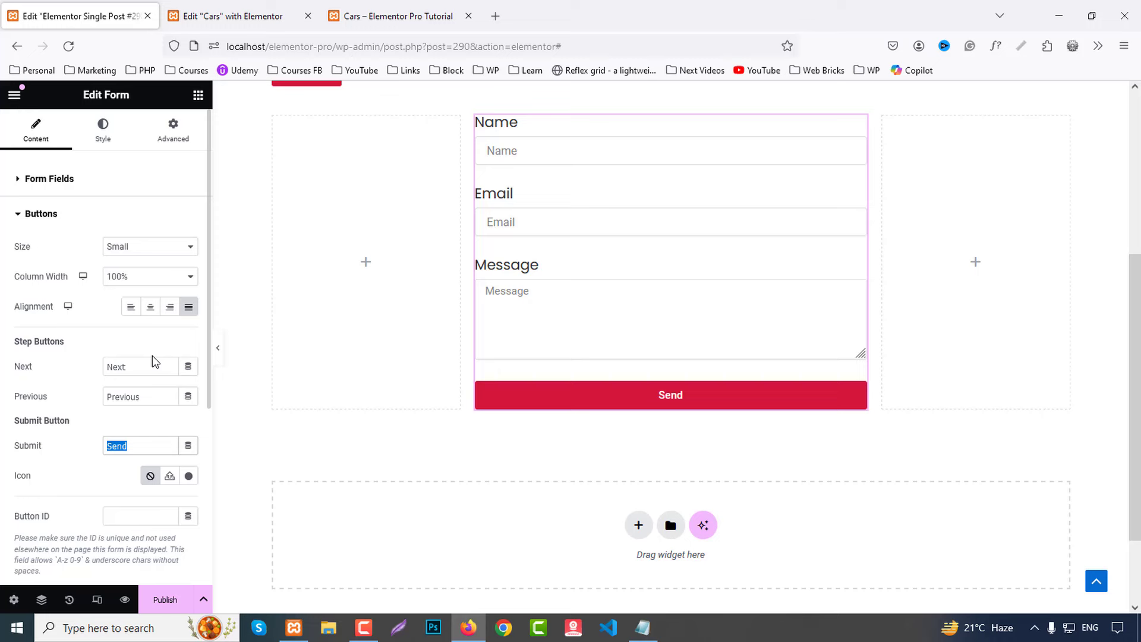
pyautogui.write('Reserve Now')
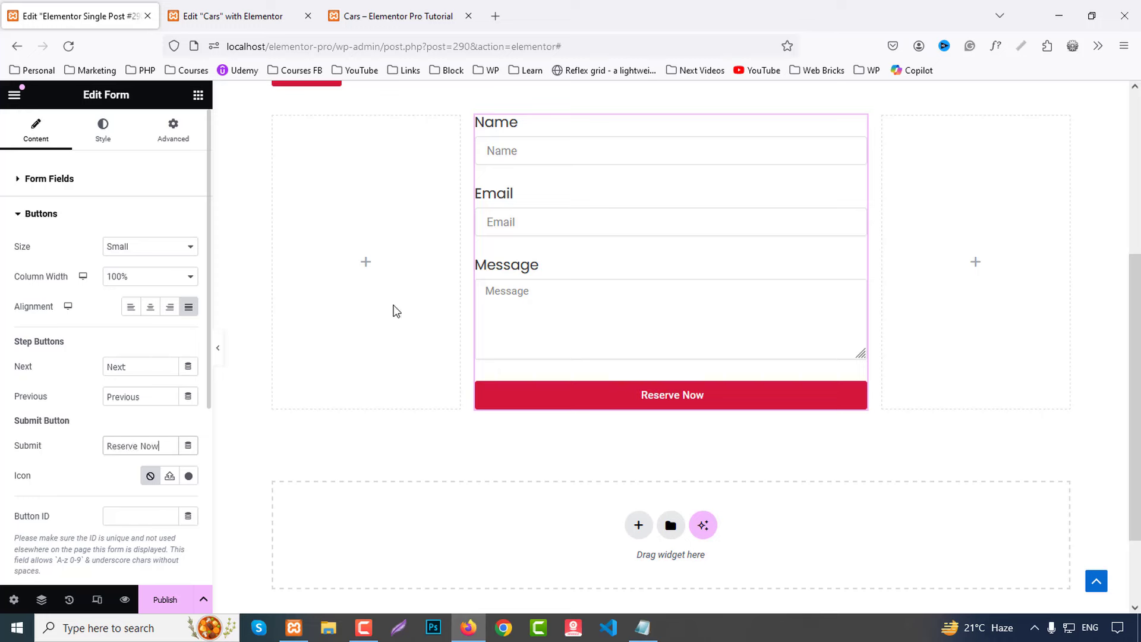
# Step: Publish the template with a display condition that includes Cars
pyautogui.scroll(-2, 172, 374)
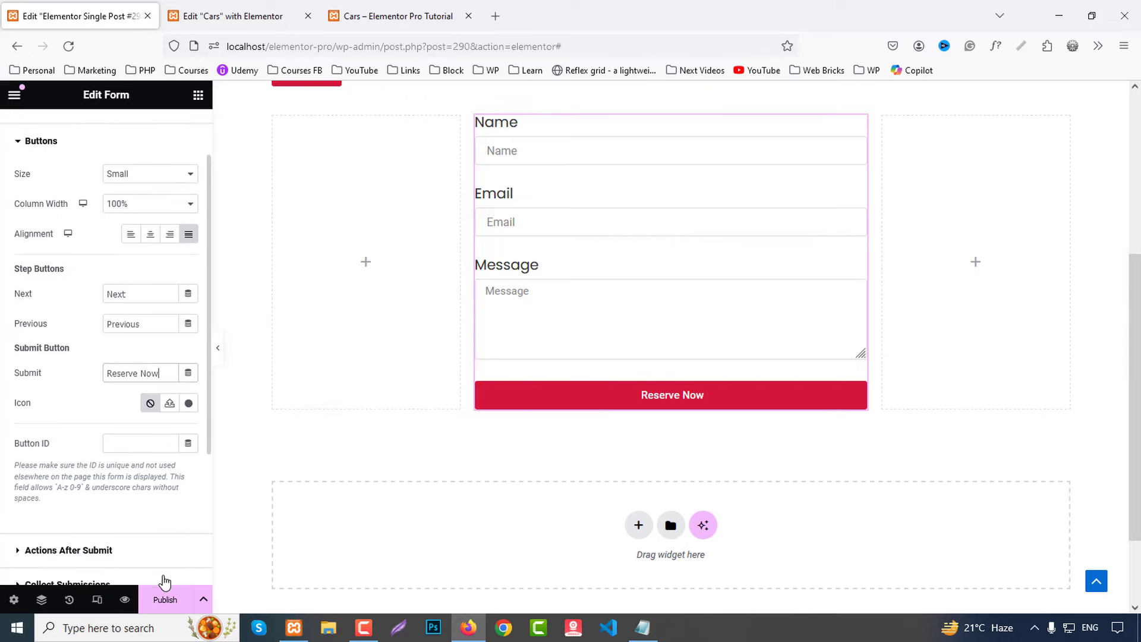
pyautogui.click(166, 598)
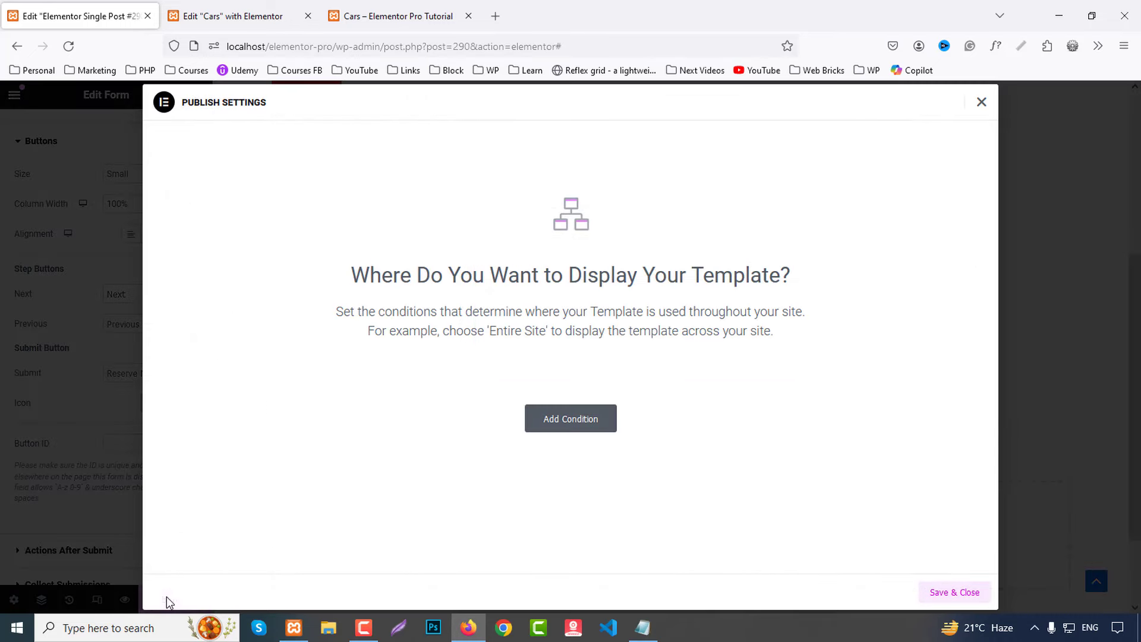
pyautogui.click(583, 426)
pyautogui.click(456, 403)
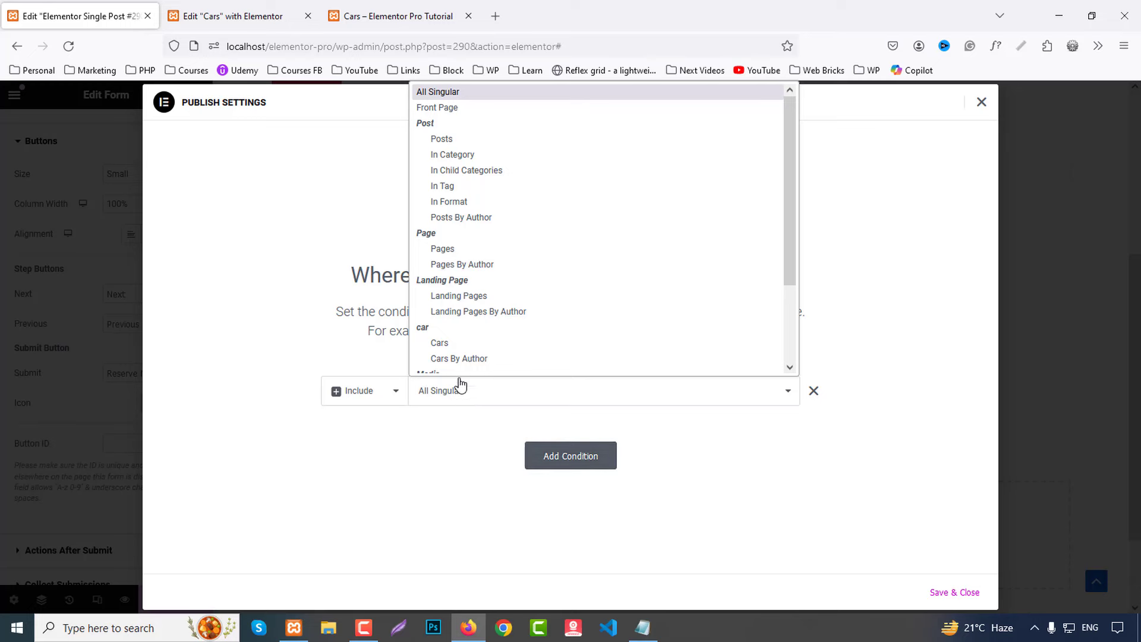
pyautogui.scroll(-2, 455, 332)
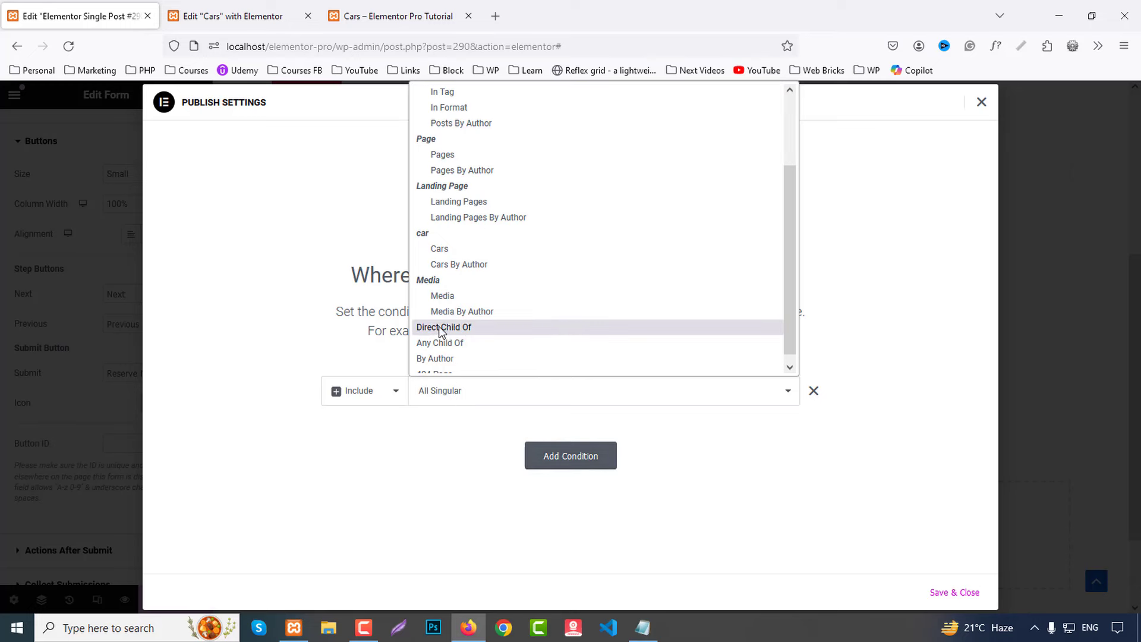
pyautogui.click(441, 250)
pyautogui.click(950, 592)
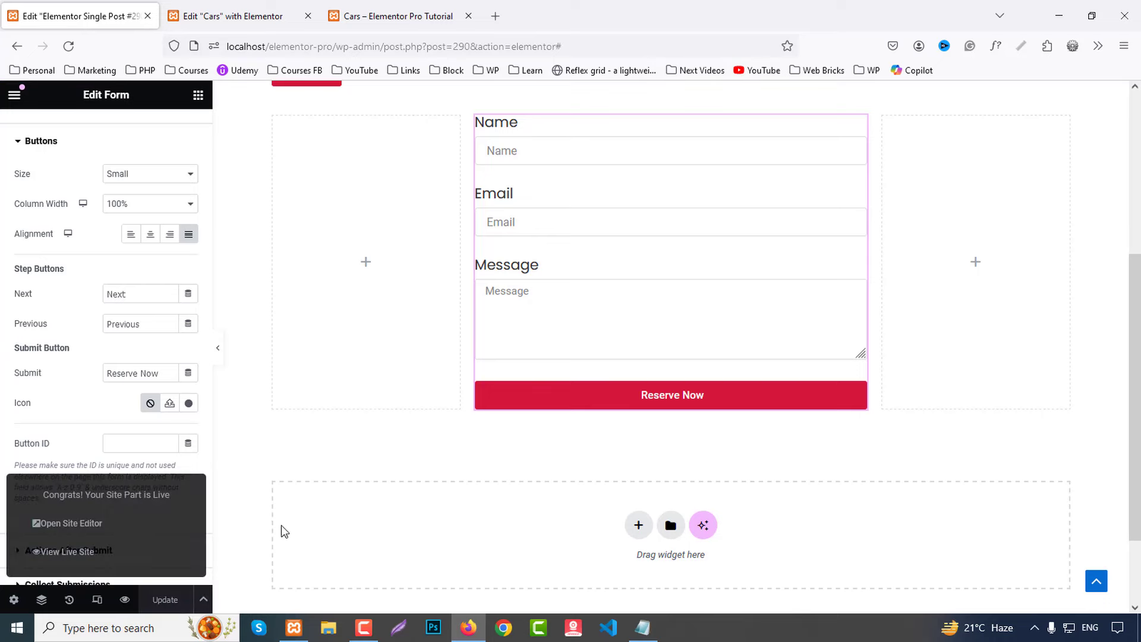
# Step: Reload the live Cars page, open the Seat Arona reservation page from its card to check its layout, and close it
pyautogui.click(376, 7)
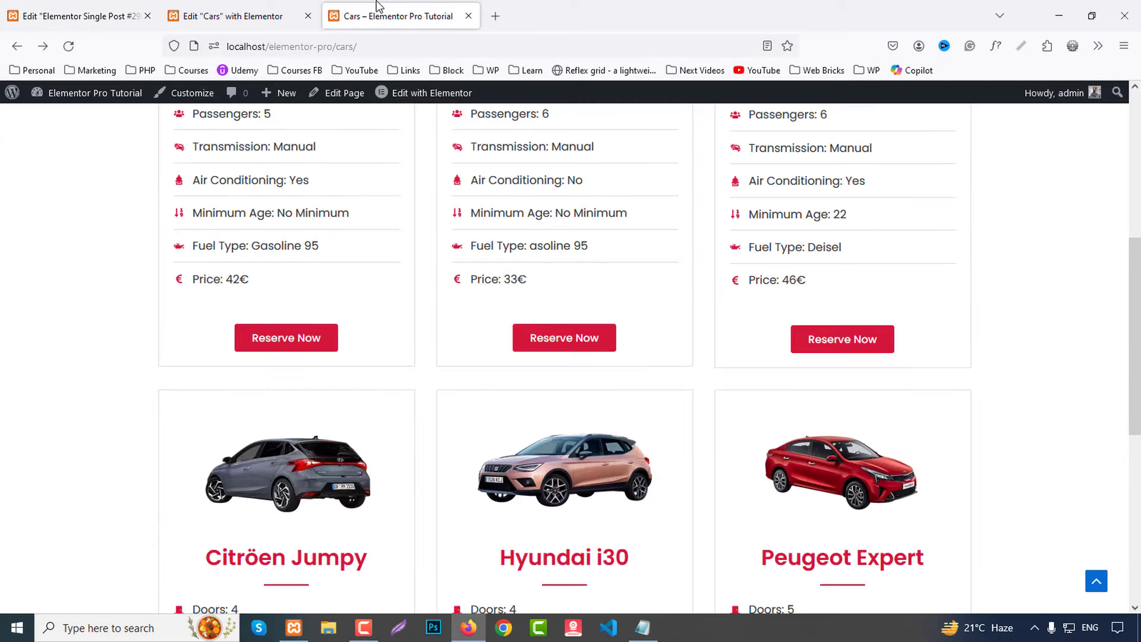
pyautogui.click(68, 46)
pyautogui.click(809, 341)
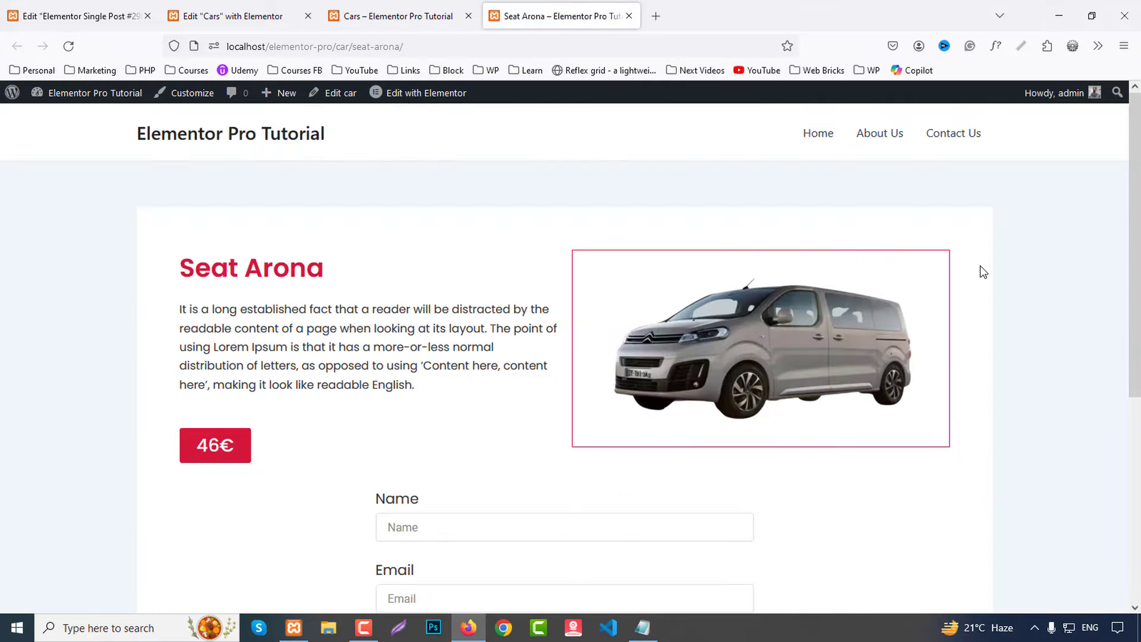
pyautogui.scroll(-5, 984, 271)
pyautogui.scroll(4, 975, 275)
pyautogui.click(629, 16)
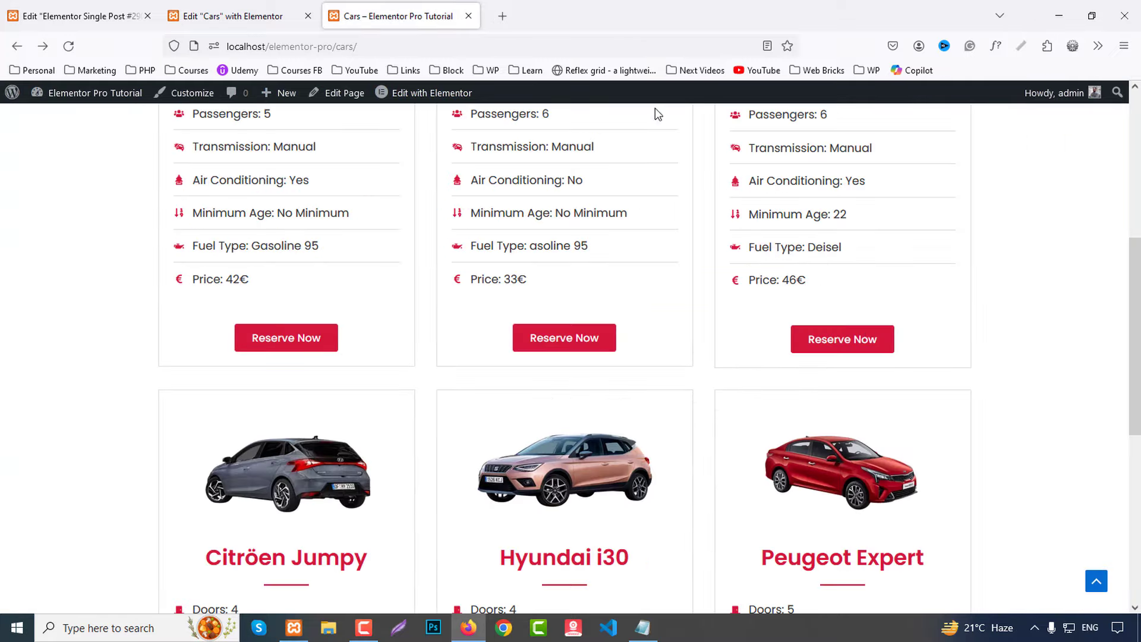
# Step: Refresh the Cars page, inspect the Peugeot Expert reservation page down to its form, and return to the car listing
pyautogui.press('F5')
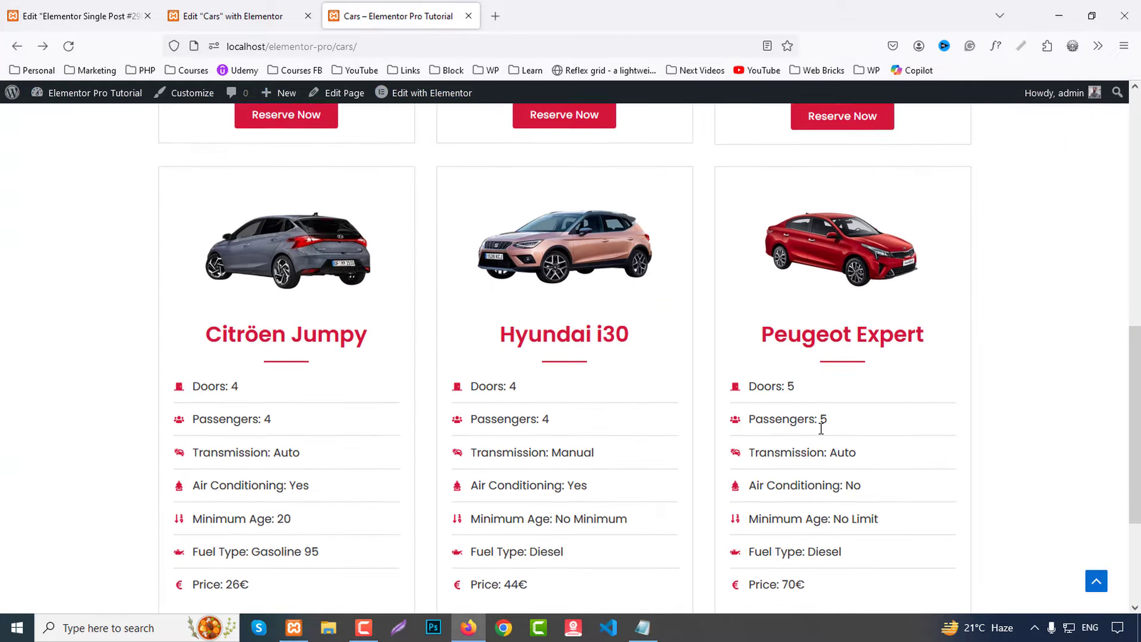
pyautogui.scroll(-4, 820, 428)
pyautogui.click(828, 502)
pyautogui.click(590, 12)
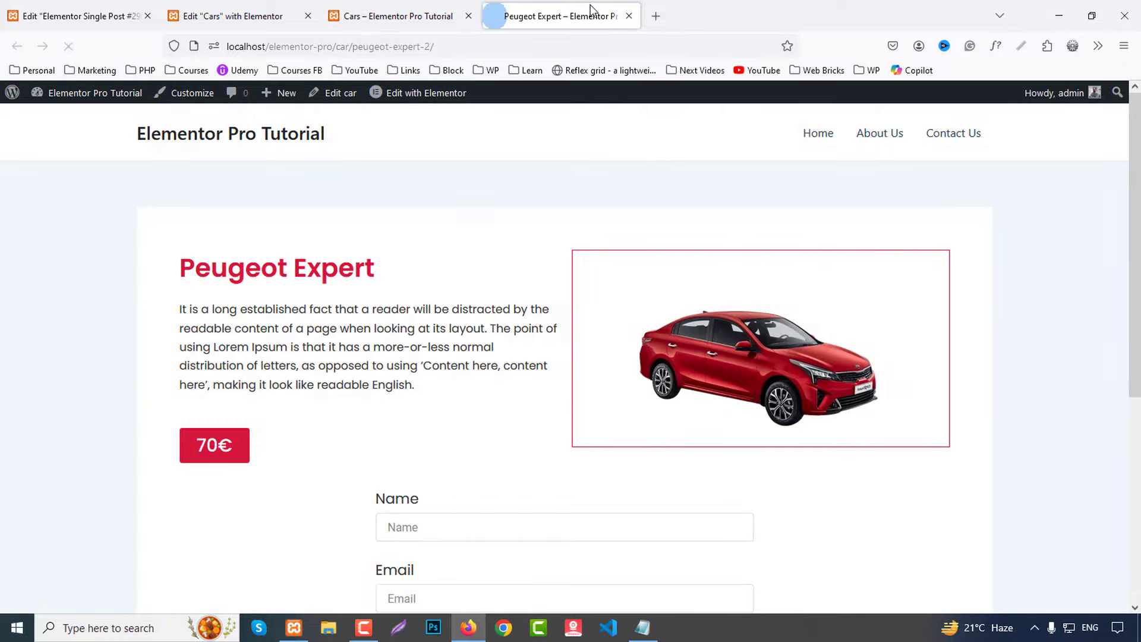
pyautogui.scroll(-5, 1004, 305)
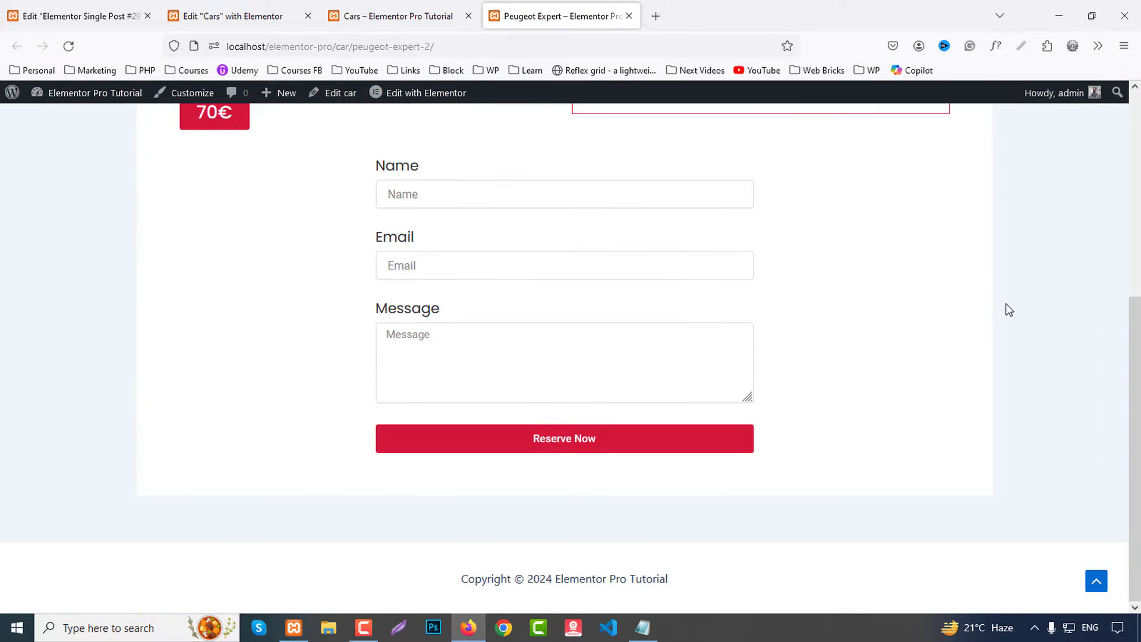
pyautogui.scroll(5, 1009, 309)
pyautogui.middleClick(540, 5)
pyautogui.scroll(8, 1108, 408)
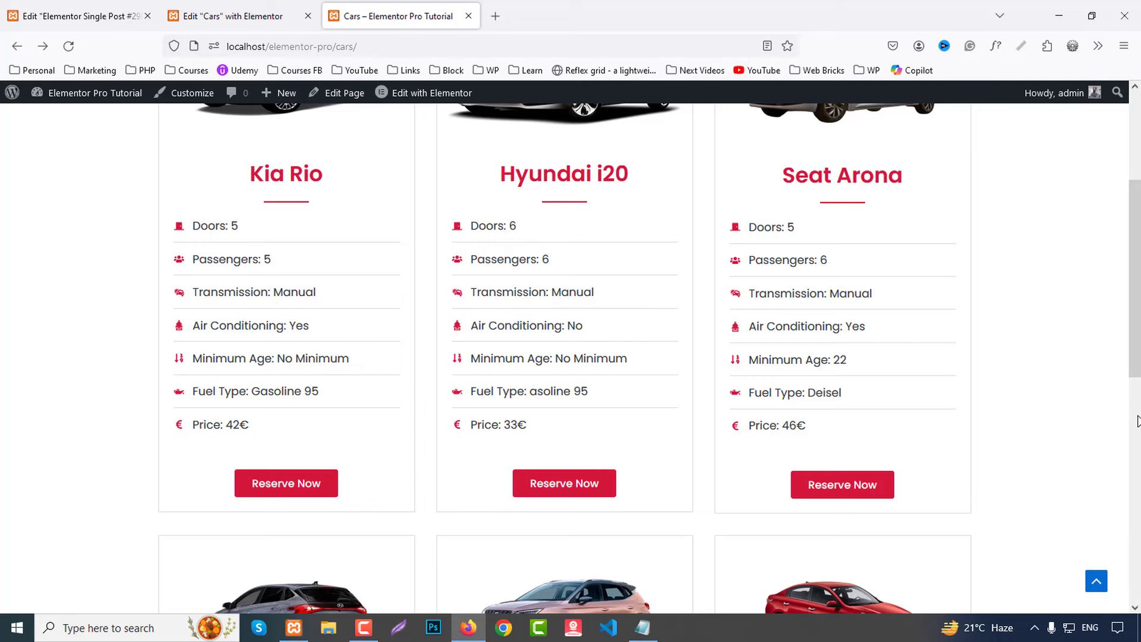
pyautogui.scroll(3, 1138, 421)
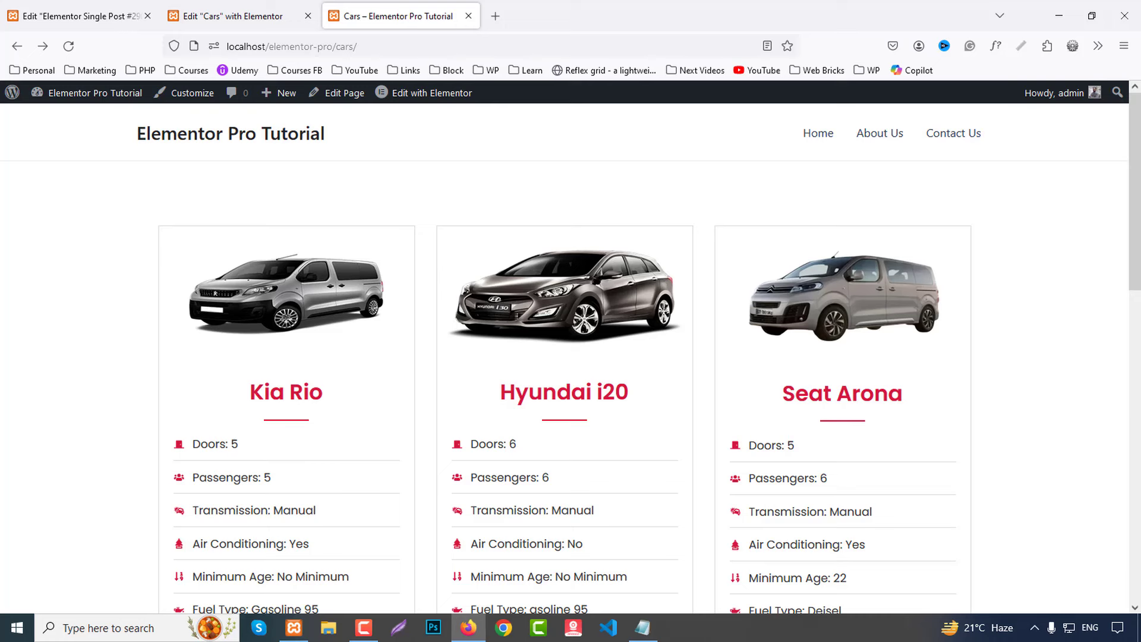